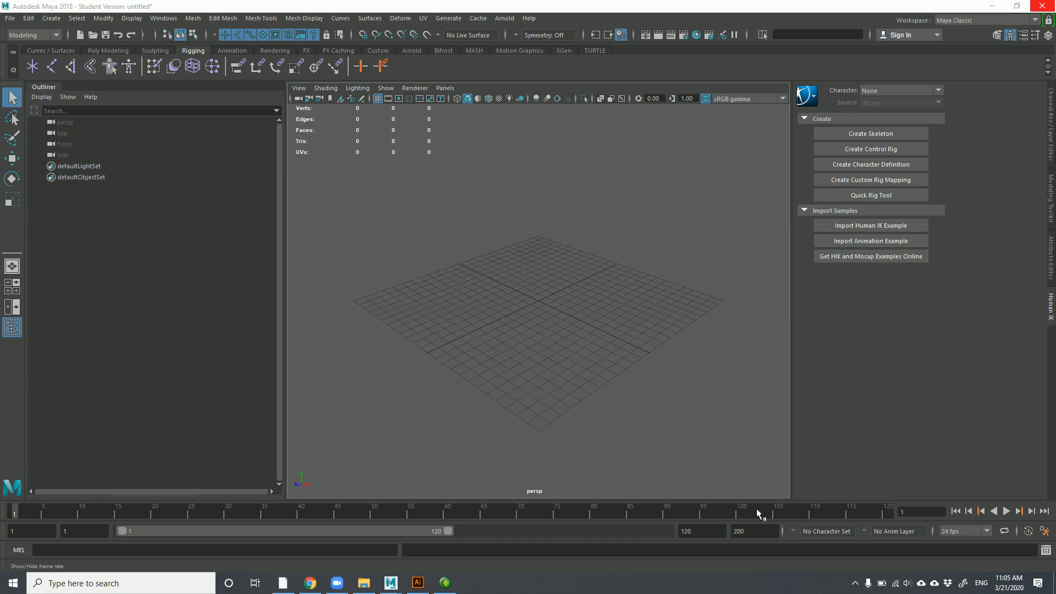
# Create a polygon cube on the grid using the Poly Modeling shelf
pyautogui.click(537, 323)
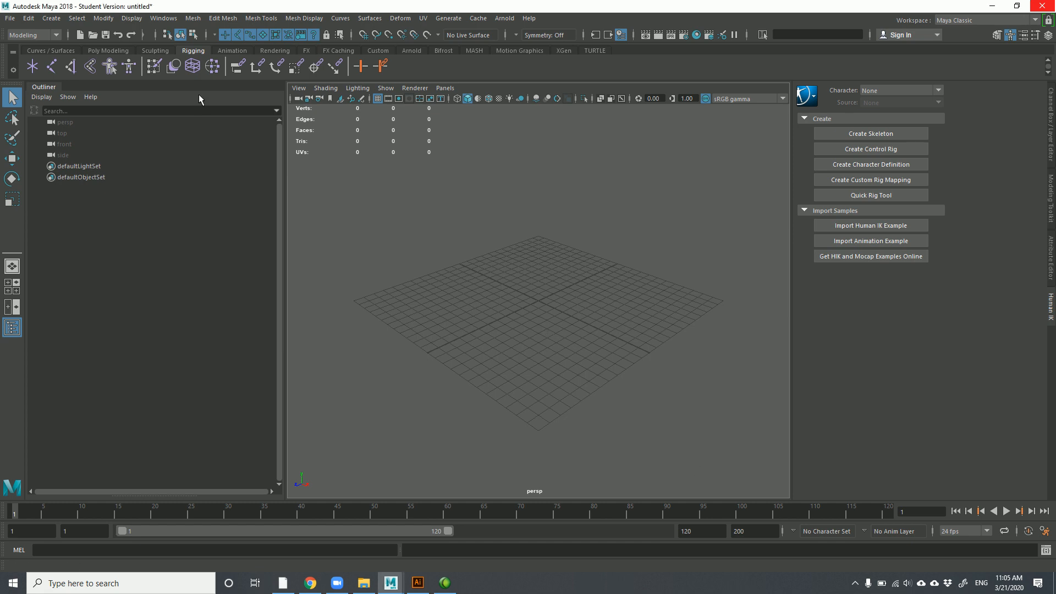
pyautogui.click(118, 48)
pyautogui.click(51, 66)
pyautogui.moveTo(502, 313); pyautogui.dragTo(521, 267)
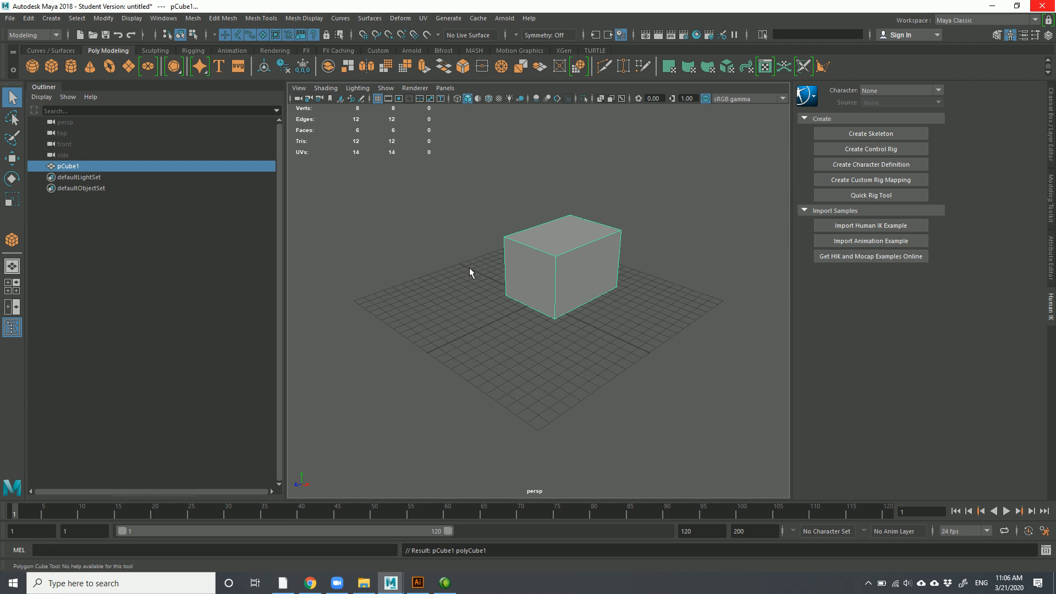
# Push the cube's front face to shorten it, then select a corner vertex
pyautogui.moveTo(510, 261); pyautogui.dragTo(511, 293, button='right')
pyautogui.click(513, 284)
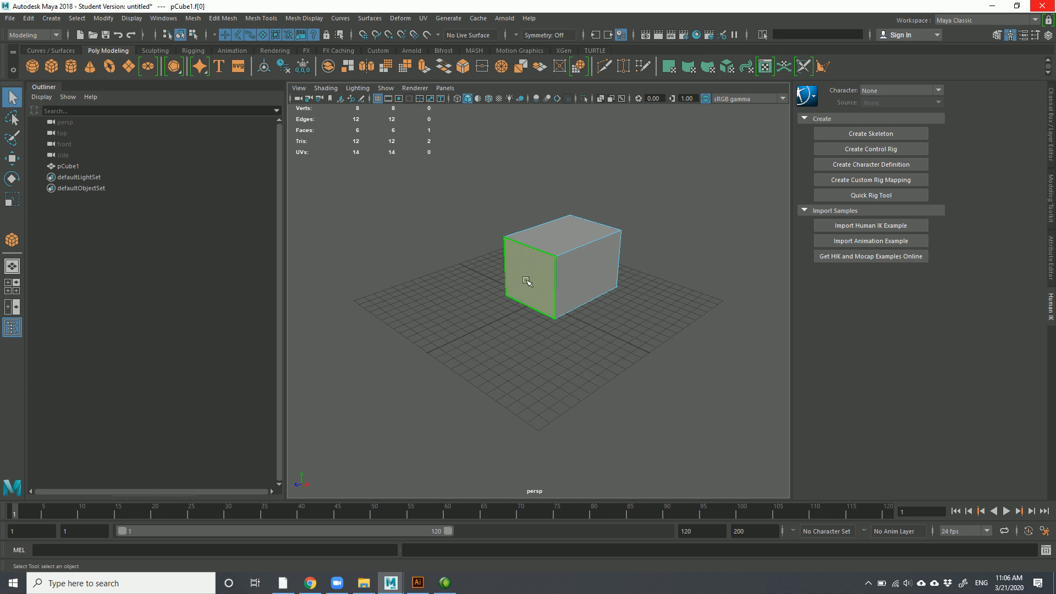
pyautogui.press('w')
pyautogui.moveTo(485, 297); pyautogui.dragTo(482, 305)
pyautogui.moveTo(503, 238); pyautogui.dragTo(450, 237, button='right')
pyautogui.click(504, 237)
pyautogui.moveTo(567, 229); pyautogui.dragTo(608, 211, button='right')
# Select the whole test cube and delete it
pyautogui.click(647, 231)
pyautogui.click(567, 249)
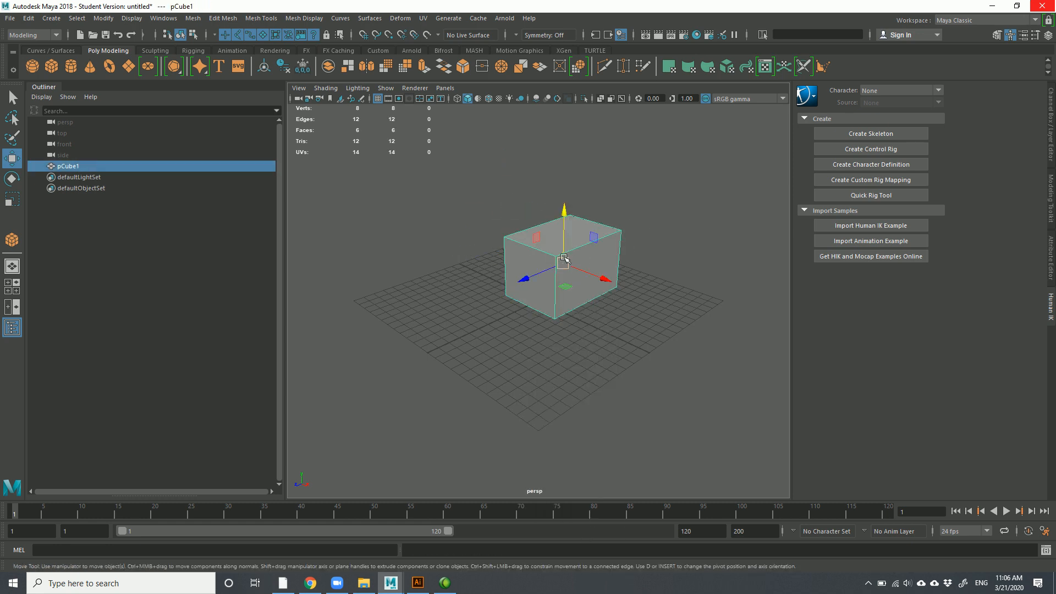
pyautogui.press('Delete')
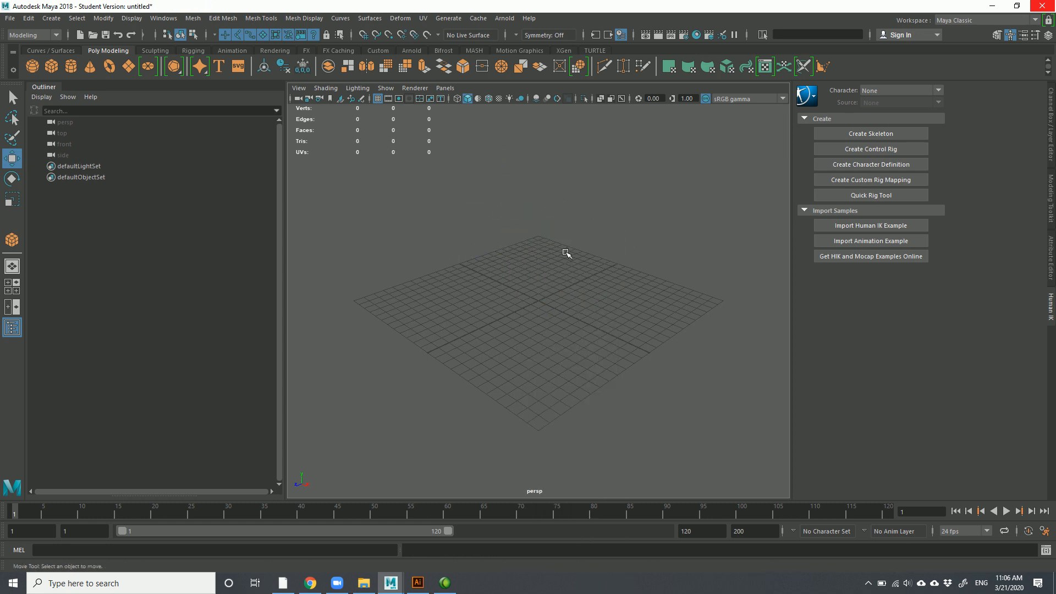
# From the Curves / Surfaces shelf, click eight practice EP curve points, then Backspace them away
pyautogui.click(53, 51)
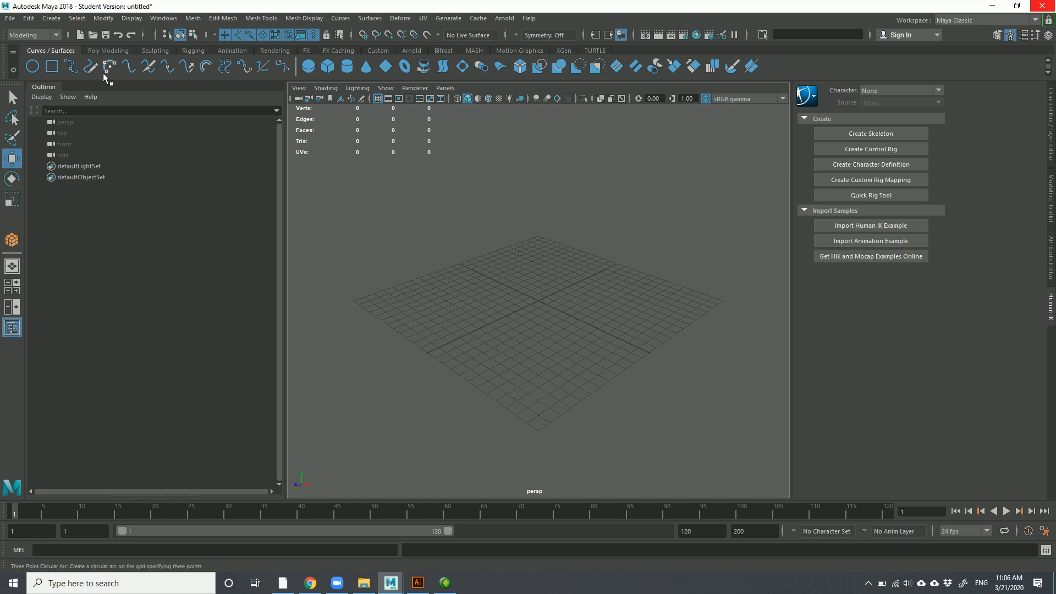
pyautogui.click(66, 68)
pyautogui.click(429, 291)
pyautogui.click(510, 350)
pyautogui.click(672, 329)
pyautogui.click(622, 327)
pyautogui.click(594, 300)
pyautogui.click(716, 314)
pyautogui.click(714, 387)
pyautogui.click(622, 407)
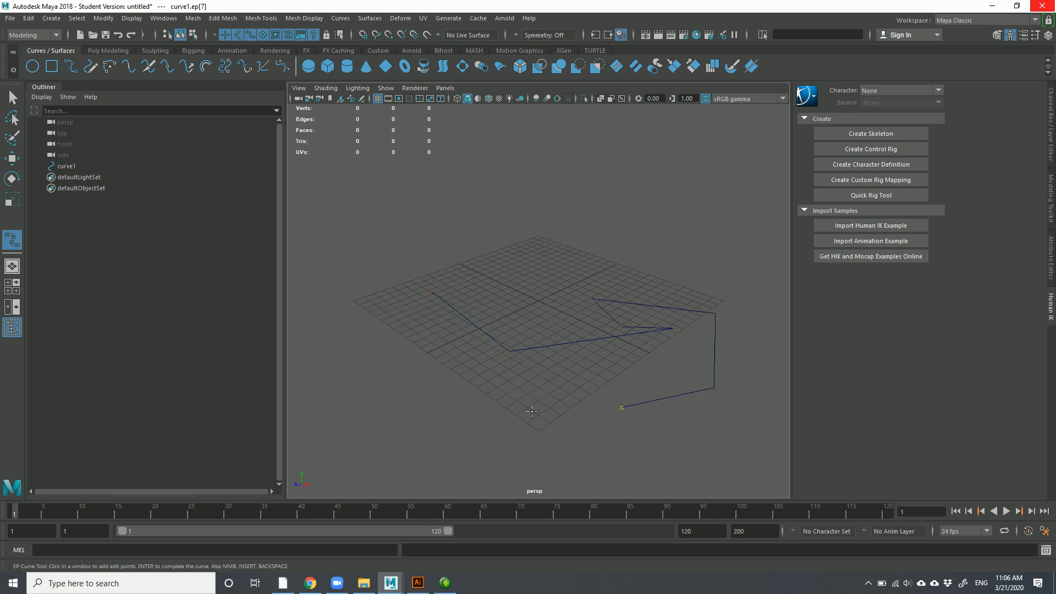
pyautogui.press('BackSpace')
pyautogui.press('BackSpace')
pyautogui.press('BackSpace')
pyautogui.press('BackSpace')
pyautogui.press('BackSpace')
pyautogui.press('BackSpace')
pyautogui.press('BackSpace')
pyautogui.press('BackSpace')
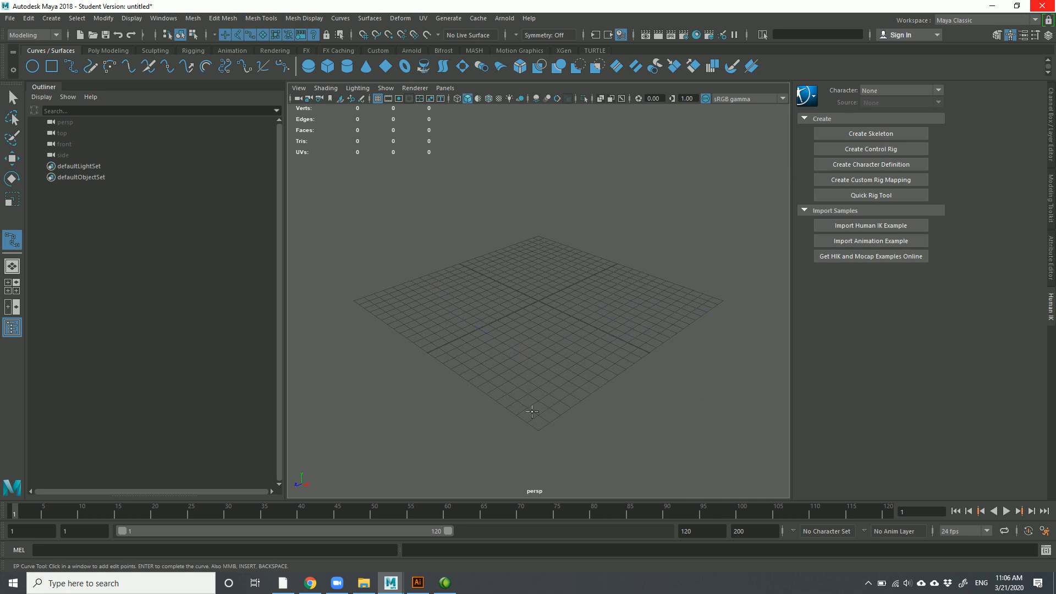
pyautogui.click(1035, 36)
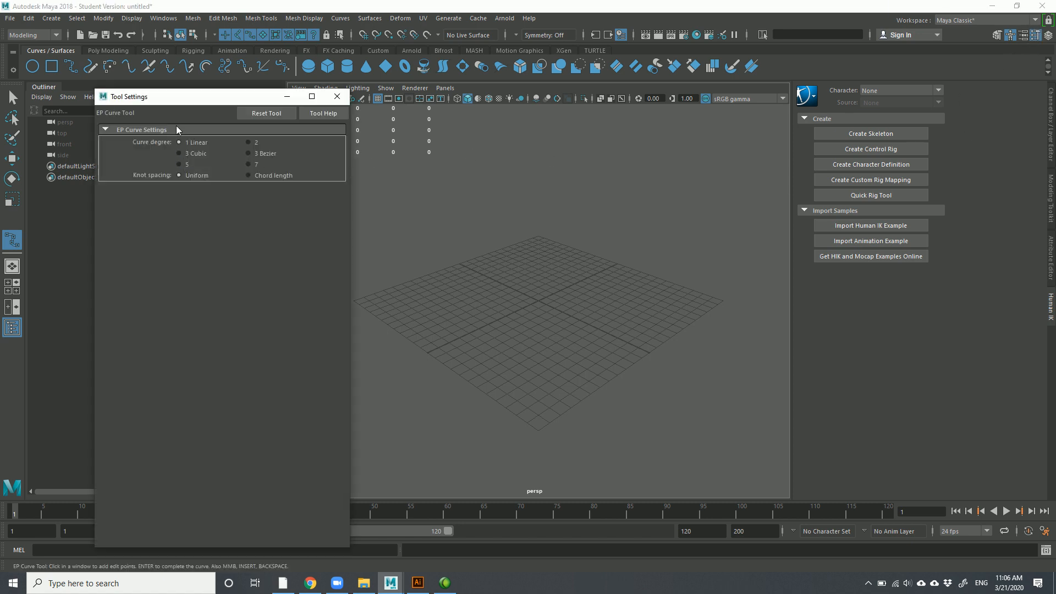
pyautogui.moveTo(187, 99); pyautogui.dragTo(452, 167)
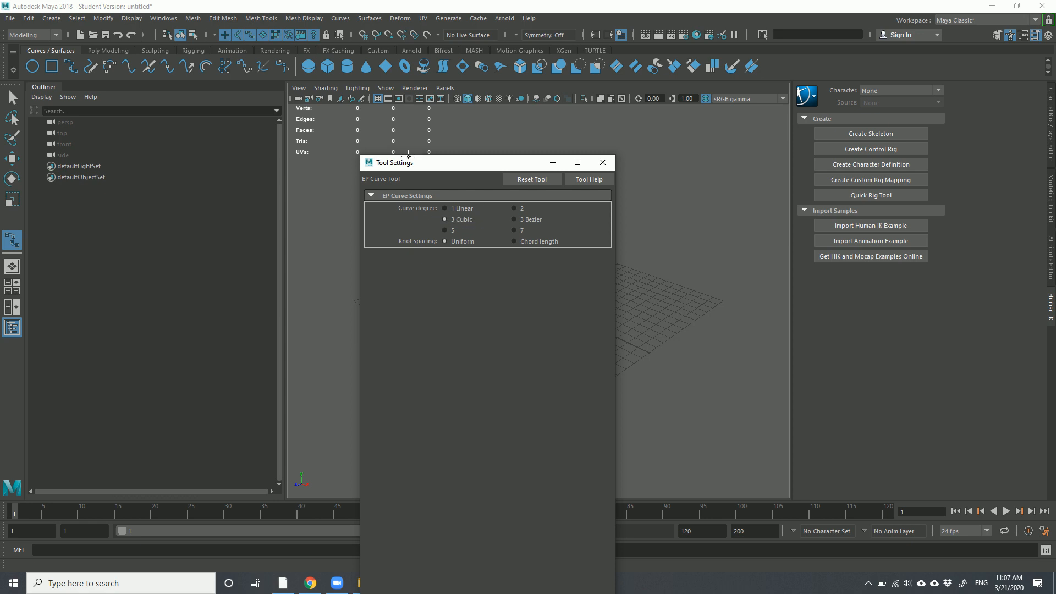
pyautogui.click(604, 163)
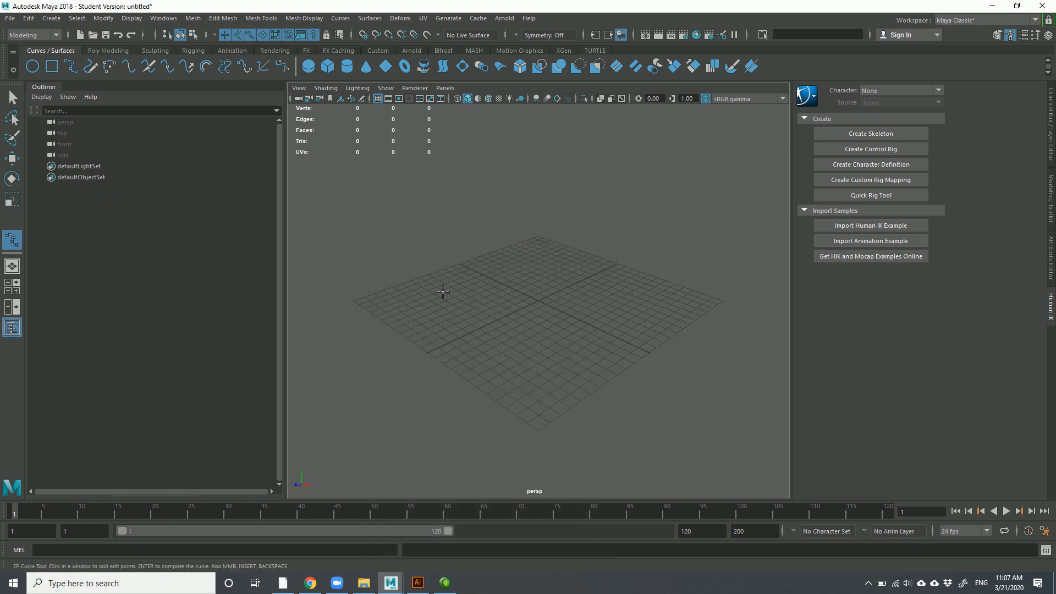
# Draw an EP curve looping around the grid's front, sides and back, ending near its start
pyautogui.click(351, 301)
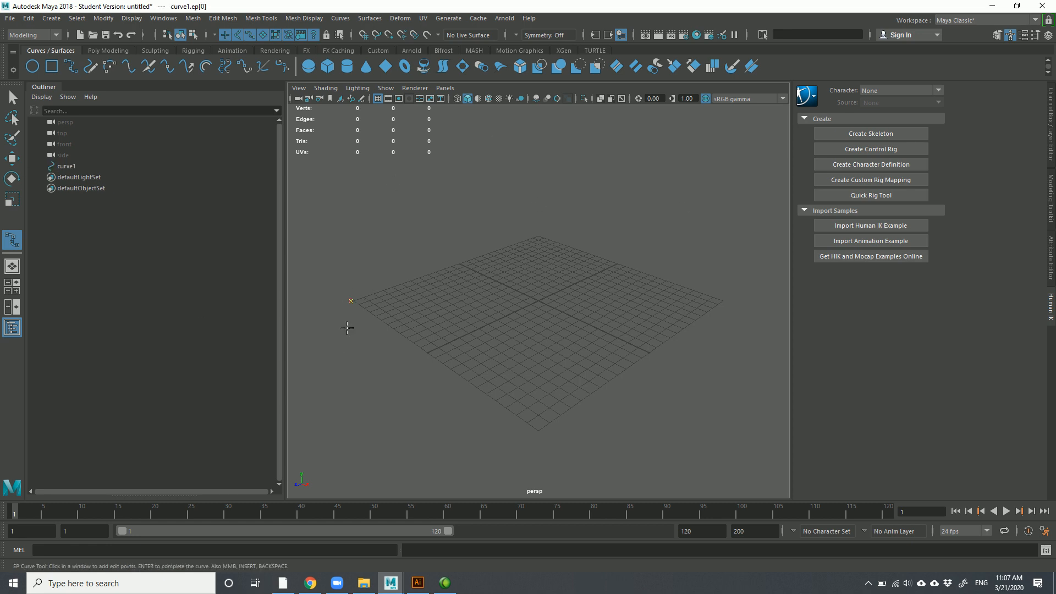
pyautogui.click(395, 398)
pyautogui.moveTo(511, 435); pyautogui.dragTo(582, 425)
pyautogui.moveTo(686, 357); pyautogui.dragTo(671, 346)
pyautogui.moveTo(643, 287); pyautogui.dragTo(622, 270)
pyautogui.moveTo(501, 236); pyautogui.dragTo(495, 250)
pyautogui.moveTo(361, 307); pyautogui.dragTo(380, 268)
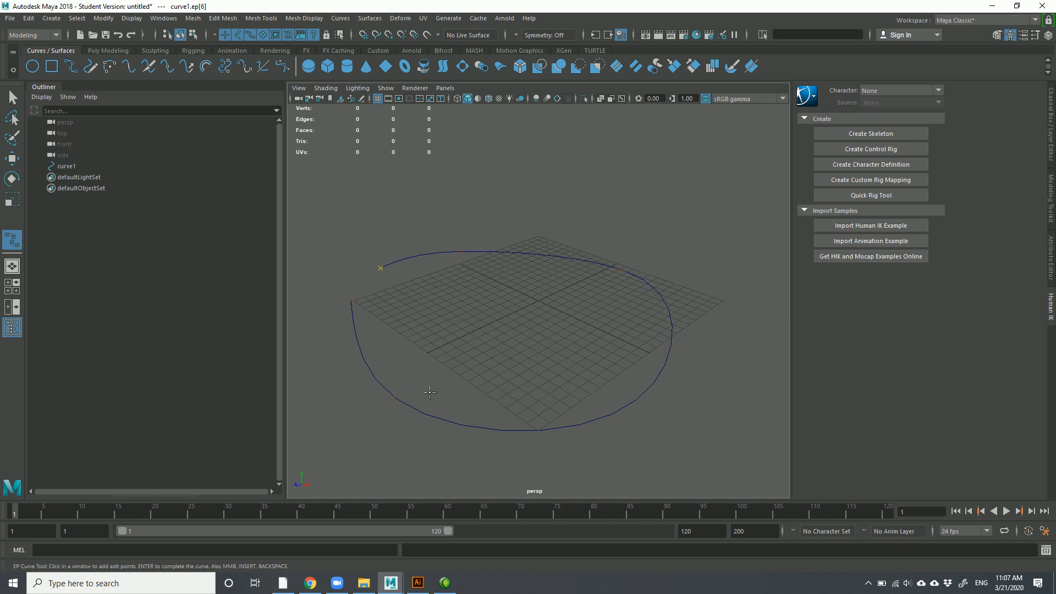
pyautogui.click(10, 98)
# Select curve1, orbiting the view to see it from the side
pyautogui.moveTo(433, 224); pyautogui.dragTo(511, 292)
pyautogui.click(348, 234)
pyautogui.moveTo(411, 188); pyautogui.dragTo(507, 295)
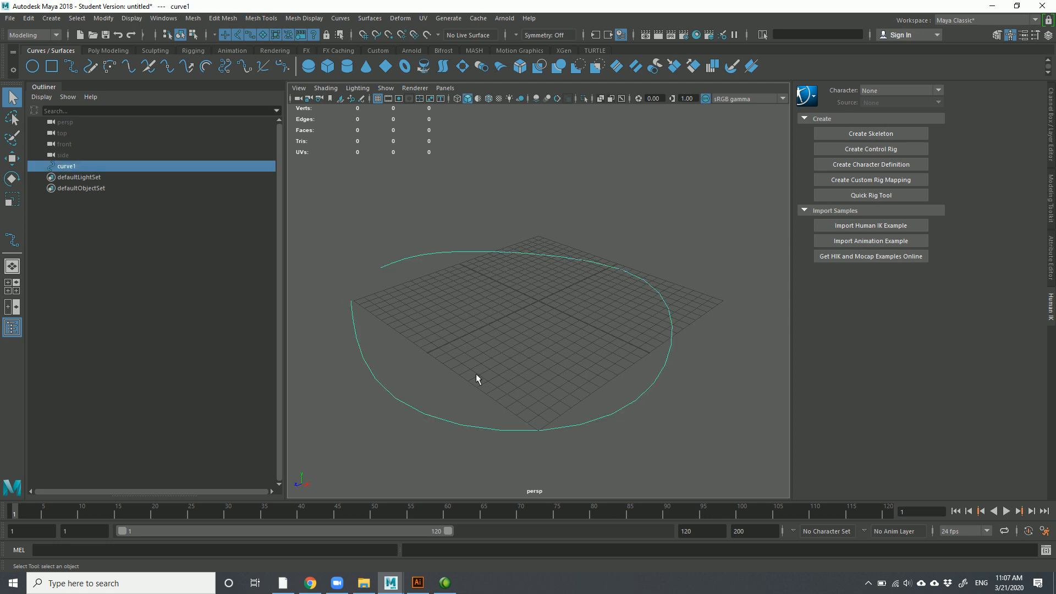
pyautogui.click(456, 348)
pyautogui.click(445, 252)
pyautogui.keyDown('alt'); pyautogui.moveTo(371, 308); pyautogui.dragTo(460, 354); pyautogui.keyUp('alt')
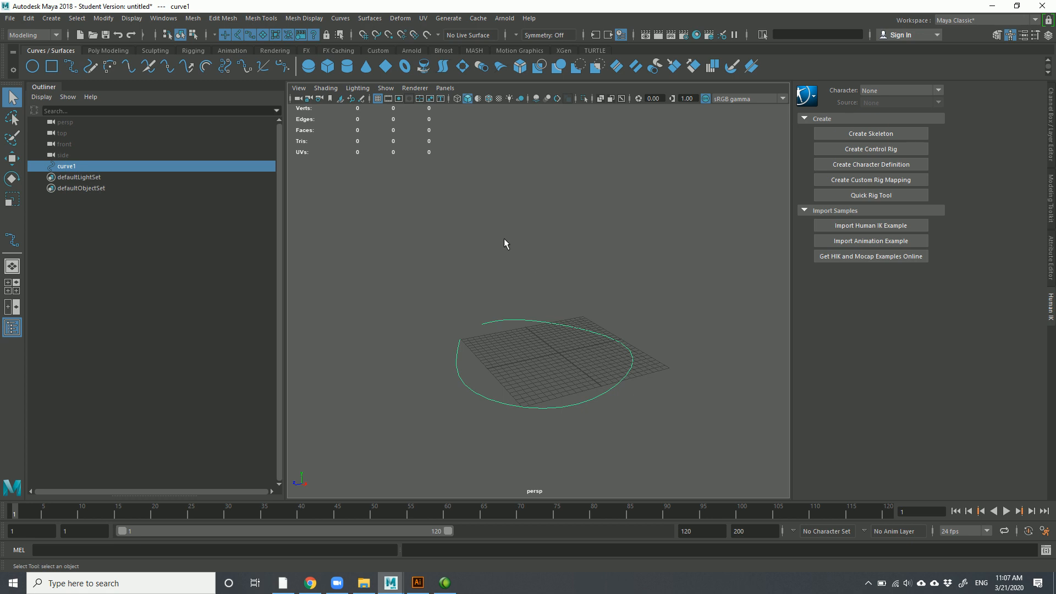
pyautogui.click(524, 269)
pyautogui.moveTo(524, 269); pyautogui.dragTo(555, 348)
# Duplicate curve1 twice with Ctrl+D, lifting the copies above the base ring
pyautogui.click(103, 235)
pyautogui.click(66, 166)
pyautogui.keyDown('alt'); pyautogui.moveTo(521, 358); pyautogui.dragTo(557, 350); pyautogui.keyUp('alt')
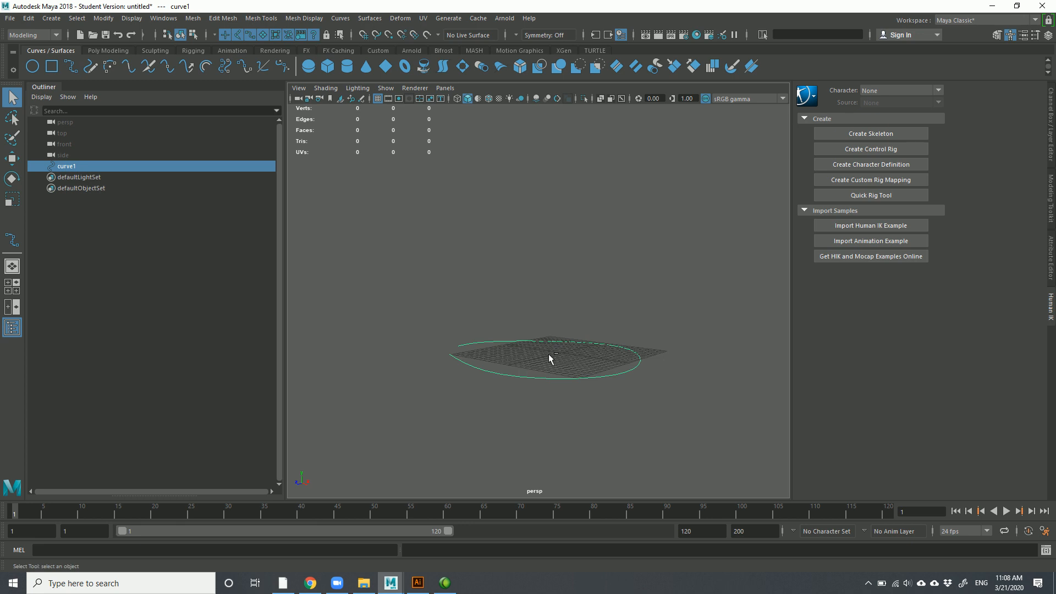
pyautogui.hotkey('ctrl', 'd')
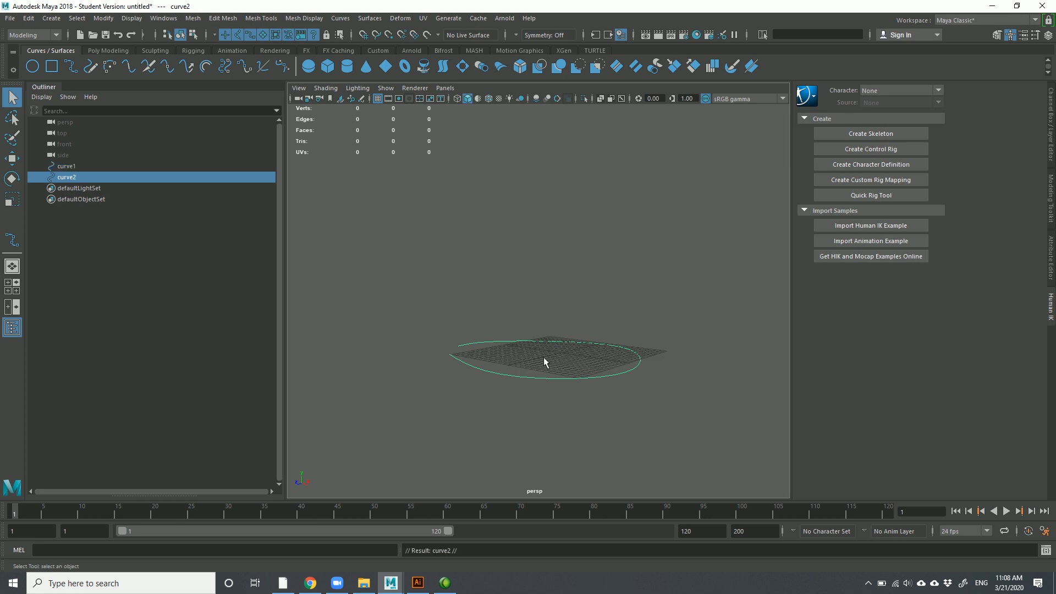
pyautogui.press('w')
pyautogui.moveTo(562, 301); pyautogui.dragTo(530, 276)
pyautogui.hotkey('ctrl', 'd')
# Scale the middle ring, curve2, down to shrink it
pyautogui.moveTo(462, 288); pyautogui.dragTo(553, 370)
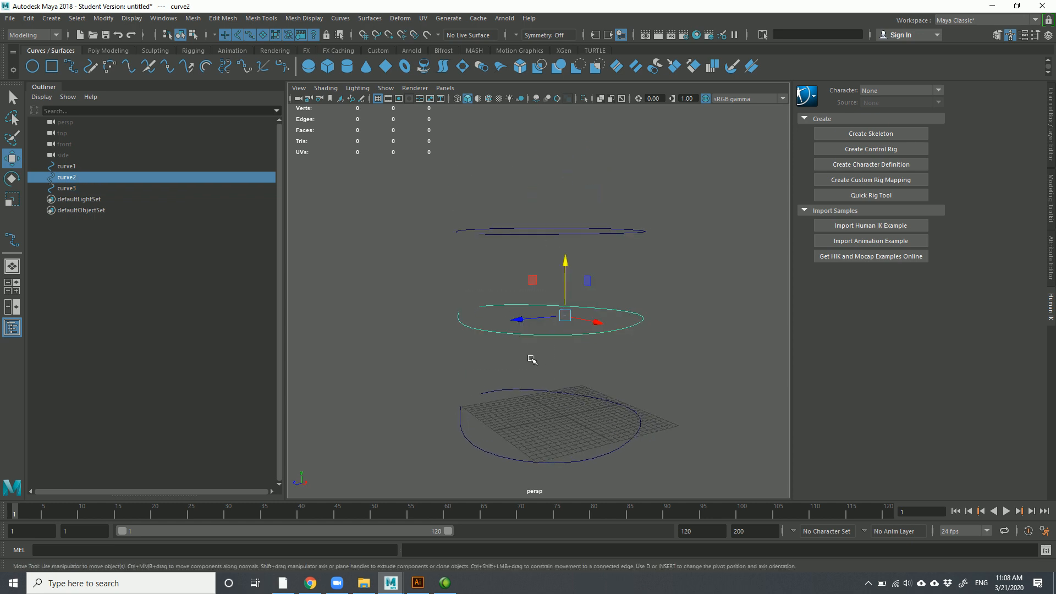
pyautogui.press('r')
pyautogui.moveTo(567, 311); pyautogui.dragTo(532, 407)
pyautogui.click(447, 373)
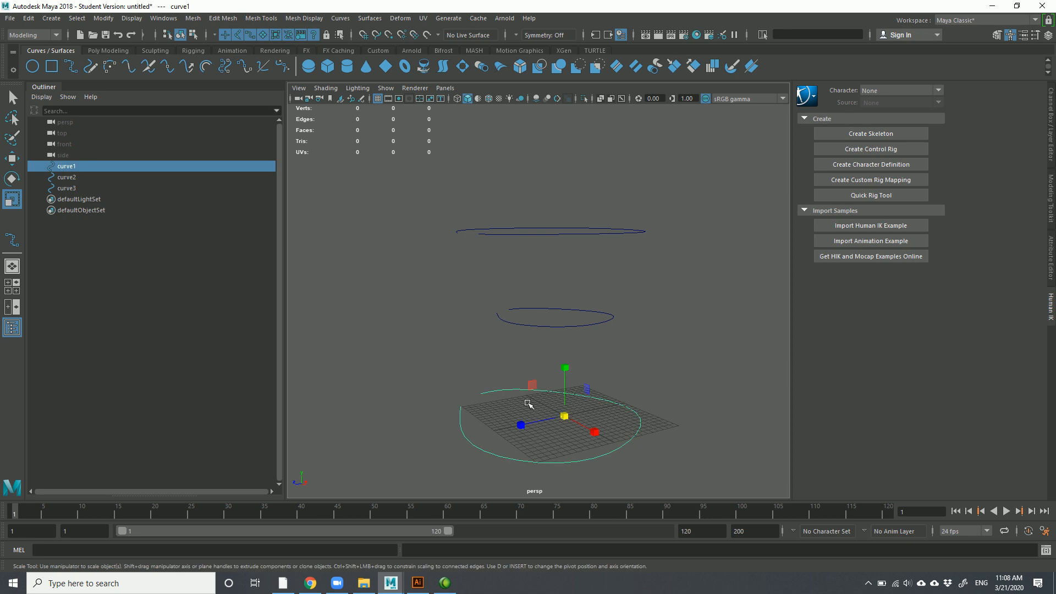
pyautogui.click(433, 391)
# Rotate the bottom ring about -8.787° in Y, then select it with the middle ring
pyautogui.moveTo(452, 428); pyautogui.dragTo(478, 443)
pyautogui.click(429, 397)
pyautogui.moveTo(429, 415); pyautogui.dragTo(495, 433)
pyautogui.press('e')
pyautogui.moveTo(589, 429); pyautogui.dragTo(552, 434)
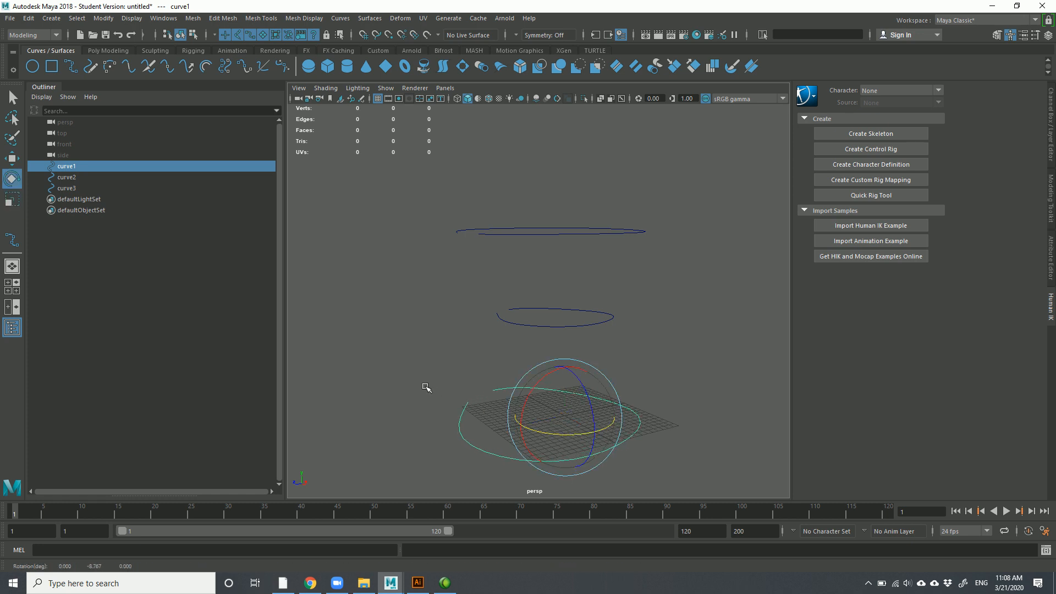
pyautogui.click(435, 392)
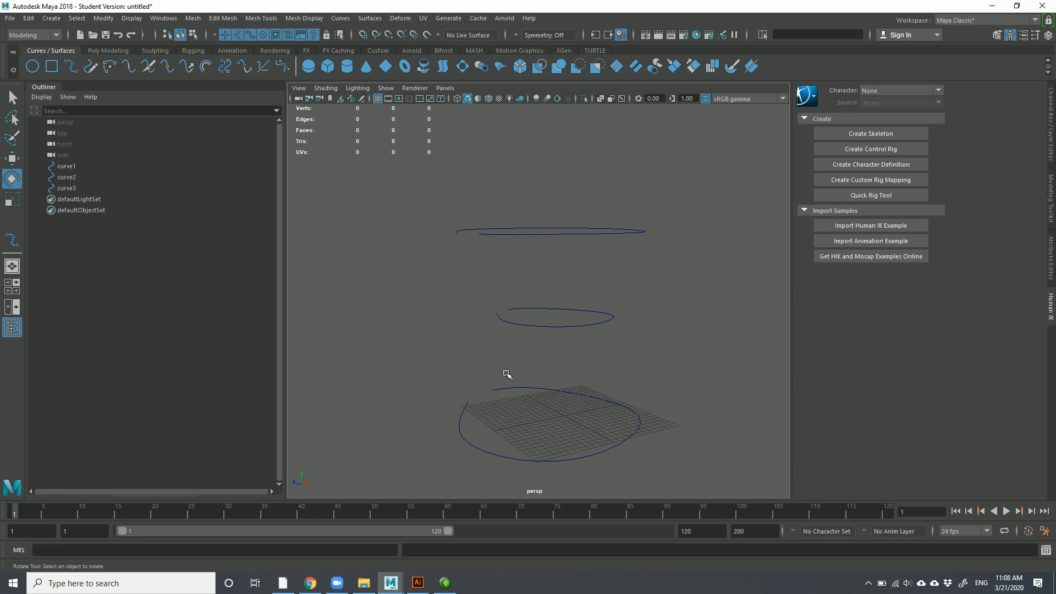
pyautogui.click(471, 442)
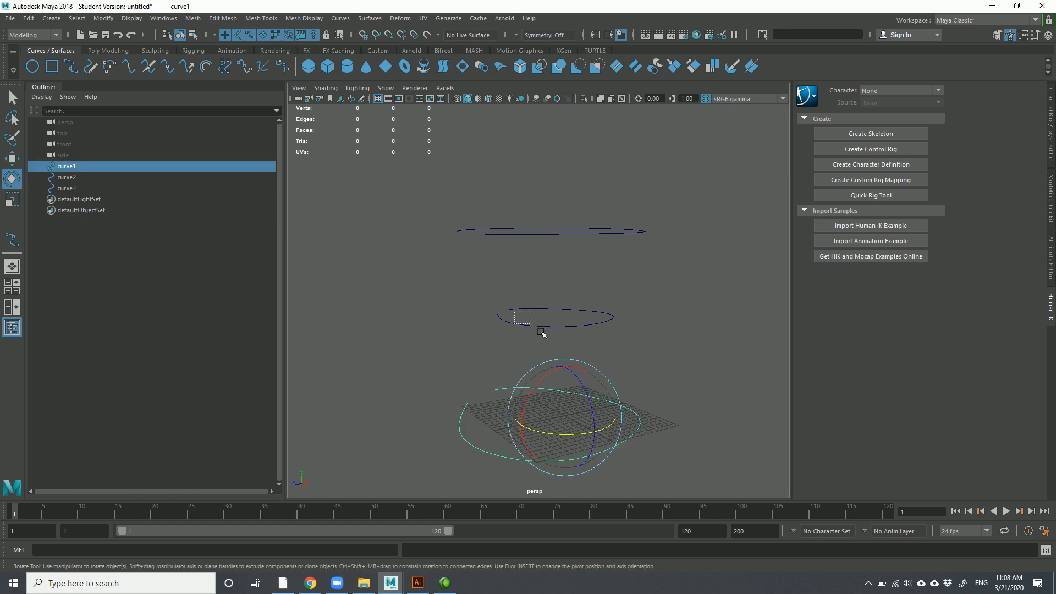
pyautogui.keyDown('shift'); pyautogui.click(522, 318); pyautogui.keyUp('shift')
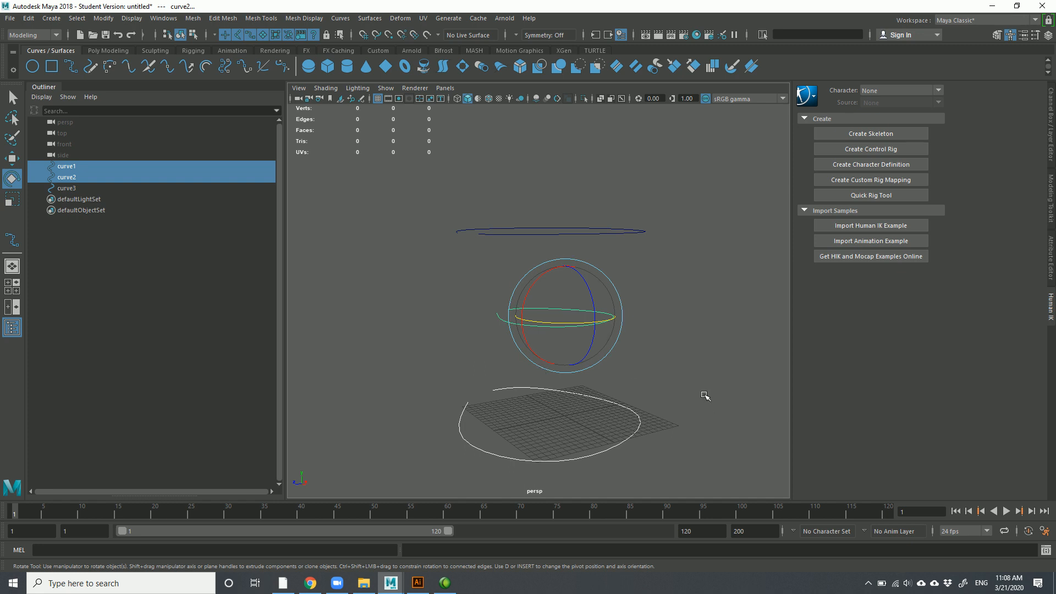
# Loft a surface between the bottom ring and the middle ring
pyautogui.click(682, 405)
pyautogui.click(619, 398)
pyautogui.keyDown('shift'); pyautogui.click(607, 309); pyautogui.keyUp('shift')
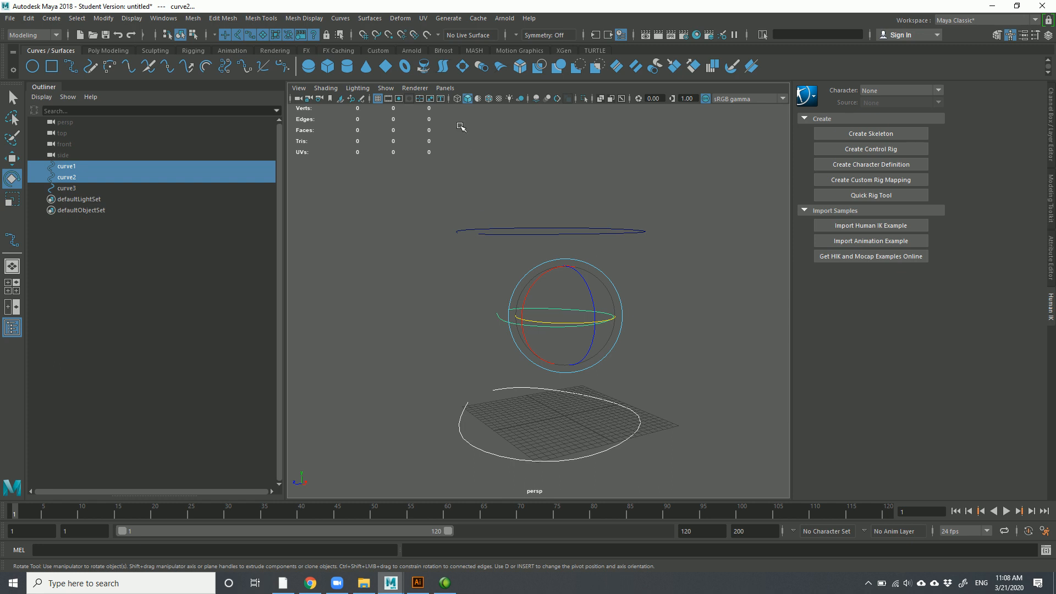
pyautogui.click(443, 67)
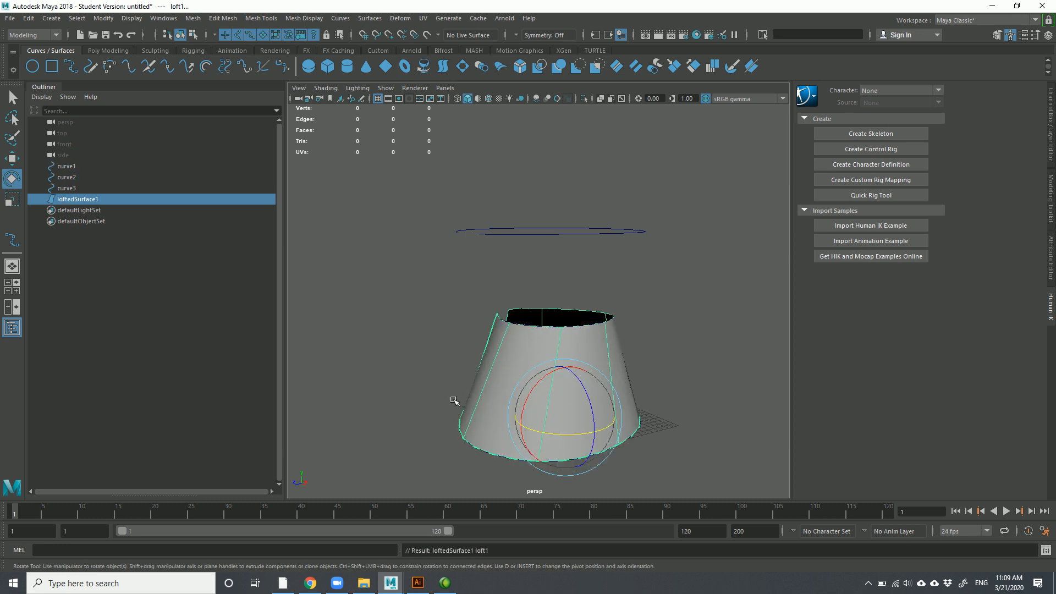
# Loft a second surface between the middle and top rings, then select loftedSurface1
pyautogui.click(436, 406)
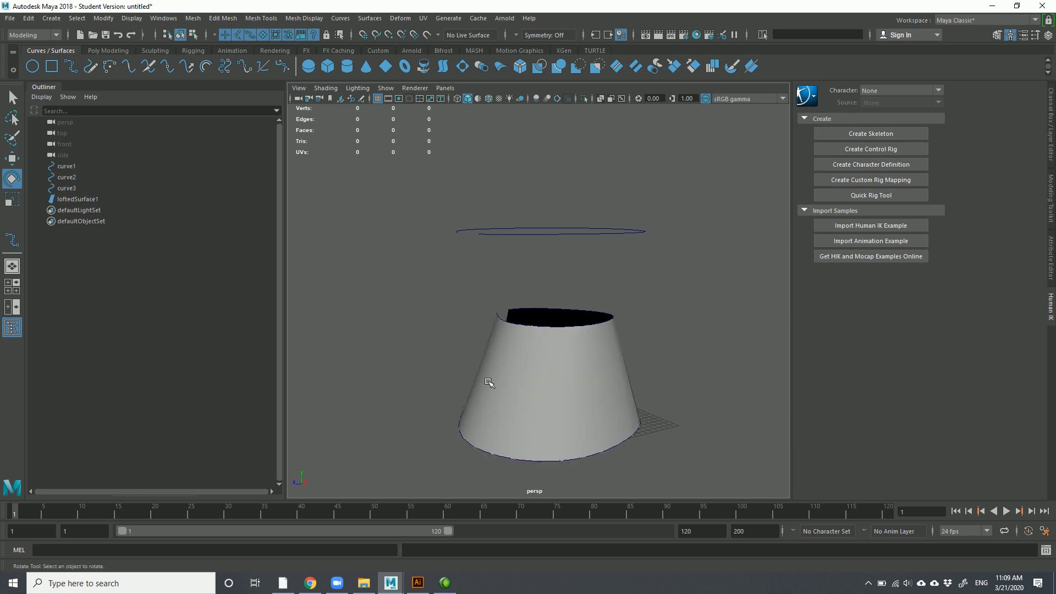
pyautogui.click(506, 319)
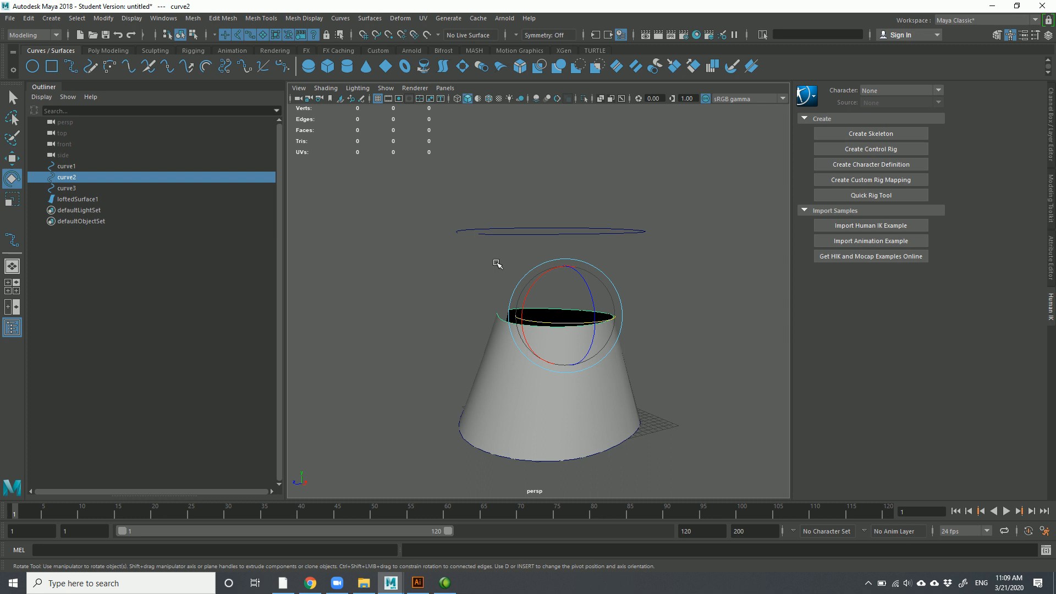
pyautogui.keyDown('shift'); pyautogui.click(492, 230); pyautogui.keyUp('shift')
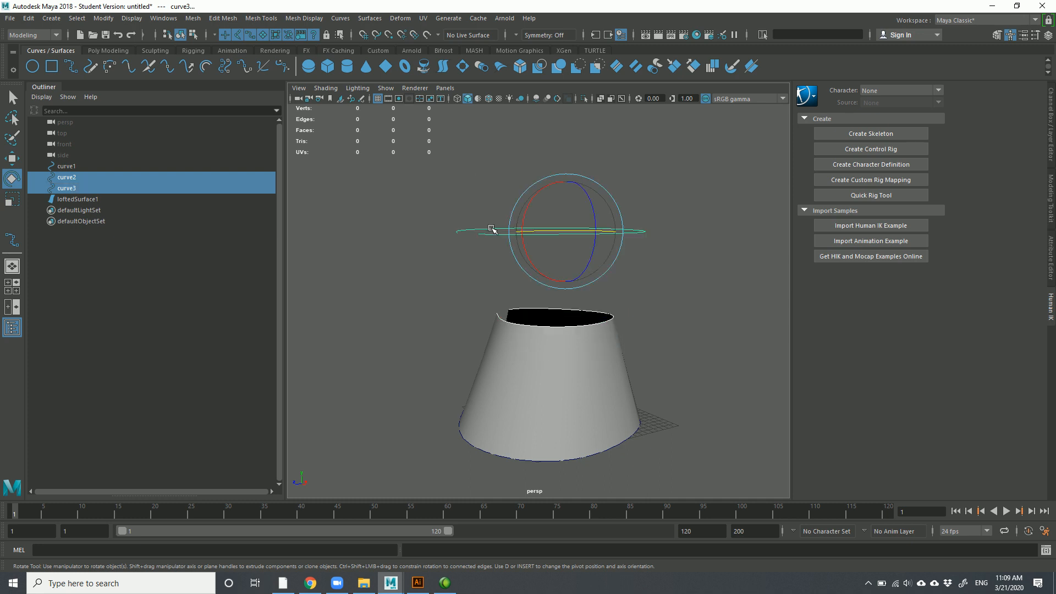
pyautogui.click(441, 67)
pyautogui.click(330, 237)
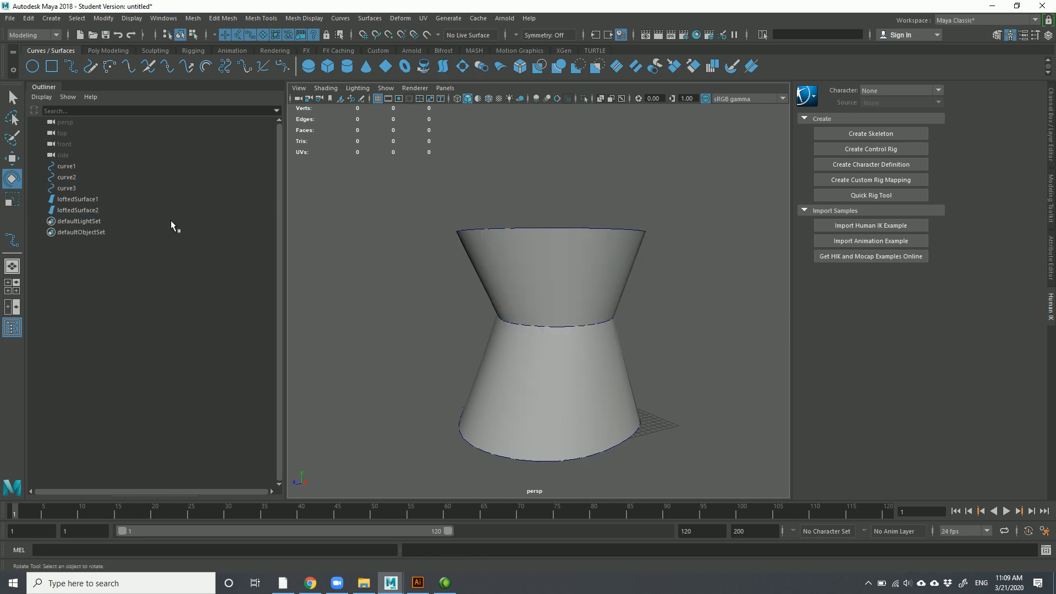
pyautogui.click(70, 199)
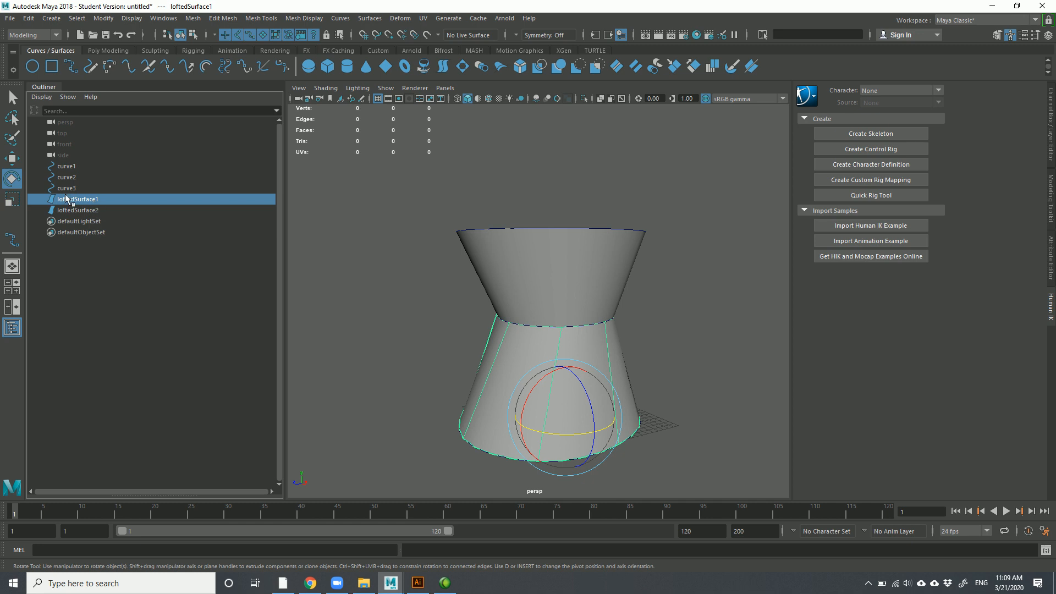
pyautogui.click(541, 259)
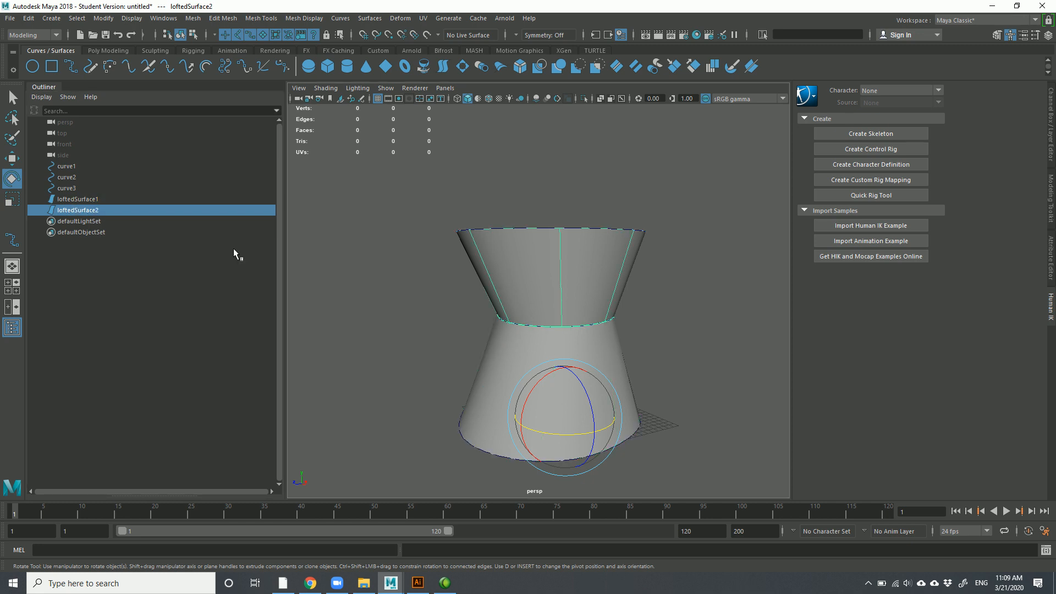
pyautogui.click(88, 199)
pyautogui.keyDown('alt'); pyautogui.moveTo(672, 354); pyautogui.dragTo(598, 347); pyautogui.keyUp('alt')
pyautogui.click(392, 222)
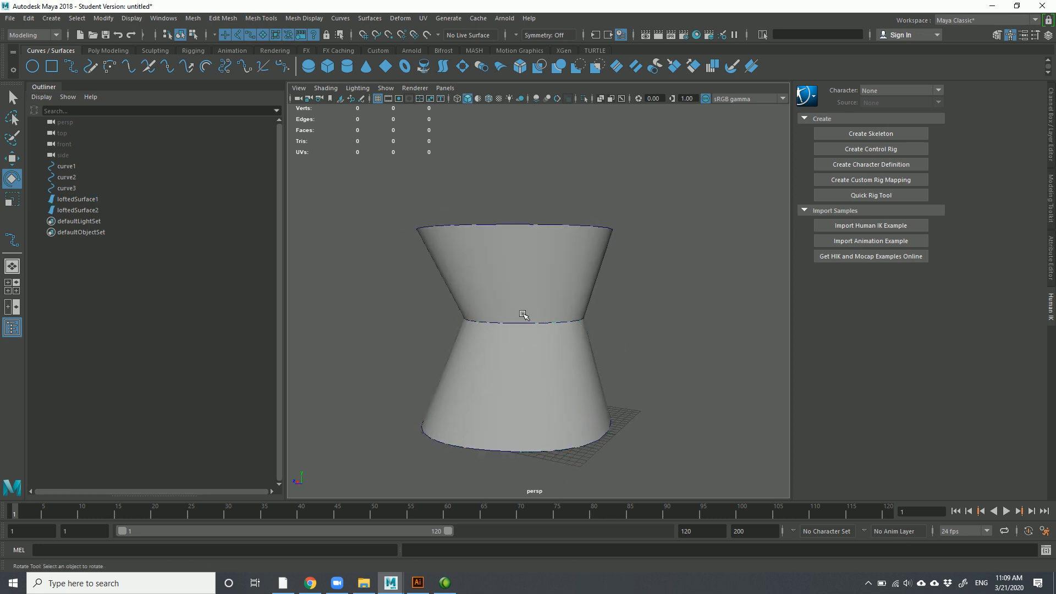
pyautogui.click(77, 177)
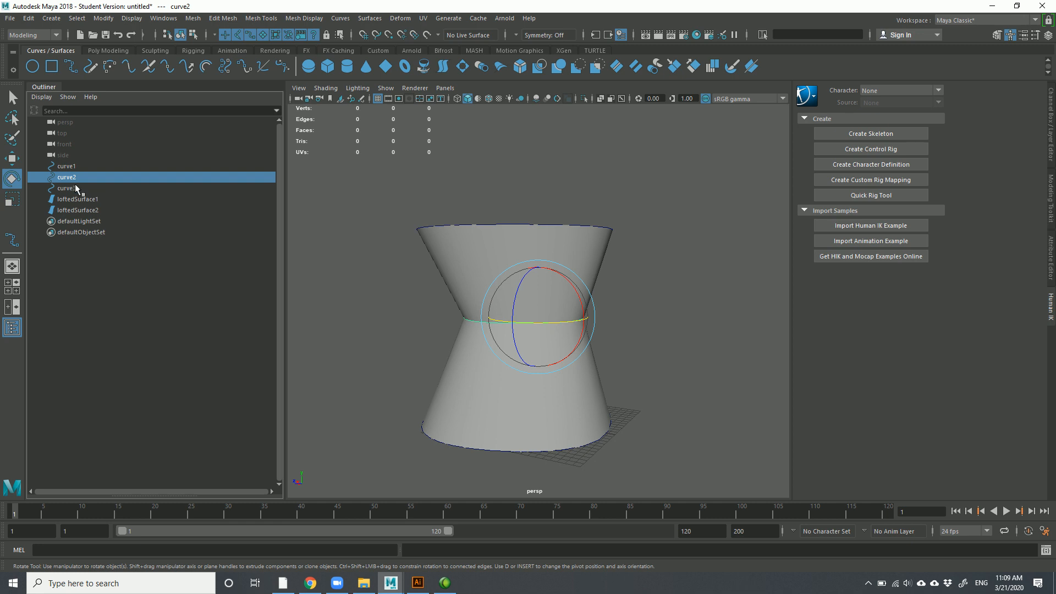
pyautogui.press('w')
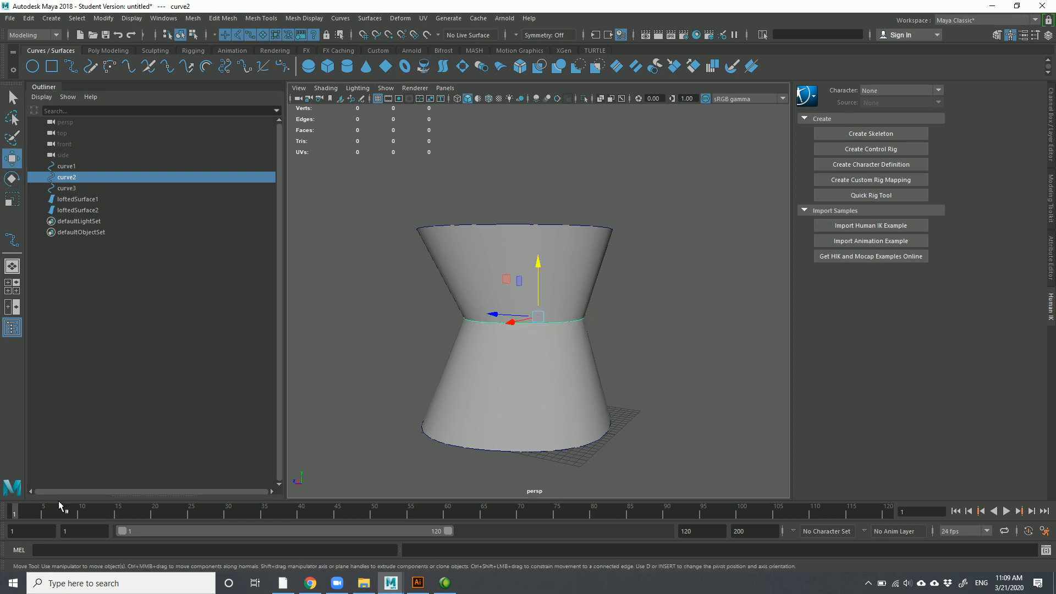
pyautogui.moveTo(507, 315); pyautogui.dragTo(530, 317)
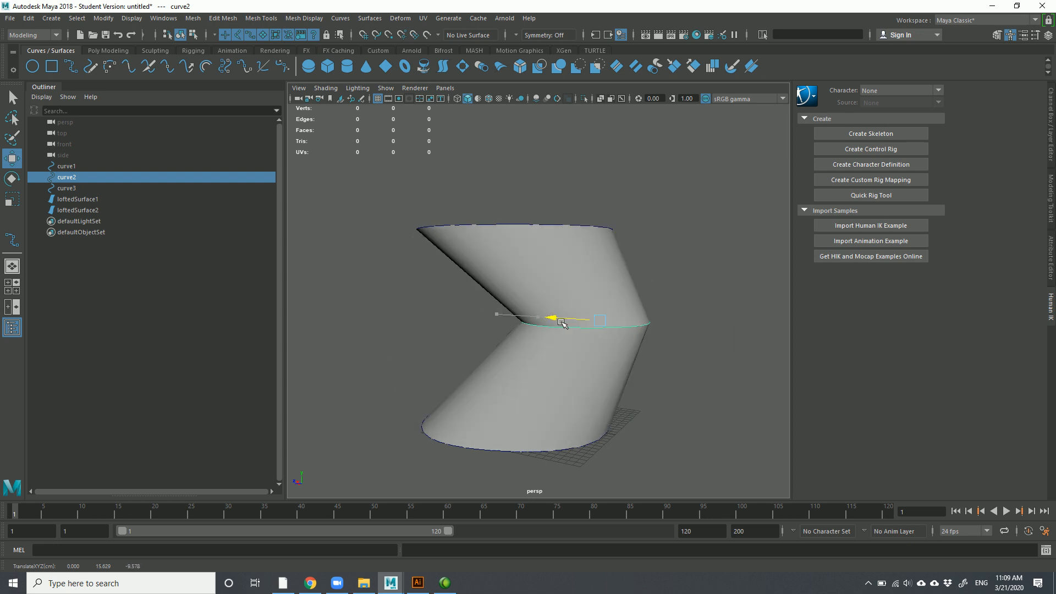
pyautogui.moveTo(461, 321); pyautogui.dragTo(487, 326)
pyautogui.hotkey('ctrl', 'z')
pyautogui.keyDown('alt'); pyautogui.moveTo(417, 331); pyautogui.dragTo(502, 335); pyautogui.keyUp('alt')
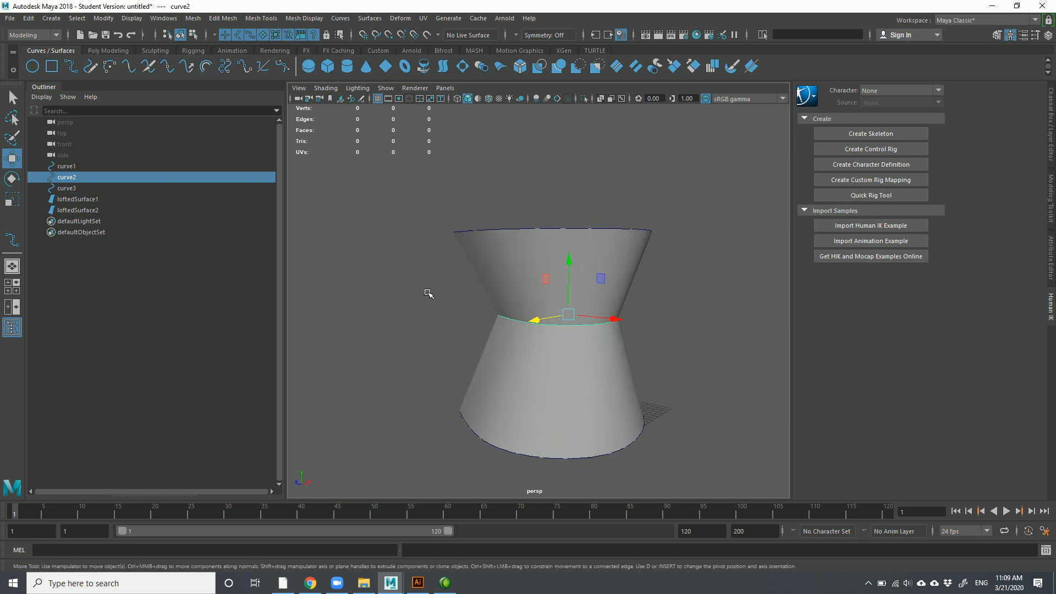
# Drag control vertices on curve2 to reshape the waist of the lofted surface
pyautogui.scroll(3, 548, 334)
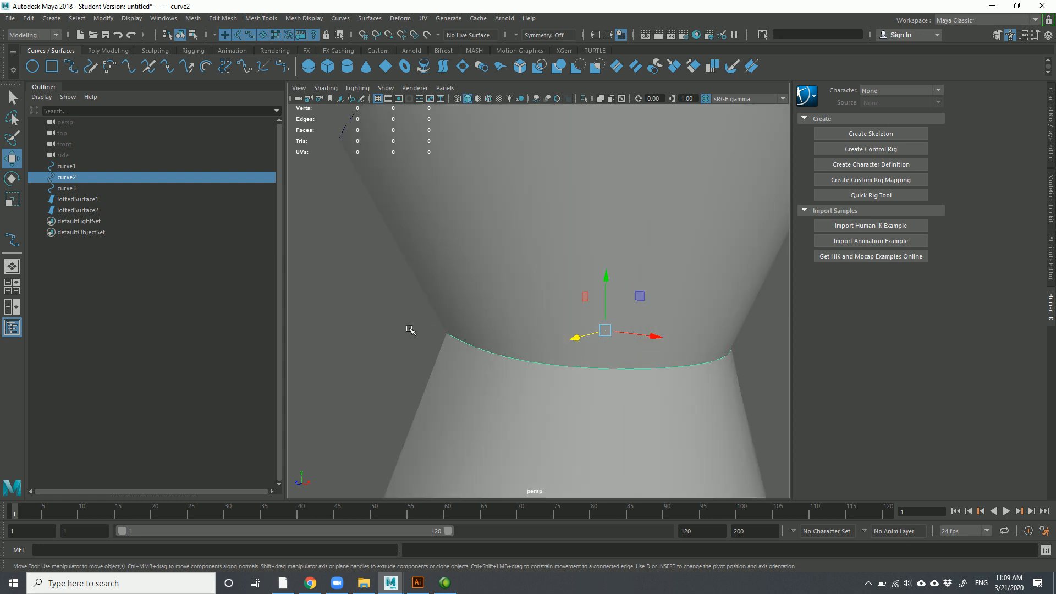
pyautogui.moveTo(424, 299); pyautogui.dragTo(375, 300, button='right')
pyautogui.click(514, 369)
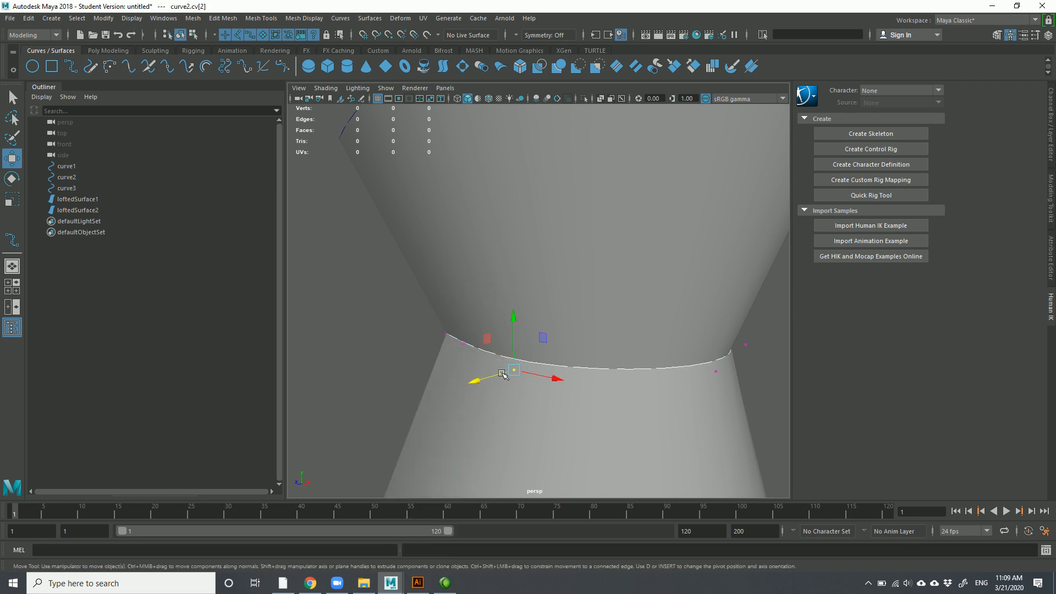
pyautogui.moveTo(514, 370); pyautogui.dragTo(496, 418)
pyautogui.scroll(-6, 519, 408)
pyautogui.moveTo(493, 328)
pyautogui.mouseDown()
pyautogui.moveTo(374, 345)
pyautogui.moveTo(517, 332)
pyautogui.moveTo(501, 346)
pyautogui.moveTo(504, 322)
pyautogui.mouseUp()
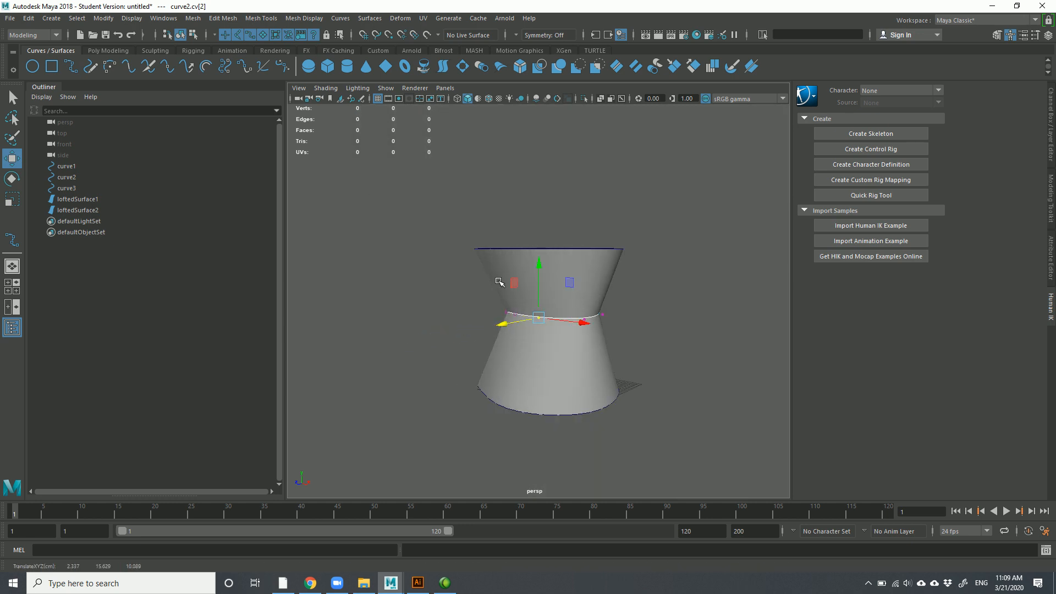
pyautogui.click(609, 315)
pyautogui.moveTo(614, 318)
pyautogui.mouseDown()
pyautogui.moveTo(652, 323)
pyautogui.moveTo(608, 316)
pyautogui.moveTo(622, 309)
pyautogui.mouseUp()
# Delete the upper and lower lofted surfaces
pyautogui.click(497, 282)
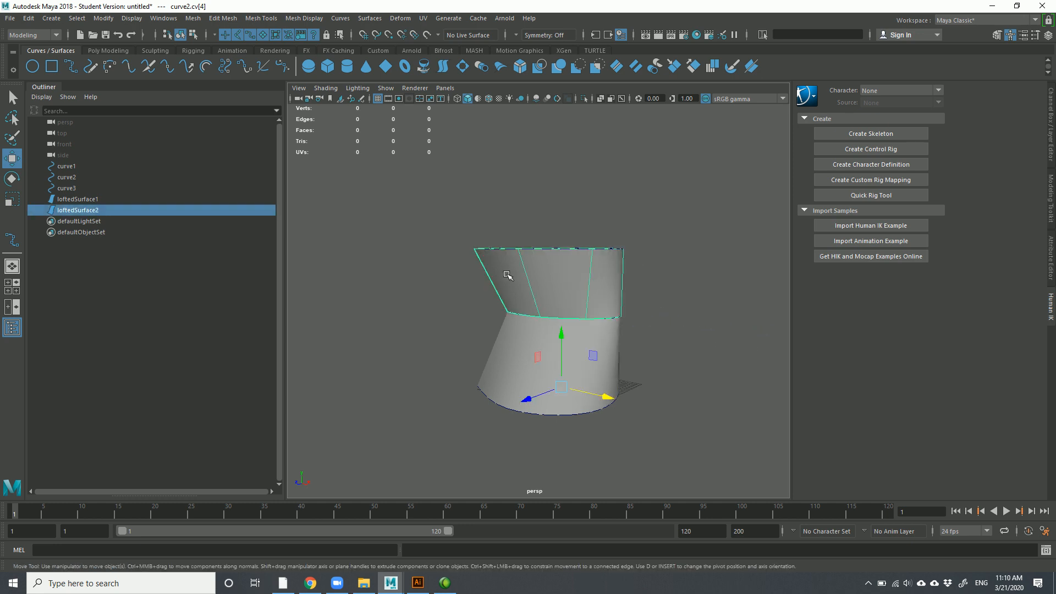
pyautogui.press('Delete')
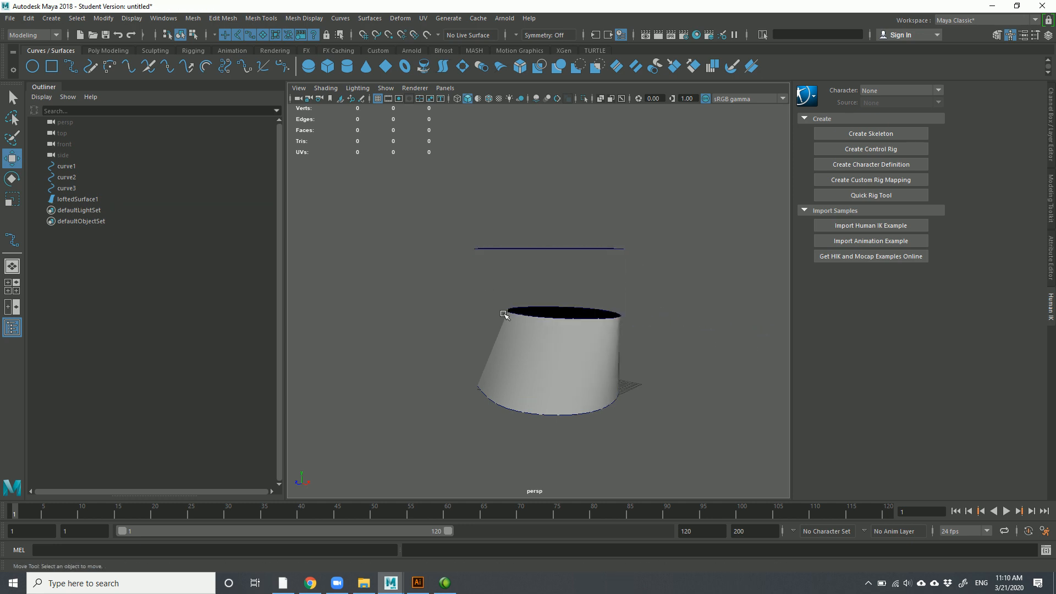
pyautogui.click(518, 346)
pyautogui.press('Delete')
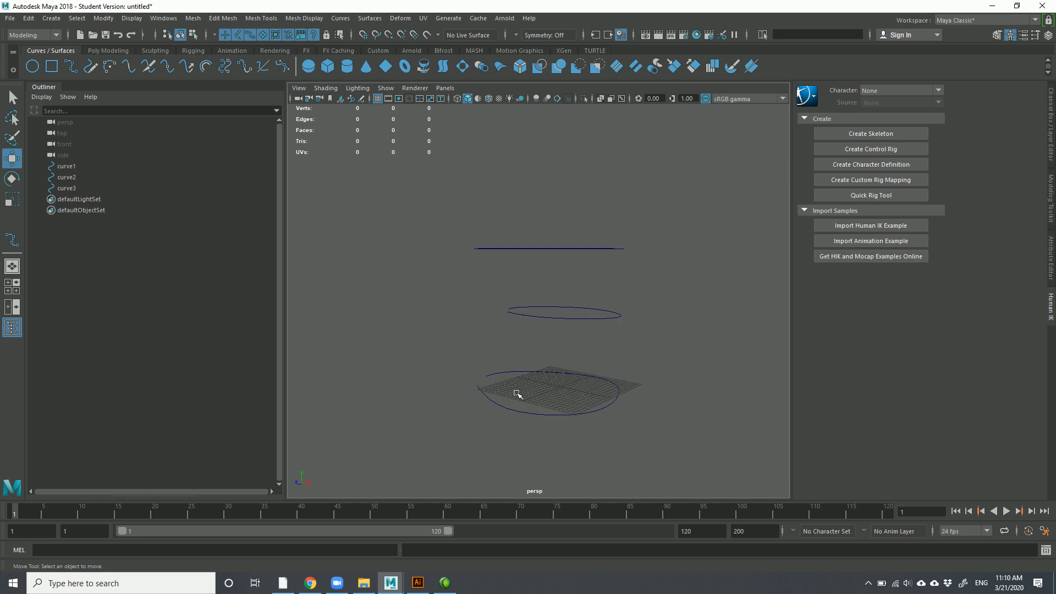
# Select curve1, curve2 and curve3 and loft a single surface through them
pyautogui.click(537, 414)
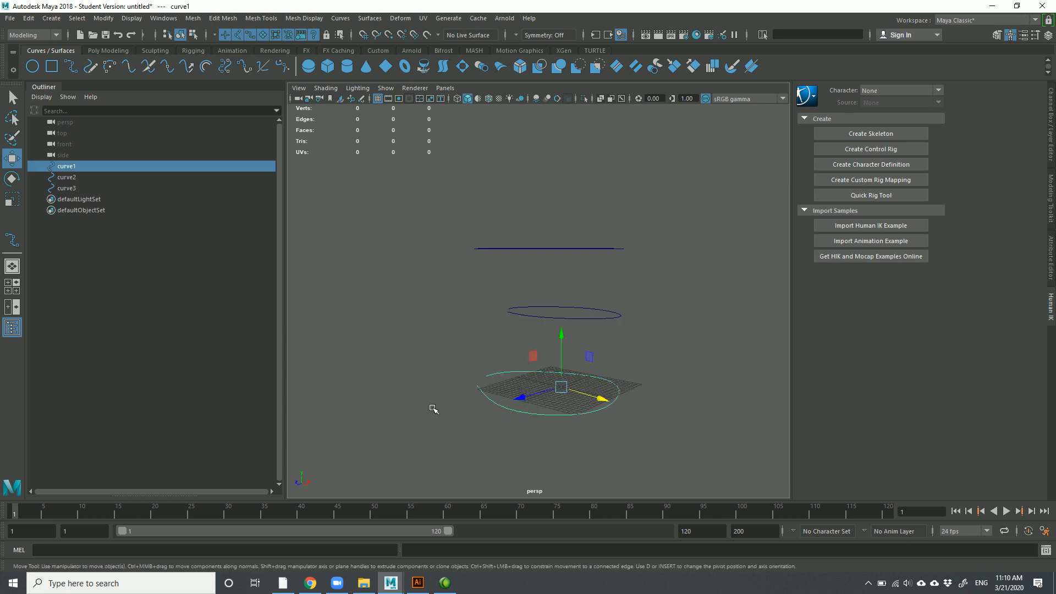
pyautogui.click(522, 427)
pyautogui.moveTo(498, 392); pyautogui.dragTo(537, 437)
pyautogui.keyDown('shift'); pyautogui.moveTo(595, 317); pyautogui.dragTo(601, 336); pyautogui.keyUp('shift')
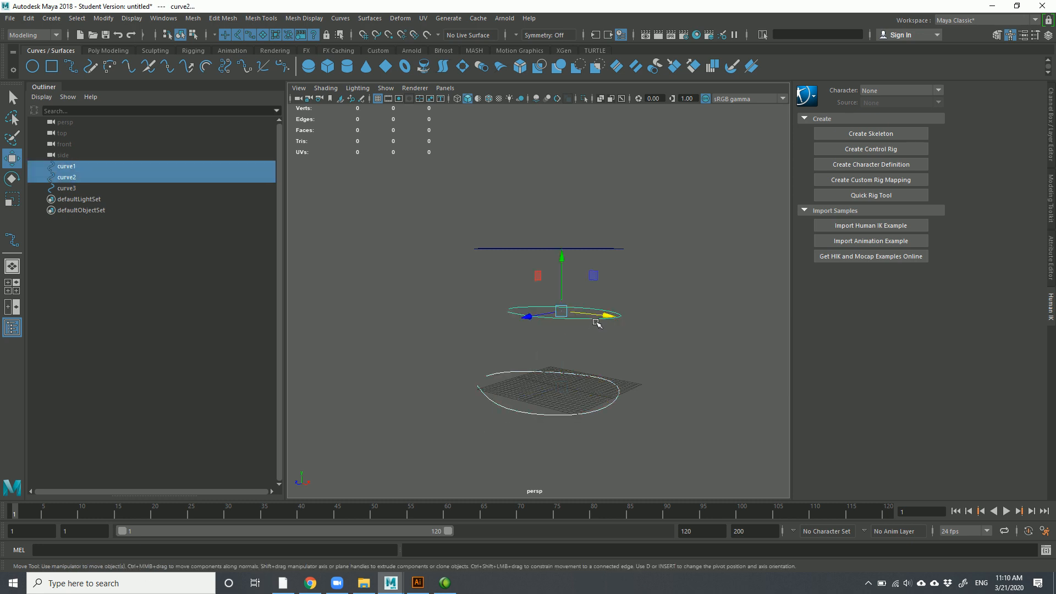
pyautogui.keyDown('shift'); pyautogui.moveTo(604, 250); pyautogui.dragTo(604, 251); pyautogui.keyUp('shift')
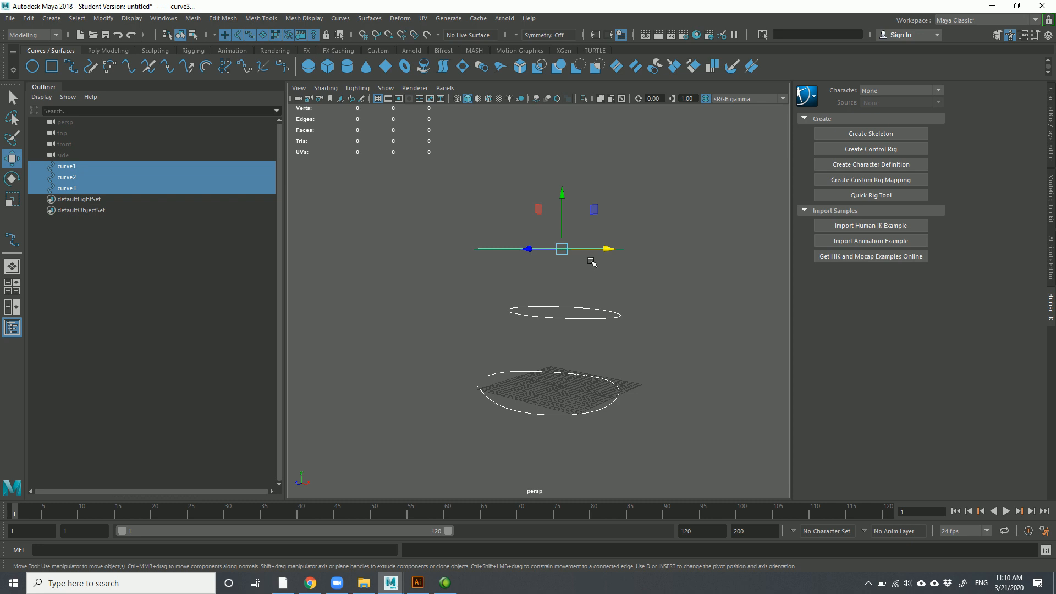
pyautogui.click(445, 67)
pyautogui.keyDown('alt'); pyautogui.moveTo(440, 270); pyautogui.dragTo(466, 268); pyautogui.keyUp('alt')
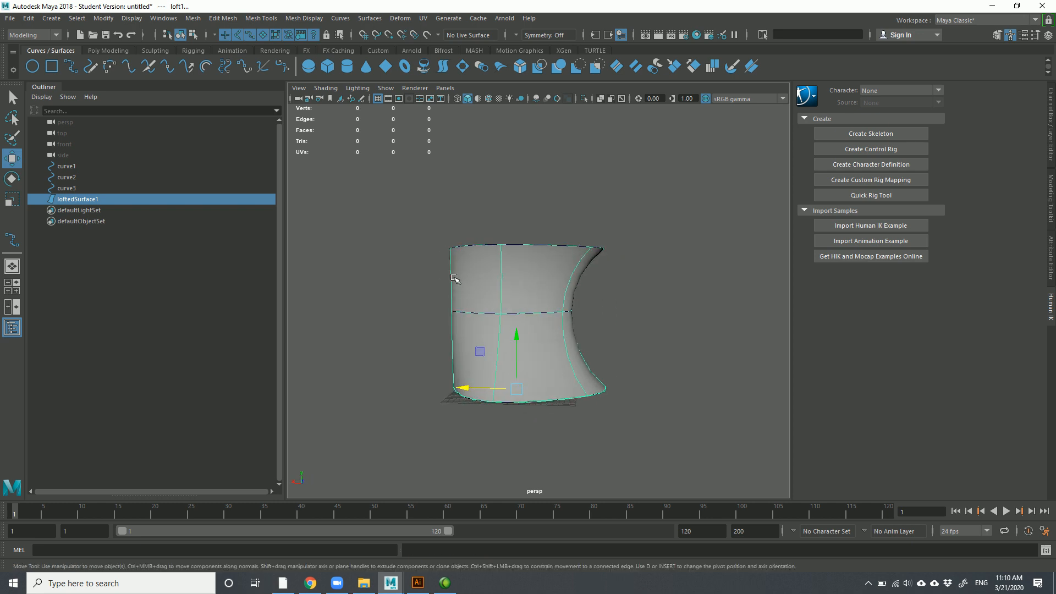
pyautogui.scroll(5, 421, 311)
# Dent the loft's sides via the middle circle's control vertices, then select all curves and the surface
pyautogui.click(355, 325)
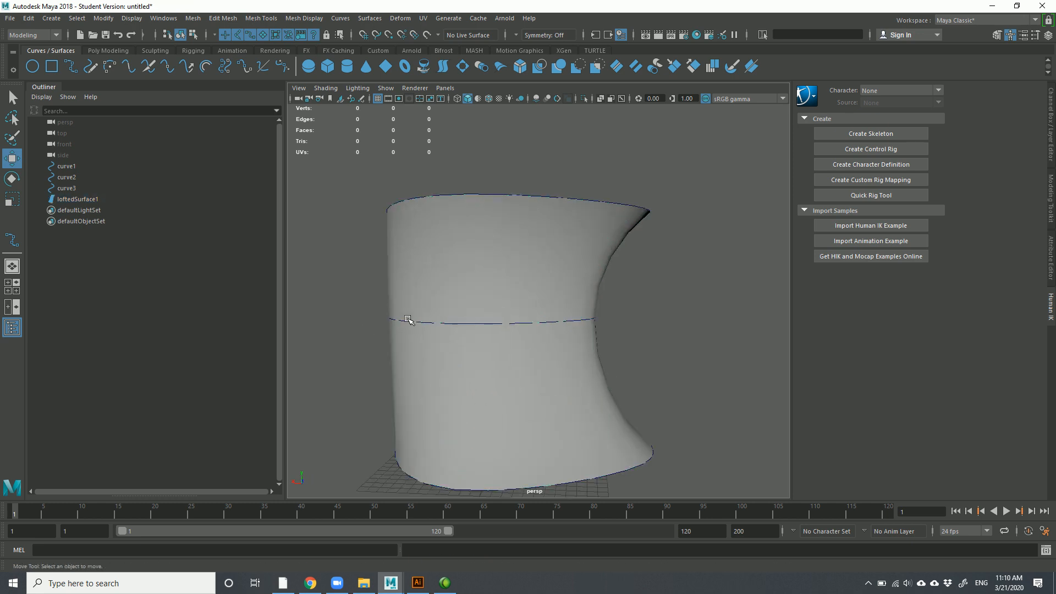
pyautogui.click(411, 322)
pyautogui.moveTo(423, 317); pyautogui.dragTo(484, 319)
pyautogui.moveTo(382, 299); pyautogui.dragTo(331, 306, button='right')
pyautogui.moveTo(388, 292); pyautogui.dragTo(451, 330)
pyautogui.moveTo(355, 319); pyautogui.dragTo(403, 319)
pyautogui.moveTo(653, 292); pyautogui.dragTo(528, 318)
pyautogui.moveTo(560, 267); pyautogui.dragTo(600, 239, button='right')
pyautogui.moveTo(416, 134); pyautogui.dragTo(504, 346)
# Delete the curves and loft, then switch to the top/perspective/front/side four-view layout
pyautogui.press('Delete')
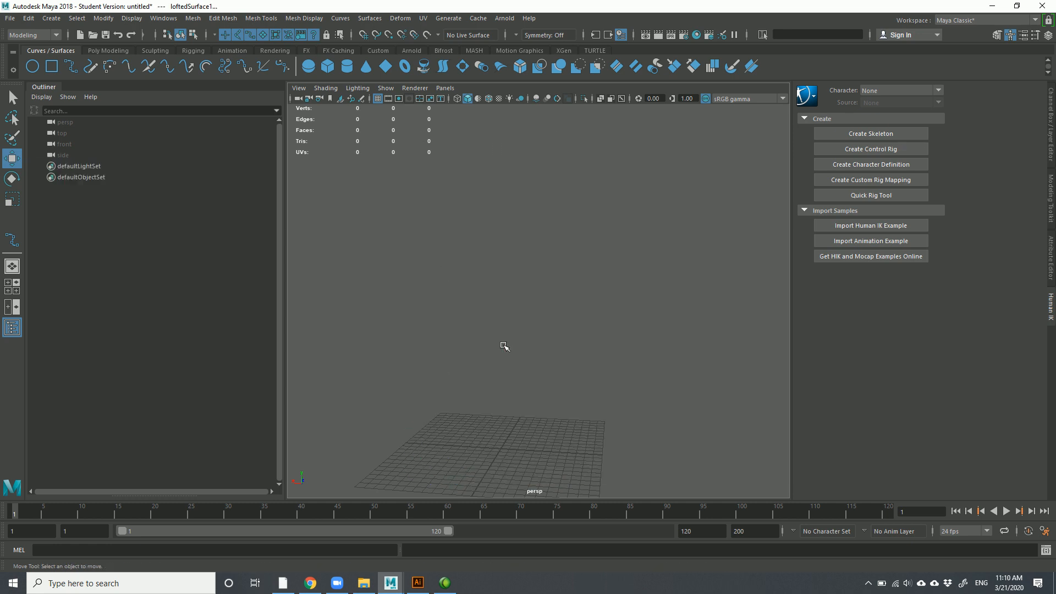
pyautogui.moveTo(493, 254)
pyautogui.keyDown('alt'); pyautogui.mouseDown()
pyautogui.moveTo(484, 259)
pyautogui.moveTo(495, 290)
pyautogui.moveTo(489, 255)
pyautogui.mouseUp(); pyautogui.keyUp('alt')
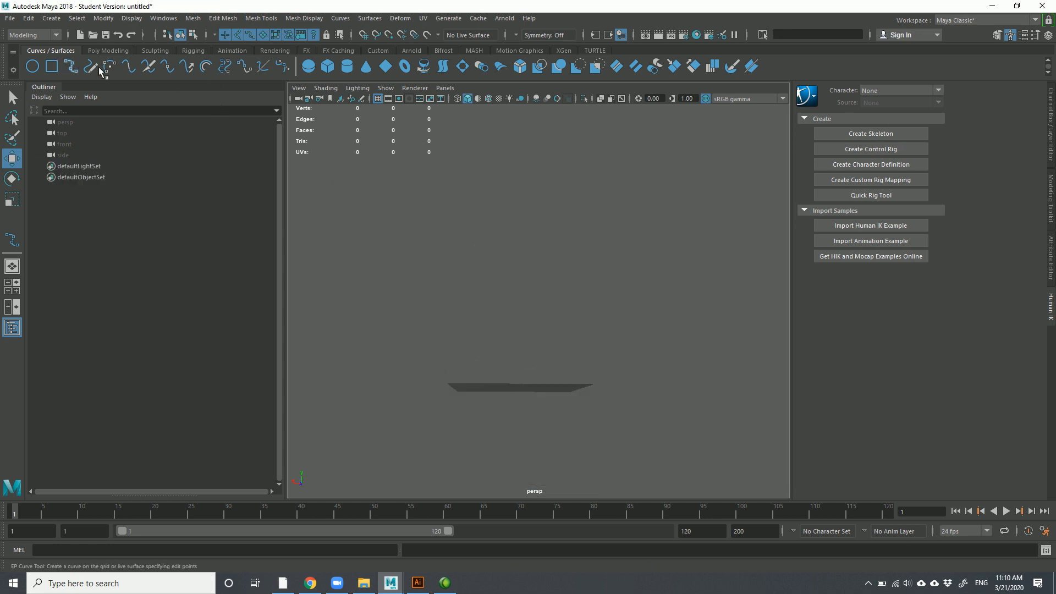
pyautogui.keyDown('alt'); pyautogui.moveTo(520, 389); pyautogui.dragTo(507, 370); pyautogui.keyUp('alt')
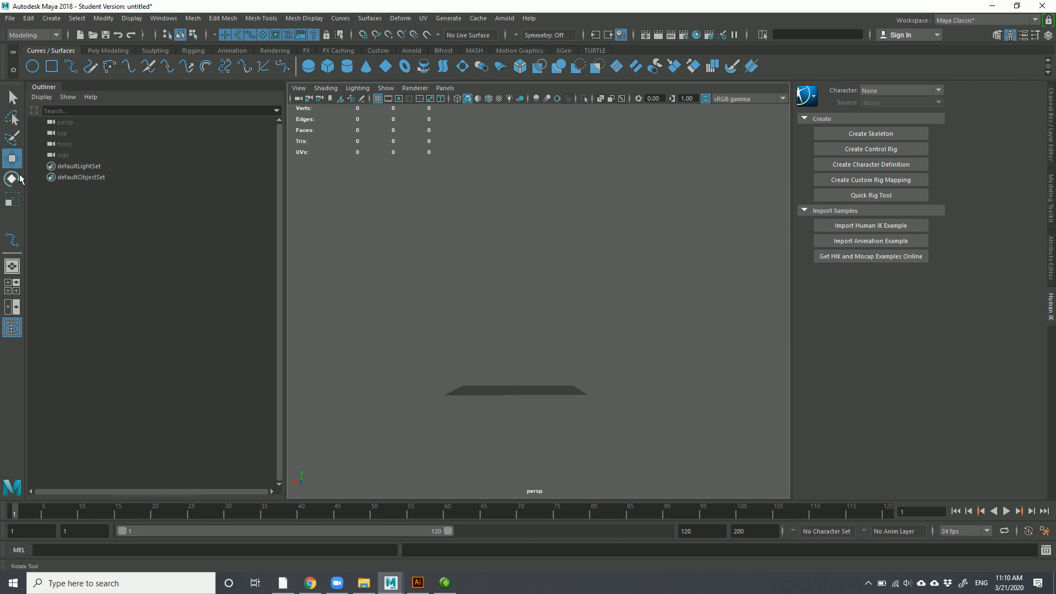
pyautogui.click(12, 287)
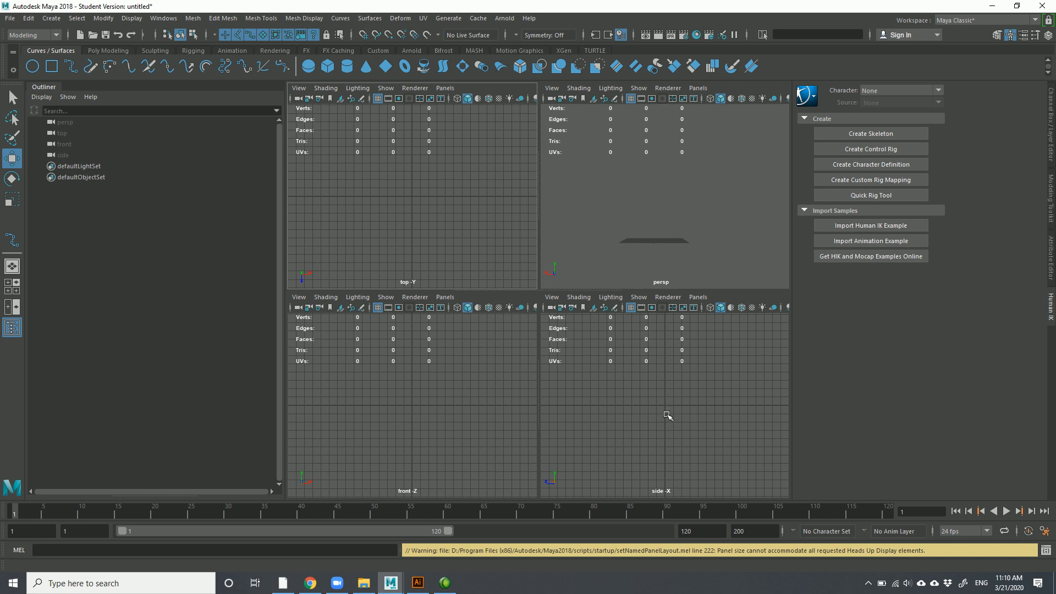
# Pan the side view, pick the Bezier Curve Tool, and maximize the side view with Space
pyautogui.scroll(4, 668, 415)
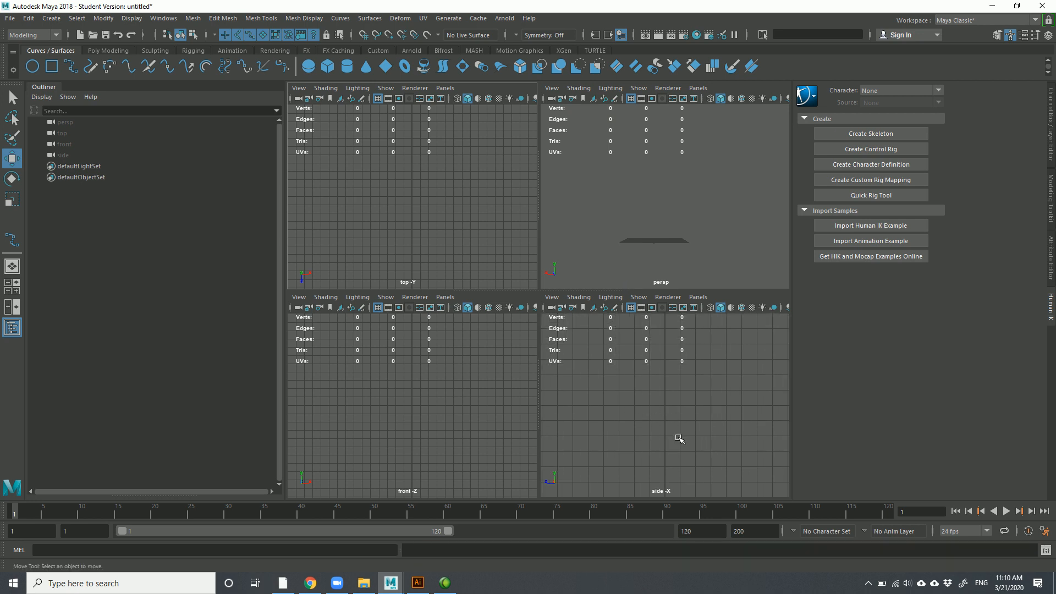
pyautogui.keyDown('alt'); pyautogui.moveTo(666, 397); pyautogui.dragTo(674, 445, button='middle'); pyautogui.keyUp('alt')
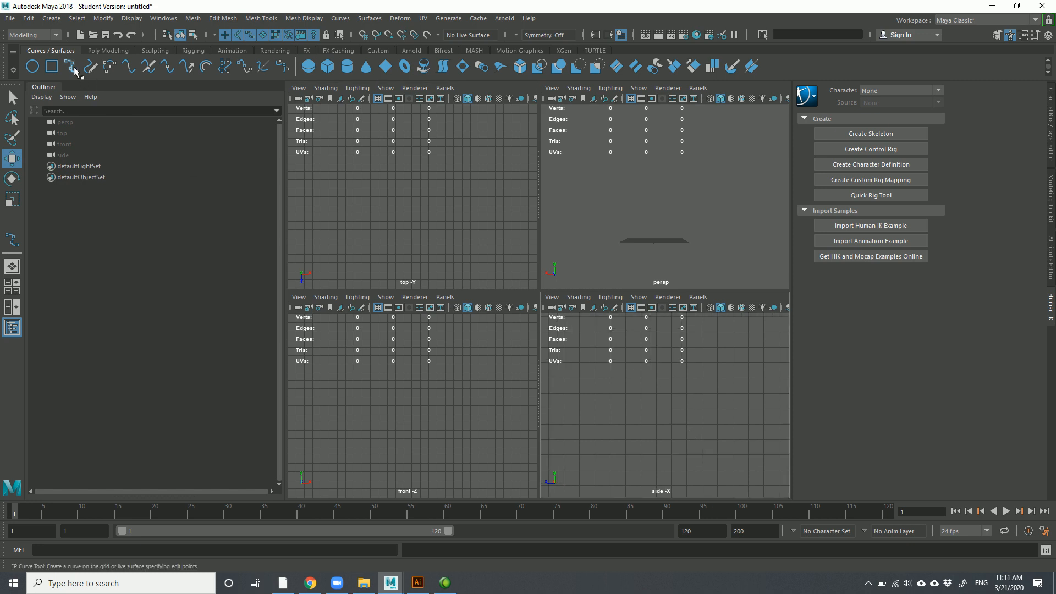
pyautogui.click(282, 69)
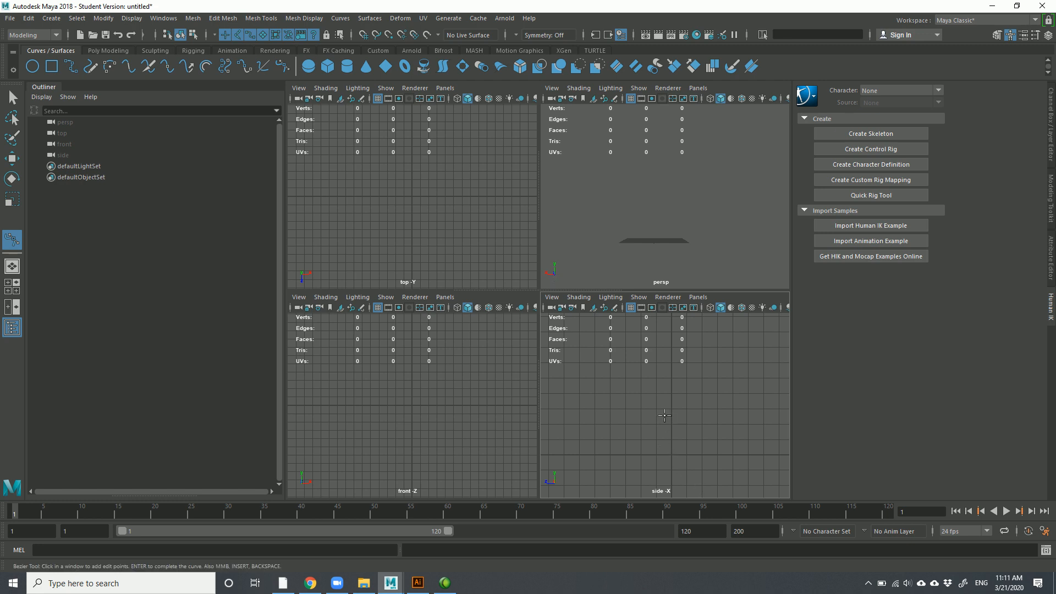
pyautogui.press('space')
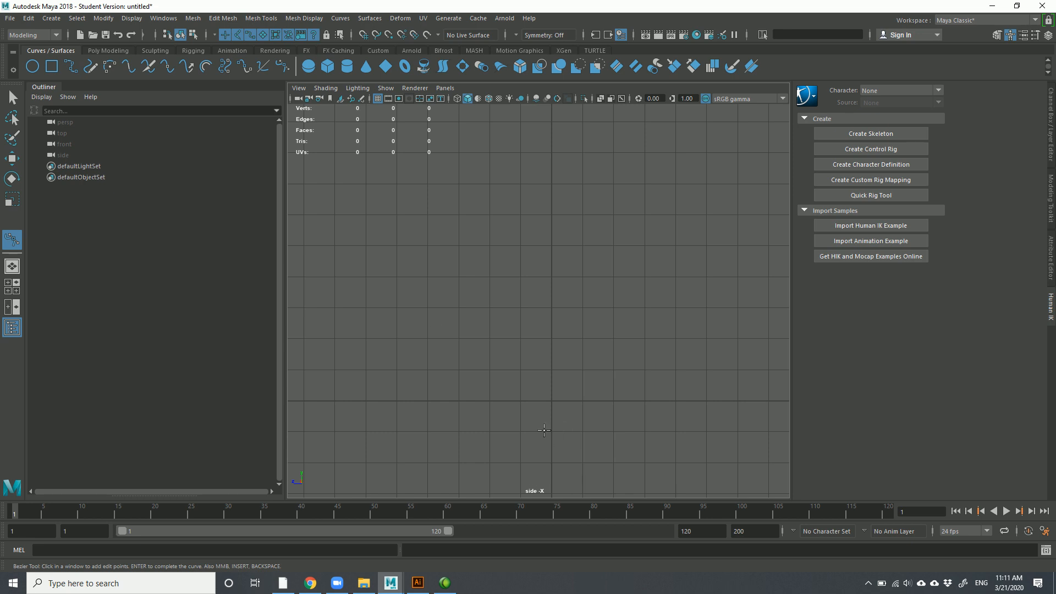
# Place grid-snapped base points along the ground line and drag tangents to bend an arc
pyautogui.press('x')
pyautogui.click(552, 401)
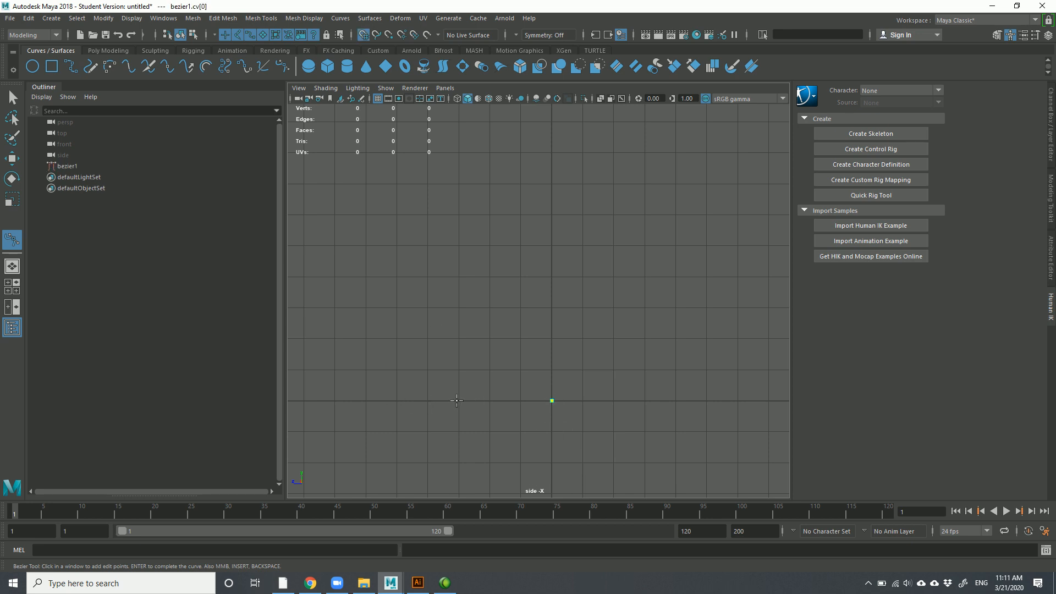
pyautogui.click(399, 401)
pyautogui.click(478, 384)
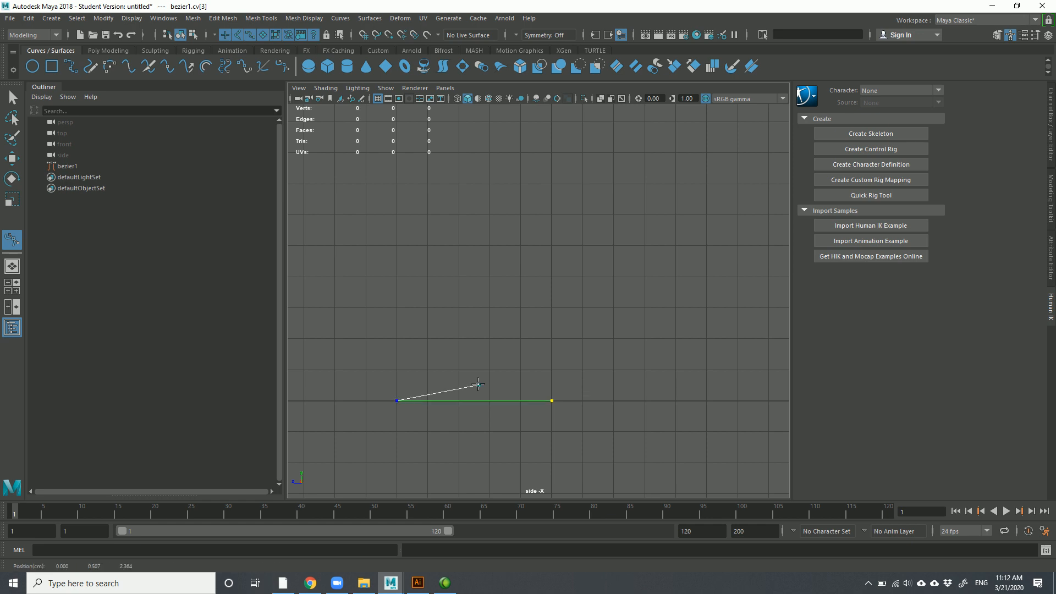
pyautogui.moveTo(483, 385); pyautogui.dragTo(529, 384)
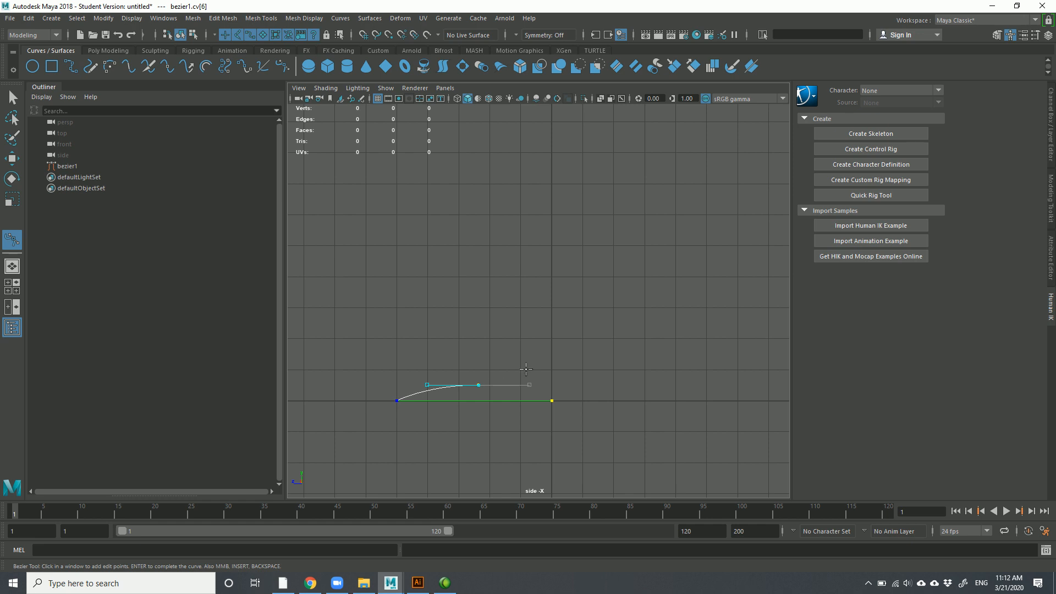
# Add a gently rising anchor, then a grid-snapped anchor straight up for the tall stem
pyautogui.click(527, 366)
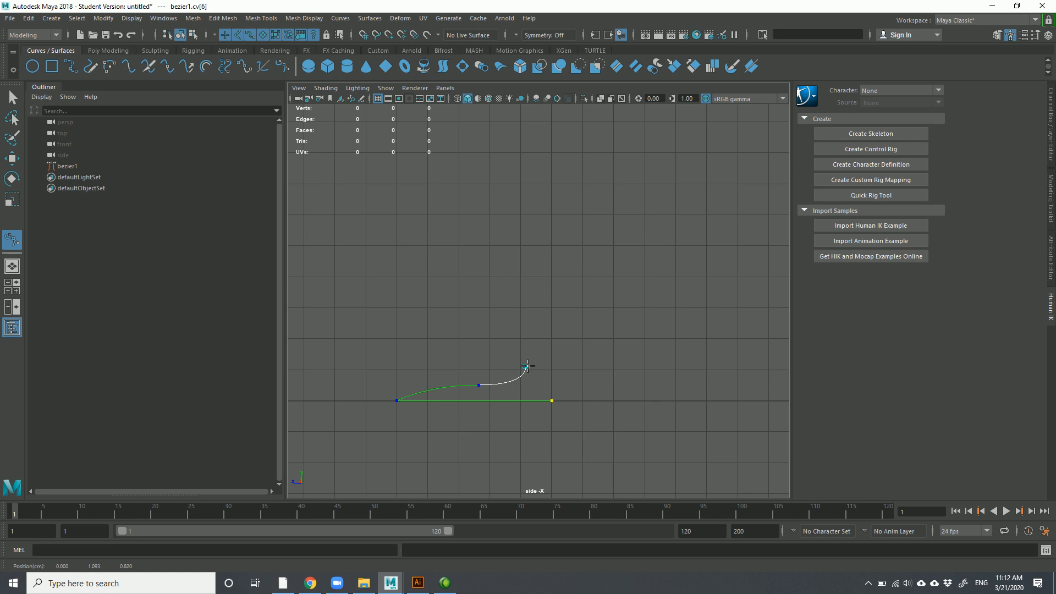
pyautogui.moveTo(527, 363)
pyautogui.mouseDown()
pyautogui.moveTo(528, 342)
pyautogui.moveTo(526, 358)
pyautogui.mouseUp()
pyautogui.moveTo(527, 358); pyautogui.dragTo(527, 358)
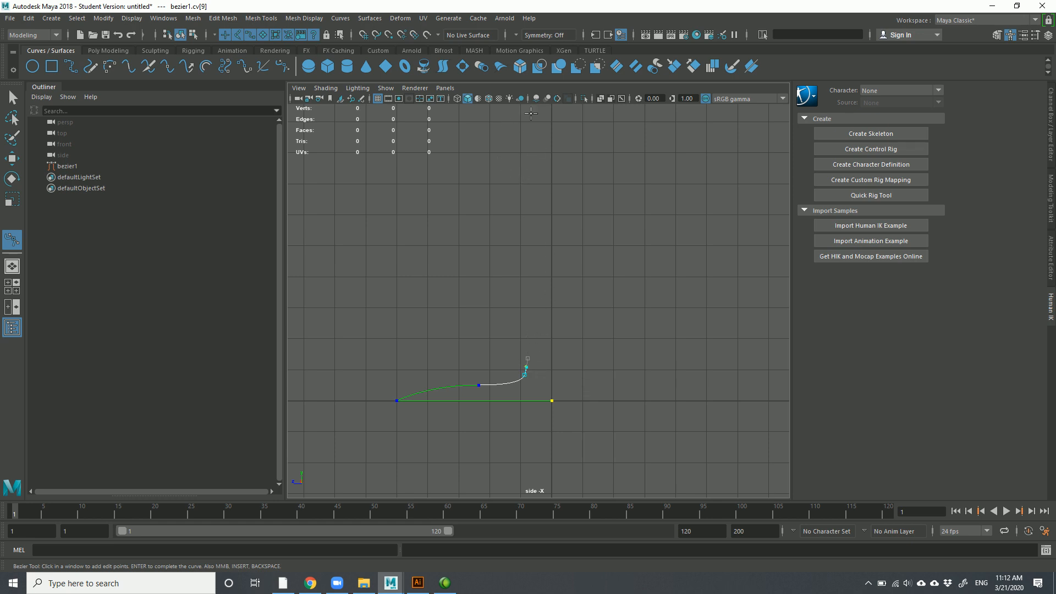
pyautogui.scroll(-2, 533, 195)
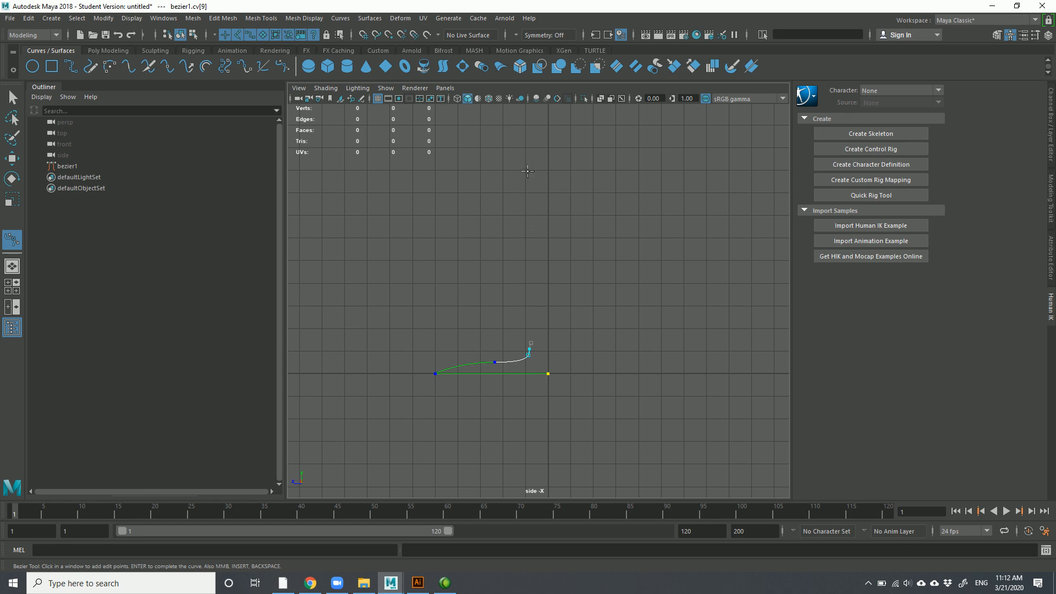
pyautogui.press('x')
pyautogui.click(526, 169)
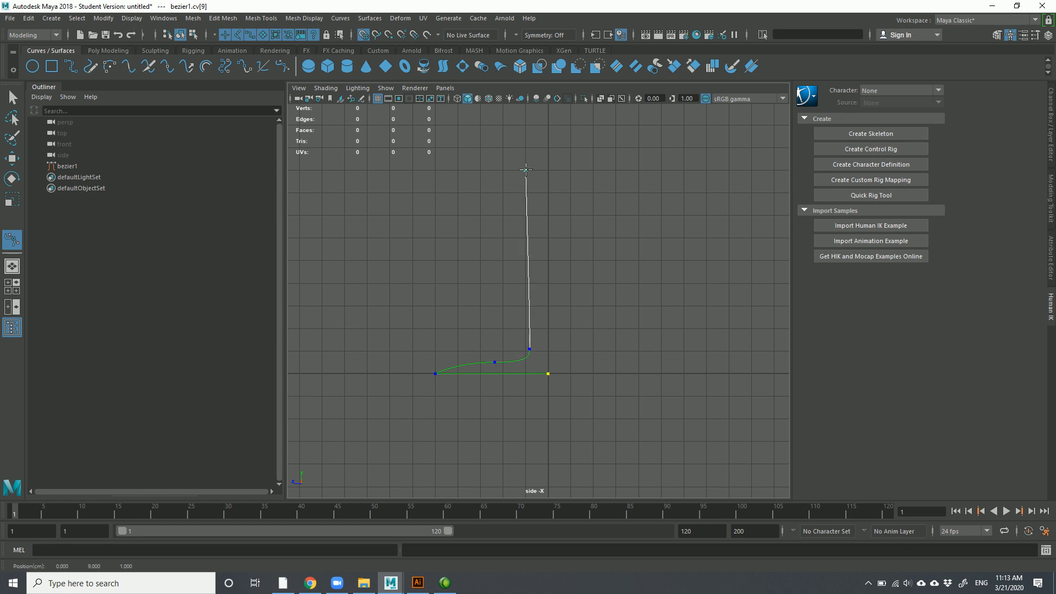
# Extend the Bezier profile up from the stem, undoing misplaced anchors, out to a rim anchor near the top
pyautogui.moveTo(526, 170); pyautogui.dragTo(507, 117)
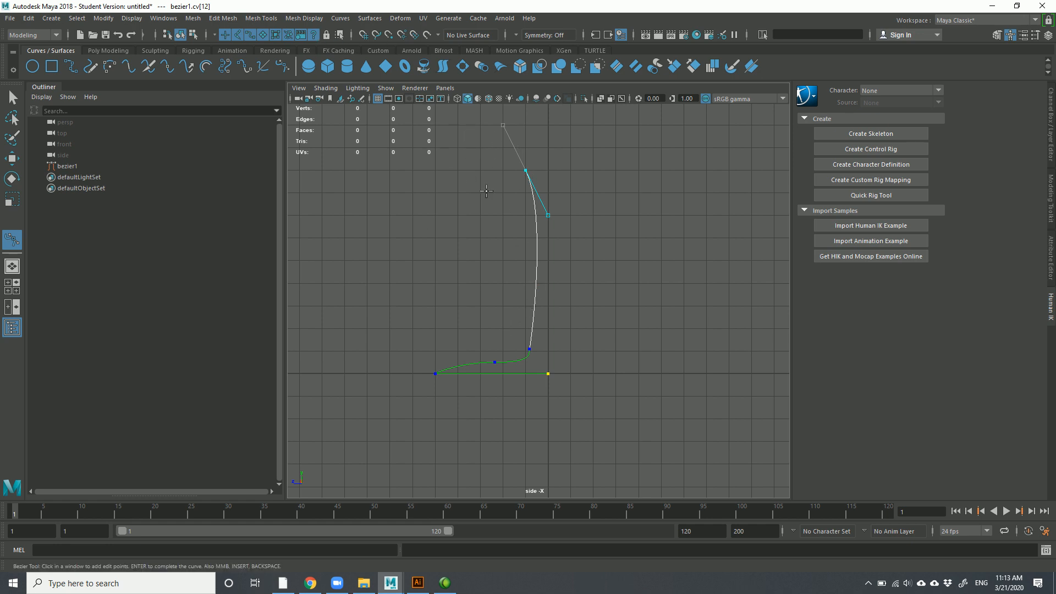
pyautogui.scroll(-2, 476, 164)
pyautogui.scroll(-1, 476, 166)
pyautogui.moveTo(489, 163); pyautogui.dragTo(470, 134)
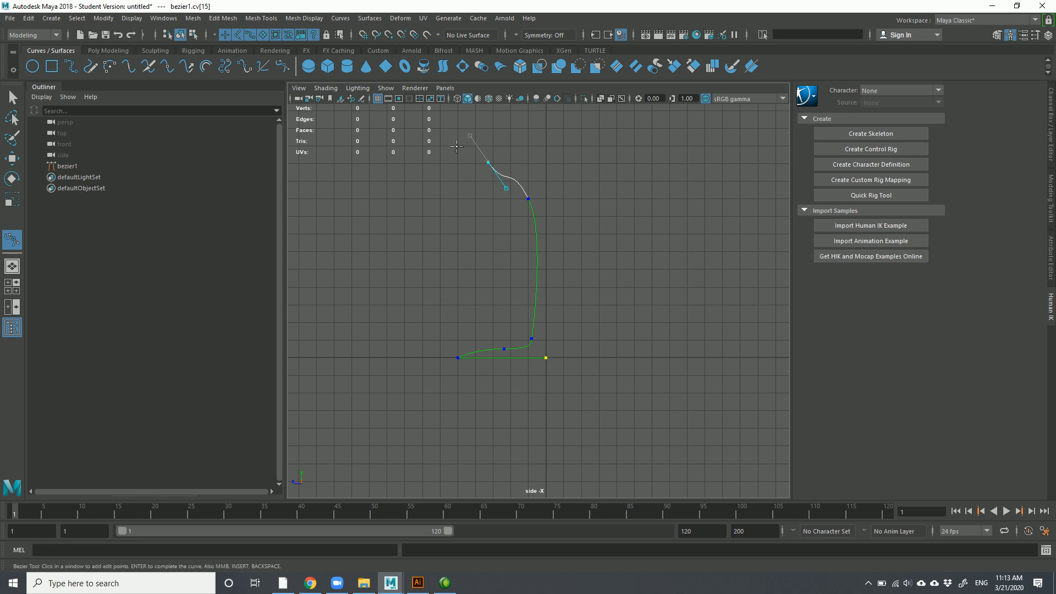
pyautogui.press('BackSpace')
pyautogui.moveTo(479, 167); pyautogui.dragTo(503, 172)
pyautogui.press('BackSpace')
pyautogui.hotkey('ctrl', 'z')
pyautogui.keyDown('alt'); pyautogui.moveTo(495, 150); pyautogui.dragTo(506, 263, button='middle'); pyautogui.keyUp('alt')
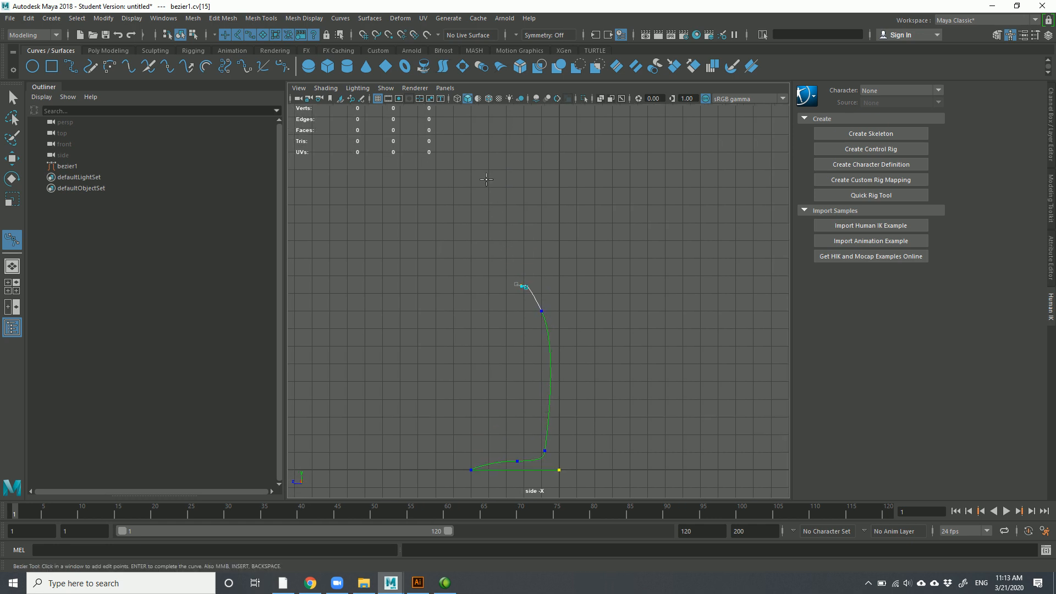
pyautogui.moveTo(484, 205); pyautogui.dragTo(504, 139)
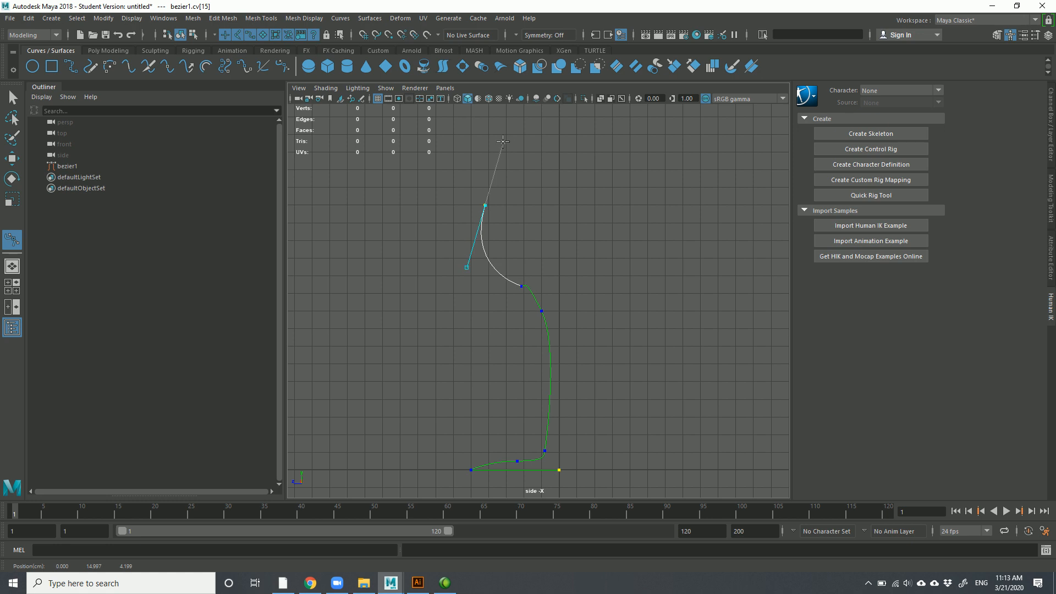
pyautogui.click(516, 114)
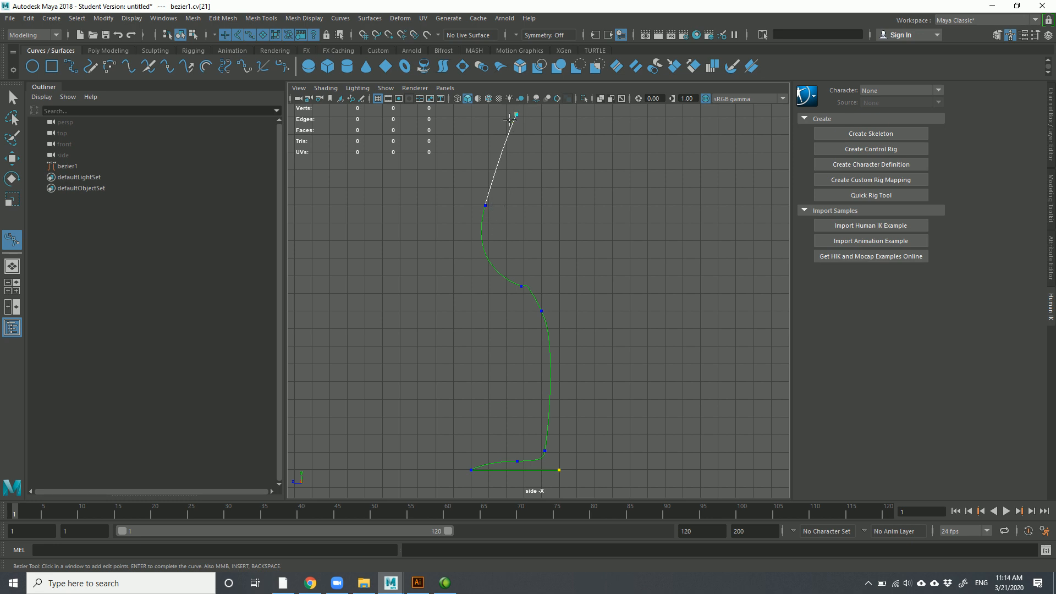
# Add the bowl's inner-wall anchors, grid-snap the bottom anchor, and finish the bezier1 profile
pyautogui.moveTo(495, 215); pyautogui.dragTo(495, 251)
pyautogui.moveTo(526, 276); pyautogui.dragTo(495, 265)
pyautogui.press('x')
pyautogui.click(560, 276)
pyautogui.click(525, 276)
pyautogui.press('w')
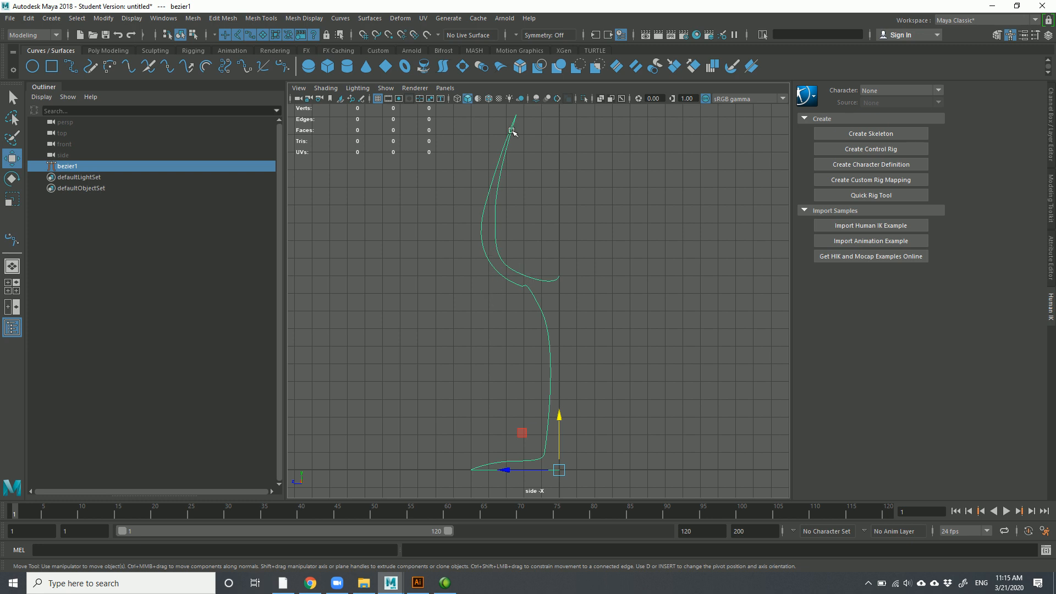
# Draw a four-point EP curve to the right of the glass profile
pyautogui.click(70, 67)
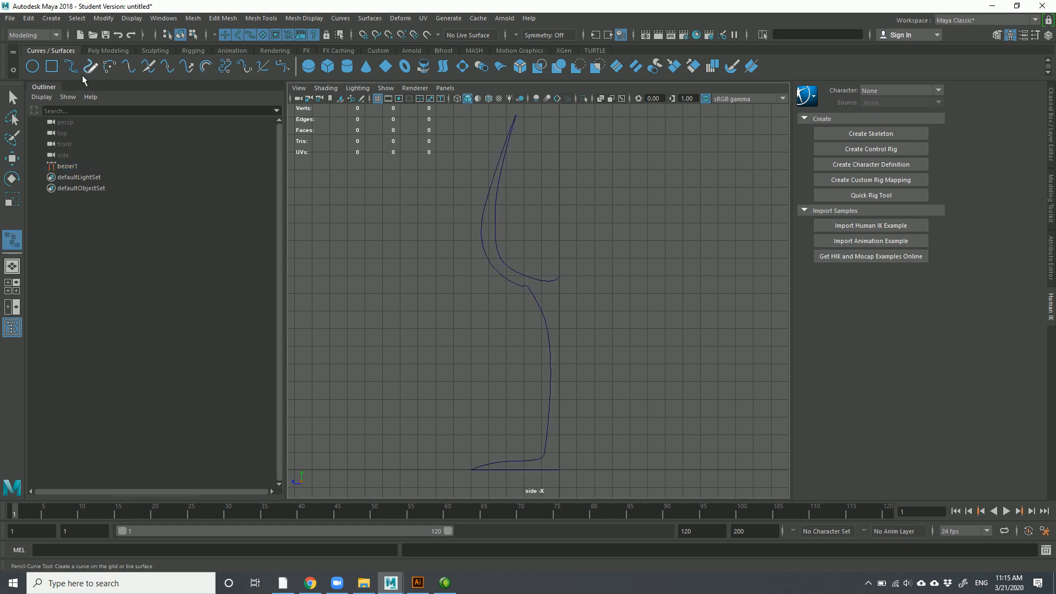
pyautogui.click(633, 182)
pyautogui.click(655, 294)
pyautogui.click(682, 365)
pyautogui.click(643, 429)
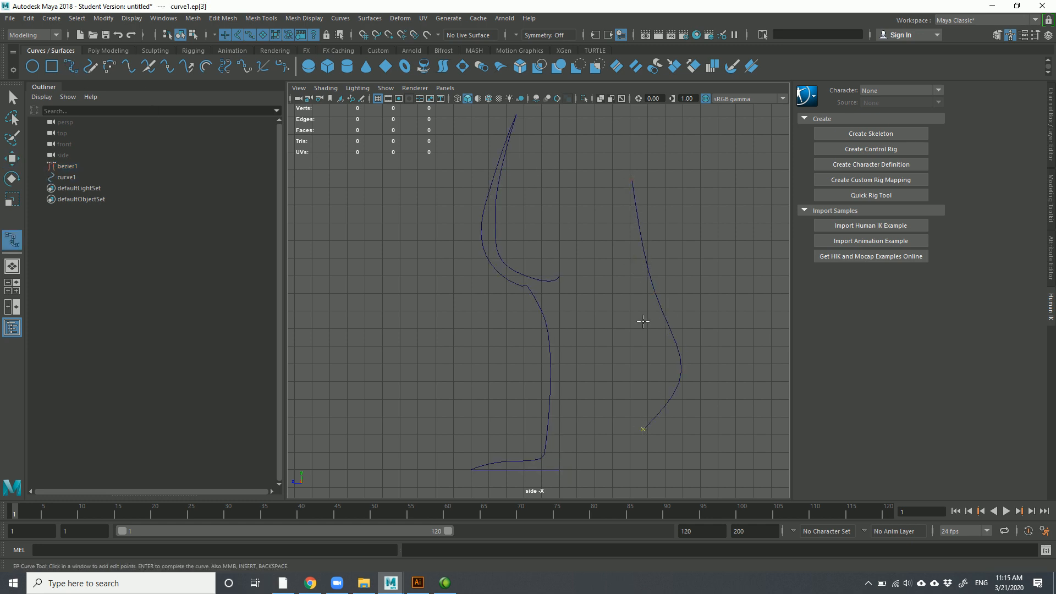
pyautogui.press('Return')
pyautogui.press('w')
# Move two of the new curve's control vertices to reshape its bends
pyautogui.rightClick(621, 249)
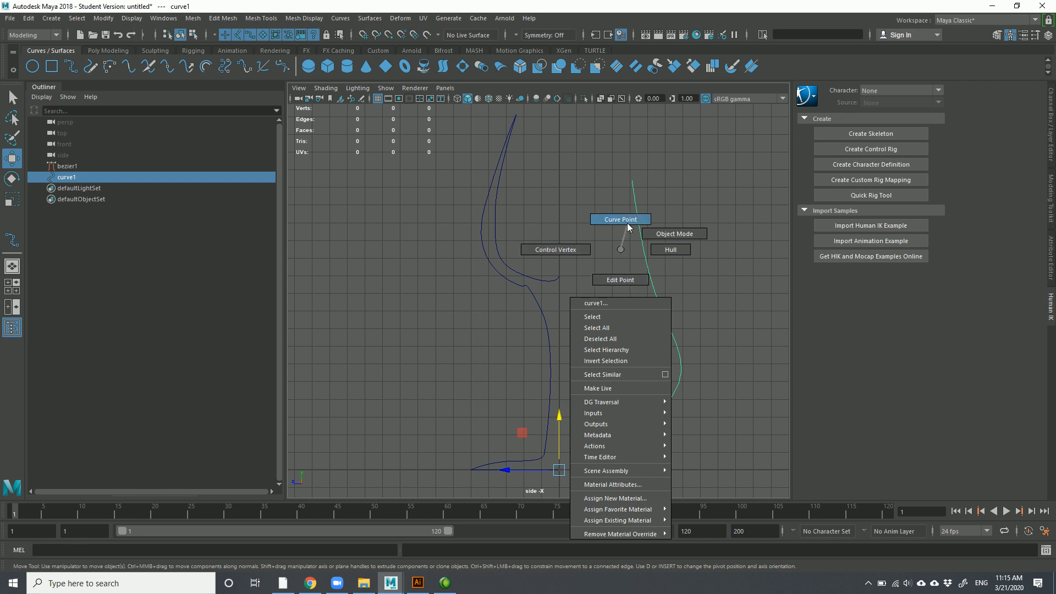
pyautogui.click(560, 251)
pyautogui.moveTo(637, 290); pyautogui.dragTo(676, 313)
pyautogui.moveTo(648, 300); pyautogui.dragTo(646, 268, button='middle')
pyautogui.moveTo(646, 268); pyautogui.dragTo(727, 272)
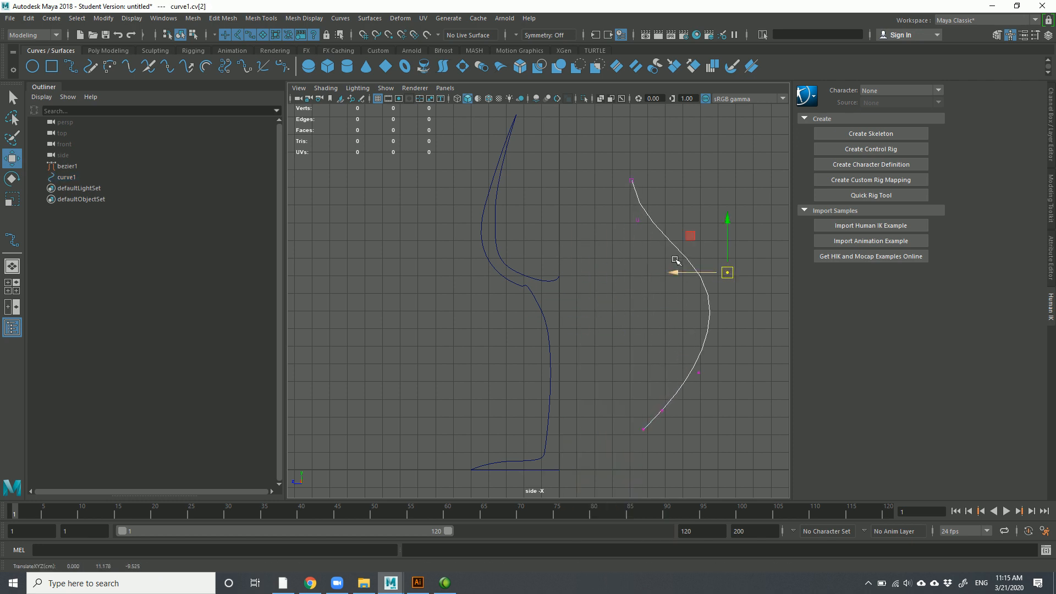
pyautogui.click(638, 221)
pyautogui.moveTo(638, 220); pyautogui.dragTo(641, 303)
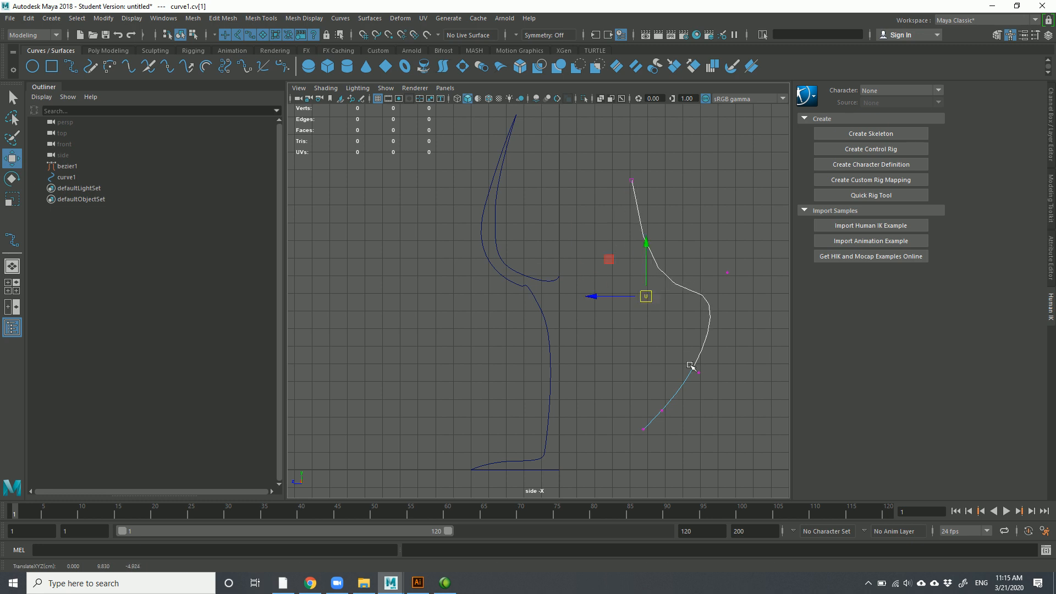
# Pick a curve point near the upper end of the new curve
pyautogui.rightClick(678, 277)
pyautogui.moveTo(682, 250); pyautogui.dragTo(683, 249, button='right')
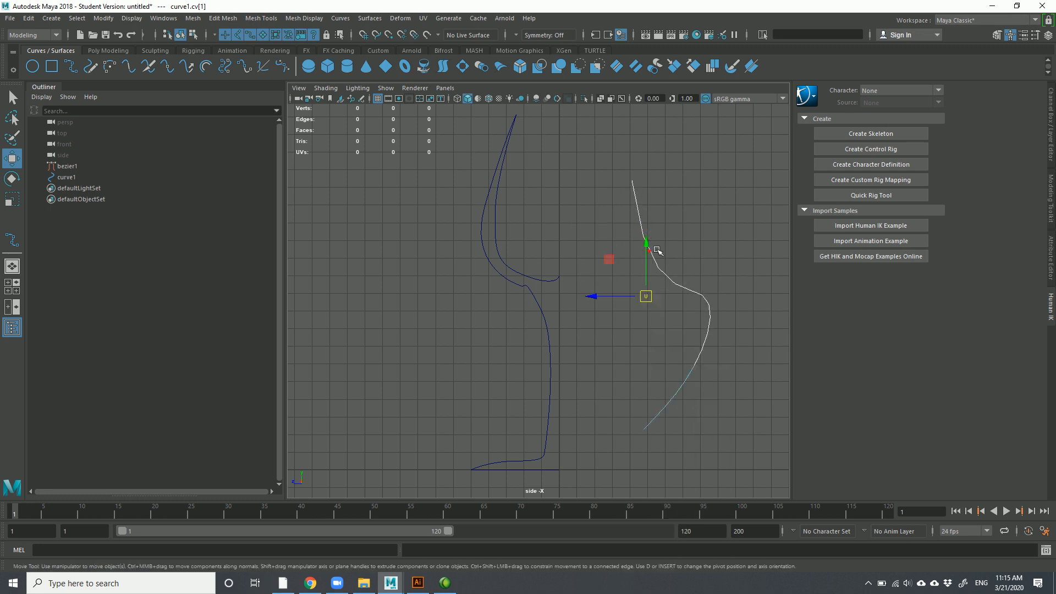
pyautogui.click(639, 226)
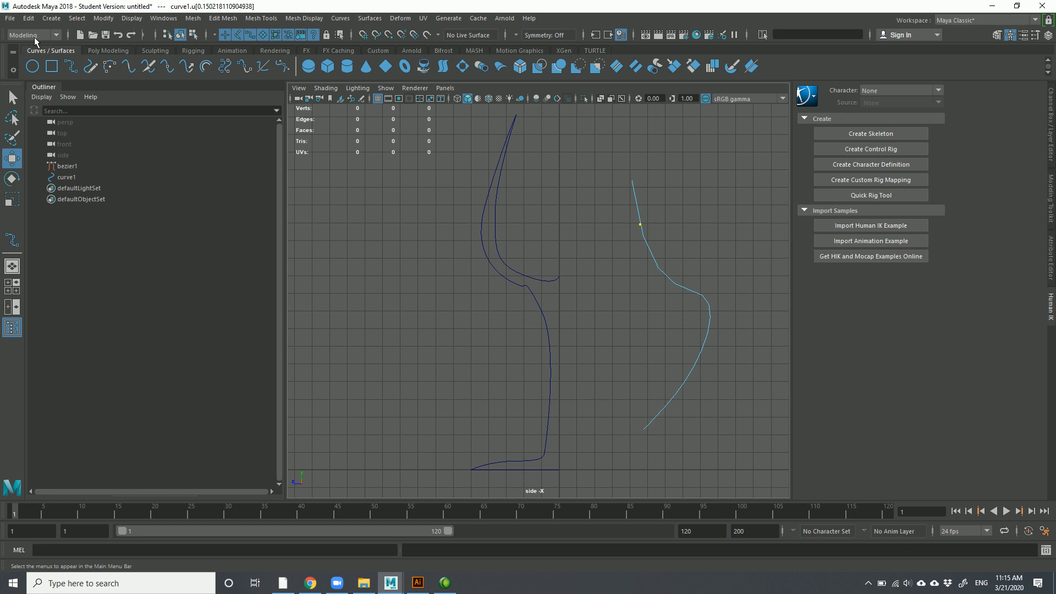
pyautogui.click(342, 19)
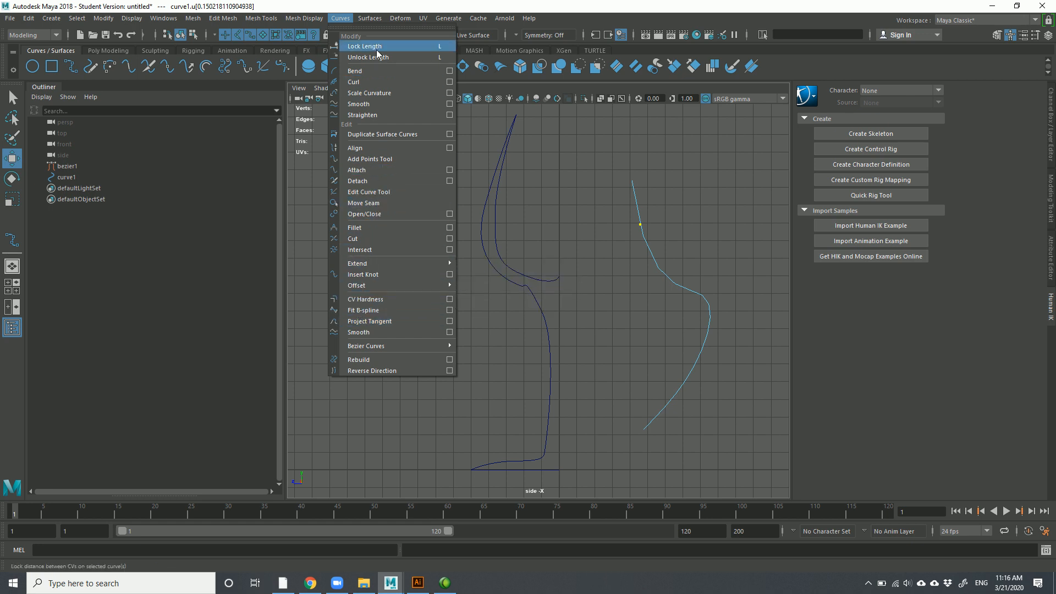
pyautogui.moveTo(370, 19)
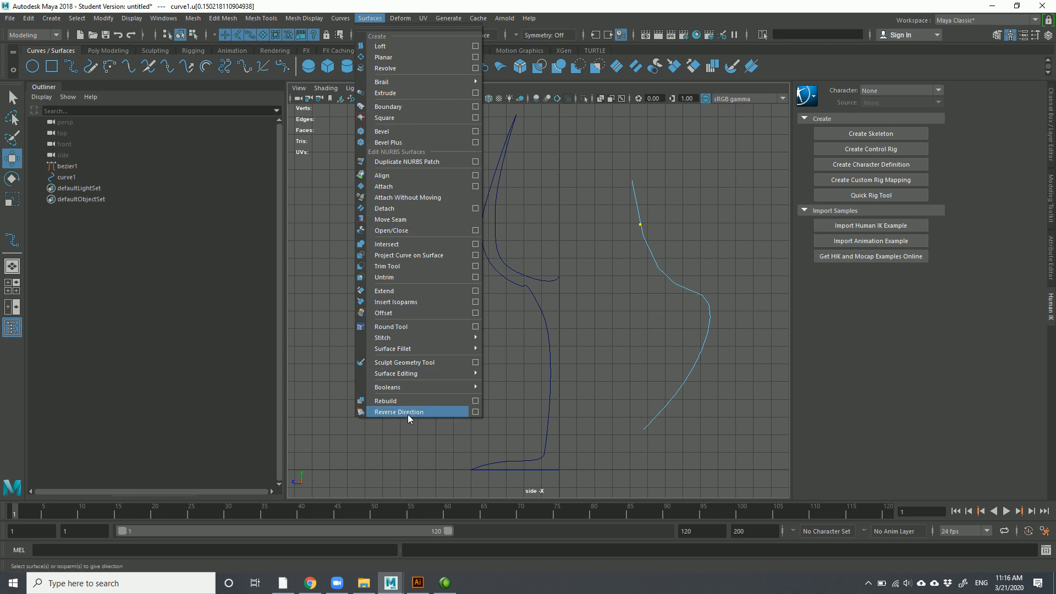
pyautogui.click(325, 16)
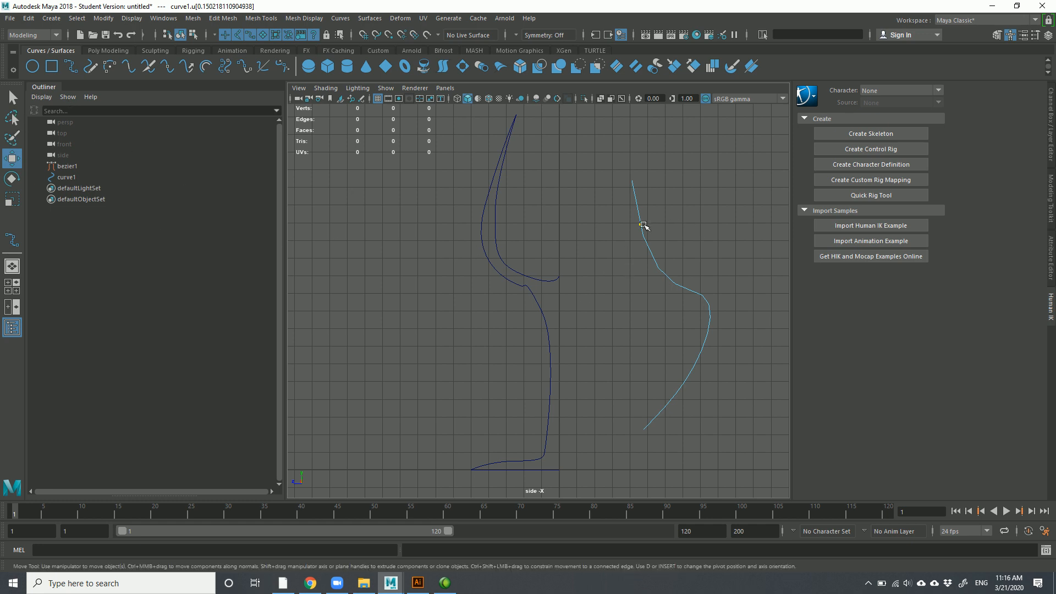
pyautogui.moveTo(642, 227); pyautogui.dragTo(593, 228, button='right')
pyautogui.moveTo(656, 266); pyautogui.dragTo(648, 234, button='right')
pyautogui.click(645, 234)
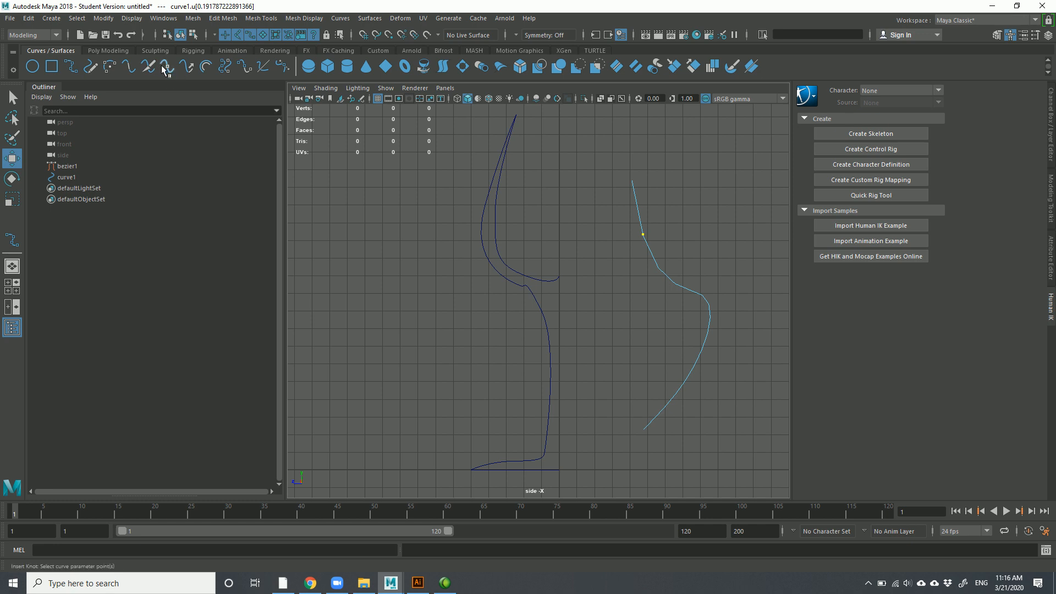
# Insert a knot at the picked point and pull the top control vertex down-left
pyautogui.press('Return')
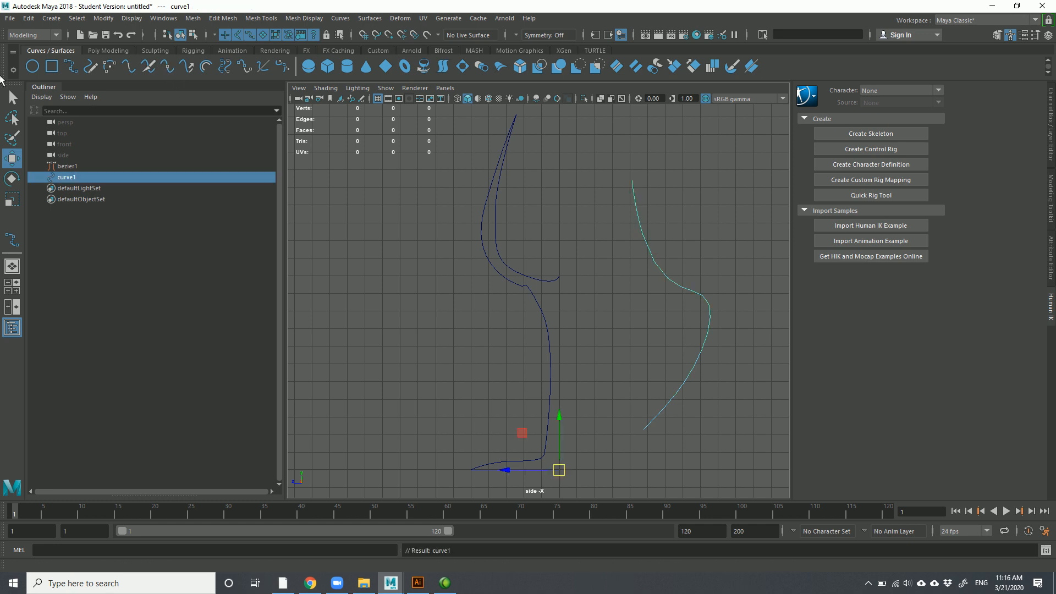
pyautogui.moveTo(609, 212); pyautogui.dragTo(534, 214, button='right')
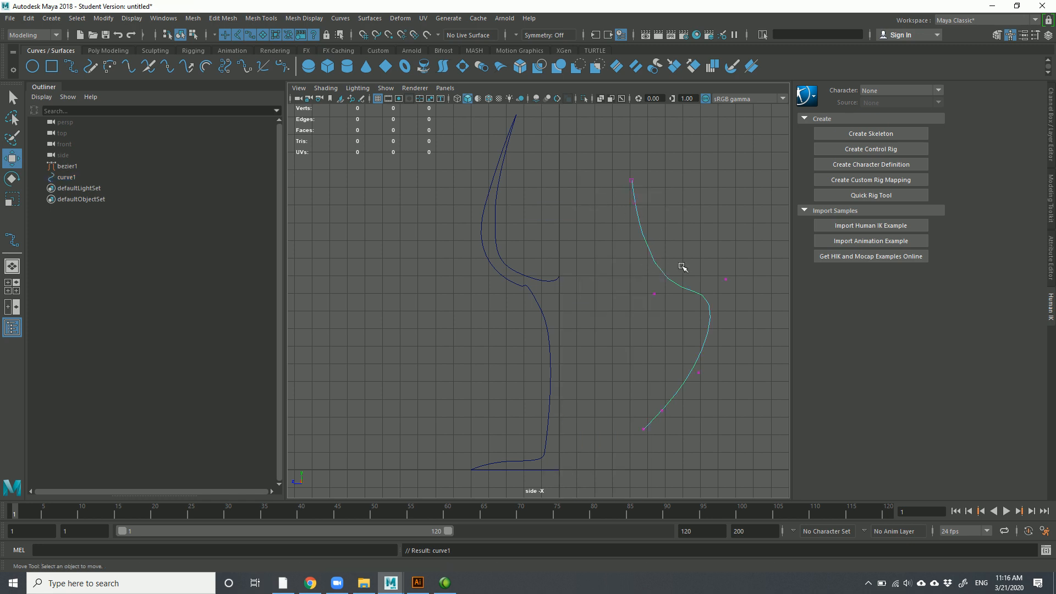
pyautogui.moveTo(610, 186); pyautogui.dragTo(669, 249)
pyautogui.moveTo(637, 201); pyautogui.dragTo(665, 259)
# Insert a second knot farther down curve1 and move its new vertex to form a notch
pyautogui.moveTo(666, 264); pyautogui.dragTo(658, 242, button='right')
pyautogui.click(660, 260)
pyautogui.click(167, 68)
pyautogui.moveTo(660, 230); pyautogui.dragTo(587, 238, button='right')
pyautogui.moveTo(681, 262); pyautogui.dragTo(651, 242)
pyautogui.moveTo(659, 249); pyautogui.dragTo(682, 270)
pyautogui.moveTo(673, 222); pyautogui.dragTo(613, 214)
# Pull the upper control vertex right to sharpen the notch, then pick the notch point
pyautogui.moveTo(690, 246); pyautogui.dragTo(650, 259)
pyautogui.moveTo(596, 203); pyautogui.dragTo(622, 223)
pyautogui.moveTo(602, 213); pyautogui.dragTo(676, 206)
pyautogui.moveTo(678, 269); pyautogui.dragTo(684, 242, button='right')
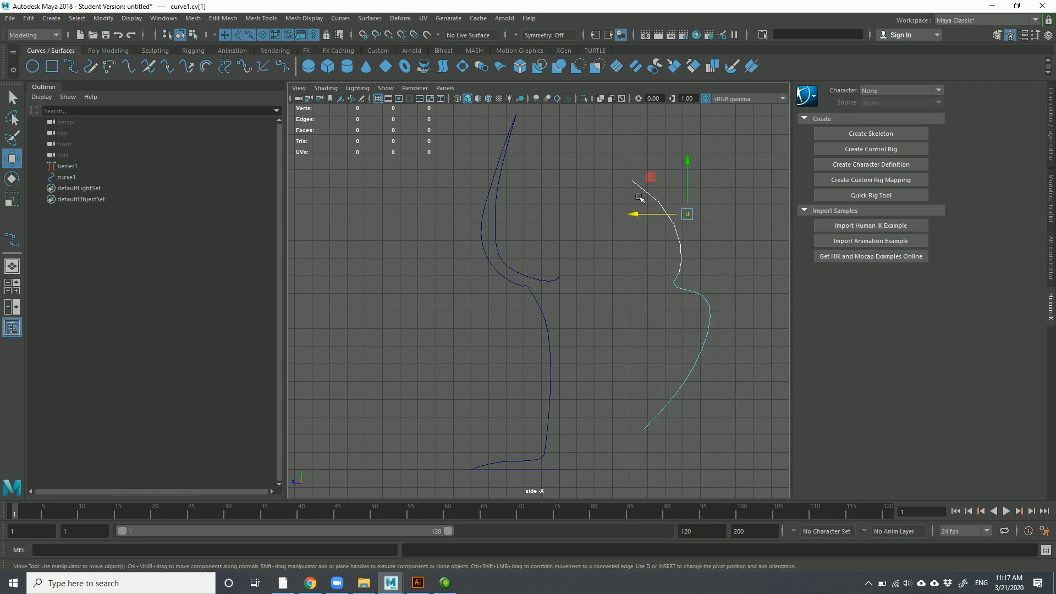
pyautogui.click(674, 283)
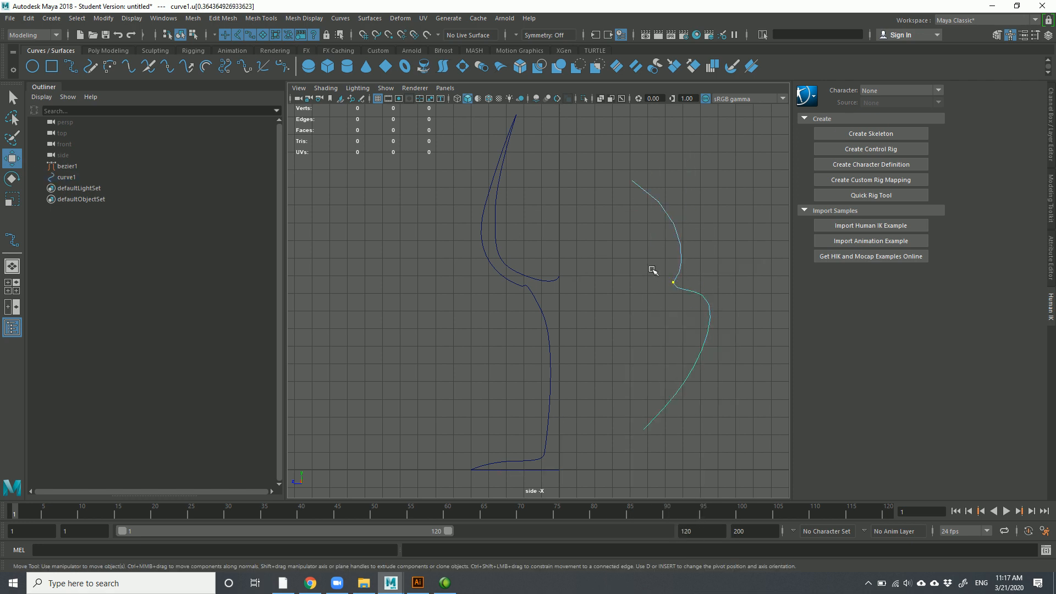
# Detach the second curve into two pieces at the notch point
pyautogui.click(150, 69)
pyautogui.click(724, 276)
pyautogui.click(665, 240)
pyautogui.click(677, 287)
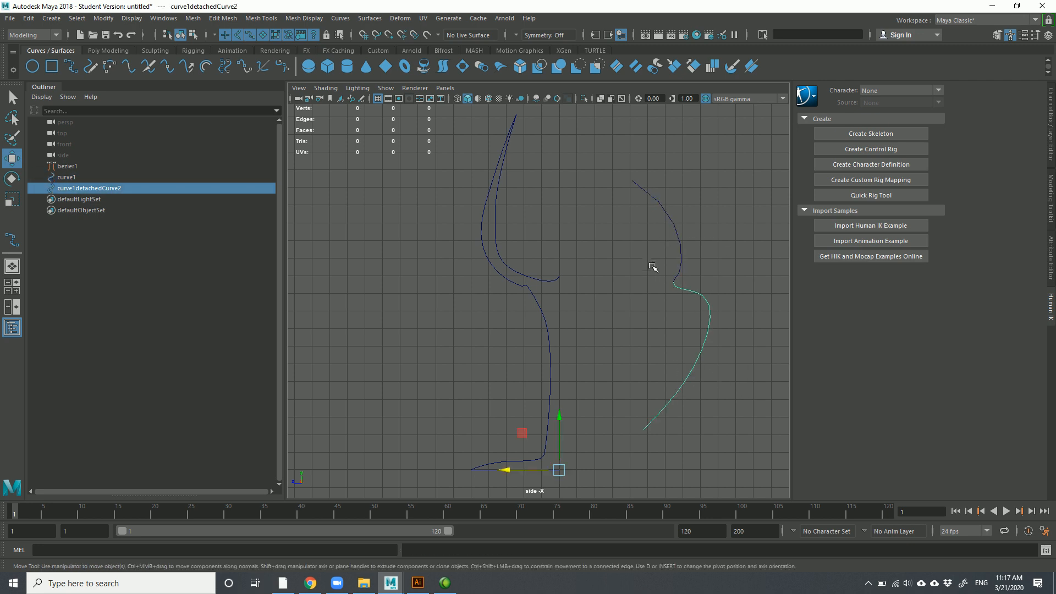
# Select both detached pieces, adjust the pivot, and delete them
pyautogui.moveTo(660, 252); pyautogui.dragTo(698, 257)
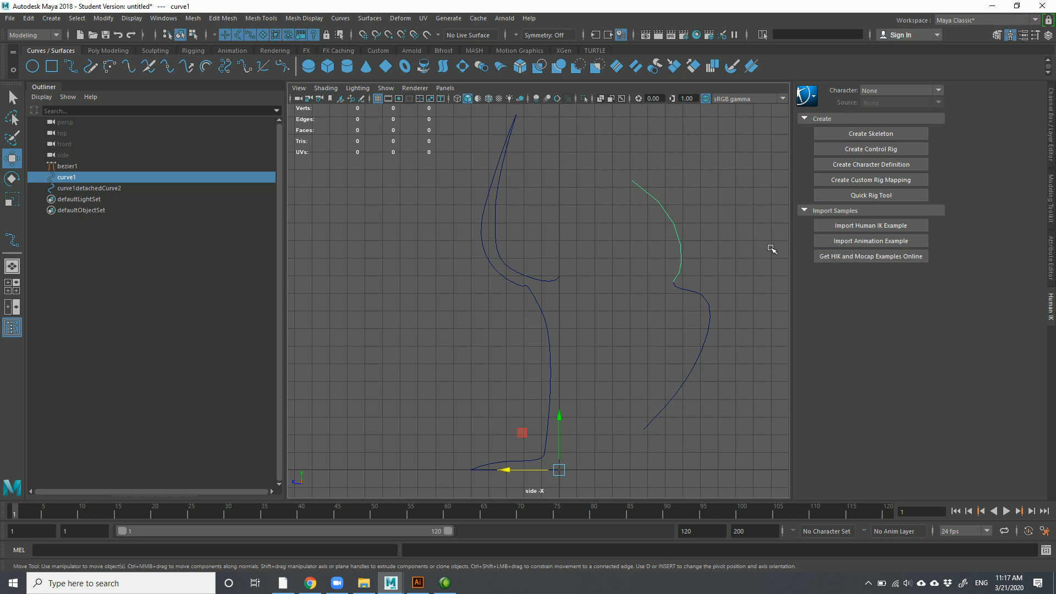
pyautogui.moveTo(643, 235); pyautogui.dragTo(729, 355)
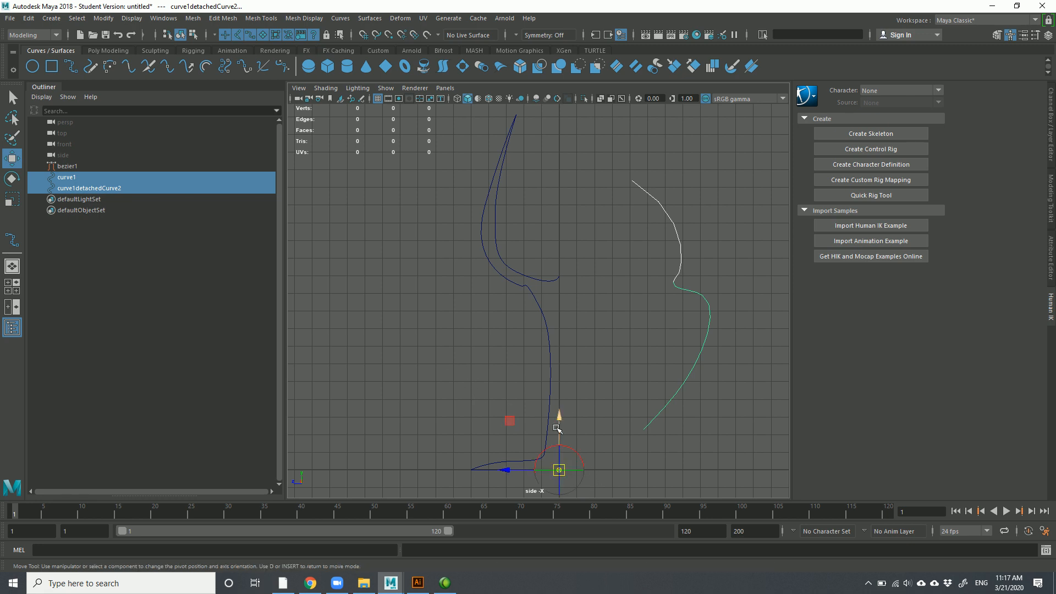
pyautogui.moveTo(559, 469); pyautogui.dragTo(681, 288)
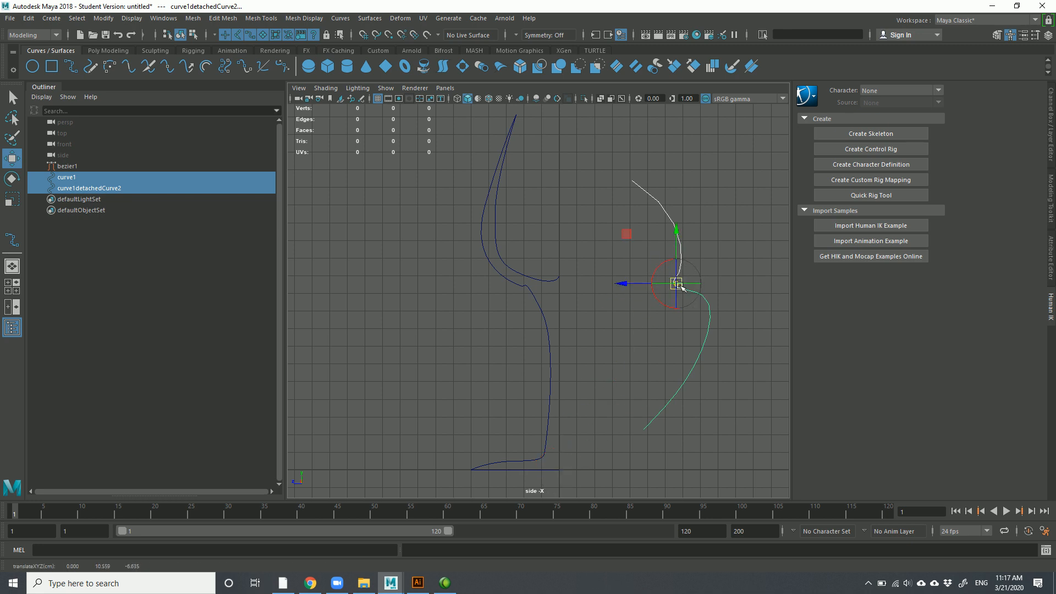
pyautogui.press('d')
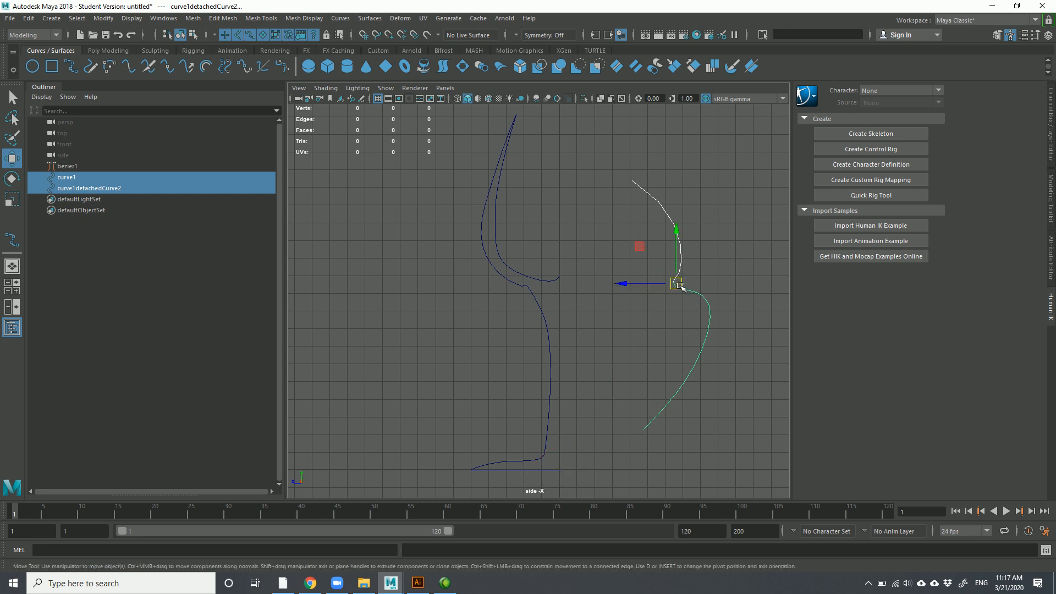
pyautogui.press('Delete')
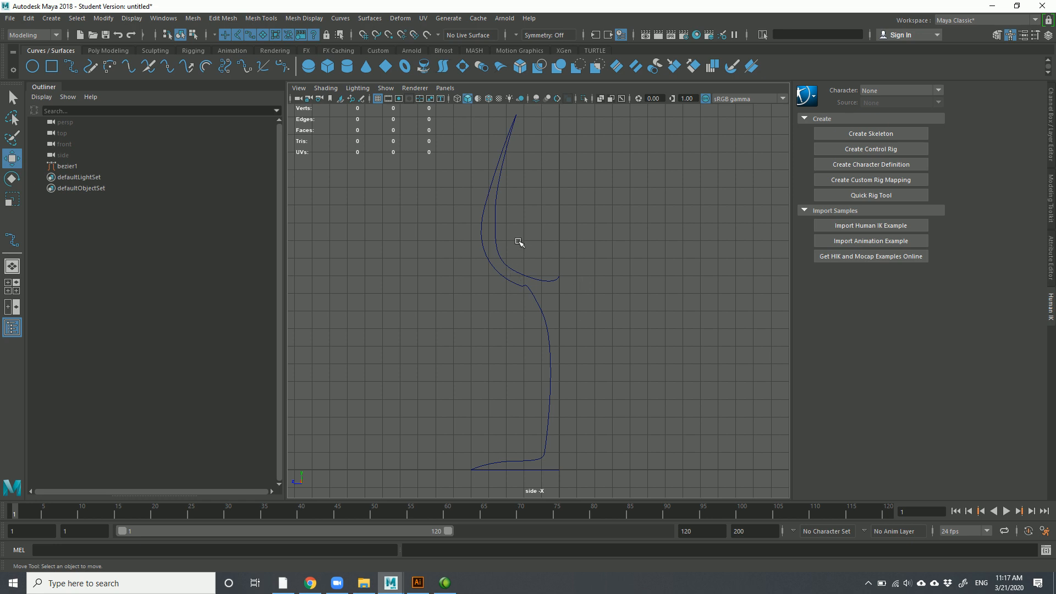
# Move bezier1's cv[13] down-right at the middle bend and pick cv[12] where the hook meets the stem
pyautogui.moveTo(518, 241); pyautogui.dragTo(512, 317)
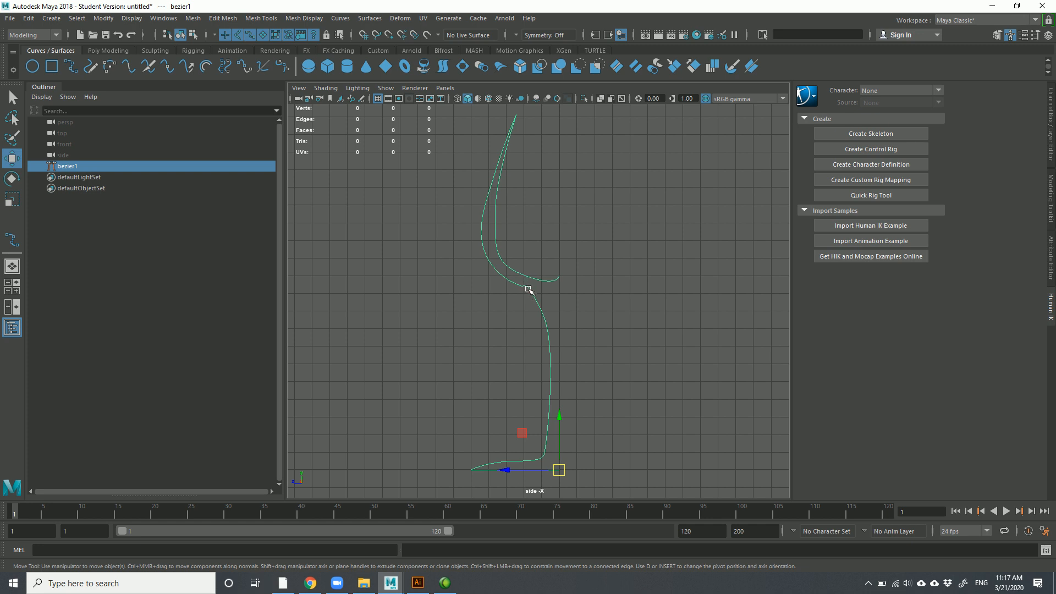
pyautogui.moveTo(528, 290); pyautogui.dragTo(477, 290, button='right')
pyautogui.moveTo(523, 330); pyautogui.dragTo(551, 305)
pyautogui.click(480, 312)
pyautogui.click(474, 347)
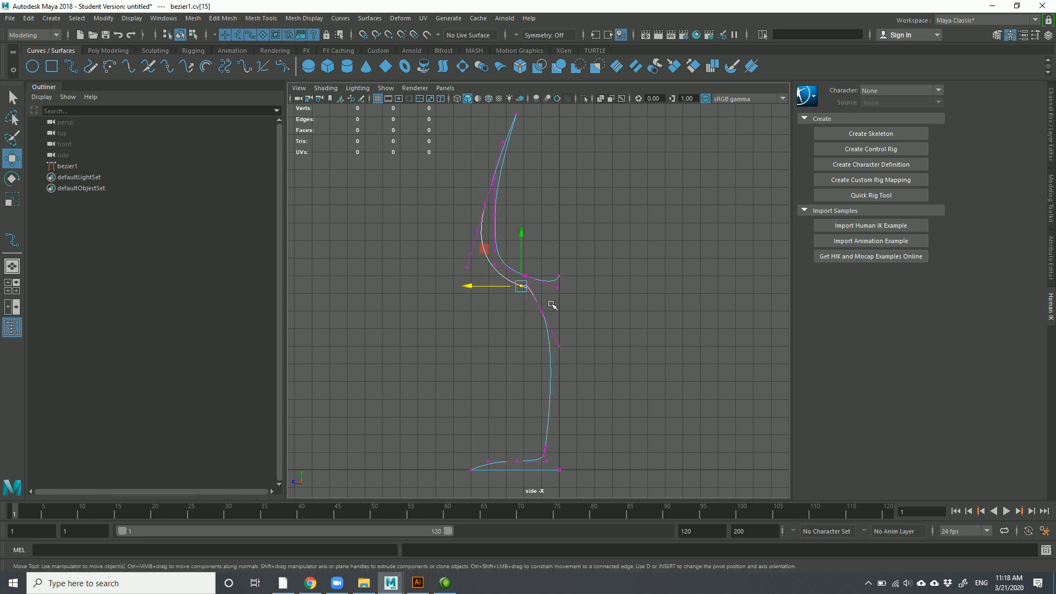
pyautogui.scroll(10, 530, 302)
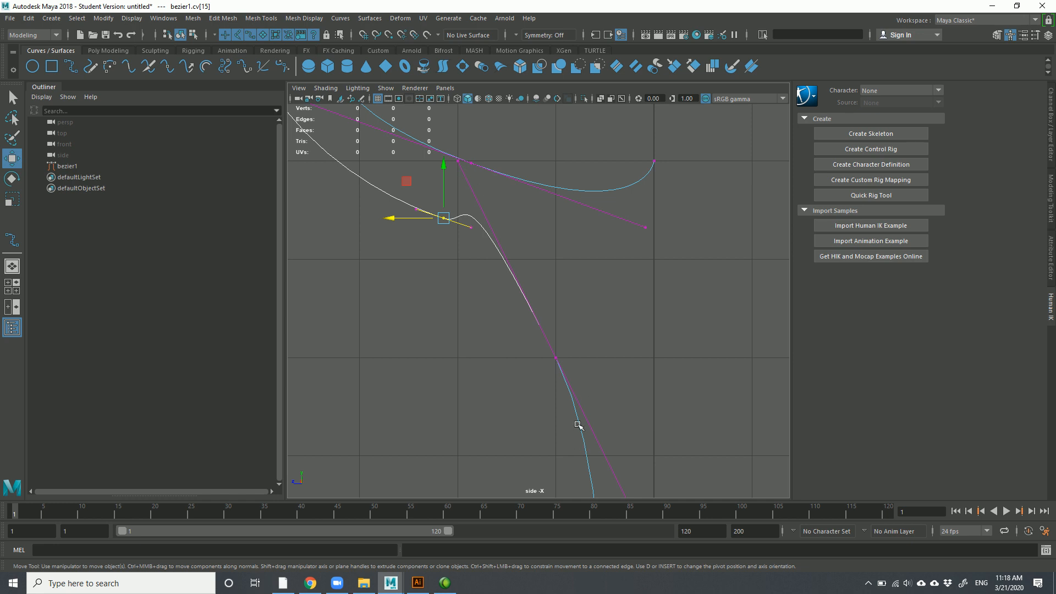
pyautogui.scroll(-6, 592, 340)
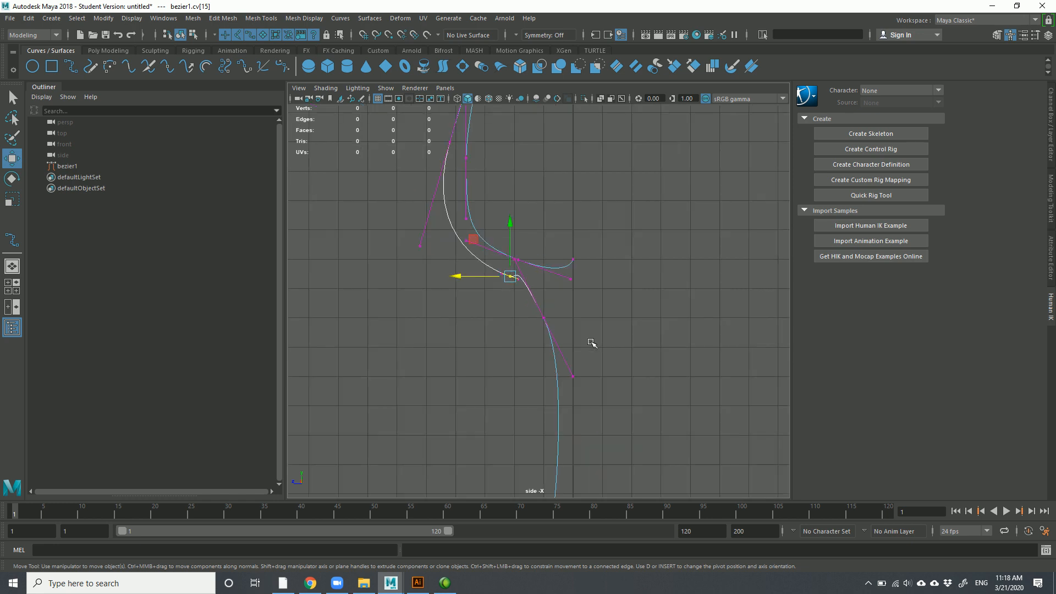
pyautogui.moveTo(562, 301); pyautogui.dragTo(534, 314)
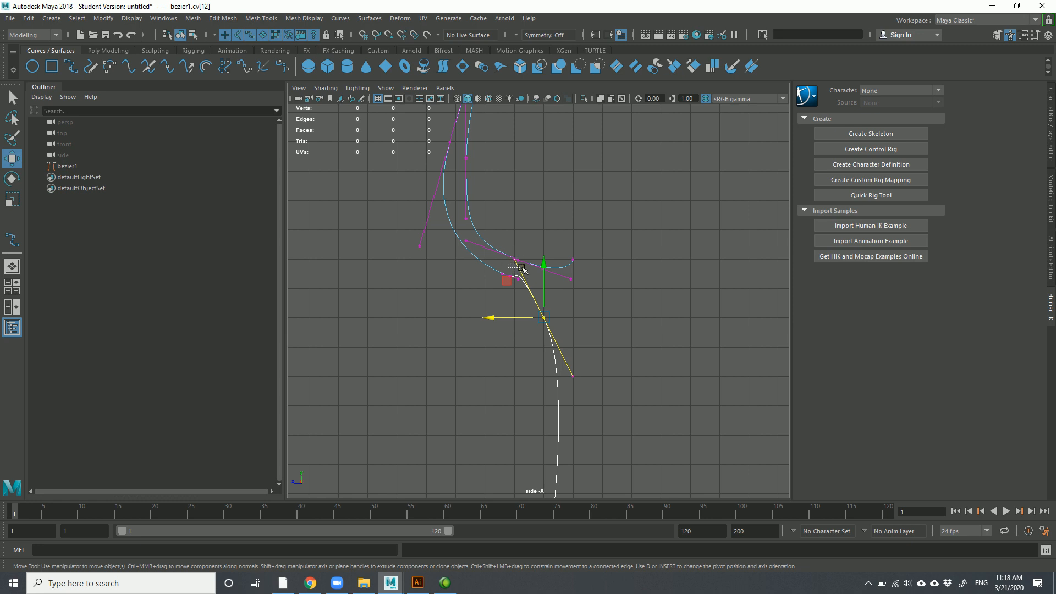
pyautogui.click(523, 299)
pyautogui.click(514, 259)
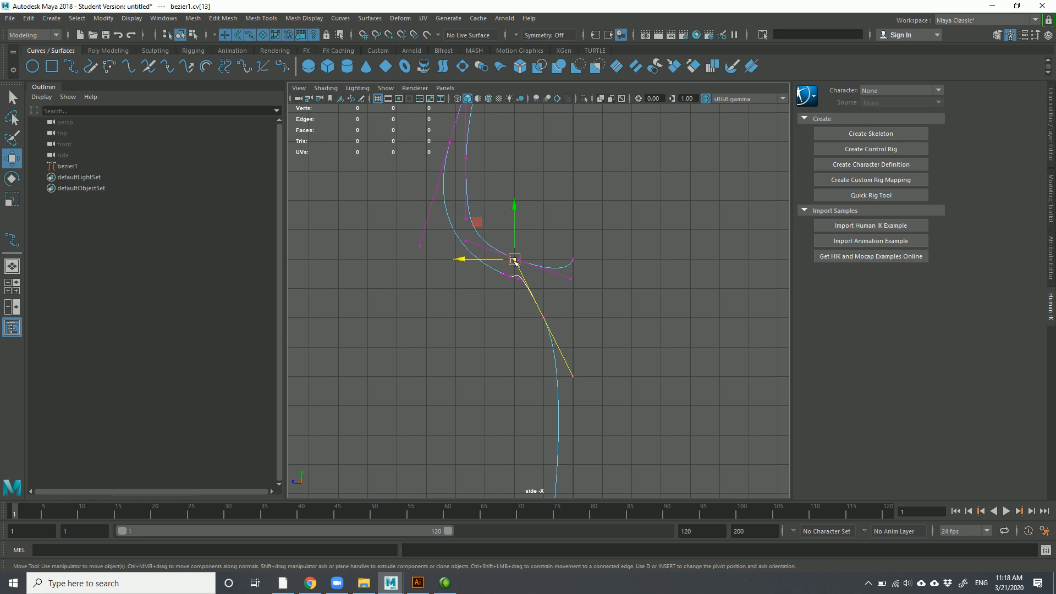
pyautogui.moveTo(514, 261)
pyautogui.mouseDown()
pyautogui.moveTo(539, 295)
pyautogui.moveTo(514, 259)
pyautogui.mouseUp()
pyautogui.click(543, 318)
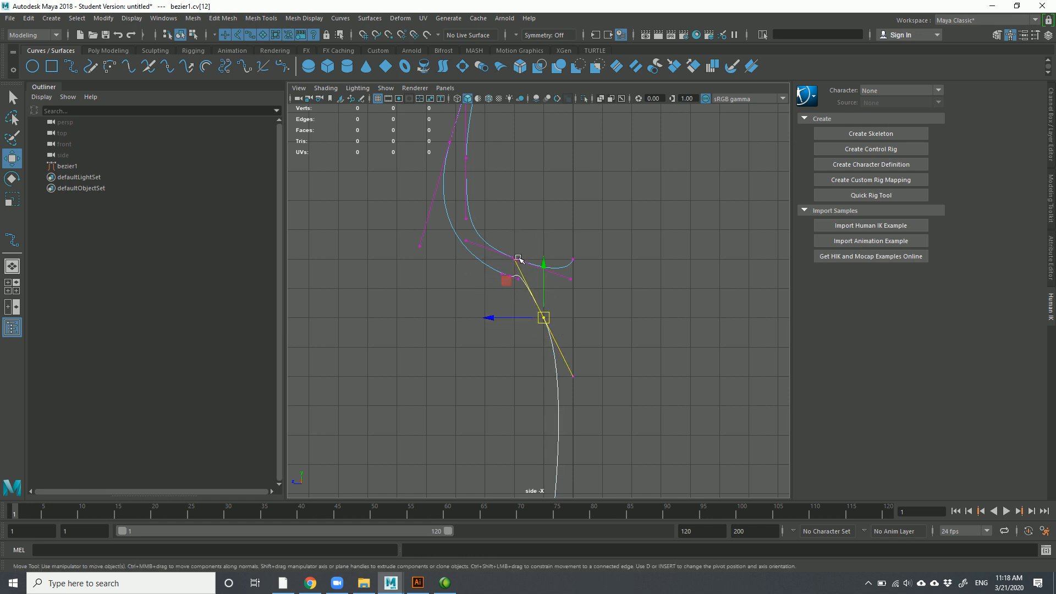
# Make cv[12] a Bezier Corner and adjust handles cv[11] and cv[13] to straighten the stem
pyautogui.rightClick(544, 318)
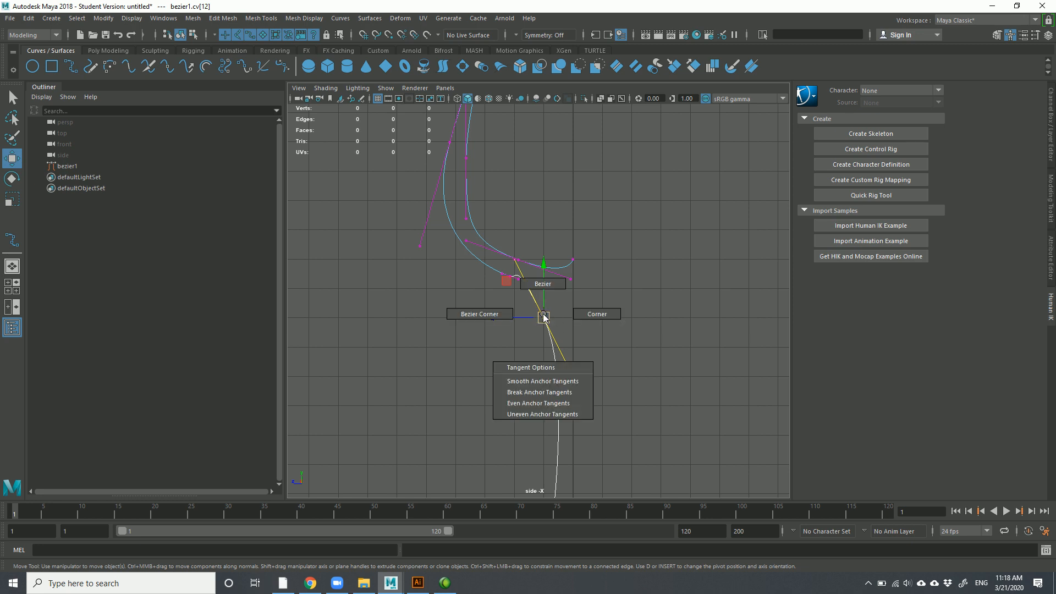
pyautogui.click(491, 314)
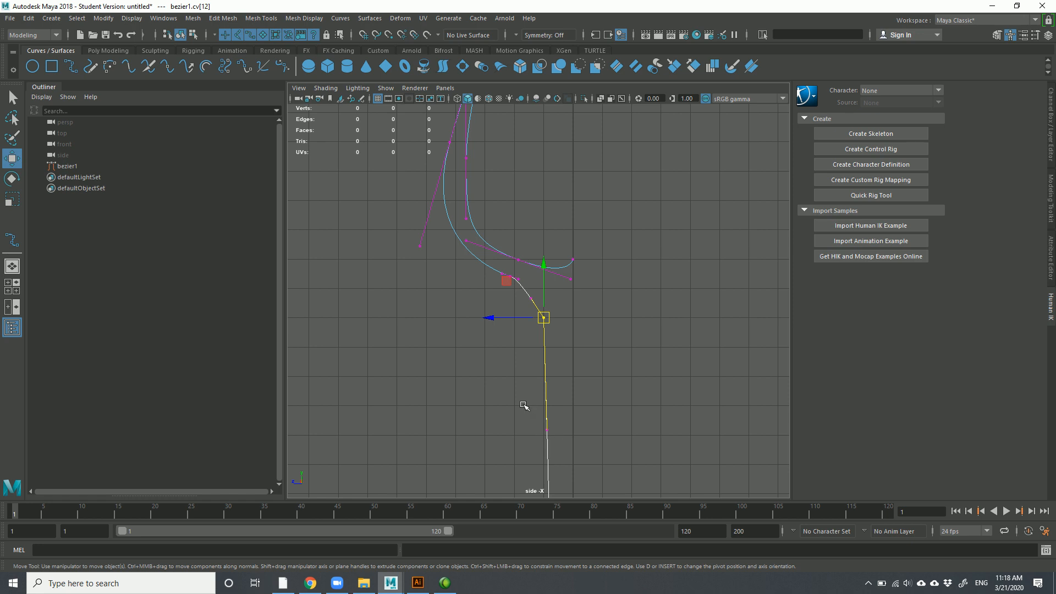
pyautogui.moveTo(538, 412); pyautogui.dragTo(568, 351)
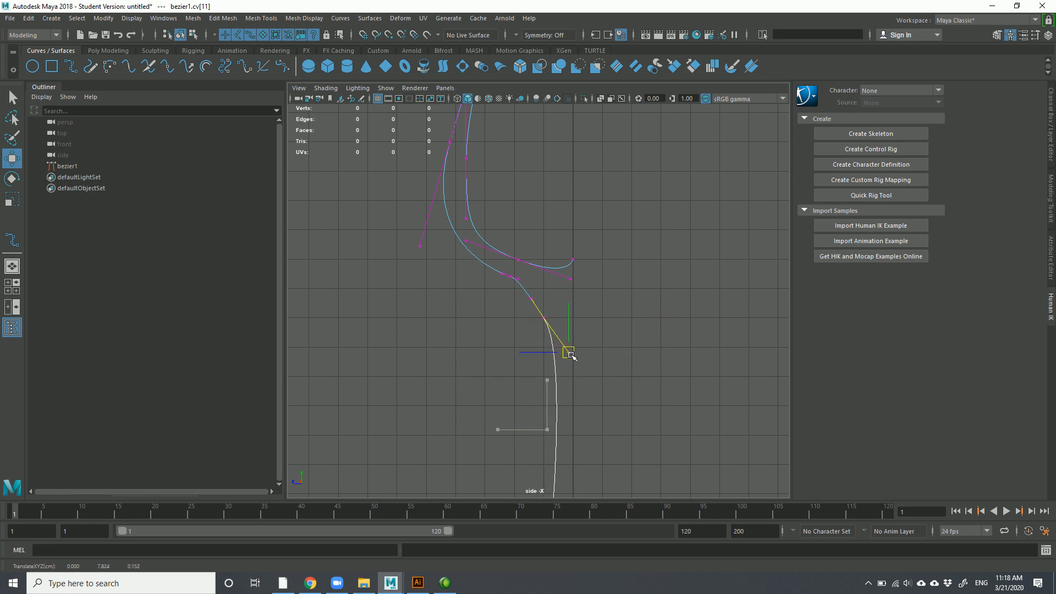
pyautogui.click(530, 301)
pyautogui.moveTo(599, 315); pyautogui.dragTo(548, 292)
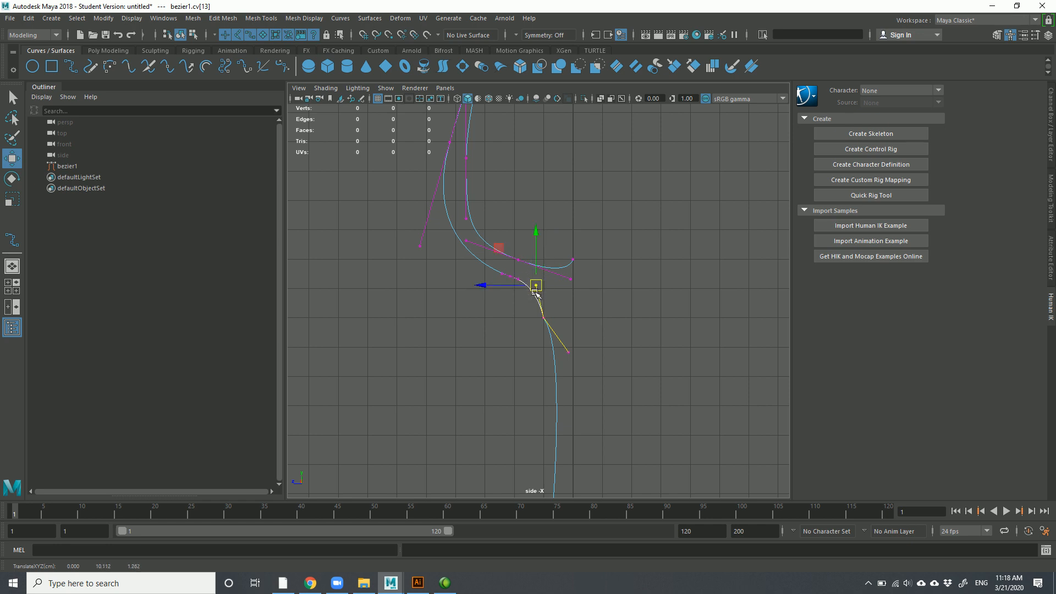
pyautogui.click(568, 352)
pyautogui.moveTo(567, 353); pyautogui.dragTo(559, 379)
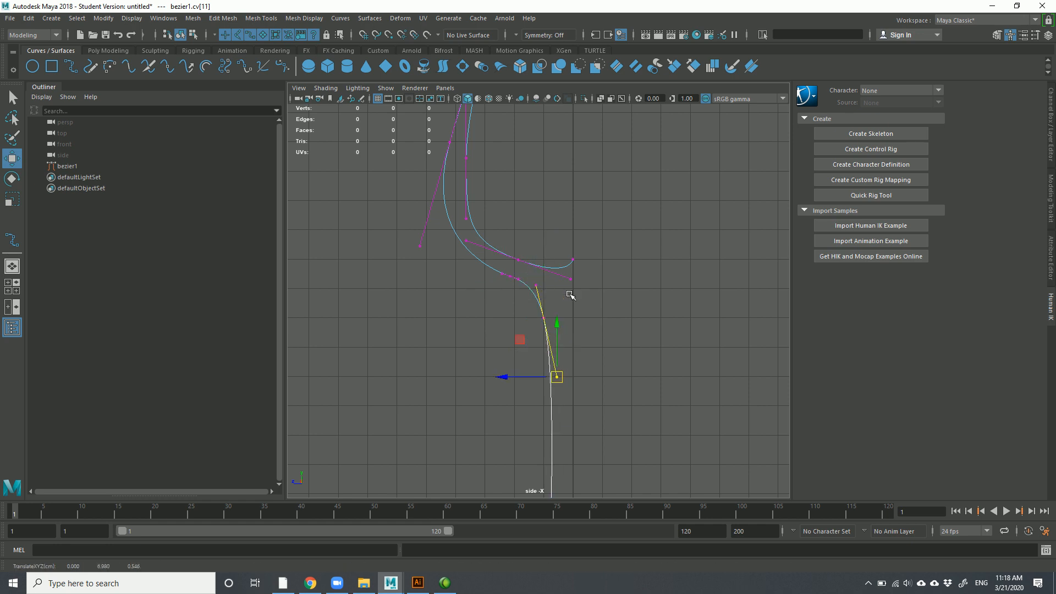
# Select only cv[30] at the hook's end for tangent editing
pyautogui.moveTo(560, 244); pyautogui.dragTo(599, 281)
pyautogui.moveTo(624, 218); pyautogui.dragTo(515, 273)
pyautogui.click(612, 244)
pyautogui.moveTo(583, 245); pyautogui.dragTo(560, 280)
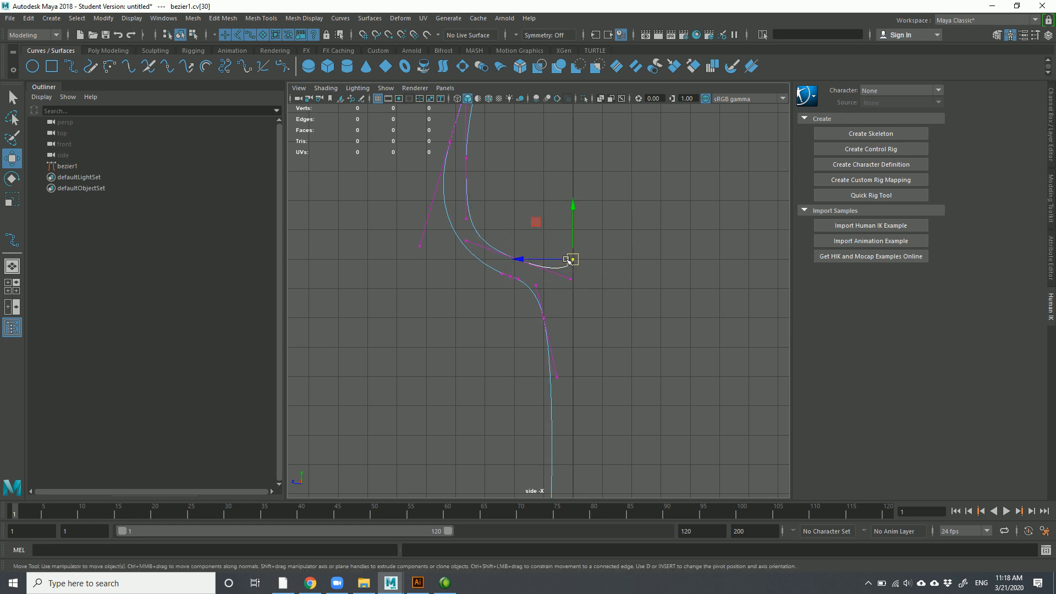
pyautogui.keyDown('shift'); pyautogui.rightClick(572, 262); pyautogui.keyUp('shift')
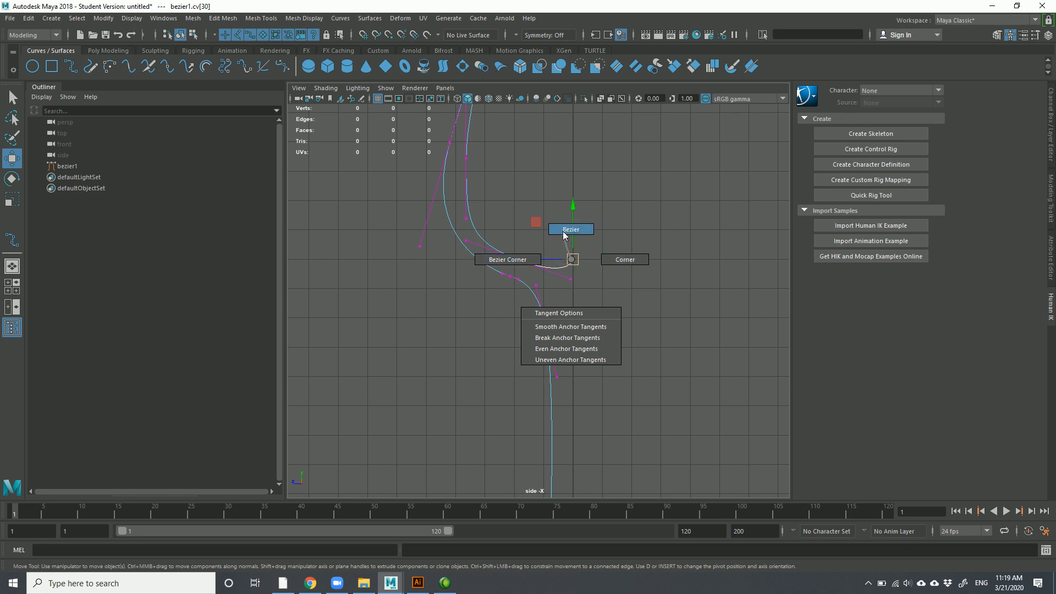
# Set cv[30] to Bezier and pull its handle to reshape the hook's tip
pyautogui.moveTo(568, 233); pyautogui.dragTo(570, 234, button='right')
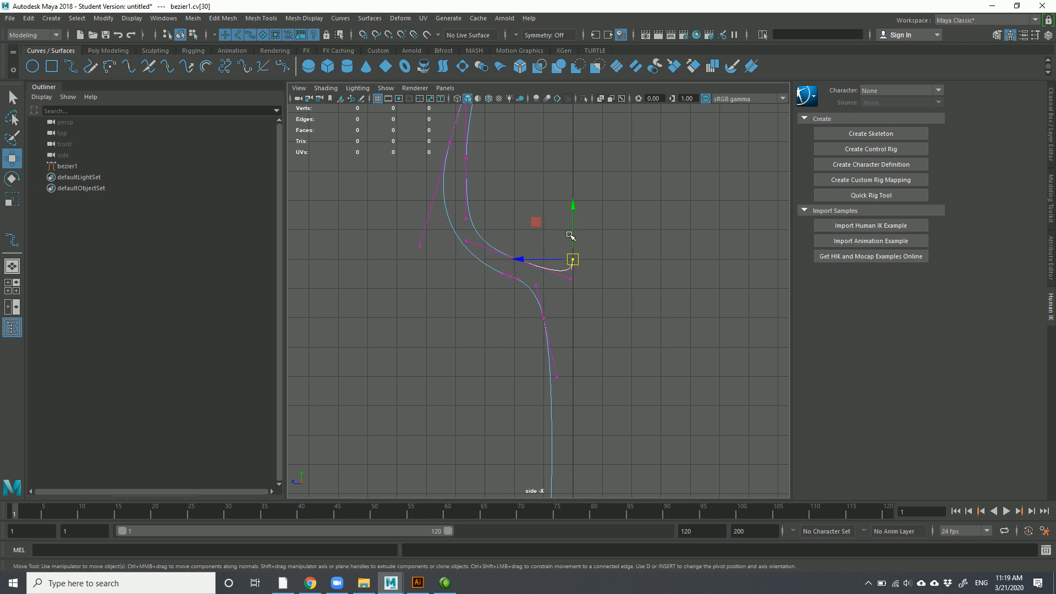
pyautogui.click(571, 269)
pyautogui.moveTo(572, 270)
pyautogui.mouseDown()
pyautogui.moveTo(572, 296)
pyautogui.moveTo(554, 254)
pyautogui.moveTo(557, 264)
pyautogui.mouseUp()
pyautogui.moveTo(513, 230); pyautogui.dragTo(526, 277)
# Make cv[27] on the hook's inner edge a Bezier Corner and lower its handles
pyautogui.click(512, 203)
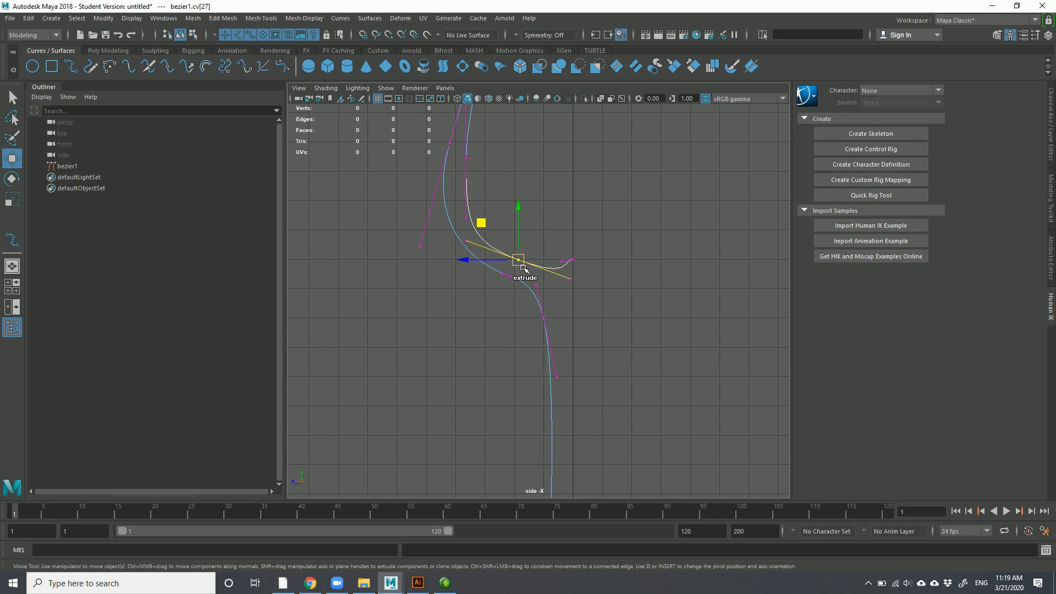
pyautogui.keyDown('shift'); pyautogui.rightClick(520, 268); pyautogui.keyUp('shift')
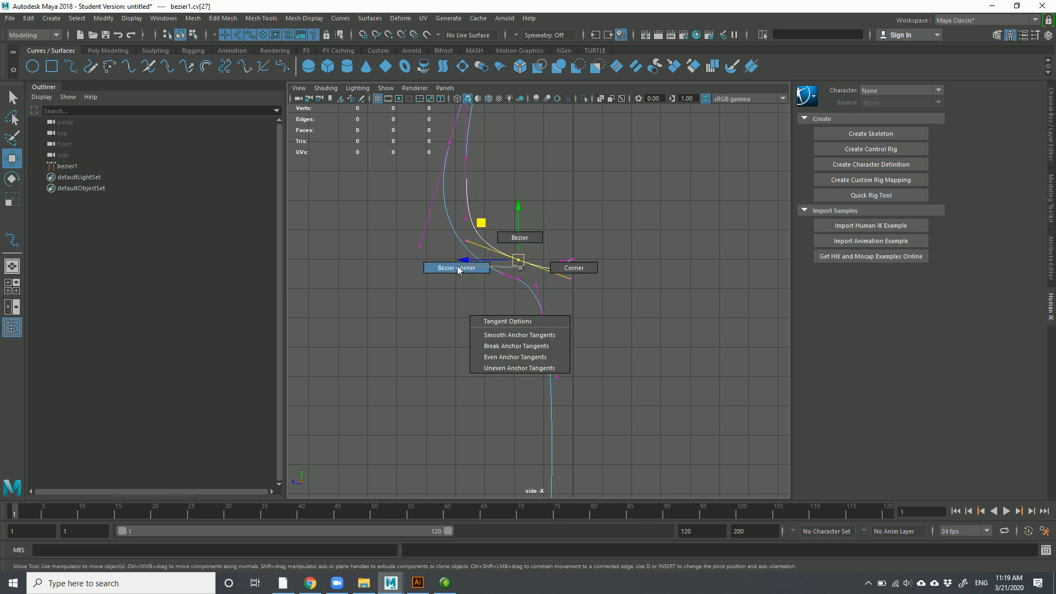
pyautogui.click(567, 268)
pyautogui.click(543, 259)
pyautogui.moveTo(547, 256); pyautogui.dragTo(573, 277)
pyautogui.click(574, 259)
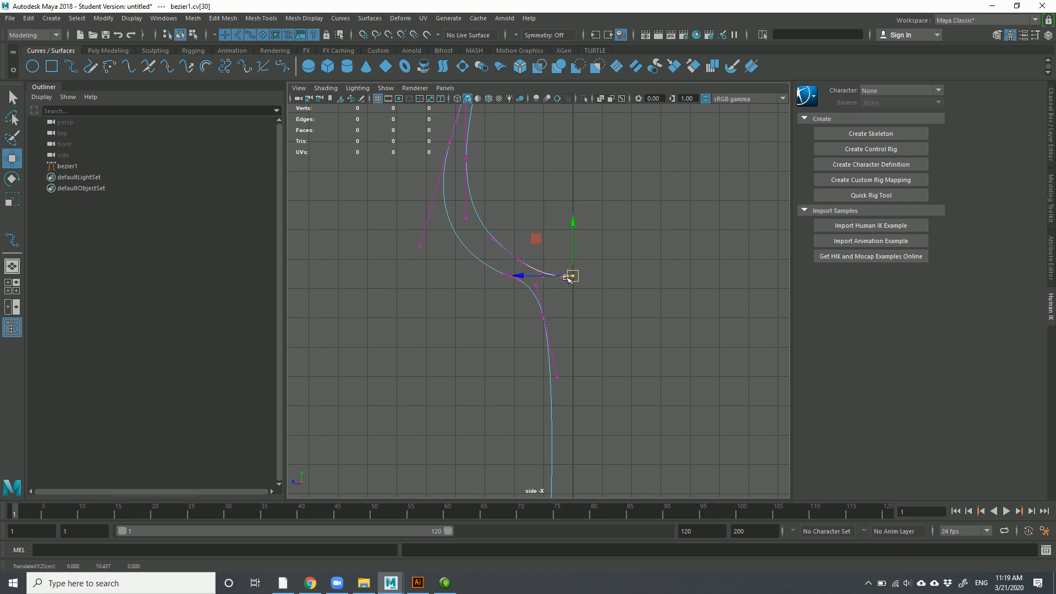
pyautogui.click(558, 276)
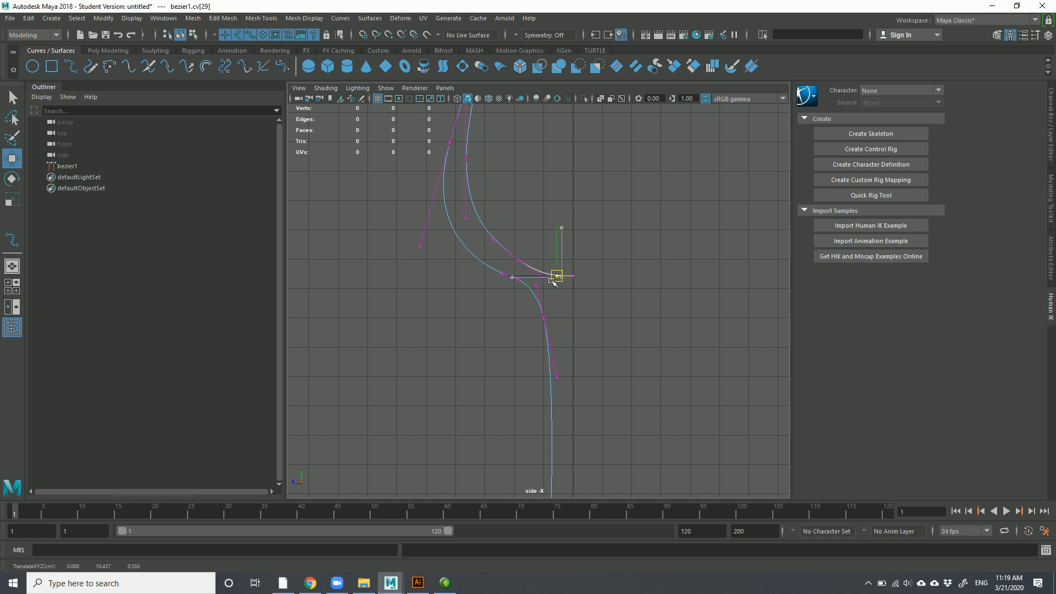
# Try moving the point above the middle bend, then undo the move
pyautogui.scroll(-2, 610, 296)
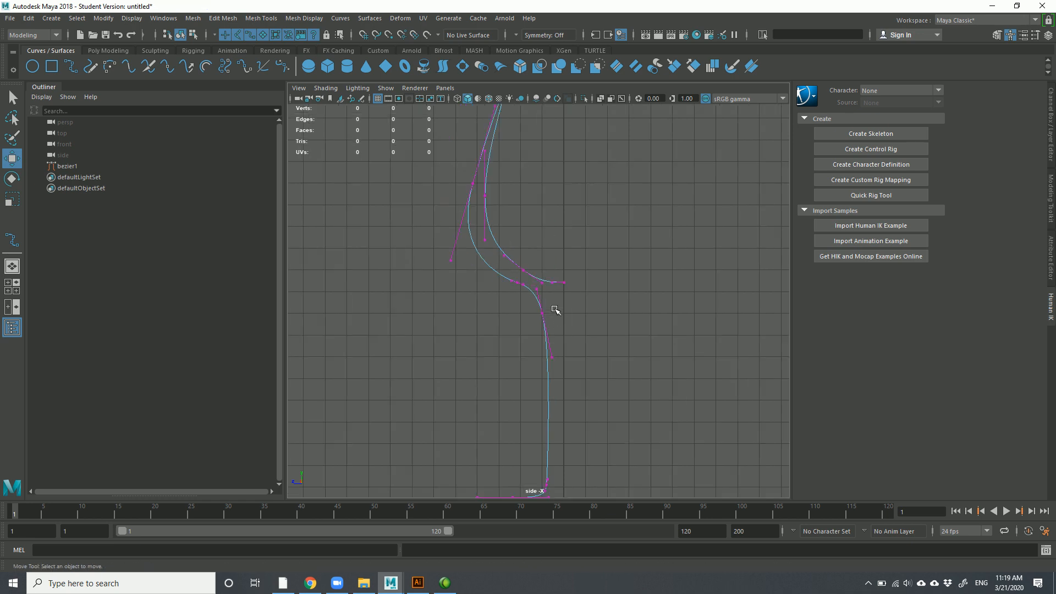
pyautogui.click(541, 327)
pyautogui.click(526, 285)
pyautogui.moveTo(531, 290); pyautogui.dragTo(535, 296)
pyautogui.hotkey('ctrl', 'z')
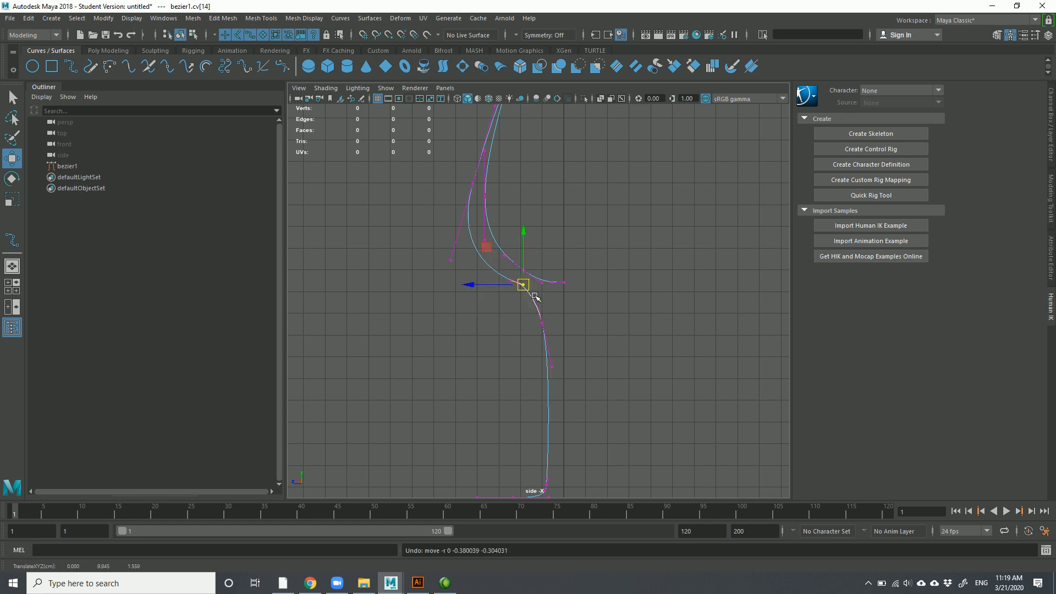
pyautogui.keyDown('shift'); pyautogui.rightClick(526, 286); pyautogui.keyUp('shift')
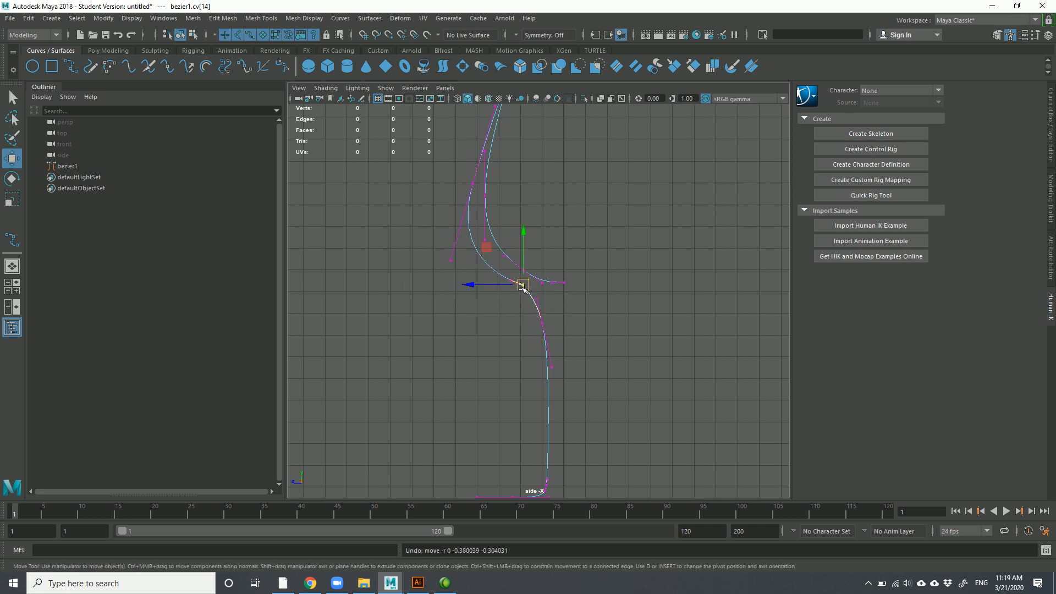
# Make cv[15] at the hook-stem junction a Bezier Corner and pull its handles right
pyautogui.scroll(4, 522, 301)
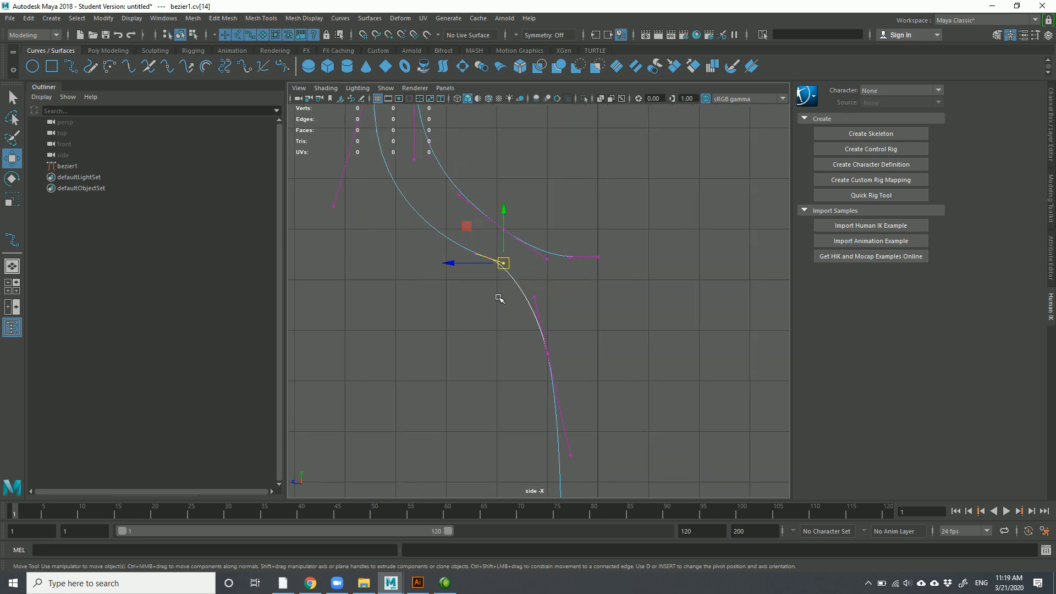
pyautogui.moveTo(483, 251); pyautogui.dragTo(494, 272)
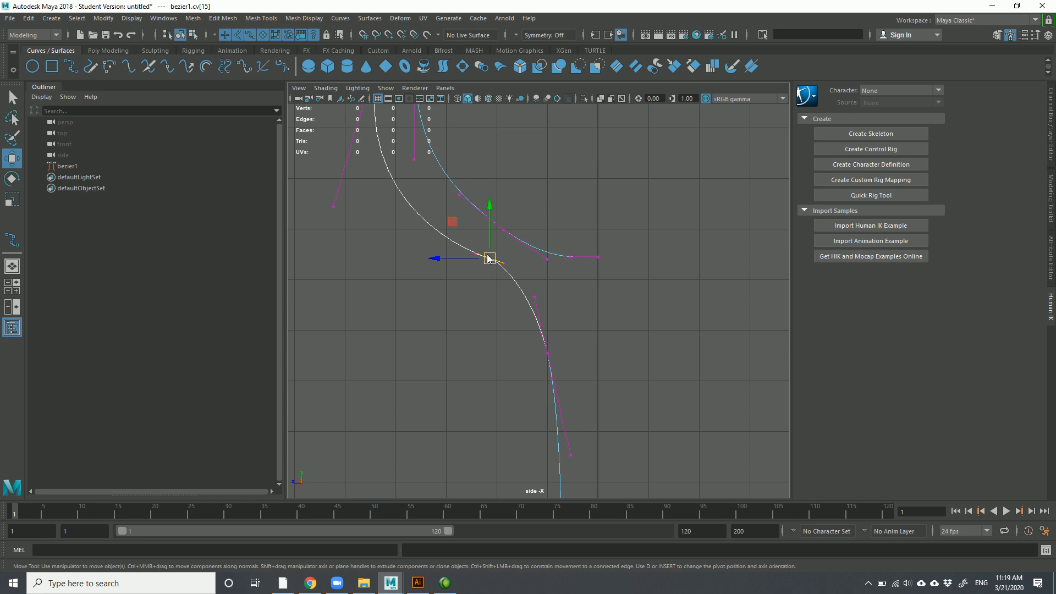
pyautogui.keyDown('shift'); pyautogui.rightClick(489, 259); pyautogui.keyUp('shift')
pyautogui.click(440, 256)
pyautogui.moveTo(511, 278); pyautogui.dragTo(559, 357)
pyautogui.scroll(-5, 549, 367)
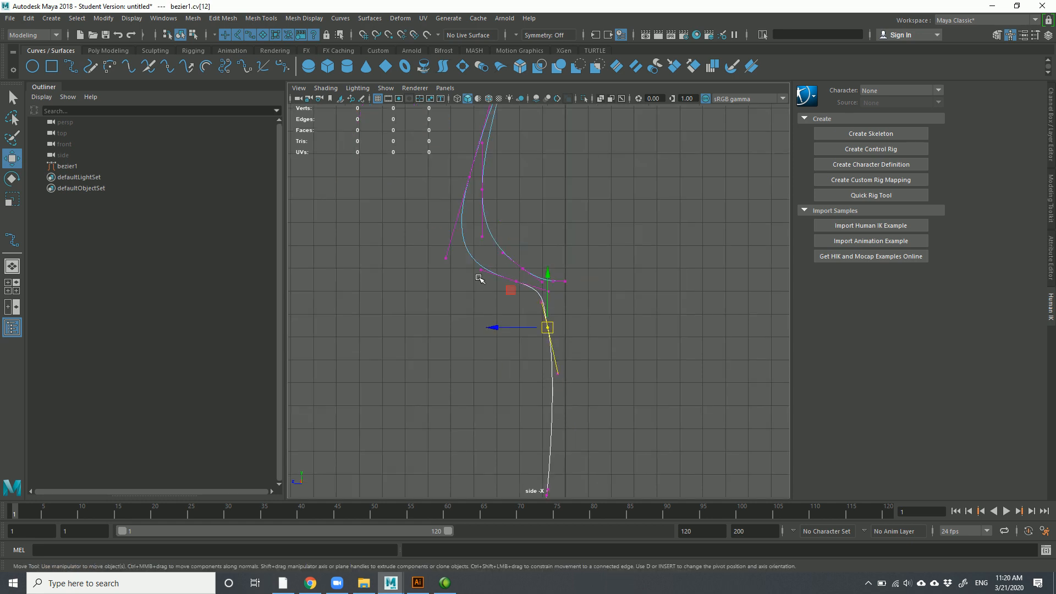
pyautogui.moveTo(434, 226); pyautogui.dragTo(458, 261)
pyautogui.scroll(-3, 545, 264)
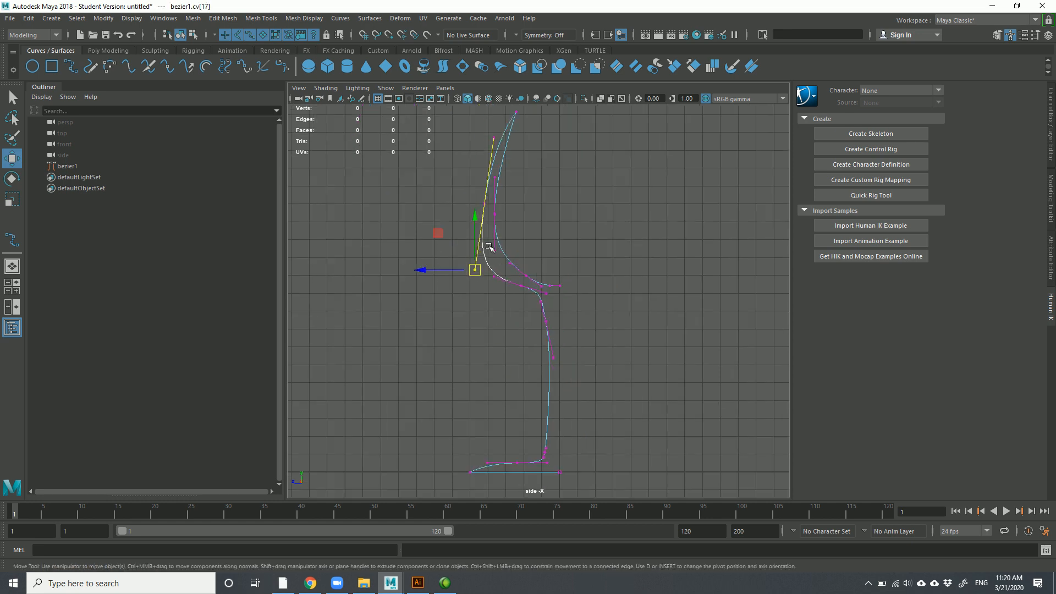
pyautogui.moveTo(569, 260); pyautogui.dragTo(542, 308)
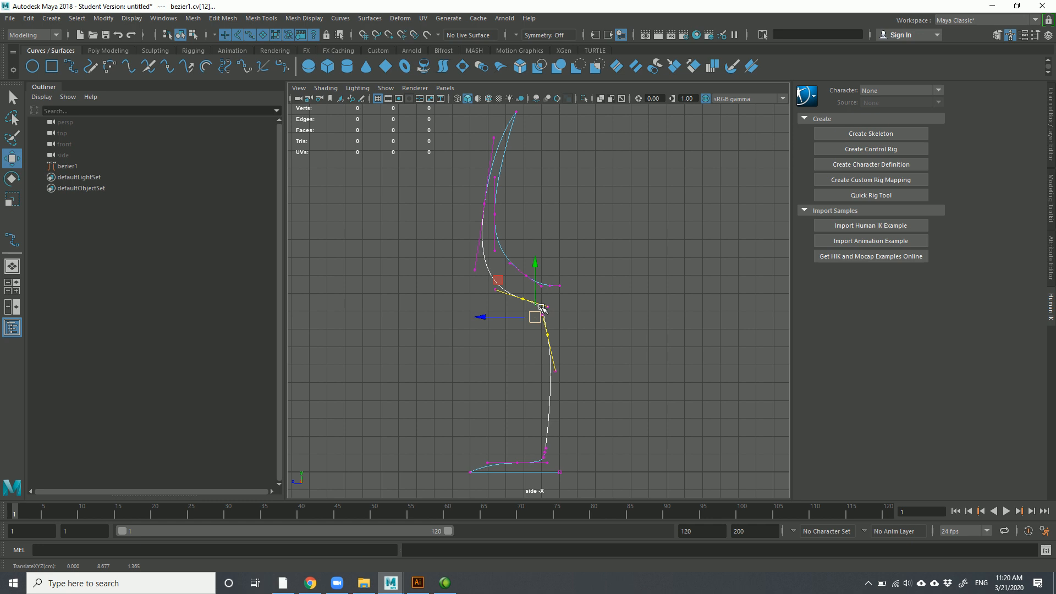
# Return to Object Mode, select the whole bezier1 curve, and show all four viewports
pyautogui.moveTo(518, 137); pyautogui.dragTo(544, 130, button='right')
pyautogui.click(494, 185)
pyautogui.click(497, 194)
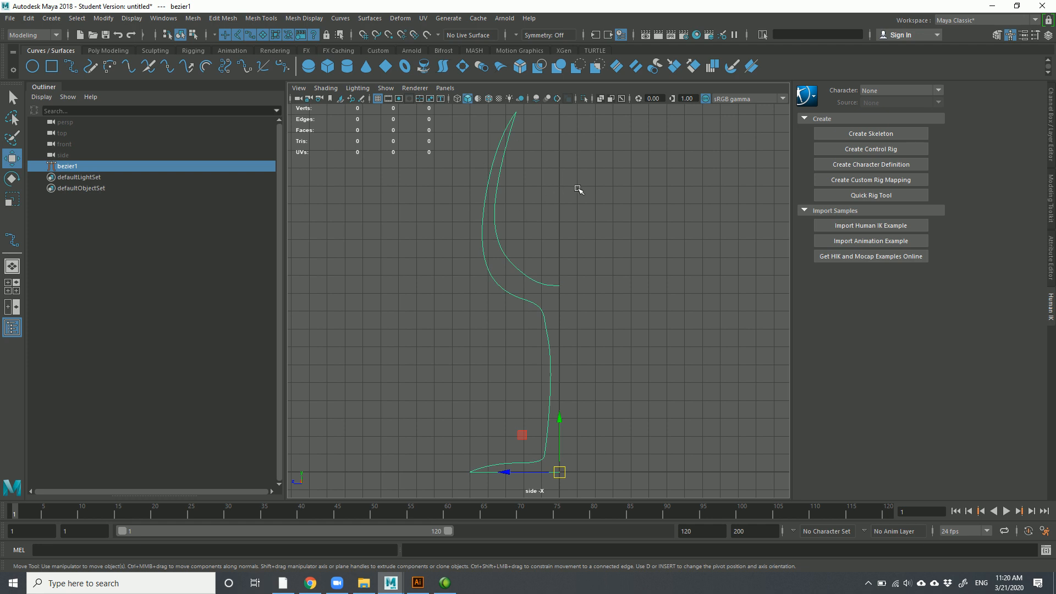
pyautogui.press('space')
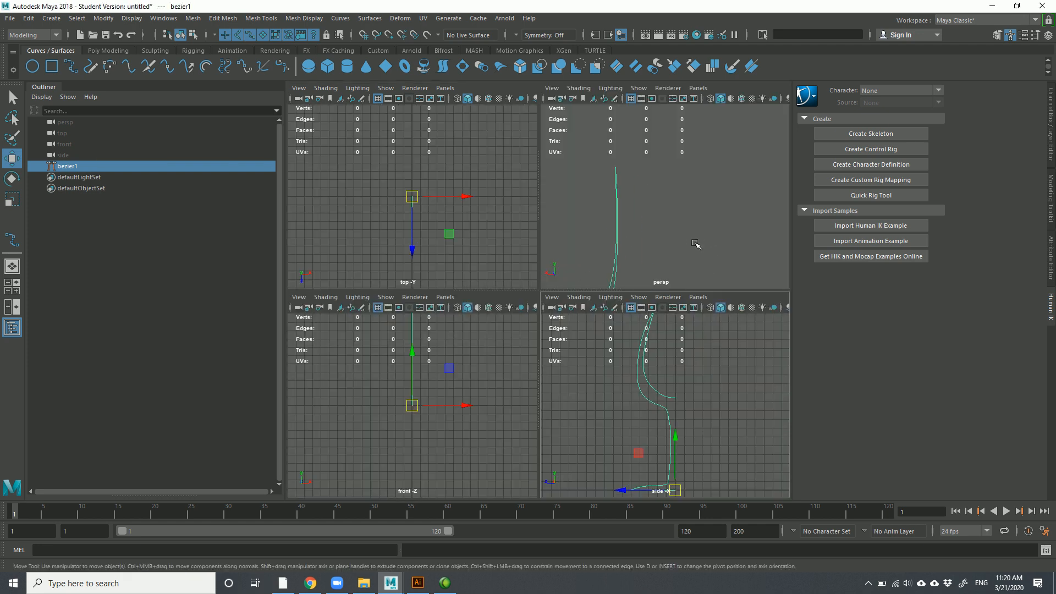
# Maximize the perspective view and orbit to see bezier1 standing upright above the grid
pyautogui.press('space')
pyautogui.scroll(-6, 599, 313)
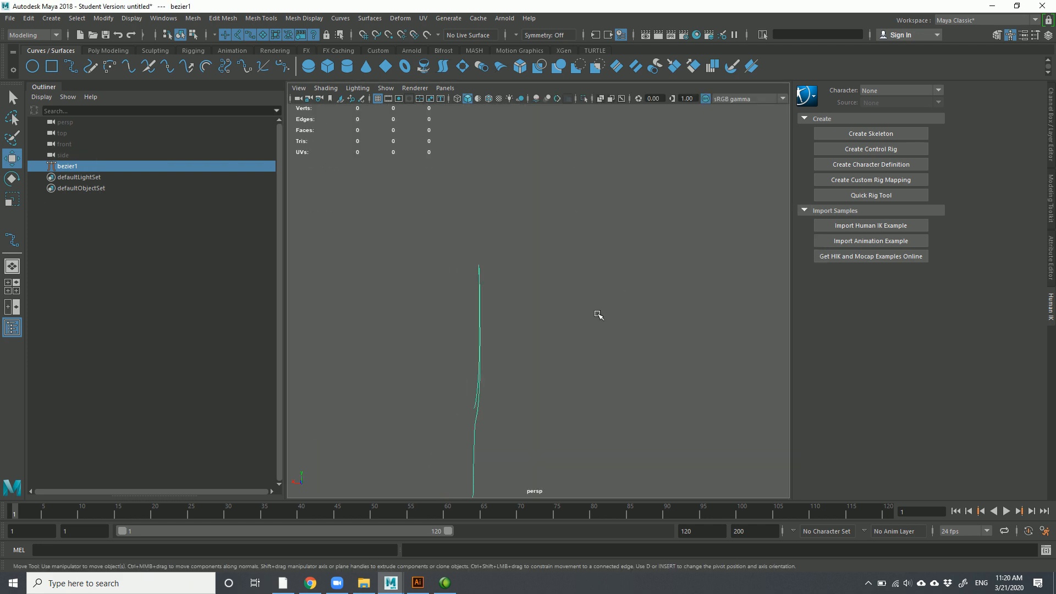
pyautogui.keyDown('alt'); pyautogui.moveTo(587, 337); pyautogui.dragTo(704, 286); pyautogui.keyUp('alt')
pyautogui.keyDown('alt'); pyautogui.moveTo(573, 302); pyautogui.dragTo(564, 340, button='middle'); pyautogui.keyUp('alt')
pyautogui.scroll(4, 564, 340)
pyautogui.keyDown('alt'); pyautogui.moveTo(574, 329); pyautogui.dragTo(622, 322); pyautogui.keyUp('alt')
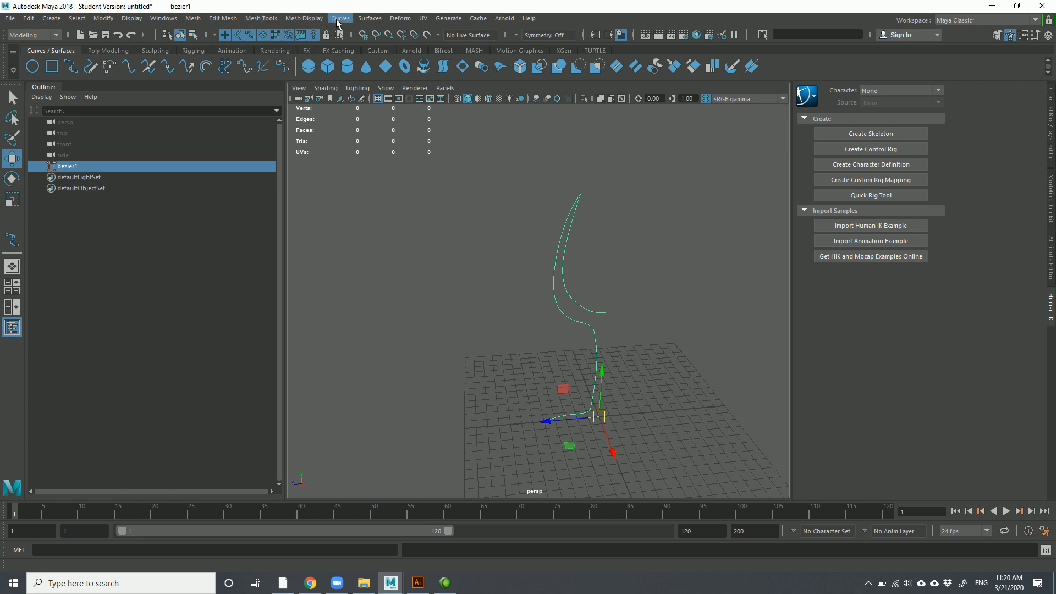
pyautogui.click(370, 18)
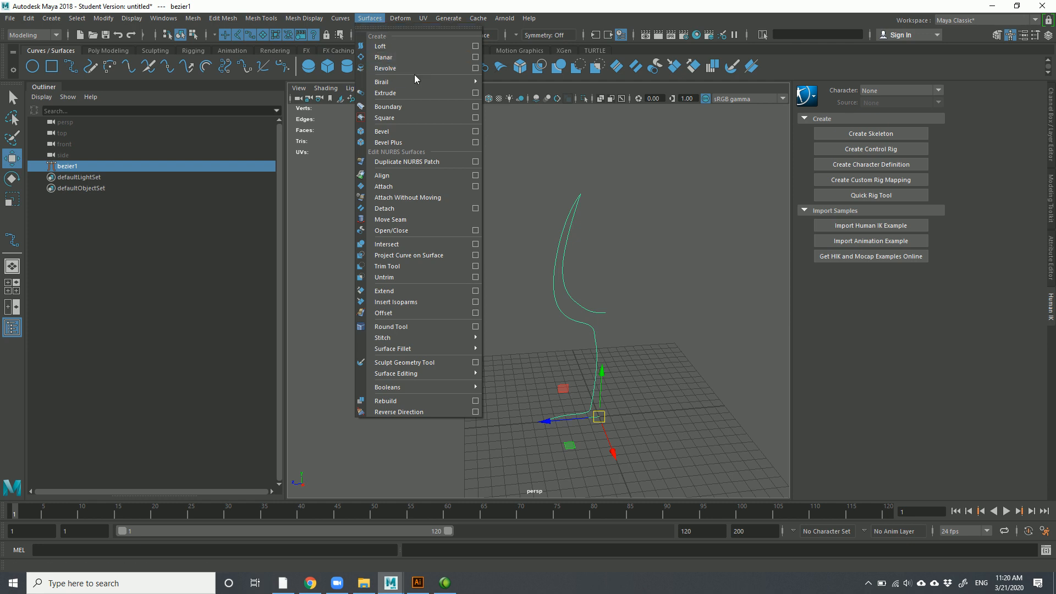
pyautogui.click(476, 69)
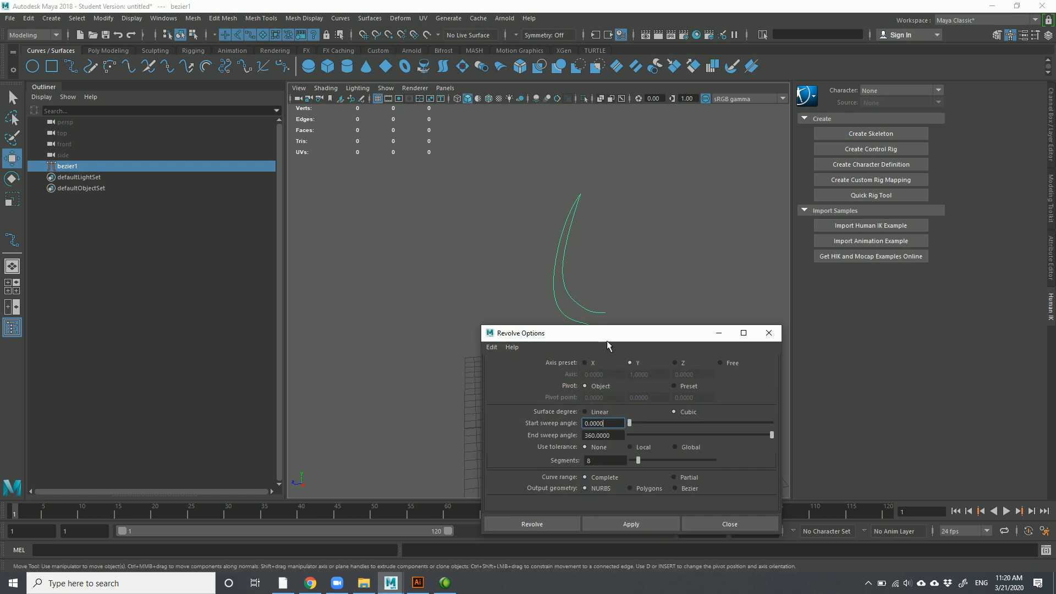
pyautogui.moveTo(575, 340); pyautogui.dragTo(249, 241)
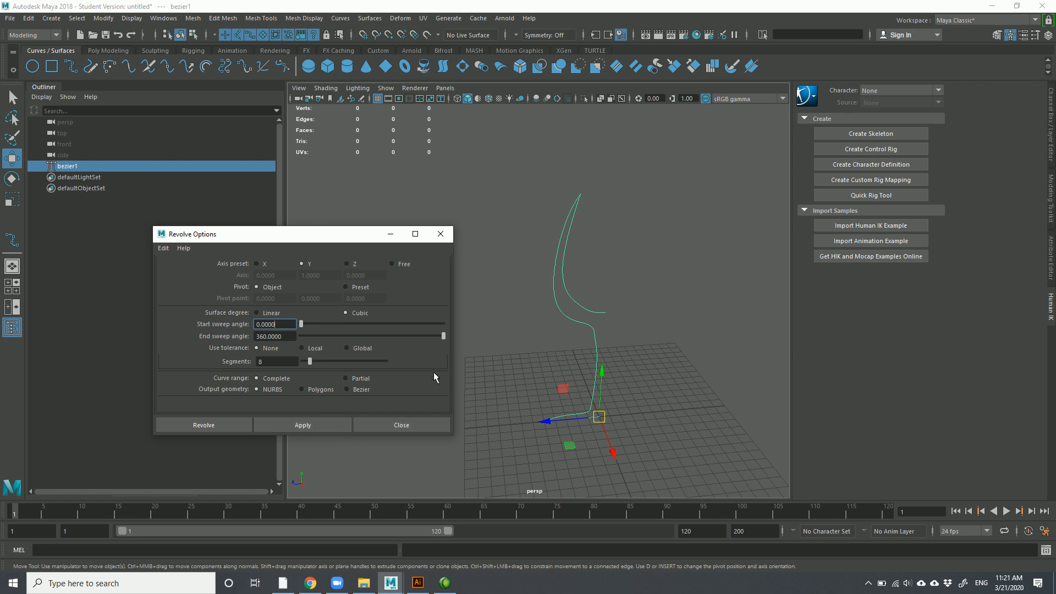
pyautogui.click(415, 421)
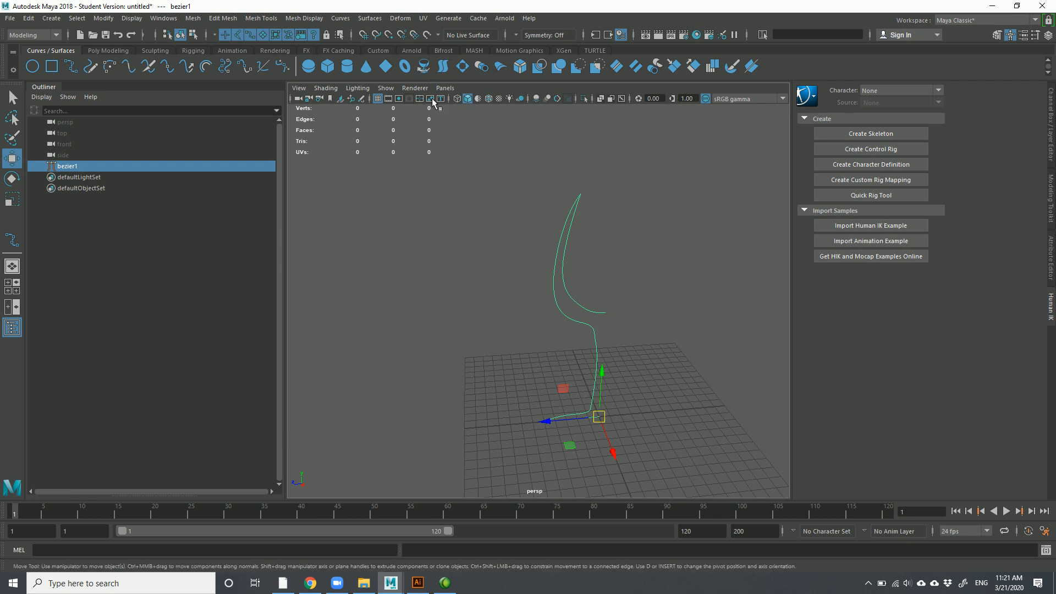
# Revolve the bezier1 profile into the wine-glass surface revolvedSurface1 and select it
pyautogui.click(425, 68)
pyautogui.click(677, 357)
pyautogui.click(604, 222)
pyautogui.keyDown('alt'); pyautogui.moveTo(572, 246); pyautogui.dragTo(545, 257); pyautogui.keyUp('alt')
# Zoom, pan and orbit around the new glass to look into its open rim
pyautogui.scroll(3, 545, 257)
pyautogui.keyDown('alt'); pyautogui.moveTo(545, 257); pyautogui.dragTo(587, 346, button='middle'); pyautogui.keyUp('alt')
pyautogui.keyDown('alt'); pyautogui.moveTo(587, 346); pyautogui.dragTo(564, 298); pyautogui.keyUp('alt')
pyautogui.scroll(5, 564, 298)
pyautogui.scroll(-8, 547, 278)
pyautogui.scroll(6, 594, 266)
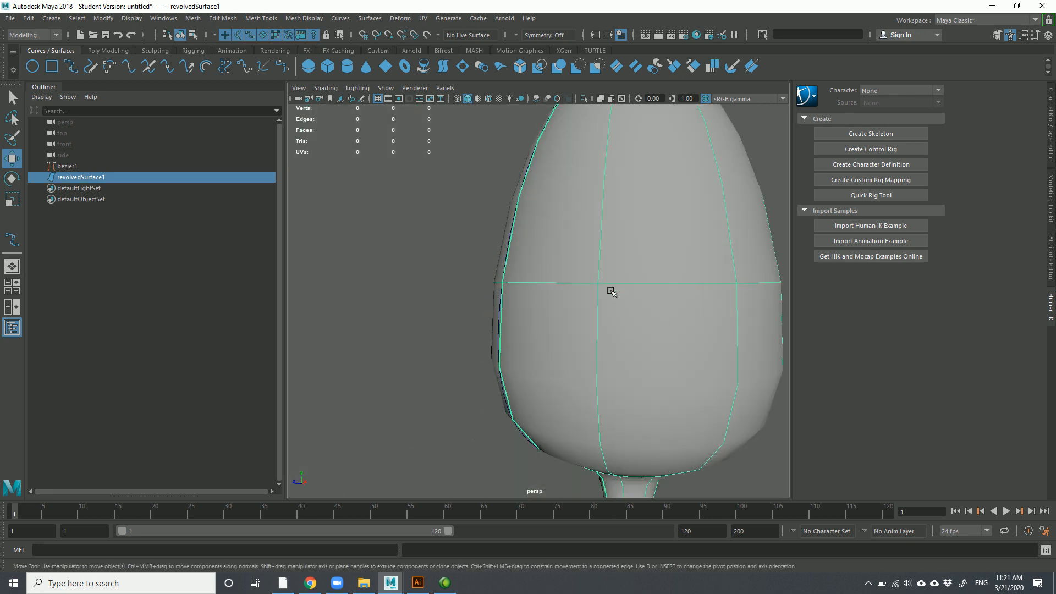
pyautogui.moveTo(458, 241)
pyautogui.mouseDown(button='right')
pyautogui.moveTo(448, 245)
pyautogui.moveTo(460, 239)
pyautogui.mouseUp(button='right')
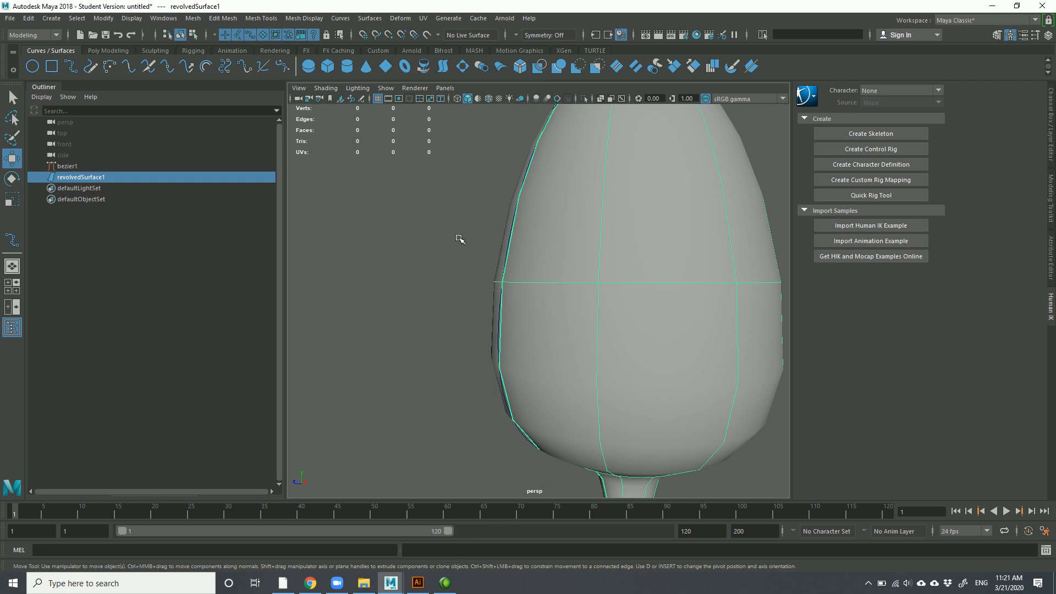
pyautogui.click(77, 167)
pyautogui.keyDown('alt'); pyautogui.moveTo(443, 248); pyautogui.dragTo(490, 303); pyautogui.keyUp('alt')
# Inspect the reselected glass from a low side view and then a higher angle
pyautogui.click(564, 277)
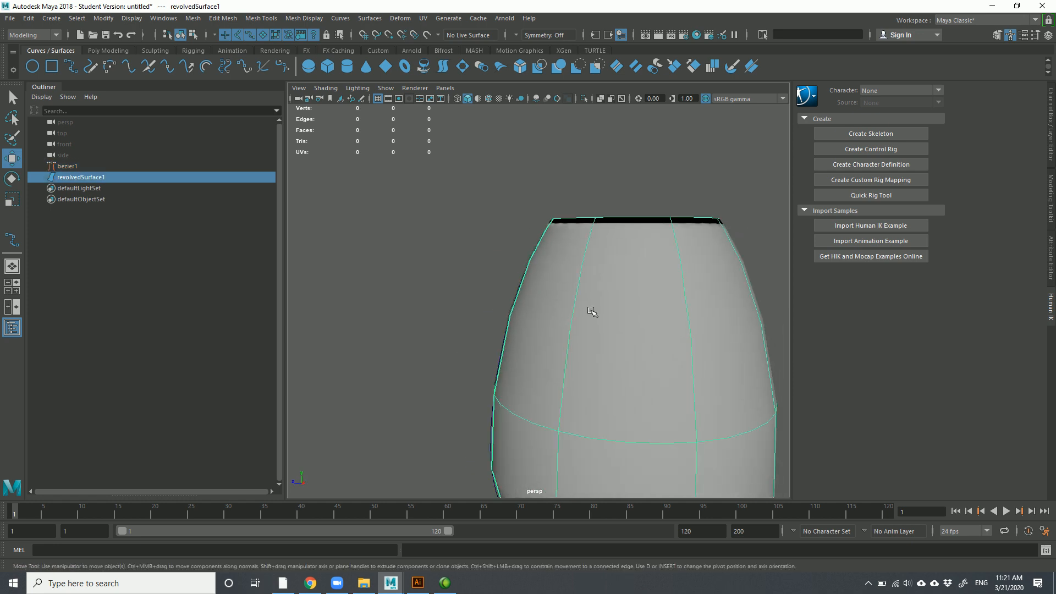
pyautogui.scroll(-3, 593, 310)
pyautogui.keyDown('alt'); pyautogui.moveTo(561, 340); pyautogui.dragTo(491, 208); pyautogui.keyUp('alt')
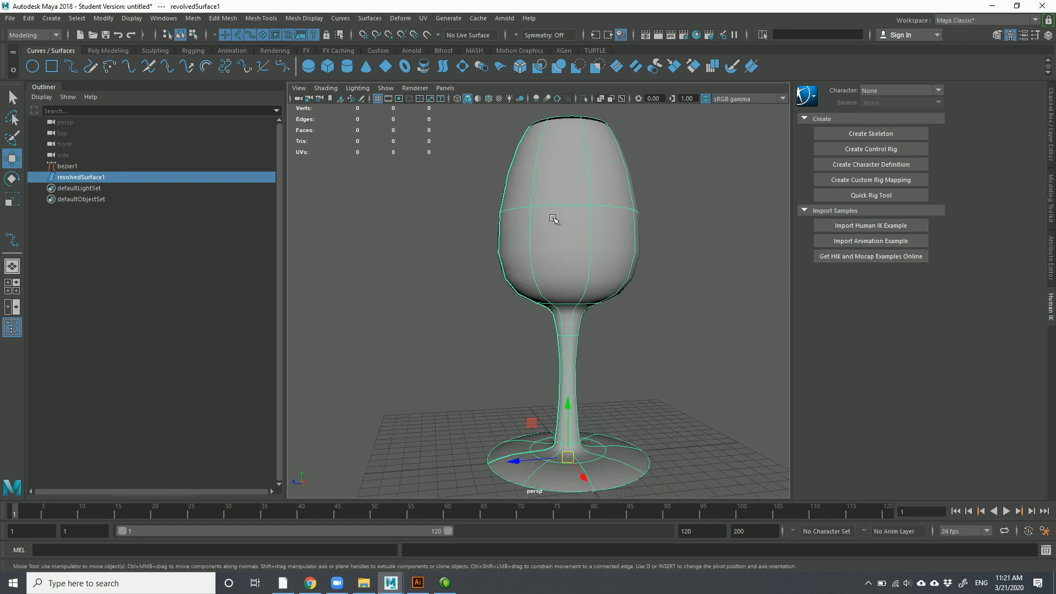
pyautogui.click(504, 197)
pyautogui.click(547, 173)
pyautogui.keyDown('alt'); pyautogui.moveTo(524, 231); pyautogui.dragTo(517, 276, button='middle'); pyautogui.keyUp('alt')
pyautogui.moveTo(517, 276)
pyautogui.keyDown('alt'); pyautogui.mouseDown()
pyautogui.moveTo(523, 296)
pyautogui.moveTo(515, 279)
pyautogui.moveTo(517, 288)
pyautogui.mouseUp(); pyautogui.keyUp('alt')
pyautogui.click(521, 296)
pyautogui.click(550, 295)
pyautogui.scroll(5, 510, 283)
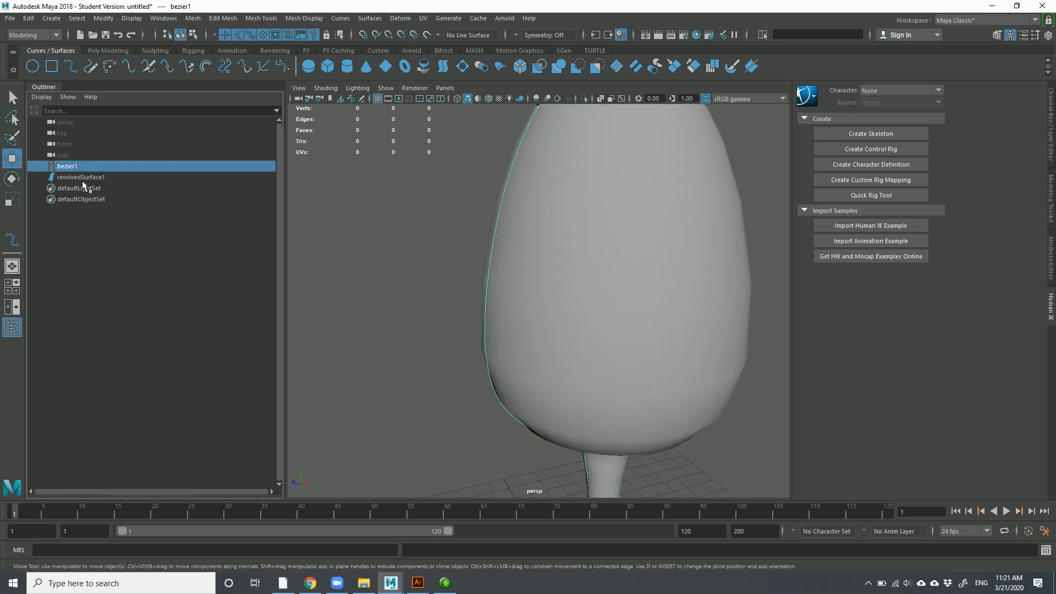
pyautogui.click(89, 176)
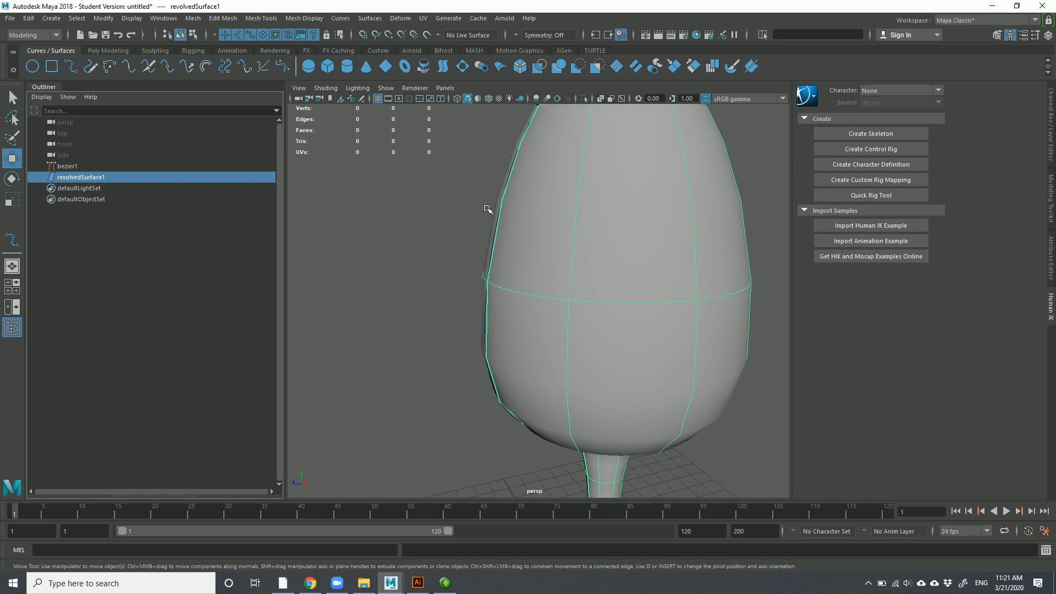
pyautogui.rightClick(446, 197)
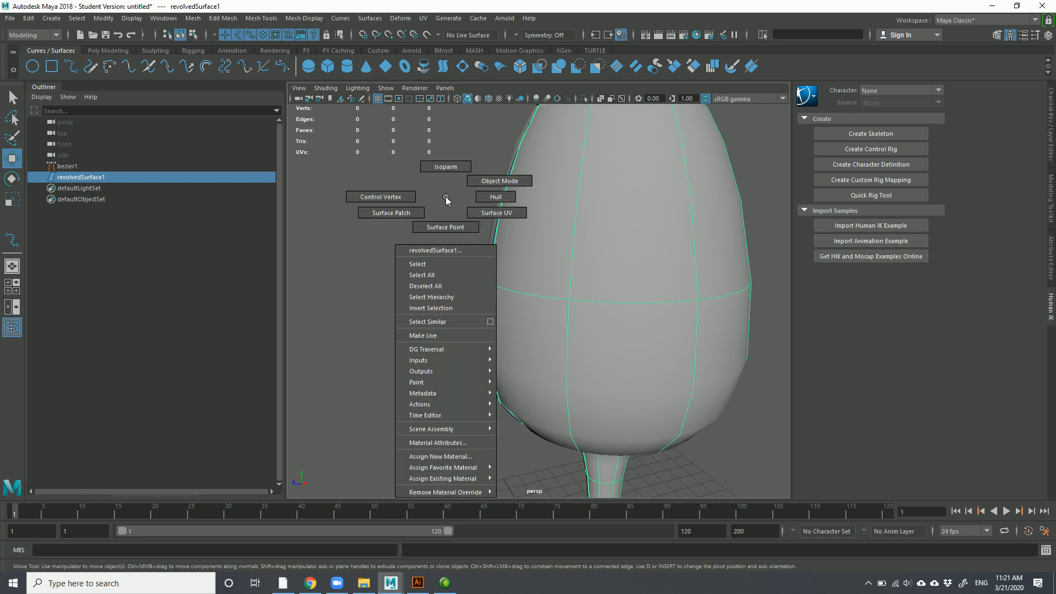
pyautogui.click(385, 196)
pyautogui.press('f')
pyautogui.keyDown('alt'); pyautogui.moveTo(432, 198); pyautogui.dragTo(446, 211); pyautogui.keyUp('alt')
pyautogui.moveTo(440, 207); pyautogui.dragTo(386, 210, button='right')
pyautogui.moveTo(429, 209); pyautogui.dragTo(399, 224)
pyautogui.keyDown('alt'); pyautogui.moveTo(495, 236); pyautogui.dragTo(434, 246); pyautogui.keyUp('alt')
pyautogui.keyDown('alt'); pyautogui.moveTo(434, 245); pyautogui.dragTo(524, 219, button='middle'); pyautogui.keyUp('alt')
pyautogui.keyDown('alt'); pyautogui.moveTo(524, 219); pyautogui.dragTo(538, 241); pyautogui.keyUp('alt')
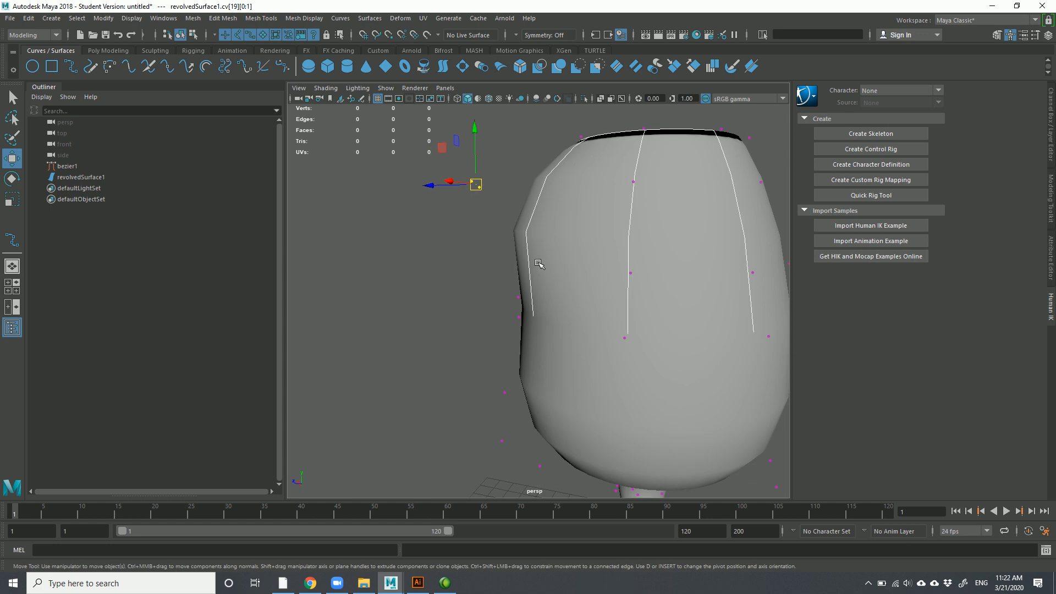
pyautogui.scroll(-5, 542, 266)
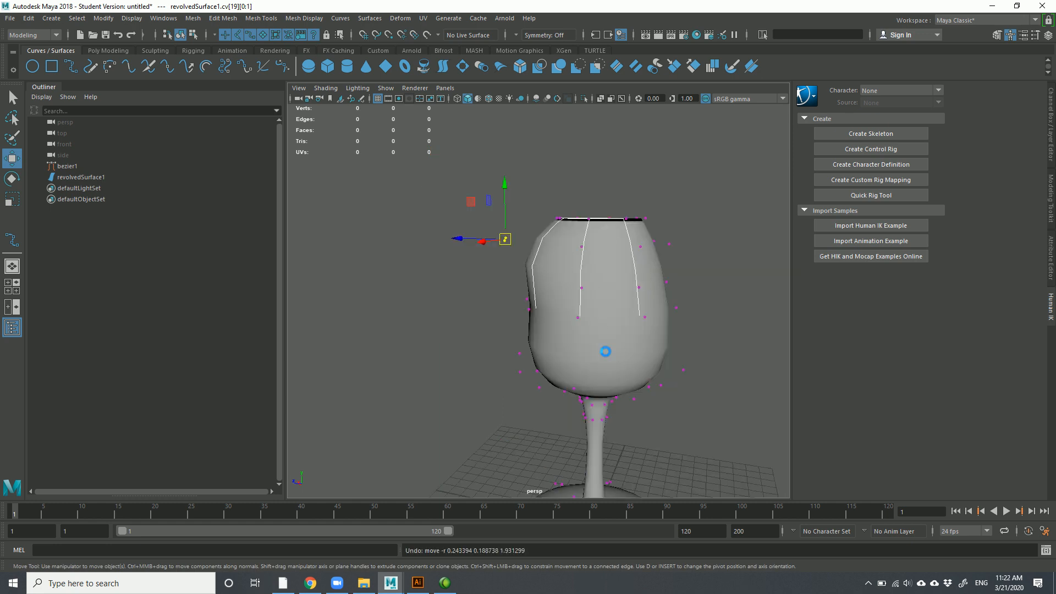
pyautogui.hotkey('ctrl', 'z')
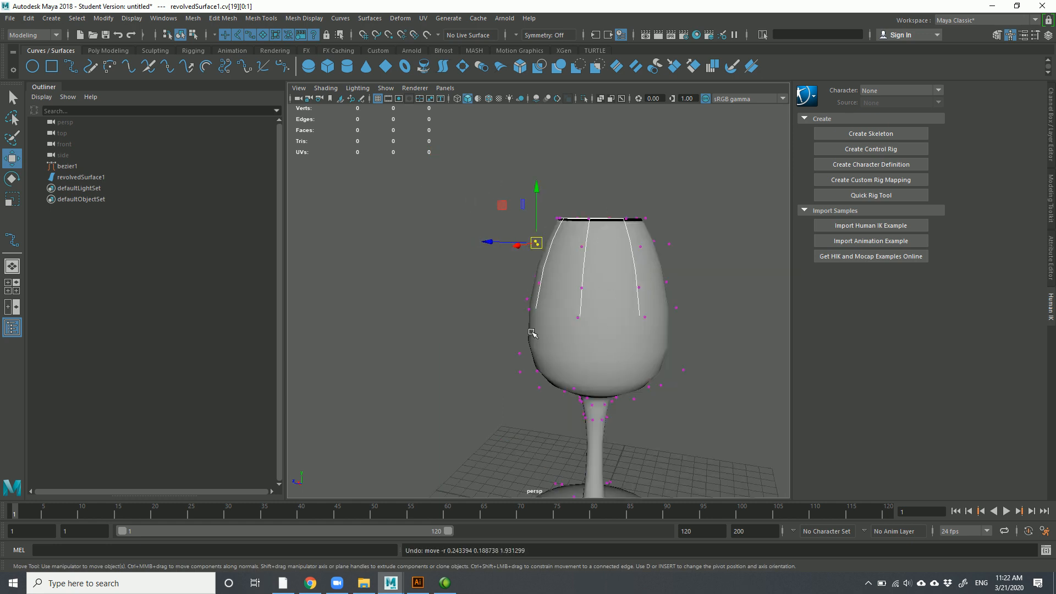
pyautogui.keyDown('alt'); pyautogui.moveTo(556, 309); pyautogui.dragTo(531, 327); pyautogui.keyUp('alt')
pyautogui.moveTo(579, 270); pyautogui.dragTo(614, 256, button='right')
pyautogui.click(681, 271)
pyautogui.click(630, 297)
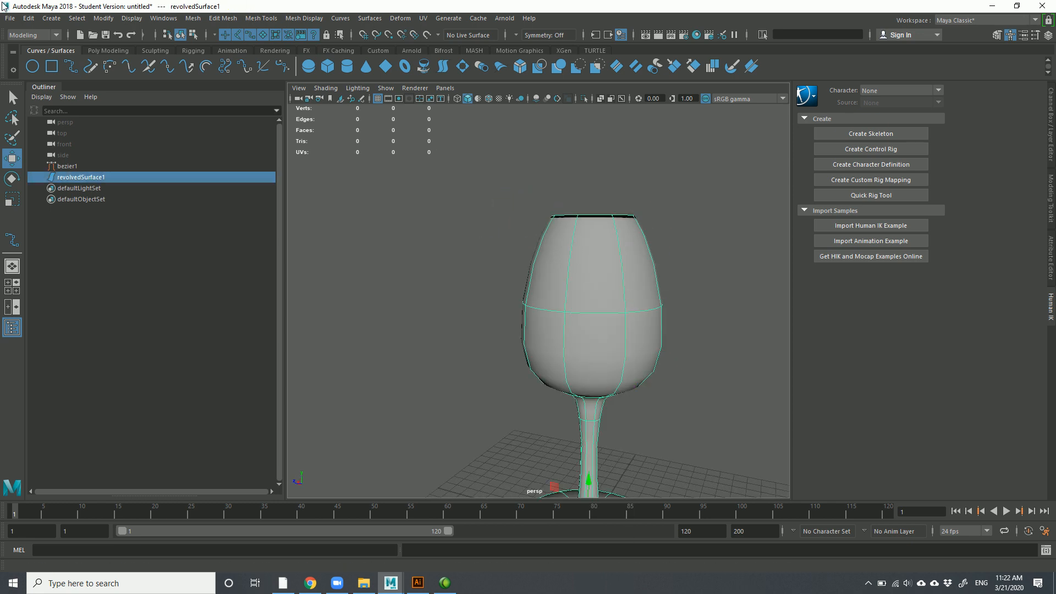
pyautogui.scroll(-8, 610, 299)
pyautogui.scroll(6, 583, 388)
pyautogui.keyDown('alt'); pyautogui.moveTo(564, 391); pyautogui.dragTo(551, 333, button='middle'); pyautogui.keyUp('alt')
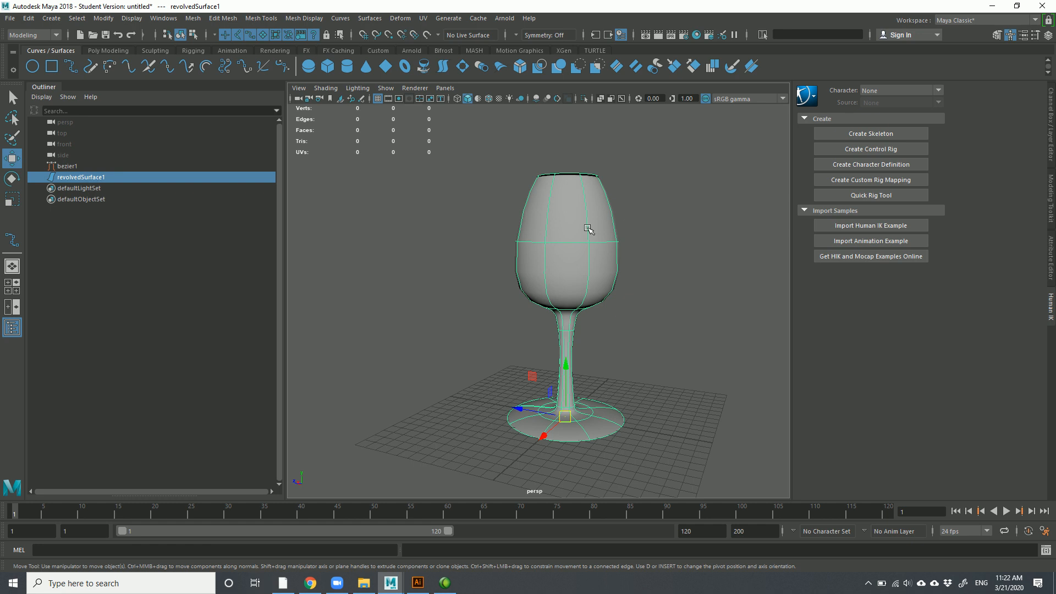
# Reselect revolvedSurface1 and show the Modify > Convert submenu with its NURBS to Polygons entry
pyautogui.click(663, 267)
pyautogui.click(577, 219)
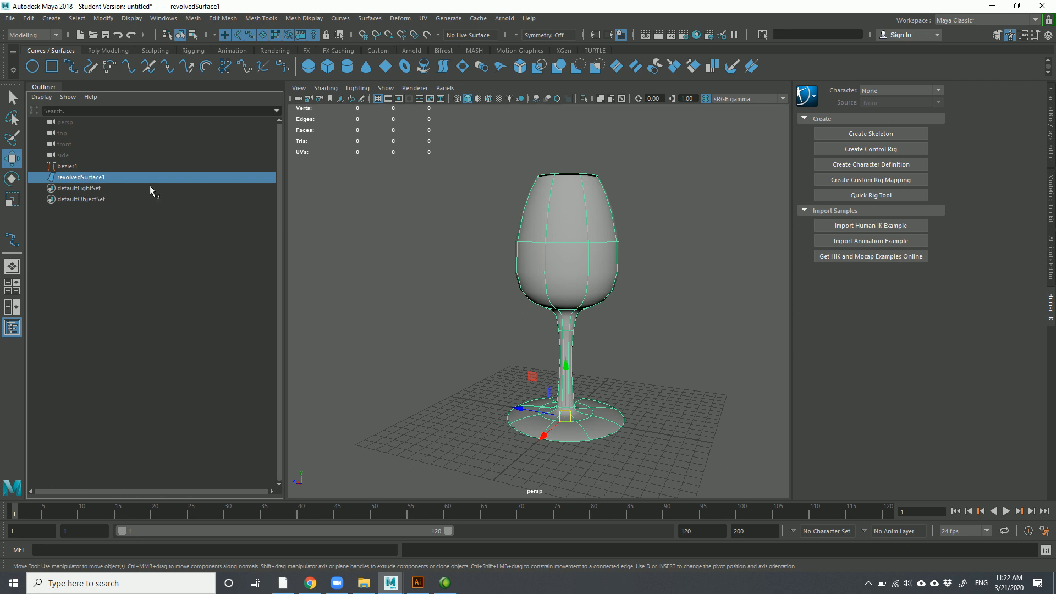
pyautogui.click(498, 267)
pyautogui.click(524, 253)
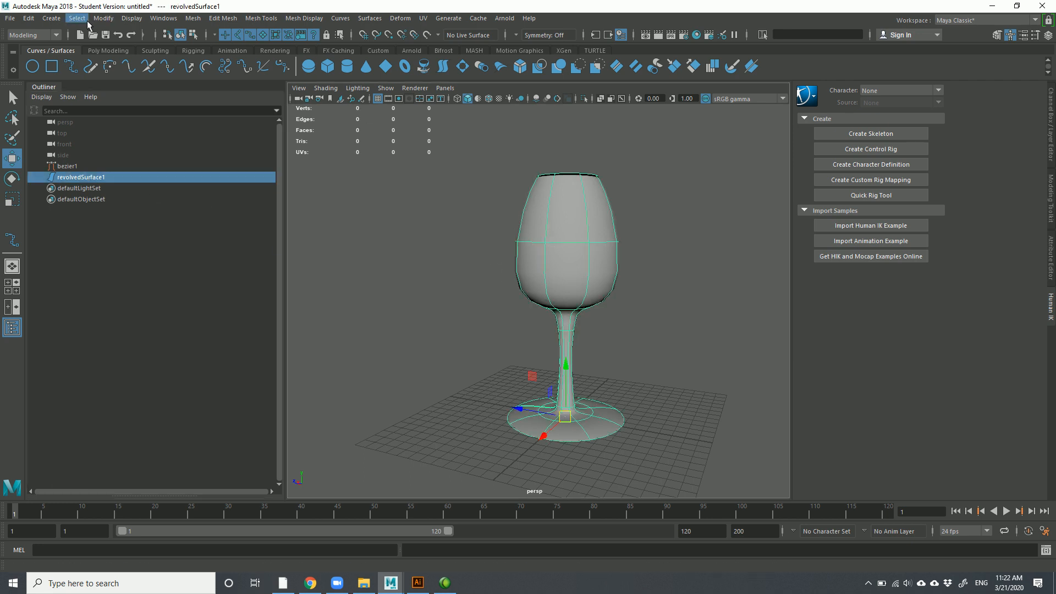
pyautogui.click(103, 20)
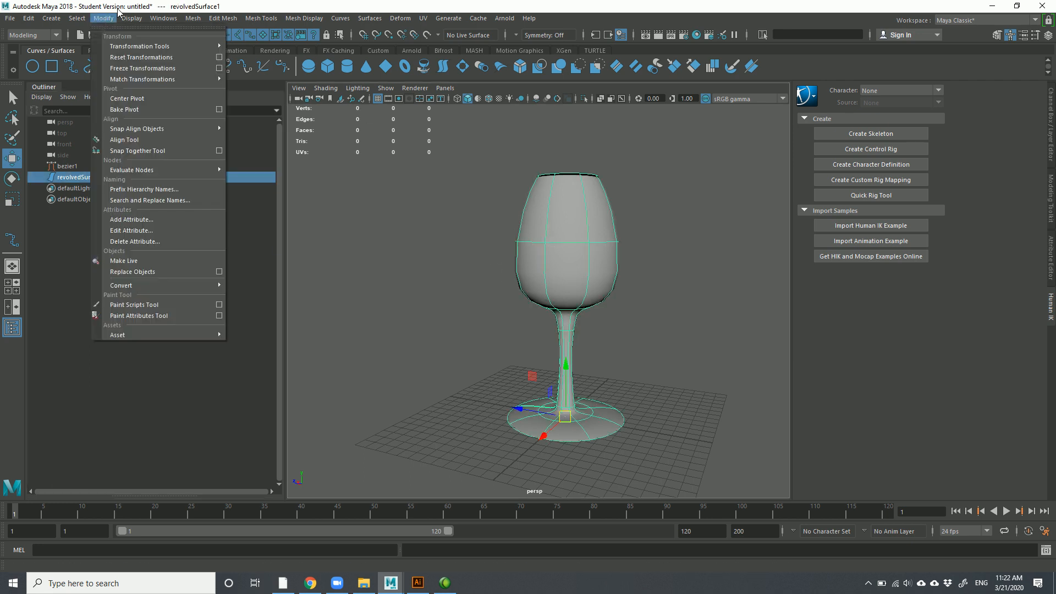
pyautogui.click(102, 21)
pyautogui.click(101, 19)
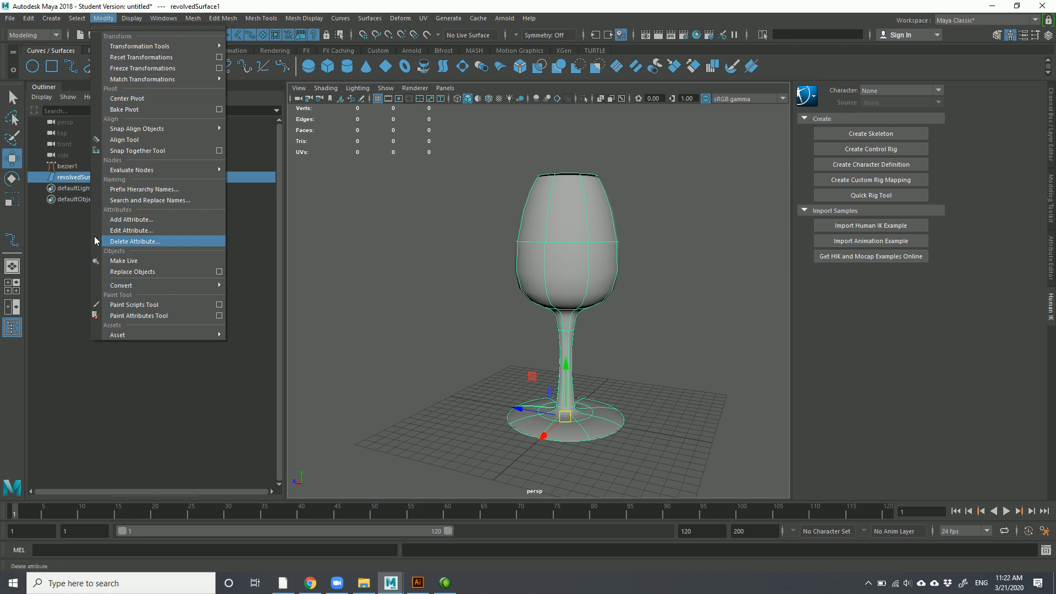
pyautogui.moveTo(125, 290)
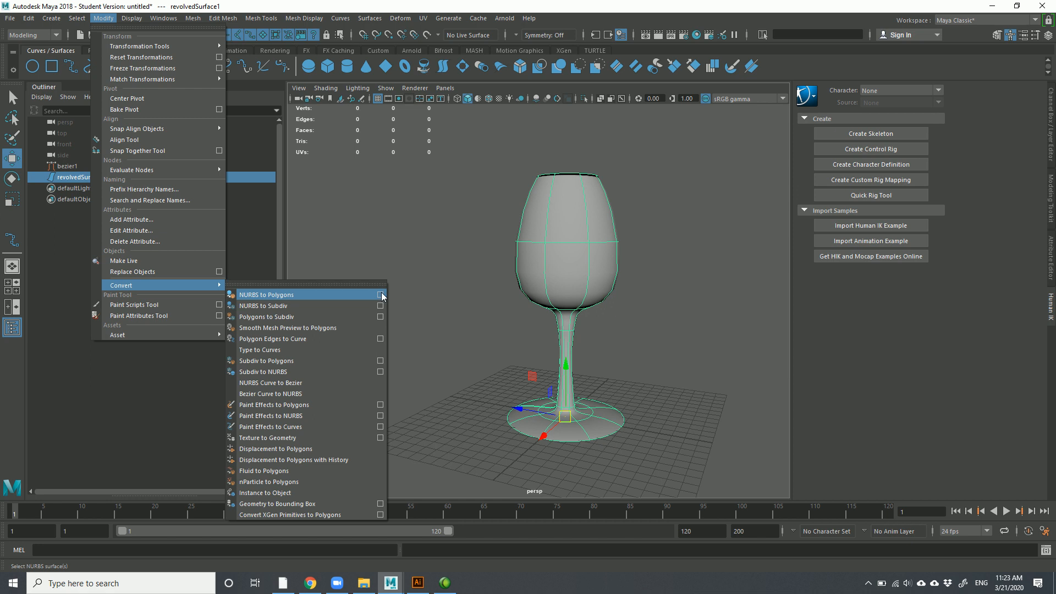
# Open the Convert NURBS to Polygons options and choose Standard fit tessellation with Triangles
pyautogui.click(381, 295)
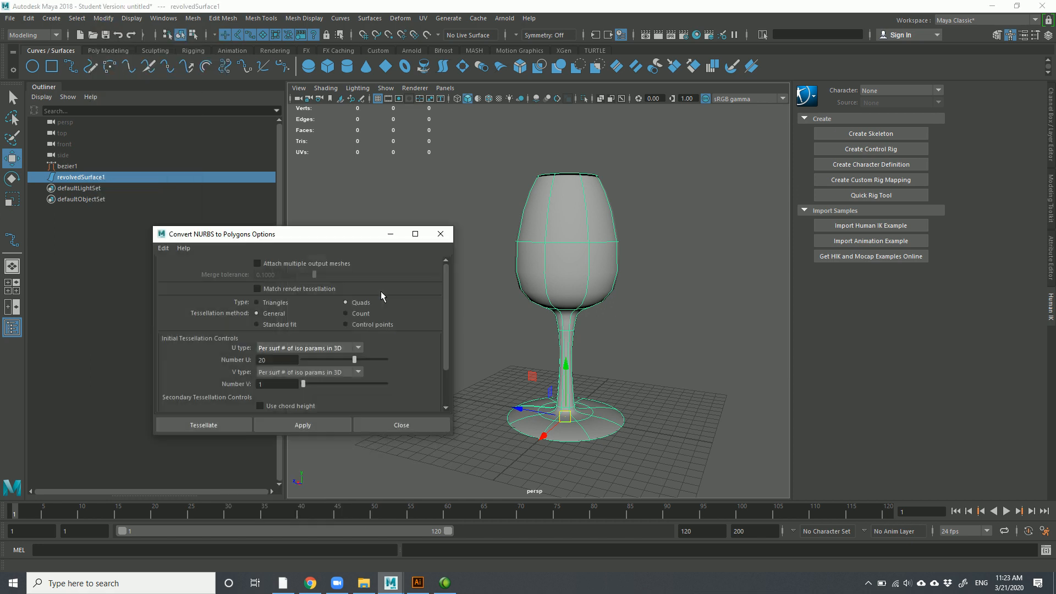
pyautogui.moveTo(284, 233); pyautogui.dragTo(272, 102)
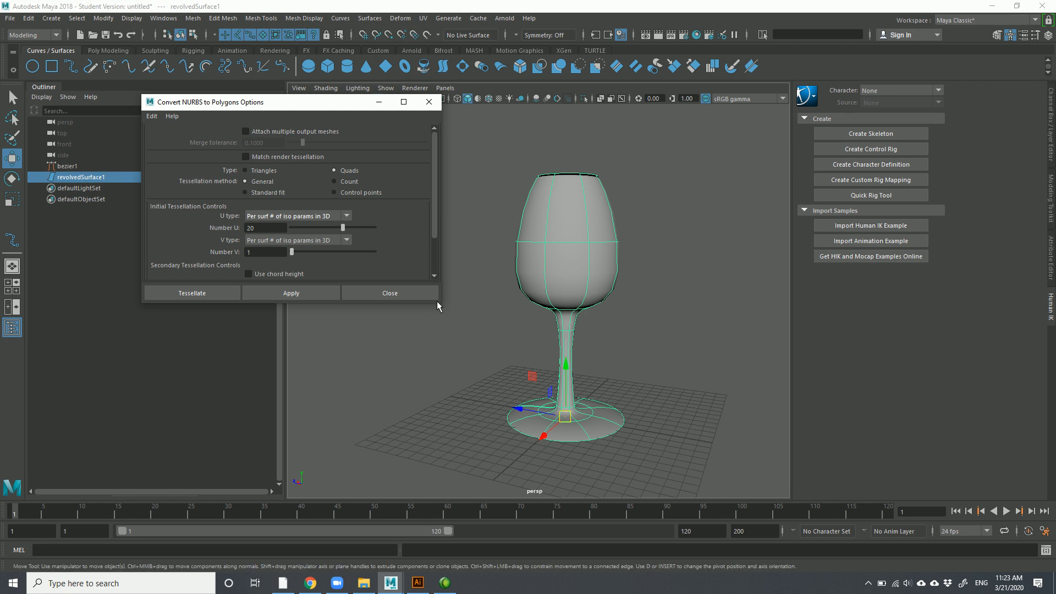
pyautogui.moveTo(438, 306); pyautogui.dragTo(435, 460)
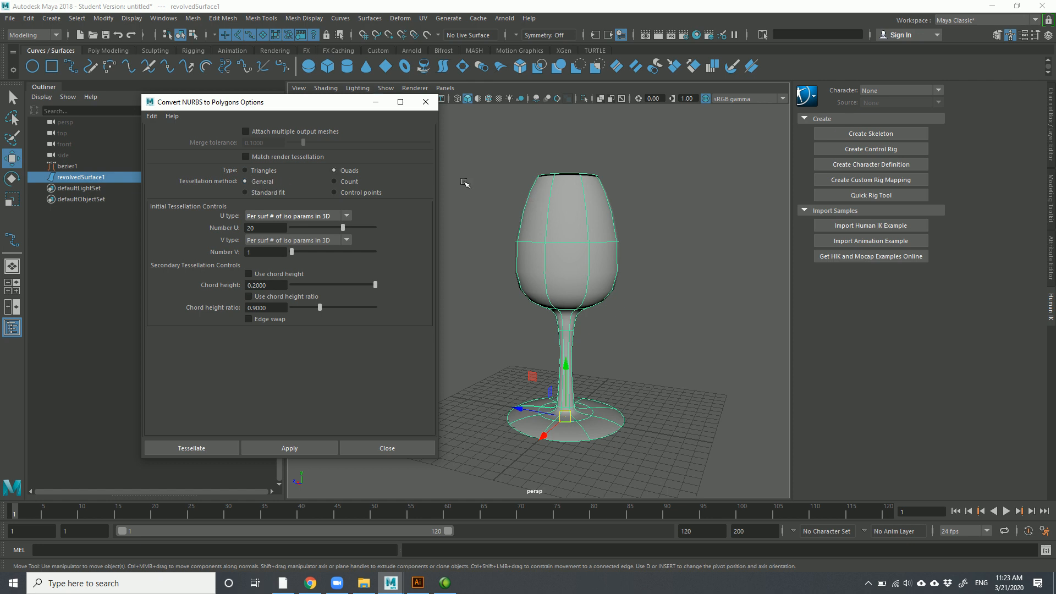
pyautogui.click(505, 257)
pyautogui.click(243, 191)
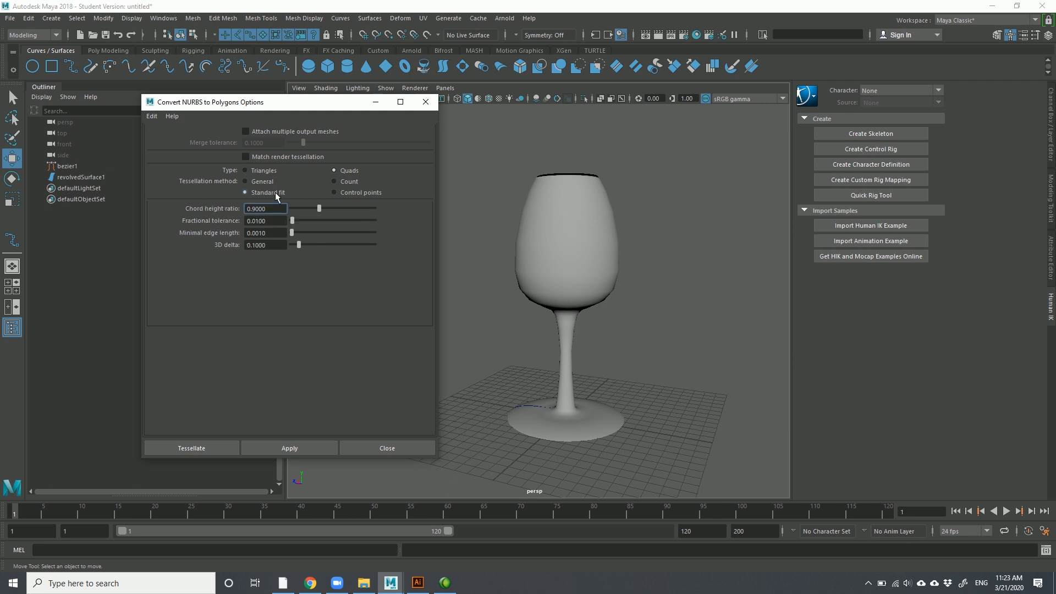
pyautogui.click(610, 229)
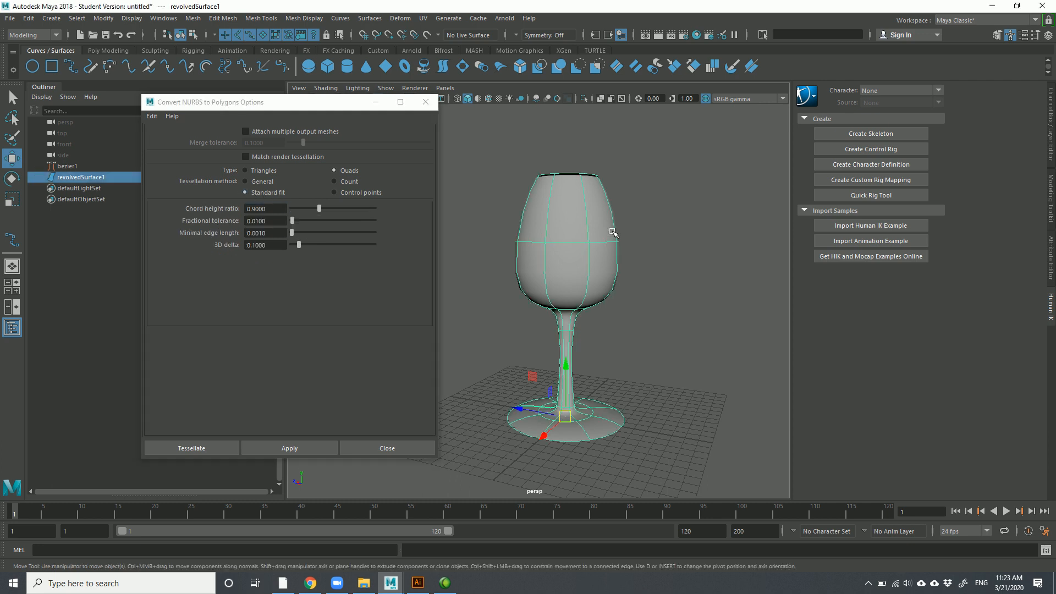
pyautogui.click(246, 170)
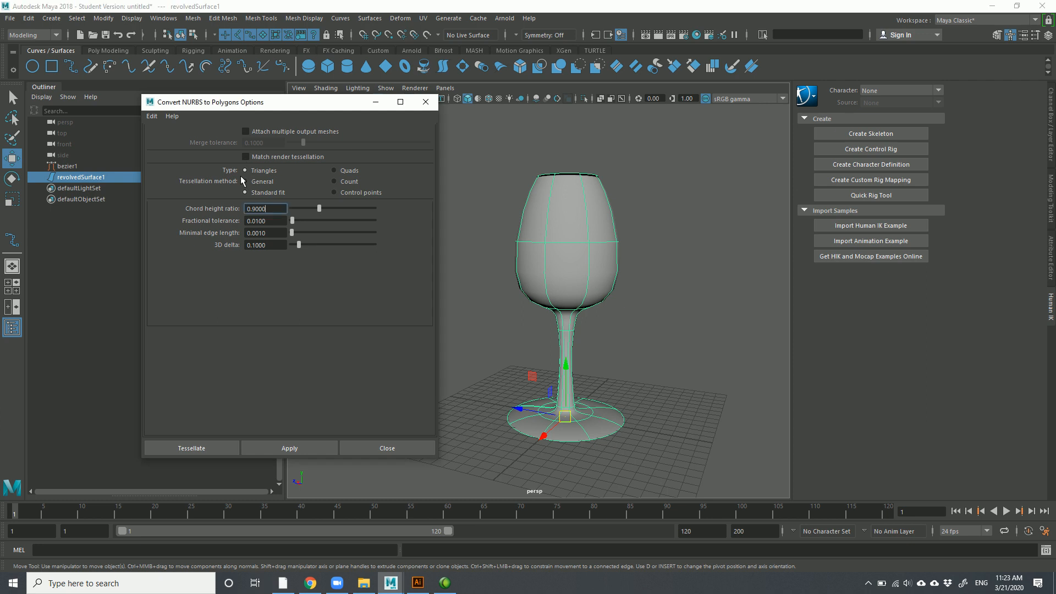
# Apply the conversion and move the triangulated polygon glass beside the original
pyautogui.click(499, 264)
pyautogui.click(532, 294)
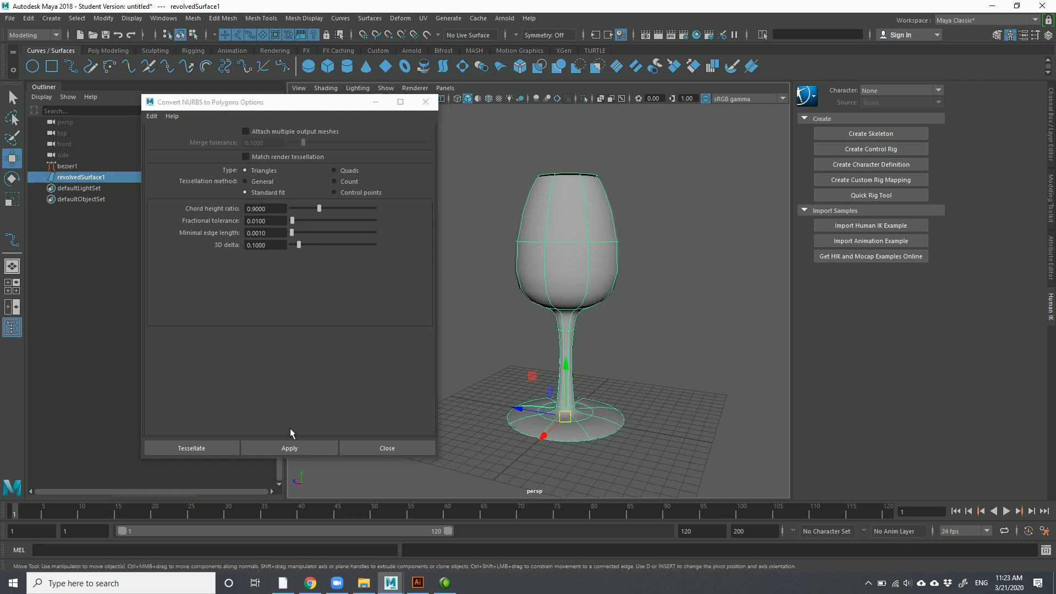
pyautogui.click(298, 449)
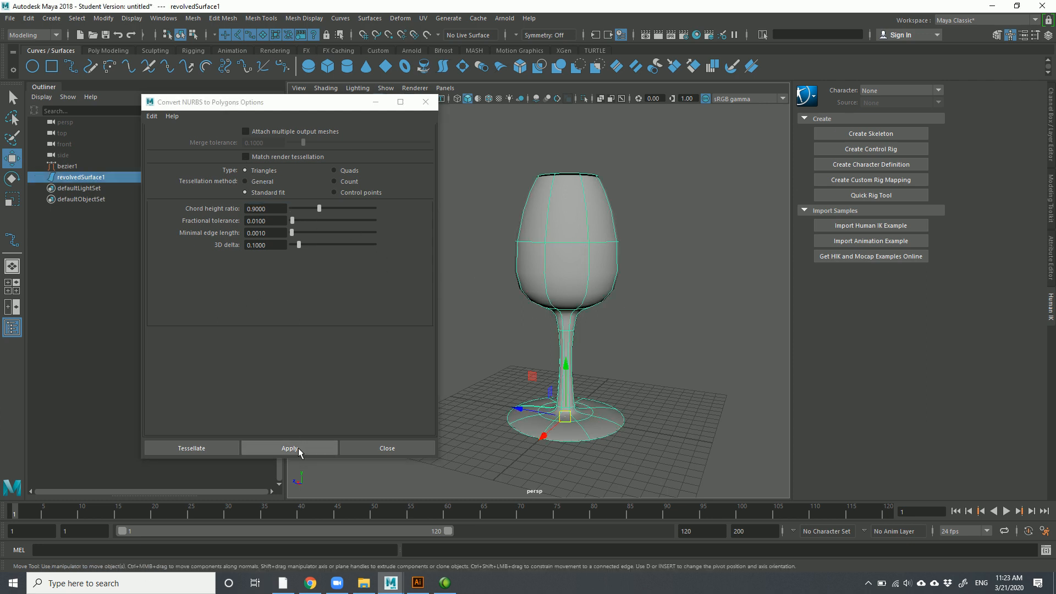
pyautogui.click(298, 448)
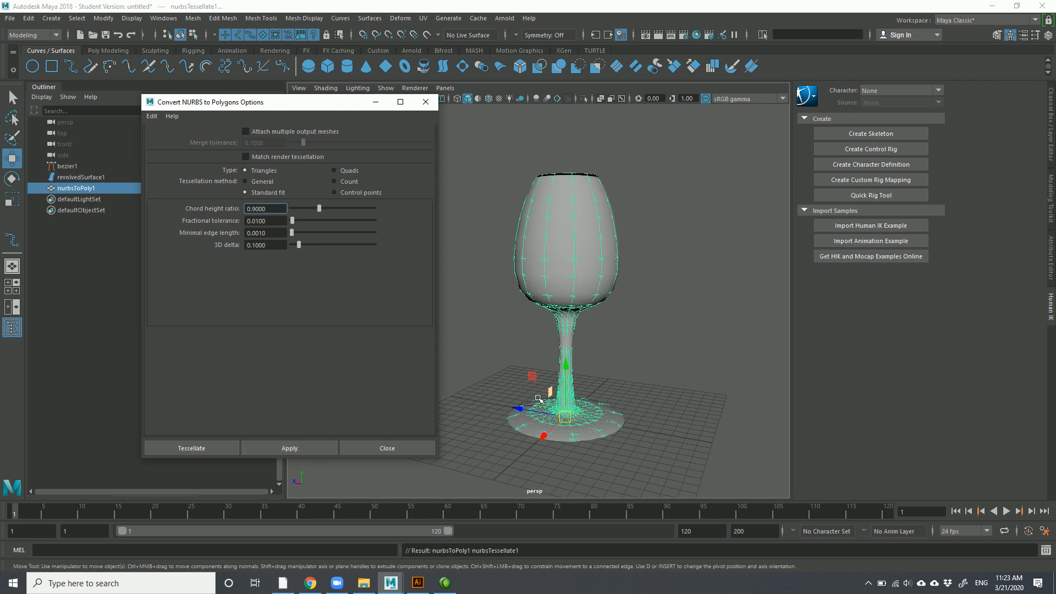
pyautogui.moveTo(520, 412); pyautogui.dragTo(649, 427)
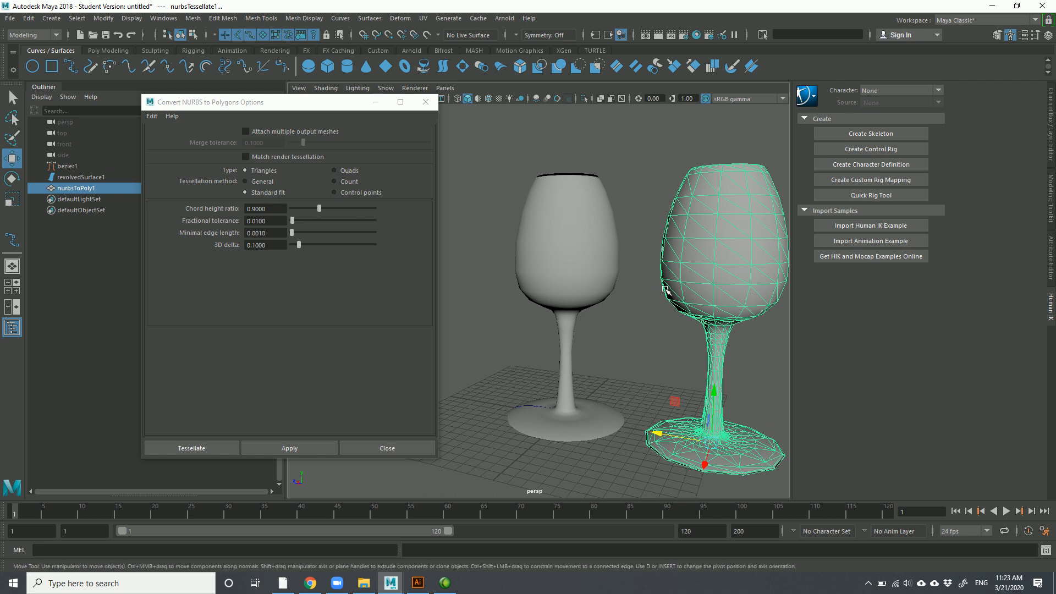
pyautogui.click(661, 351)
# Delete the triangle mesh, then switch the conversion to Quads with Count tessellation
pyautogui.click(713, 284)
pyautogui.press('Delete')
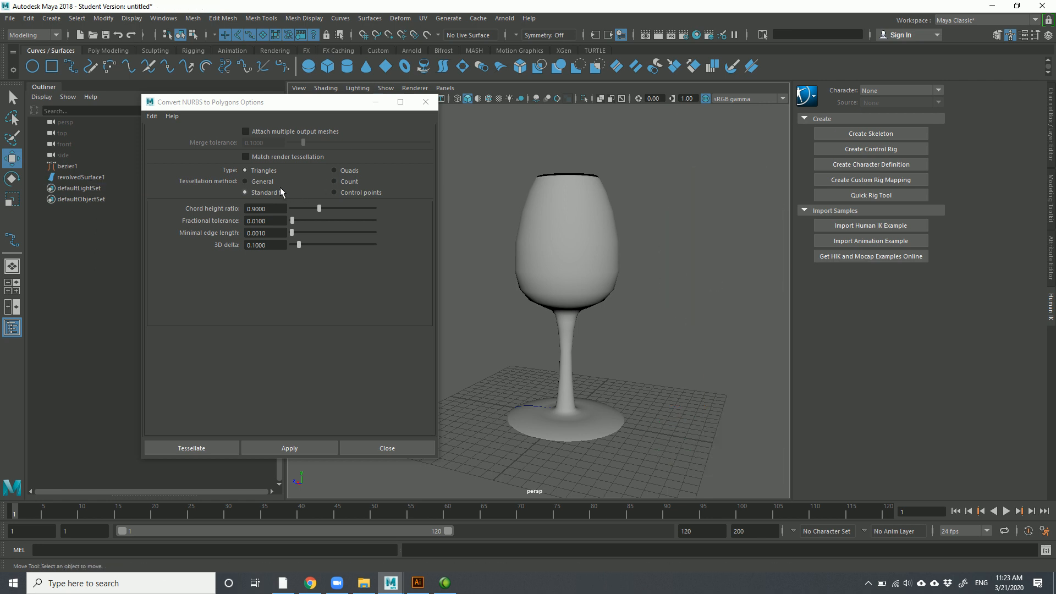
pyautogui.click(342, 169)
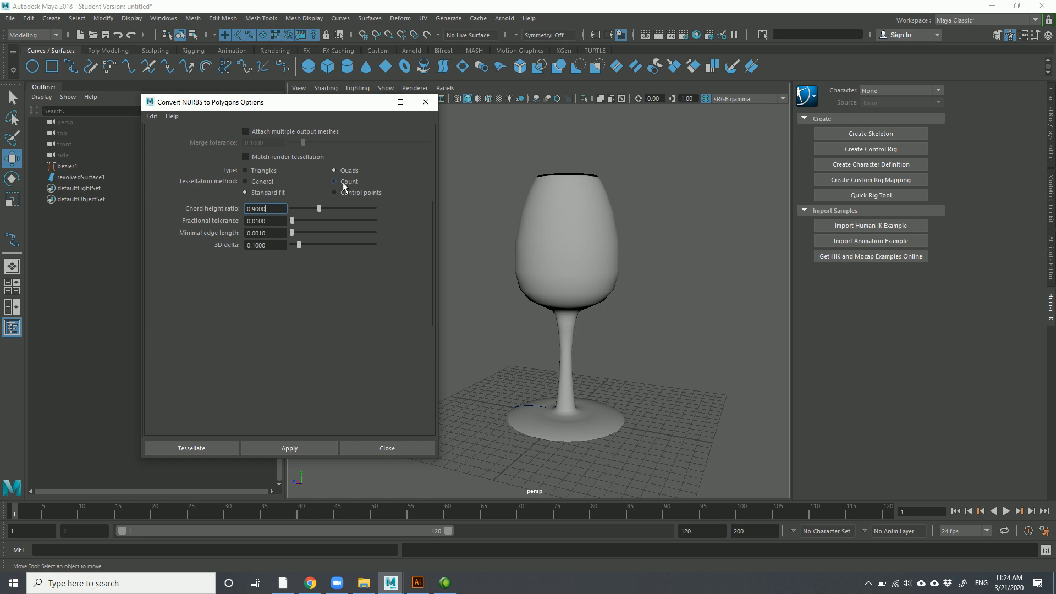
pyautogui.click(343, 182)
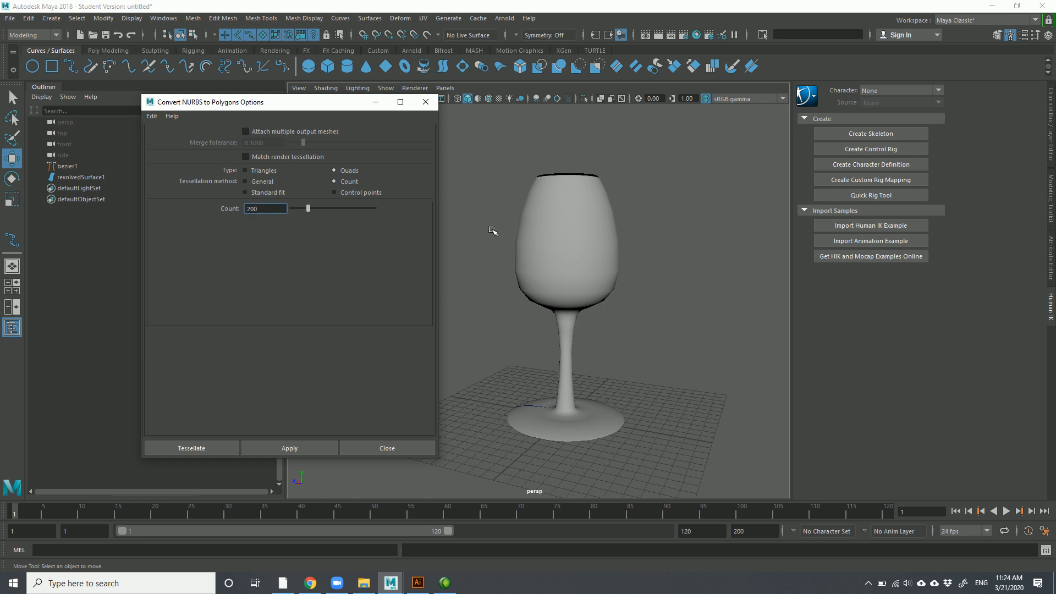
pyautogui.click(517, 236)
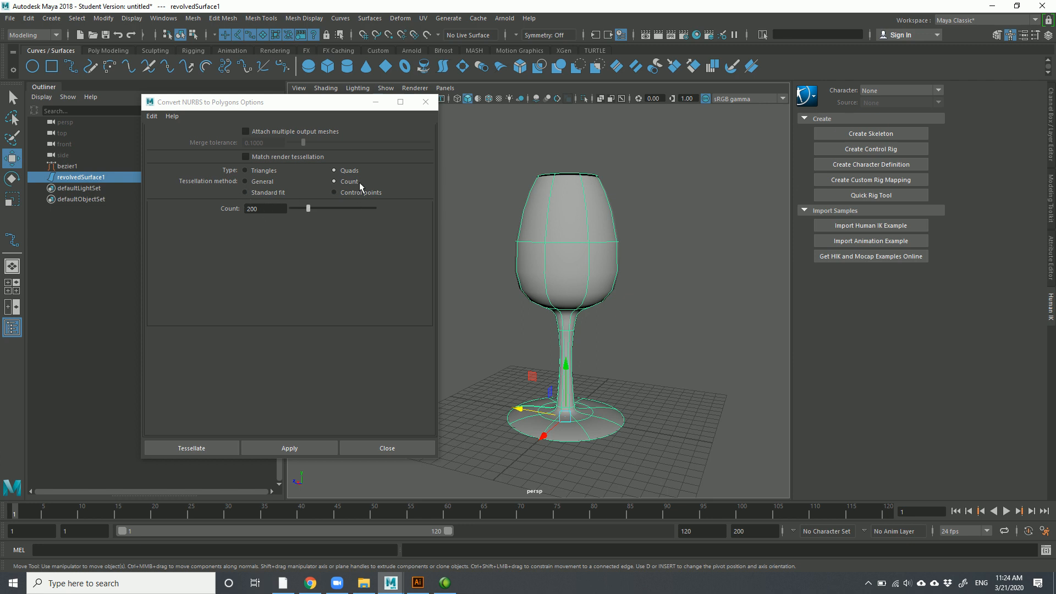
pyautogui.doubleClick(270, 207)
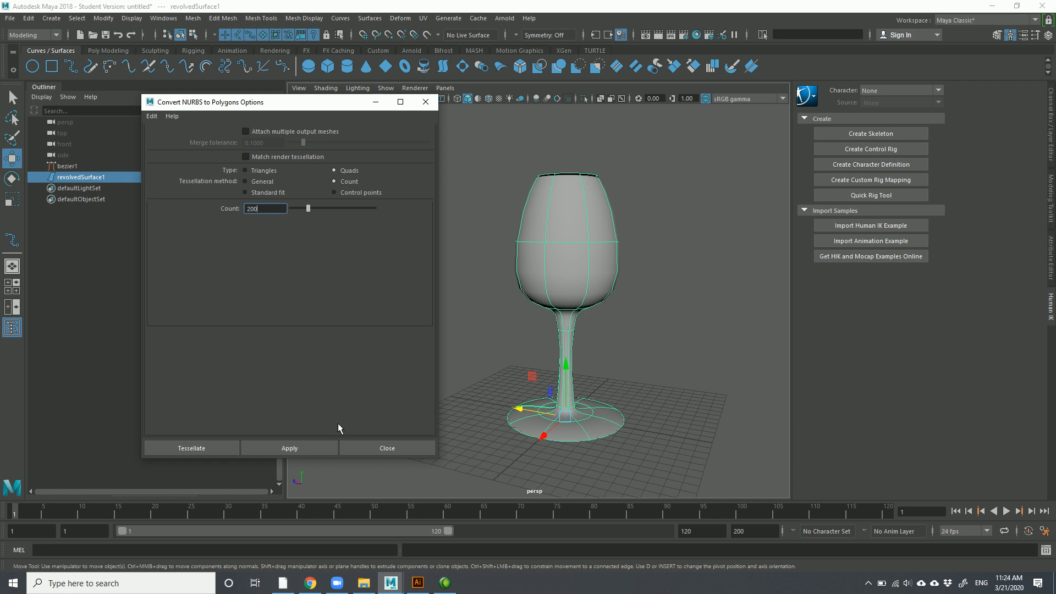
# Apply the quad conversion, view the mesh beside the original, then delete it
pyautogui.click(306, 449)
pyautogui.moveTo(519, 410); pyautogui.dragTo(668, 435)
pyautogui.keyDown('alt'); pyautogui.moveTo(664, 340); pyautogui.dragTo(720, 373); pyautogui.keyUp('alt')
pyautogui.click(540, 173)
pyautogui.click(663, 258)
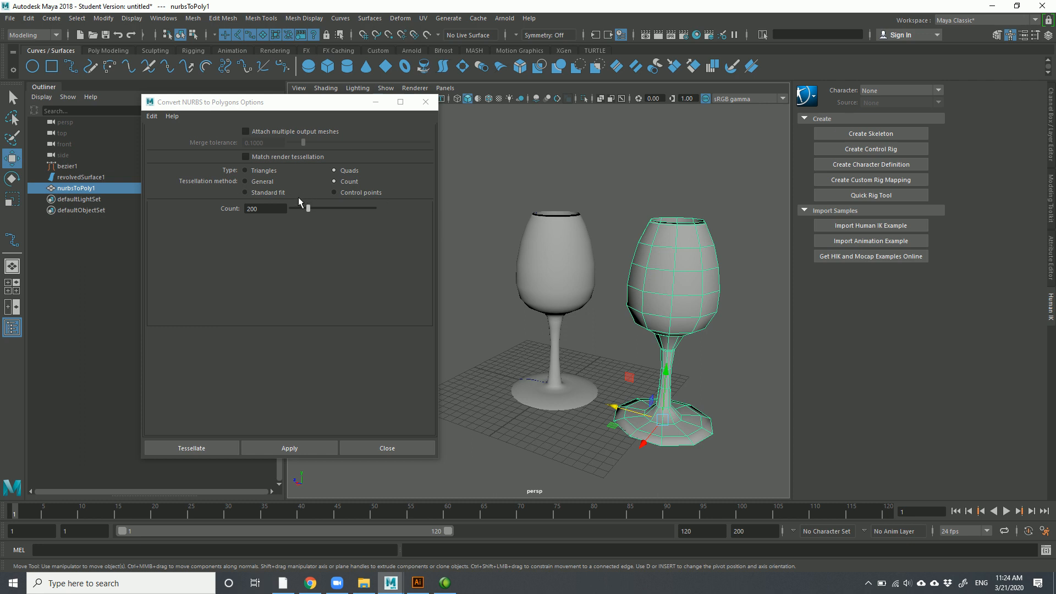
pyautogui.press('Delete')
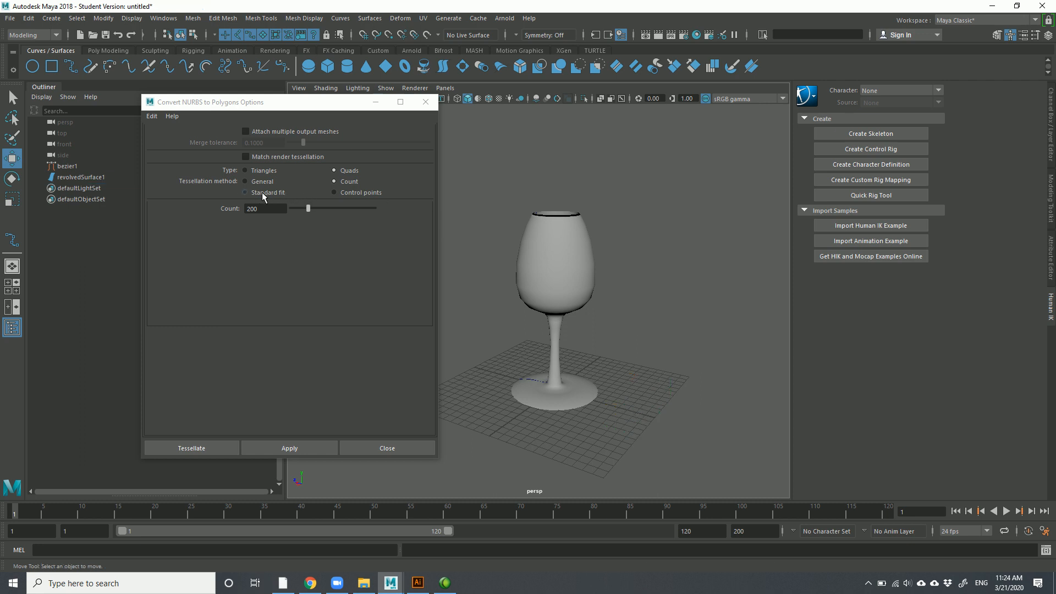
# Switch the tessellation method to General with the NURBS glass selected
pyautogui.click(262, 193)
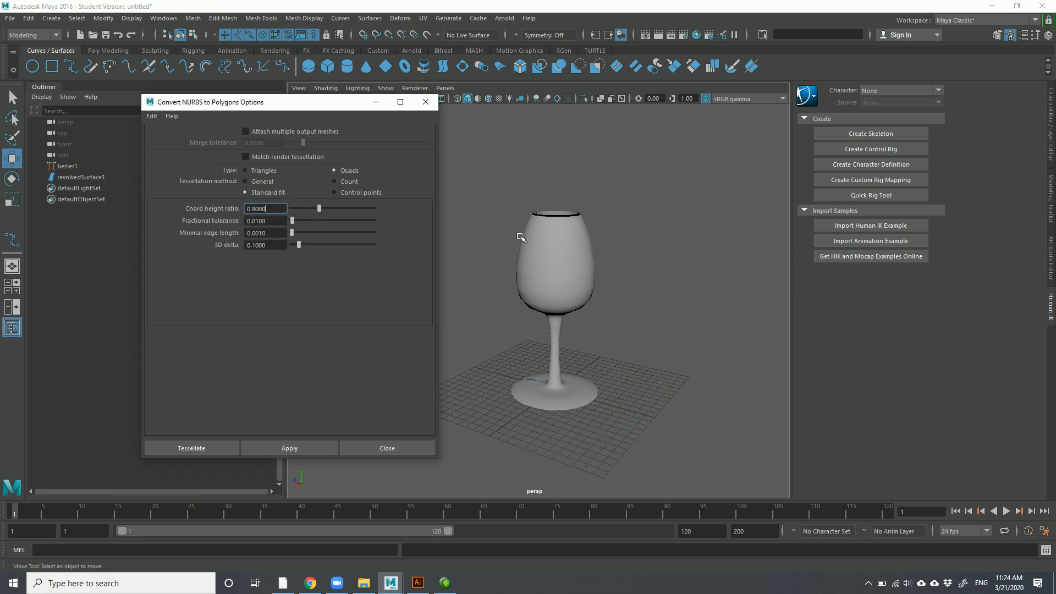
pyautogui.click(542, 268)
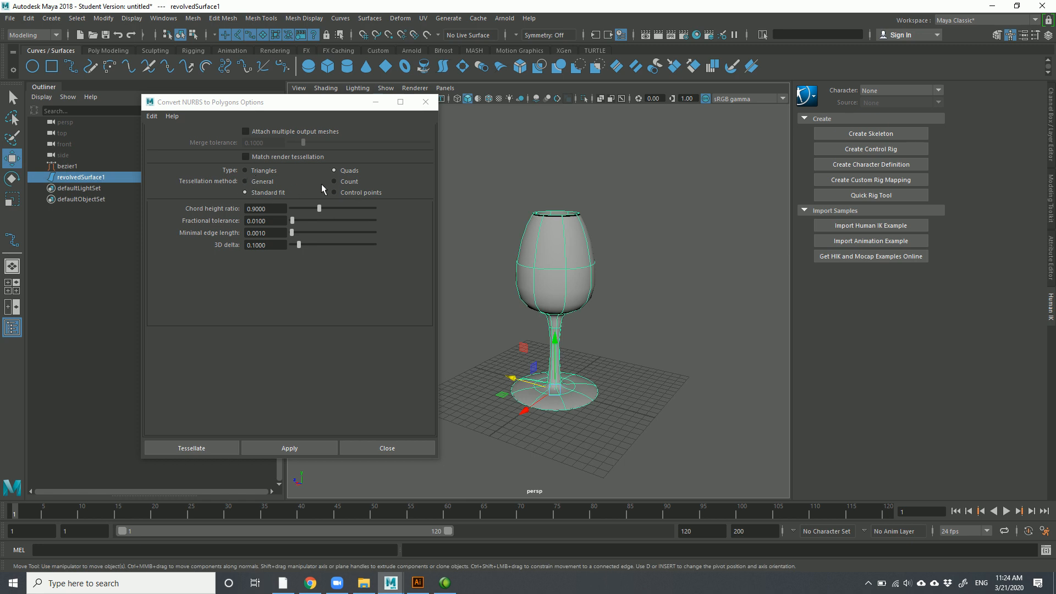
pyautogui.click(262, 181)
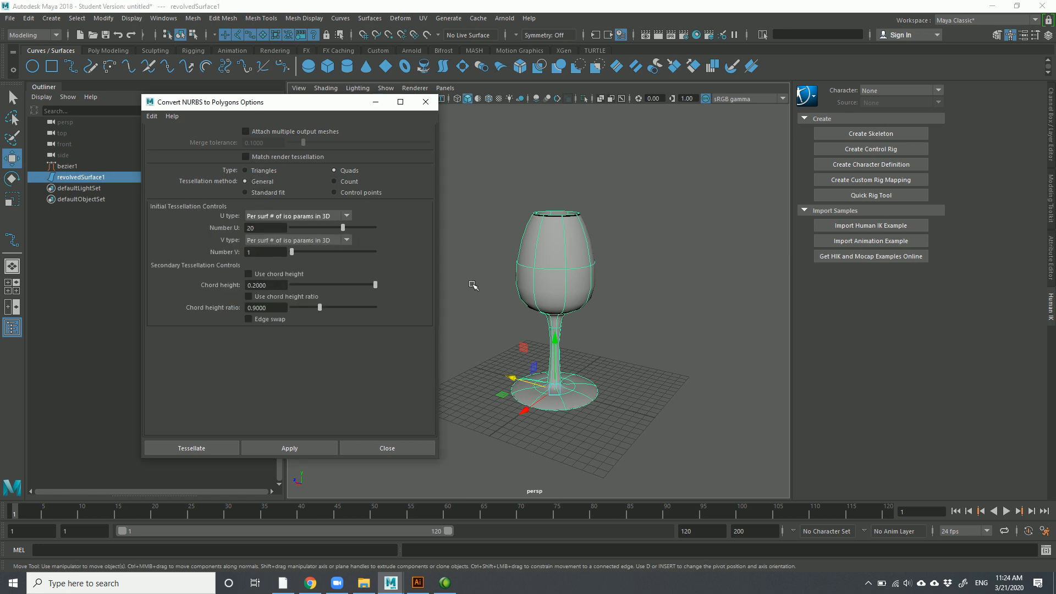
# Test-convert the NURBS glass with General tessellation, then delete the result
pyautogui.click(685, 309)
pyautogui.click(554, 273)
pyautogui.keyDown('alt'); pyautogui.moveTo(569, 318); pyautogui.dragTo(611, 306); pyautogui.keyUp('alt')
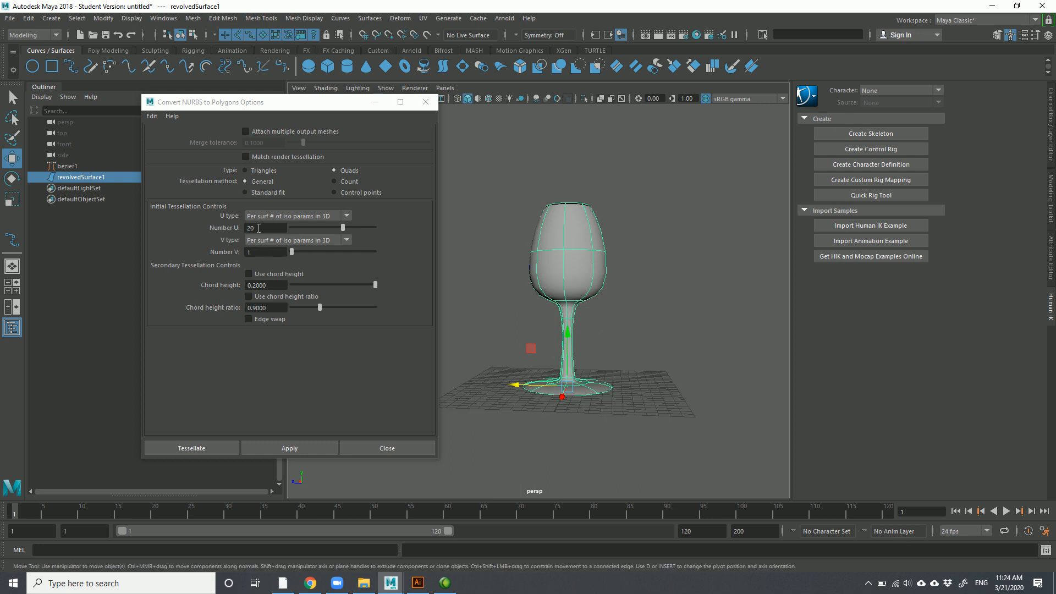
pyautogui.doubleClick(263, 228)
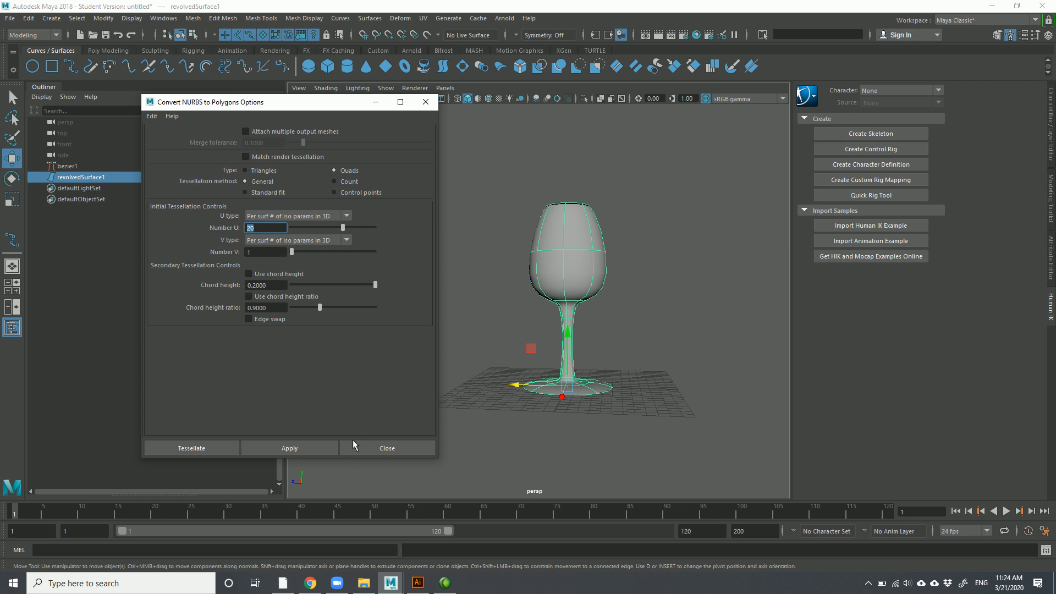
pyautogui.click(302, 448)
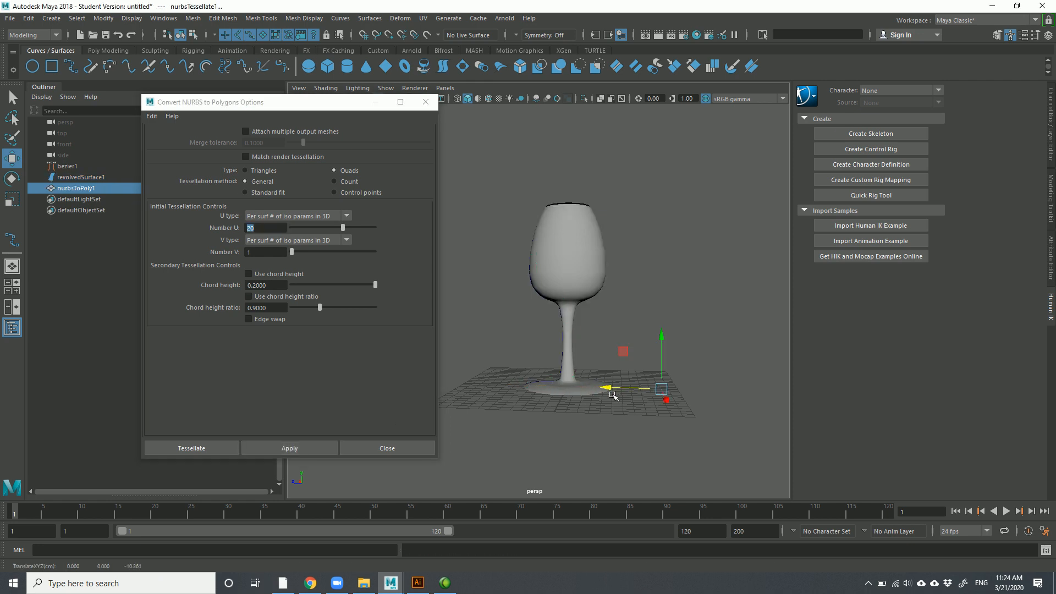
pyautogui.press('Delete')
# Raise Number V to 9, convert again, move the mesh aside and delete it
pyautogui.click(312, 252)
pyautogui.click(587, 273)
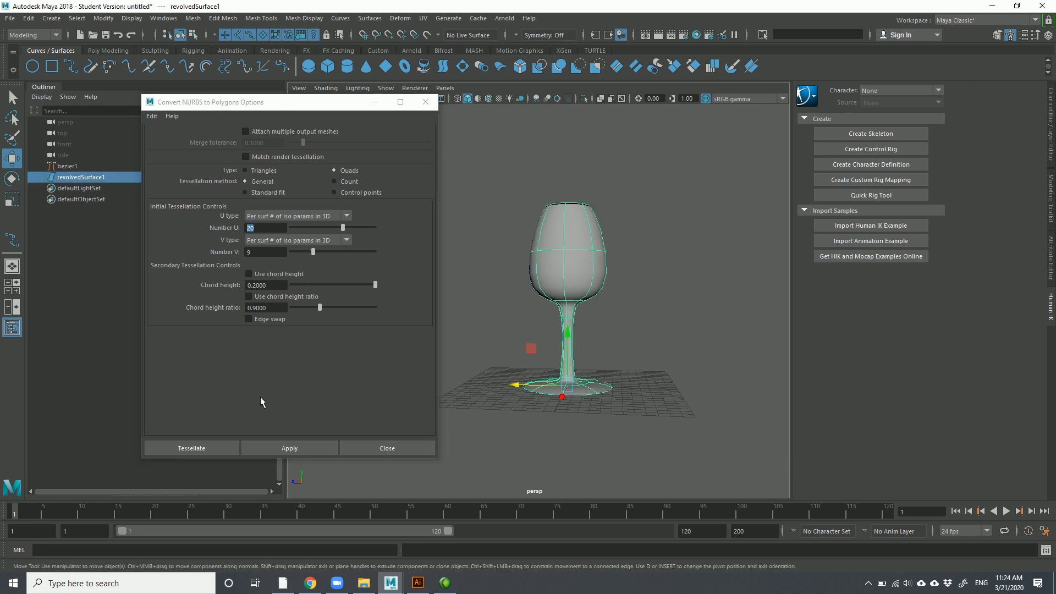
pyautogui.click(289, 449)
pyautogui.moveTo(535, 387); pyautogui.dragTo(700, 329)
pyautogui.press('Delete')
# Convert with Number U 50, inspect the goblet beside the original, then delete it
pyautogui.click(595, 266)
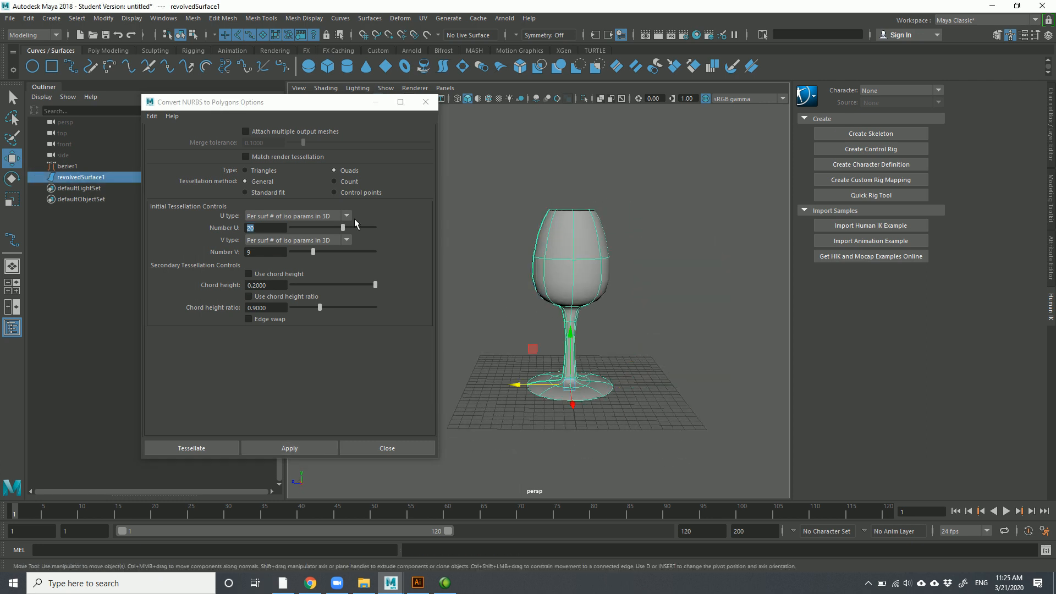
pyautogui.doubleClick(277, 232)
pyautogui.write('50')
pyautogui.click(639, 265)
pyautogui.click(579, 265)
pyautogui.click(306, 453)
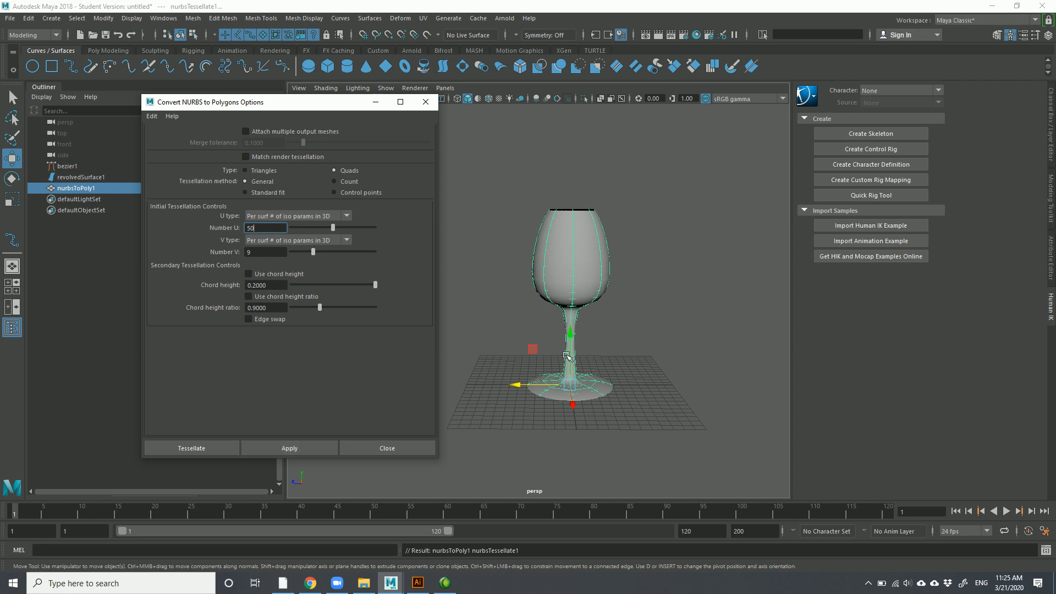
pyautogui.moveTo(516, 385); pyautogui.dragTo(671, 387)
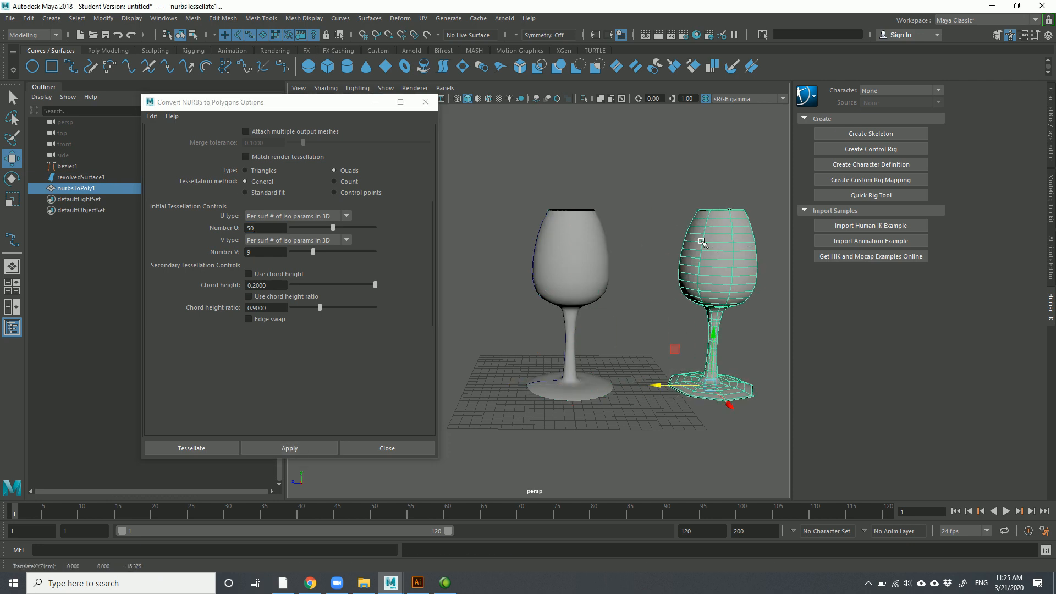
pyautogui.keyDown('alt'); pyautogui.moveTo(740, 242); pyautogui.dragTo(703, 236); pyautogui.keyUp('alt')
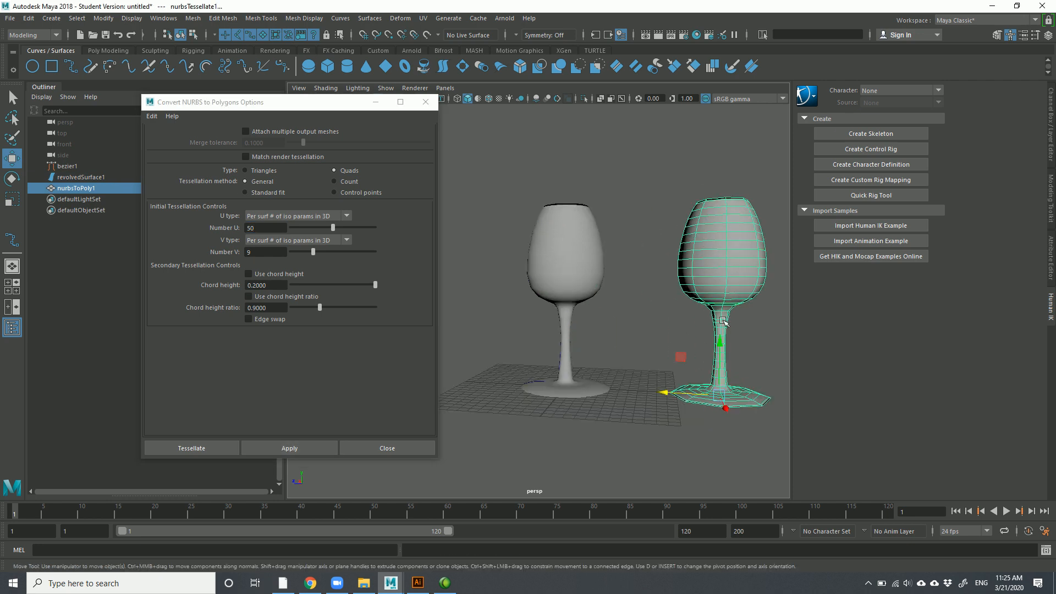
pyautogui.keyDown('alt'); pyautogui.moveTo(716, 274); pyautogui.dragTo(686, 348); pyautogui.keyUp('alt')
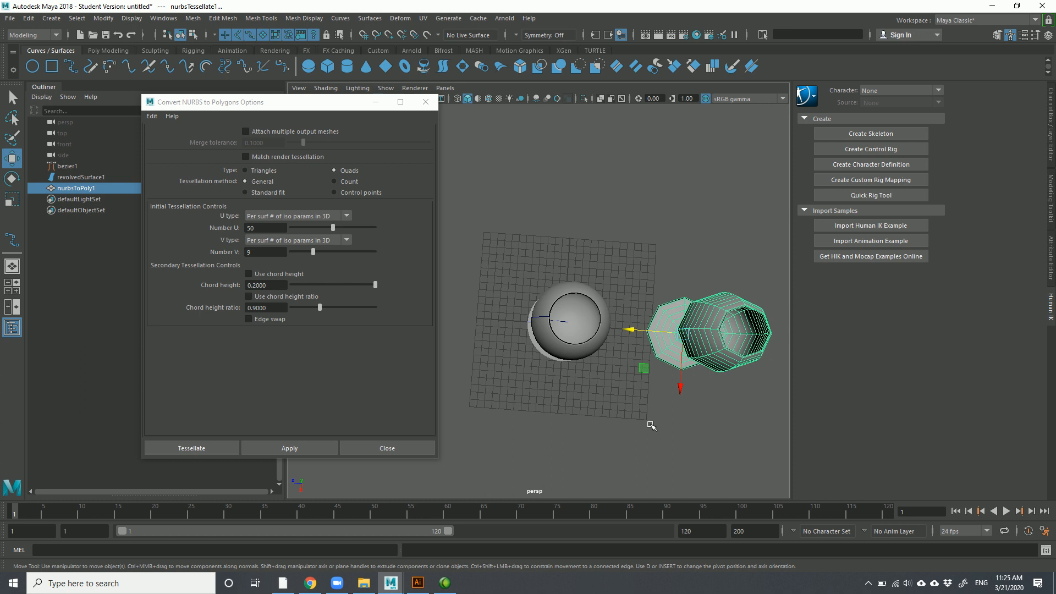
pyautogui.keyDown('alt'); pyautogui.moveTo(660, 414); pyautogui.dragTo(626, 390); pyautogui.keyUp('alt')
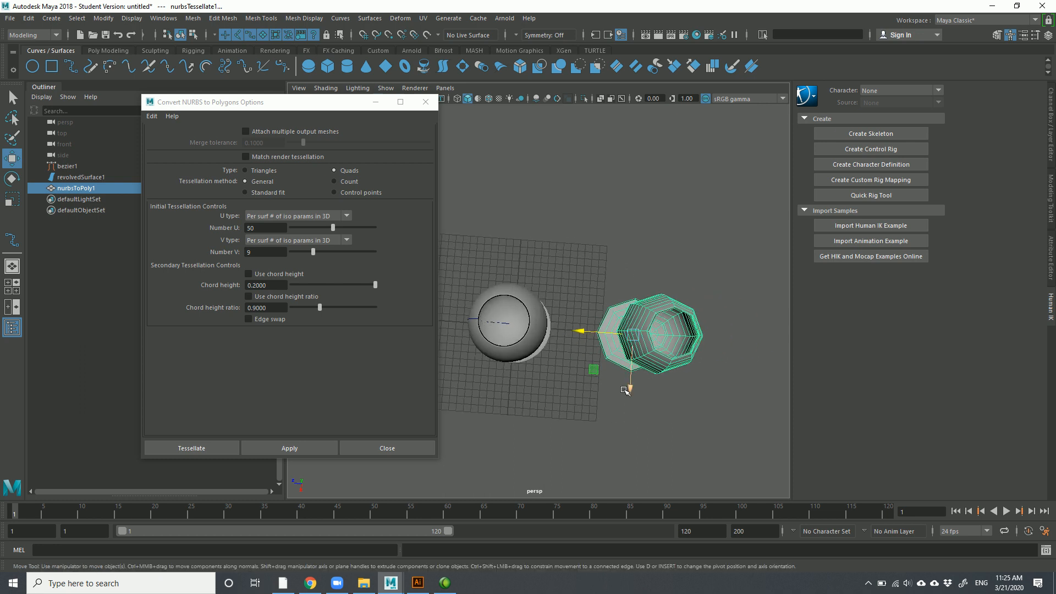
pyautogui.press('Delete')
# Convert the glass with Number V 21 and move the polygon goblet beside the original
pyautogui.moveTo(324, 252); pyautogui.dragTo(345, 253)
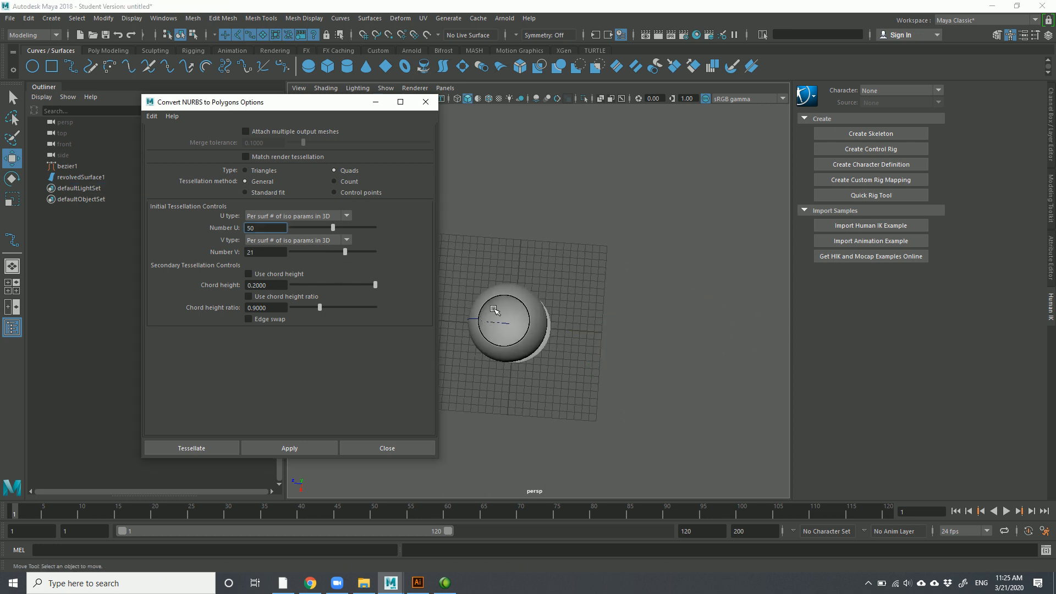
pyautogui.click(517, 331)
pyautogui.keyDown('alt'); pyautogui.moveTo(581, 322); pyautogui.dragTo(570, 350); pyautogui.keyUp('alt')
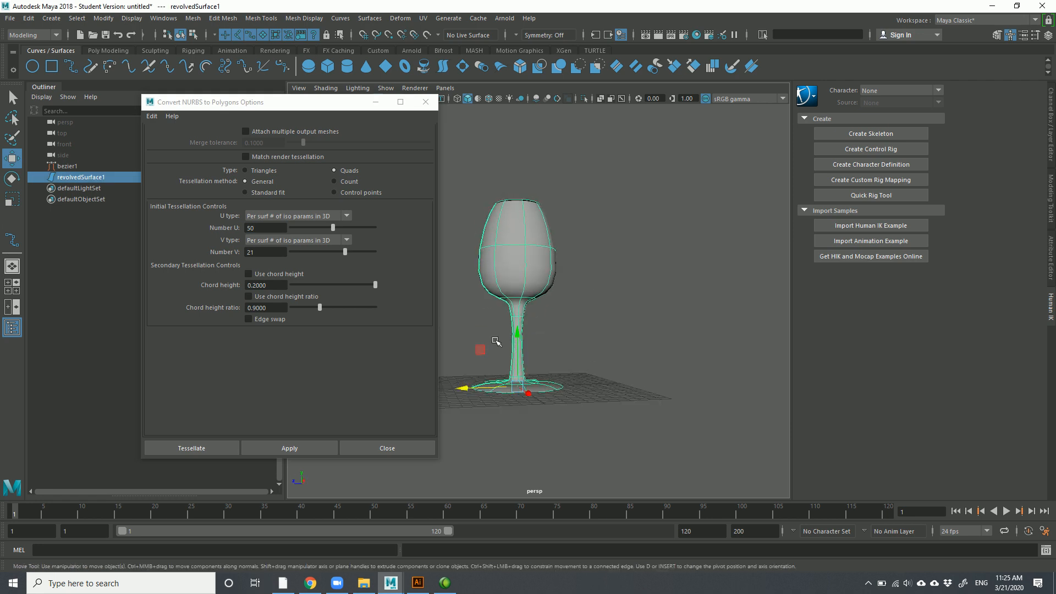
pyautogui.click(310, 457)
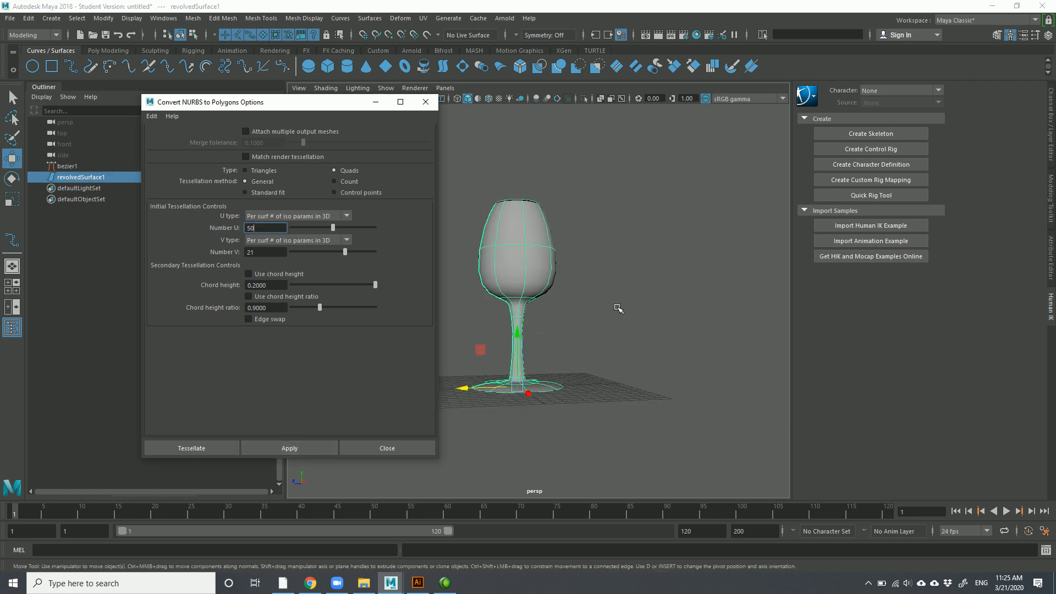
pyautogui.click(290, 449)
pyautogui.click(290, 449)
pyautogui.moveTo(461, 391); pyautogui.dragTo(584, 388)
pyautogui.moveTo(598, 329)
pyautogui.keyDown('alt'); pyautogui.mouseDown()
pyautogui.moveTo(544, 336)
pyautogui.moveTo(582, 332)
pyautogui.mouseUp(); pyautogui.keyUp('alt')
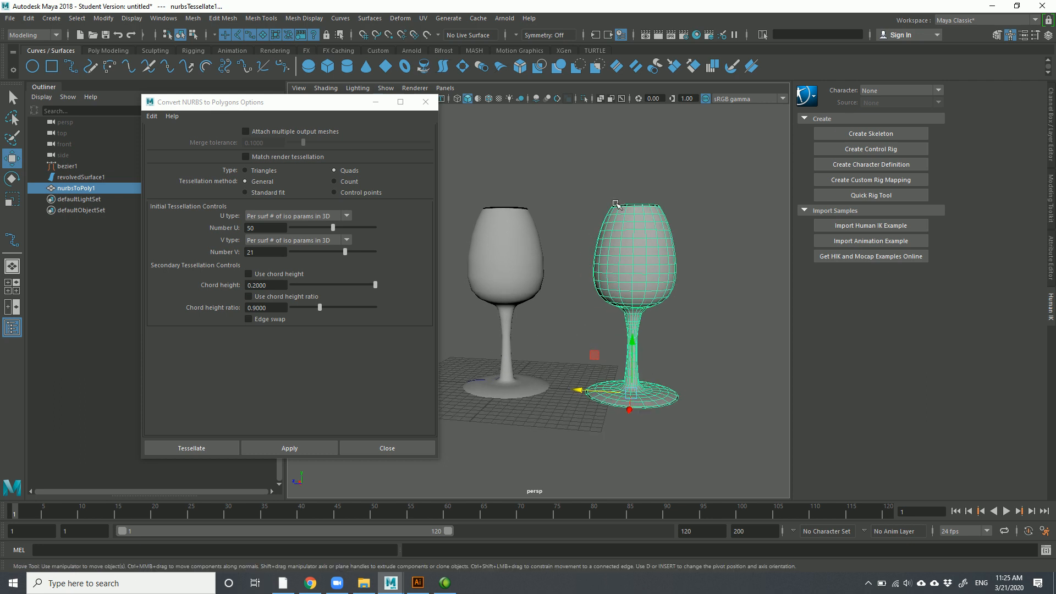
# Move the options window aside and adjust the selection of the polygon glass
pyautogui.moveTo(337, 107); pyautogui.dragTo(272, 104)
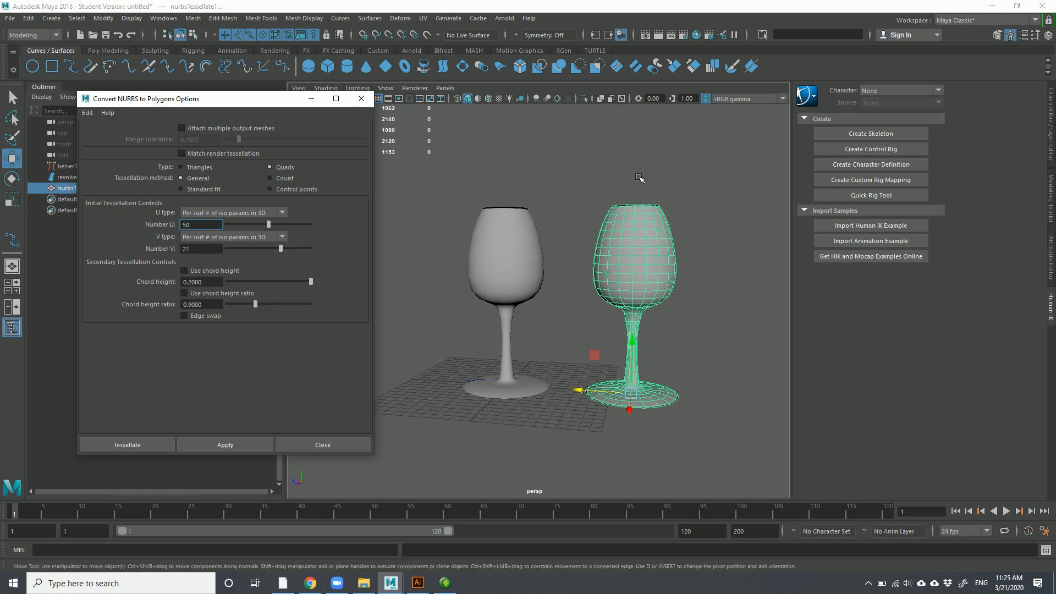
pyautogui.click(639, 183)
pyautogui.moveTo(566, 168); pyautogui.dragTo(688, 282)
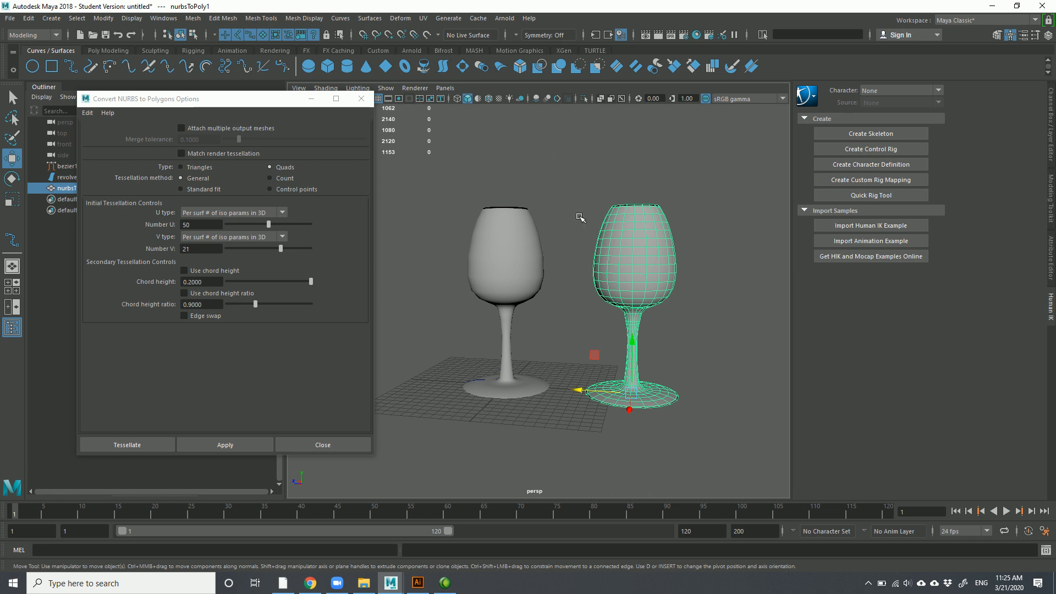
pyautogui.moveTo(726, 440); pyautogui.dragTo(452, 157)
pyautogui.click(580, 190)
pyautogui.click(723, 438)
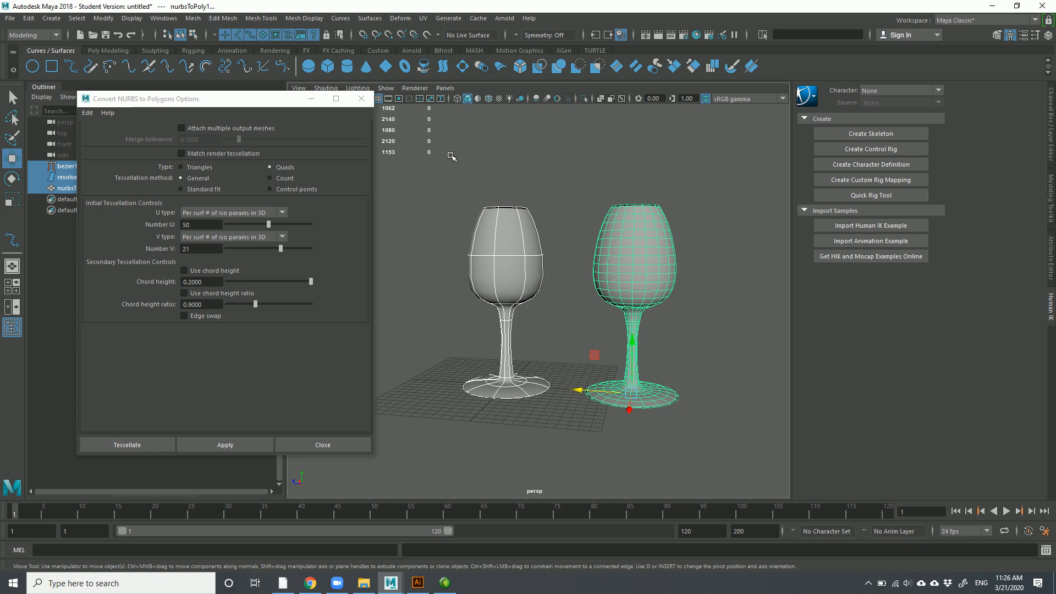
# Close the conversion options, delete both glasses, and return to Illustrator
pyautogui.click(361, 98)
pyautogui.moveTo(394, 165); pyautogui.dragTo(694, 434)
pyautogui.press('Delete')
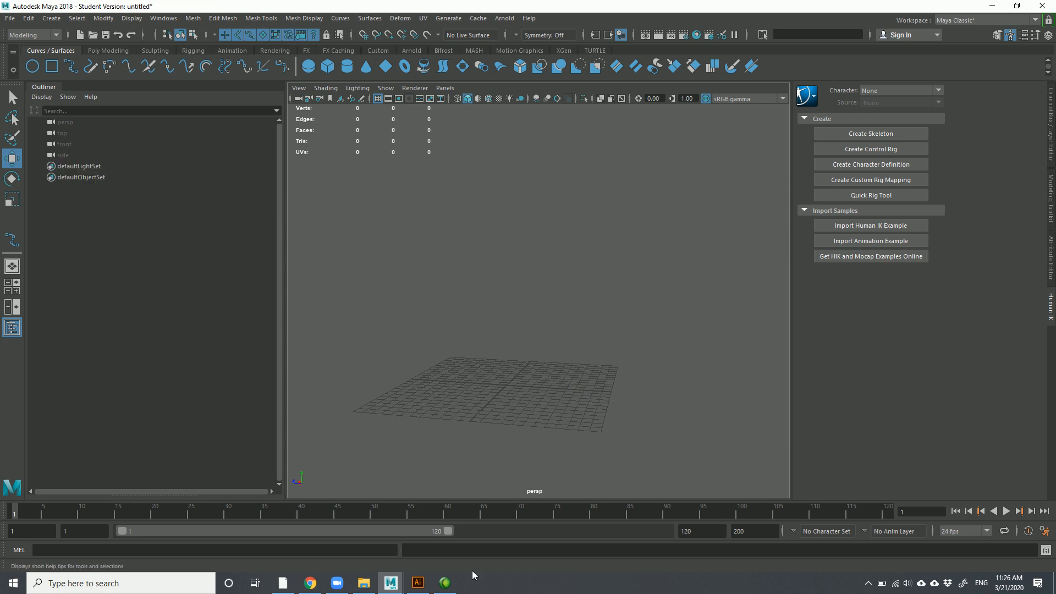
pyautogui.click(418, 583)
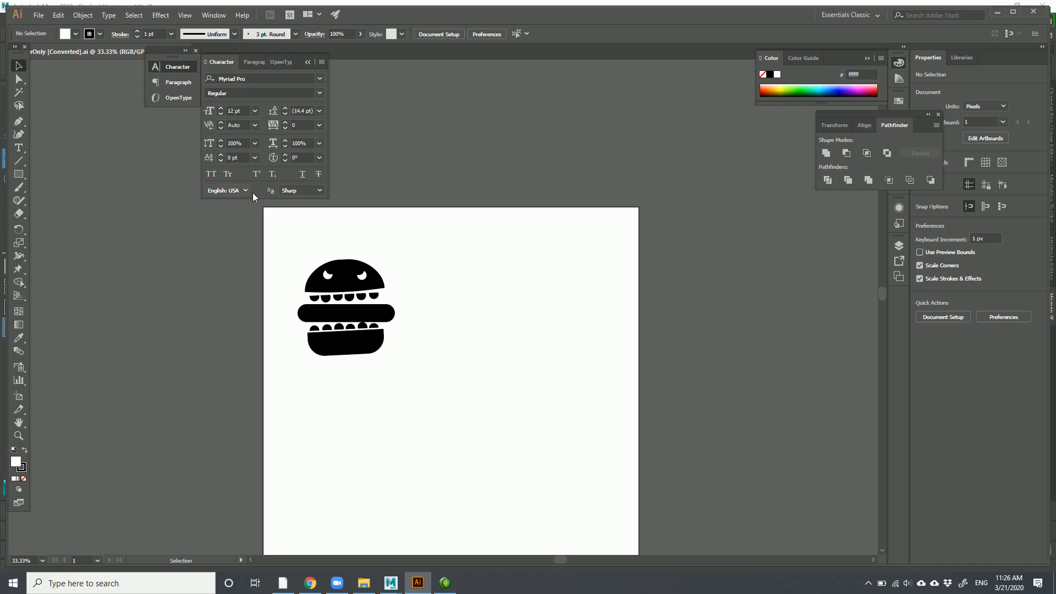
# Marquee-select the burger pieces, zoom in, and select them all again
pyautogui.click(338, 289)
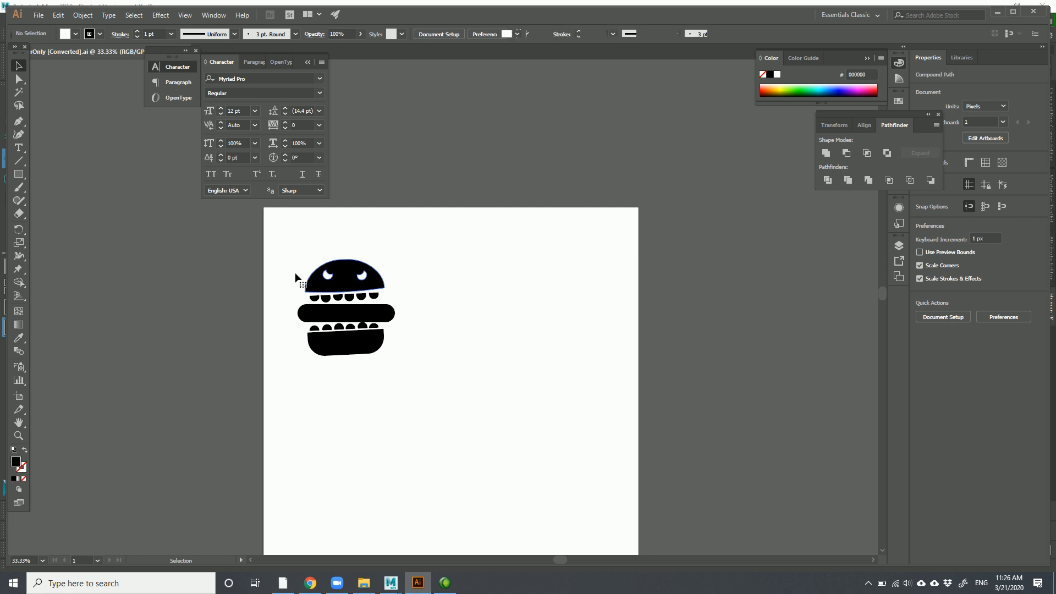
pyautogui.moveTo(273, 241); pyautogui.dragTo(433, 388)
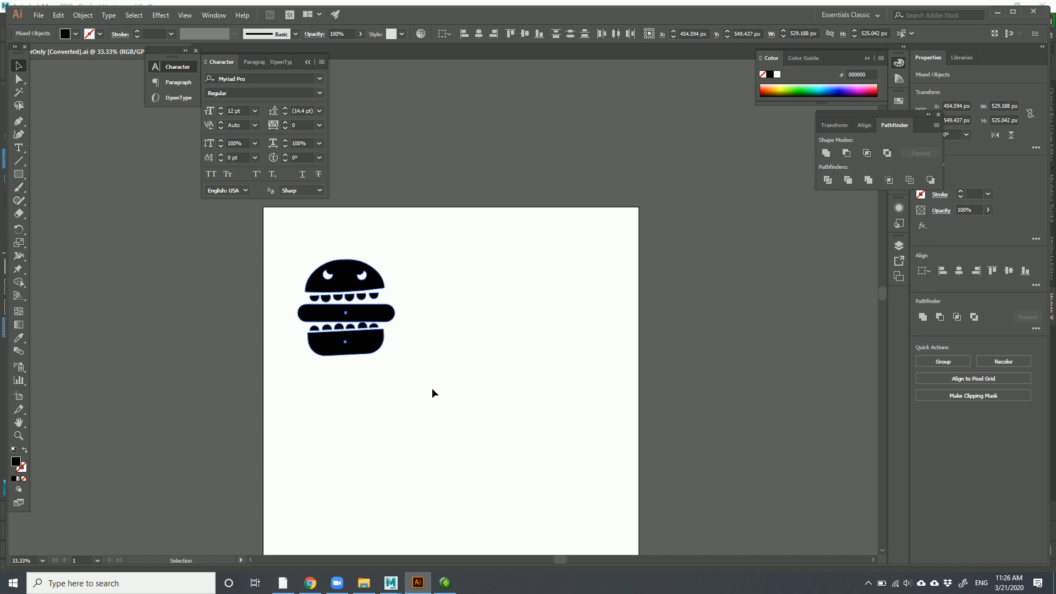
pyautogui.click(444, 337)
pyautogui.scroll(1, 360, 285)
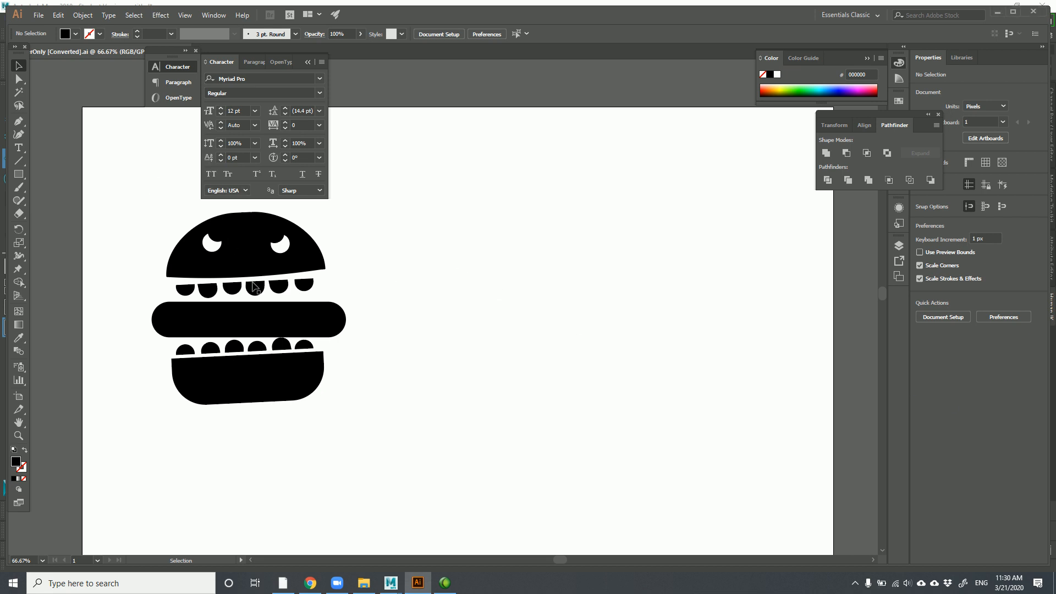
pyautogui.moveTo(437, 463); pyautogui.dragTo(154, 214)
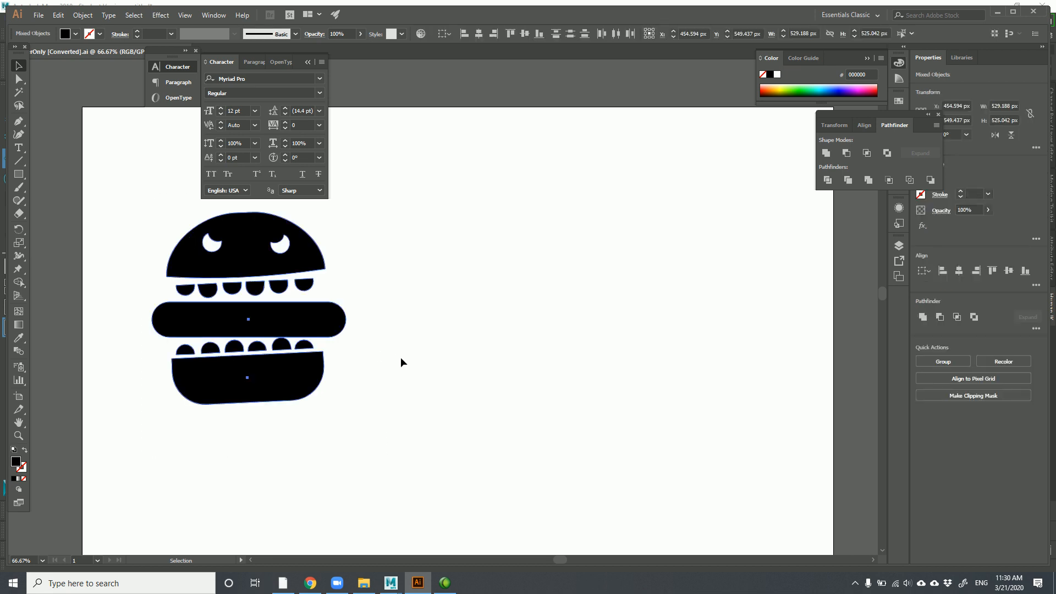
# Show the Layers panel, expand Layer 1, and test-select the upper-right tooth
pyautogui.click(899, 246)
pyautogui.click(790, 258)
pyautogui.click(542, 317)
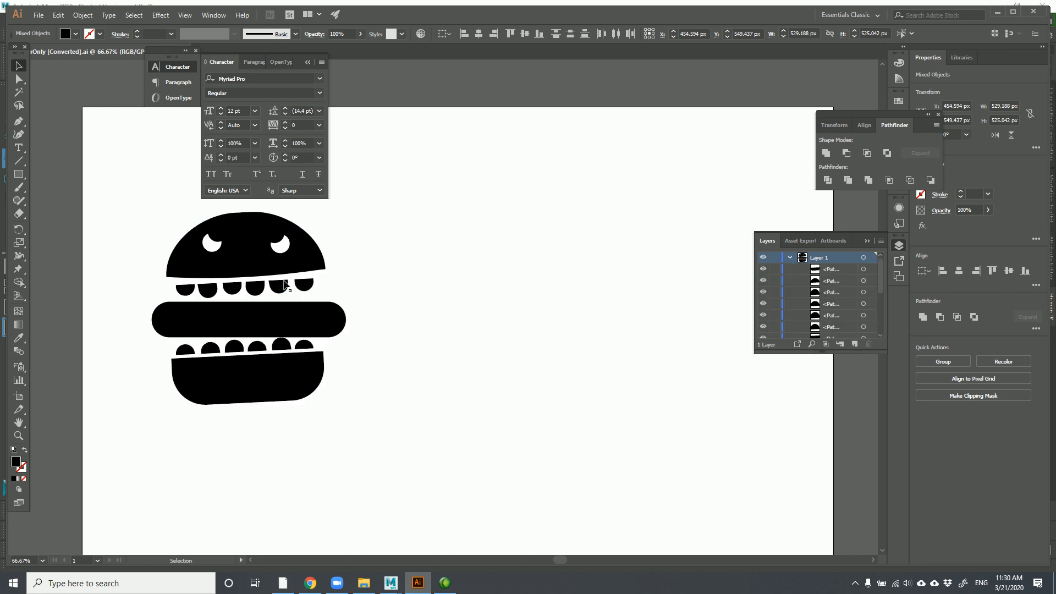
pyautogui.click(306, 286)
pyautogui.click(368, 298)
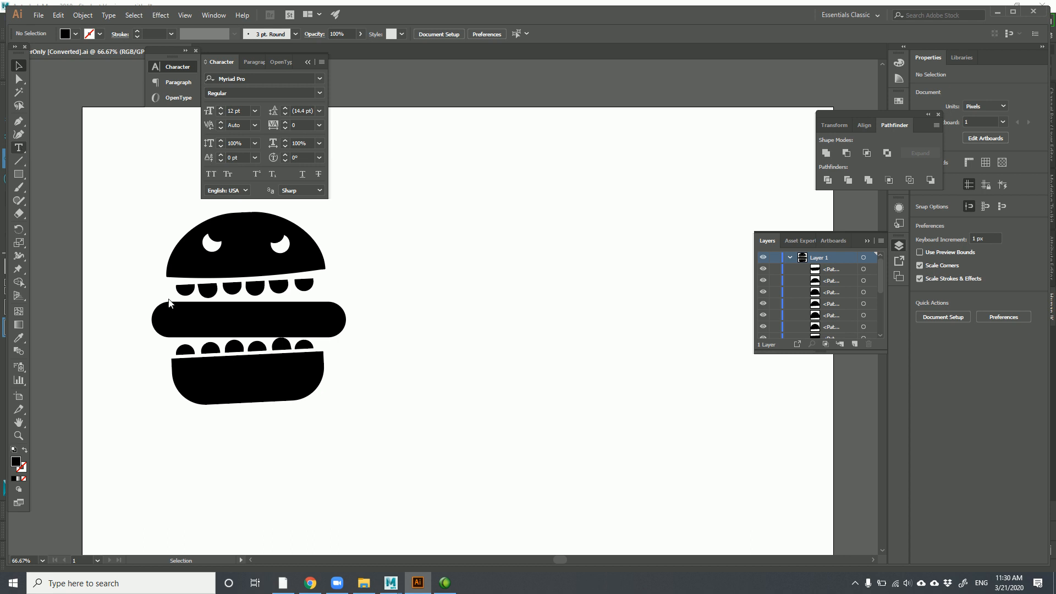
# Type 'BURGER THING' below the burger, then enlarge and position the text
pyautogui.press('t')
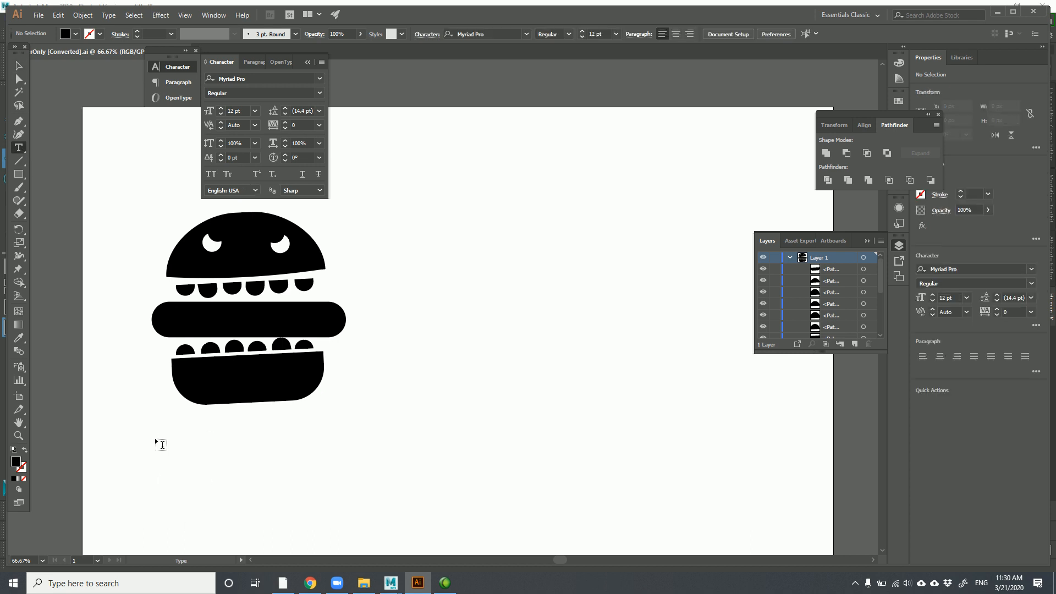
pyautogui.click(163, 445)
pyautogui.write('BU')
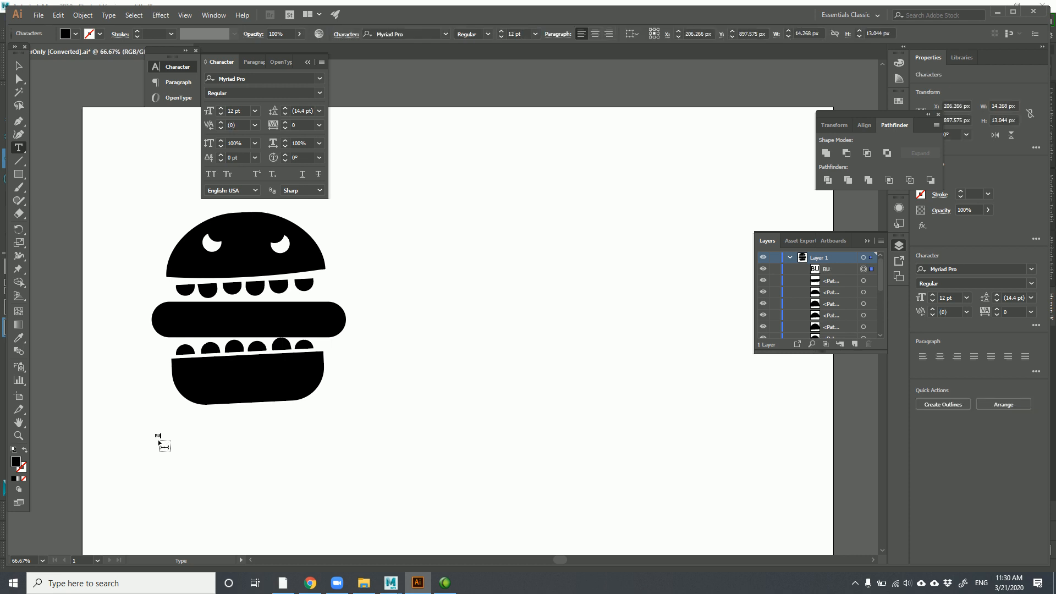
pyautogui.write('RGERT')
pyautogui.press('BackSpace')
pyautogui.write('THING')
pyautogui.click(18, 69)
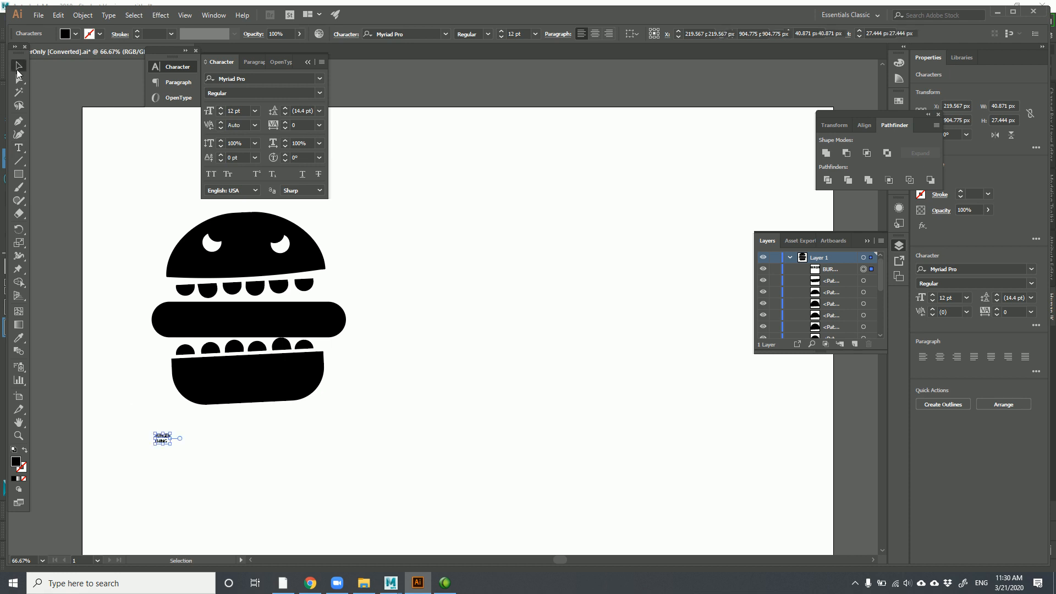
pyautogui.moveTo(171, 447); pyautogui.dragTo(341, 523)
pyautogui.moveTo(266, 468); pyautogui.dragTo(308, 456)
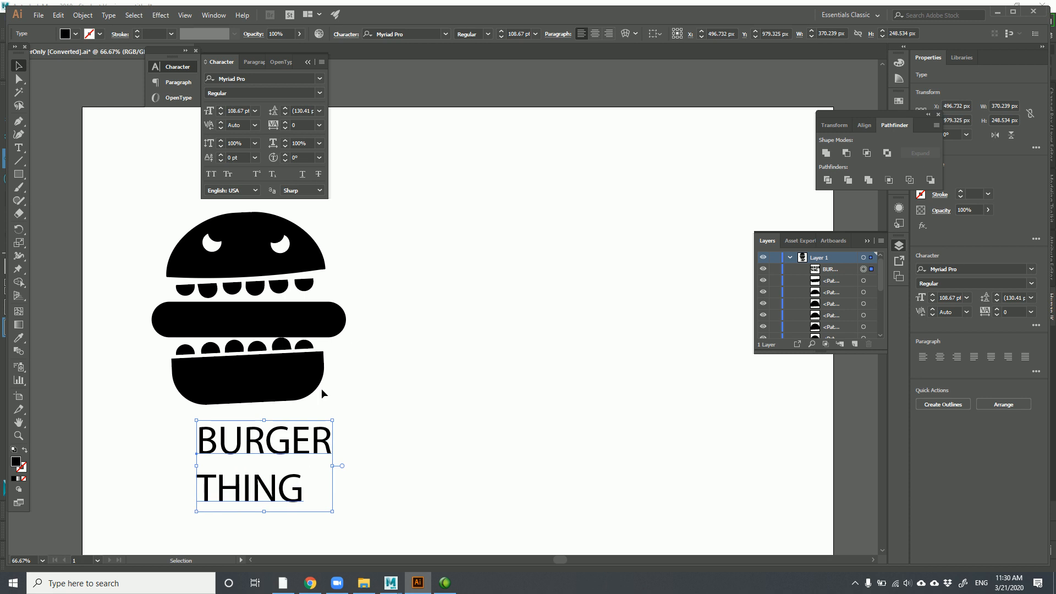
# Set the title's font to Impact and scale it up beneath the burger
pyautogui.click(258, 79)
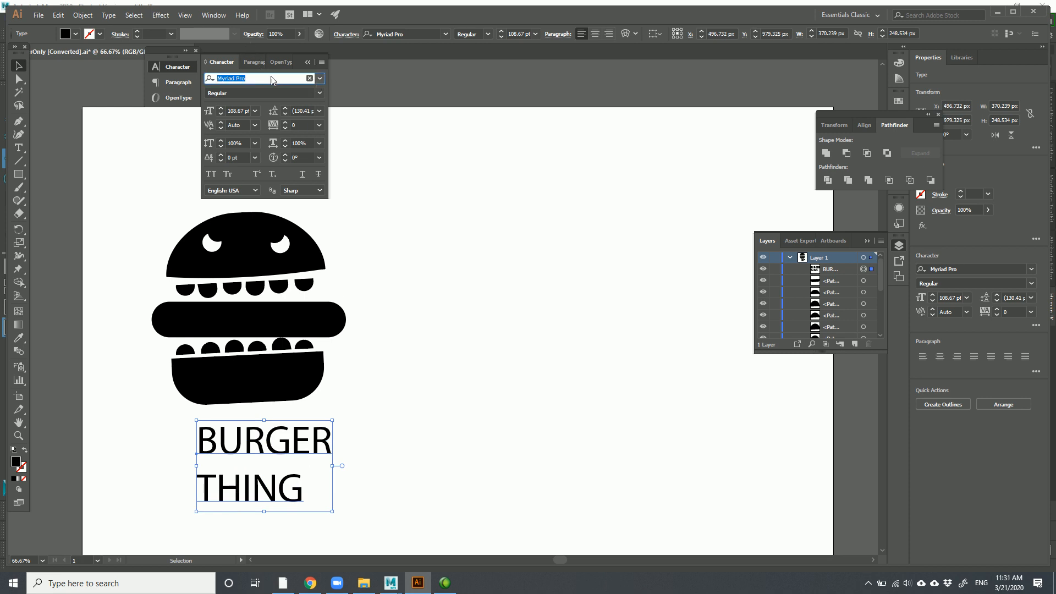
pyautogui.click(320, 79)
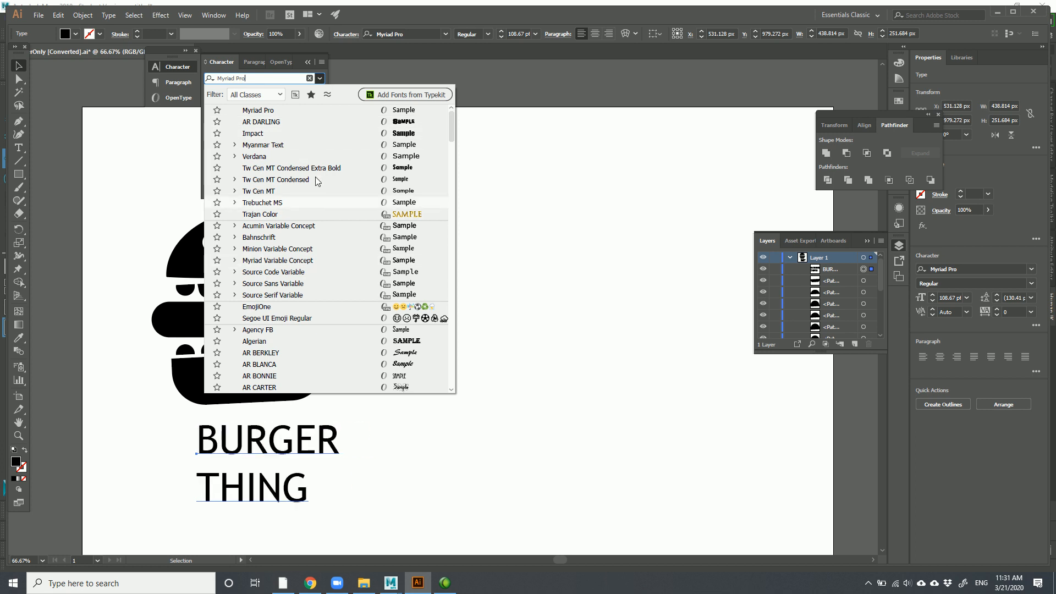
pyautogui.click(259, 79)
pyautogui.write('Impact')
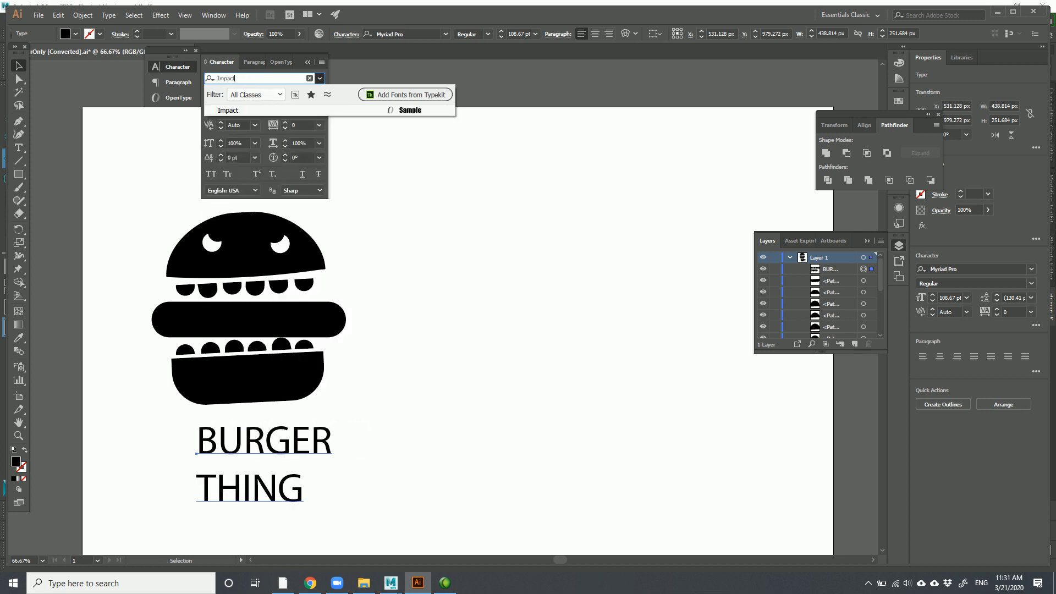
pyautogui.press('Return')
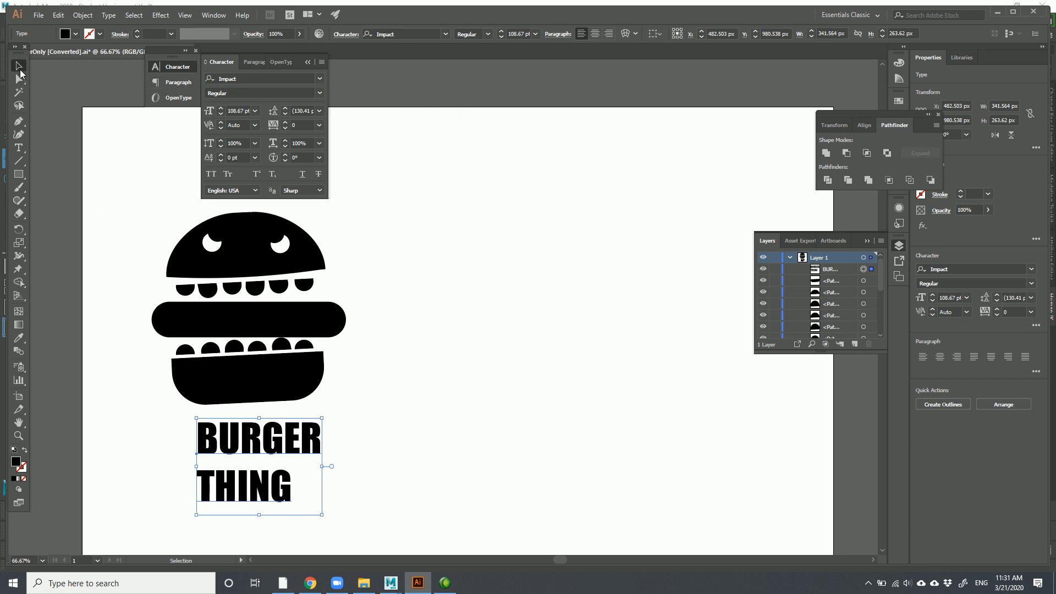
pyautogui.moveTo(322, 418); pyautogui.dragTo(398, 360)
pyautogui.moveTo(312, 390); pyautogui.dragTo(275, 455)
pyautogui.press('space')
pyautogui.moveTo(290, 415); pyautogui.dragTo(297, 363)
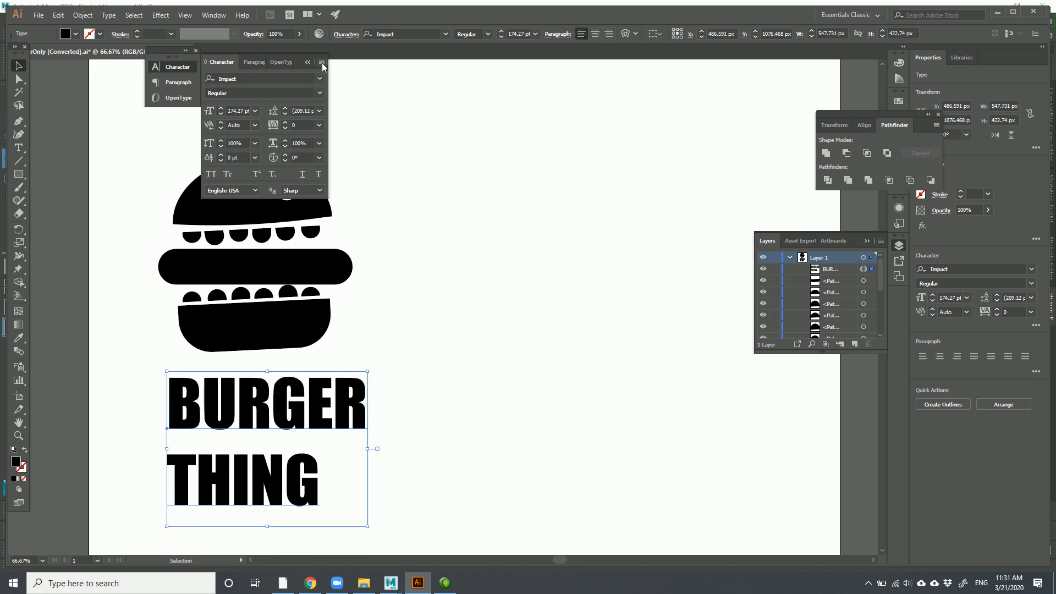
# Center-align the title under the burger and select the U in BURGER
pyautogui.click(253, 62)
pyautogui.click(229, 80)
pyautogui.moveTo(204, 416); pyautogui.dragTo(300, 417)
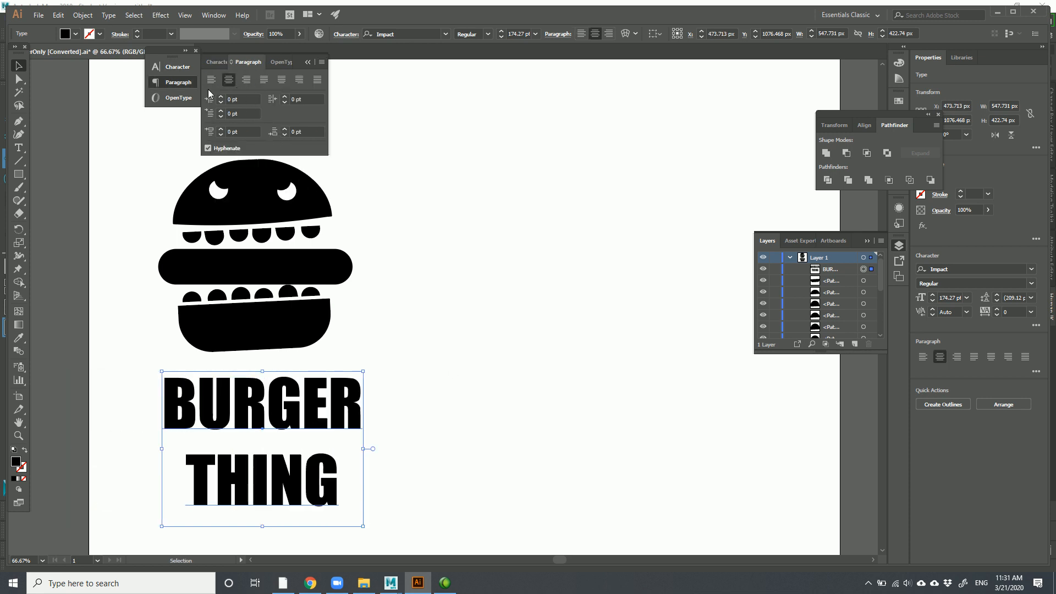
pyautogui.doubleClick(214, 407)
pyautogui.moveTo(204, 407); pyautogui.dragTo(234, 407)
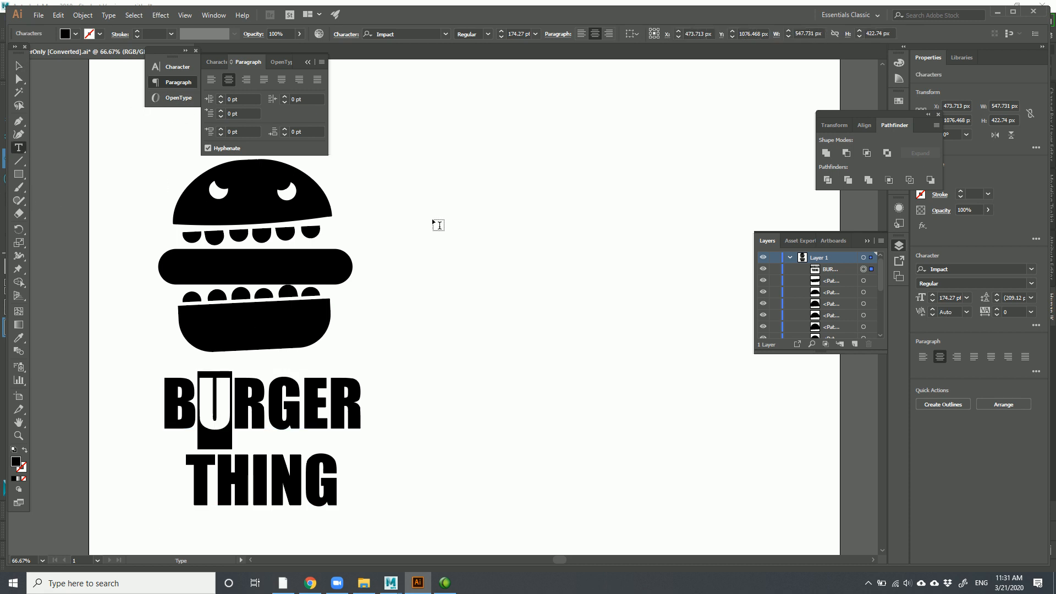
# In the character settings, tilt the U of BURGER to 4°
pyautogui.click(218, 61)
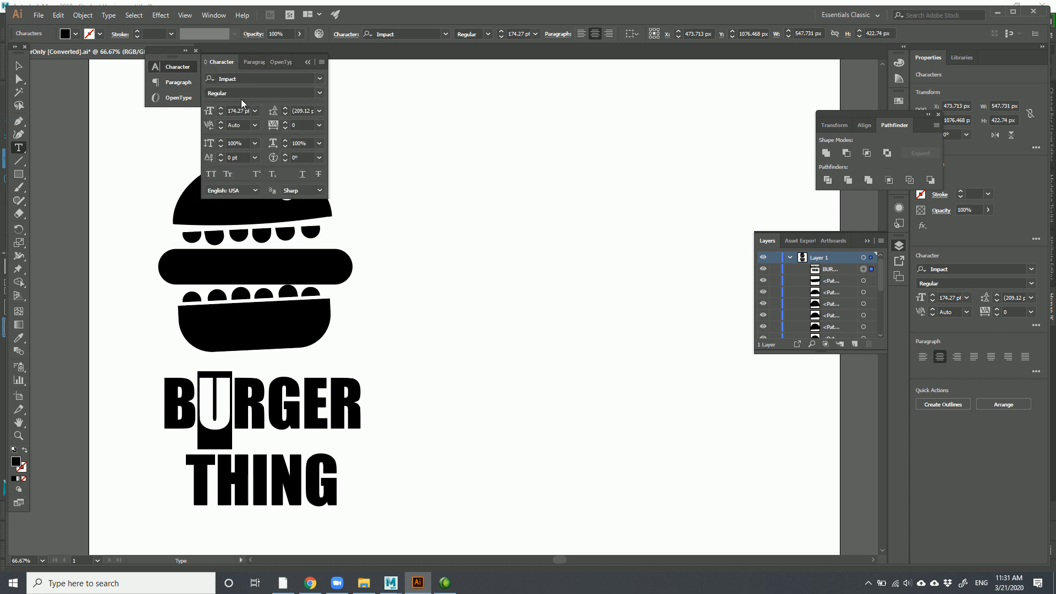
pyautogui.click(285, 155)
pyautogui.click(285, 155)
pyautogui.click(285, 156)
pyautogui.click(285, 155)
# Set the G's horizontal scale to 97% after trying 91% and 87%
pyautogui.moveTo(269, 397); pyautogui.dragTo(292, 401)
pyautogui.click(284, 146)
pyautogui.click(285, 146)
pyautogui.click(284, 146)
pyautogui.click(285, 146)
pyautogui.click(285, 146)
pyautogui.click(284, 146)
pyautogui.click(284, 146)
pyautogui.click(285, 147)
pyautogui.click(285, 147)
pyautogui.click(285, 147)
pyautogui.click(286, 146)
pyautogui.click(286, 146)
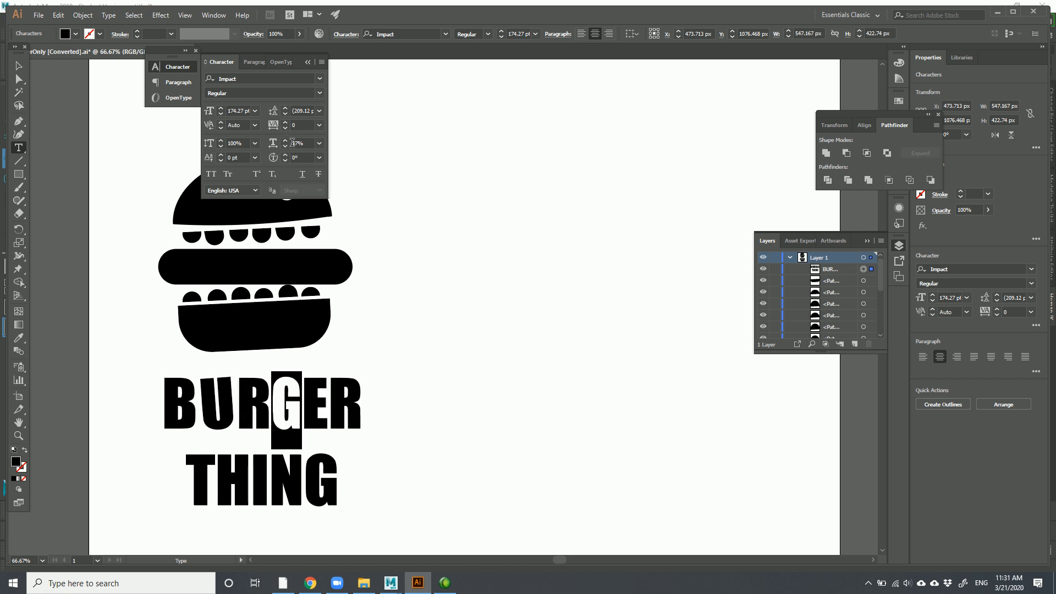
pyautogui.click(286, 140)
pyautogui.click(286, 140)
pyautogui.click(285, 140)
pyautogui.click(285, 140)
pyautogui.click(285, 140)
pyautogui.click(285, 140)
pyautogui.click(286, 140)
pyautogui.click(285, 141)
pyautogui.click(286, 140)
pyautogui.click(286, 155)
# Rotate the G of BURGER to -3°
pyautogui.click(286, 155)
pyautogui.click(286, 155)
pyautogui.click(286, 155)
pyautogui.click(286, 160)
pyautogui.click(285, 160)
pyautogui.click(286, 160)
pyautogui.click(285, 160)
pyautogui.click(285, 160)
pyautogui.click(286, 160)
pyautogui.click(286, 160)
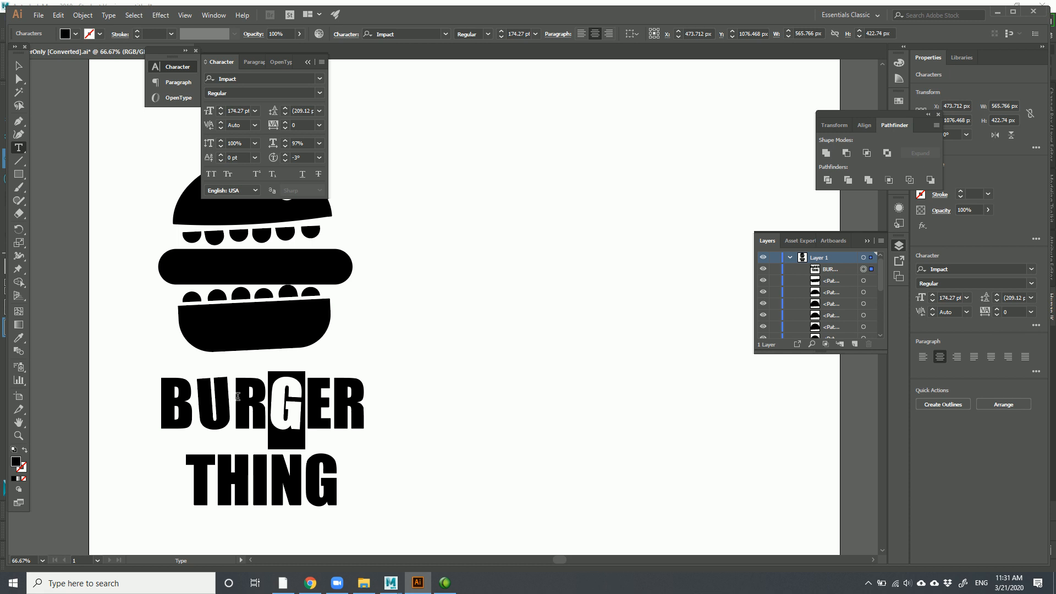
# Drop the middle R of BURGER to a -7 pt baseline shift
pyautogui.moveTo(237, 398); pyautogui.dragTo(269, 398)
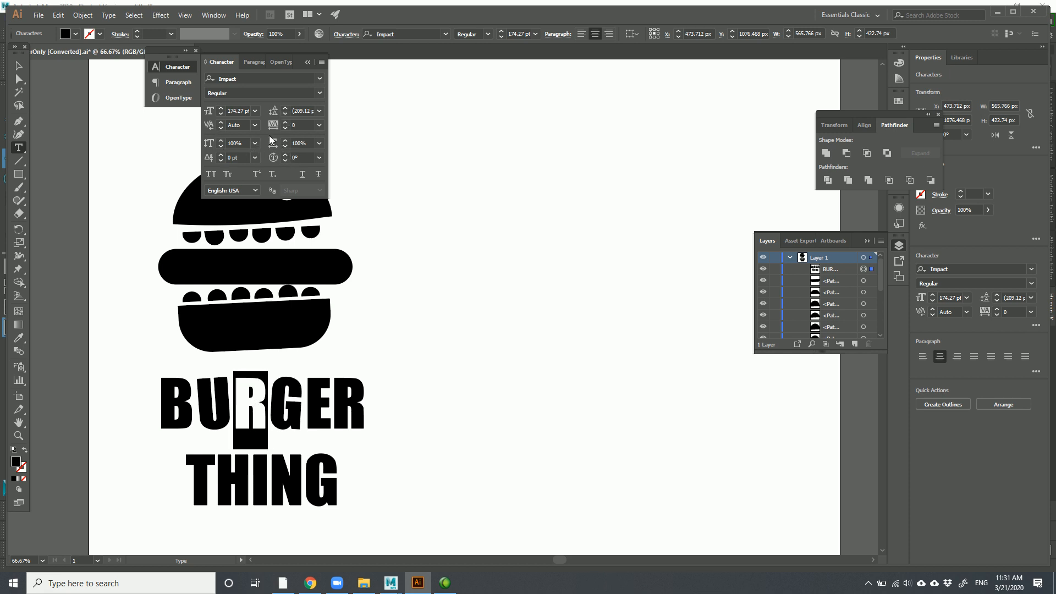
pyautogui.click(221, 160)
pyautogui.click(221, 160)
pyautogui.click(220, 161)
pyautogui.click(220, 161)
pyautogui.click(220, 161)
pyautogui.click(221, 160)
pyautogui.click(221, 160)
# Rotate the last R of BURGER to -5°
pyautogui.moveTo(334, 410); pyautogui.dragTo(376, 413)
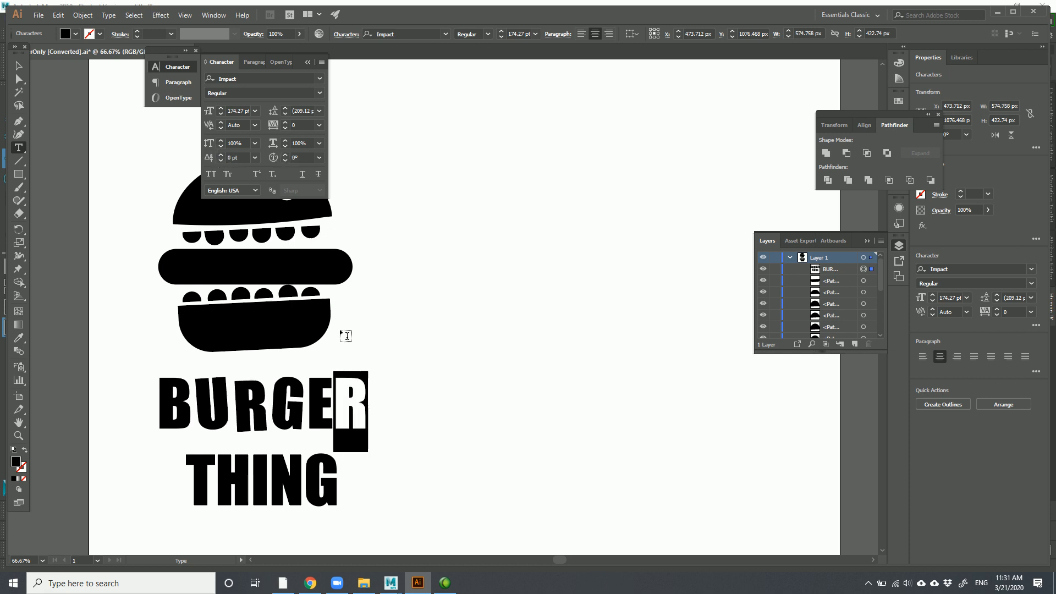
pyautogui.click(285, 155)
pyautogui.click(285, 155)
pyautogui.click(285, 155)
pyautogui.click(285, 155)
pyautogui.click(285, 156)
pyautogui.click(285, 161)
pyautogui.click(285, 160)
pyautogui.click(285, 161)
pyautogui.click(285, 161)
pyautogui.click(285, 160)
pyautogui.click(285, 160)
pyautogui.click(285, 161)
pyautogui.click(285, 160)
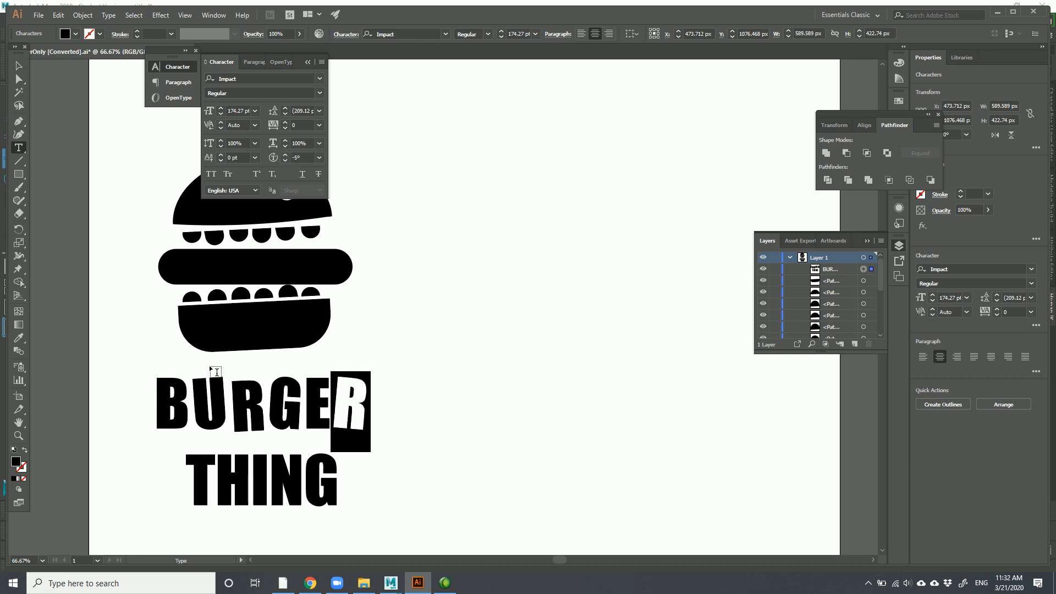
# Delete the stray placeholder text and nudge the title slightly right
pyautogui.click(165, 396)
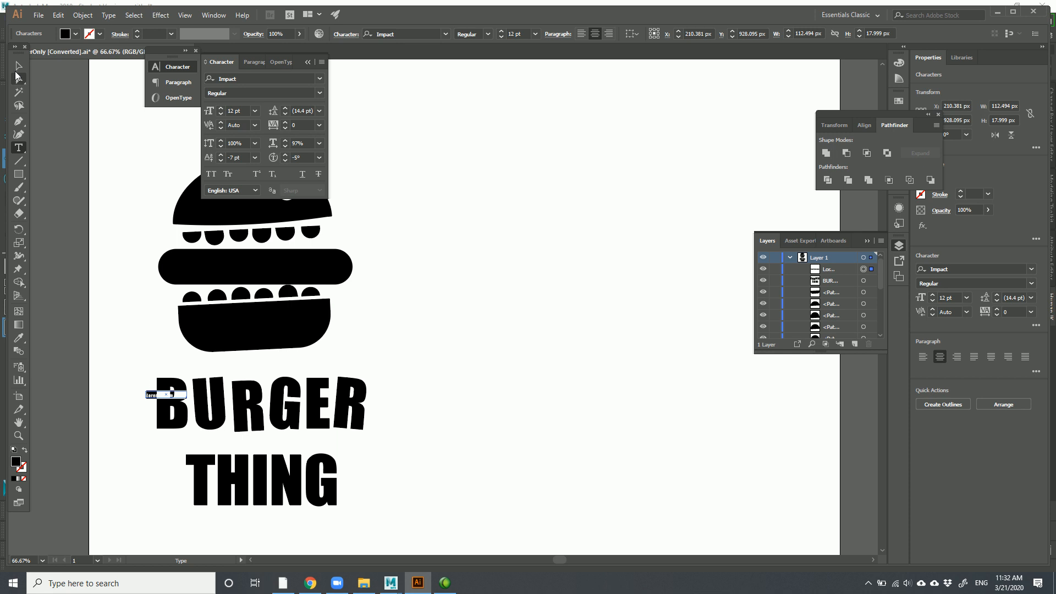
pyautogui.click(18, 65)
pyautogui.press('Delete')
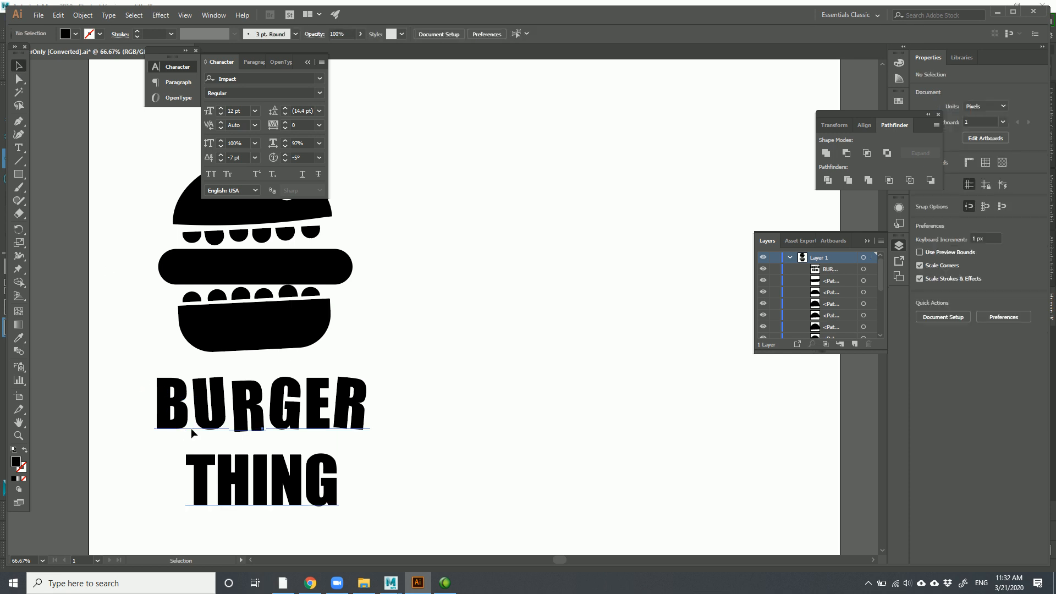
pyautogui.moveTo(183, 428); pyautogui.dragTo(203, 433)
# Tilt the B of BURGER to 4°
pyautogui.doubleClick(182, 415)
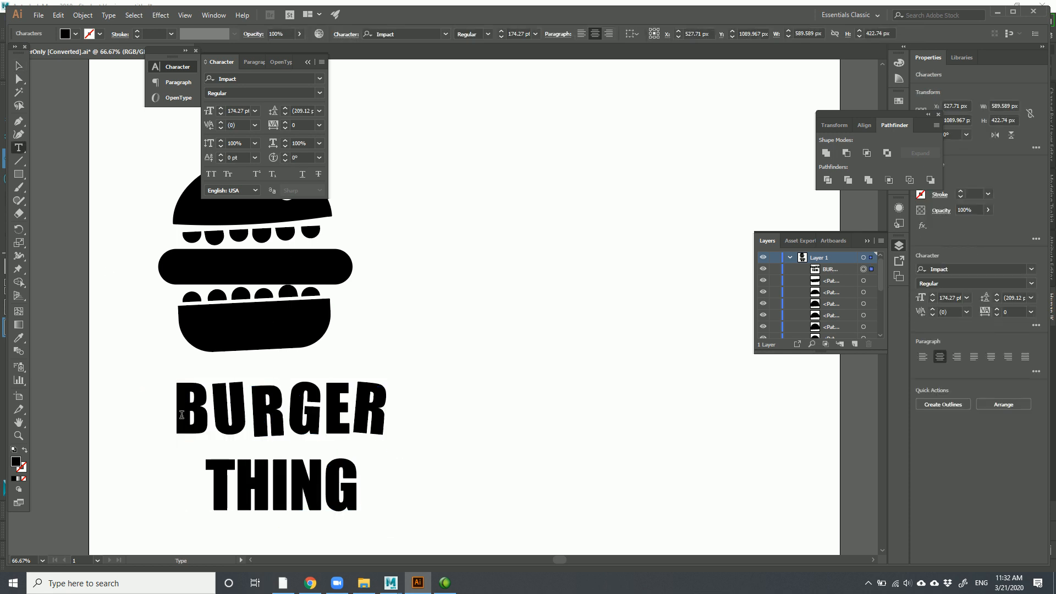
pyautogui.doubleClick(182, 415)
pyautogui.moveTo(211, 405); pyautogui.dragTo(185, 404)
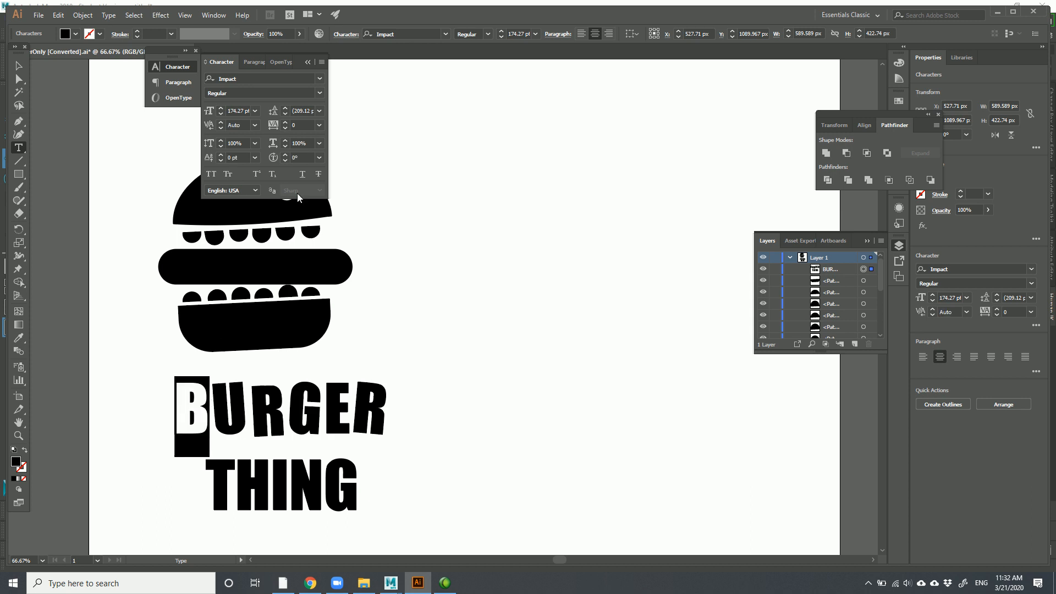
pyautogui.click(285, 155)
pyautogui.click(285, 155)
pyautogui.click(285, 155)
pyautogui.click(285, 155)
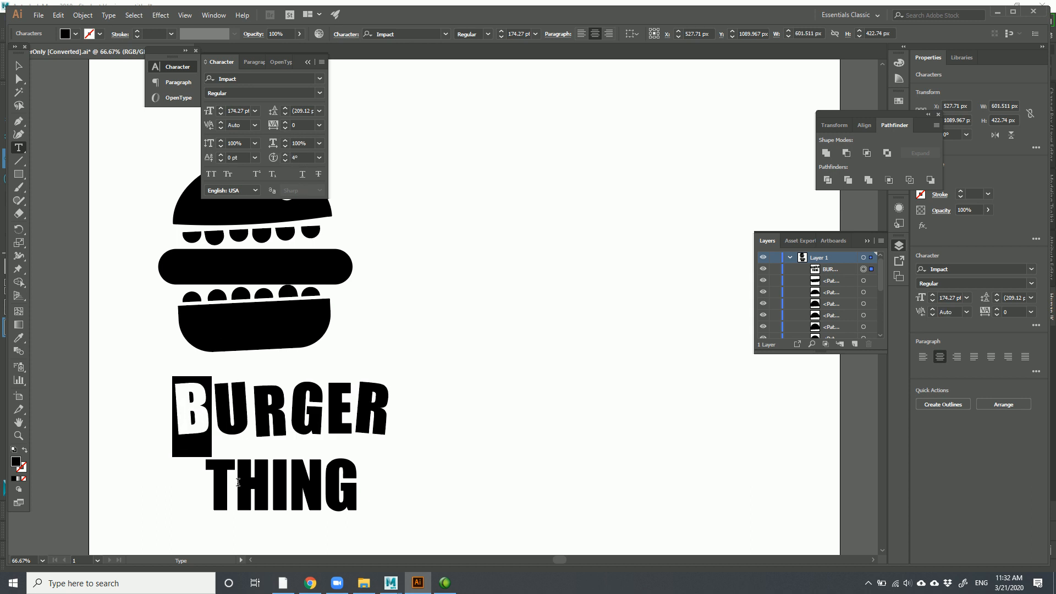
# Tilt the H in THING to 4°, leaving the N at 0°
pyautogui.moveTo(238, 483); pyautogui.dragTo(270, 484)
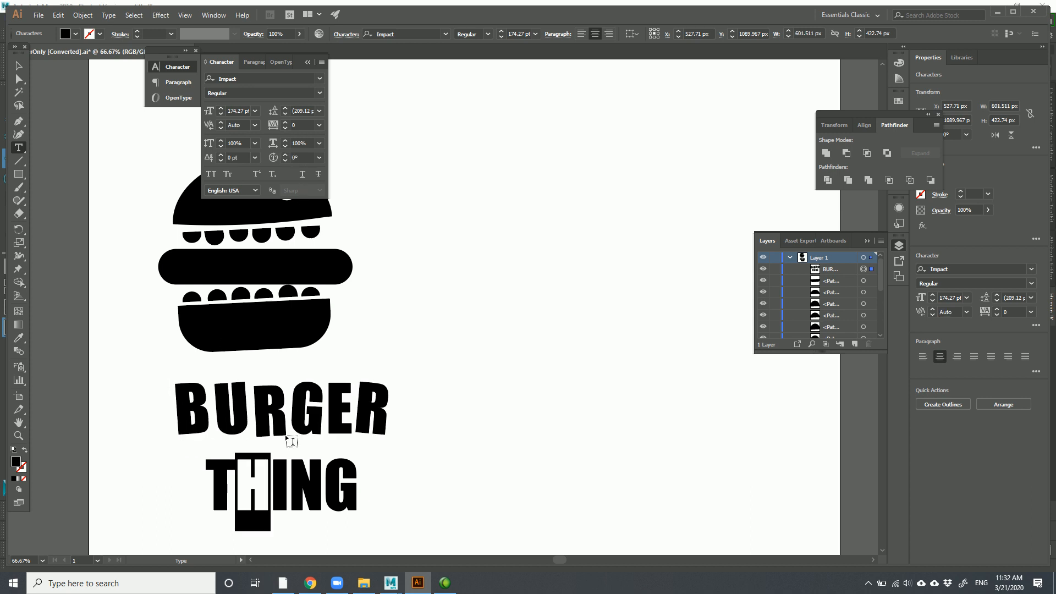
pyautogui.click(285, 155)
pyautogui.click(285, 155)
pyautogui.click(285, 155)
pyautogui.click(286, 155)
pyautogui.moveTo(305, 473); pyautogui.dragTo(329, 473)
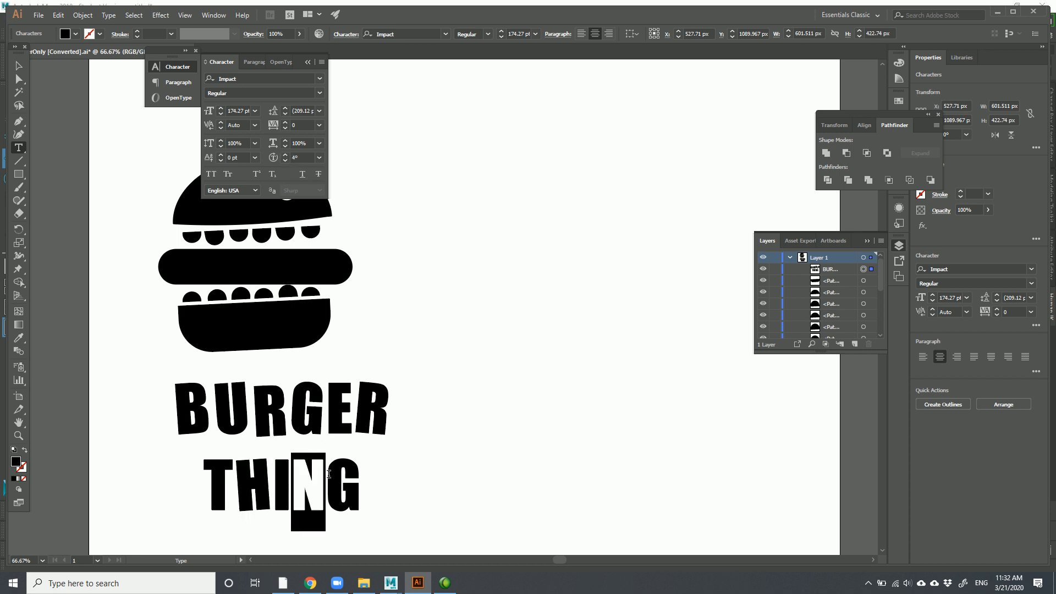
pyautogui.click(285, 156)
pyautogui.click(285, 156)
pyautogui.click(285, 157)
pyautogui.click(284, 162)
pyautogui.click(284, 162)
pyautogui.click(285, 161)
# Rotate the G in THING to 3°
pyautogui.moveTo(329, 474); pyautogui.dragTo(362, 478)
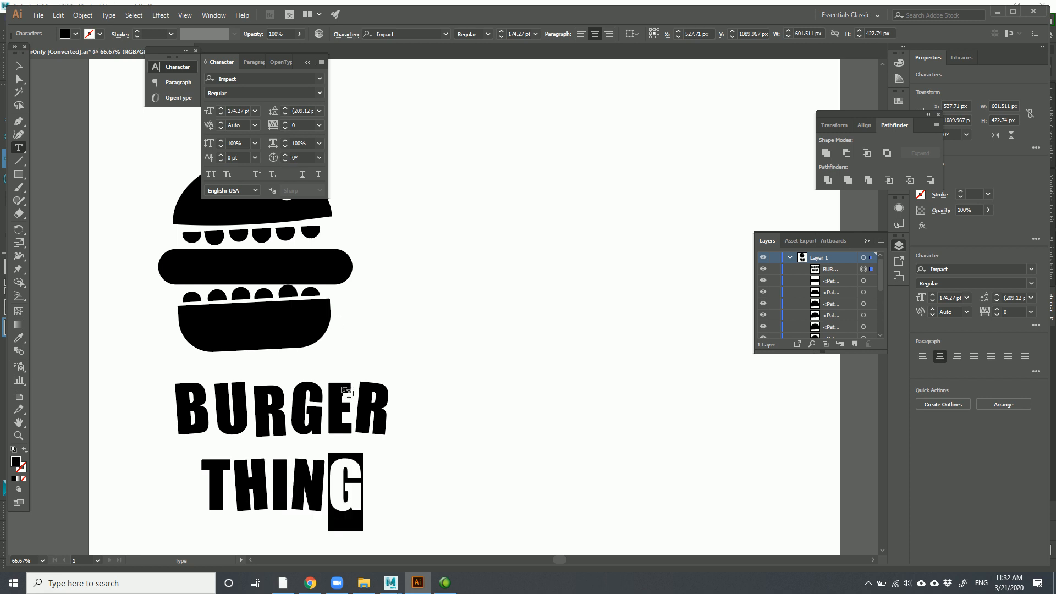
pyautogui.click(285, 155)
pyautogui.click(284, 154)
pyautogui.click(285, 154)
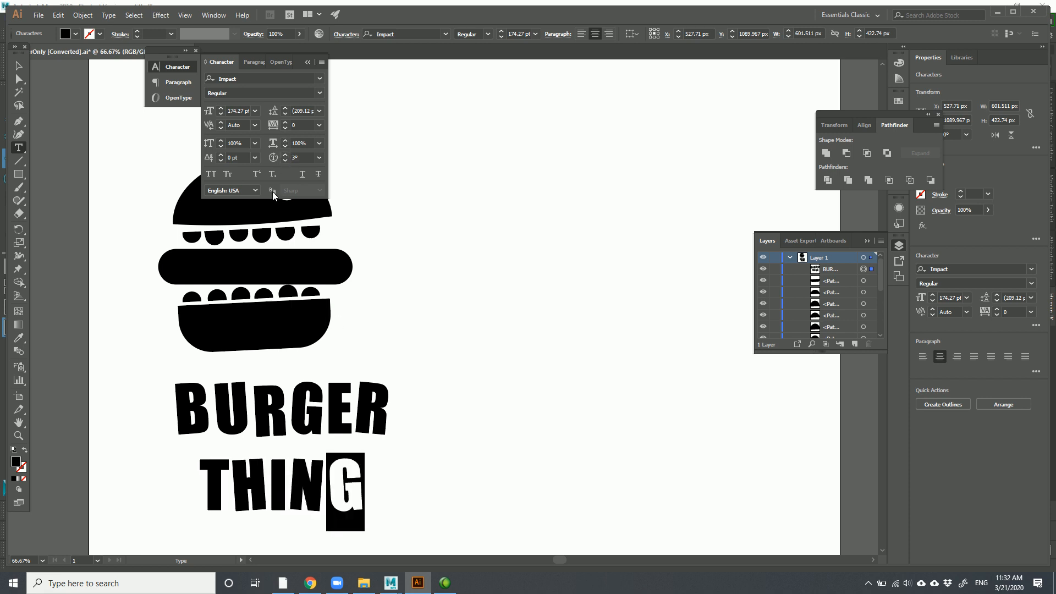
# Drag the BURGER THING title slightly left and deselect it
pyautogui.press('Escape')
pyautogui.click(462, 343)
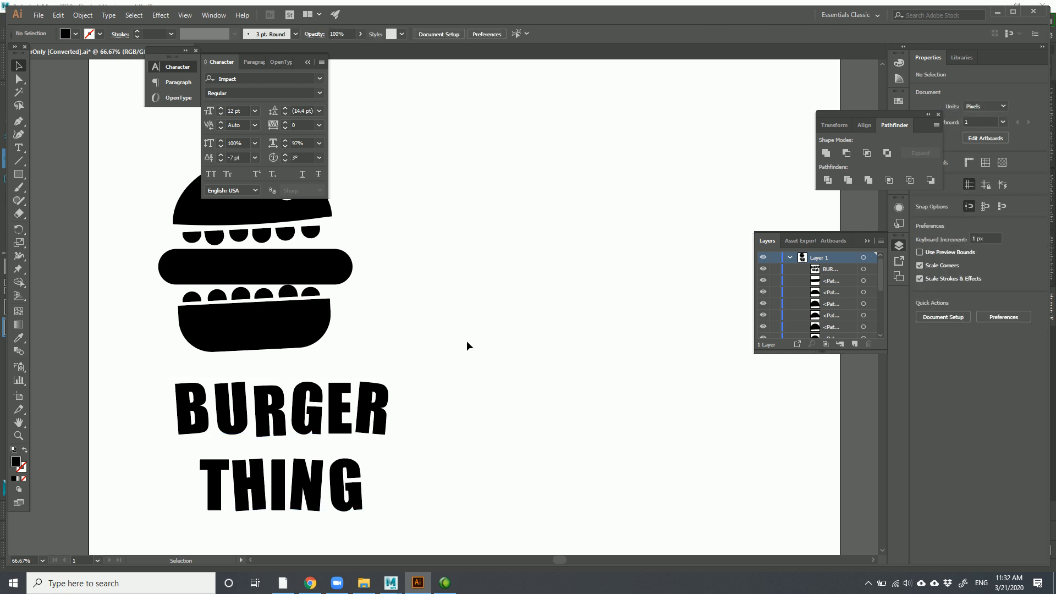
pyautogui.moveTo(306, 401); pyautogui.dragTo(283, 397)
pyautogui.click(399, 344)
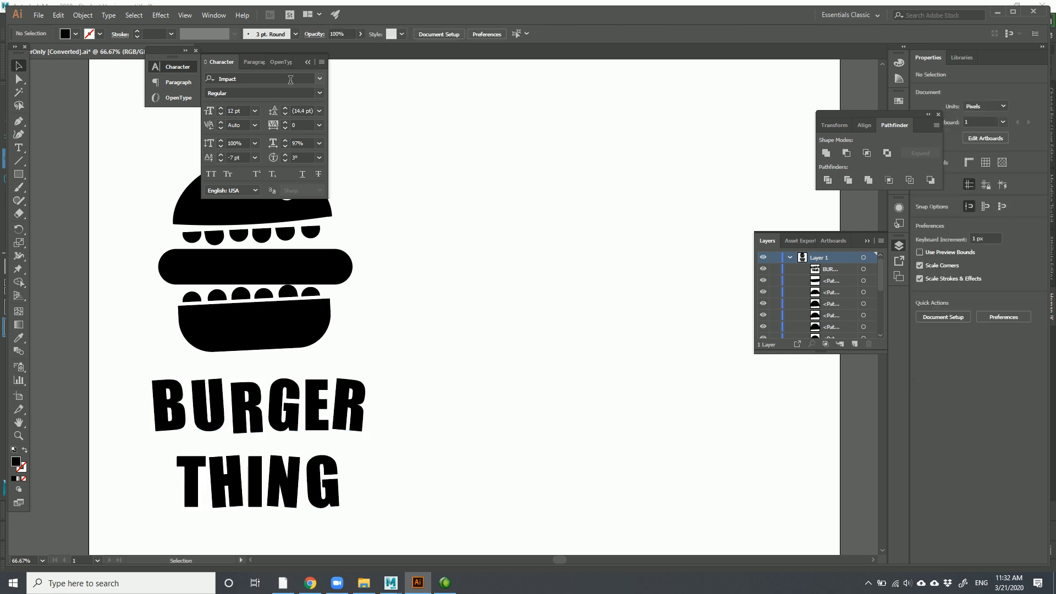
# Pan to the full logo and inspect the bun, patty and title objects
pyautogui.moveTo(397, 225); pyautogui.dragTo(605, 220)
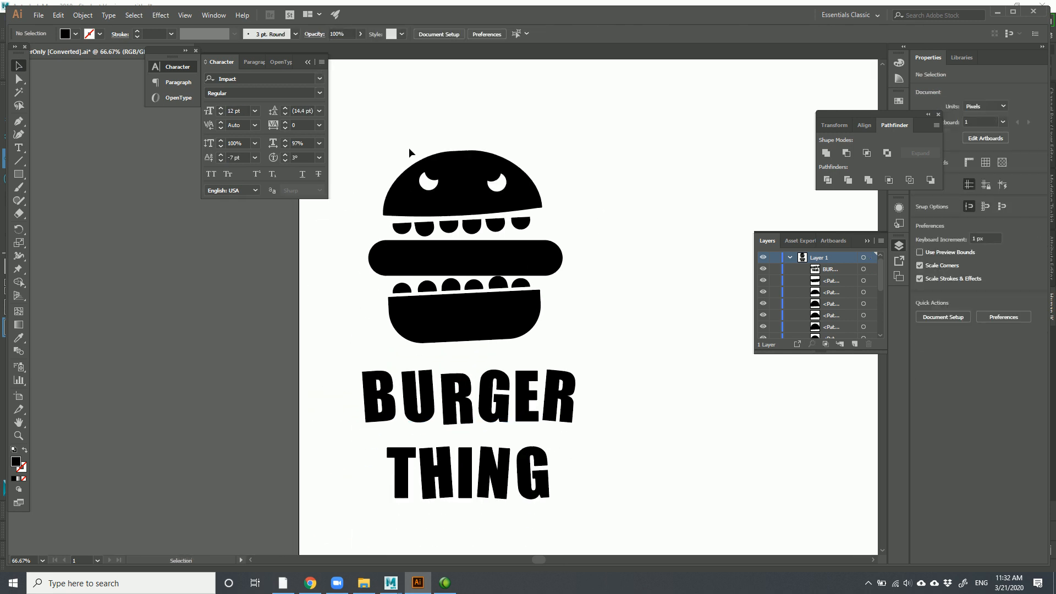
pyautogui.moveTo(333, 124); pyautogui.dragTo(672, 466)
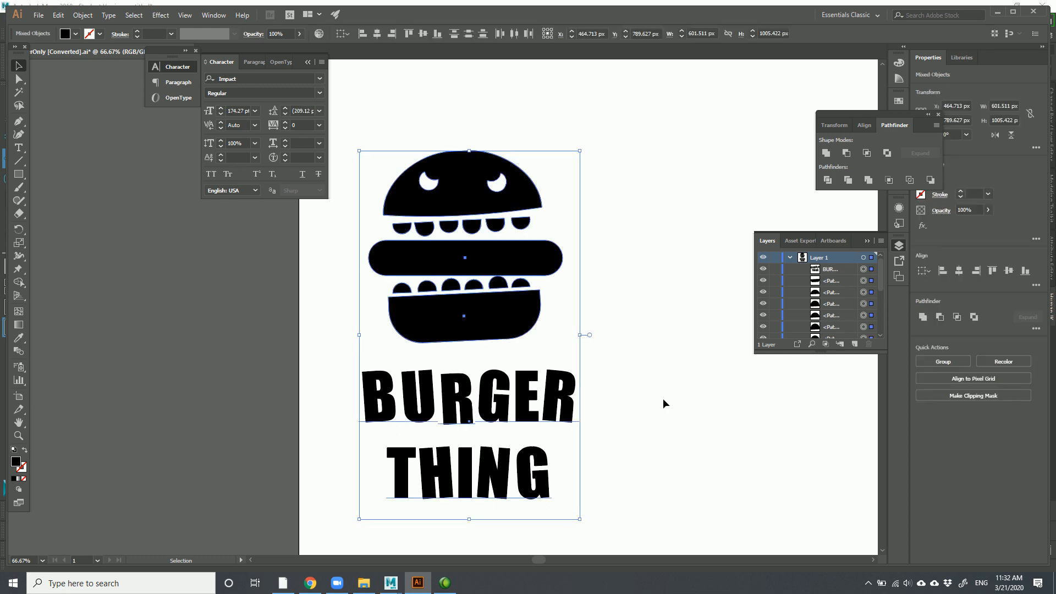
pyautogui.click(672, 436)
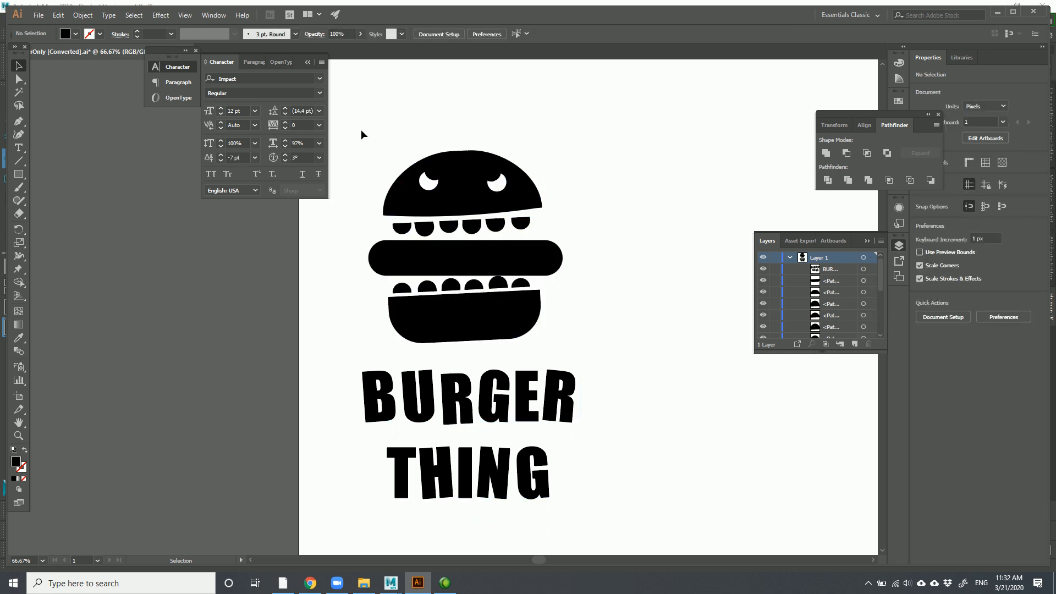
pyautogui.moveTo(341, 375); pyautogui.dragTo(592, 514)
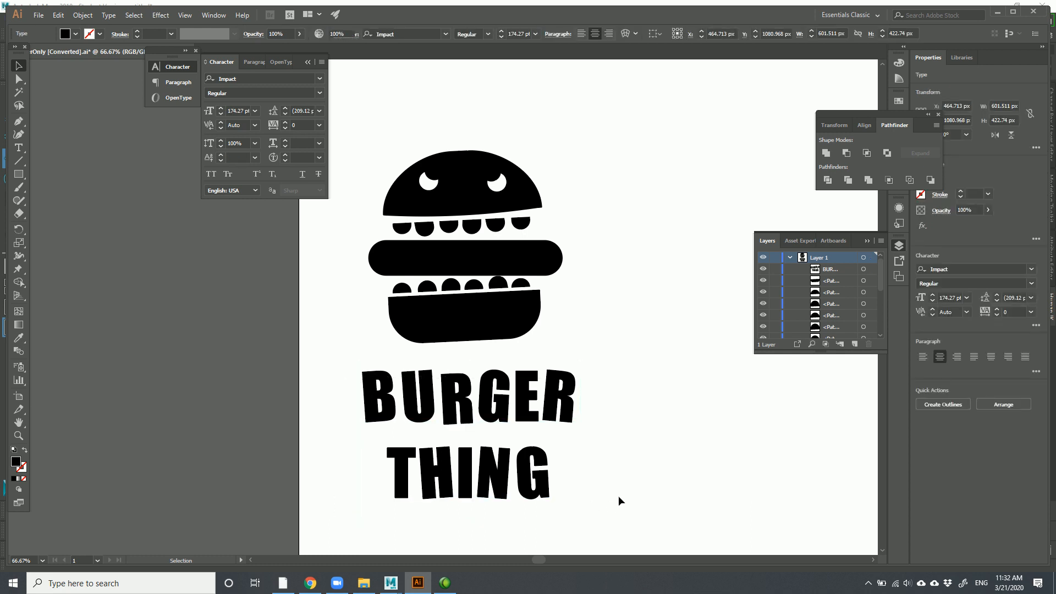
pyautogui.click(617, 505)
pyautogui.click(454, 330)
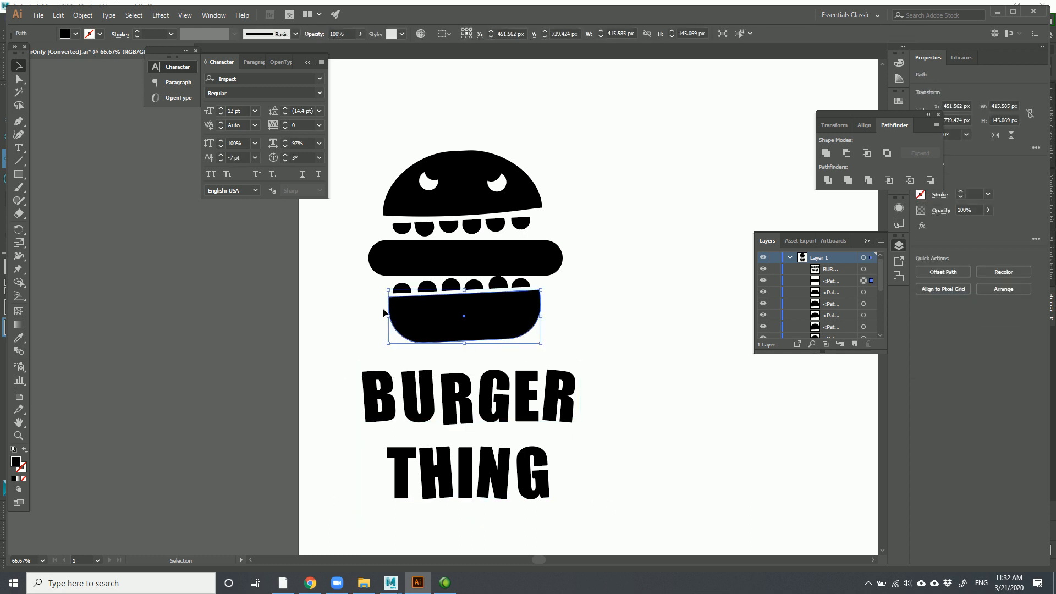
pyautogui.click(440, 263)
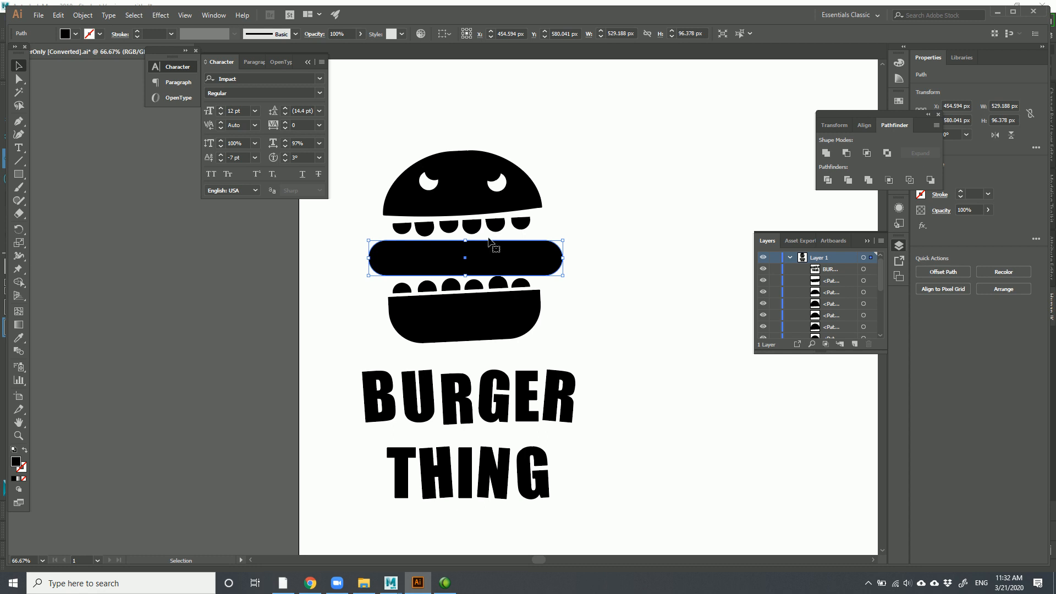
pyautogui.click(525, 380)
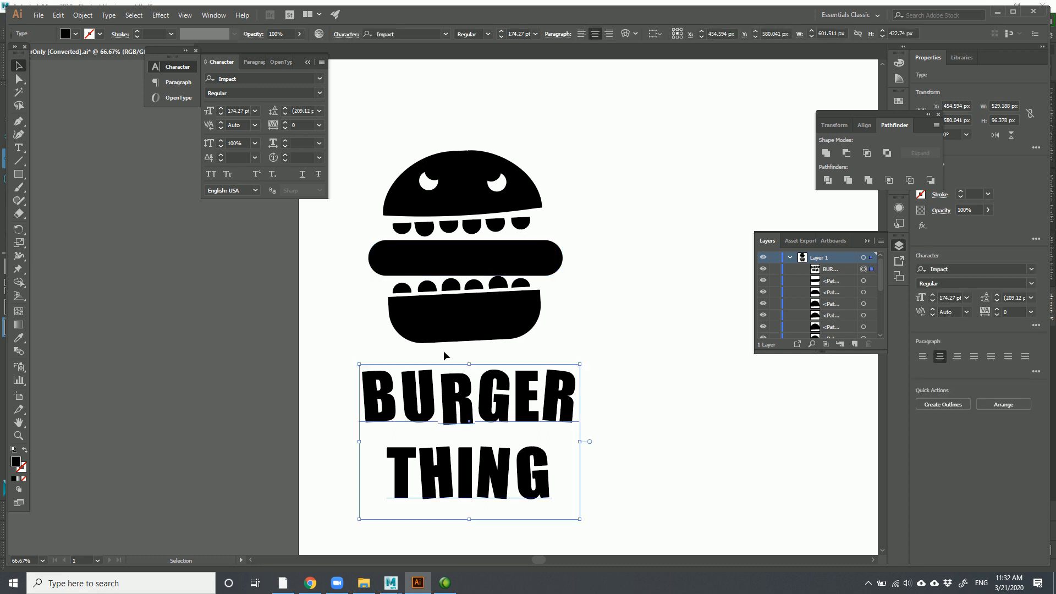
# Trial-retype BURGER as 'Somethig', undo it, and leave the title deselected
pyautogui.tripleClick(414, 416)
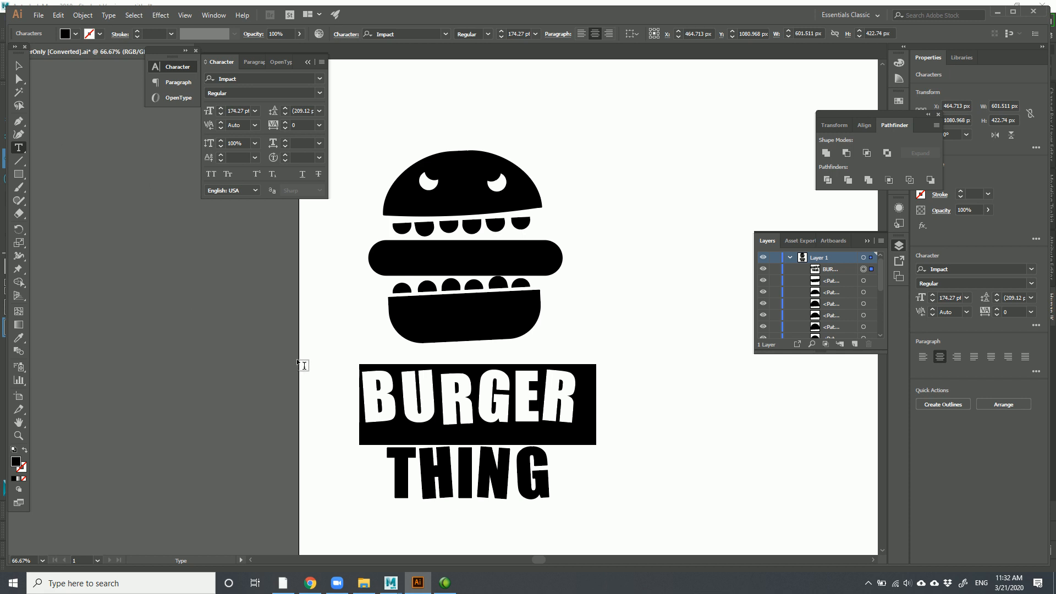
pyautogui.write('SomethigTHING')
pyautogui.hotkey('ctrl', 'z')
pyautogui.click(18, 66)
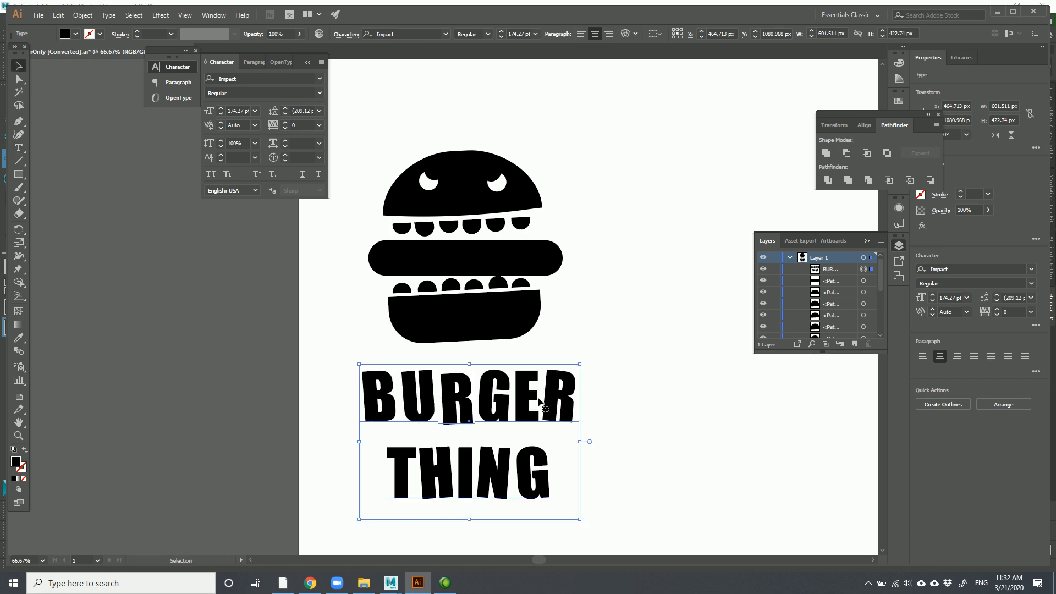
pyautogui.click(546, 355)
pyautogui.click(537, 397)
pyautogui.click(667, 442)
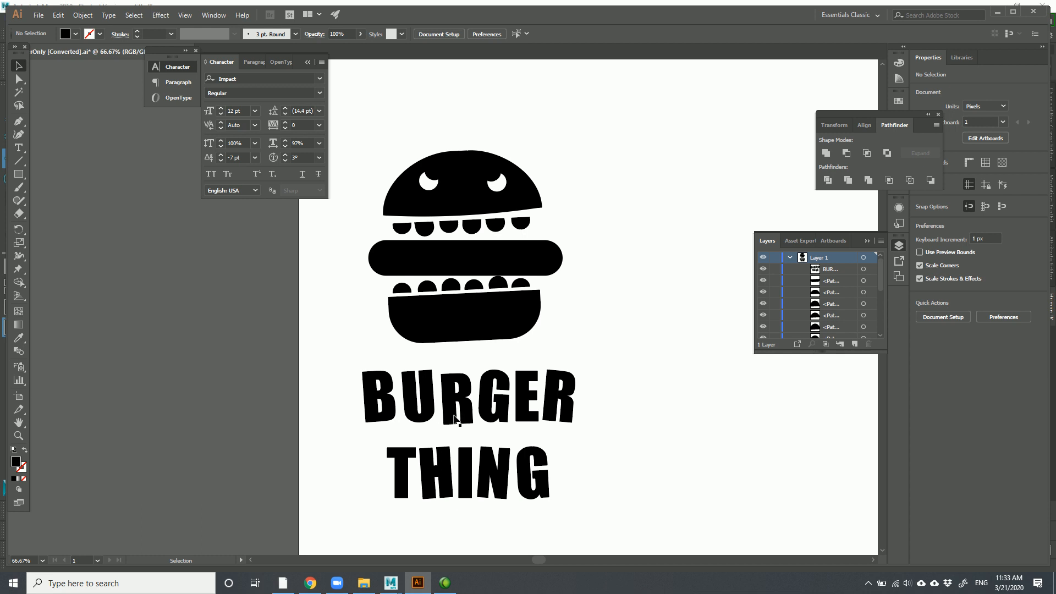
pyautogui.click(391, 406)
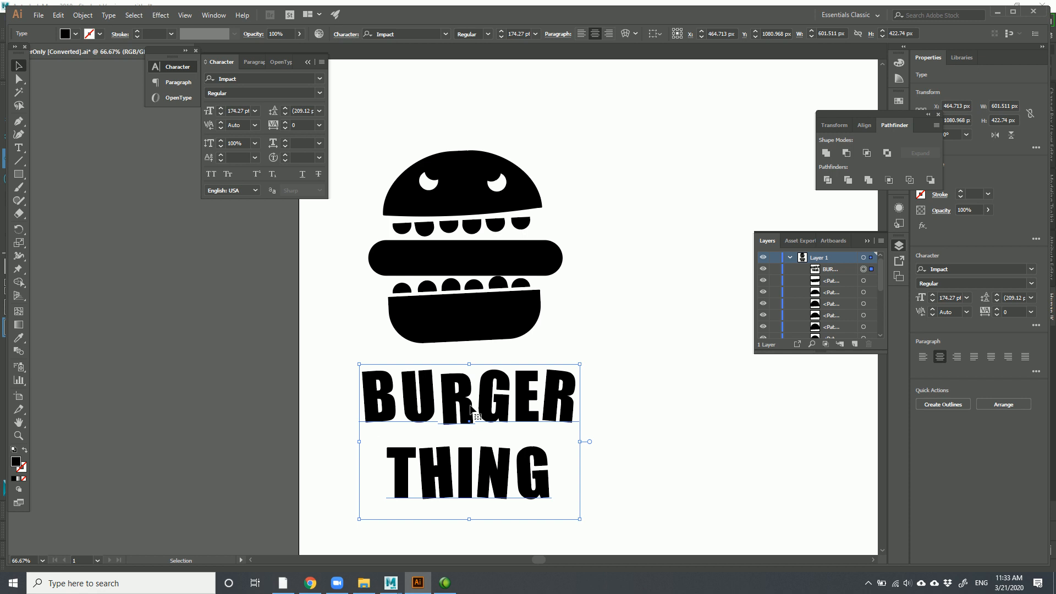
pyautogui.click(350, 344)
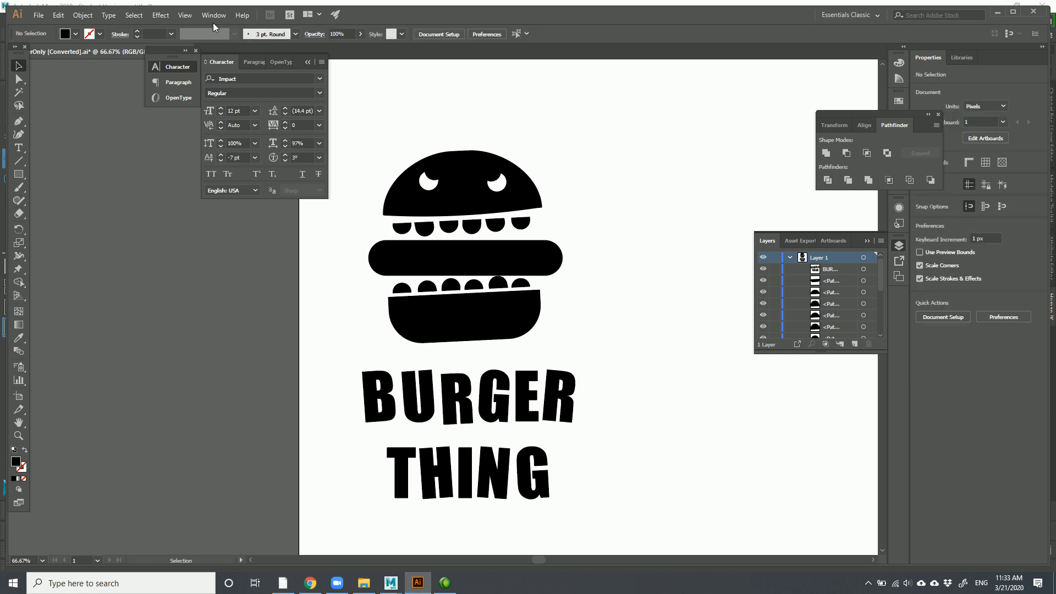
pyautogui.click(183, 15)
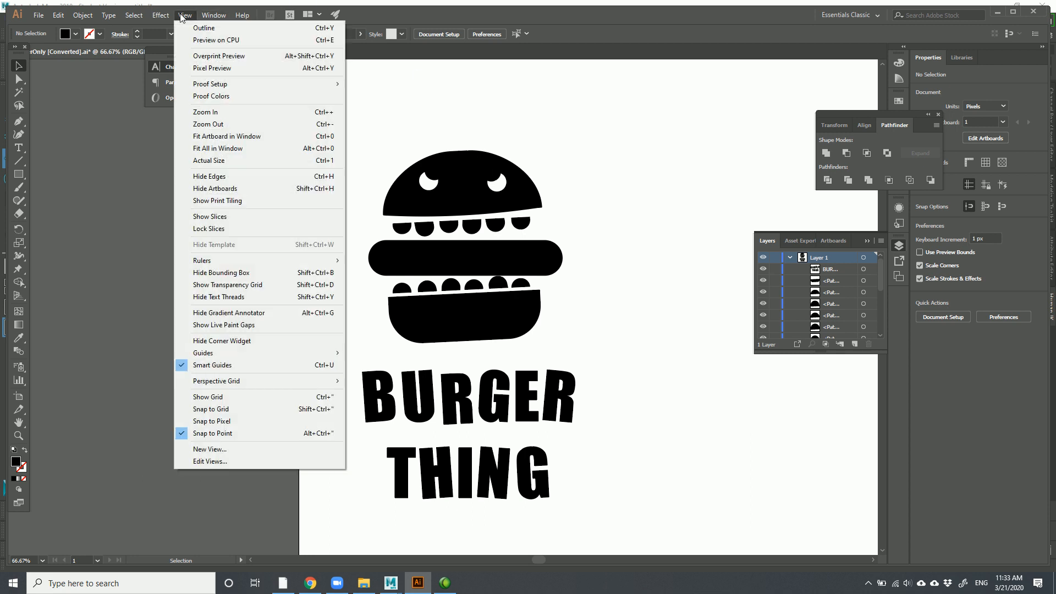
pyautogui.click(205, 30)
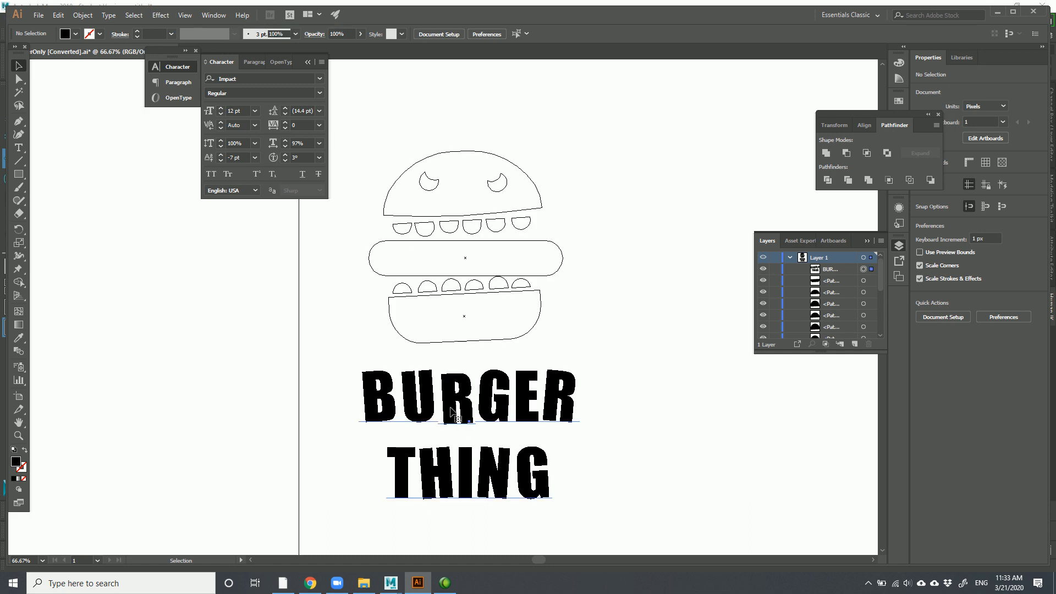
pyautogui.click(406, 419)
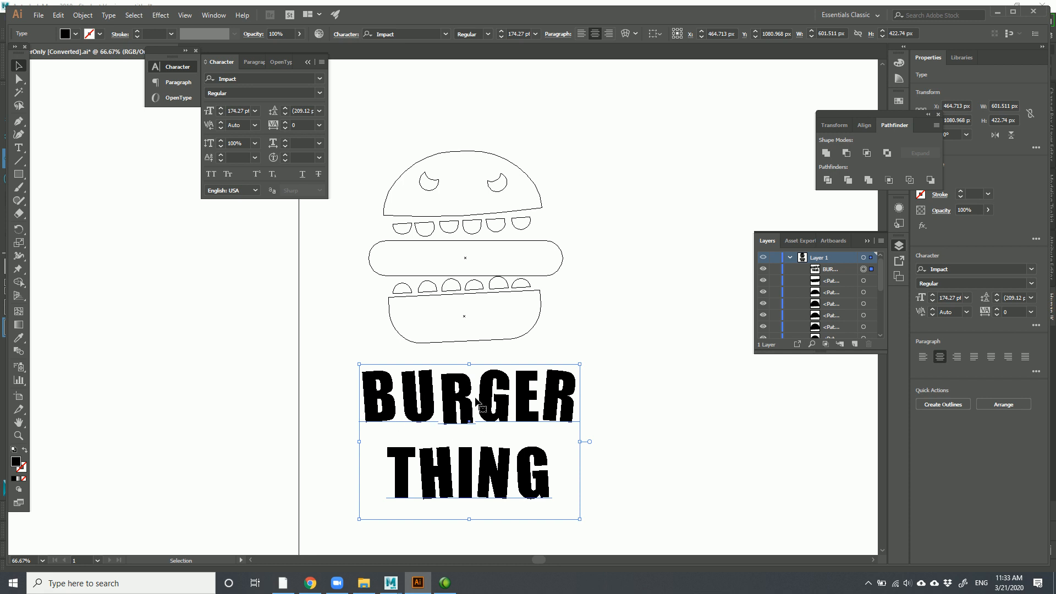
pyautogui.click(213, 14)
pyautogui.moveTo(185, 15)
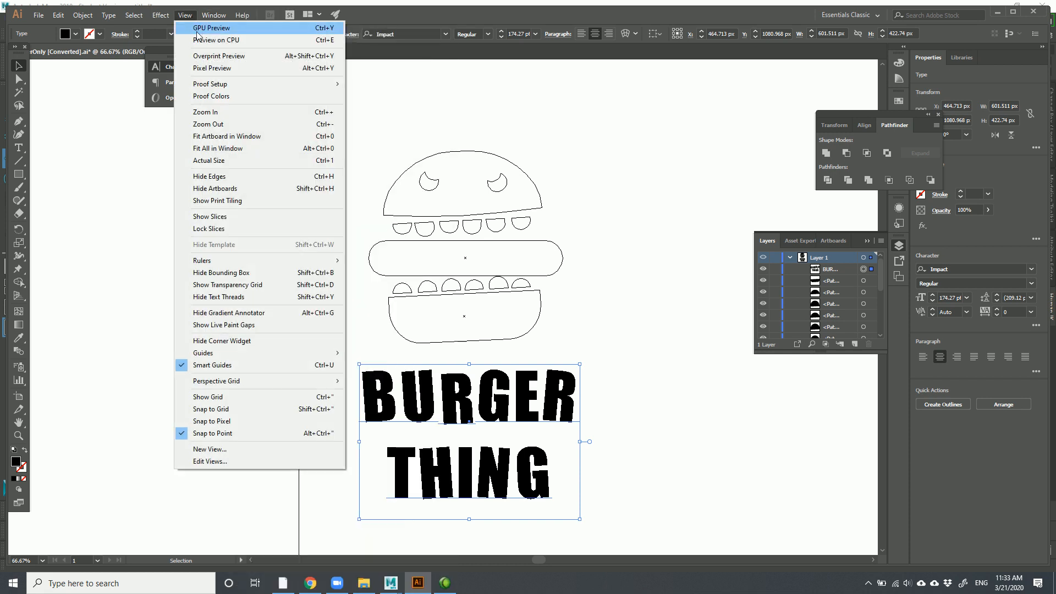
pyautogui.click(219, 28)
pyautogui.click(612, 391)
# Select the BURGER THING title and open the Object menu toward Expand
pyautogui.click(497, 413)
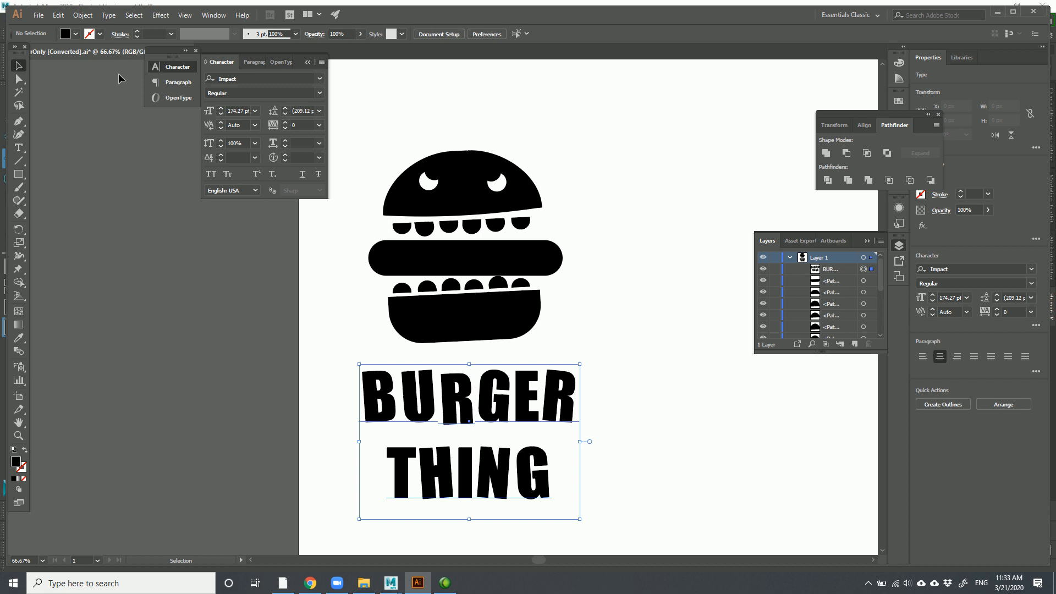
pyautogui.click(83, 16)
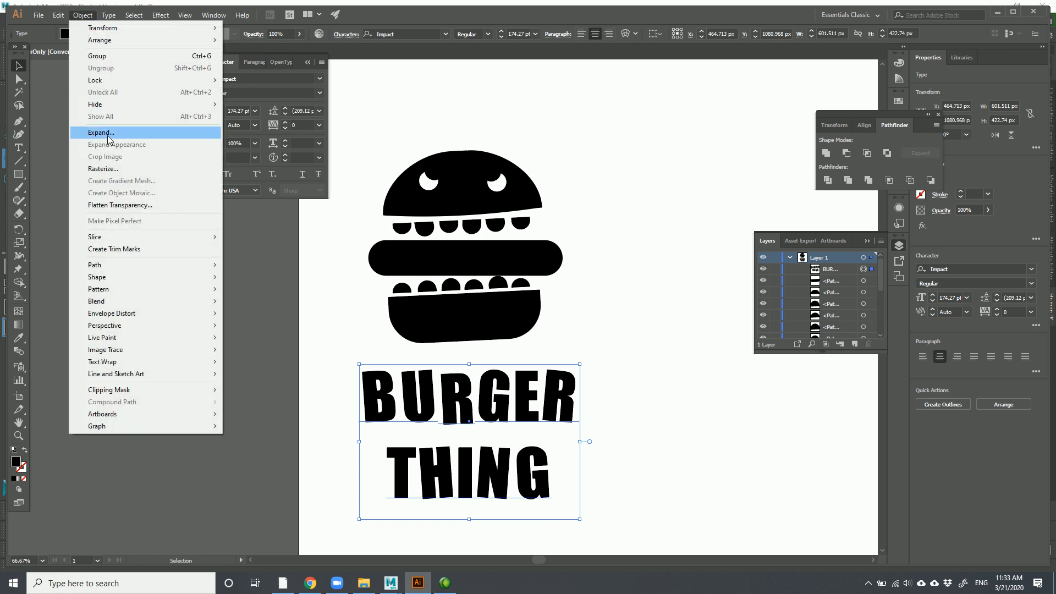
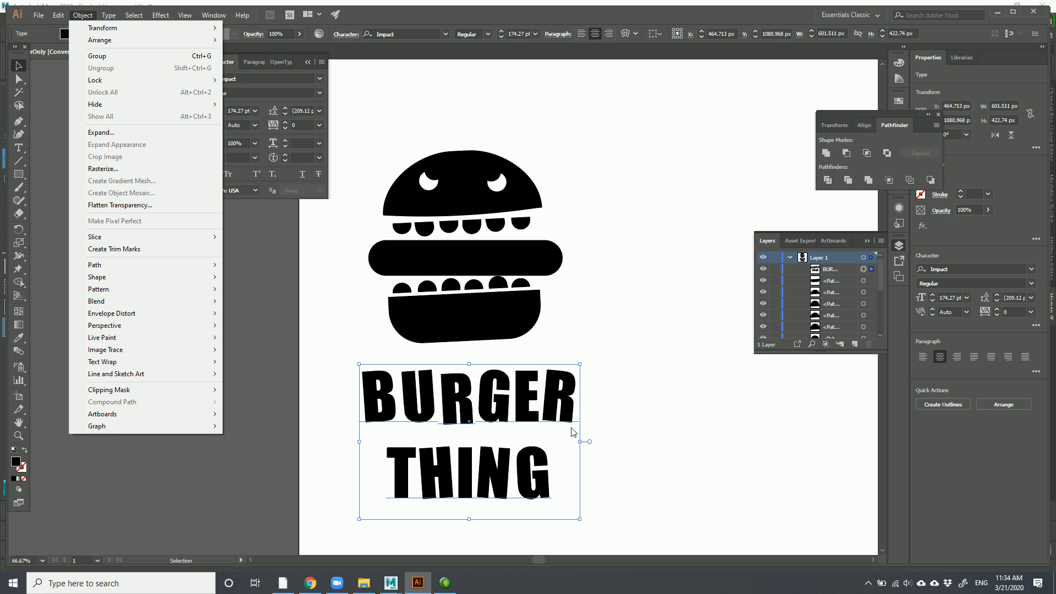
# Expand the warped BURGER THING text into outlined shapes, keeping Object and Fill checked
pyautogui.click(101, 133)
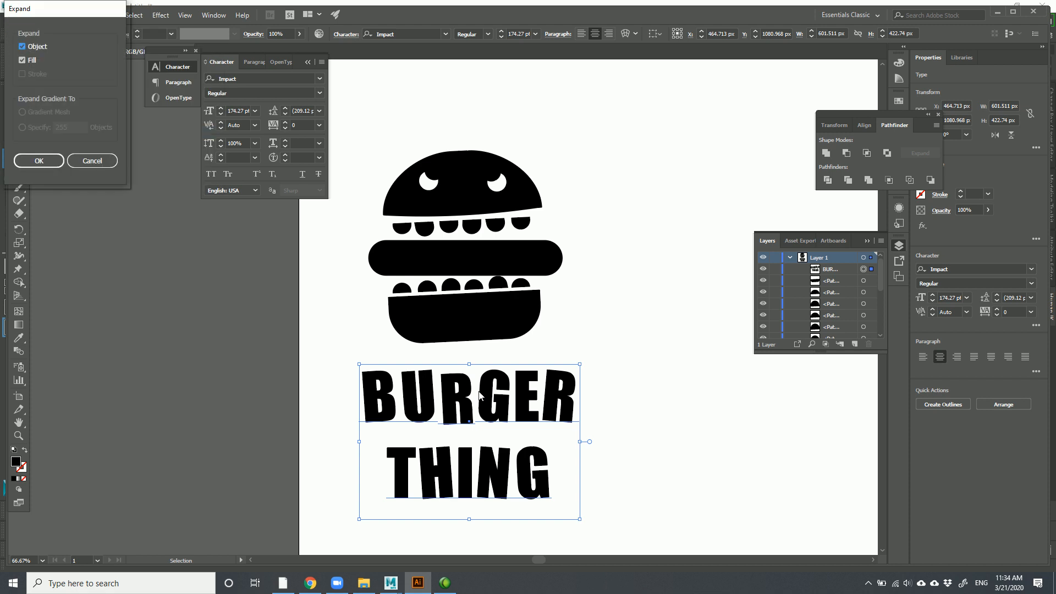
pyautogui.moveTo(35, 18); pyautogui.dragTo(146, 173)
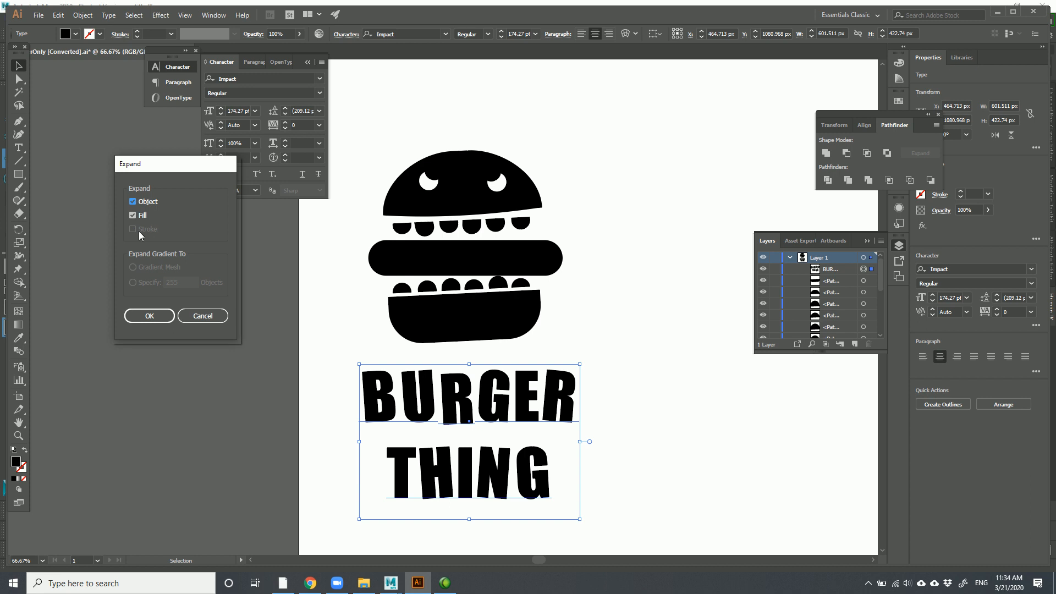
pyautogui.click(157, 317)
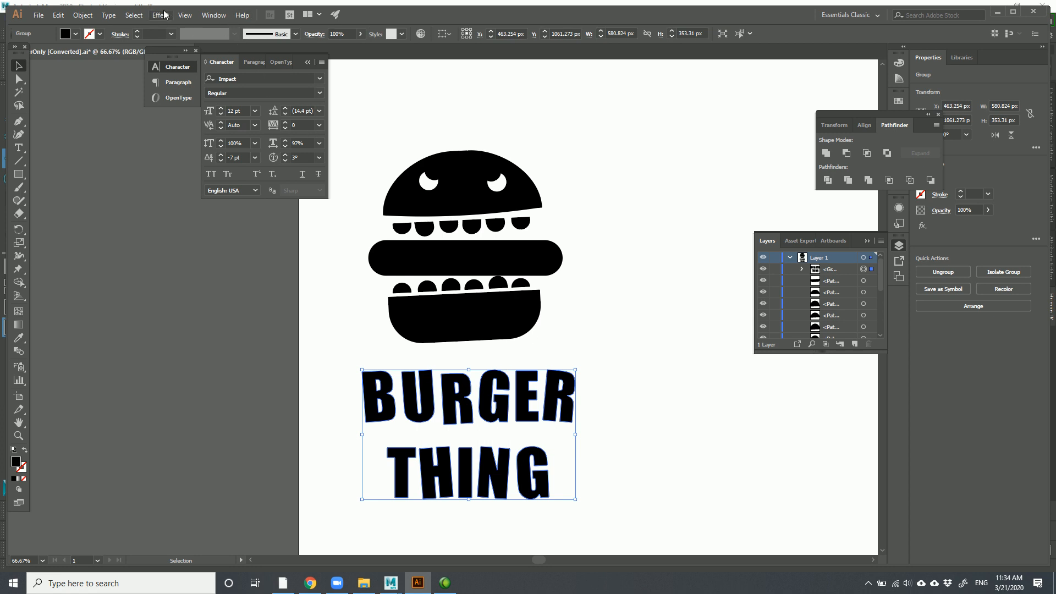
# Check the expanded lettering's paths in Outline view, then return to the normal preview
pyautogui.click(185, 15)
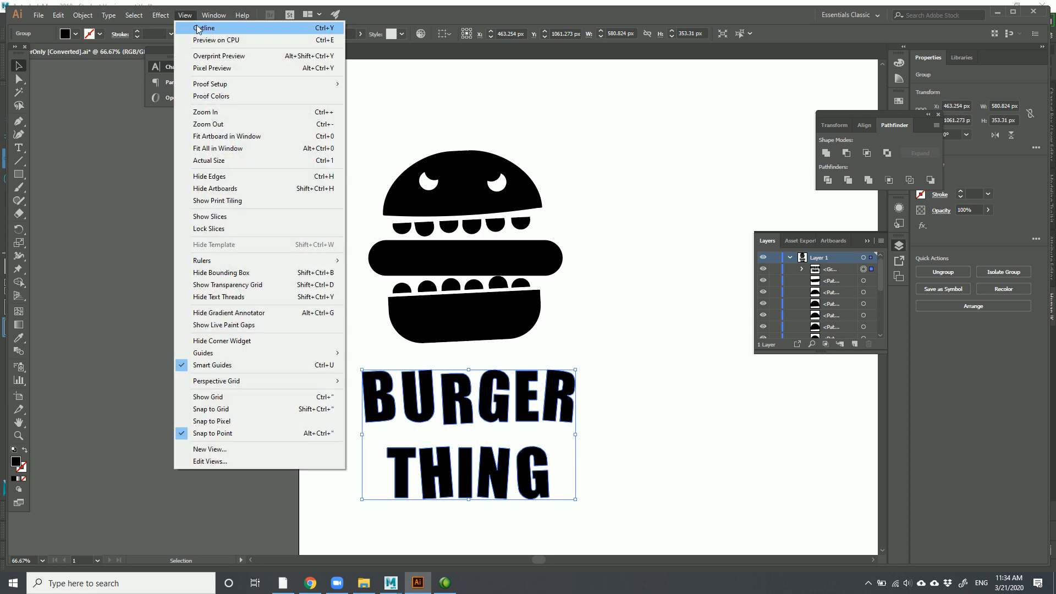
pyautogui.click(461, 15)
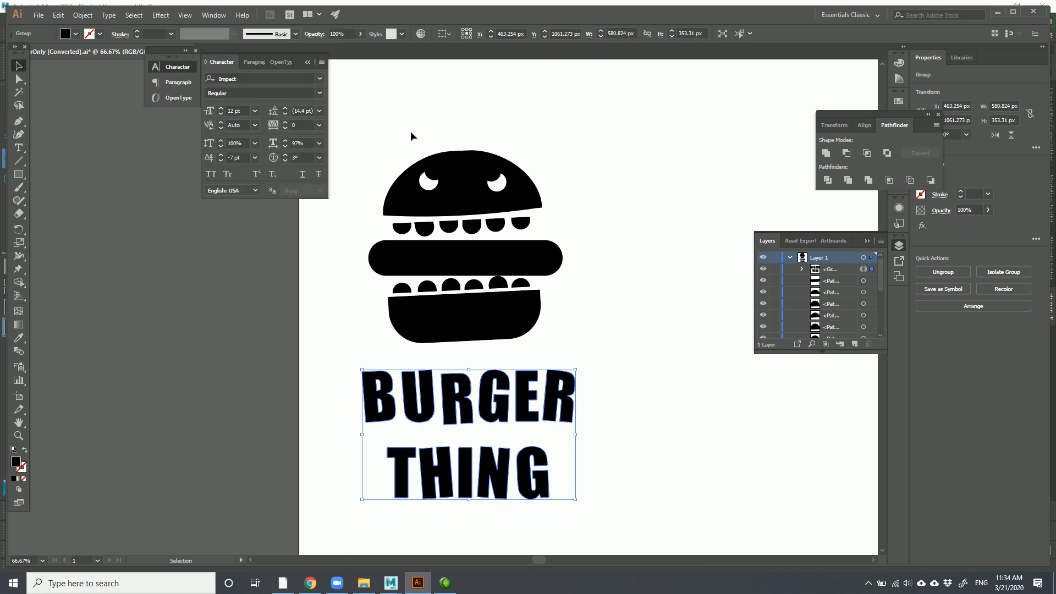
pyautogui.hotkey('ctrl', 'y')
pyautogui.click(623, 354)
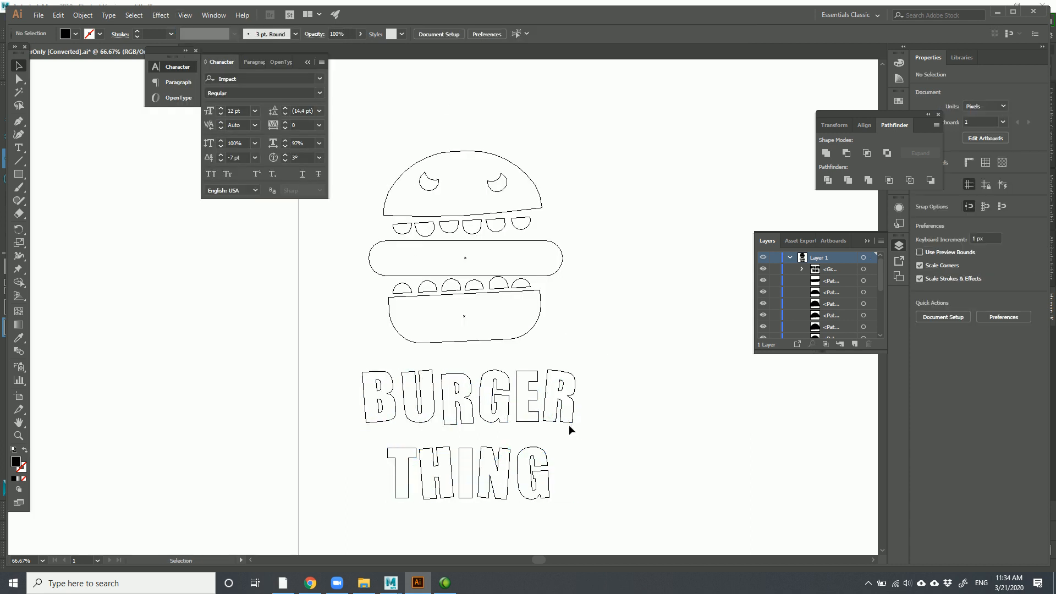
pyautogui.hotkey('ctrl', 'y')
pyautogui.hotkey('ctrl', 'y')
pyautogui.hotkey('ctrl', 'y')
# Select all the artwork and move the logo and lettering toward the artboard's upper left
pyautogui.moveTo(629, 510); pyautogui.dragTo(378, 146)
pyautogui.press('a')
pyautogui.hotkey('ctrl', '-')
pyautogui.hotkey('ctrl', '-')
pyautogui.press('v')
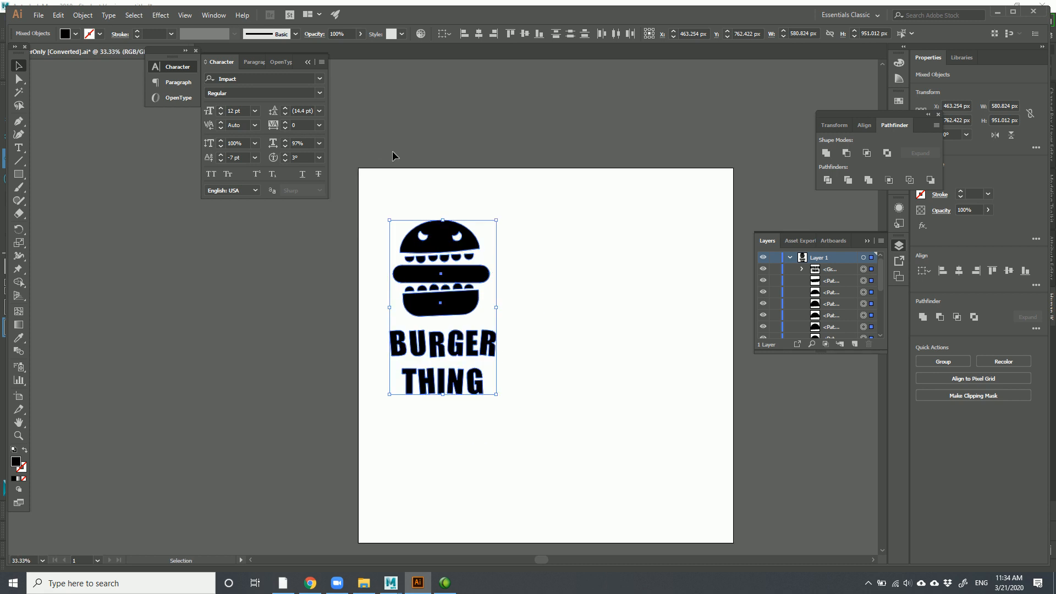
pyautogui.moveTo(444, 270); pyautogui.dragTo(428, 230)
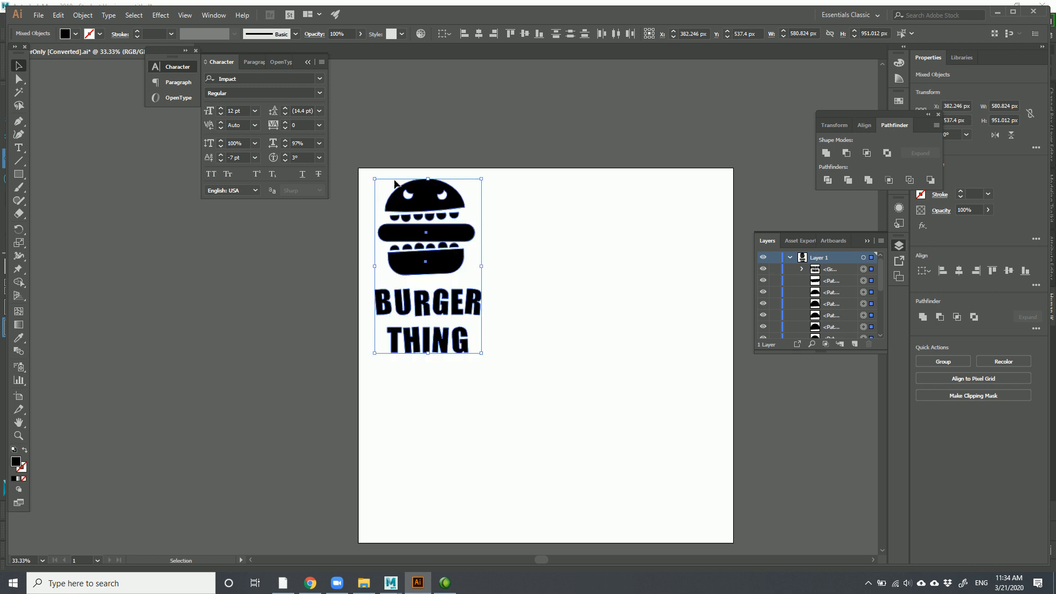
pyautogui.click(364, 174)
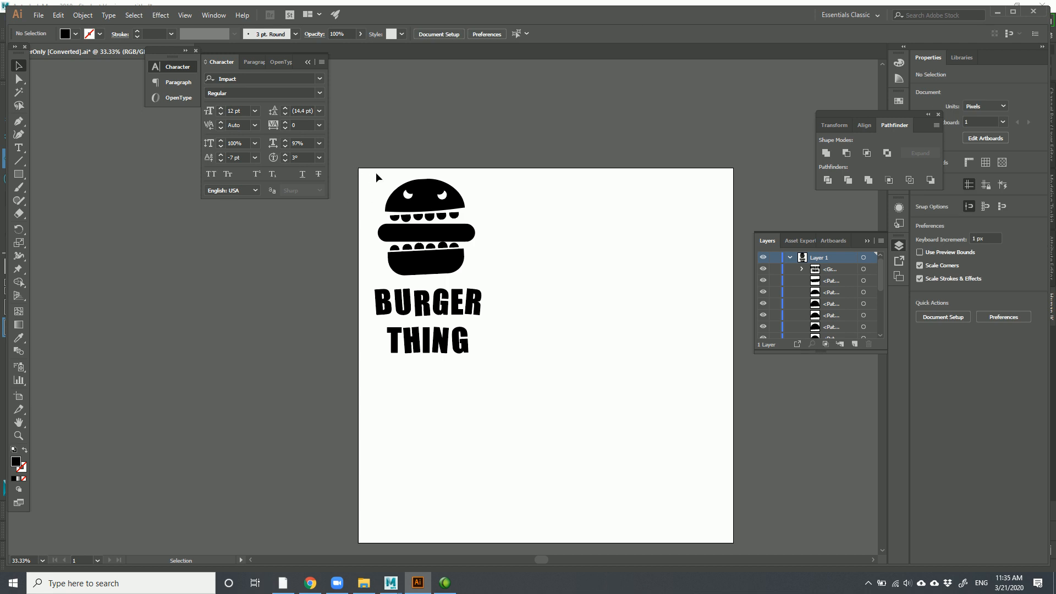
pyautogui.moveTo(409, 216); pyautogui.dragTo(642, 516)
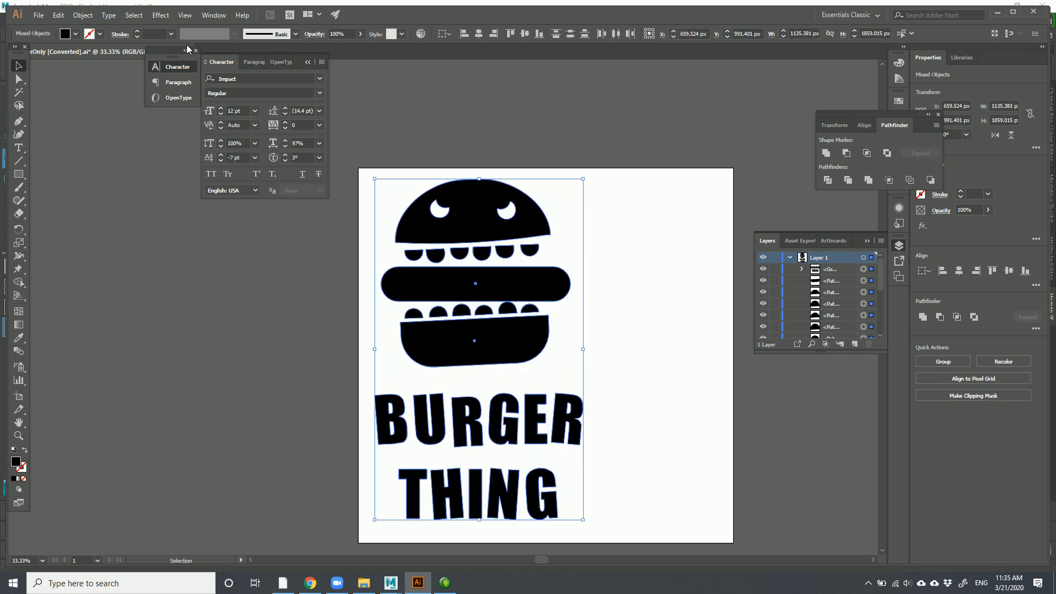
# Save As BurgerThing2 in ExportTst, dropping the [Converted] suffix, and centre the Illustrator Options dialog
pyautogui.click(39, 15)
pyautogui.click(91, 118)
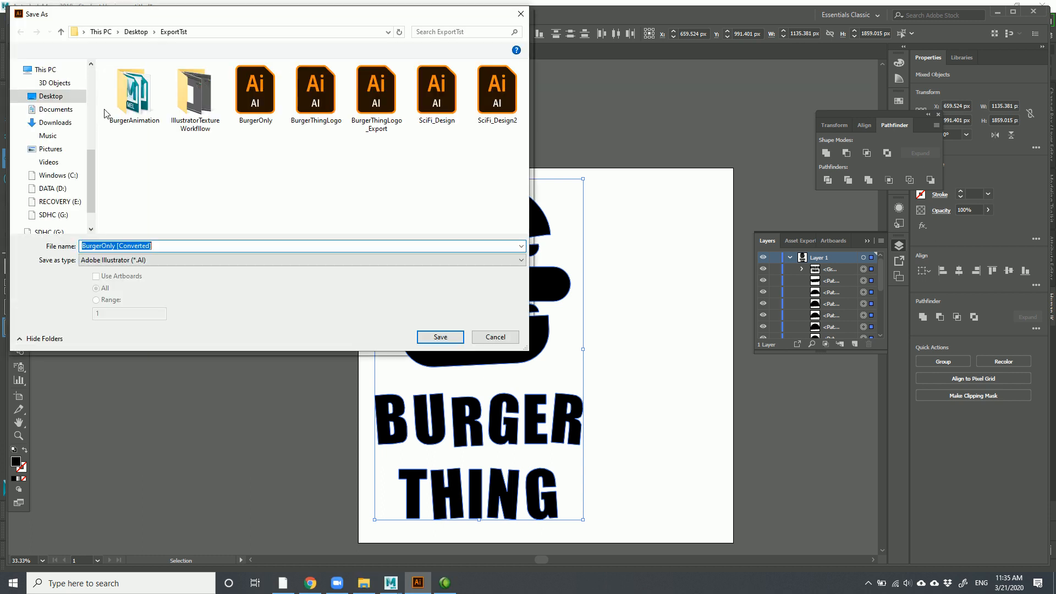
pyautogui.moveTo(116, 246); pyautogui.dragTo(379, 288)
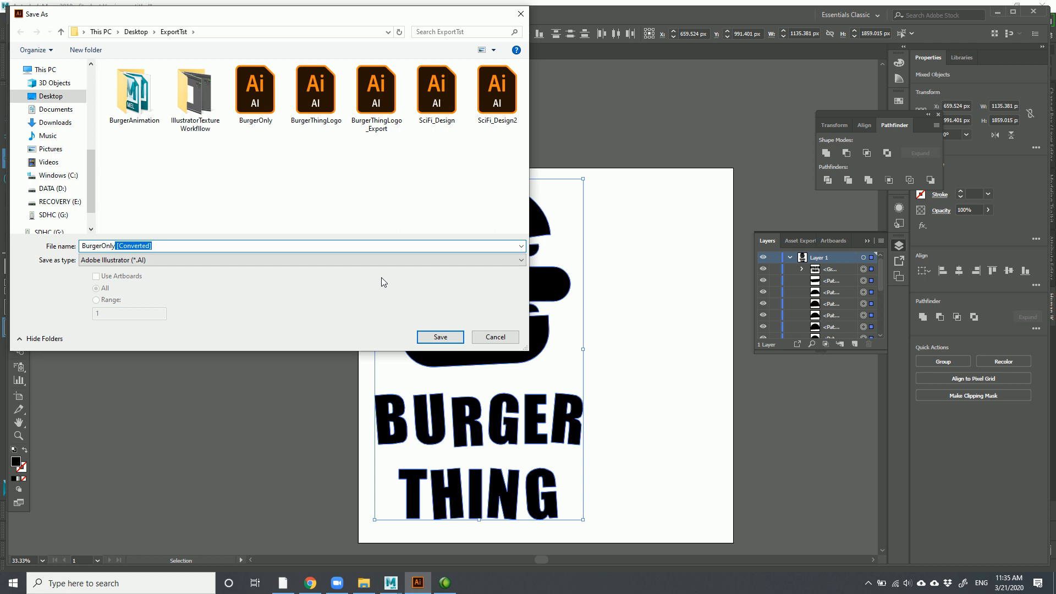
pyautogui.press('BackSpace')
pyautogui.press('BackSpace')
pyautogui.press('BackSpace')
pyautogui.press('BackSpace')
pyautogui.press('BackSpace')
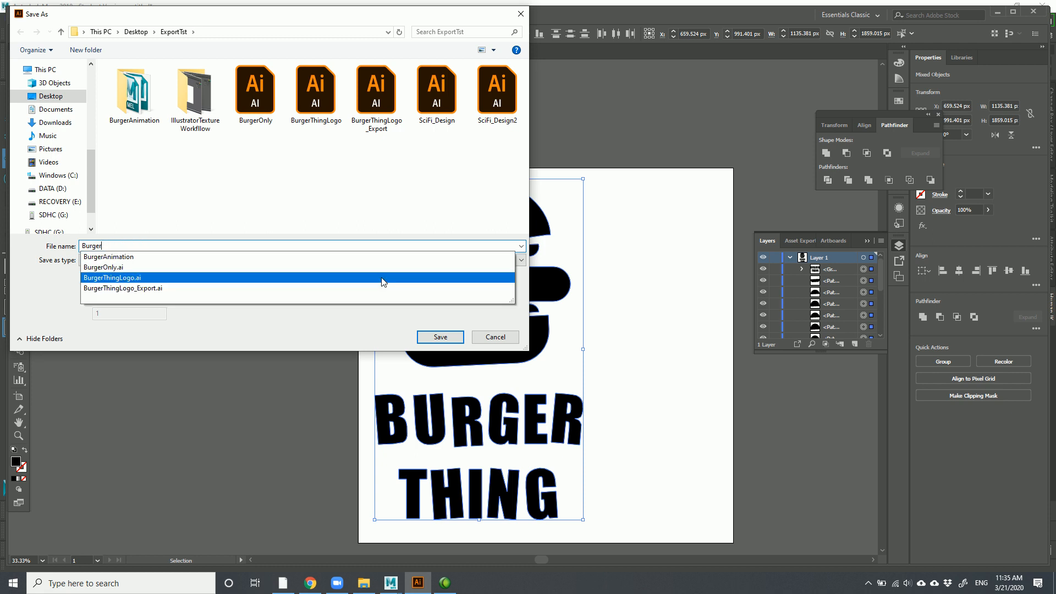
pyautogui.write('Thing2')
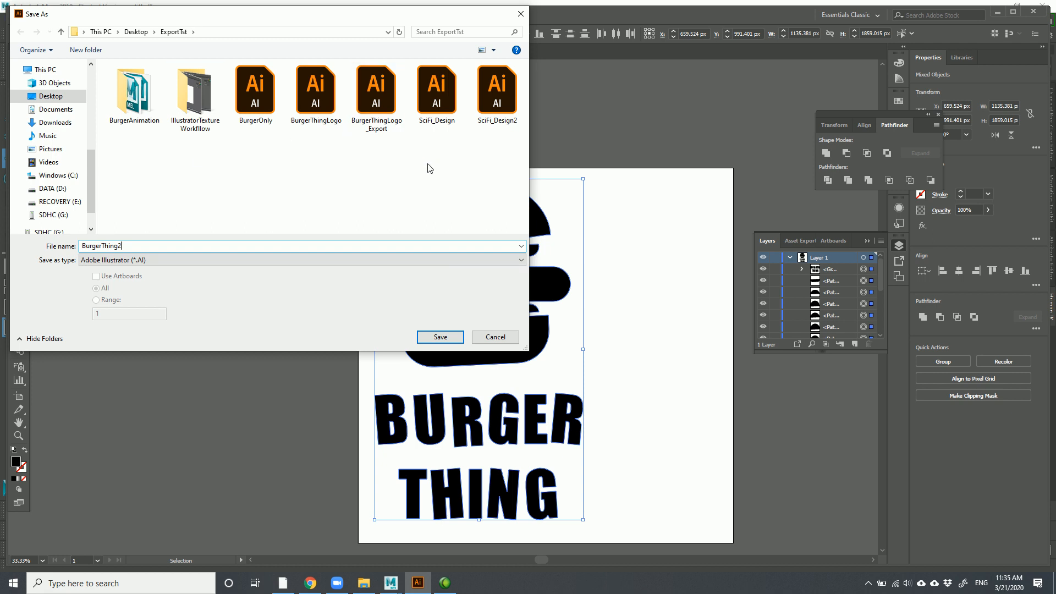
pyautogui.click(442, 339)
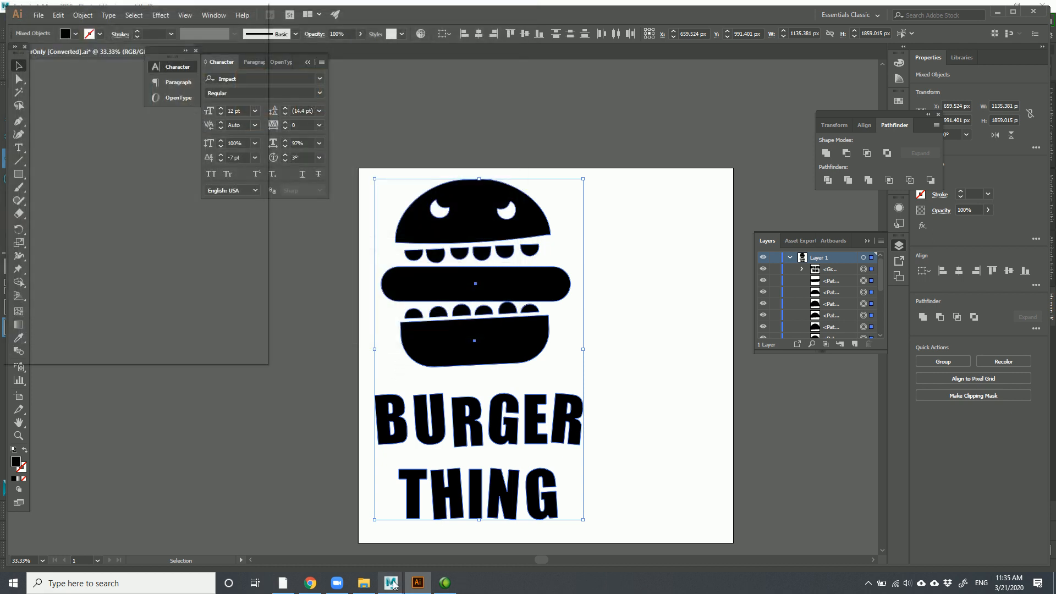
pyautogui.moveTo(392, 583)
pyautogui.moveTo(153, 5); pyautogui.dragTo(655, 90)
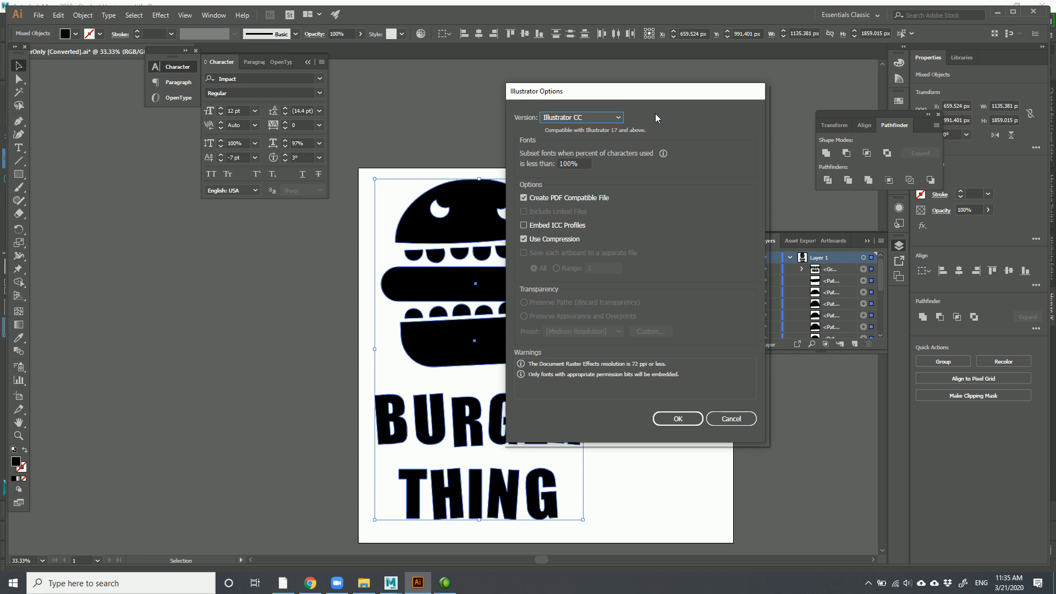
# Set the save version to Illustrator 8 and accept the legacy-format warning
pyautogui.click(619, 119)
pyautogui.click(620, 119)
pyautogui.click(617, 119)
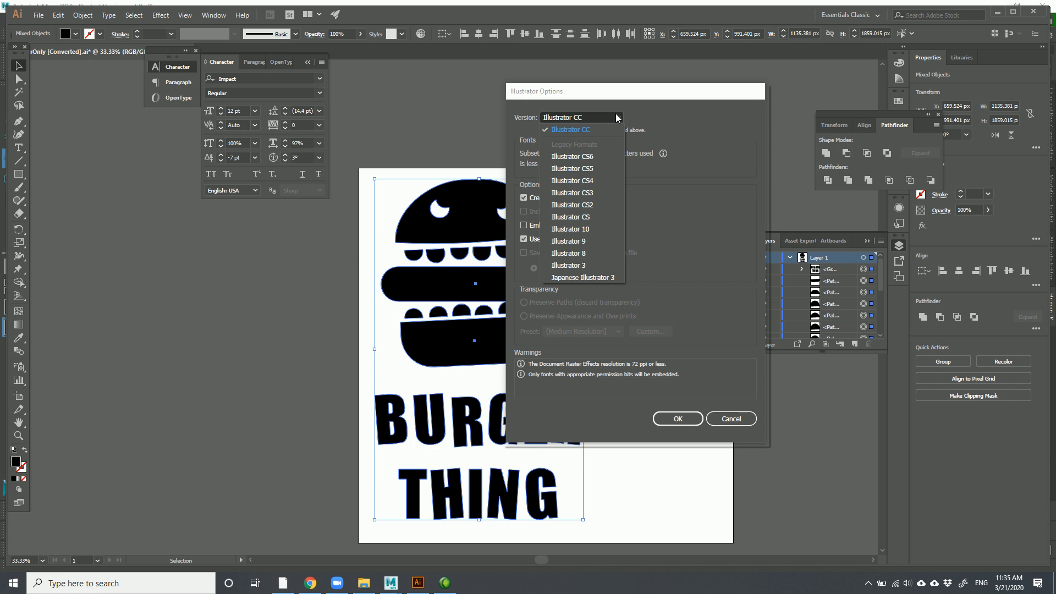
pyautogui.click(578, 254)
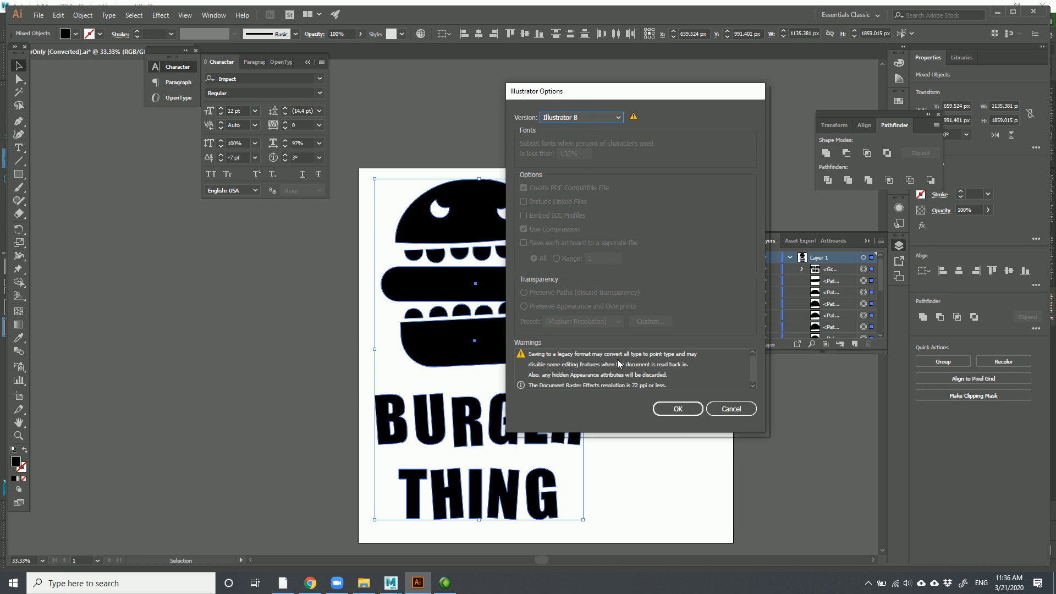
pyautogui.click(680, 410)
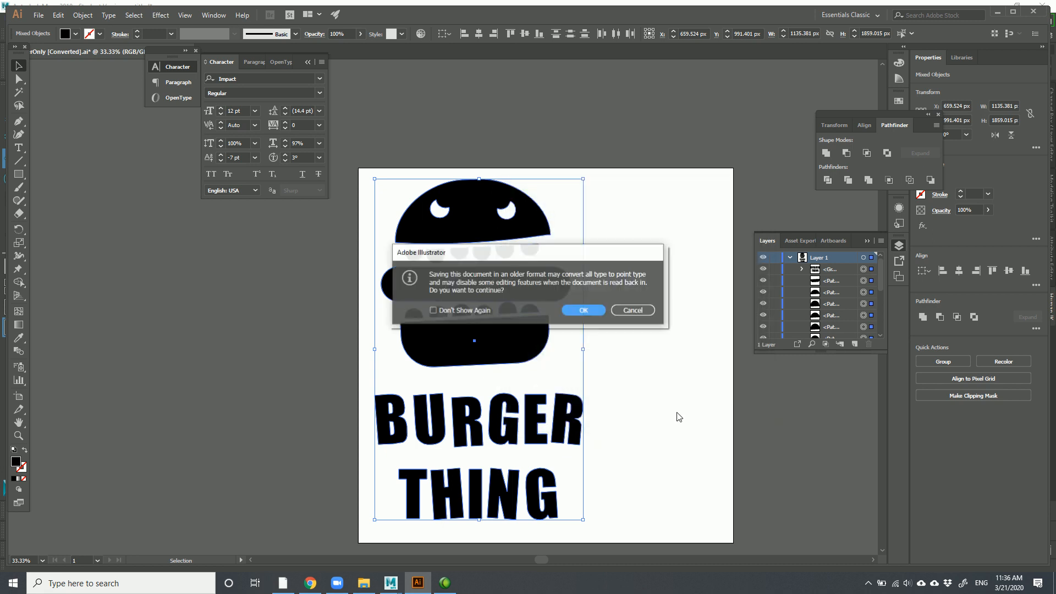
pyautogui.click(585, 311)
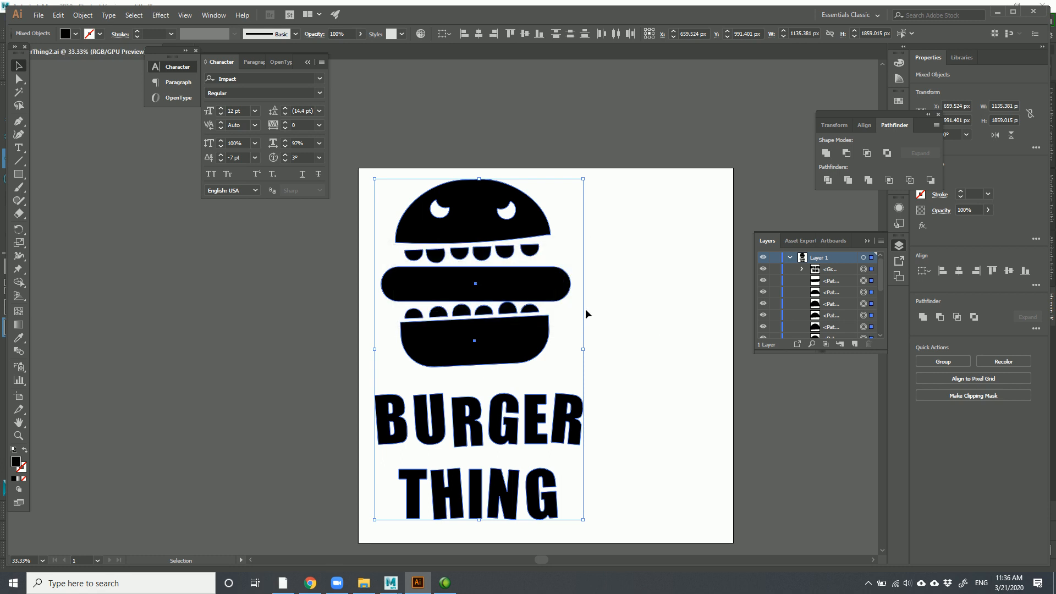
pyautogui.moveTo(391, 588)
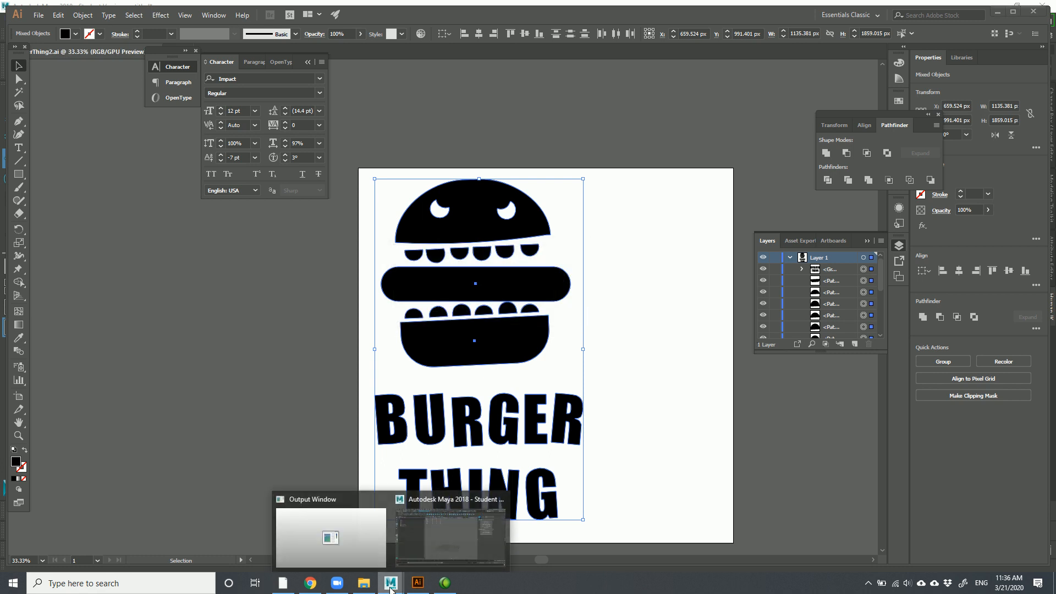
pyautogui.click(446, 526)
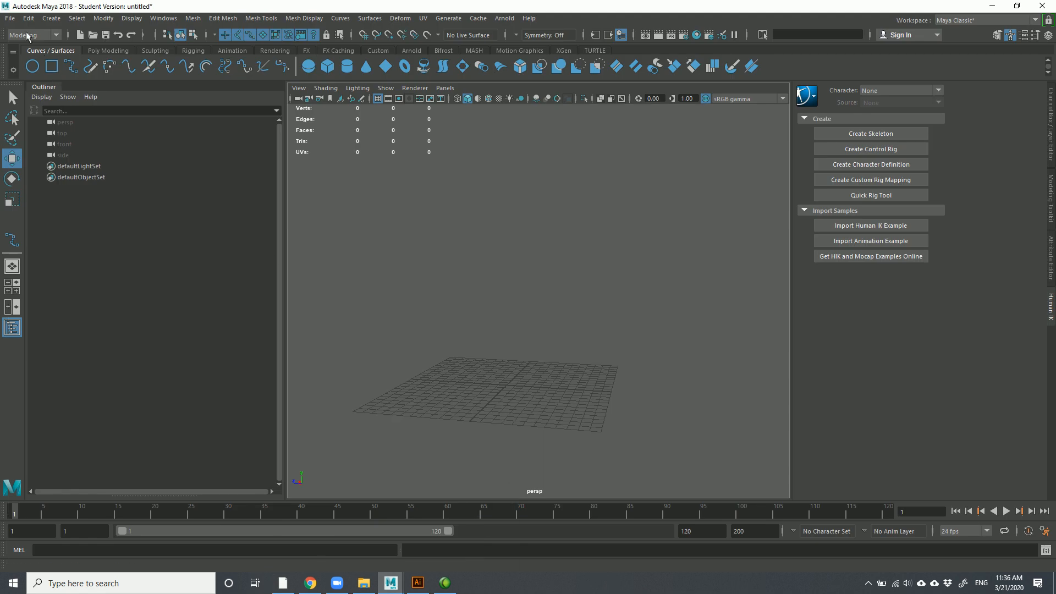
pyautogui.click(10, 18)
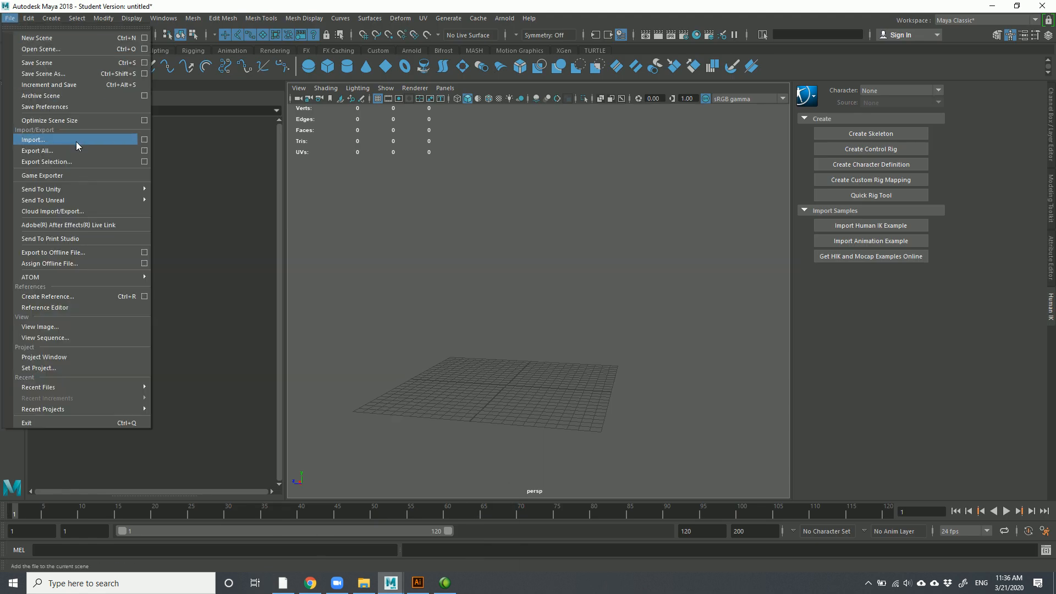
pyautogui.click(145, 143)
pyautogui.click(142, 292)
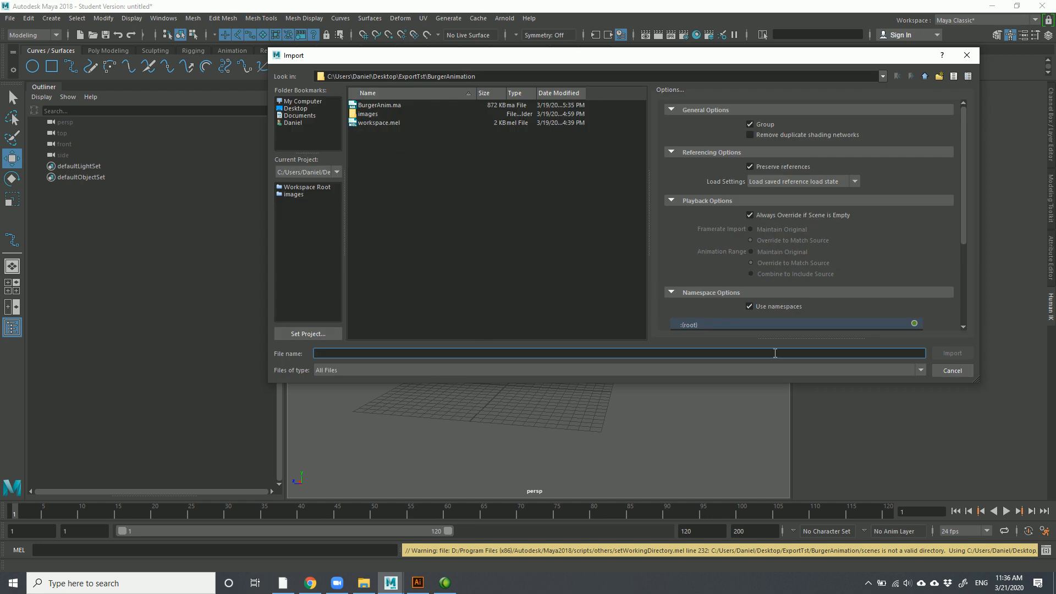
pyautogui.click(823, 367)
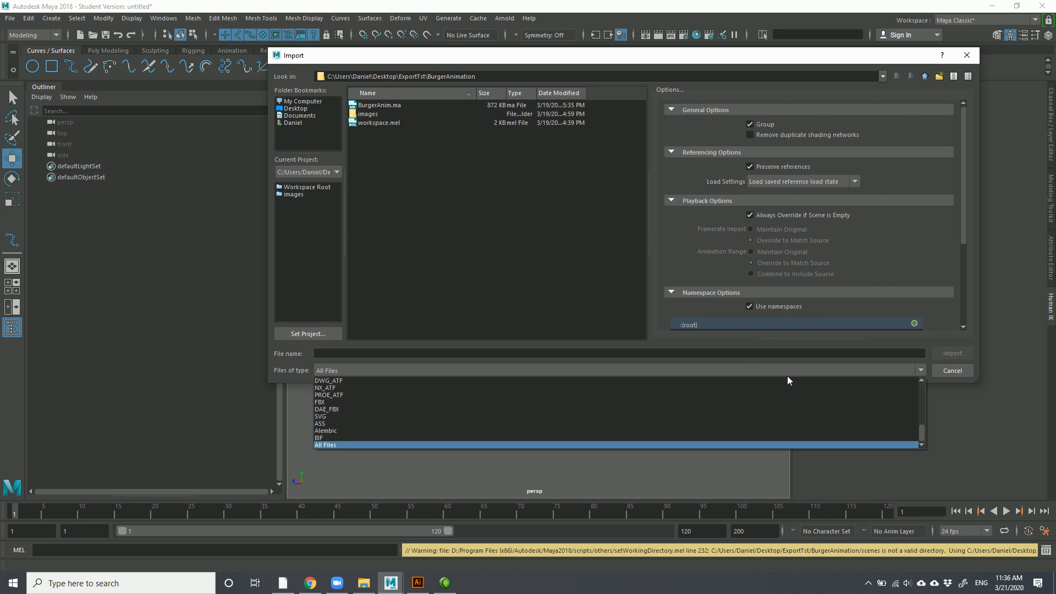
pyautogui.click(413, 200)
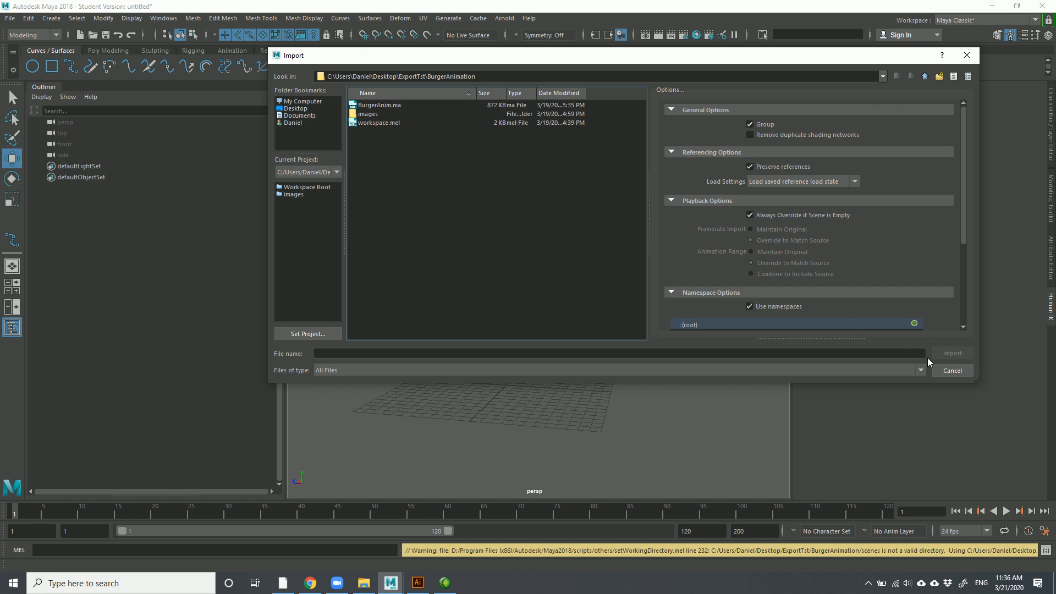
pyautogui.click(952, 370)
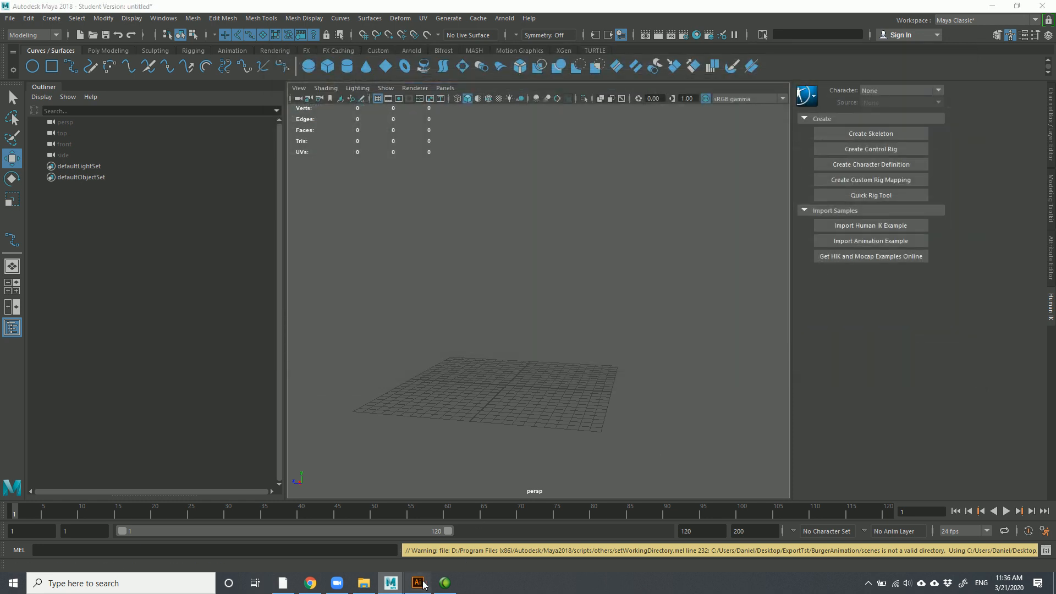
pyautogui.click(419, 583)
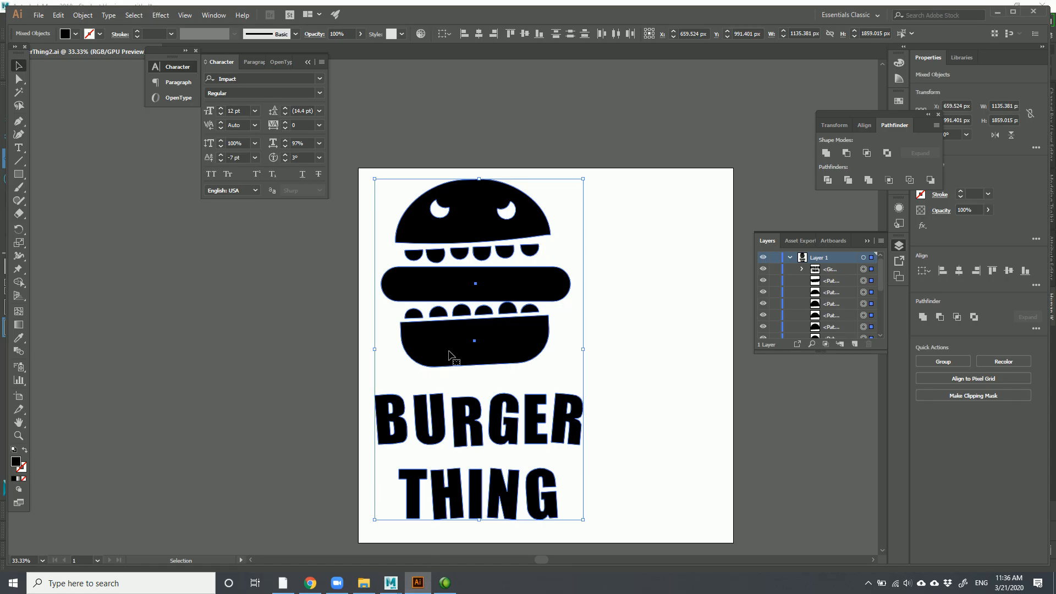
# Check the ExportTst folder path in Save As, then bring the Maya window to the front
pyautogui.click(40, 17)
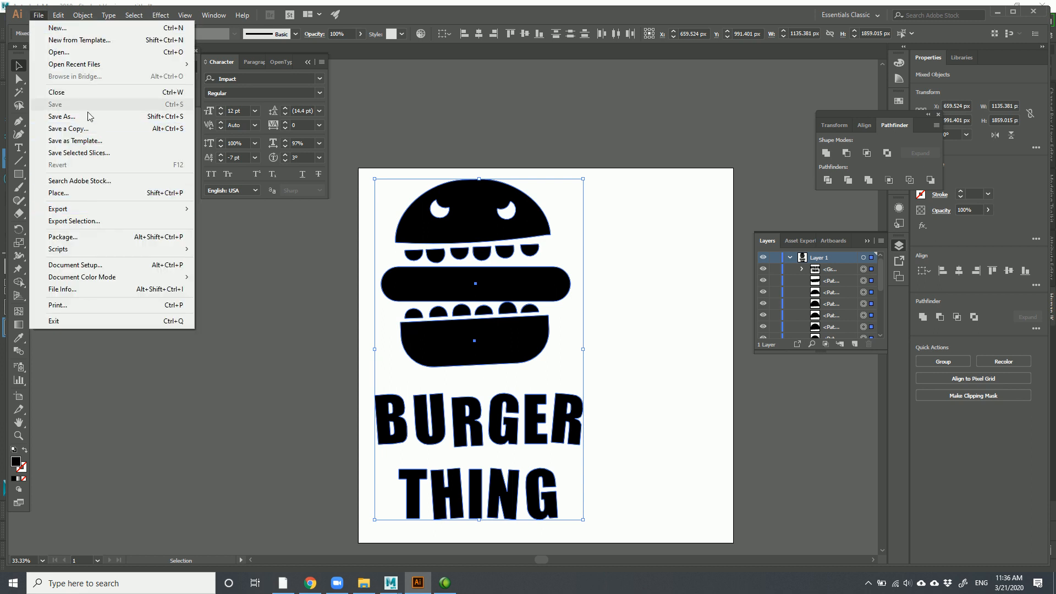
pyautogui.click(61, 116)
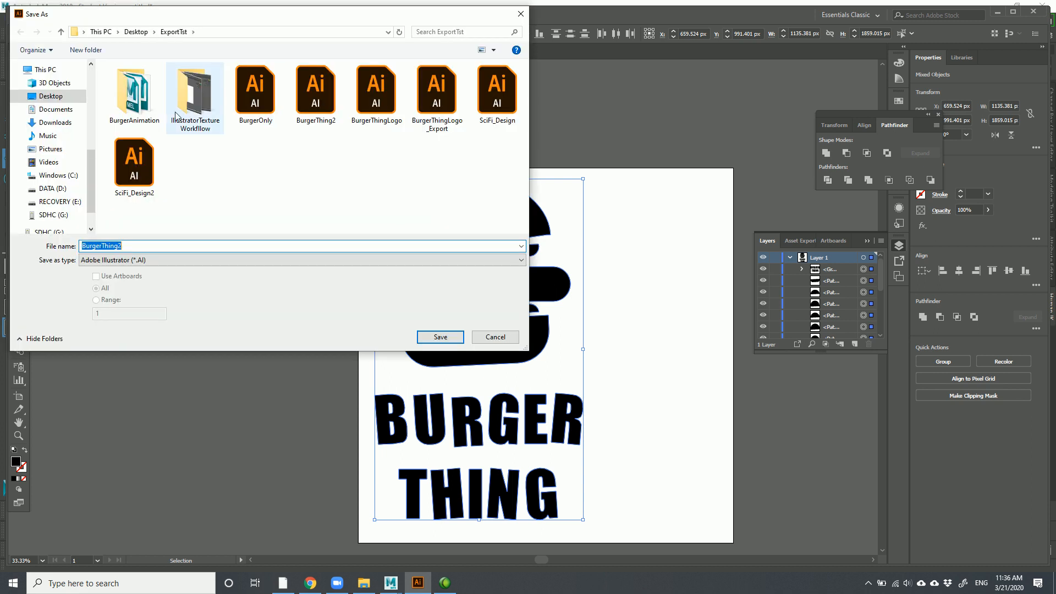
pyautogui.click(222, 32)
pyautogui.hotkey('ctrl', 'c')
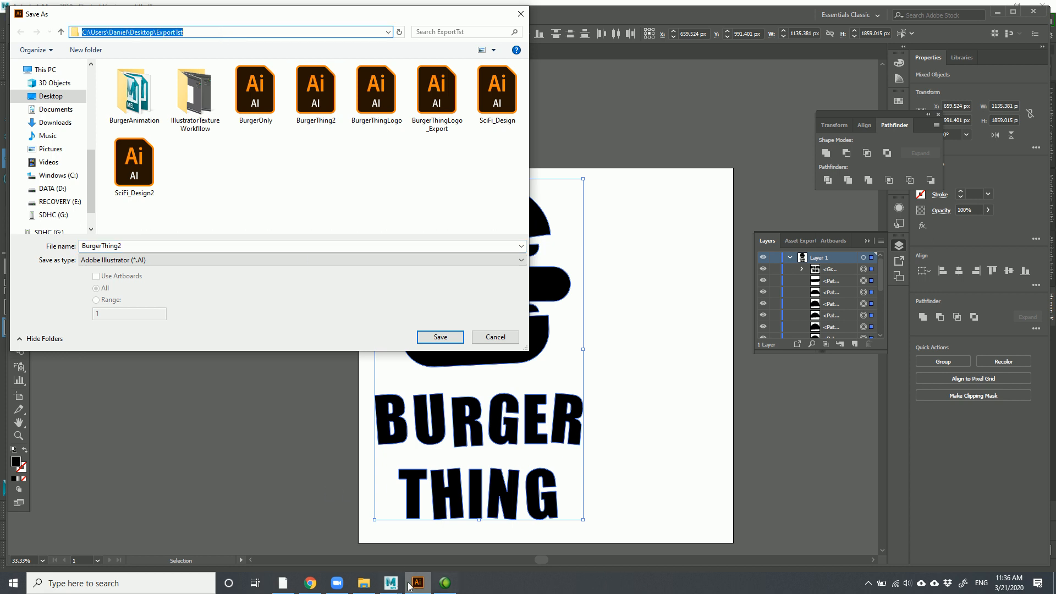
pyautogui.click(390, 584)
pyautogui.click(446, 533)
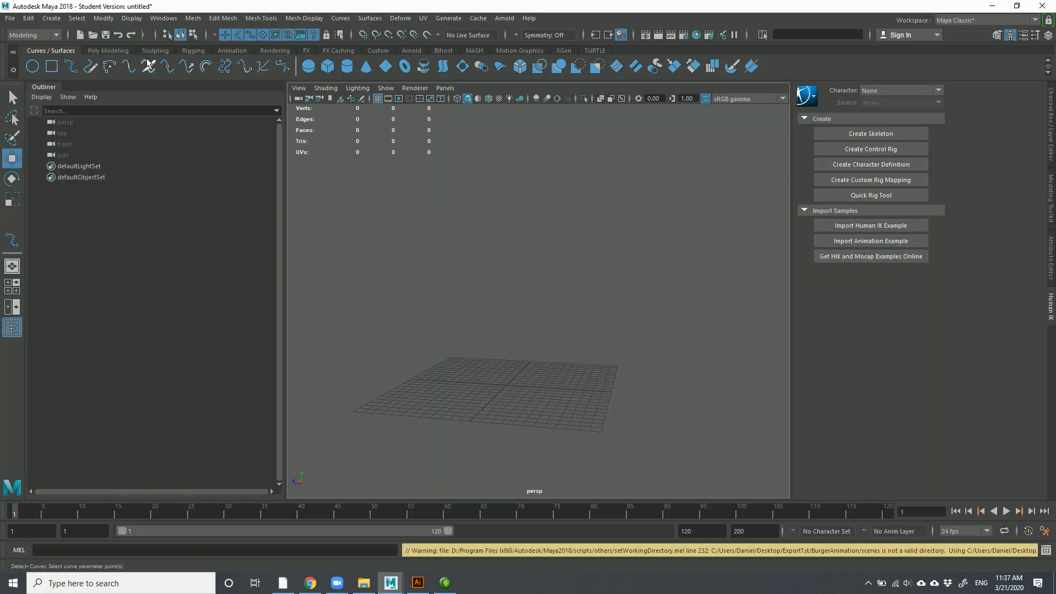
# Import BurgerThing2.ai from the ExportTst folder into the scene
pyautogui.click(10, 18)
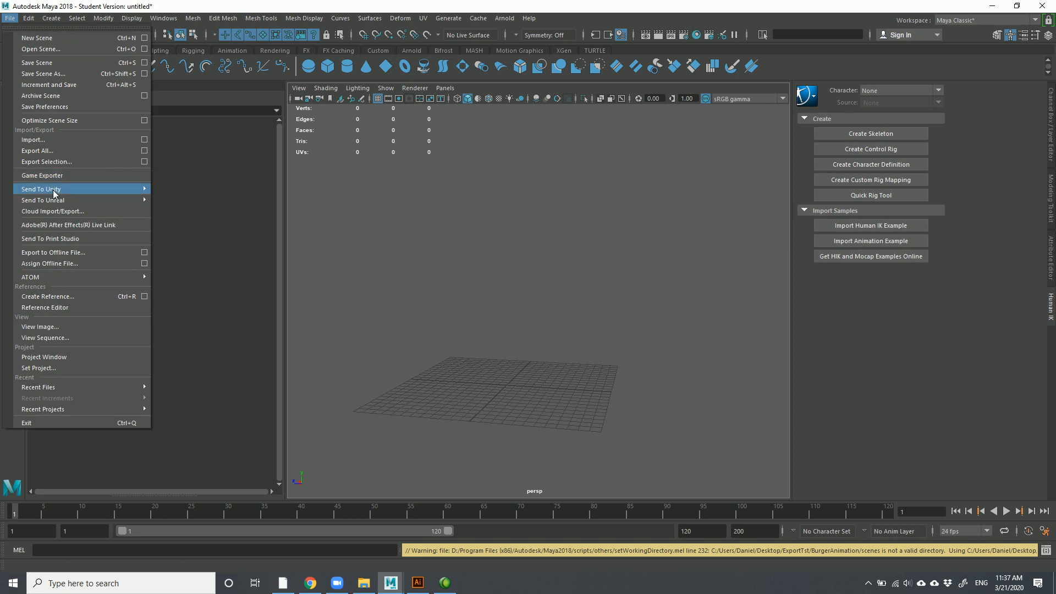
pyautogui.click(59, 142)
pyautogui.moveTo(506, 74); pyautogui.dragTo(243, 37)
pyautogui.hotkey('ctrl', 'v')
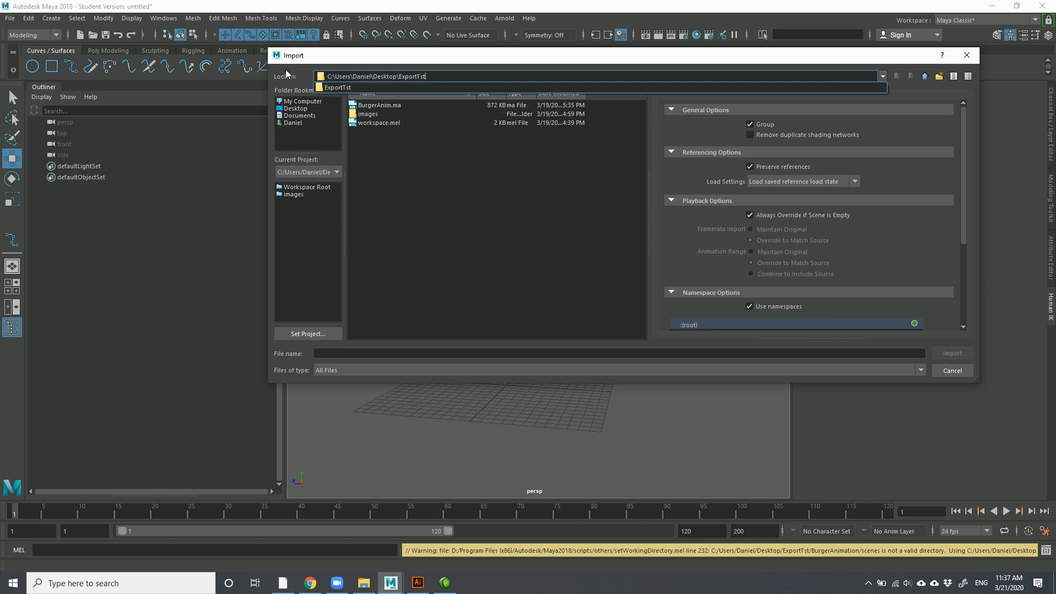
pyautogui.press('Return')
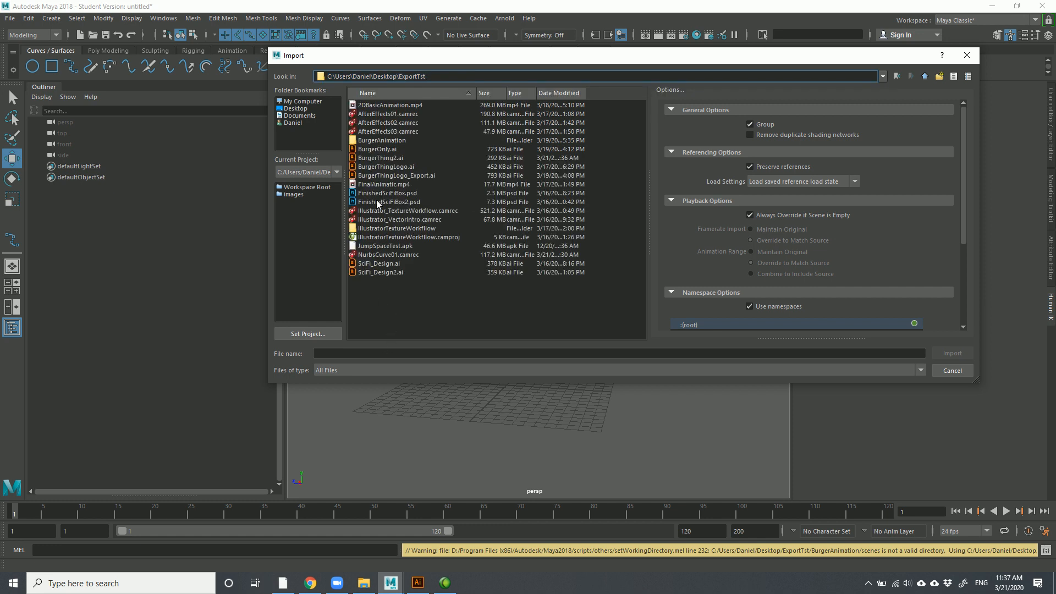
pyautogui.click(385, 159)
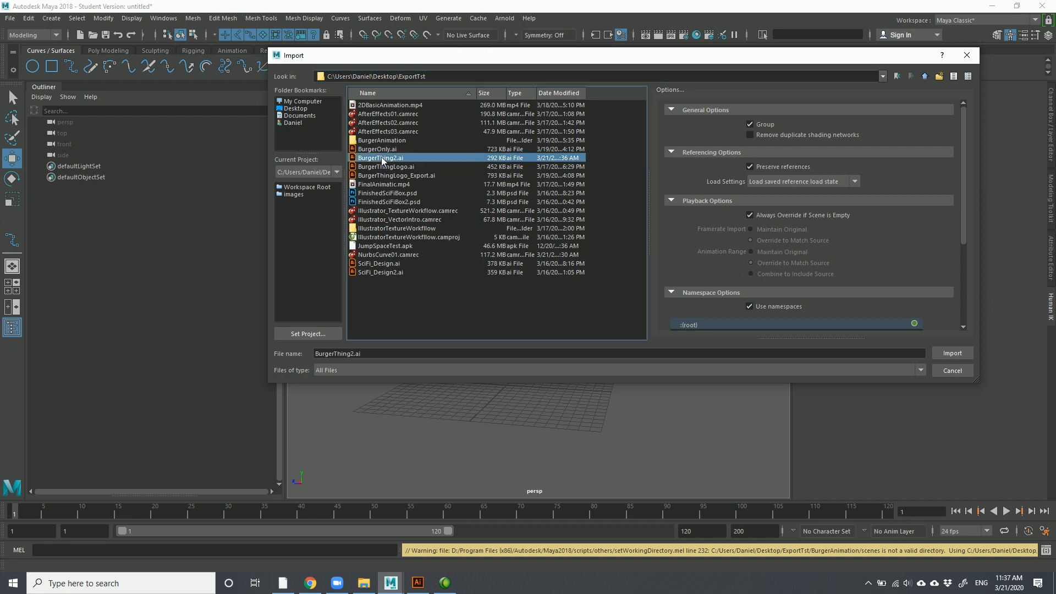
pyautogui.click(952, 355)
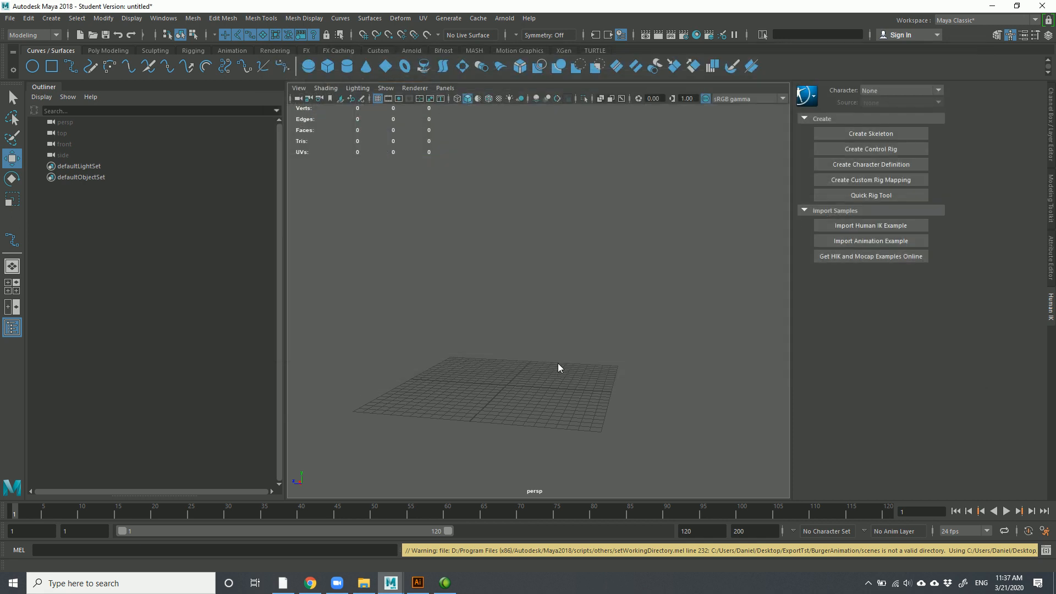
# Frame the imported burger curves and select only the top bun outline
pyautogui.scroll(-5, 497, 418)
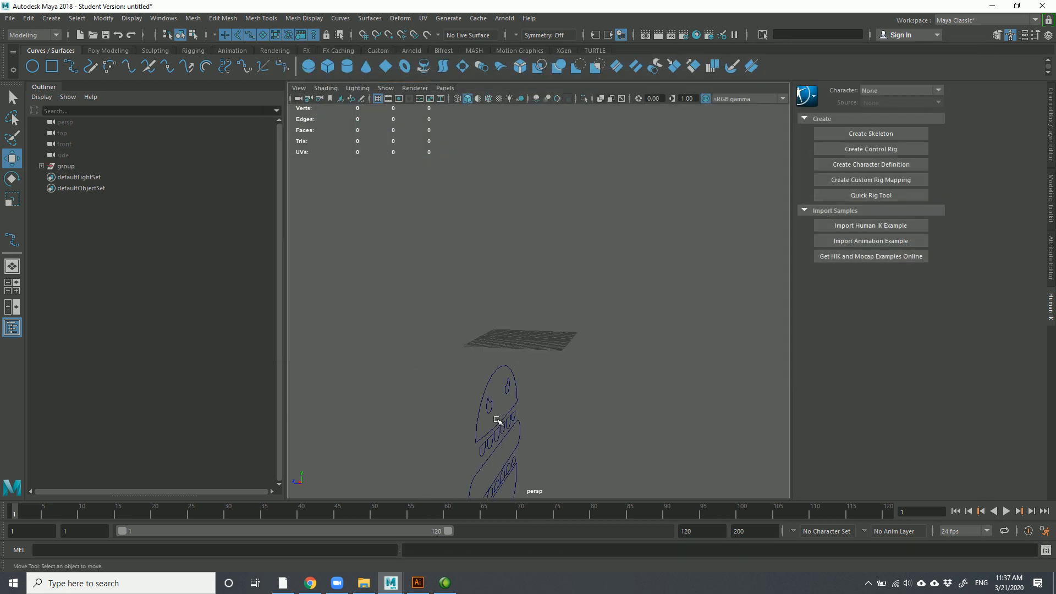
pyautogui.keyDown('alt'); pyautogui.moveTo(486, 396); pyautogui.dragTo(603, 363); pyautogui.keyUp('alt')
pyautogui.keyDown('alt'); pyautogui.moveTo(604, 363); pyautogui.dragTo(600, 334, button='middle'); pyautogui.keyUp('alt')
pyautogui.moveTo(538, 336); pyautogui.dragTo(628, 393)
pyautogui.click(647, 399)
pyautogui.scroll(3, 569, 346)
pyautogui.moveTo(572, 183); pyautogui.dragTo(649, 254)
pyautogui.click(554, 231)
pyautogui.moveTo(582, 181); pyautogui.dragTo(620, 193)
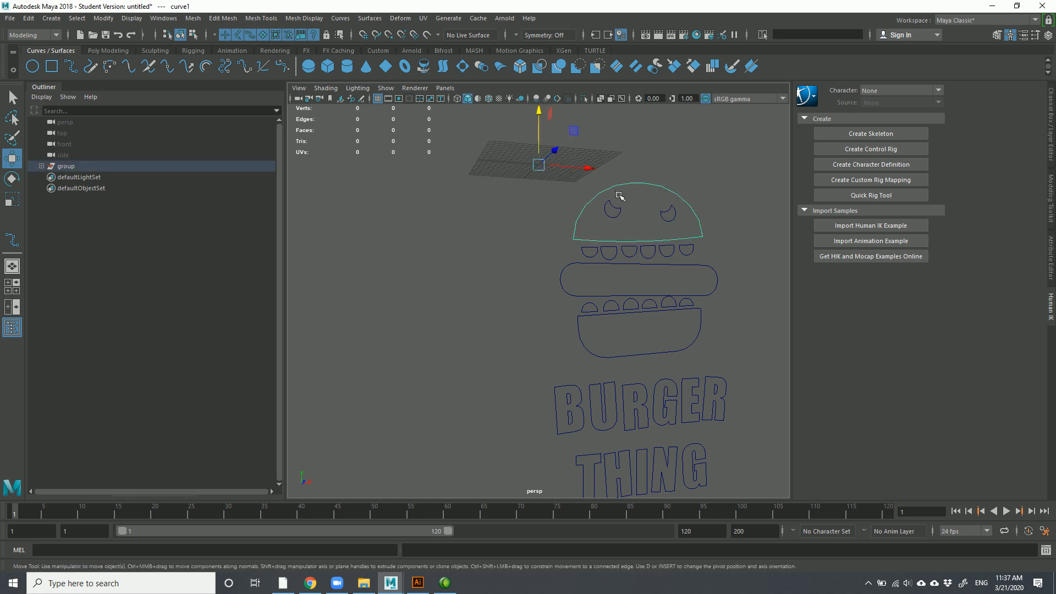
# Duplicate the top bun curve, offset it along Z, and loft a surface between them
pyautogui.keyDown('alt'); pyautogui.moveTo(593, 232); pyautogui.dragTo(672, 255); pyautogui.keyUp('alt')
pyautogui.hotkey('ctrl', 'd')
pyautogui.moveTo(600, 162); pyautogui.dragTo(566, 161)
pyautogui.keyDown('shift'); pyautogui.click(573, 171); pyautogui.keyUp('shift')
pyautogui.click(443, 66)
pyautogui.click(455, 233)
pyautogui.keyDown('alt'); pyautogui.moveTo(527, 260); pyautogui.dragTo(503, 258); pyautogui.keyUp('alt')
pyautogui.click(574, 226)
pyautogui.click(529, 275)
# Undo the loft and delete all the imported burger logo curves
pyautogui.hotkey('ctrl', 'z')
pyautogui.hotkey('ctrl', 'z')
pyautogui.hotkey('ctrl', 'z')
pyautogui.hotkey('ctrl', 'z')
pyautogui.hotkey('ctrl', 'z')
pyautogui.hotkey('ctrl', 'z')
pyautogui.hotkey('ctrl', 'z')
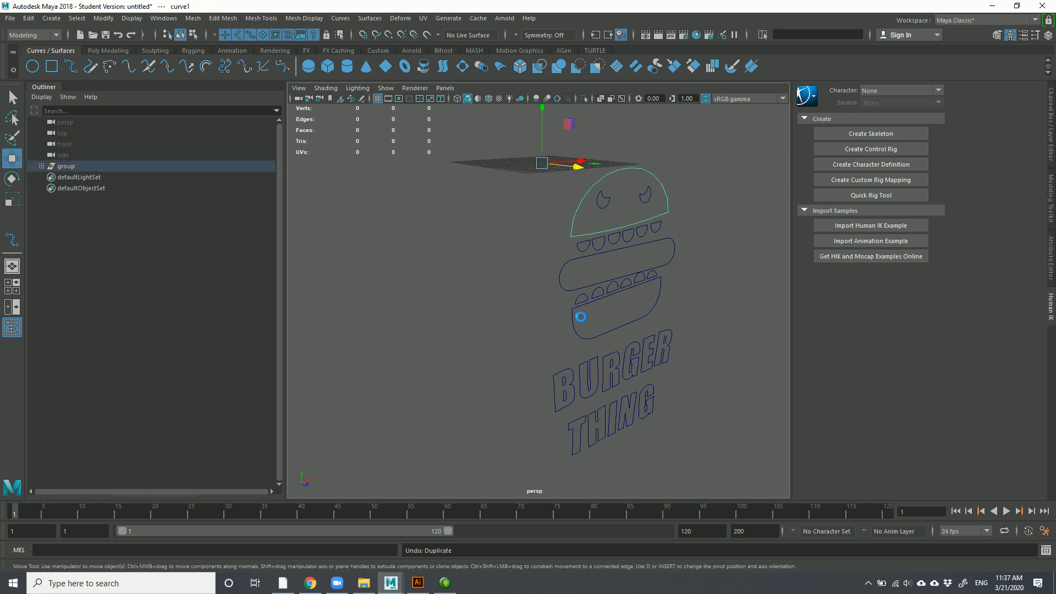
pyautogui.click(509, 315)
pyautogui.scroll(-3, 509, 316)
pyautogui.moveTo(518, 432)
pyautogui.mouseDown()
pyautogui.moveTo(561, 372)
pyautogui.moveTo(508, 321)
pyautogui.mouseUp()
pyautogui.moveTo(508, 181); pyautogui.dragTo(681, 427)
pyautogui.press('Delete')
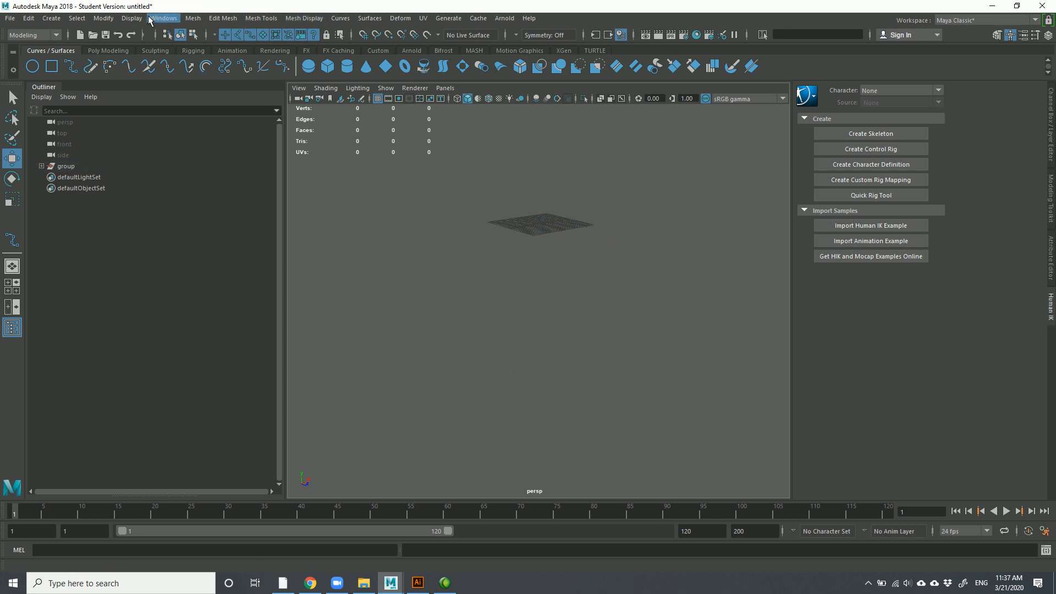
# Restore the deleted burger curves and apply Bevel Plus to the middle patty outline
pyautogui.click(51, 19)
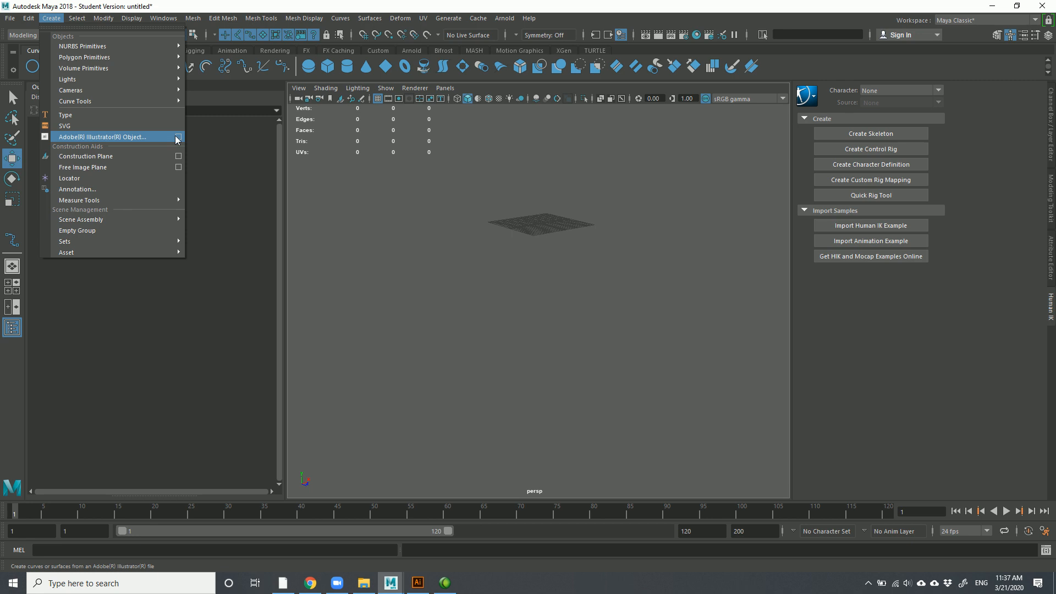
pyautogui.click(489, 250)
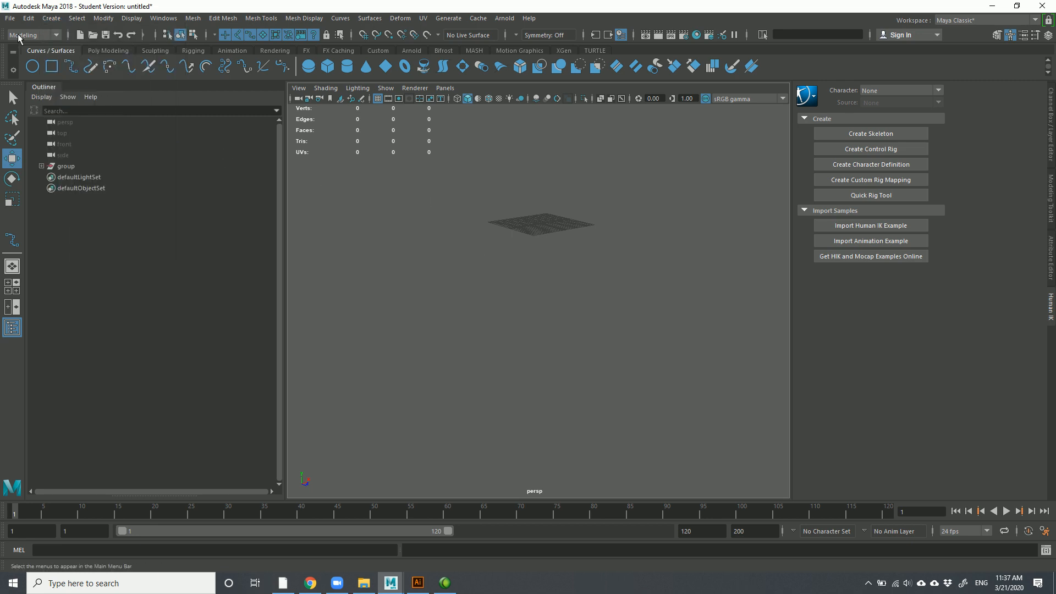
pyautogui.hotkey('ctrl', 'z')
pyautogui.click(672, 360)
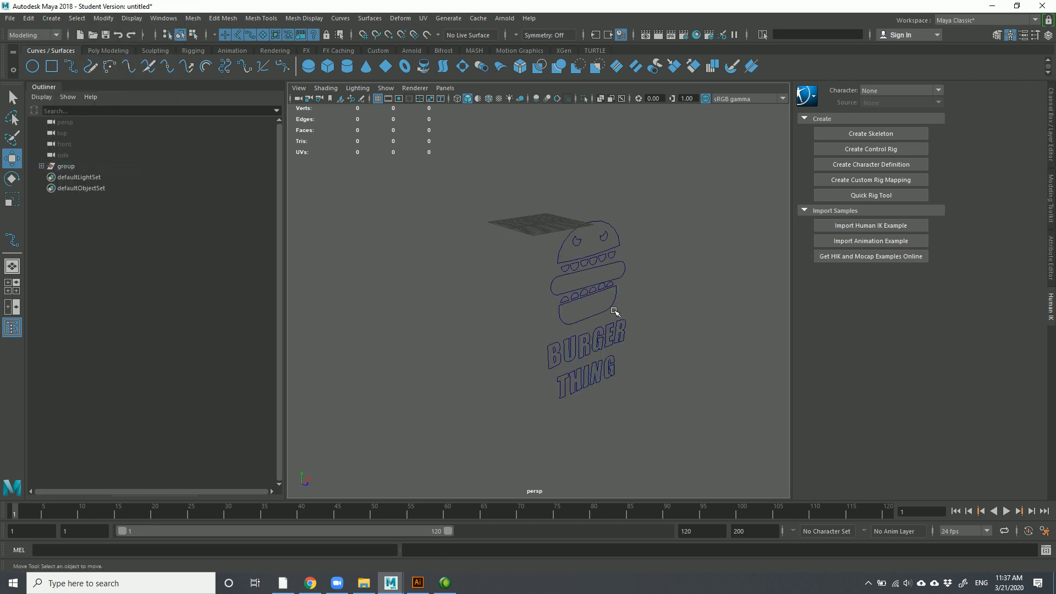
pyautogui.scroll(4, 576, 269)
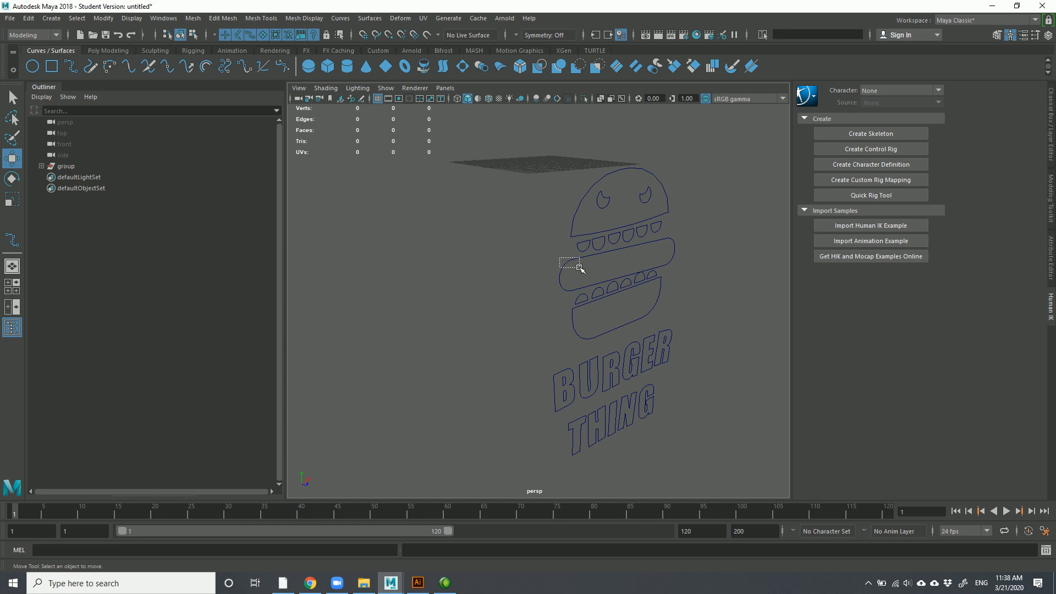
pyautogui.click(568, 266)
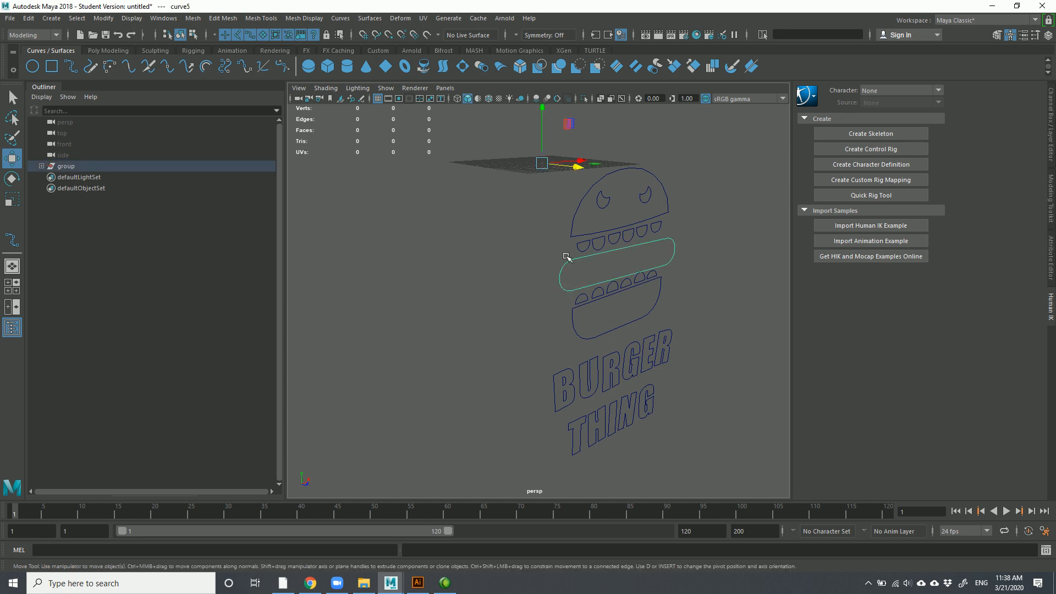
pyautogui.click(523, 67)
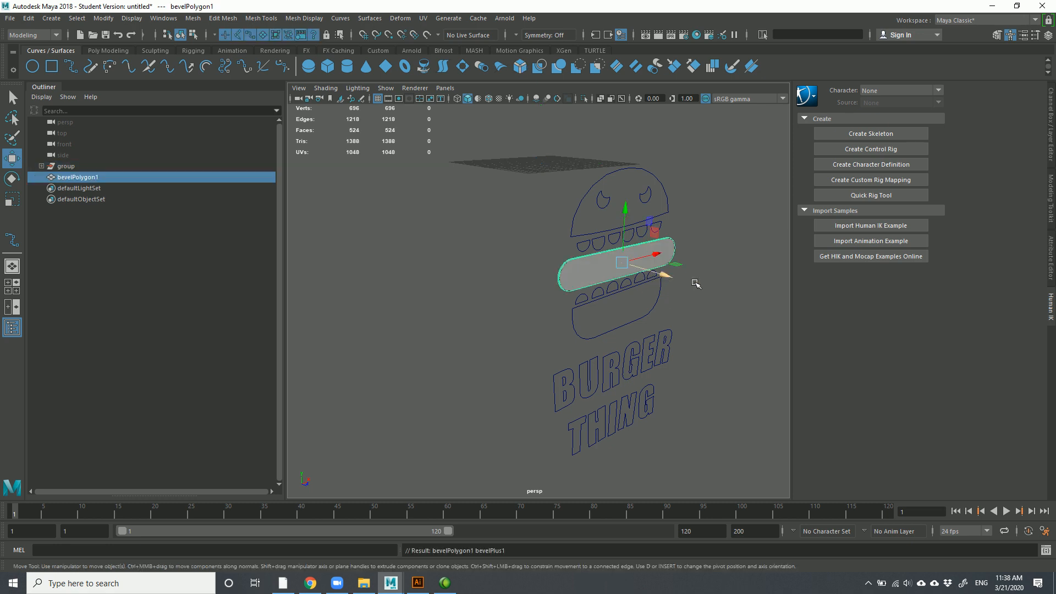
# Raise bevelPolygon1's Extrude Depth through 4, 6 and 12 to 20
pyautogui.scroll(5, 608, 278)
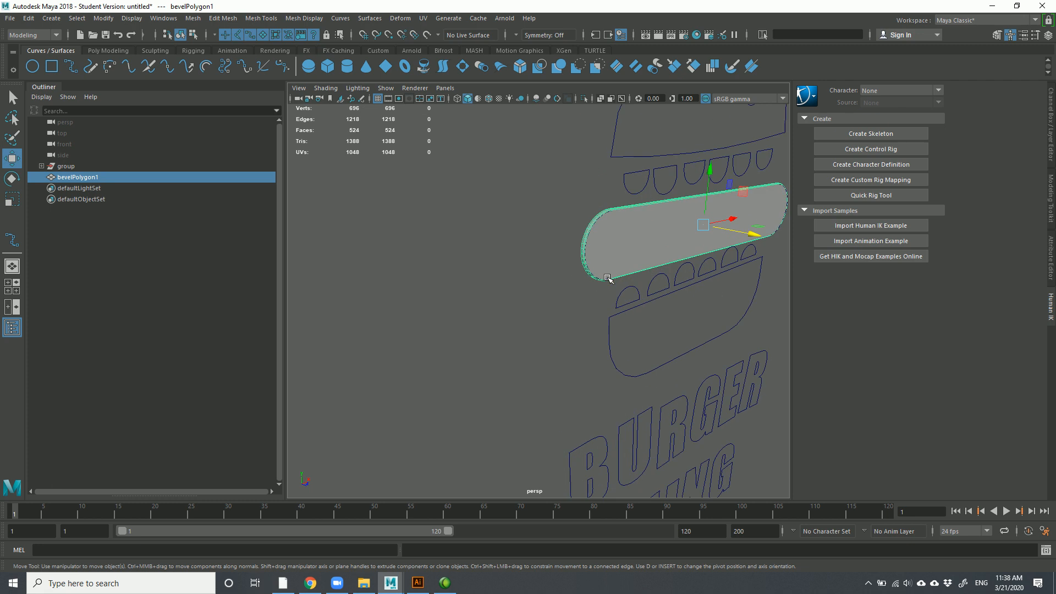
pyautogui.keyDown('alt'); pyautogui.moveTo(649, 242); pyautogui.dragTo(513, 285); pyautogui.keyUp('alt')
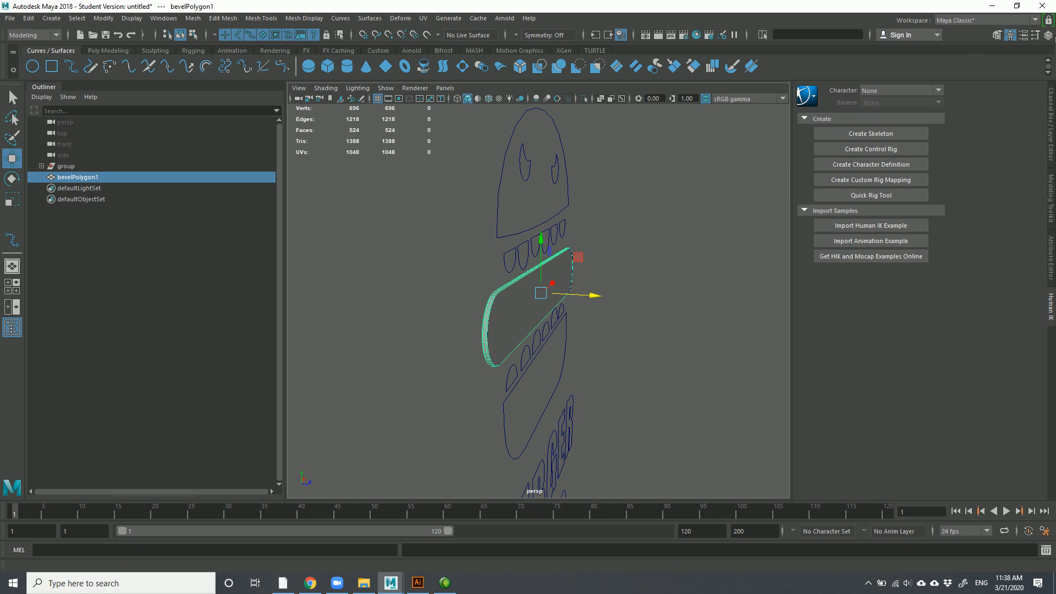
pyautogui.click(1050, 37)
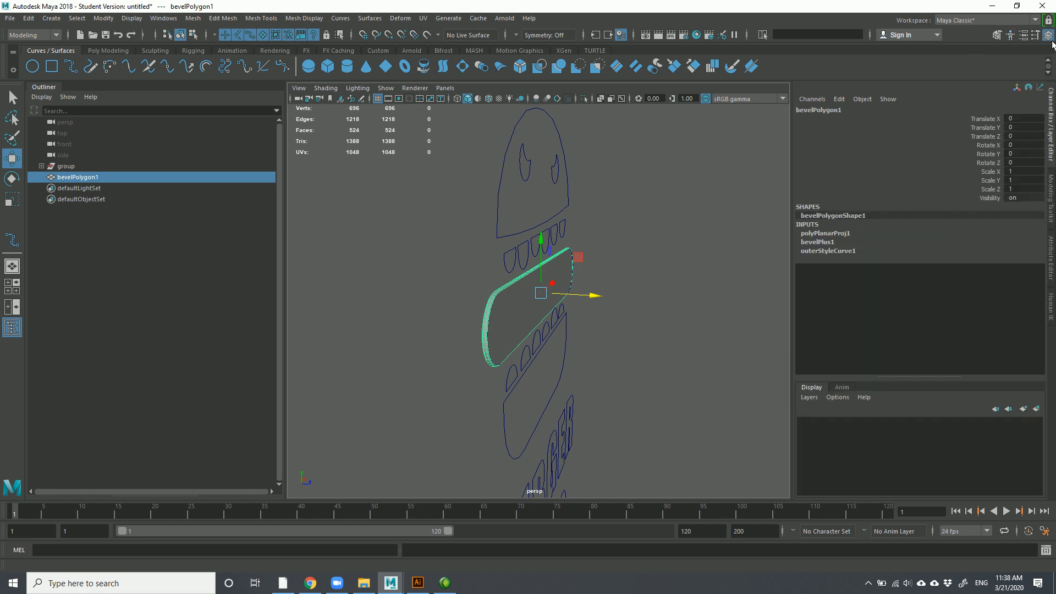
pyautogui.click(817, 242)
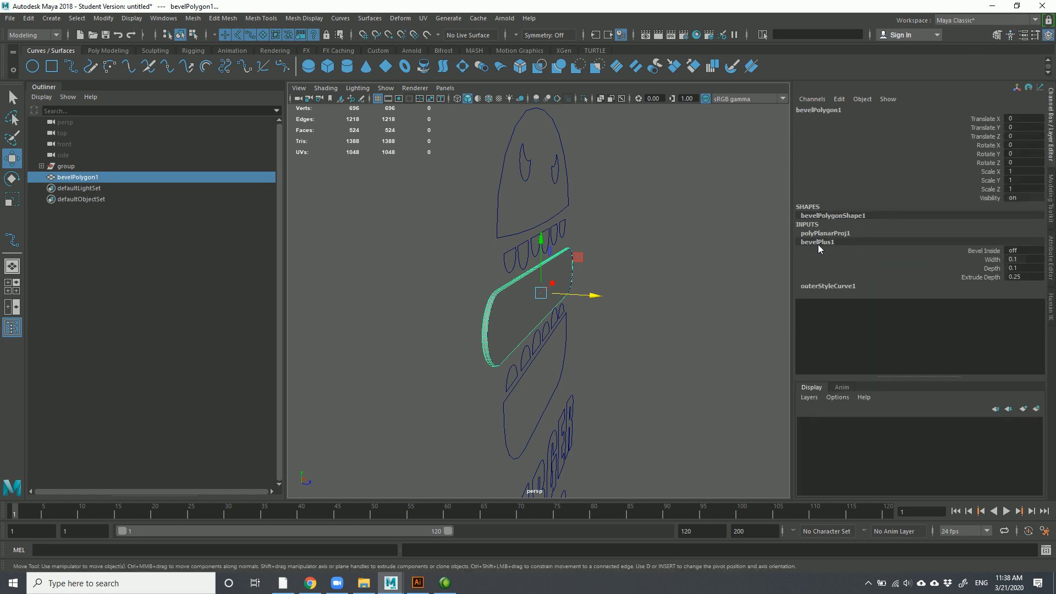
pyautogui.click(992, 260)
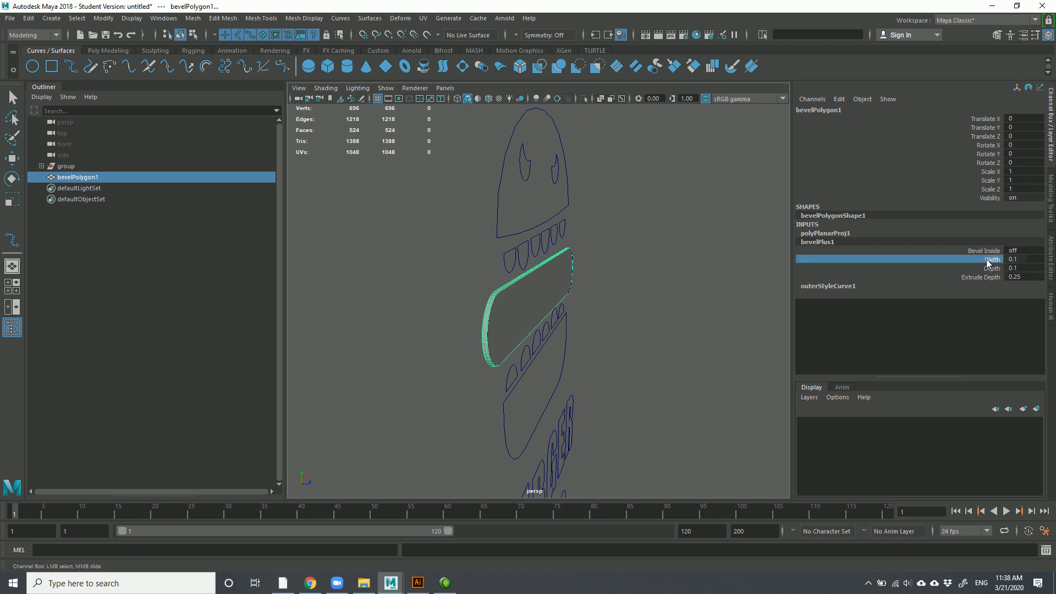
pyautogui.click(981, 277)
pyautogui.moveTo(677, 275); pyautogui.dragTo(714, 268, button='middle')
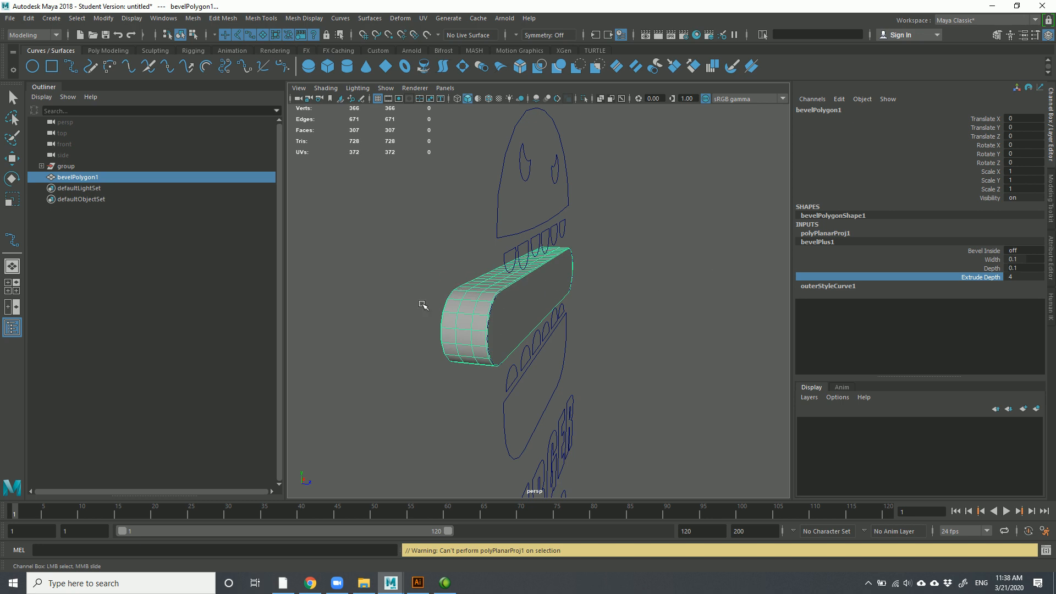
pyautogui.doubleClick(1017, 277)
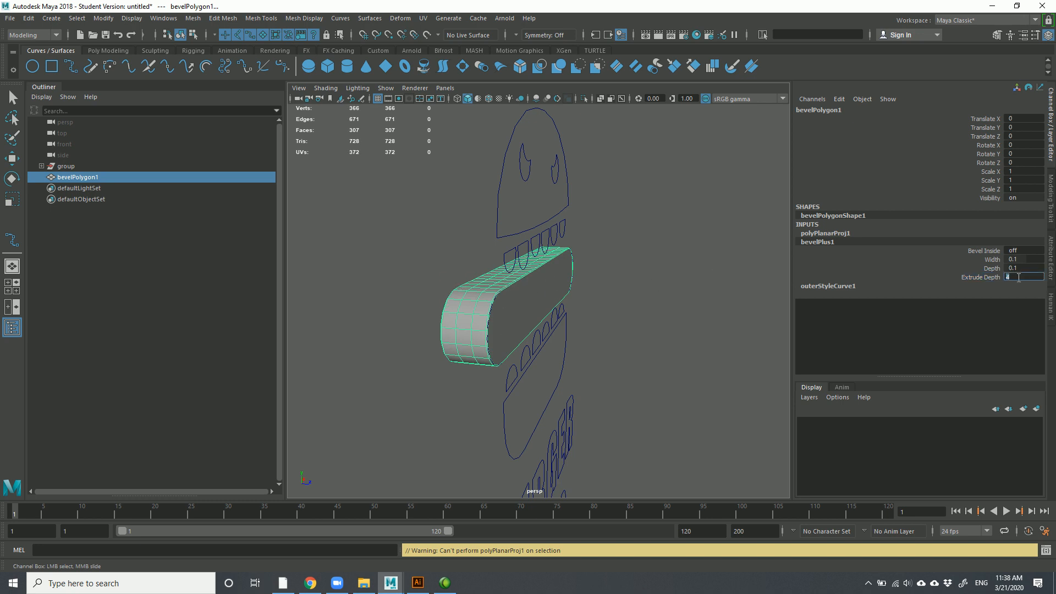
pyautogui.write('6')
pyautogui.press('Return')
pyautogui.write('12')
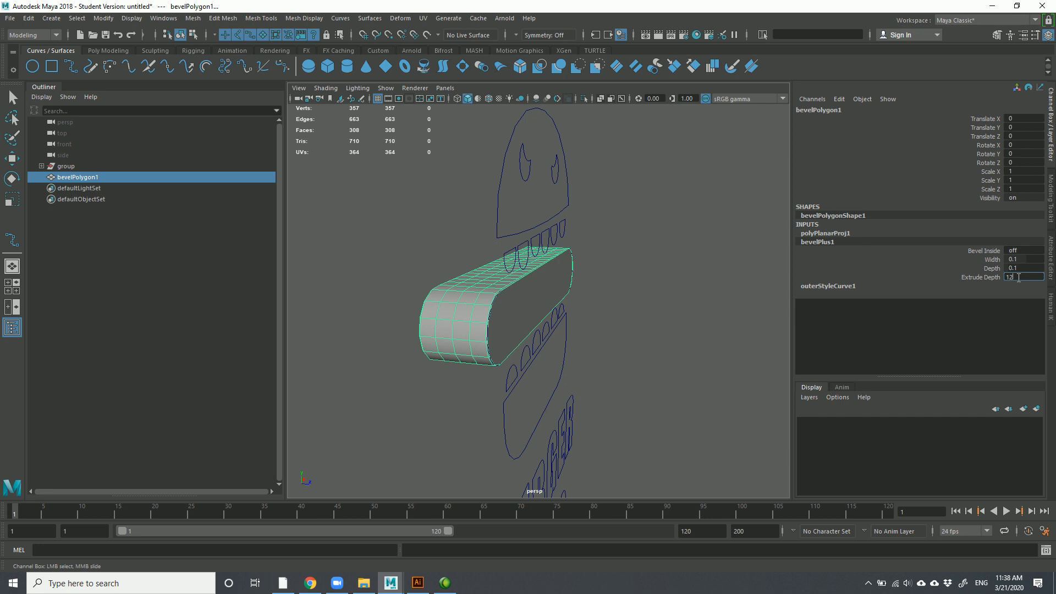
pyautogui.press('Return')
pyautogui.write('20')
pyautogui.press('Return')
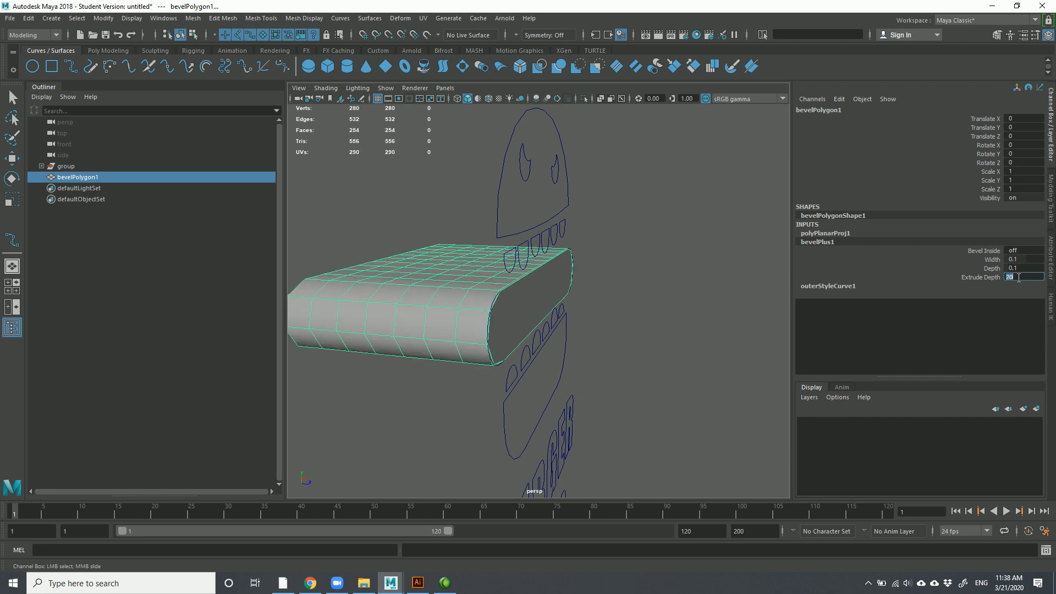
# Set the patty bevel's Width and Depth to 0.7
pyautogui.click(673, 256)
pyautogui.click(473, 280)
pyautogui.press('w')
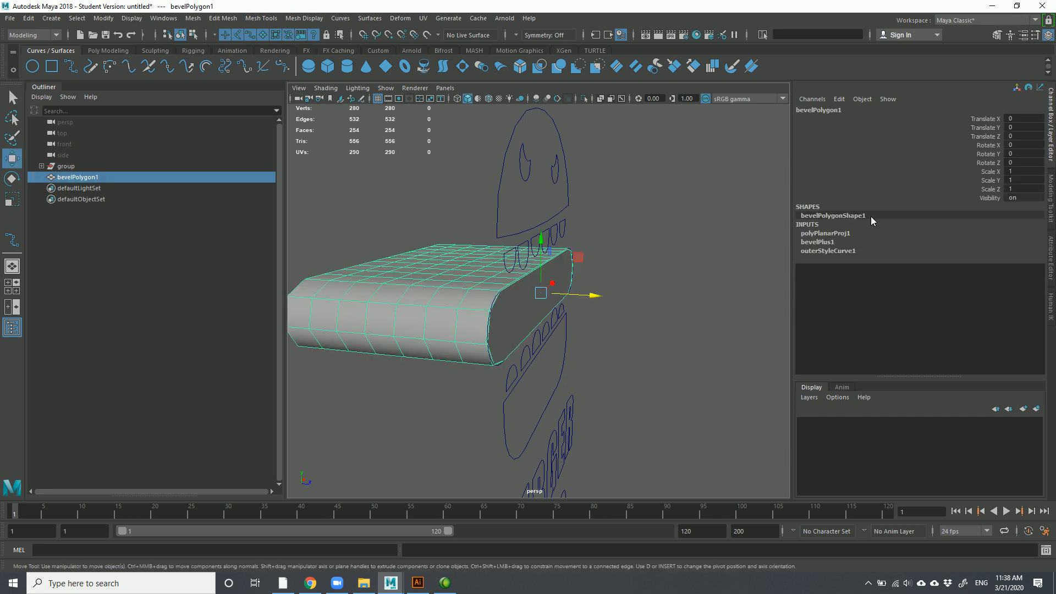
pyautogui.click(819, 242)
pyautogui.click(993, 259)
pyautogui.moveTo(731, 274); pyautogui.dragTo(658, 267, button='middle')
pyautogui.click(985, 268)
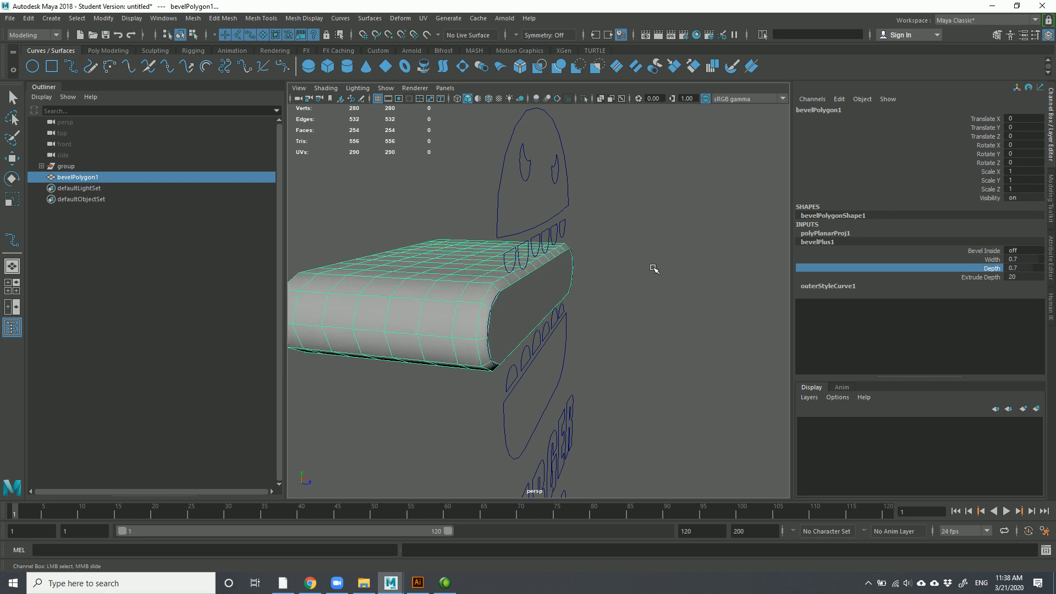
# Try Bevel Inside on the patty mesh, leave it off, and check the outer bevel style
pyautogui.press('w')
pyautogui.click(688, 275)
pyautogui.click(504, 290)
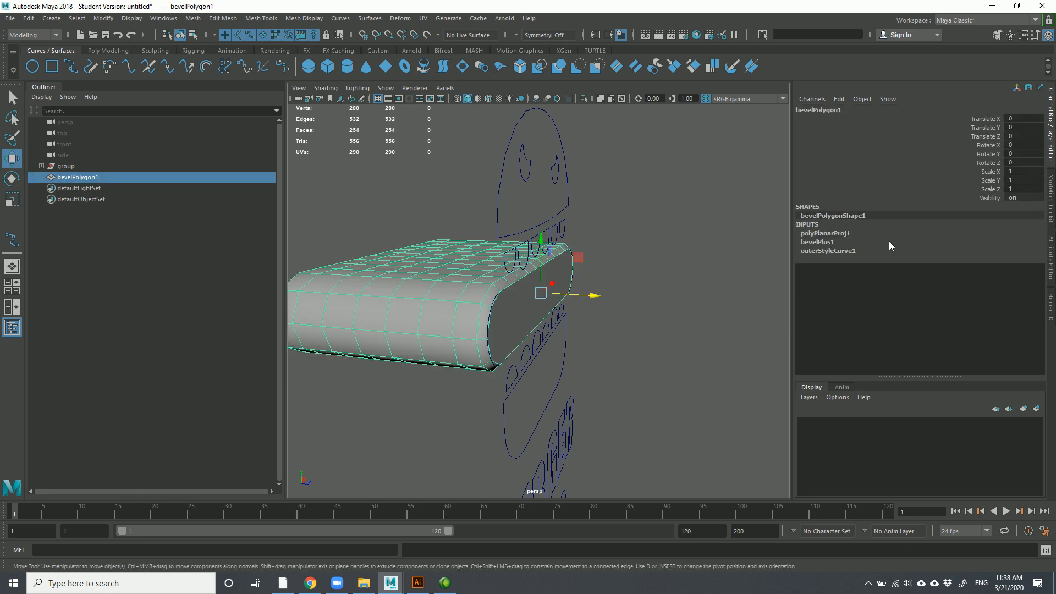
pyautogui.click(845, 242)
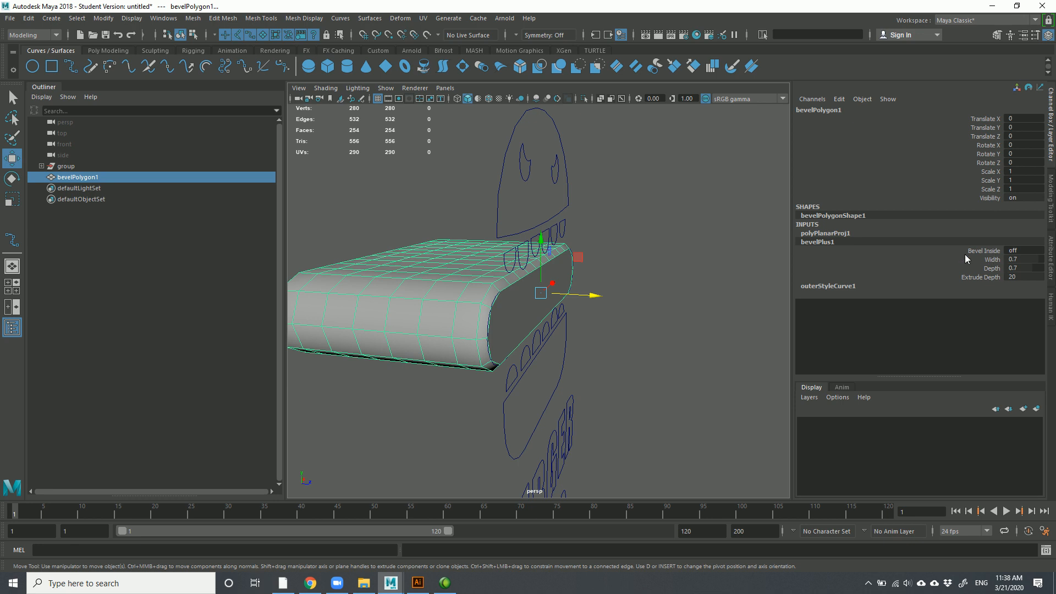
pyautogui.click(984, 251)
pyautogui.moveTo(738, 253); pyautogui.dragTo(714, 254, button='middle')
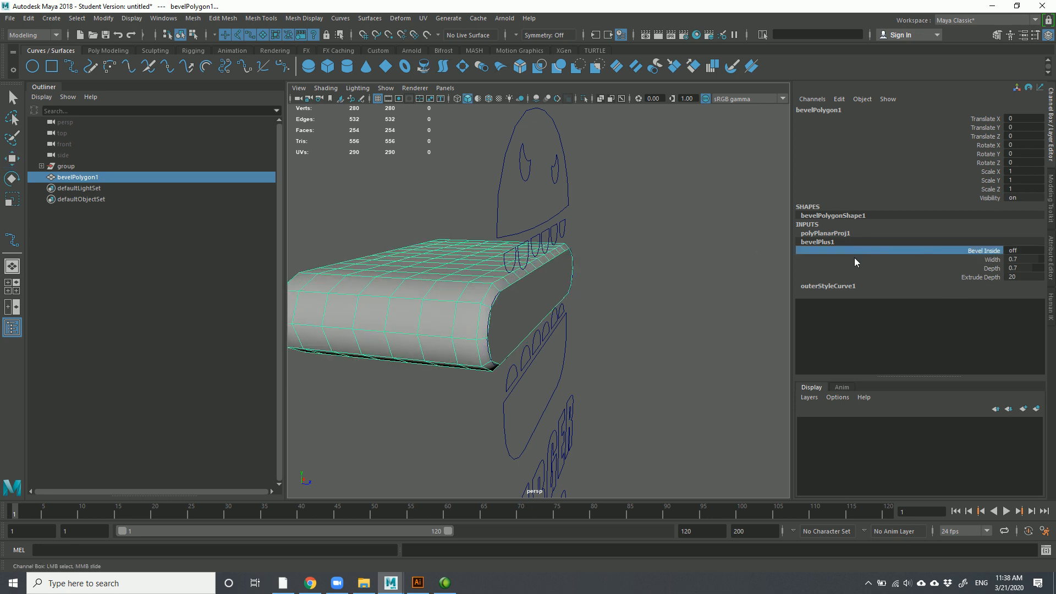
pyautogui.click(839, 286)
# Delete the bevelPolygon1 mesh from the scene
pyautogui.press('w')
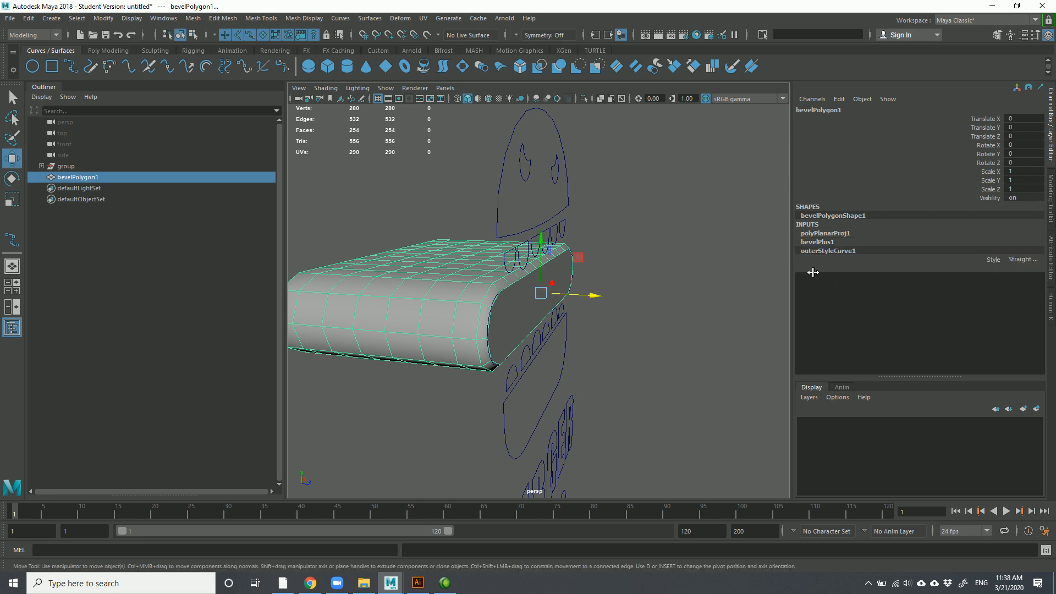
pyautogui.click(522, 222)
pyautogui.click(515, 287)
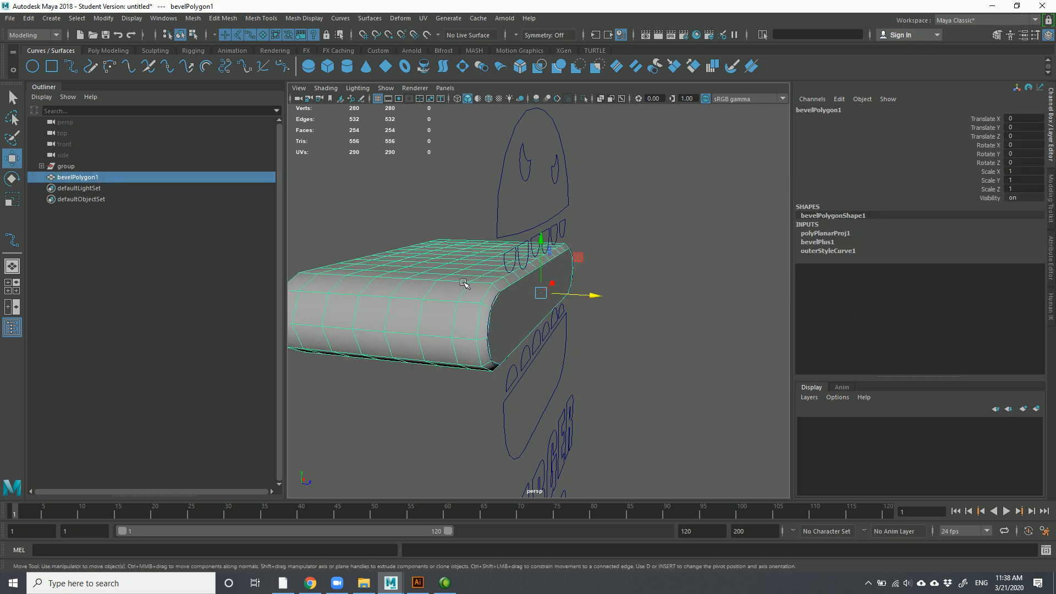
pyautogui.press('Delete')
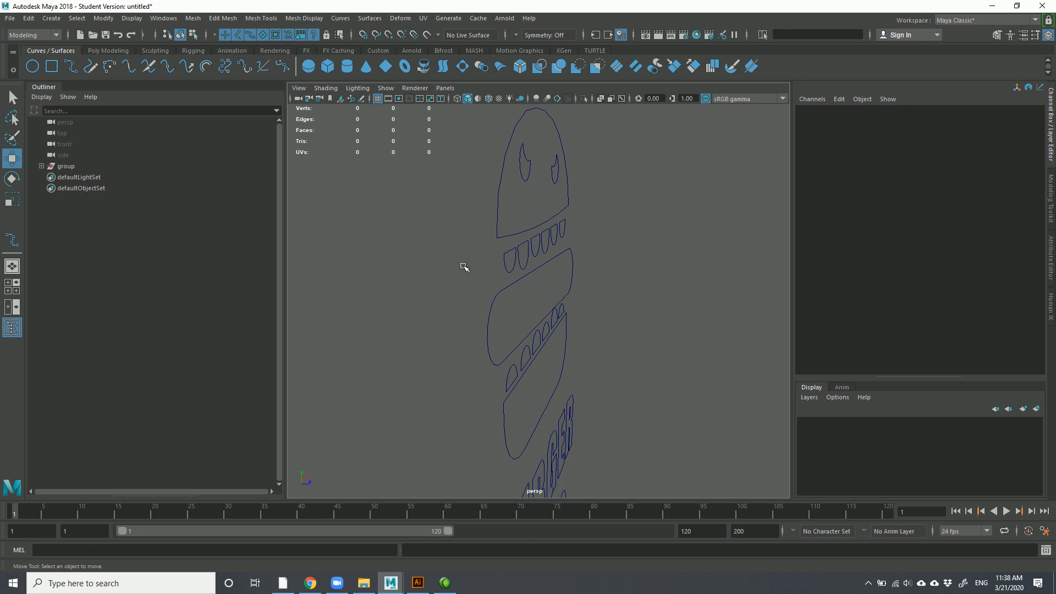
# Start a new empty scene without saving the old one
pyautogui.scroll(-5, 469, 193)
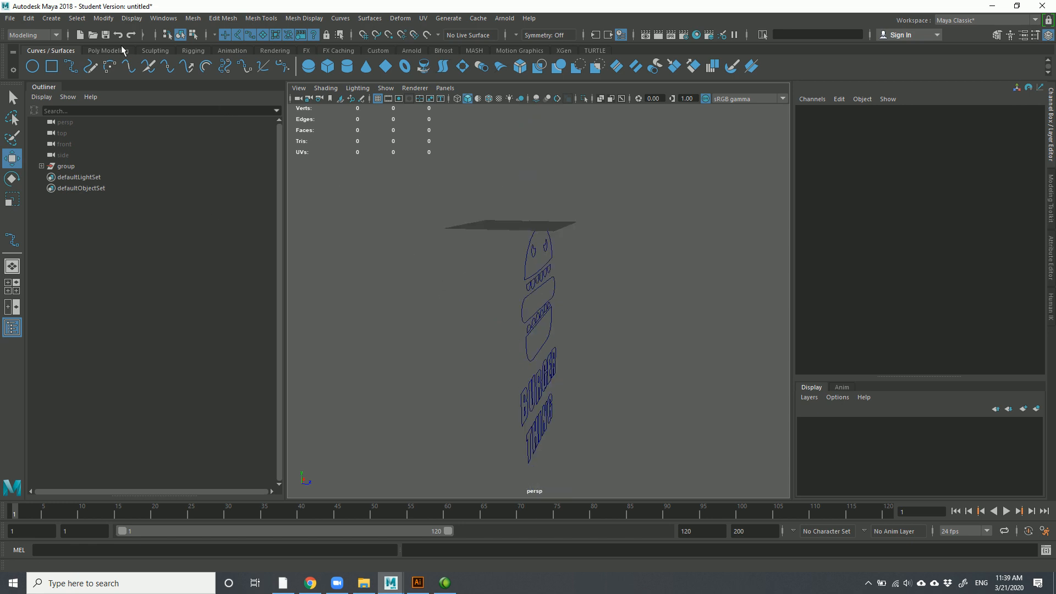
pyautogui.click(3, 22)
pyautogui.click(25, 37)
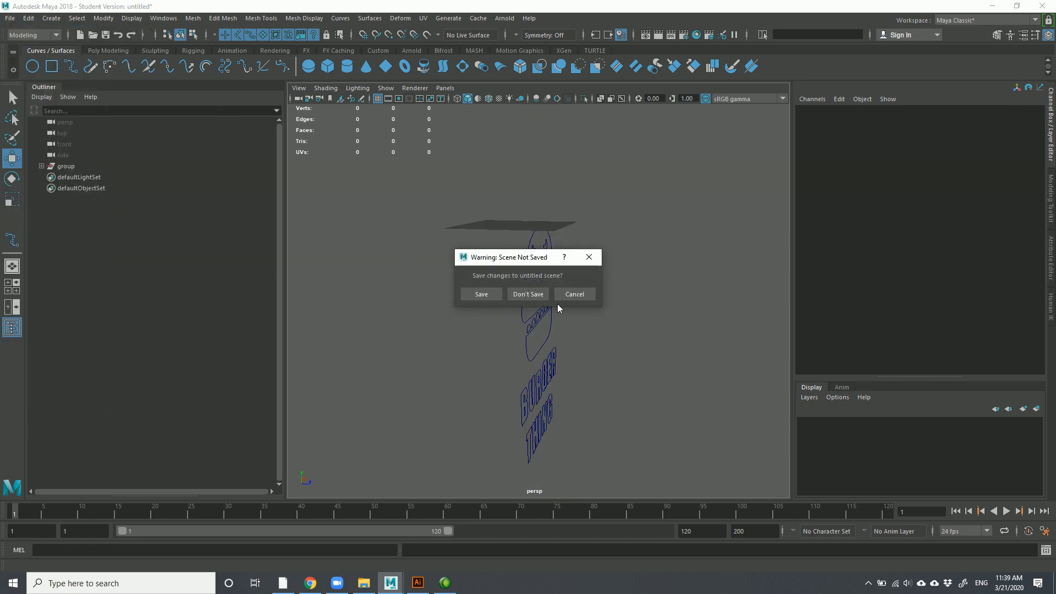
pyautogui.click(528, 295)
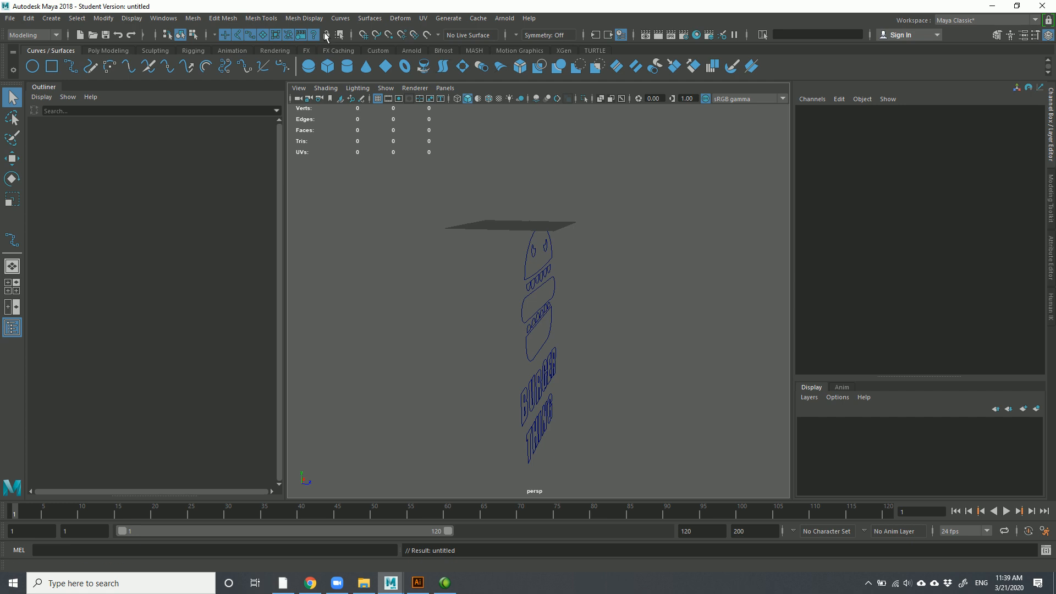
# Create an Adobe Illustrator Object with Bevel type, width 0.1, to reach the file browser
pyautogui.click(60, 20)
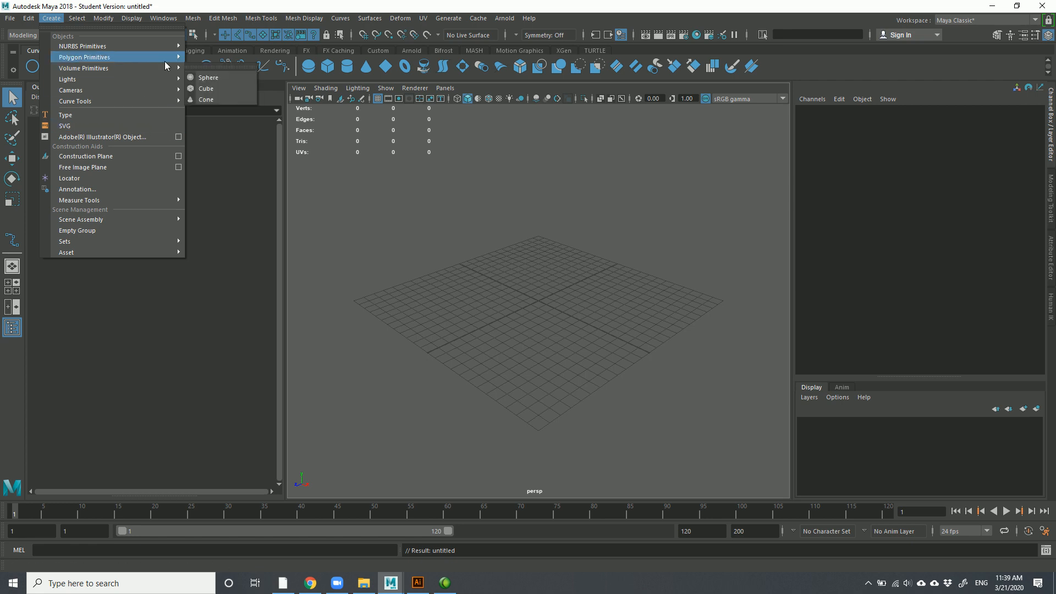
pyautogui.moveTo(136, 73)
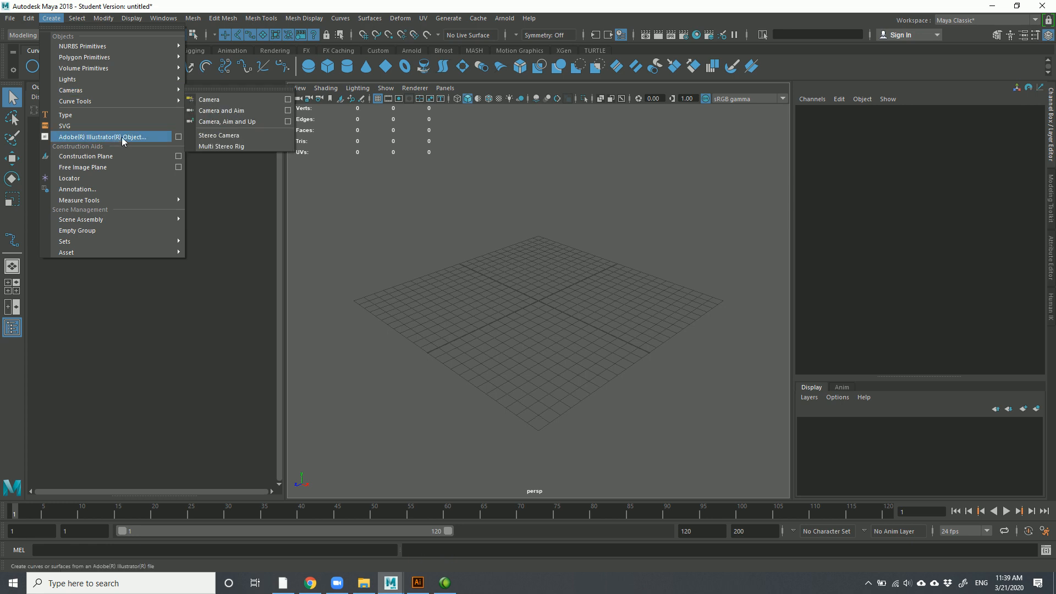
pyautogui.click(179, 138)
pyautogui.scroll(3, 204, 240)
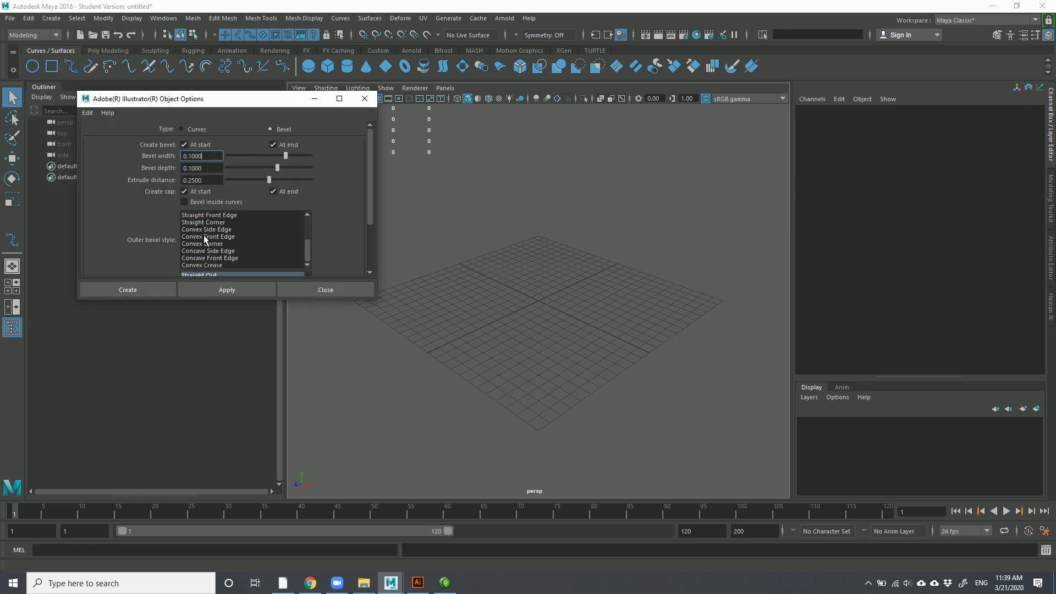
pyautogui.scroll(-2, 205, 238)
pyautogui.scroll(5, 214, 224)
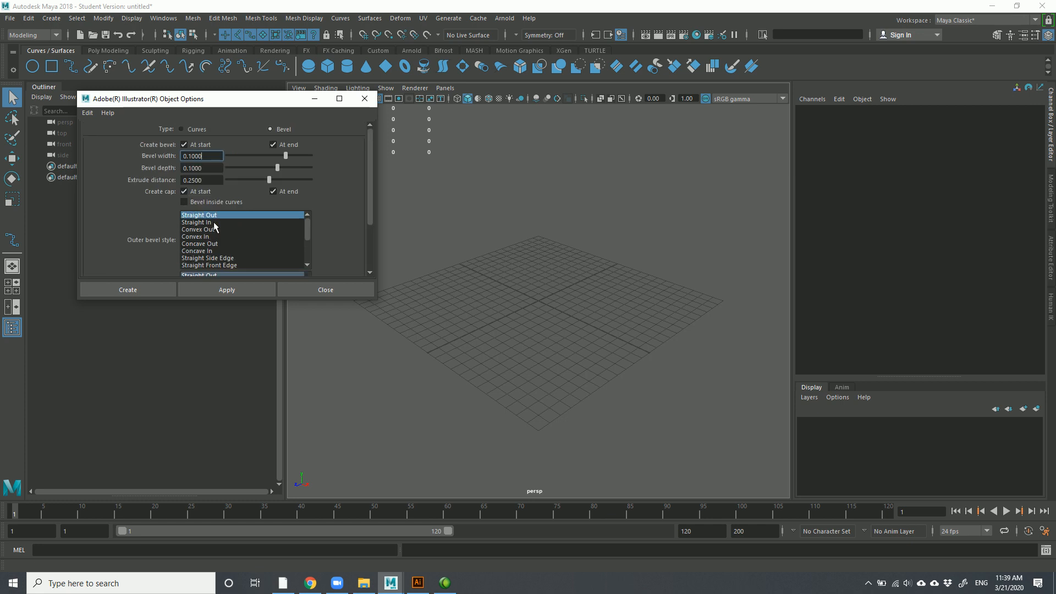
pyautogui.scroll(-2, 318, 190)
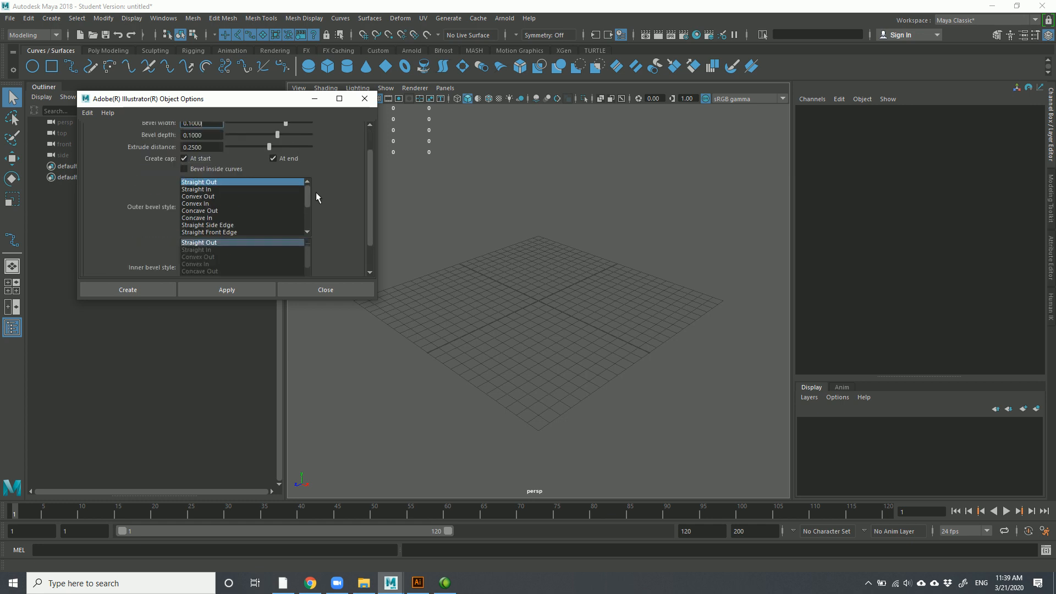
pyautogui.scroll(-1, 318, 204)
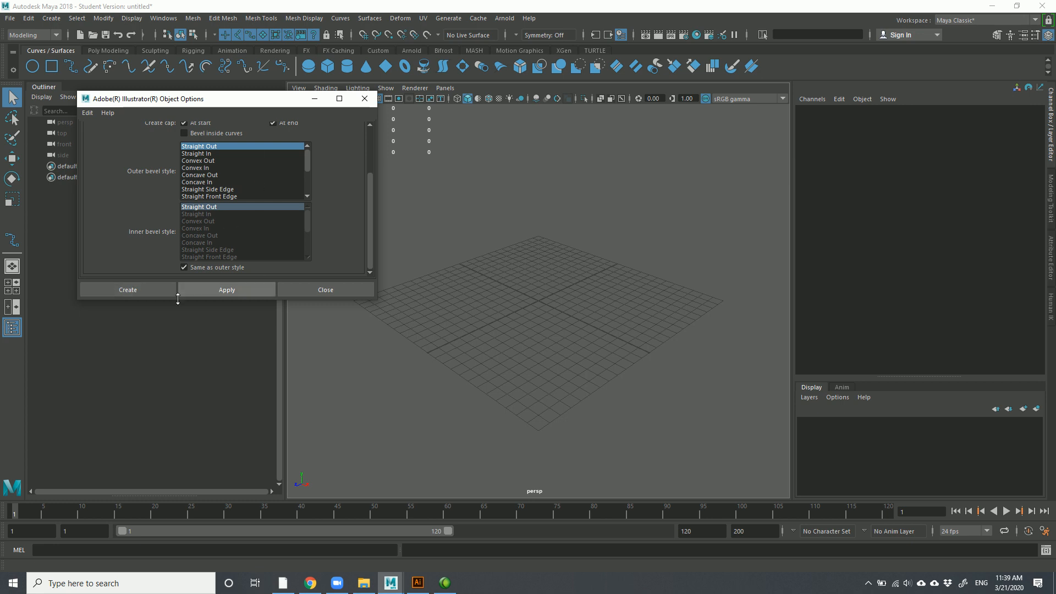
pyautogui.click(132, 290)
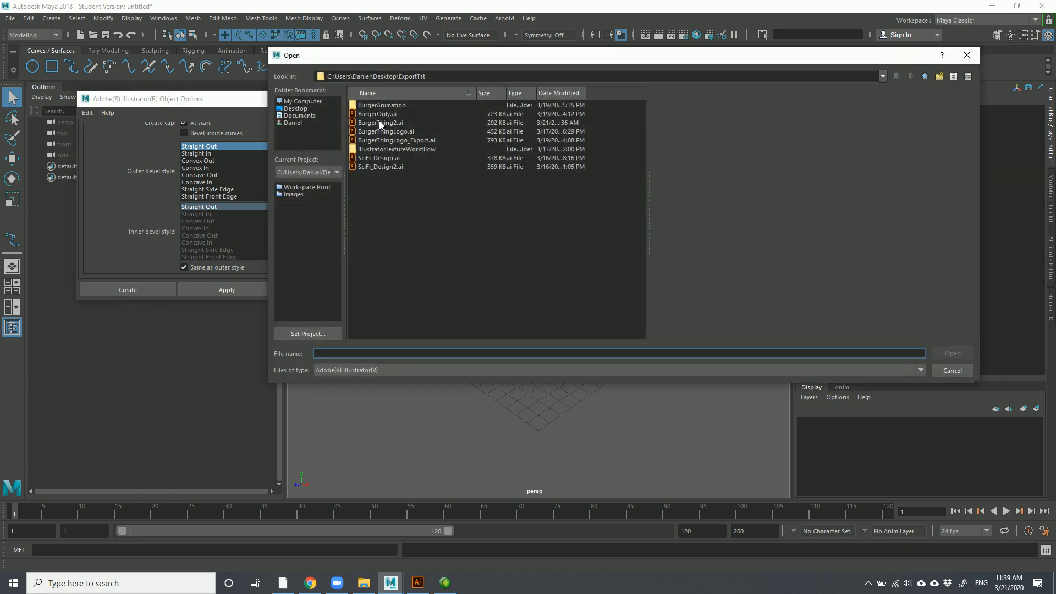
# Import BurgerThing2.ai as a bevelled logo mesh and turn the view to face it
pyautogui.click(375, 121)
pyautogui.click(962, 353)
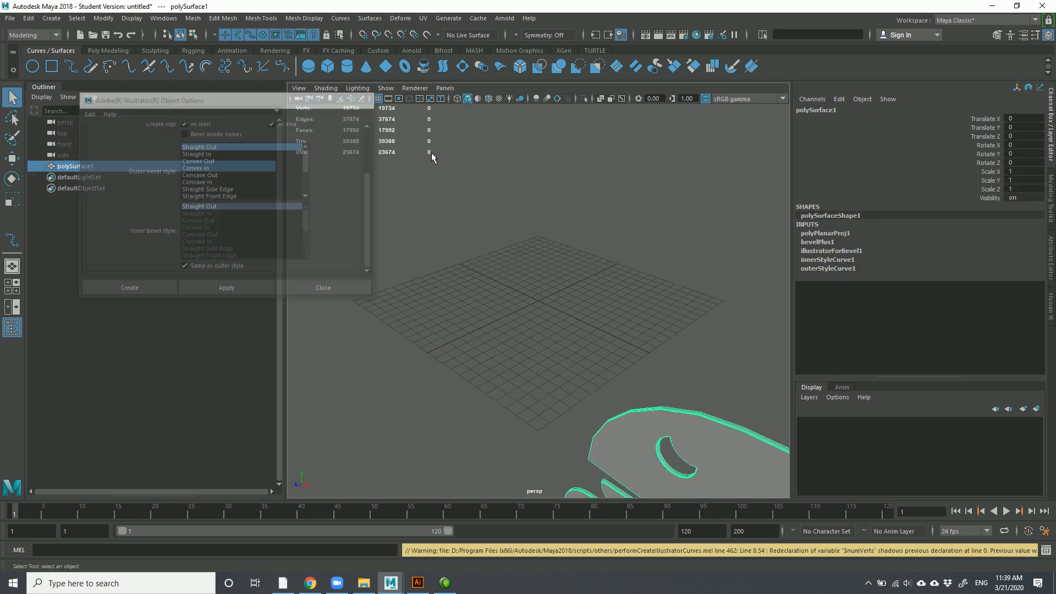
pyautogui.scroll(-5, 621, 362)
pyautogui.keyDown('alt'); pyautogui.moveTo(670, 302); pyautogui.dragTo(650, 262); pyautogui.keyUp('alt')
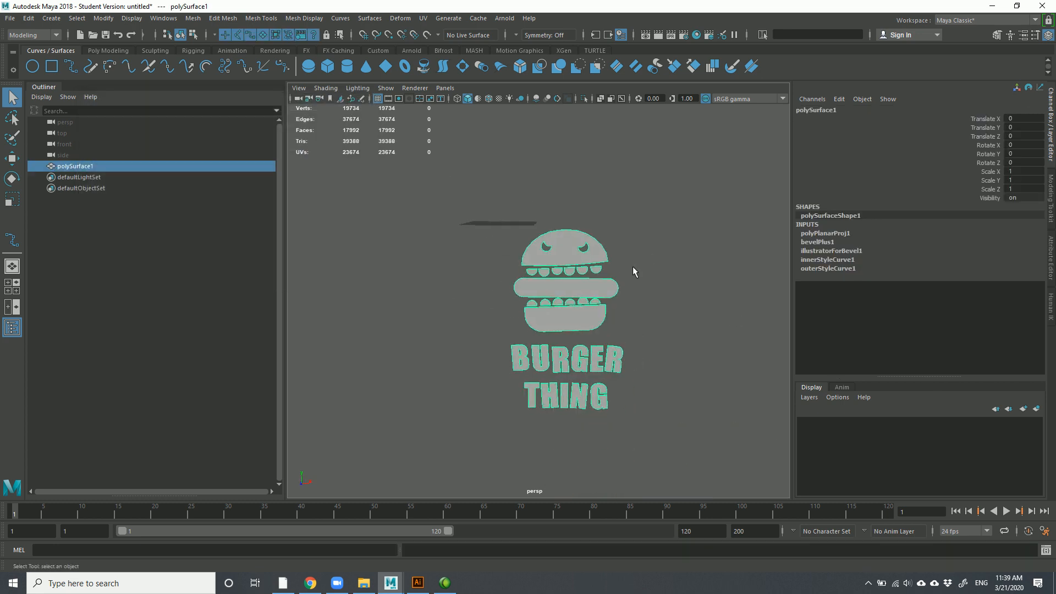
# Raise the bevelPlus1 Extrude Depth to 6 and orbit around the logo to inspect it
pyautogui.click(818, 244)
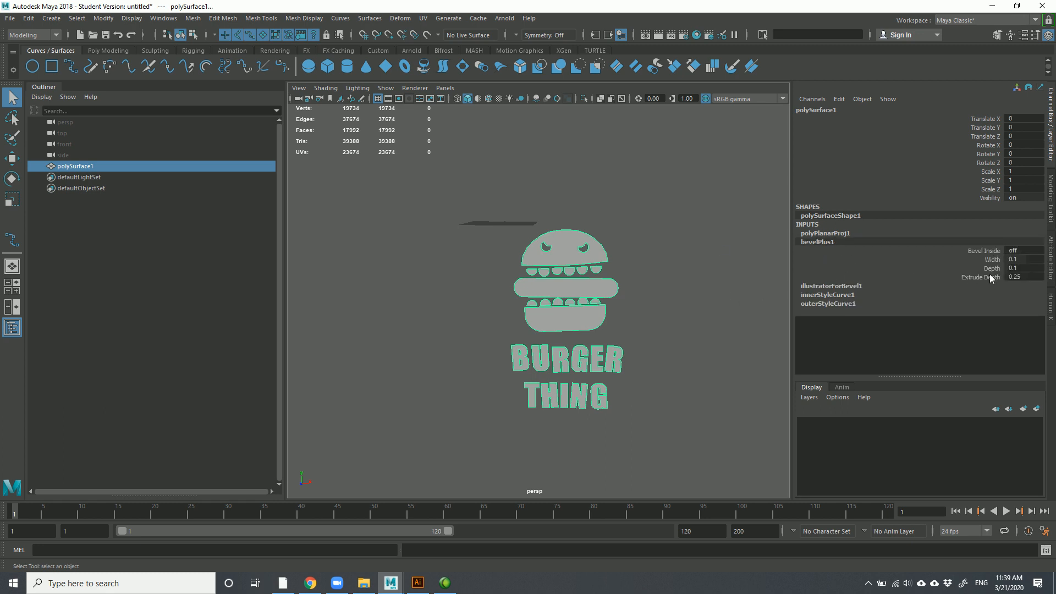
pyautogui.click(930, 278)
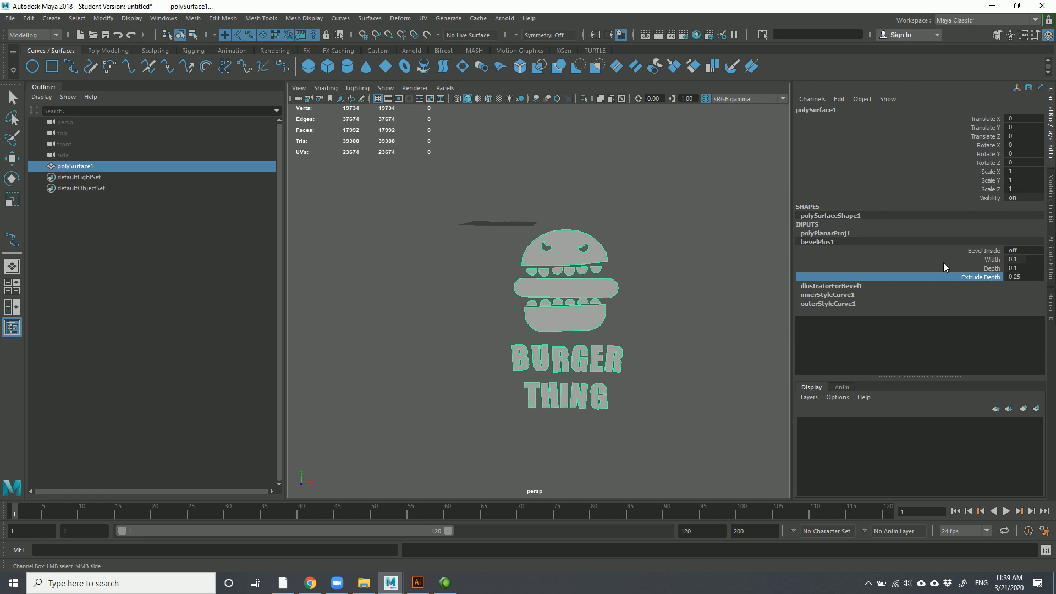
pyautogui.moveTo(654, 269); pyautogui.dragTo(681, 267, button='middle')
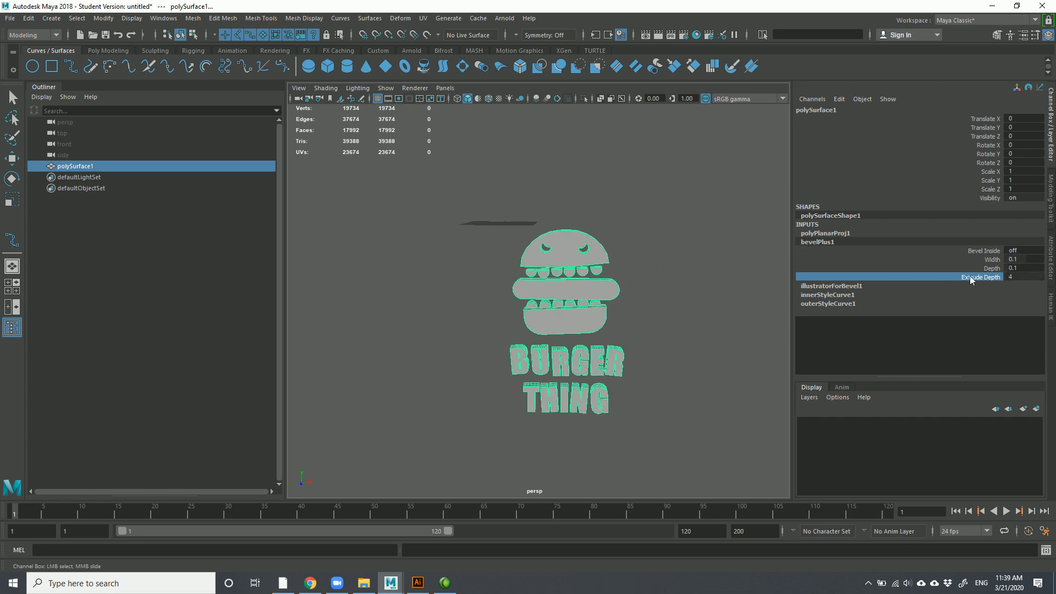
pyautogui.doubleClick(1021, 276)
pyautogui.press('Return')
pyautogui.keyDown('alt'); pyautogui.moveTo(734, 283); pyautogui.dragTo(712, 303); pyautogui.keyUp('alt')
pyautogui.scroll(3, 712, 303)
pyautogui.keyDown('alt'); pyautogui.moveTo(712, 303); pyautogui.dragTo(723, 271, button='middle'); pyautogui.keyUp('alt')
pyautogui.keyDown('alt'); pyautogui.moveTo(724, 270); pyautogui.dragTo(682, 274); pyautogui.keyUp('alt')
# Deselect the logo and deepen the bevelPlus1 Extrude Depth to 8
pyautogui.press('q')
pyautogui.click(525, 310)
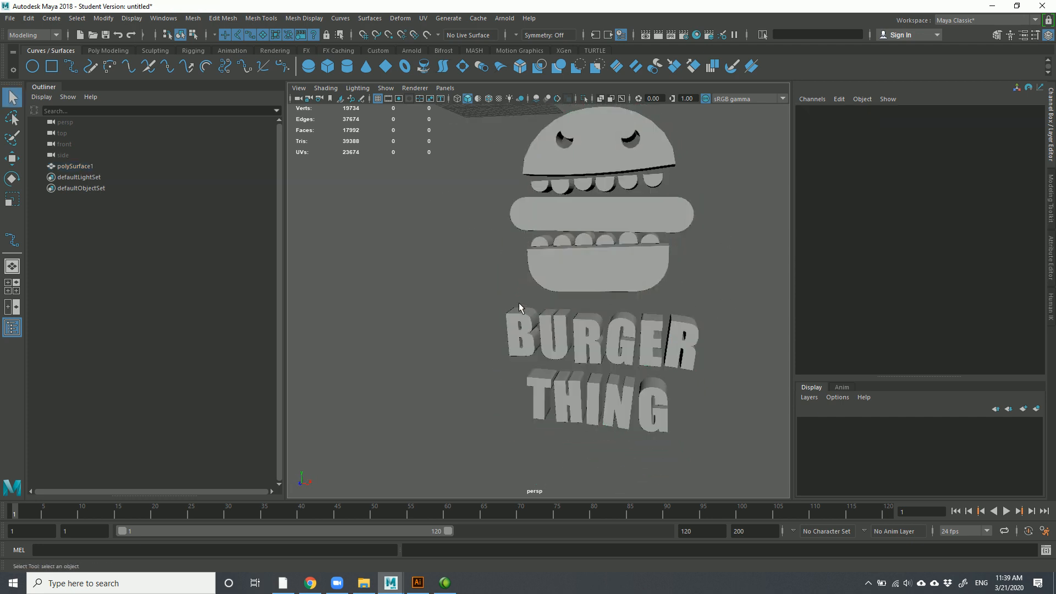
pyautogui.keyDown('alt'); pyautogui.moveTo(497, 331); pyautogui.dragTo(603, 388); pyautogui.keyUp('alt')
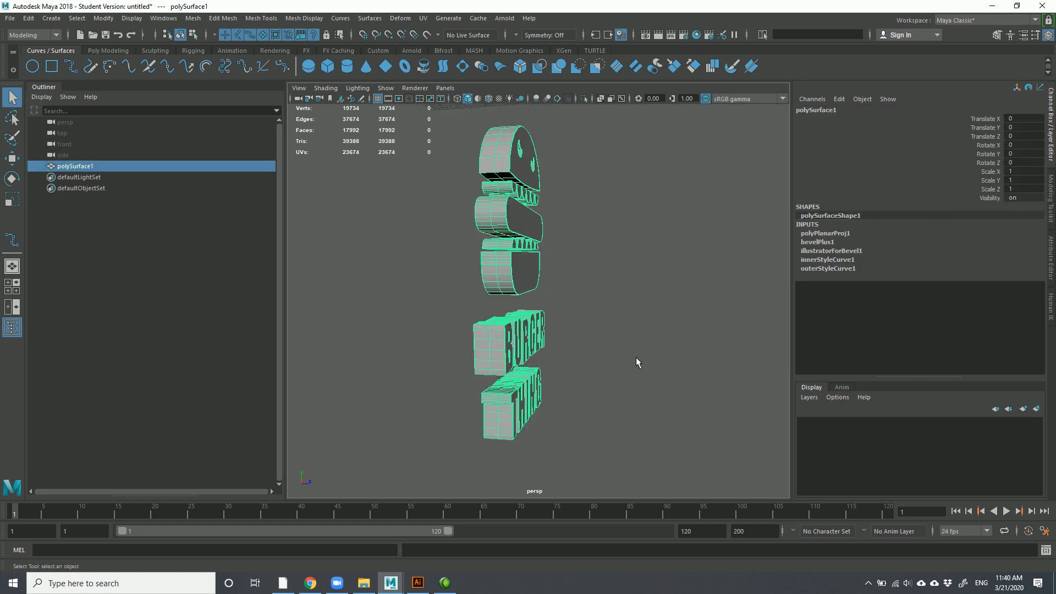
pyautogui.scroll(4, 632, 361)
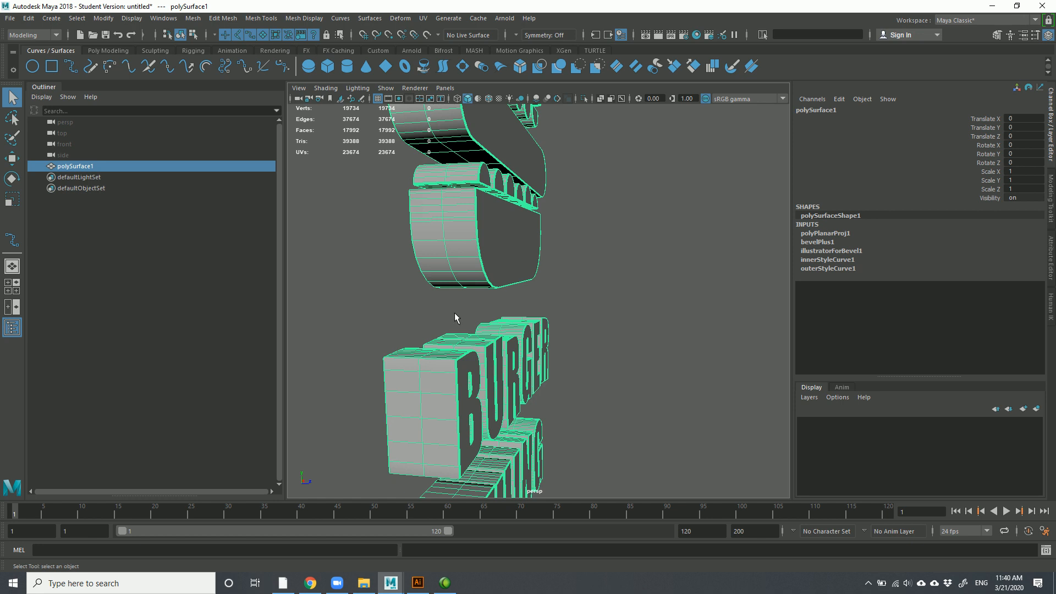
pyautogui.keyDown('alt'); pyautogui.moveTo(437, 385); pyautogui.dragTo(451, 385); pyautogui.keyUp('alt')
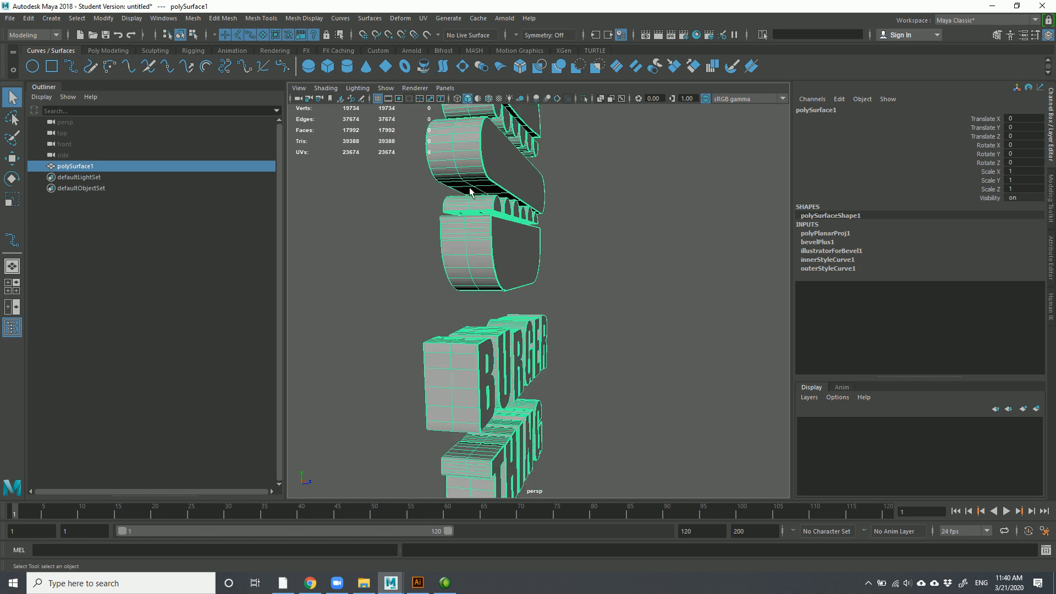
pyautogui.click(819, 243)
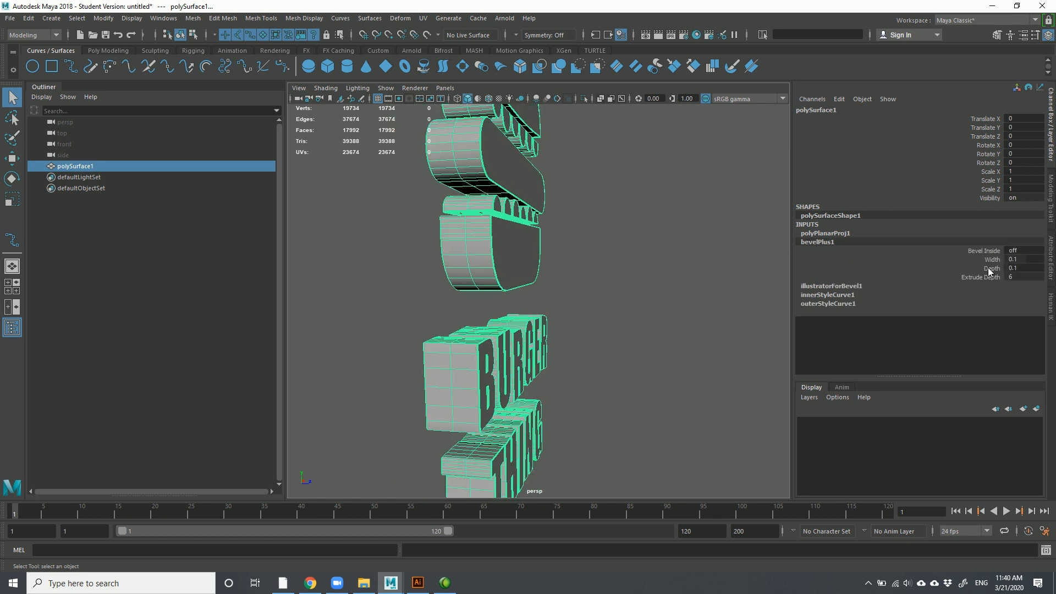
pyautogui.doubleClick(1020, 277)
pyautogui.write('8')
pyautogui.press('Return')
# Return to a front view and marquee-select the whole BURGER THING logo mesh
pyautogui.click(638, 309)
pyautogui.scroll(-4, 647, 316)
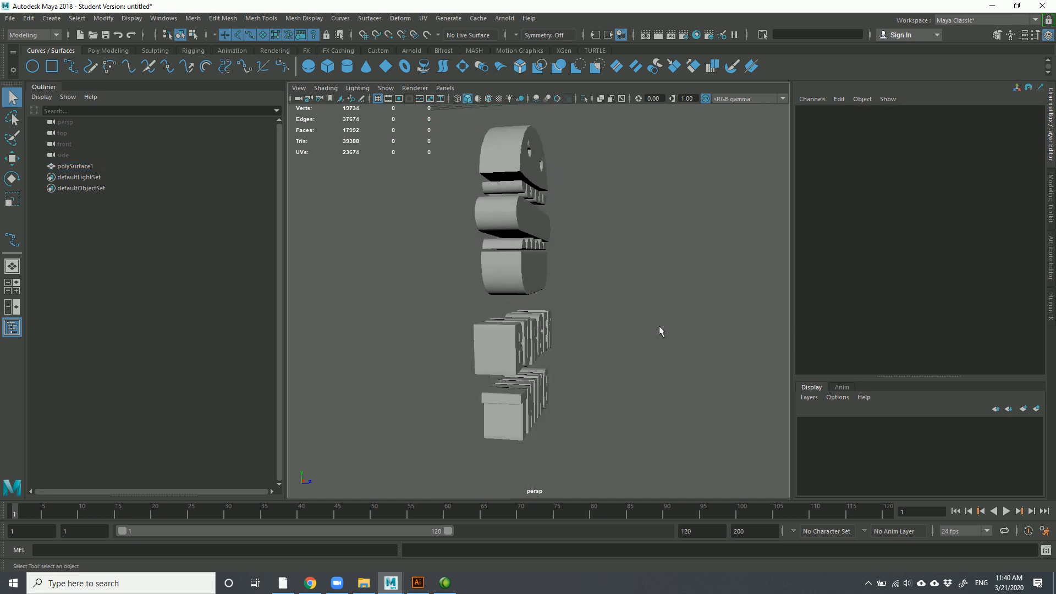
pyautogui.keyDown('alt'); pyautogui.moveTo(648, 321); pyautogui.dragTo(604, 384); pyautogui.keyUp('alt')
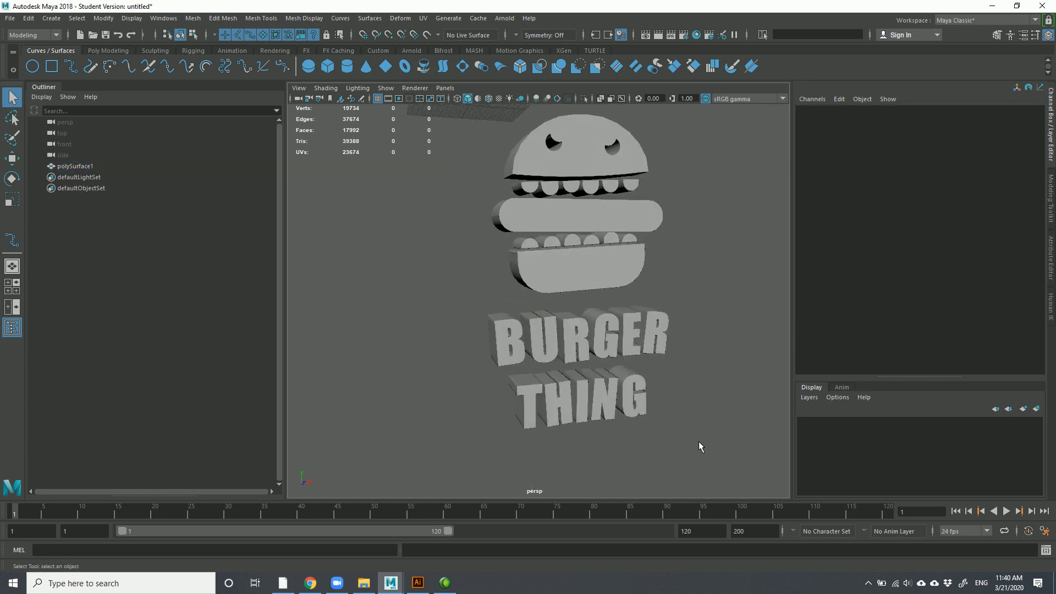
pyautogui.moveTo(692, 444); pyautogui.dragTo(455, 160)
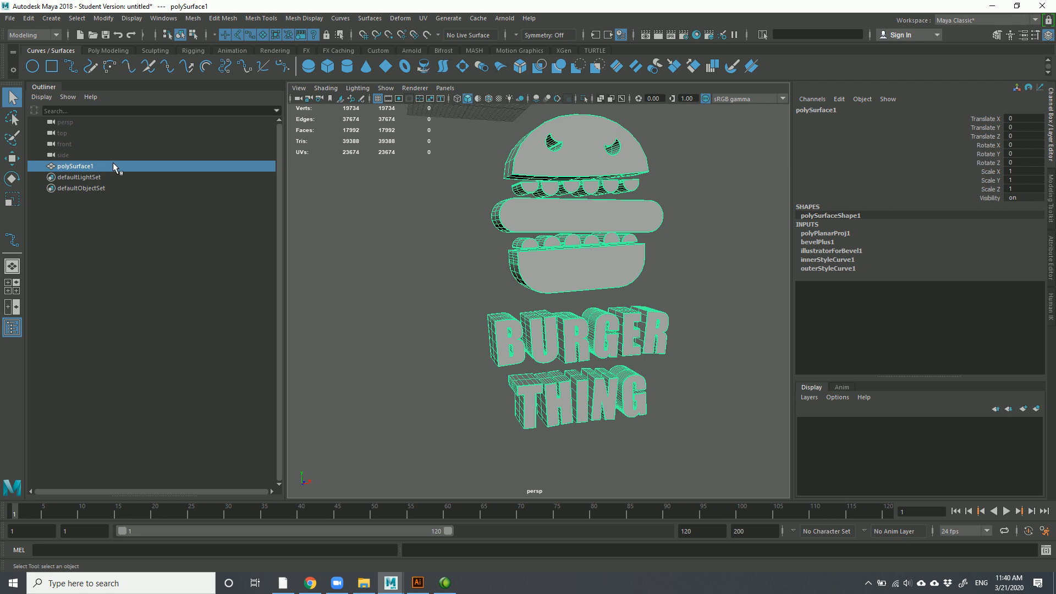
# Separate the logo mesh into pieces and expand polySurface1 in the Outliner
pyautogui.click(192, 18)
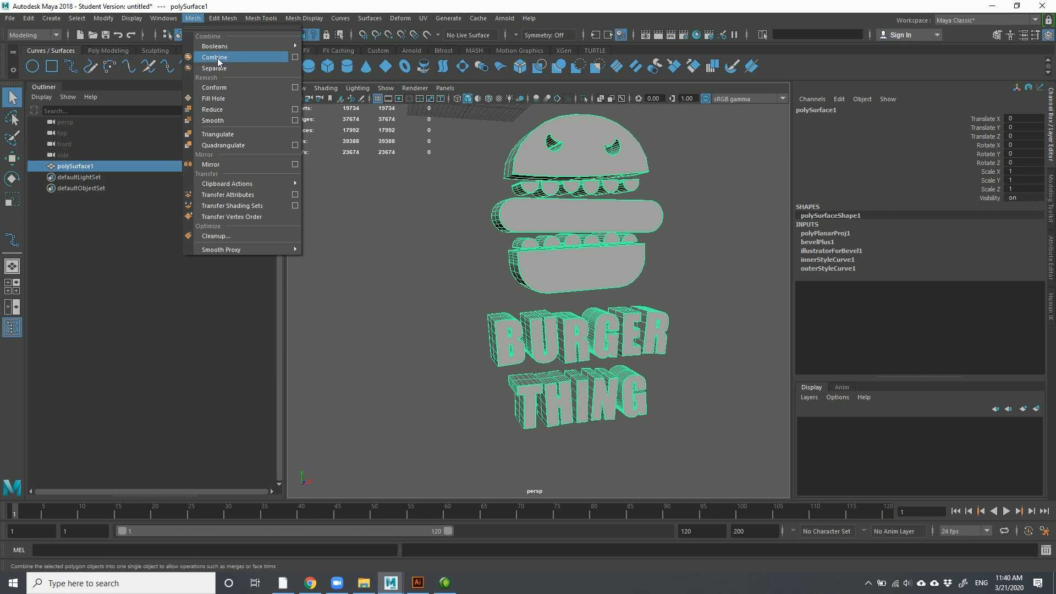
pyautogui.moveTo(219, 46)
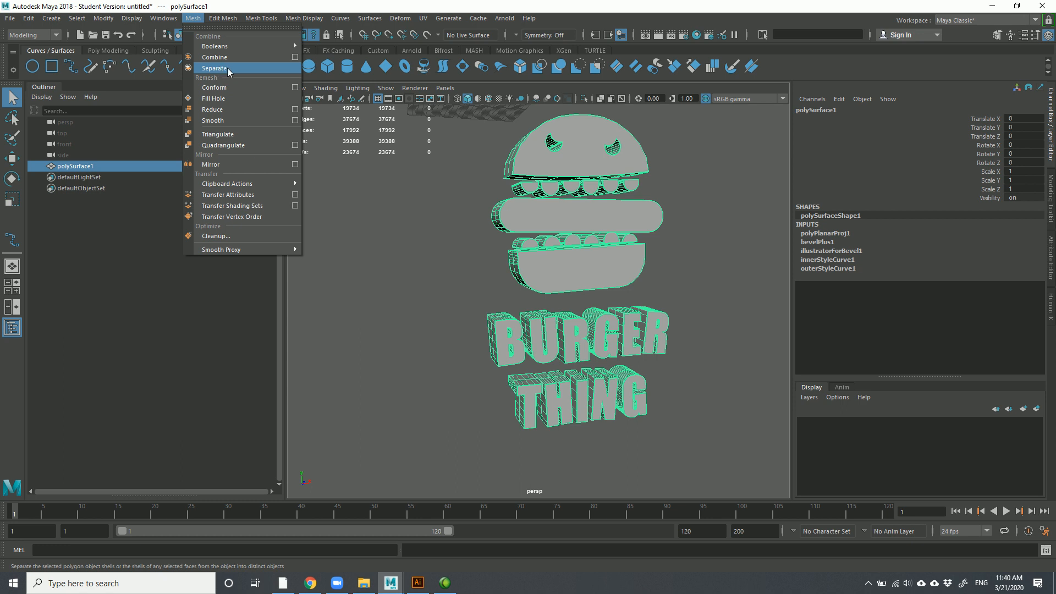
pyautogui.click(229, 72)
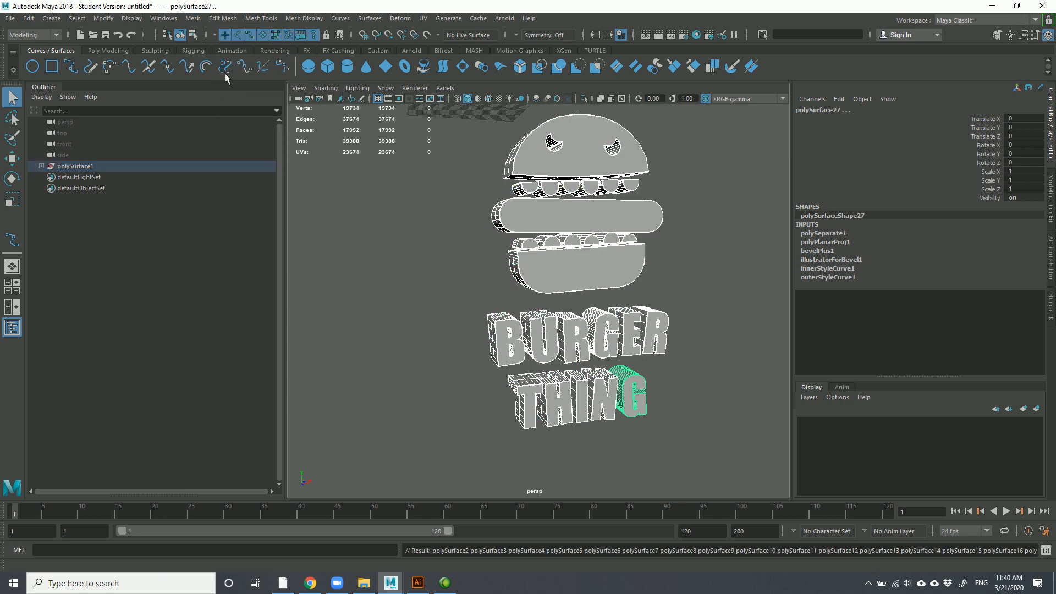
pyautogui.click(42, 167)
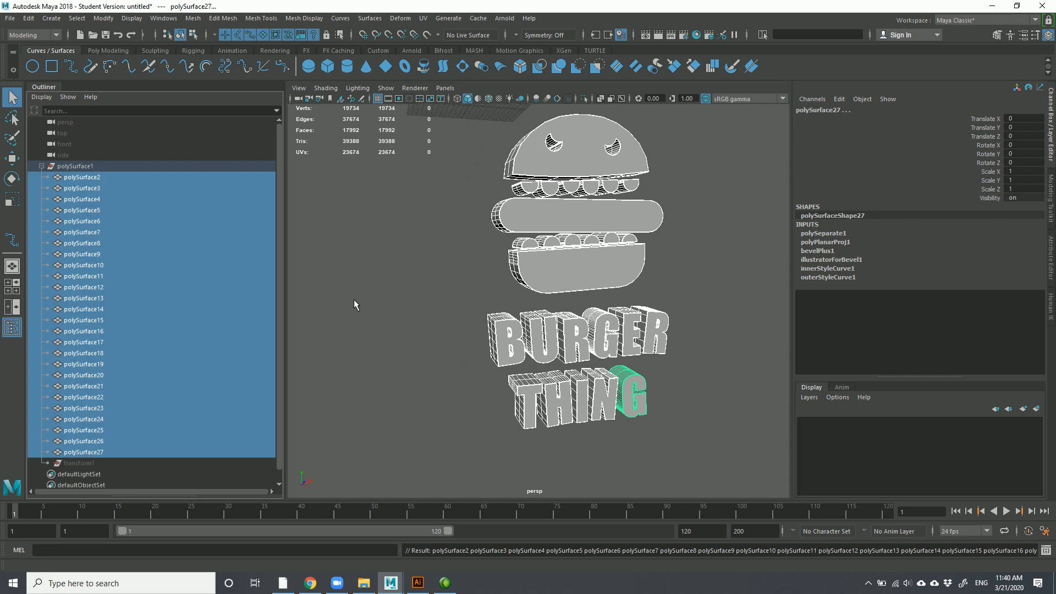
# Review the listed pieces and bring up the Edit > Delete by Type options
pyautogui.scroll(-1, 131, 399)
pyautogui.scroll(1, 127, 325)
pyautogui.click(30, 20)
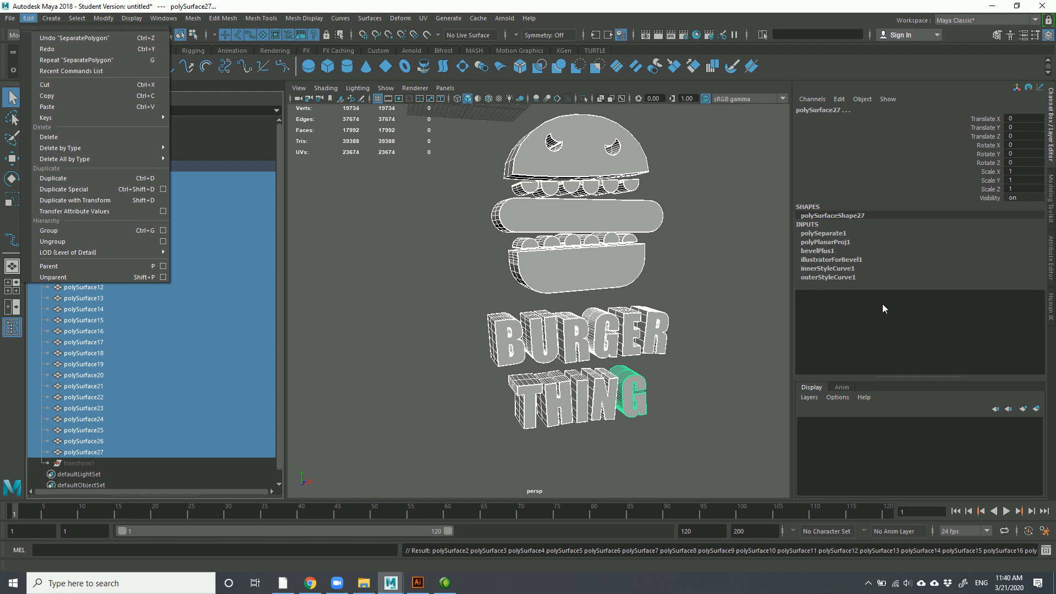
pyautogui.moveTo(103, 150)
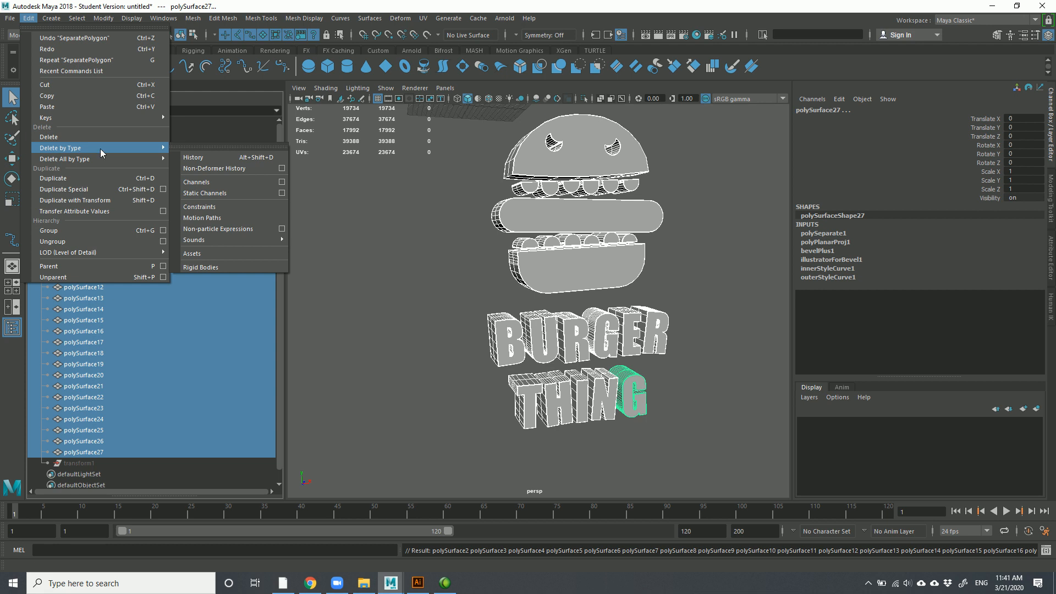
# Delete the pieces' history, then select the buns, patty and BURGER letters to identify them
pyautogui.click(224, 159)
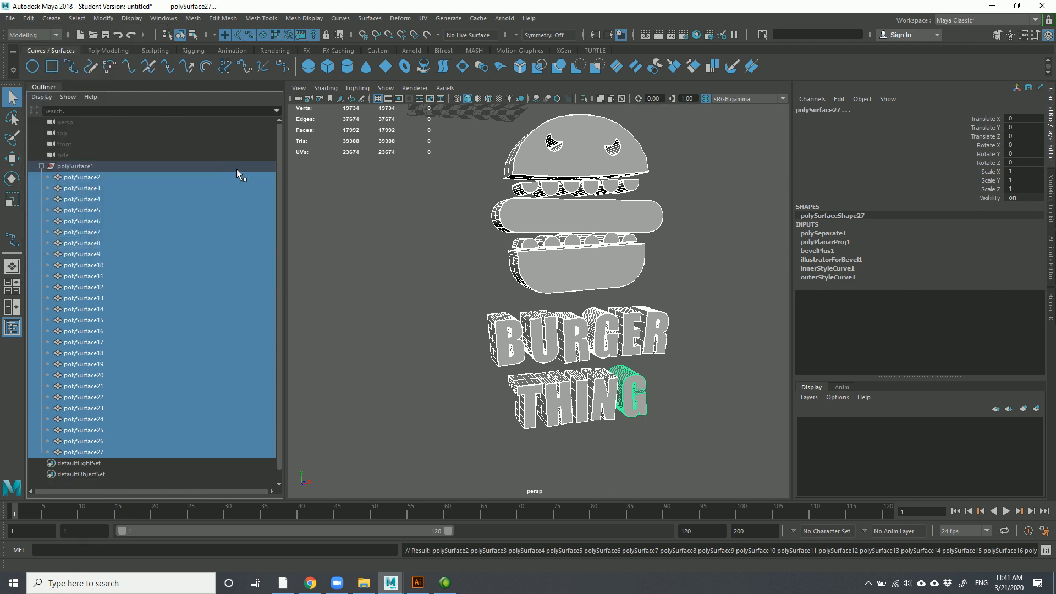
pyautogui.click(722, 329)
pyautogui.click(659, 227)
pyautogui.click(552, 190)
pyautogui.click(575, 253)
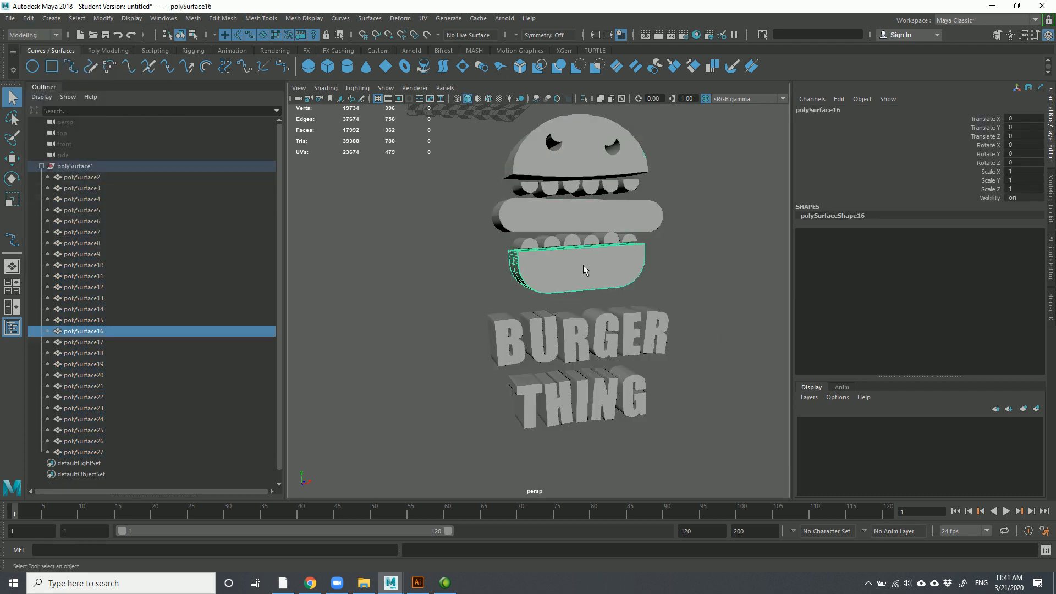
pyautogui.click(565, 355)
pyautogui.click(509, 339)
pyautogui.click(543, 338)
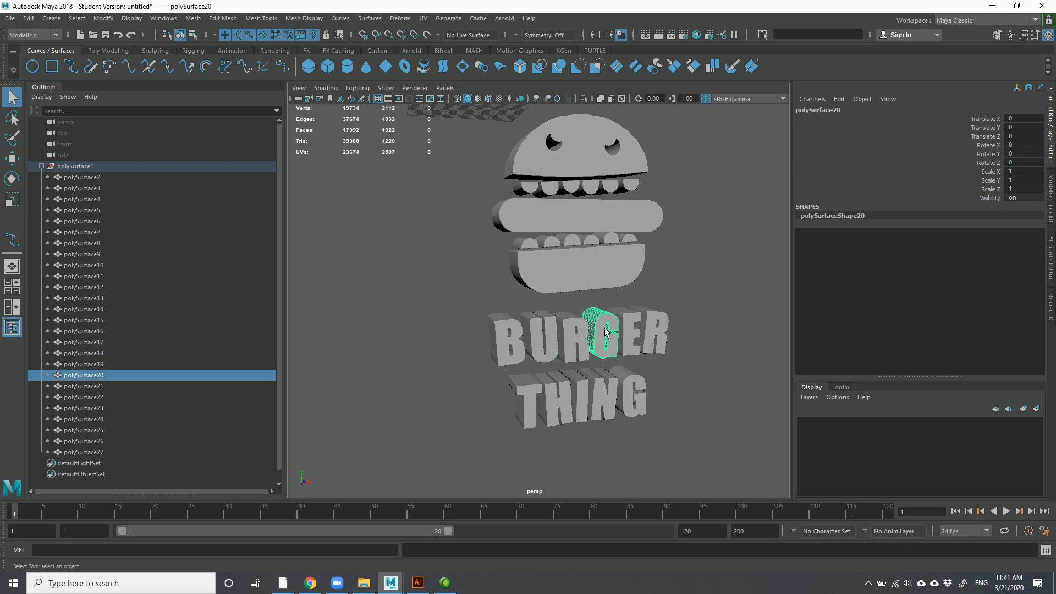
pyautogui.click(606, 336)
pyautogui.click(658, 336)
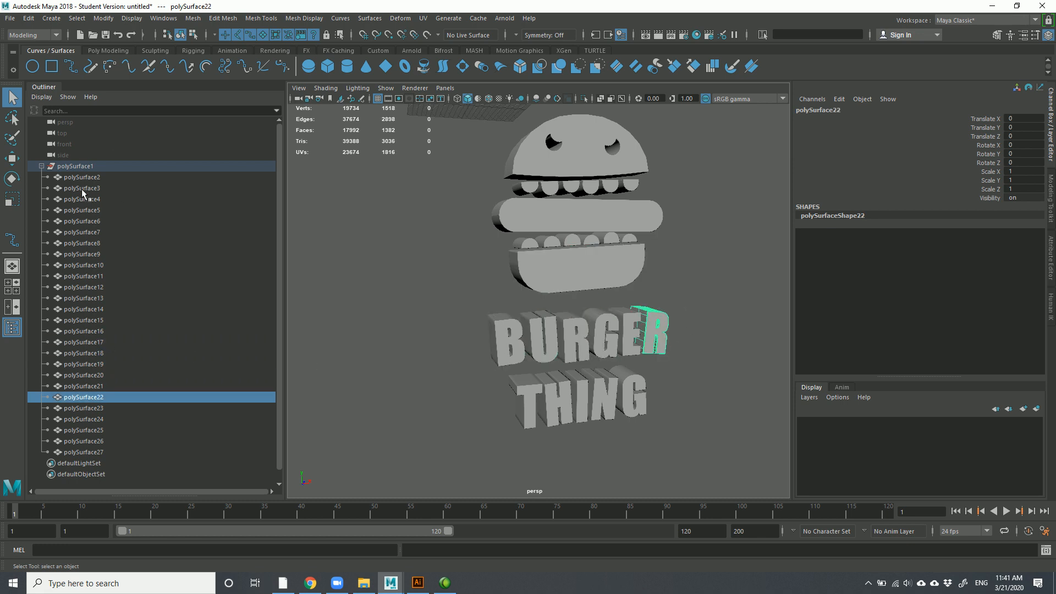
# Marquee-select the BURGER THING letters, group them with Ctrl+G and rename the group Name
pyautogui.moveTo(80, 177); pyautogui.dragTo(104, 458)
pyautogui.moveTo(437, 308); pyautogui.dragTo(734, 435)
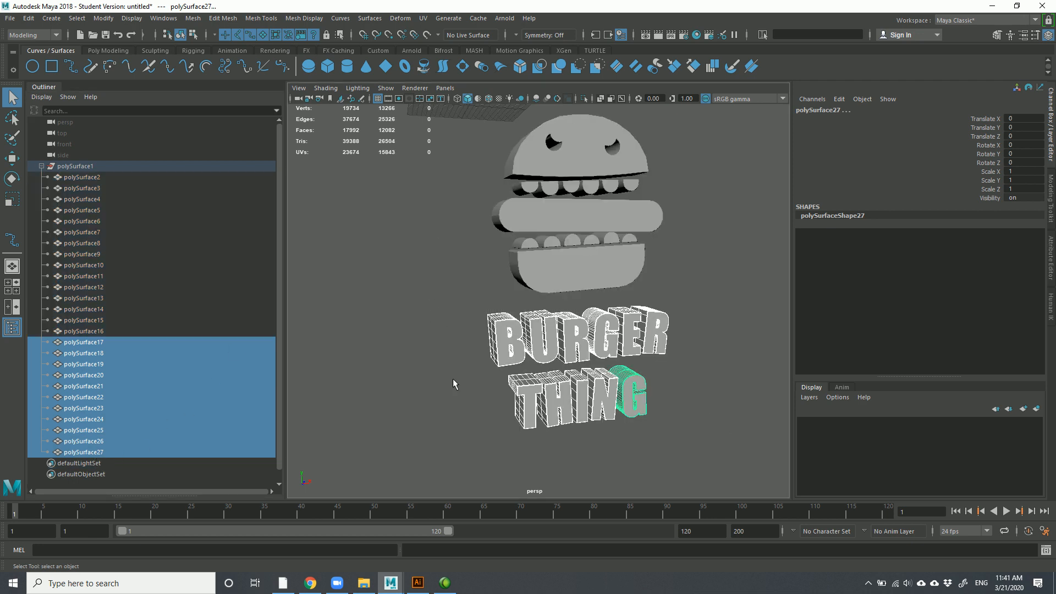
pyautogui.hotkey('ctrl', 'g')
pyautogui.doubleClick(78, 343)
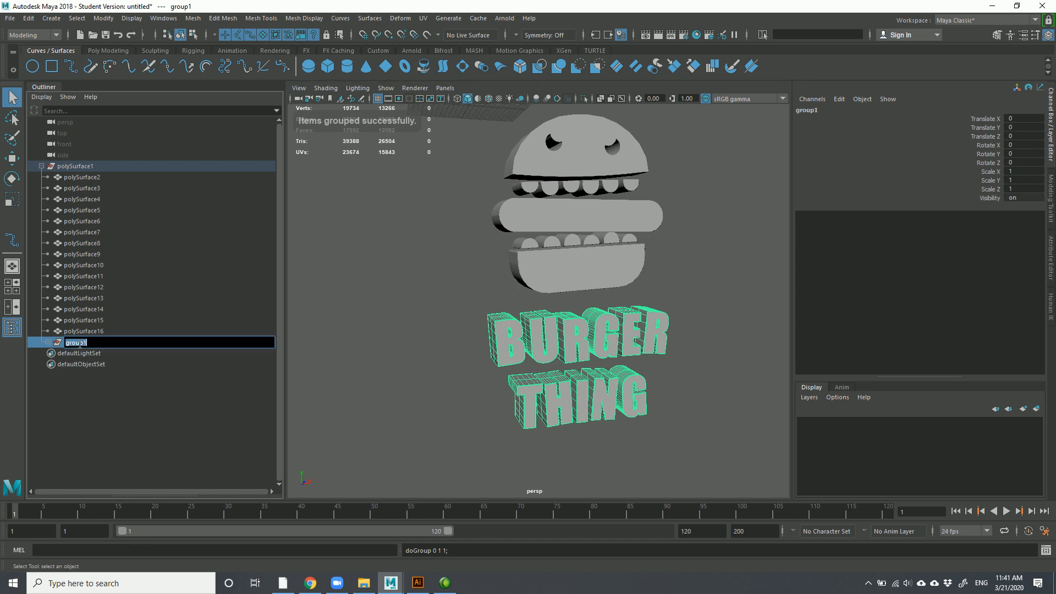
pyautogui.write('Name')
pyautogui.press('Return')
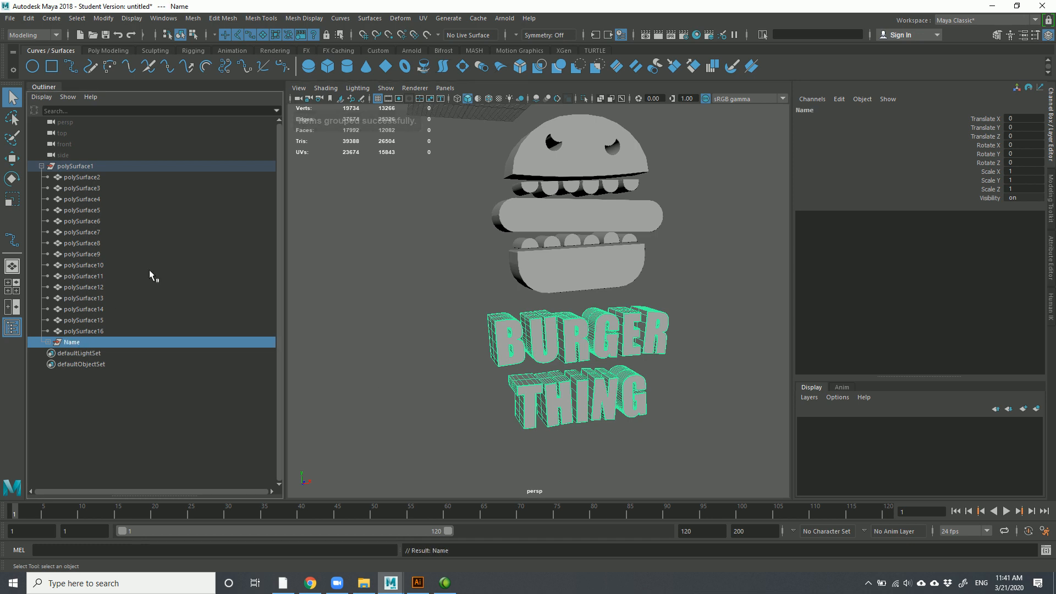
pyautogui.click(100, 331)
# Zoom in on the burger and select the upper teeth one by one
pyautogui.keyDown('shift'); pyautogui.click(81, 179); pyautogui.keyUp('shift')
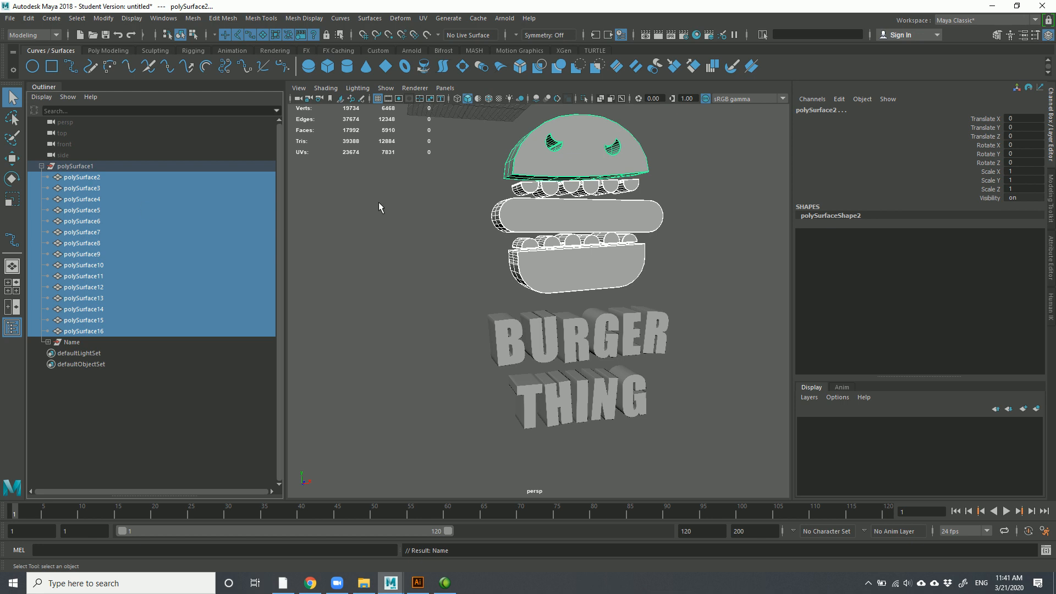
pyautogui.keyDown('alt'); pyautogui.moveTo(552, 221); pyautogui.dragTo(595, 302, button='middle'); pyautogui.keyUp('alt')
pyautogui.scroll(4, 595, 301)
pyautogui.click(533, 240)
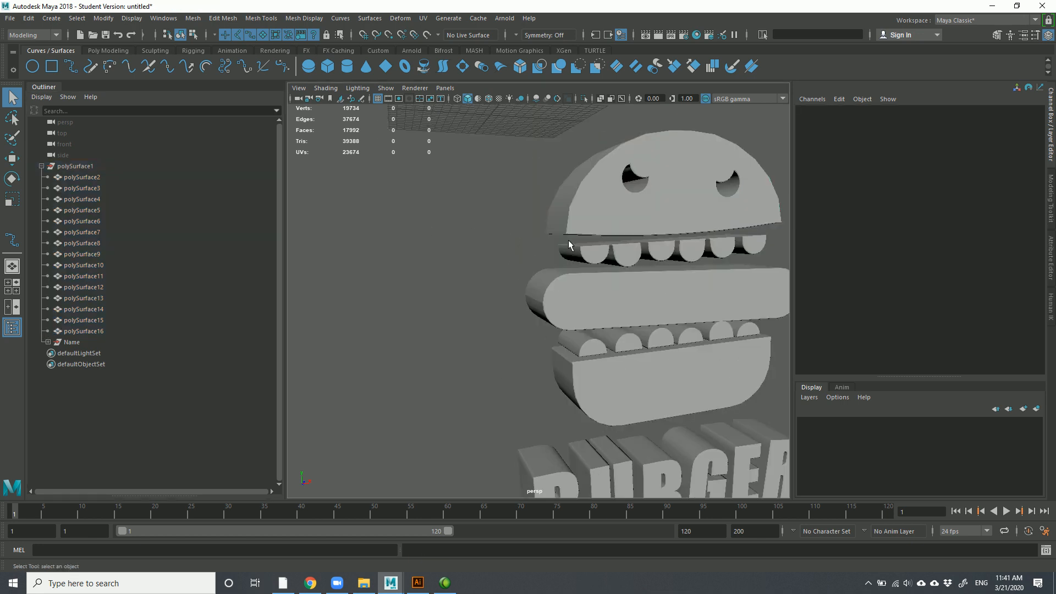
pyautogui.click(579, 257)
pyautogui.keyDown('shift'); pyautogui.click(627, 253); pyautogui.keyUp('shift')
pyautogui.keyDown('shift'); pyautogui.click(661, 250); pyautogui.keyUp('shift')
pyautogui.keyDown('shift'); pyautogui.click(692, 249); pyautogui.keyUp('shift')
pyautogui.keyDown('shift'); pyautogui.click(722, 248); pyautogui.keyUp('shift')
pyautogui.keyDown('shift'); pyautogui.click(754, 244); pyautogui.keyUp('shift')
# Parent the upper teeth under the top bun by dragging them onto it in the Outliner
pyautogui.keyDown('alt'); pyautogui.moveTo(651, 193); pyautogui.dragTo(566, 175, button='middle'); pyautogui.keyUp('alt')
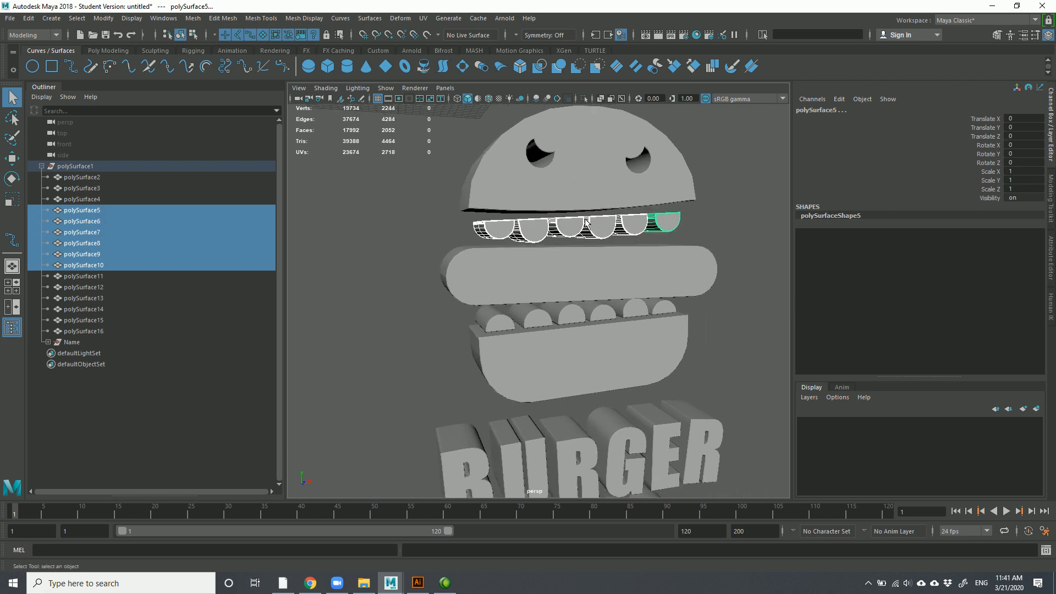
pyautogui.keyDown('shift'); pyautogui.click(576, 187); pyautogui.keyUp('shift')
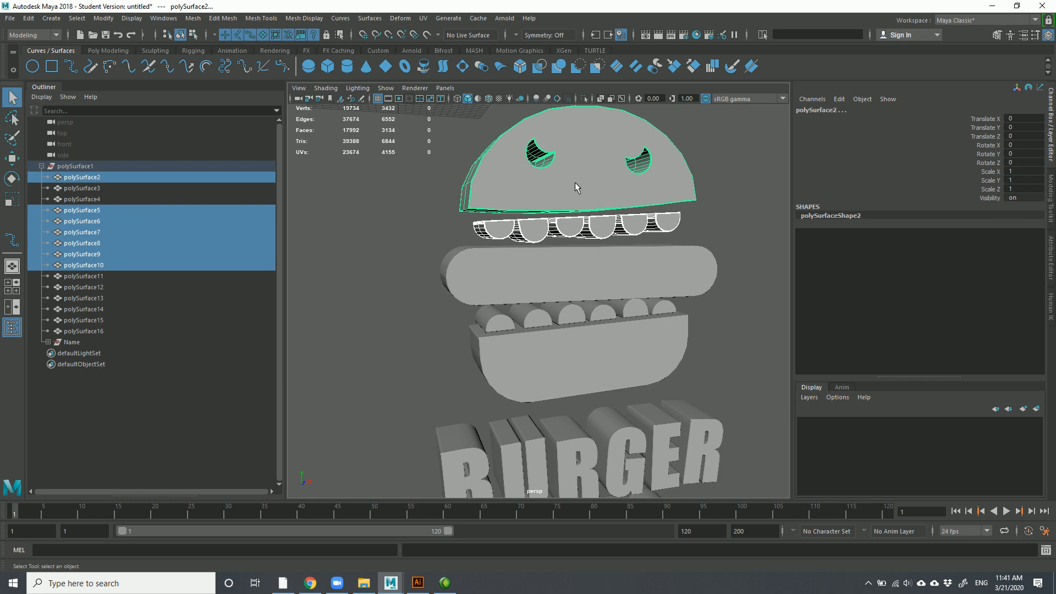
pyautogui.press('p')
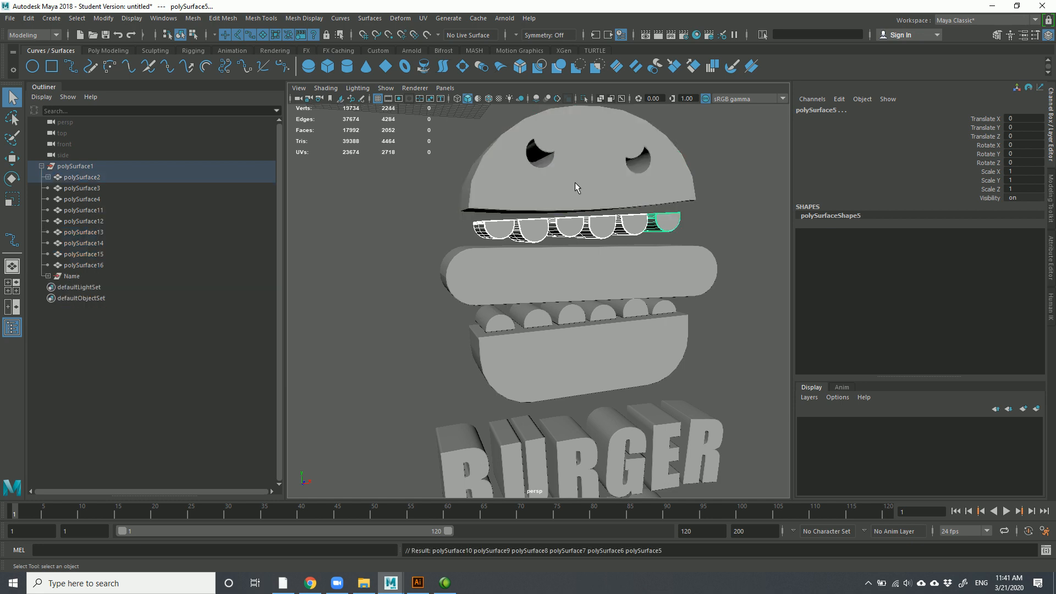
pyautogui.hotkey('ctrl', 'z')
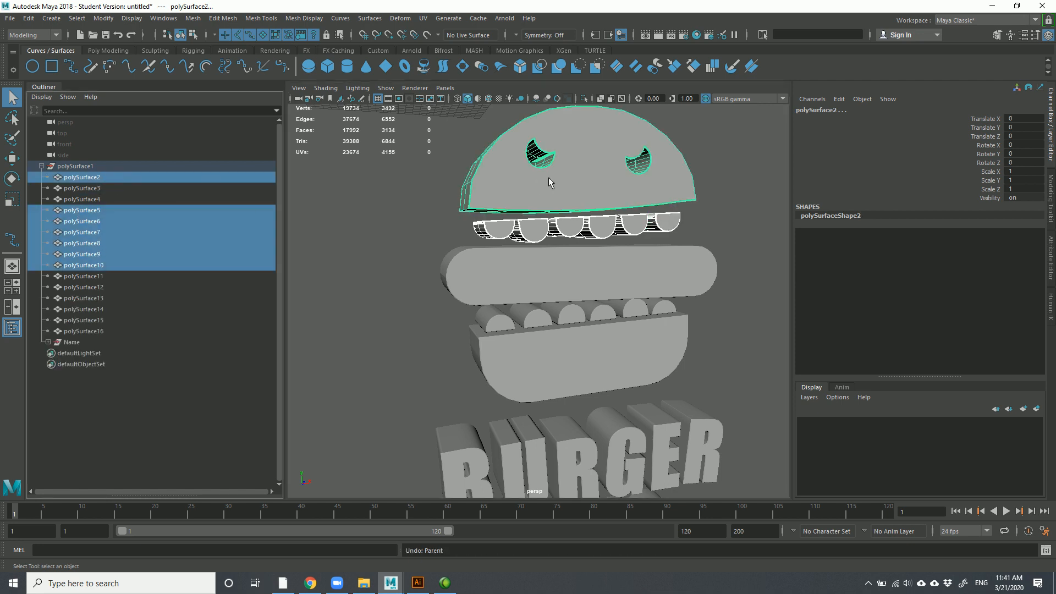
pyautogui.keyDown('shift'); pyautogui.click(592, 142); pyautogui.keyUp('shift')
pyautogui.keyDown('shift'); pyautogui.click(585, 147); pyautogui.keyUp('shift')
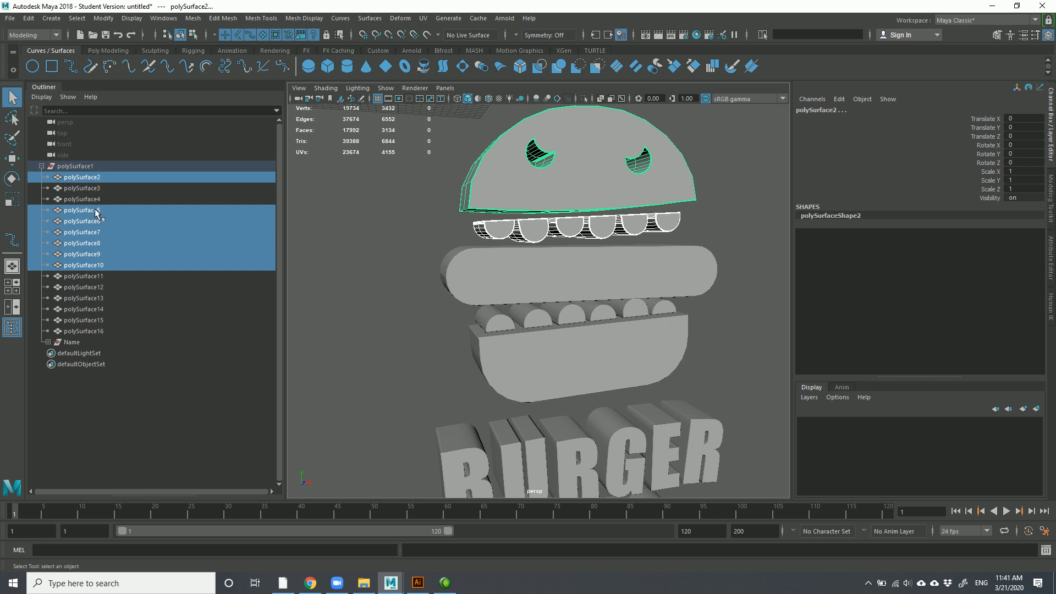
pyautogui.keyDown('ctrl'); pyautogui.click(92, 177); pyautogui.keyUp('ctrl')
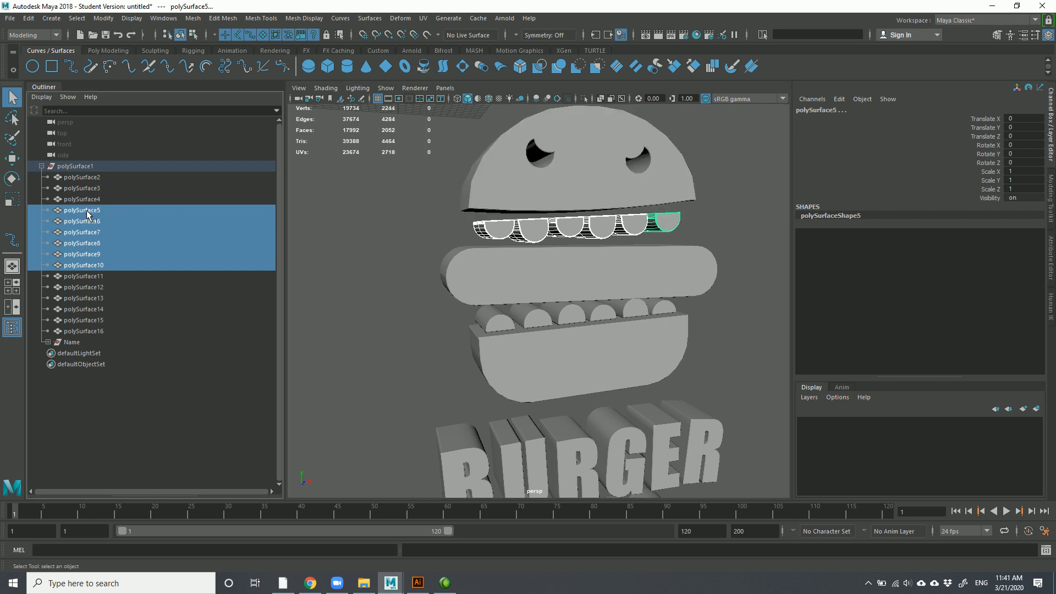
pyautogui.moveTo(90, 215); pyautogui.dragTo(93, 182, button='middle')
pyautogui.click(88, 178)
# Select the lower teeth, then add the bottom bun to the selection
pyautogui.click(453, 319)
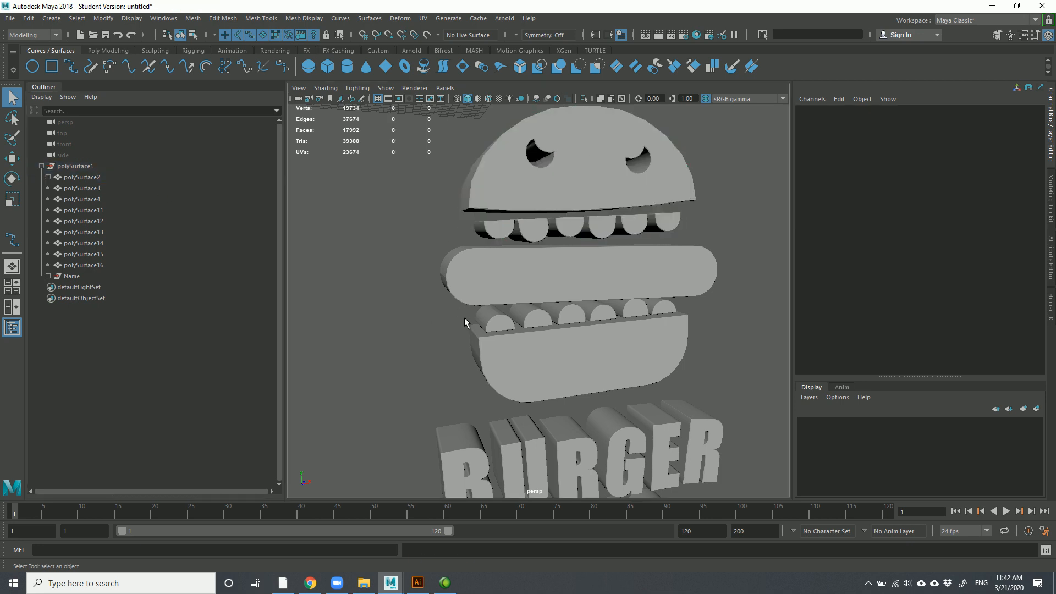
pyautogui.click(504, 314)
pyautogui.keyDown('shift'); pyautogui.click(539, 311); pyautogui.keyUp('shift')
pyautogui.keyDown('shift'); pyautogui.click(572, 315); pyautogui.keyUp('shift')
pyautogui.keyDown('shift'); pyautogui.click(609, 309); pyautogui.keyUp('shift')
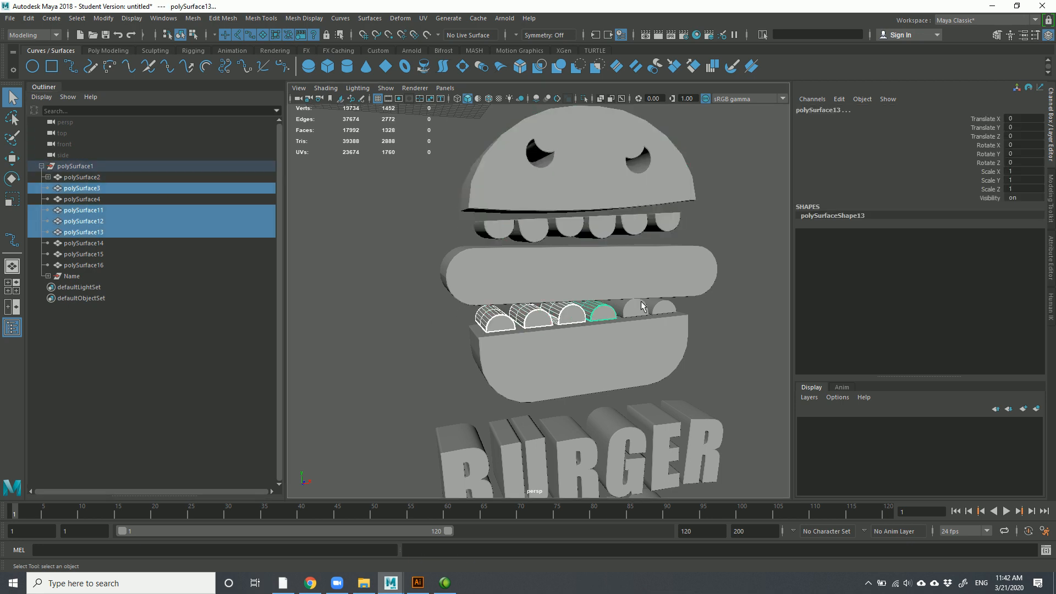
pyautogui.keyDown('shift'); pyautogui.click(638, 305); pyautogui.keyUp('shift')
pyautogui.keyDown('shift'); pyautogui.click(665, 308); pyautogui.keyUp('shift')
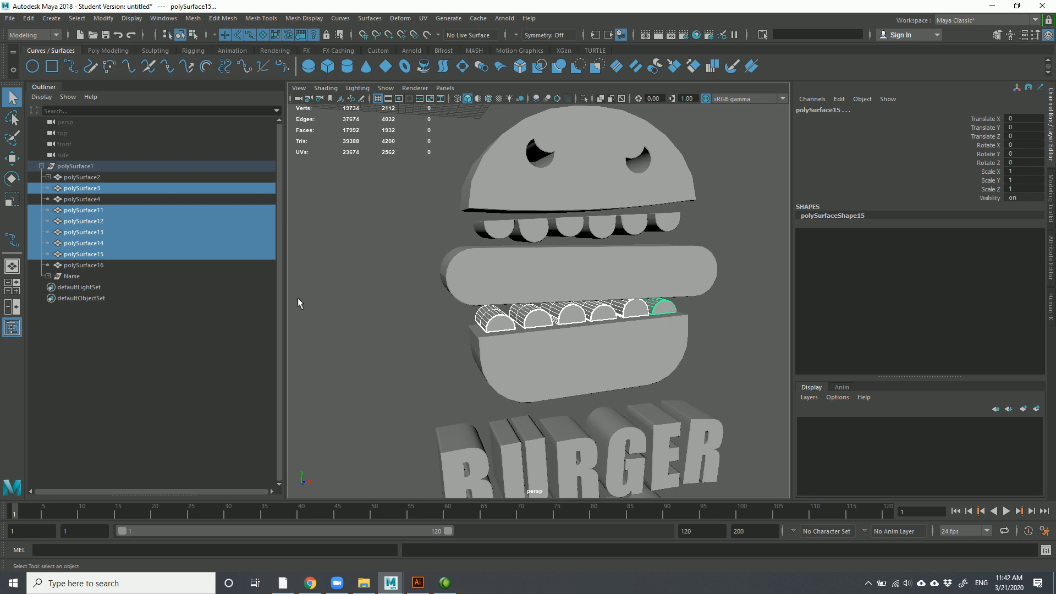
pyautogui.keyDown('shift'); pyautogui.click(569, 376); pyautogui.keyUp('shift')
pyautogui.hotkey('ctrl', 'z')
pyautogui.keyDown('shift'); pyautogui.click(567, 371); pyautogui.keyUp('shift')
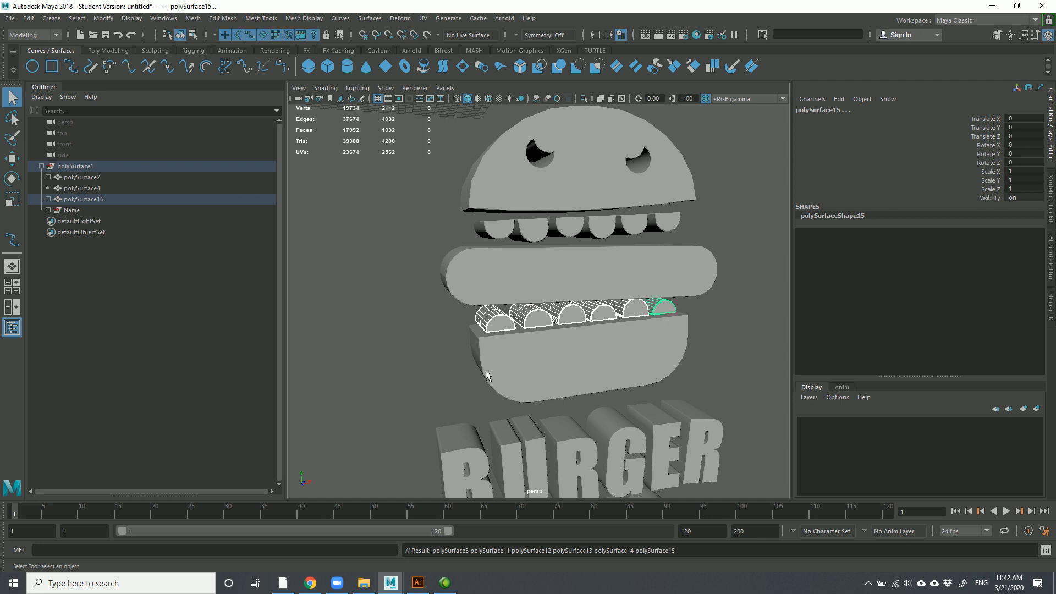
pyautogui.click(428, 351)
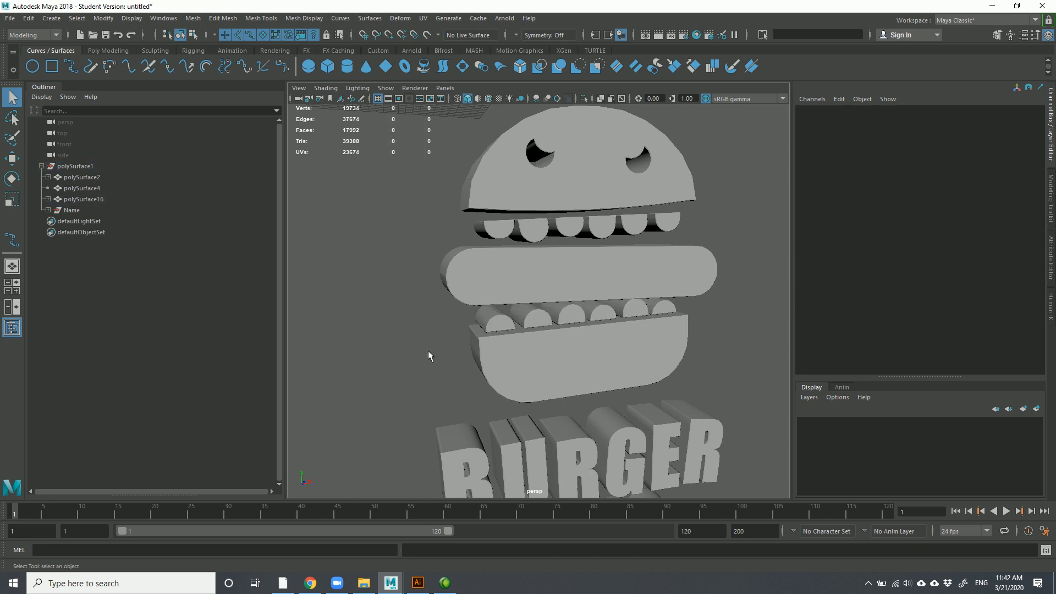
pyautogui.click(90, 179)
pyautogui.doubleClick(89, 179)
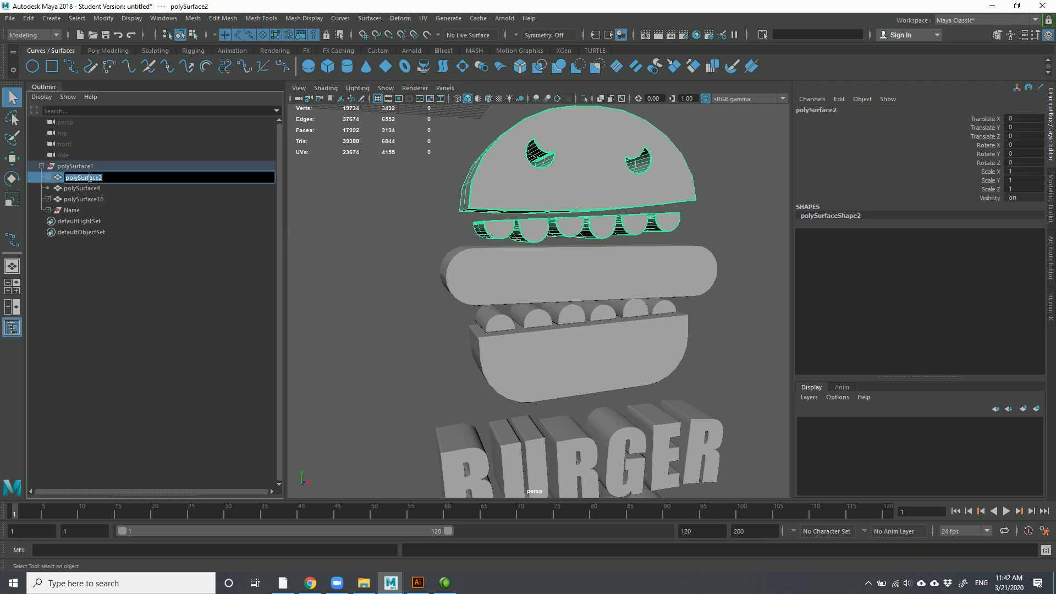
pyautogui.write('TopBun')
pyautogui.press('Return')
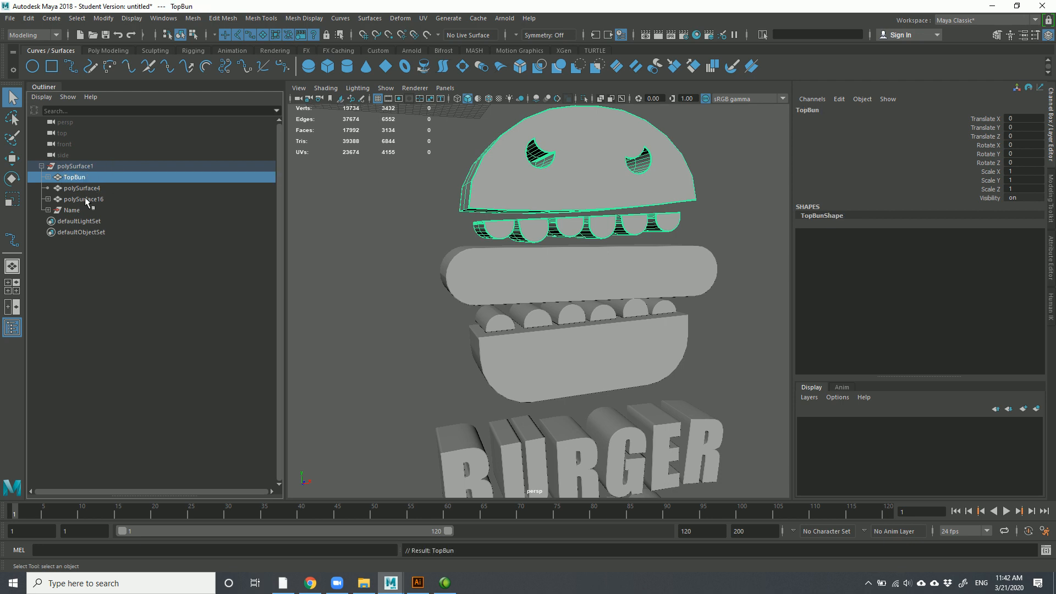
pyautogui.click(96, 189)
pyautogui.doubleClick(96, 188)
pyautogui.write('BurgerPatty')
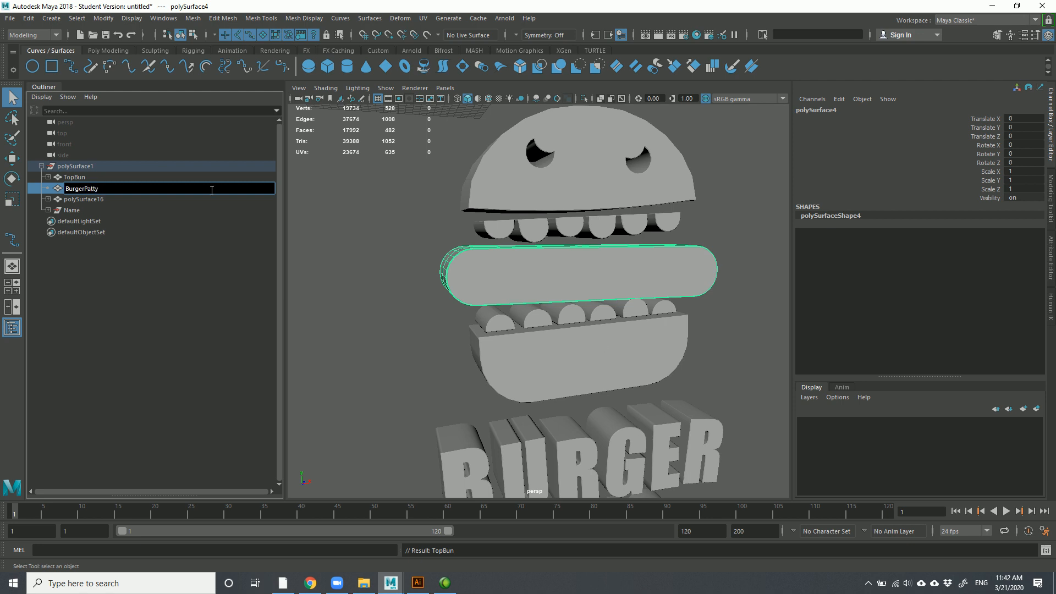
pyautogui.press('Return')
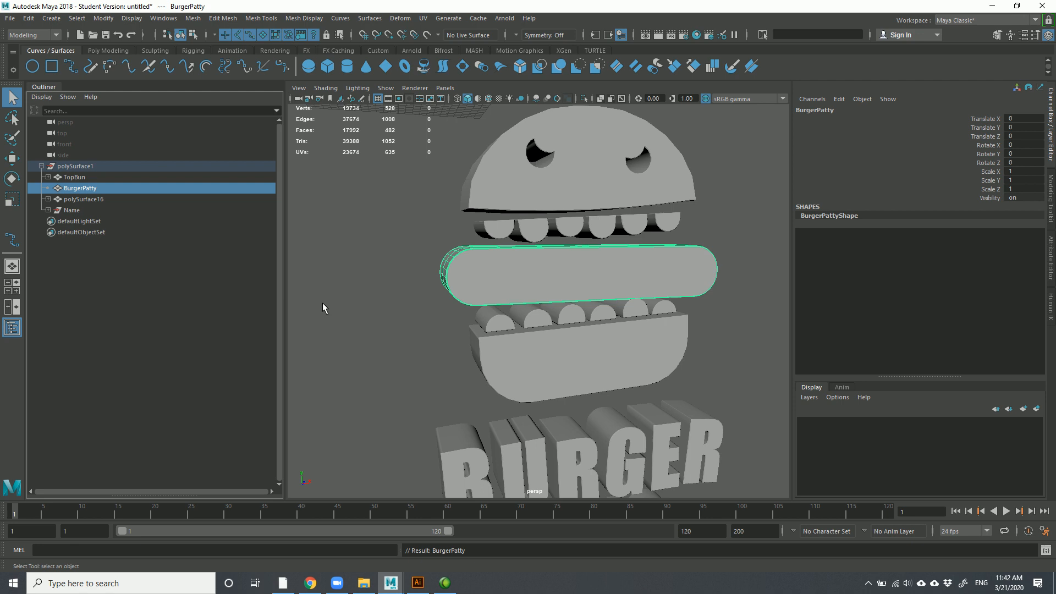
pyautogui.doubleClick(116, 200)
pyautogui.write('BottomBun')
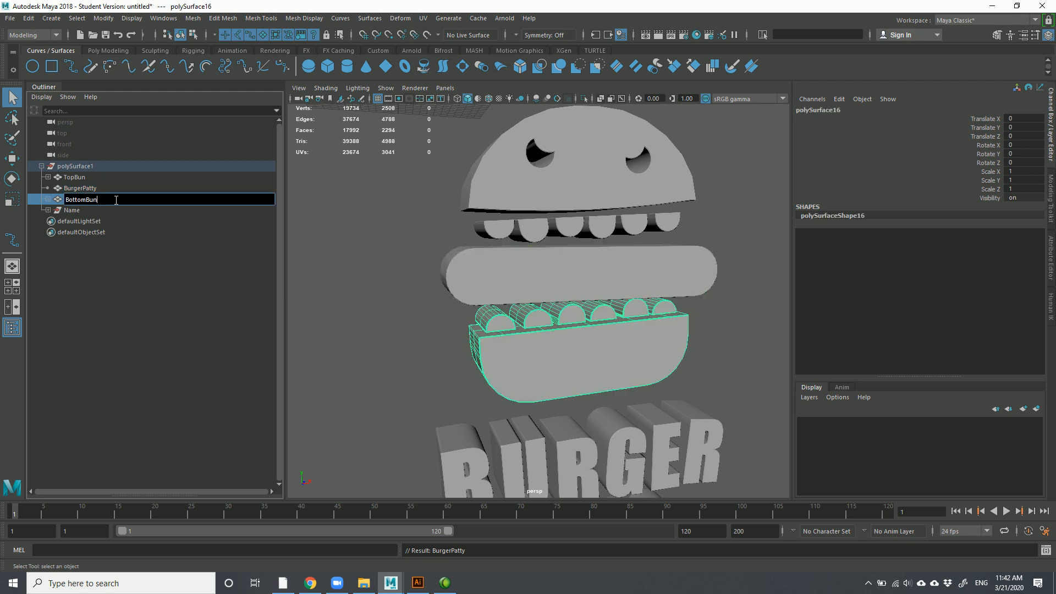
pyautogui.press('Return')
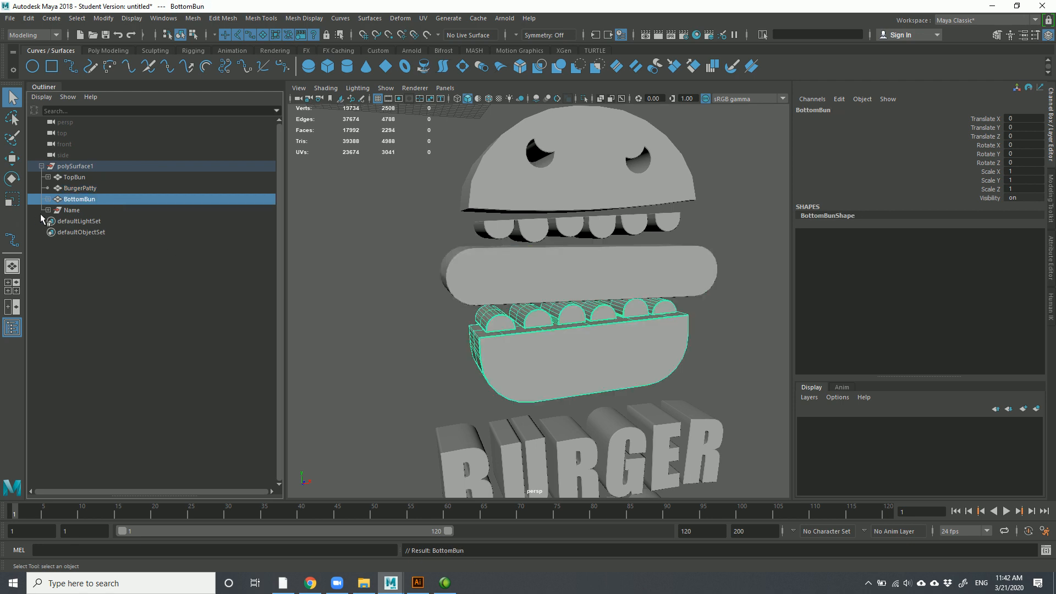
pyautogui.click(72, 210)
pyautogui.scroll(-4, 501, 349)
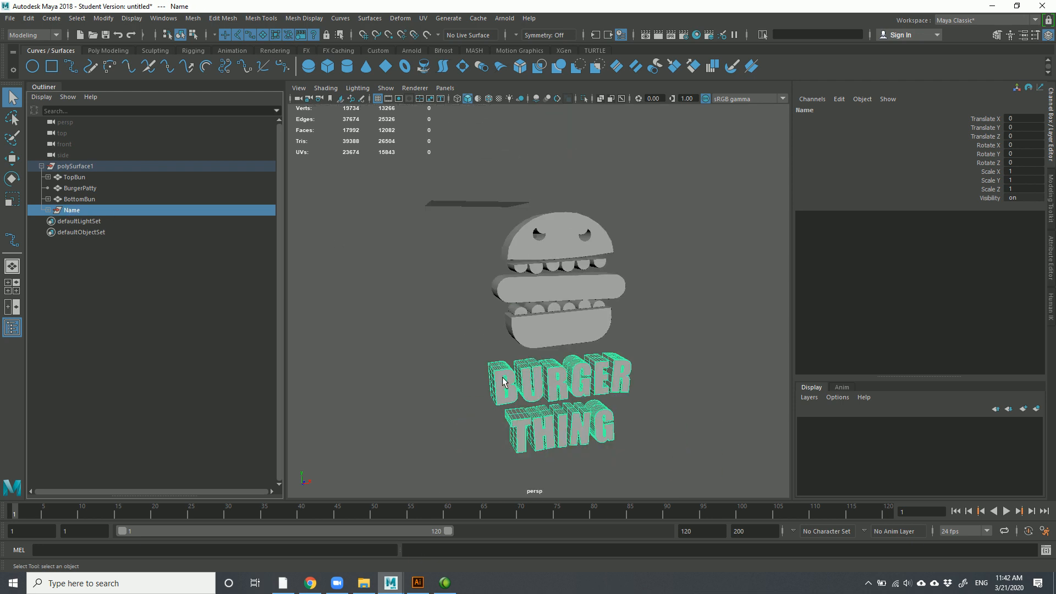
pyautogui.click(418, 279)
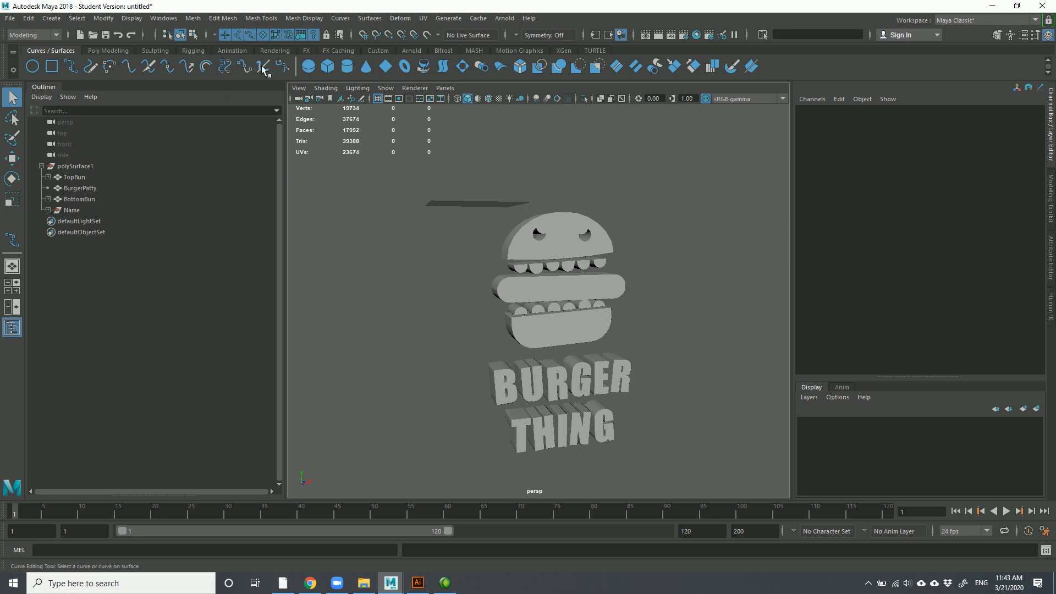
pyautogui.keyDown('alt'); pyautogui.moveTo(521, 455); pyautogui.dragTo(561, 396); pyautogui.keyUp('alt')
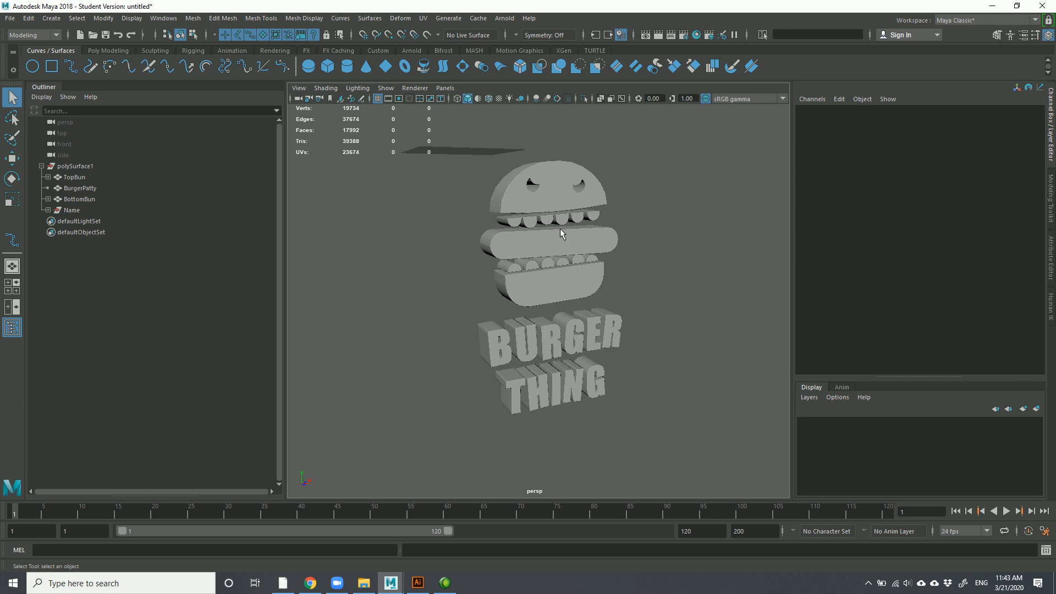
# Select polySurface1 and move its pivot to the centre of the burger
pyautogui.click(74, 166)
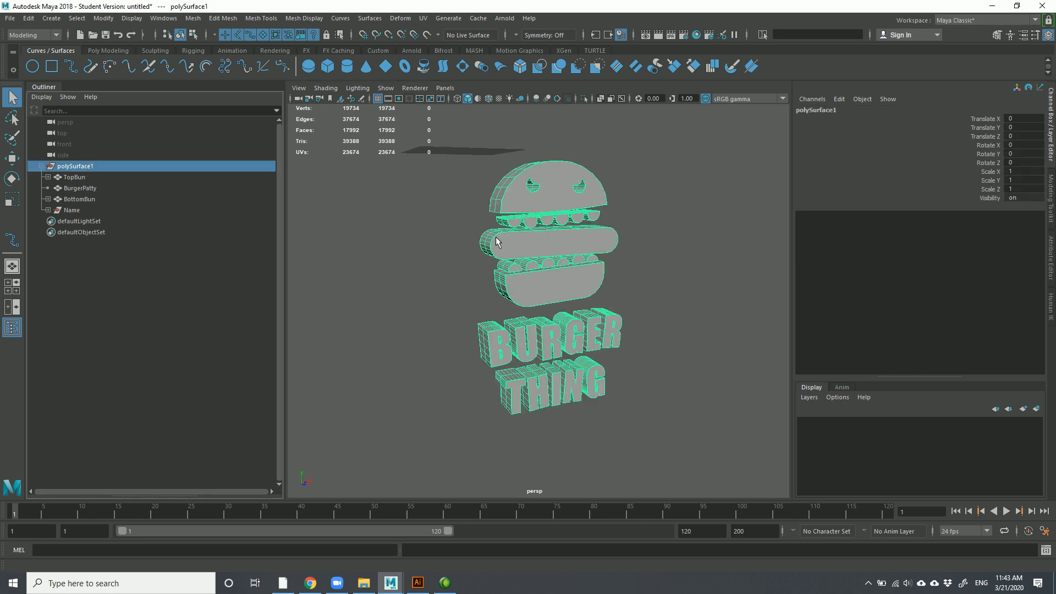
pyautogui.press('w')
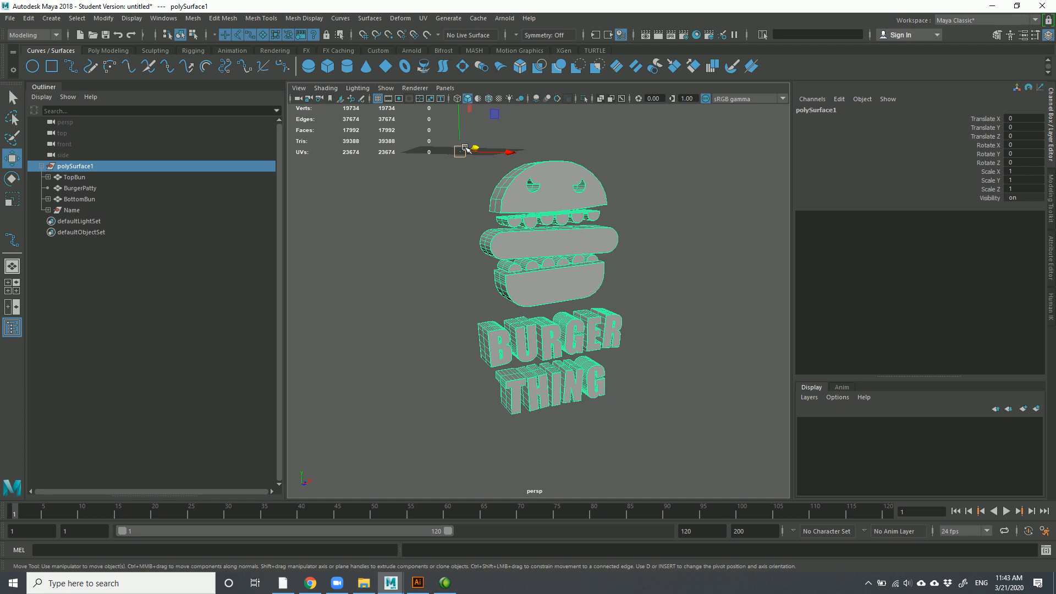
pyautogui.keyDown('alt'); pyautogui.moveTo(471, 163); pyautogui.dragTo(467, 142); pyautogui.keyUp('alt')
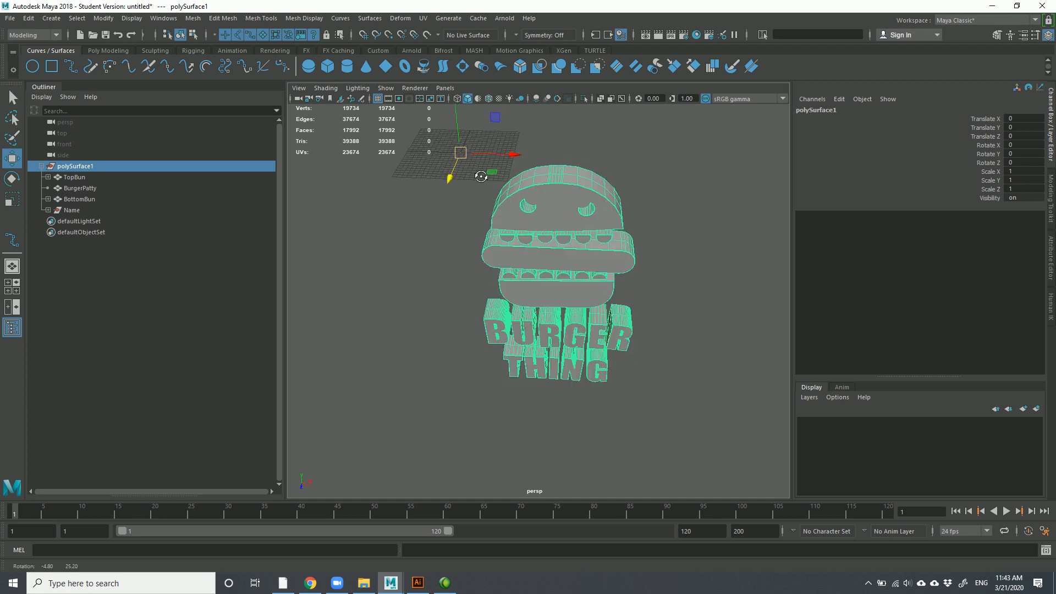
pyautogui.keyDown('alt'); pyautogui.moveTo(459, 303); pyautogui.dragTo(474, 284); pyautogui.keyUp('alt')
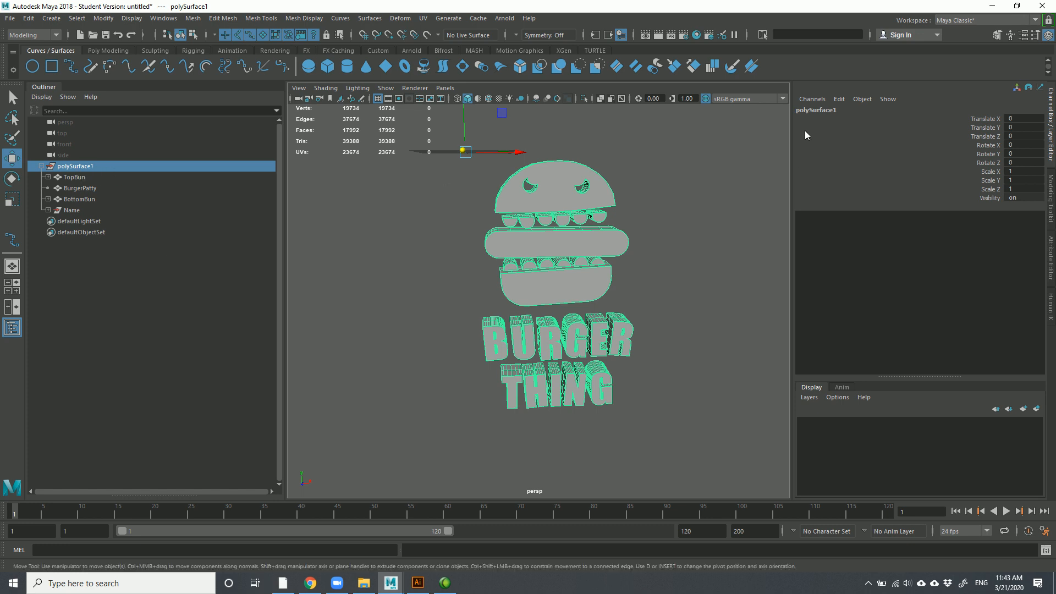
pyautogui.press('d')
pyautogui.moveTo(463, 108); pyautogui.dragTo(446, 239)
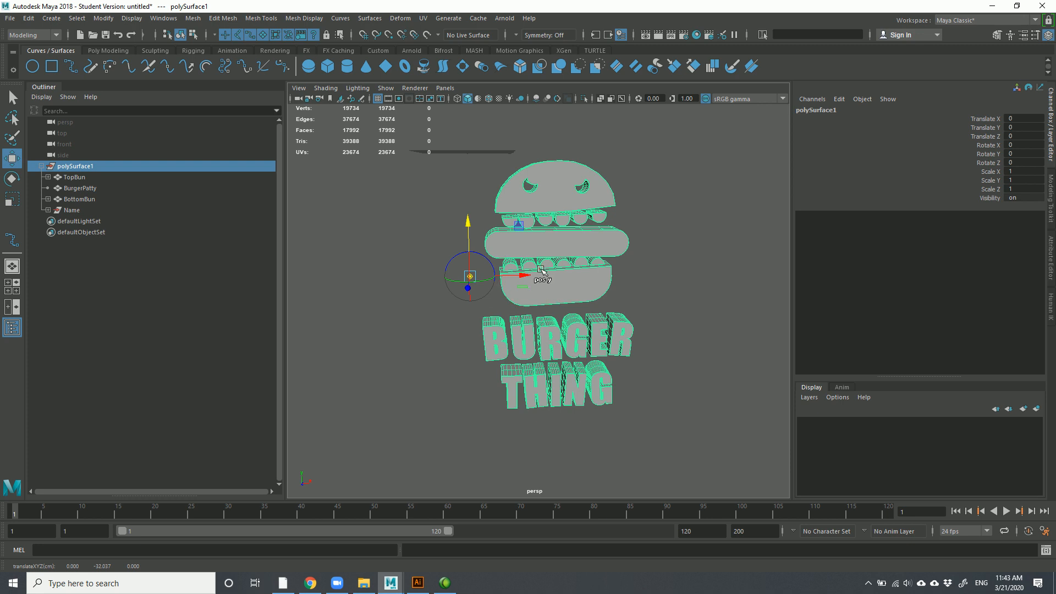
pyautogui.moveTo(527, 275); pyautogui.dragTo(606, 274)
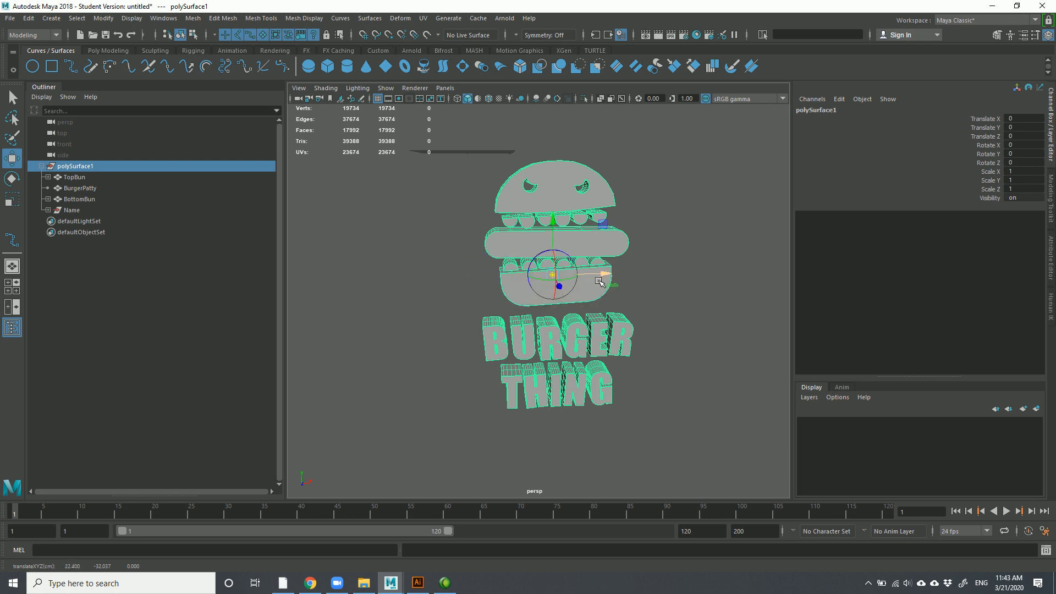
pyautogui.press('d')
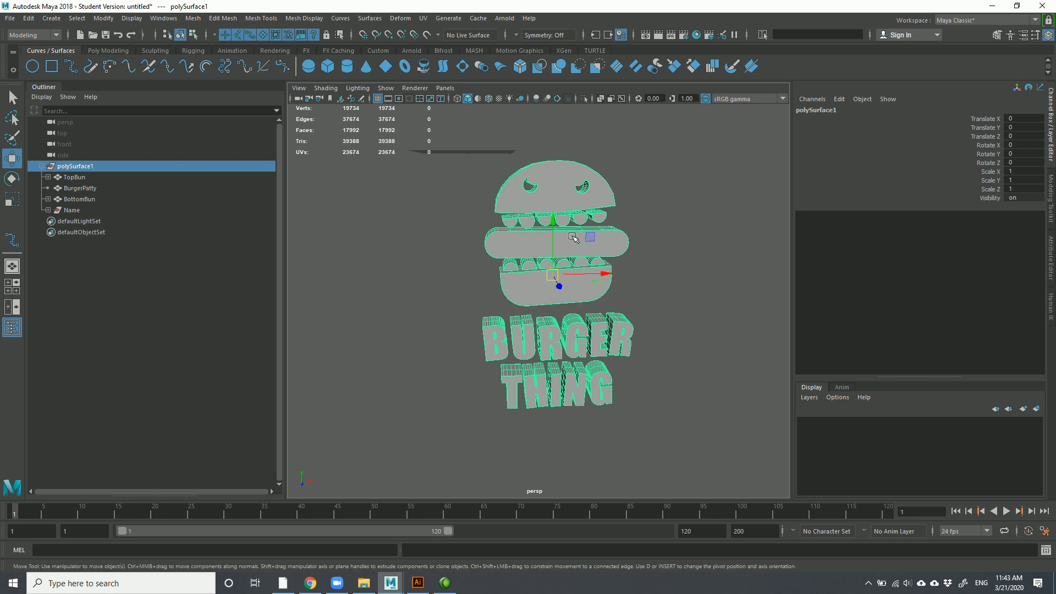
# Raise the burger model and snap it onto the grid with X held
pyautogui.moveTo(554, 226); pyautogui.dragTo(560, 248)
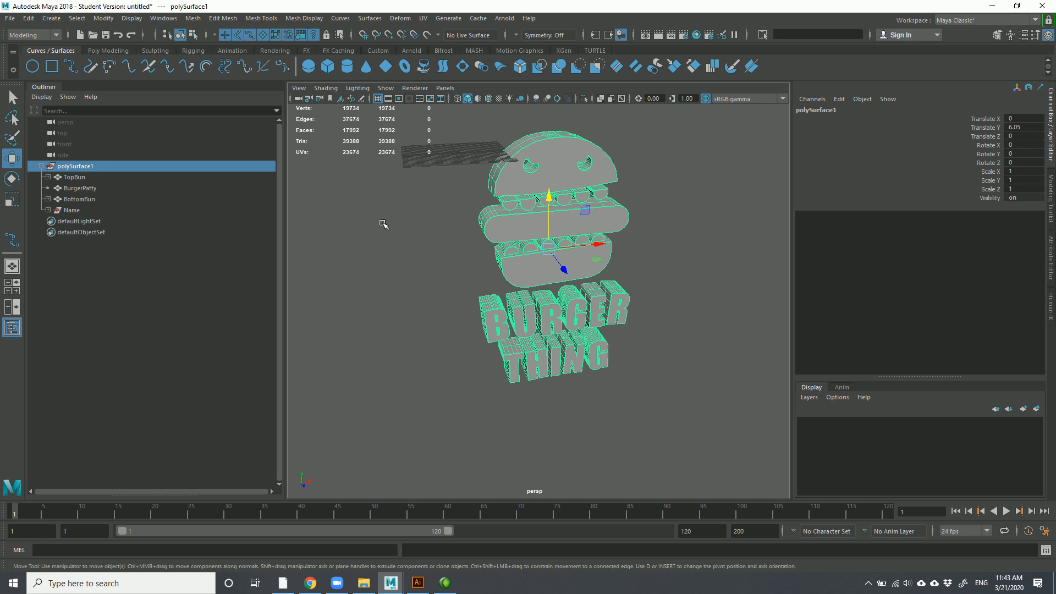
pyautogui.press('x')
pyautogui.moveTo(549, 253); pyautogui.dragTo(558, 290)
pyautogui.scroll(5, 513, 262)
pyautogui.scroll(-3, 538, 185)
pyautogui.press('x')
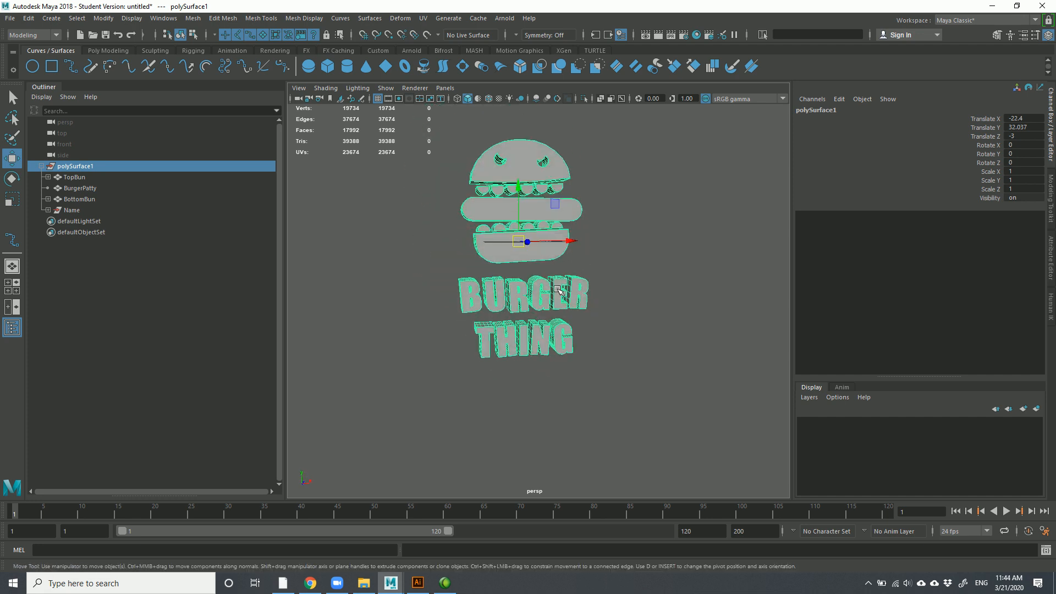
# Freeze the model's transformations so translation resets to 0
pyautogui.click(112, 19)
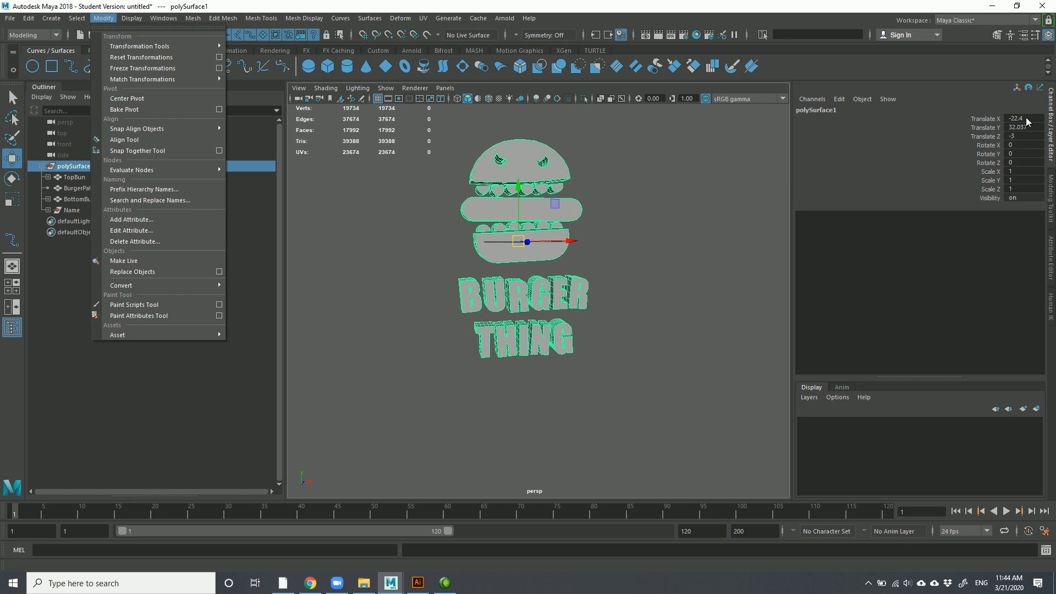
pyautogui.click(176, 70)
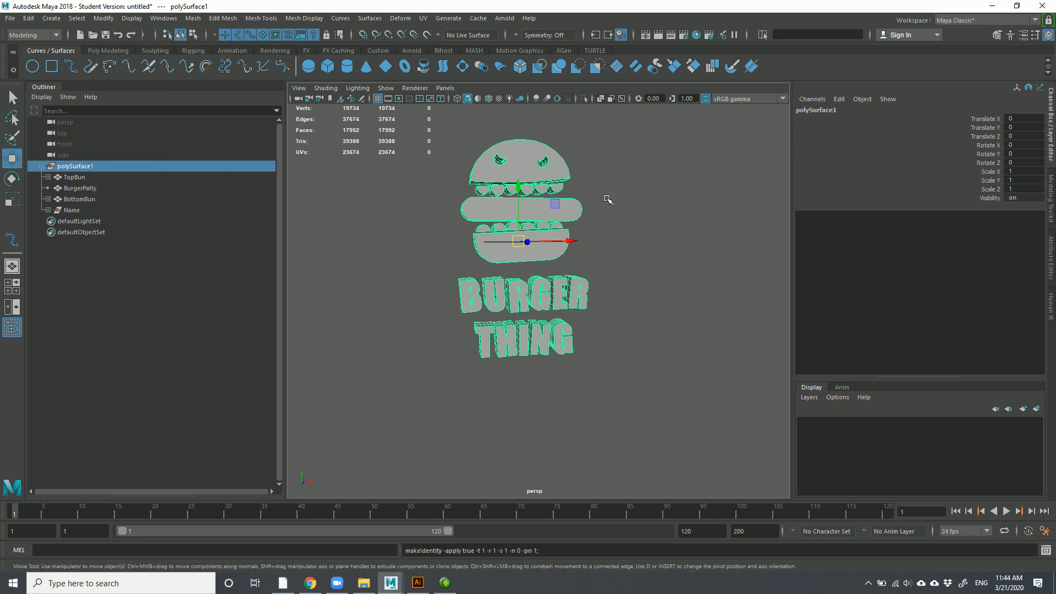
pyautogui.click(661, 283)
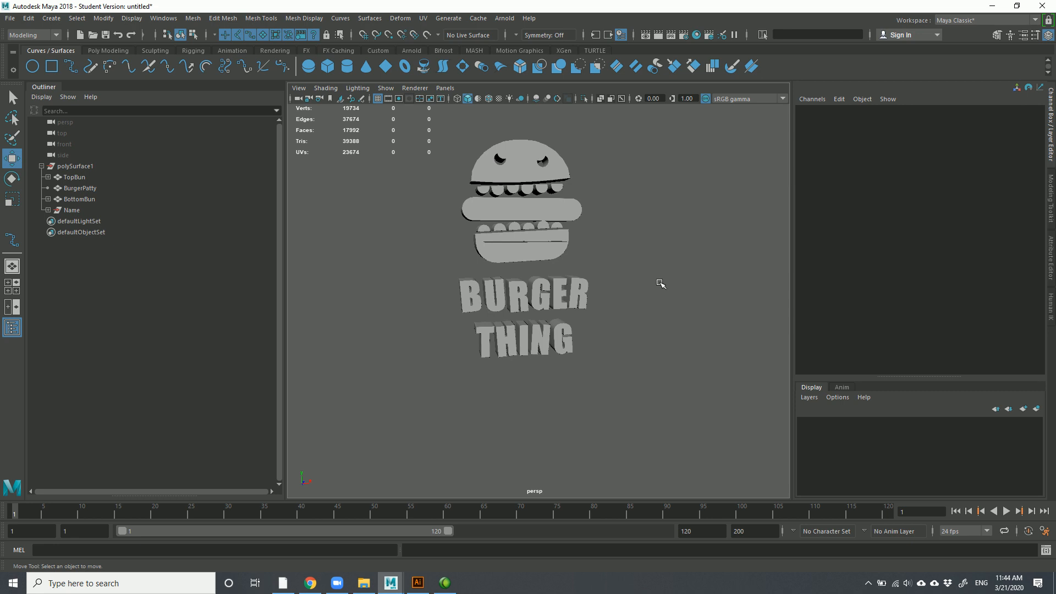
pyautogui.scroll(-3, 644, 289)
pyautogui.keyDown('alt'); pyautogui.moveTo(636, 292); pyautogui.dragTo(696, 300); pyautogui.keyUp('alt')
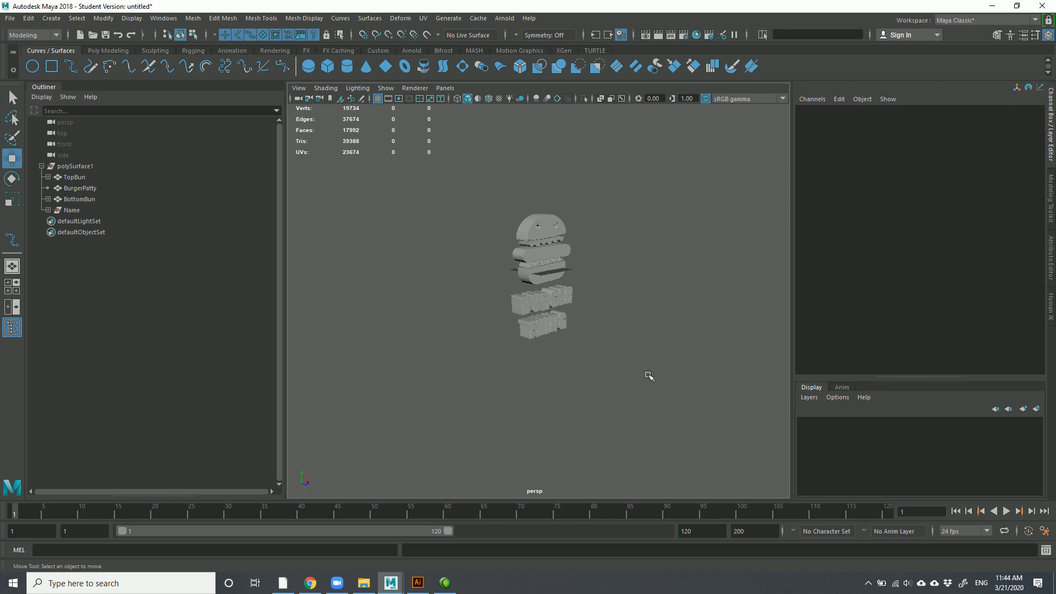
pyautogui.scroll(3, 553, 288)
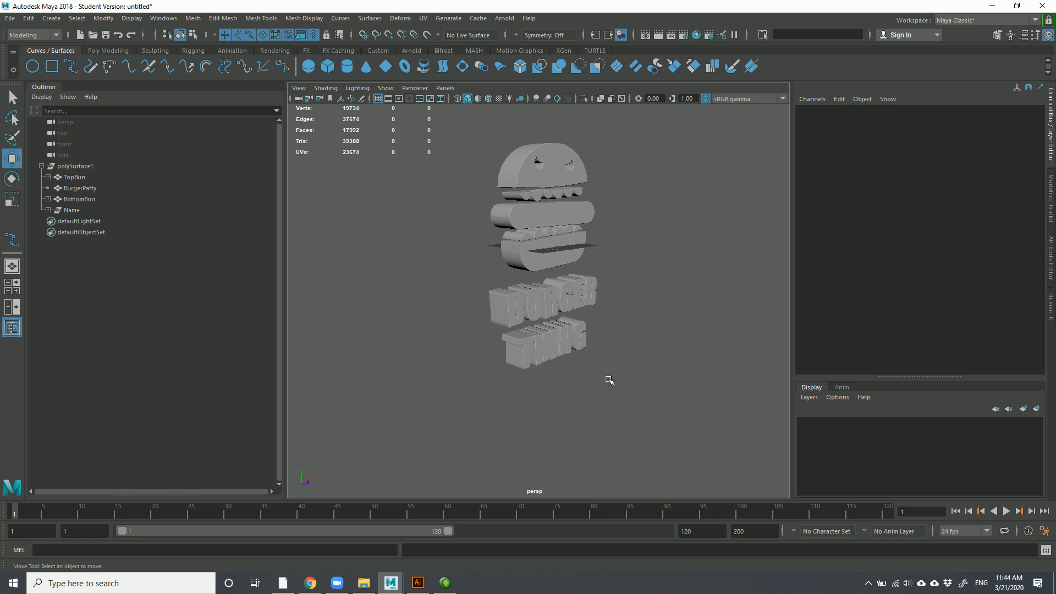
pyautogui.scroll(-3, 610, 380)
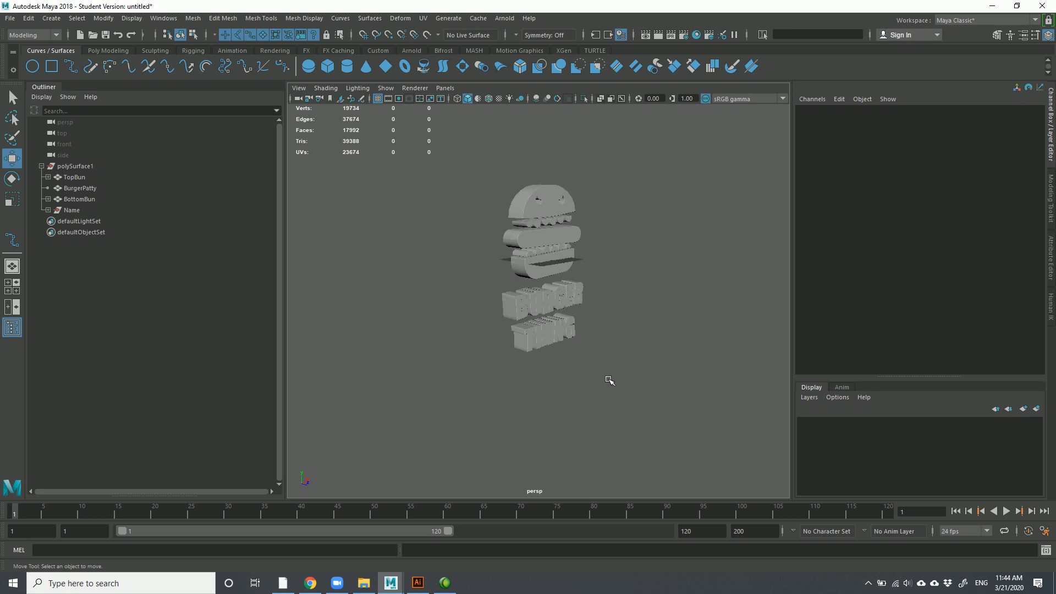
pyautogui.keyDown('alt'); pyautogui.moveTo(610, 381); pyautogui.dragTo(541, 377); pyautogui.keyUp('alt')
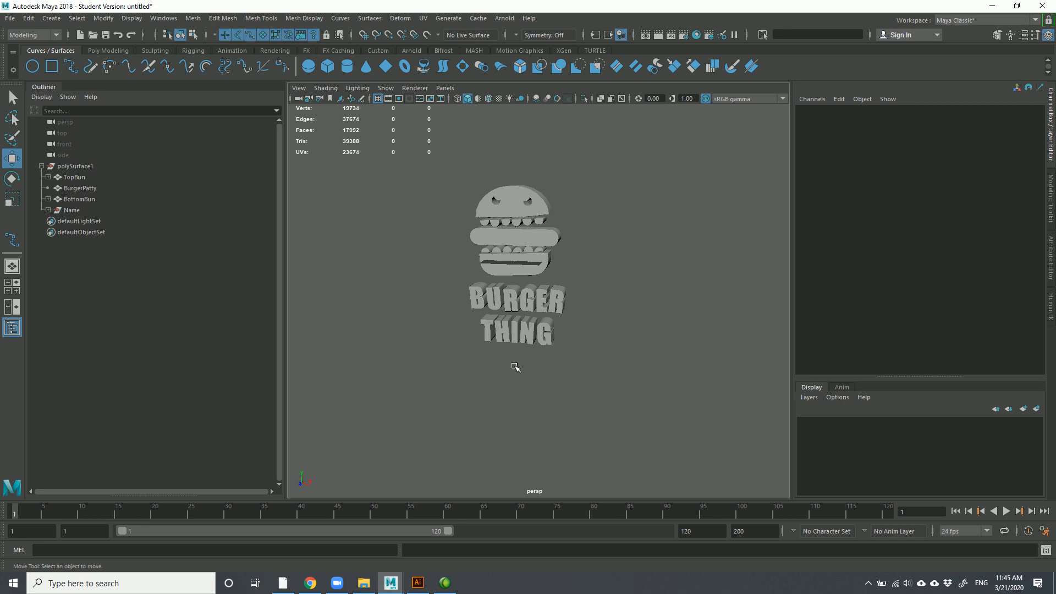
pyautogui.keyDown('alt'); pyautogui.moveTo(494, 380); pyautogui.dragTo(511, 377); pyautogui.keyUp('alt')
pyautogui.keyDown('alt'); pyautogui.moveTo(434, 353); pyautogui.dragTo(420, 384, button='middle'); pyautogui.keyUp('alt')
pyautogui.keyDown('alt'); pyautogui.moveTo(438, 268); pyautogui.dragTo(423, 245); pyautogui.keyUp('alt')
pyautogui.keyDown('alt'); pyautogui.moveTo(447, 208); pyautogui.dragTo(485, 325, button='right'); pyautogui.keyUp('alt')
pyautogui.keyDown('alt'); pyautogui.moveTo(486, 326); pyautogui.dragTo(646, 330); pyautogui.keyUp('alt')
pyautogui.keyDown('alt'); pyautogui.moveTo(646, 330); pyautogui.dragTo(606, 382, button='middle'); pyautogui.keyUp('alt')
pyautogui.keyDown('alt'); pyautogui.moveTo(606, 382); pyautogui.dragTo(654, 365, button='right'); pyautogui.keyUp('alt')
pyautogui.keyDown('alt'); pyautogui.moveTo(653, 365); pyautogui.dragTo(644, 414, button='middle'); pyautogui.keyUp('alt')
pyautogui.keyDown('alt'); pyautogui.moveTo(644, 414); pyautogui.dragTo(666, 381, button='right'); pyautogui.keyUp('alt')
pyautogui.keyDown('alt'); pyautogui.moveTo(665, 381); pyautogui.dragTo(658, 408, button='middle'); pyautogui.keyUp('alt')
pyautogui.keyDown('alt'); pyautogui.moveTo(601, 316); pyautogui.dragTo(622, 357, button='right'); pyautogui.keyUp('alt')
pyautogui.keyDown('alt'); pyautogui.moveTo(683, 380); pyautogui.dragTo(434, 172, button='right'); pyautogui.keyUp('alt')
pyautogui.keyDown('alt'); pyautogui.moveTo(529, 282); pyautogui.dragTo(530, 272); pyautogui.keyUp('alt')
pyautogui.keyDown('alt'); pyautogui.moveTo(558, 329); pyautogui.dragTo(594, 258, button='right'); pyautogui.keyUp('alt')
# Select the top bun and try a move and a rotation, undoing both
pyautogui.click(566, 191)
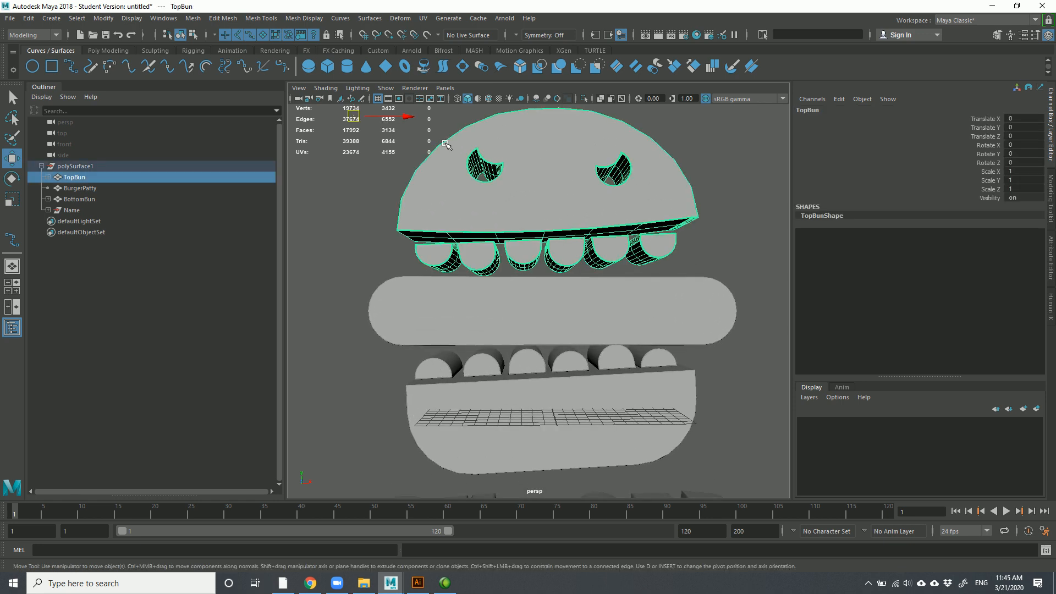
pyautogui.scroll(-3, 607, 283)
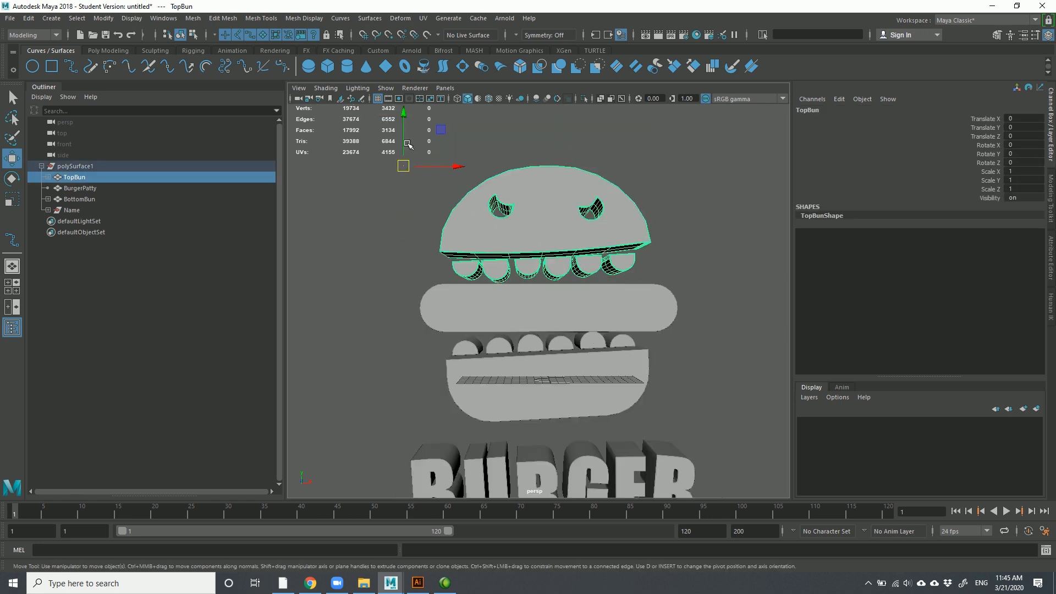
pyautogui.scroll(2, 534, 250)
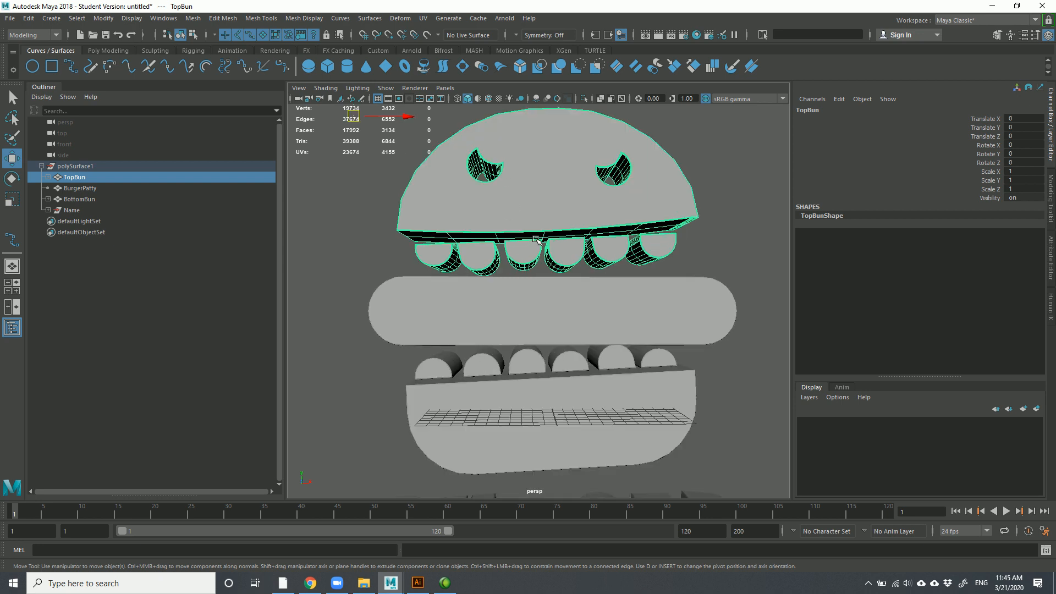
pyautogui.keyDown('alt'); pyautogui.moveTo(545, 158); pyautogui.dragTo(542, 229, button='middle'); pyautogui.keyUp('alt')
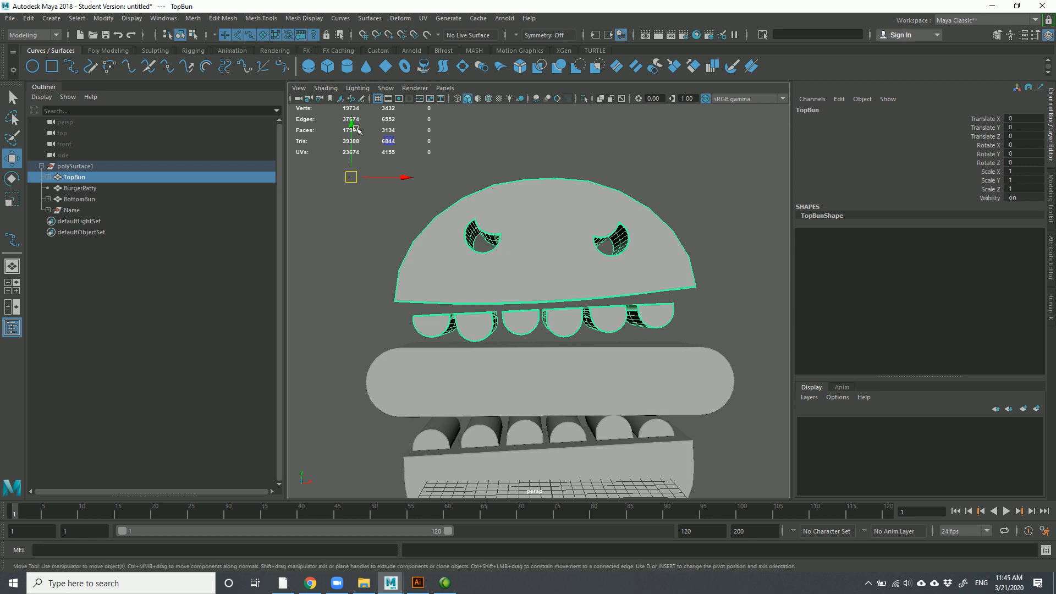
pyautogui.moveTo(350, 125); pyautogui.dragTo(372, 123)
pyautogui.hotkey('ctrl', 'z')
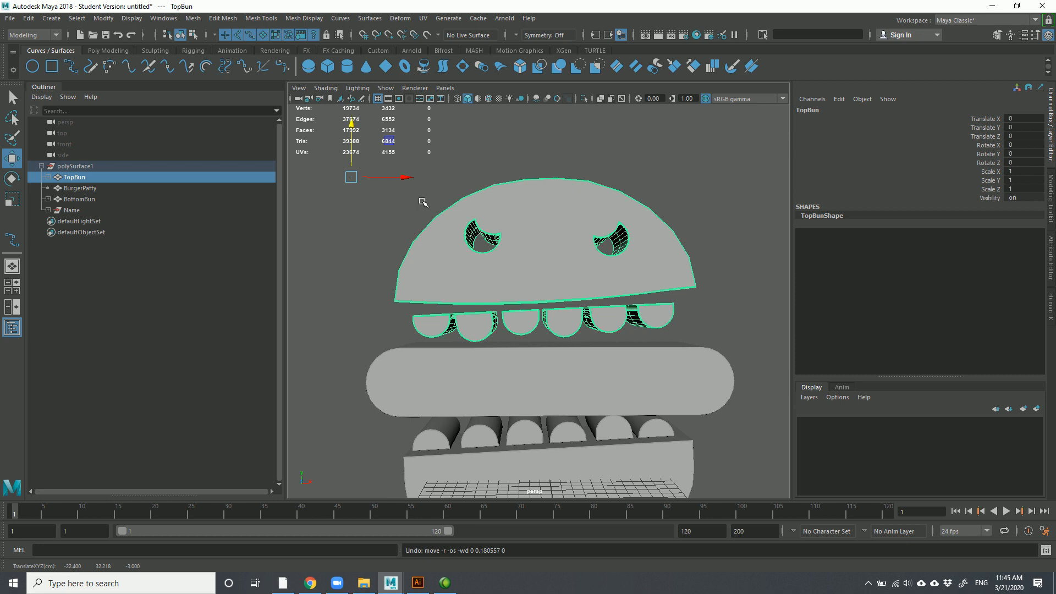
pyautogui.press('e')
pyautogui.moveTo(409, 169); pyautogui.dragTo(406, 153)
pyautogui.hotkey('ctrl', 'z')
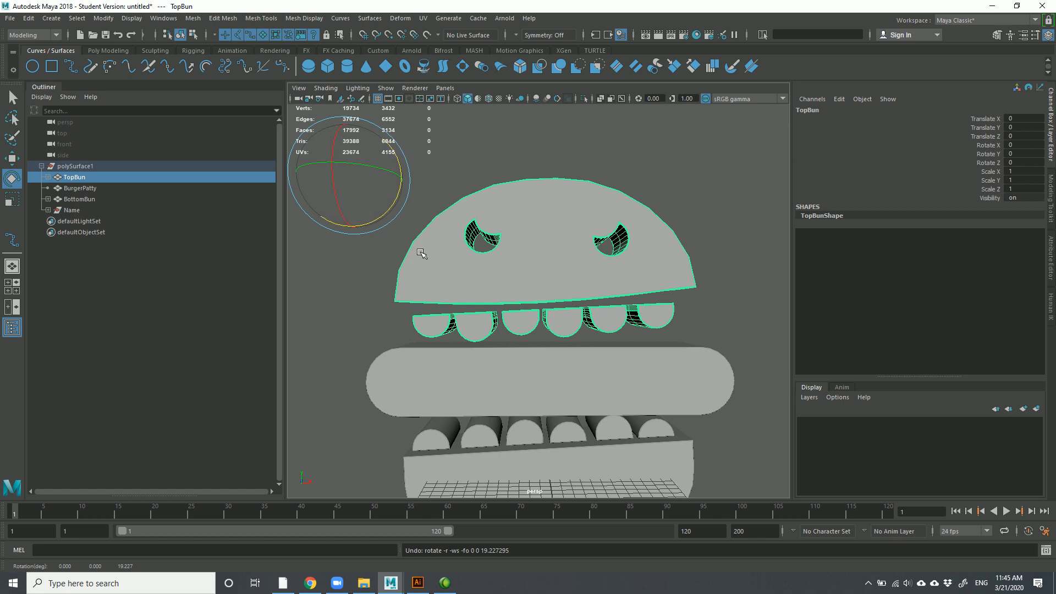
pyautogui.press('w')
# Reframe the view and select the bottom bun, then the burger patty
pyautogui.keyDown('alt'); pyautogui.moveTo(487, 440); pyautogui.dragTo(497, 417, button='middle'); pyautogui.keyUp('alt')
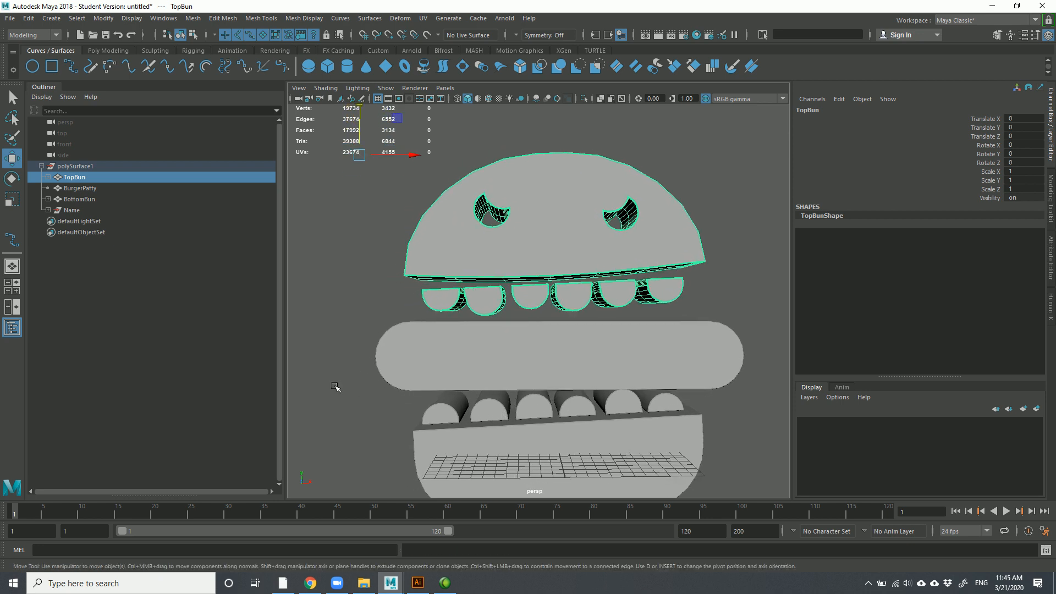
pyautogui.click(355, 390)
pyautogui.click(476, 445)
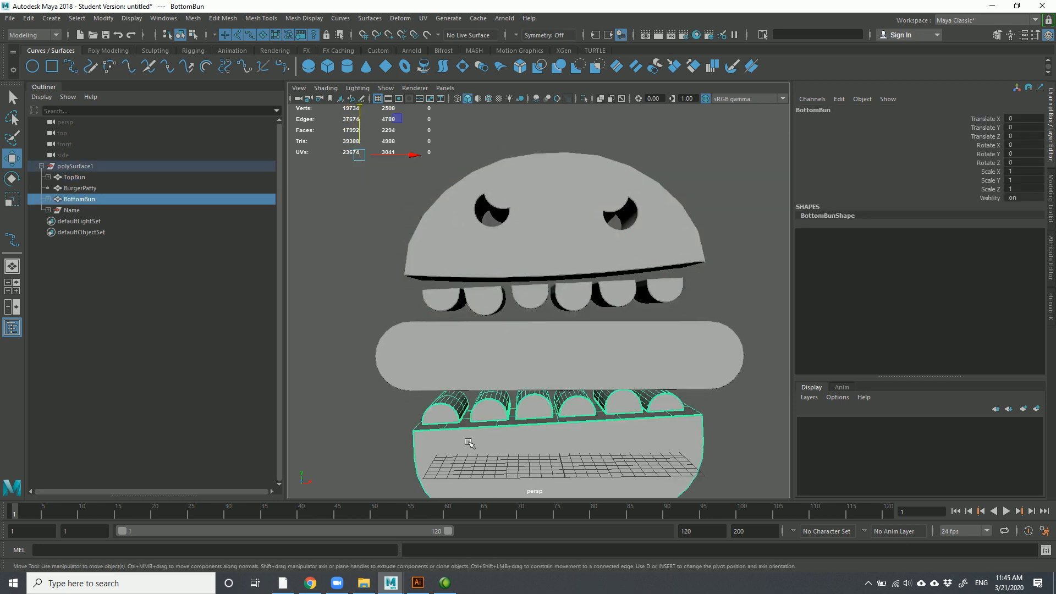
pyautogui.moveTo(476, 445)
pyautogui.keyDown('alt'); pyautogui.mouseDown(button='middle')
pyautogui.moveTo(478, 417)
pyautogui.moveTo(478, 430)
pyautogui.mouseUp(button='middle'); pyautogui.keyUp('alt')
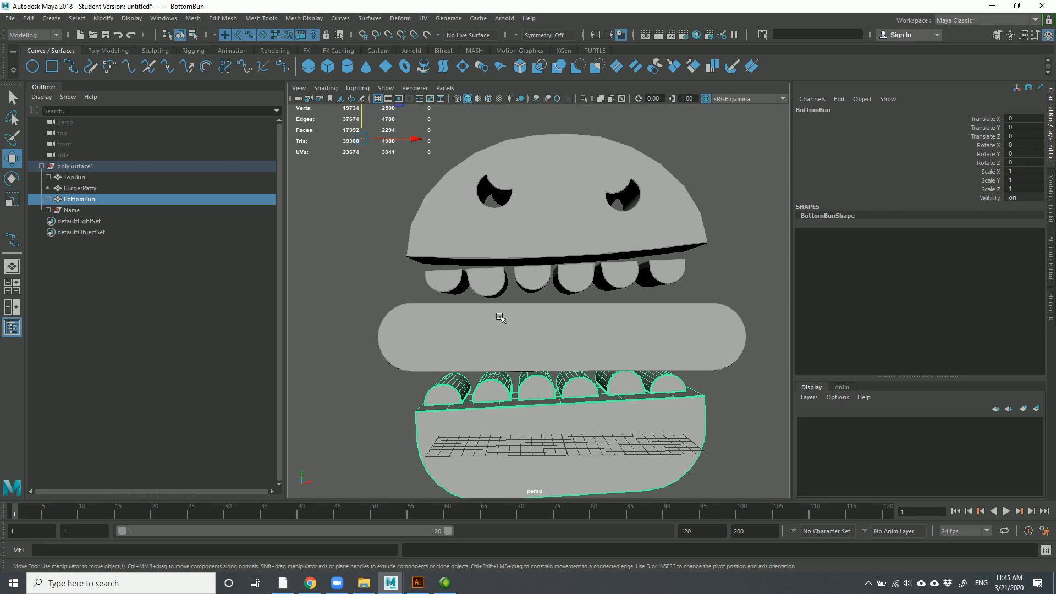
pyautogui.click(355, 330)
pyautogui.click(420, 342)
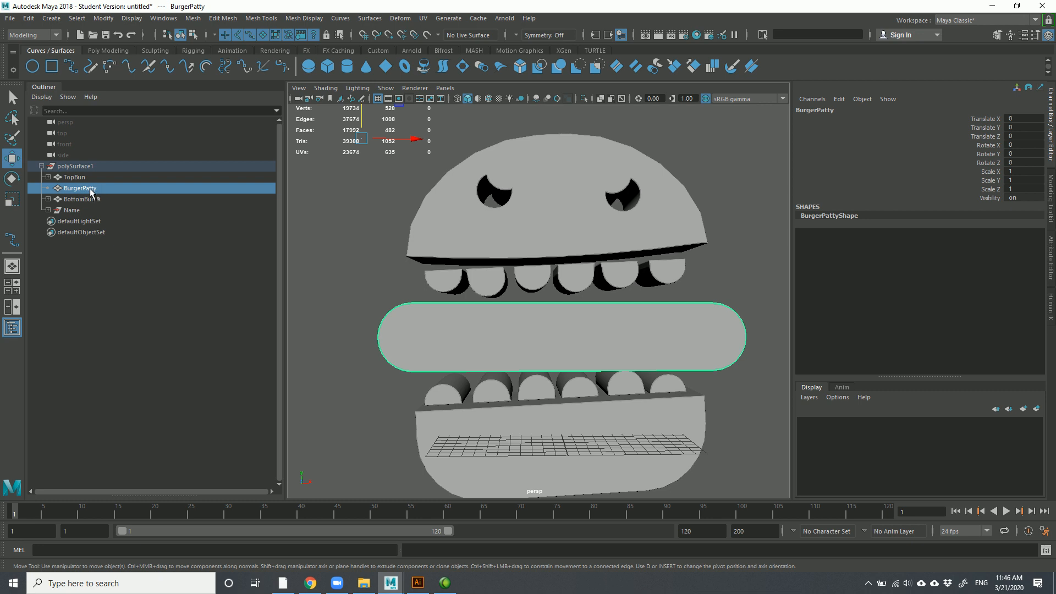
# Drag the TopBun's pivot to the centre of the top bun
pyautogui.click(77, 177)
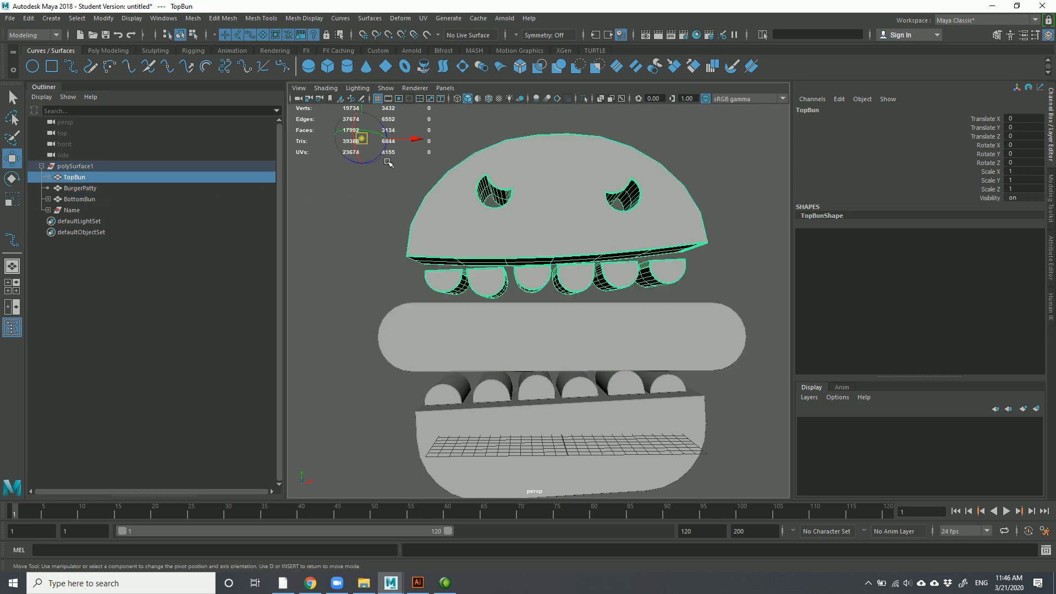
pyautogui.moveTo(417, 141); pyautogui.dragTo(626, 157)
pyautogui.moveTo(568, 110); pyautogui.dragTo(570, 203)
pyautogui.moveTo(622, 237); pyautogui.dragTo(603, 237)
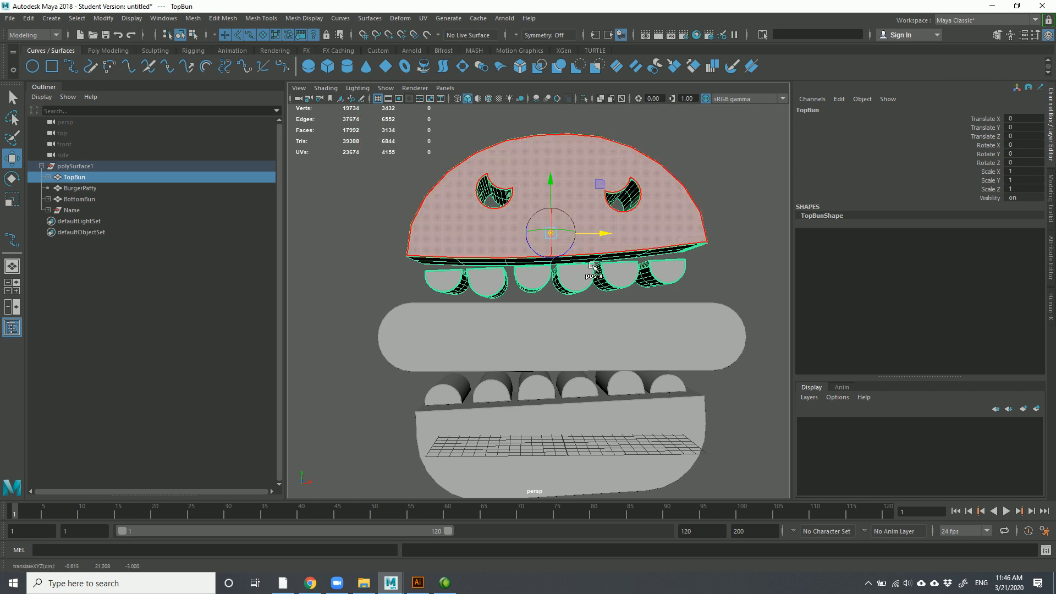
# Move the BurgerPatty's pivot to the patty's centre, then select BottomBun
pyautogui.click(93, 190)
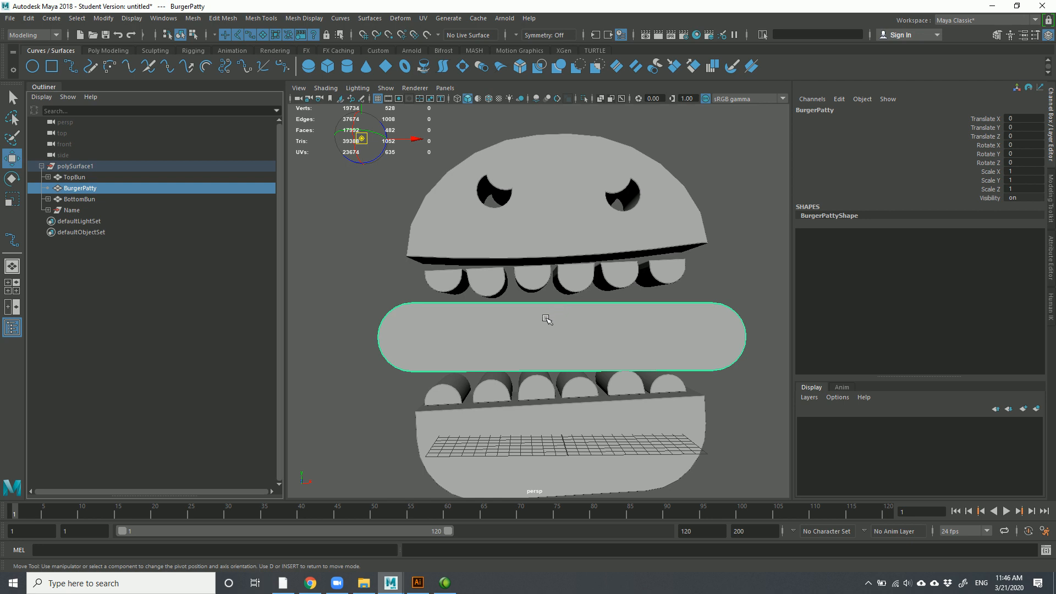
pyautogui.moveTo(418, 139); pyautogui.dragTo(635, 165)
pyautogui.moveTo(580, 111); pyautogui.dragTo(577, 280)
pyautogui.moveTo(625, 334); pyautogui.dragTo(600, 334)
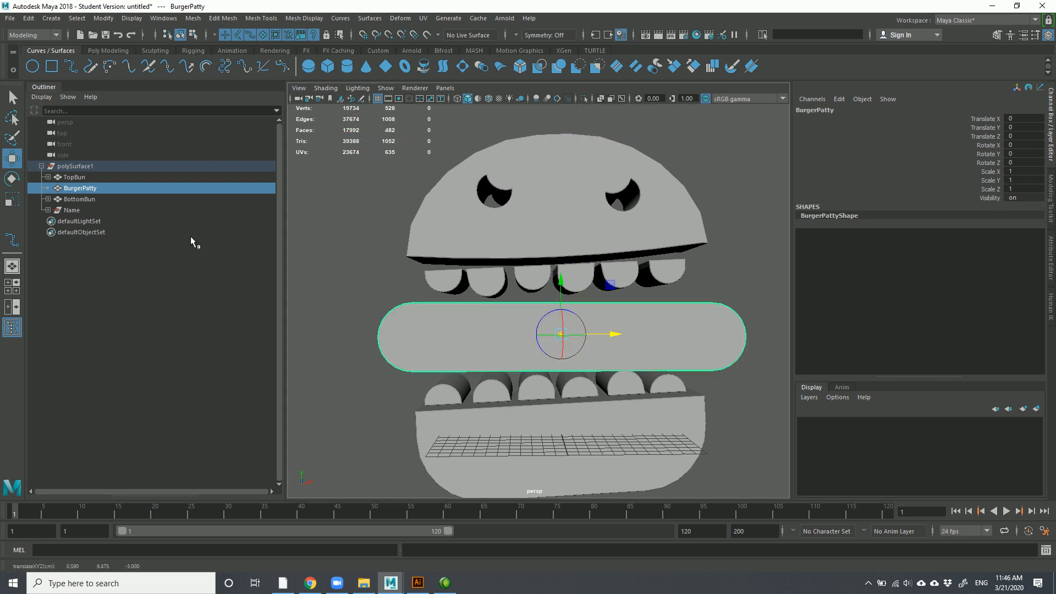
pyautogui.click(86, 200)
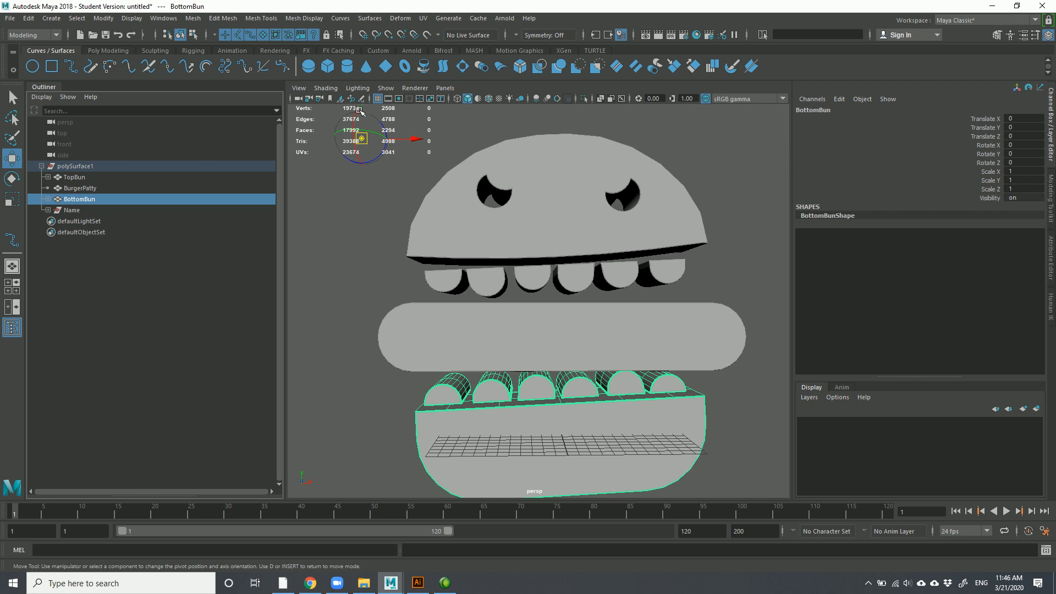
# Drag the BottomBun's pivot down to the centre of the bun's top edge, then zoom in on its ridges
pyautogui.moveTo(358, 114); pyautogui.dragTo(371, 373)
pyautogui.moveTo(401, 413); pyautogui.dragTo(540, 330)
pyautogui.scroll(5, 538, 400)
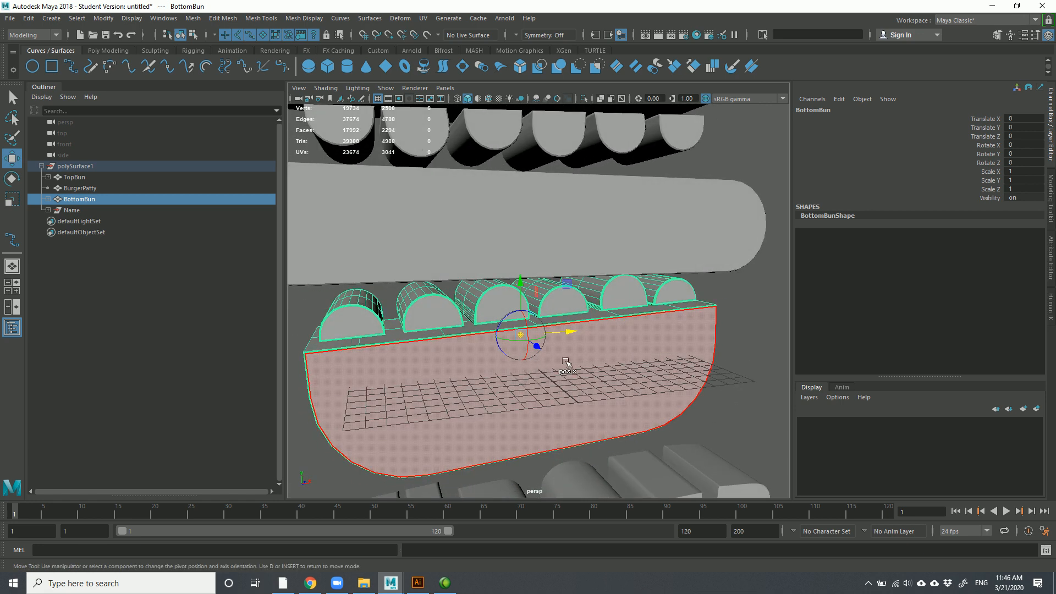
pyautogui.keyDown('alt'); pyautogui.moveTo(612, 400); pyautogui.dragTo(523, 386); pyautogui.keyUp('alt')
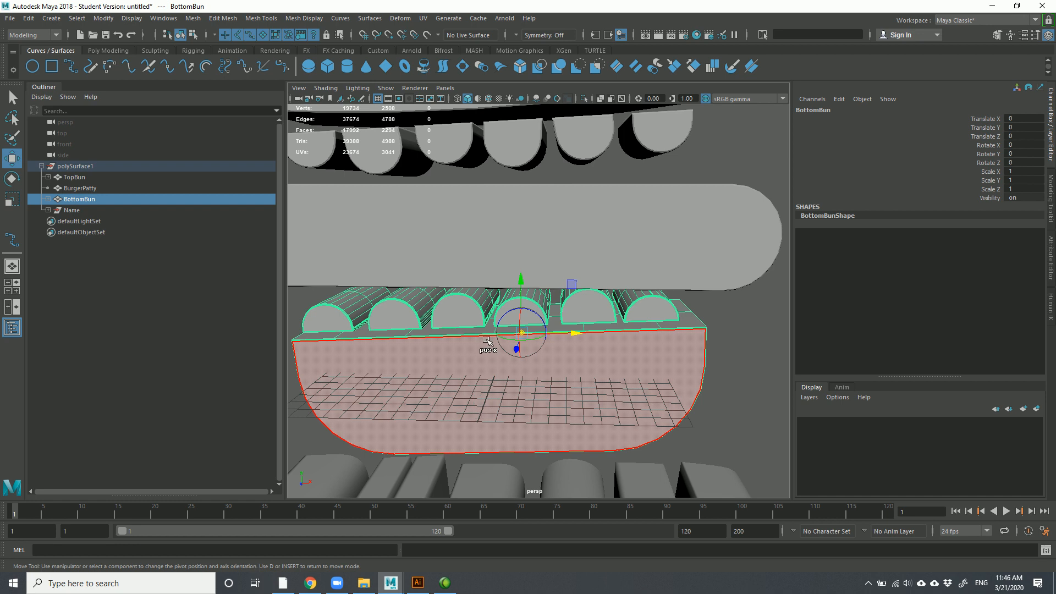
pyautogui.keyDown('alt'); pyautogui.moveTo(491, 347); pyautogui.dragTo(538, 357); pyautogui.keyUp('alt')
pyautogui.scroll(5, 554, 381)
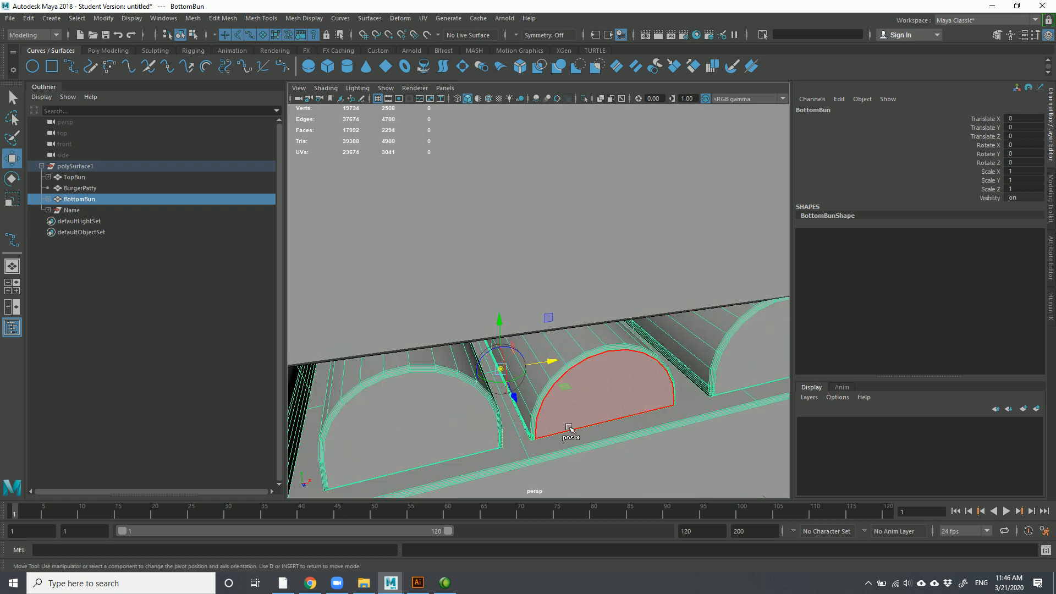
pyautogui.keyDown('alt'); pyautogui.moveTo(573, 424); pyautogui.dragTo(579, 366, button='middle'); pyautogui.keyUp('alt')
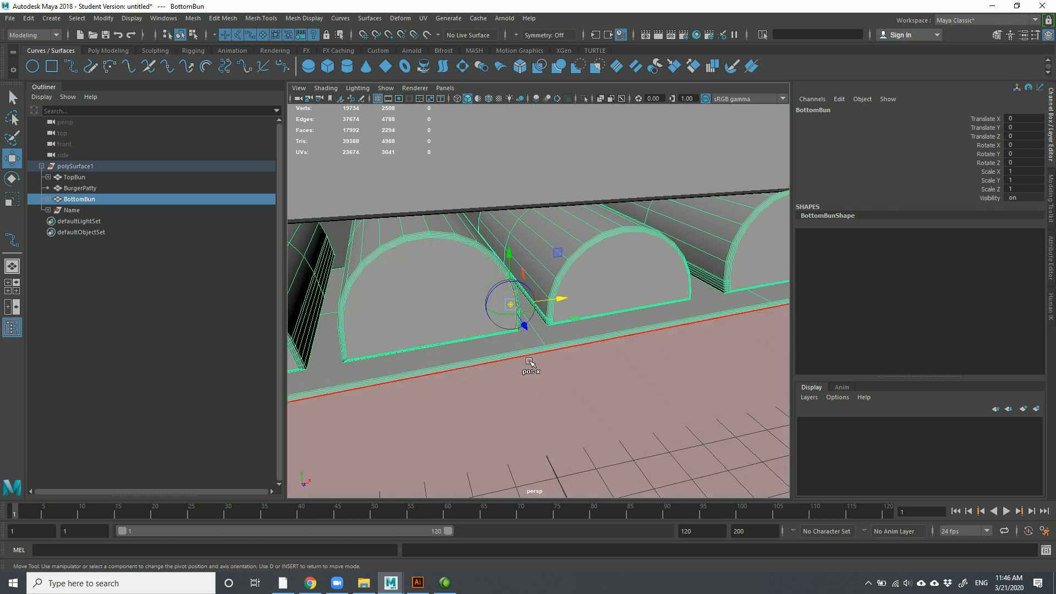
# Point-snap the pivot onto the bun's base, undo the stray nudge, exit pivot mode and frame the bun
pyautogui.press('v')
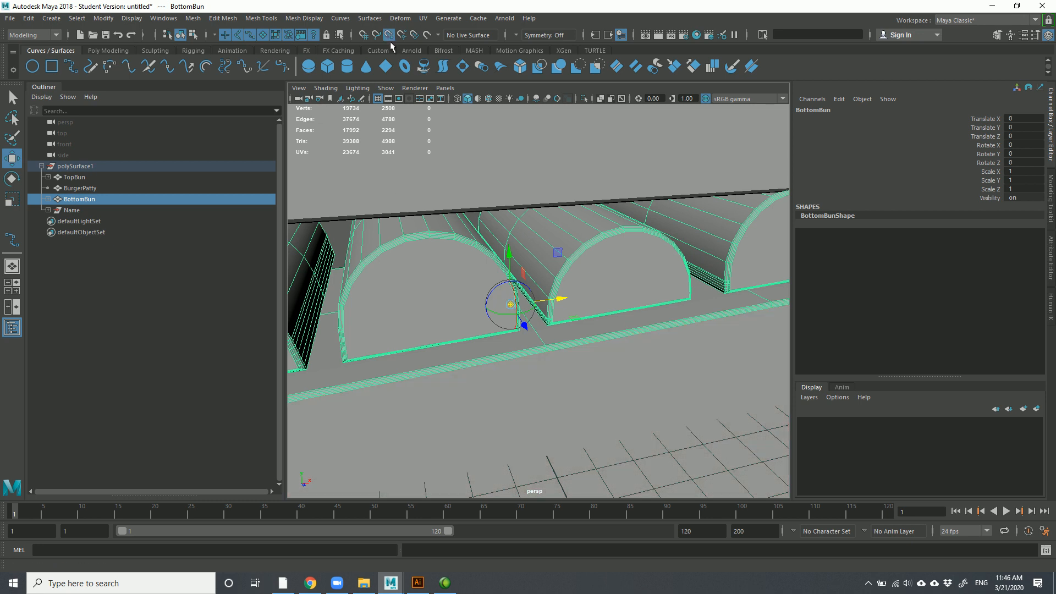
pyautogui.moveTo(510, 304); pyautogui.dragTo(549, 341)
pyautogui.keyDown('alt'); pyautogui.moveTo(574, 421); pyautogui.dragTo(545, 389); pyautogui.keyUp('alt')
pyautogui.moveTo(503, 230); pyautogui.dragTo(521, 298)
pyautogui.moveTo(554, 354); pyautogui.dragTo(559, 355)
pyautogui.hotkey('ctrl', 'z')
pyautogui.hotkey('ctrl', 'z')
pyautogui.hotkey('ctrl', 'z')
pyautogui.hotkey('ctrl', 'z')
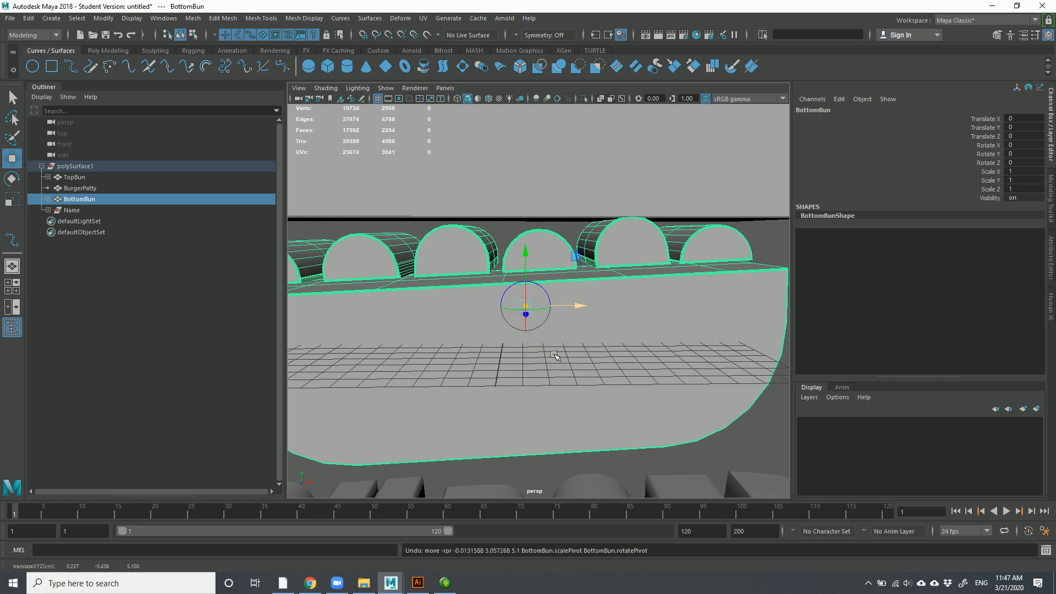
pyautogui.keyDown('alt'); pyautogui.moveTo(506, 349); pyautogui.dragTo(547, 307); pyautogui.keyUp('alt')
pyautogui.moveTo(548, 304)
pyautogui.keyDown('ctrl'); pyautogui.keyDown('shift'); pyautogui.mouseDown(button='right')
pyautogui.moveTo(518, 295)
pyautogui.moveTo(547, 306)
pyautogui.mouseUp(button='right'); pyautogui.keyUp('shift'); pyautogui.keyUp('ctrl')
pyautogui.keyDown('ctrl'); pyautogui.keyDown('shift'); pyautogui.rightClick(618, 229); pyautogui.keyUp('shift'); pyautogui.keyUp('ctrl')
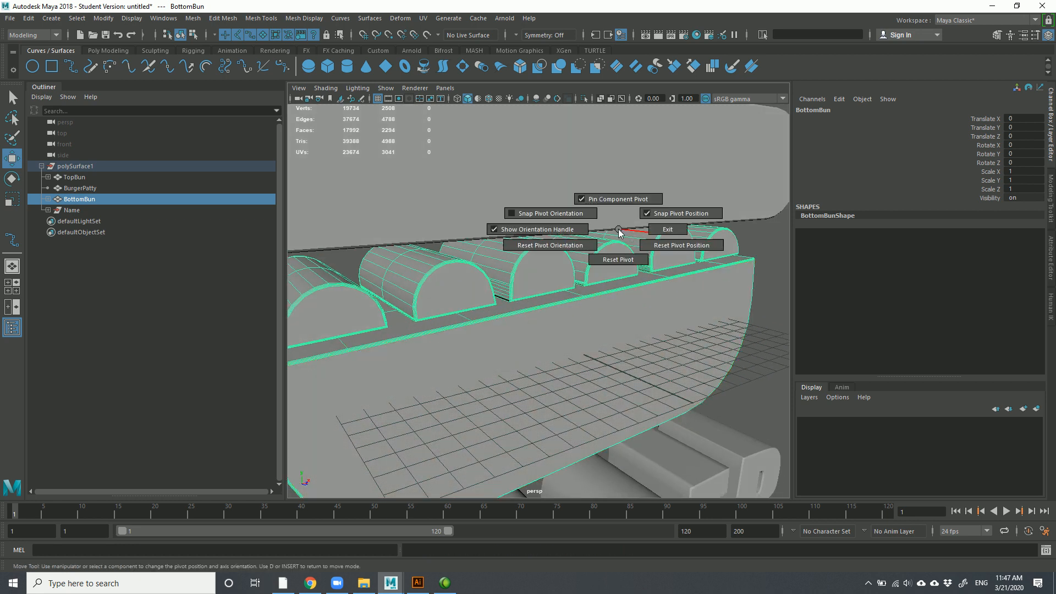
pyautogui.keyDown('ctrl'); pyautogui.keyDown('shift'); pyautogui.rightClick(737, 264); pyautogui.keyUp('shift'); pyautogui.keyUp('ctrl')
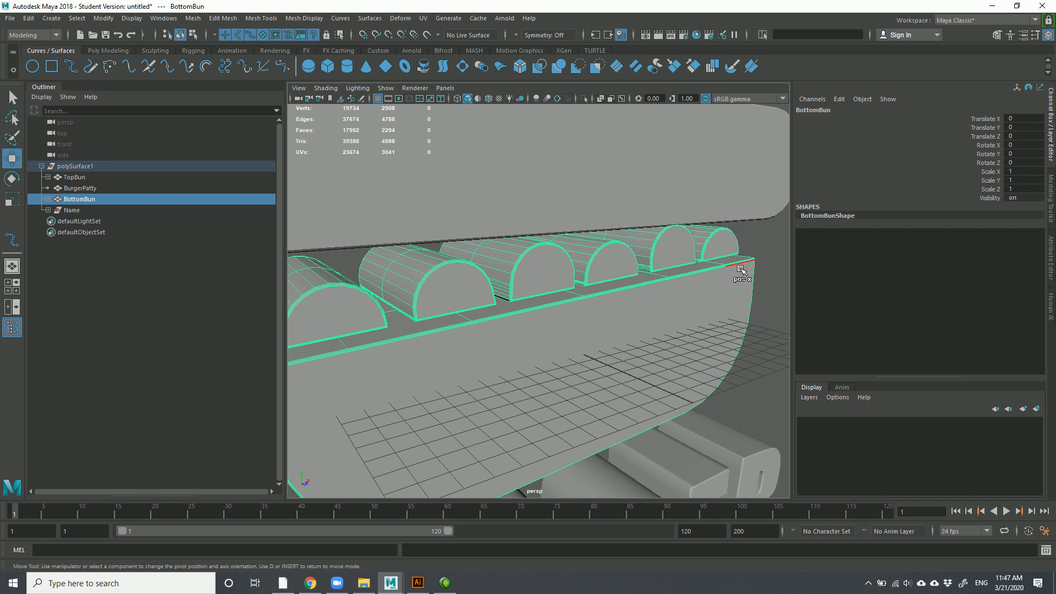
pyautogui.press('d')
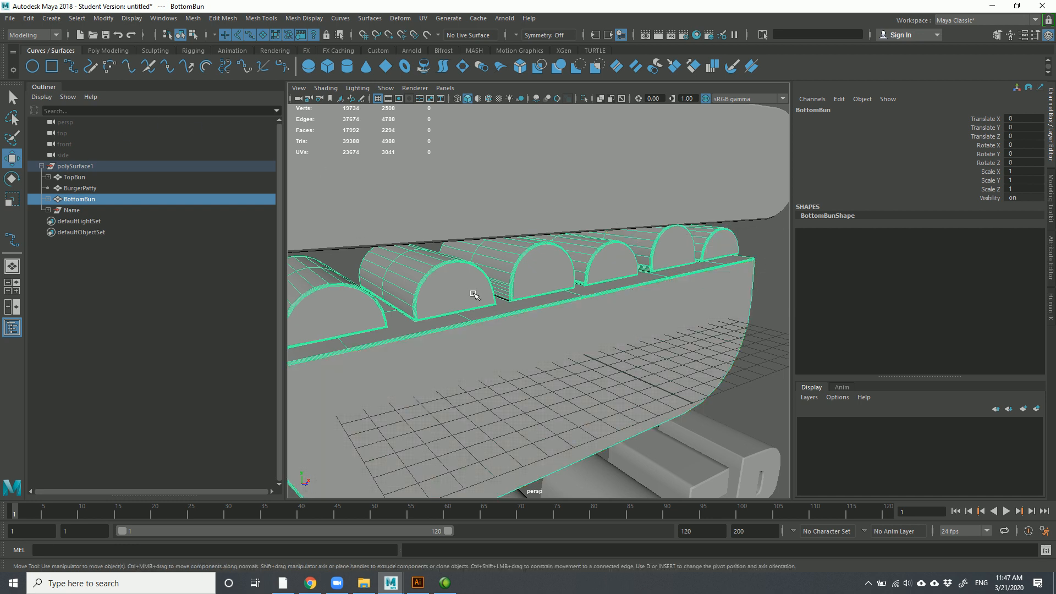
pyautogui.press('f')
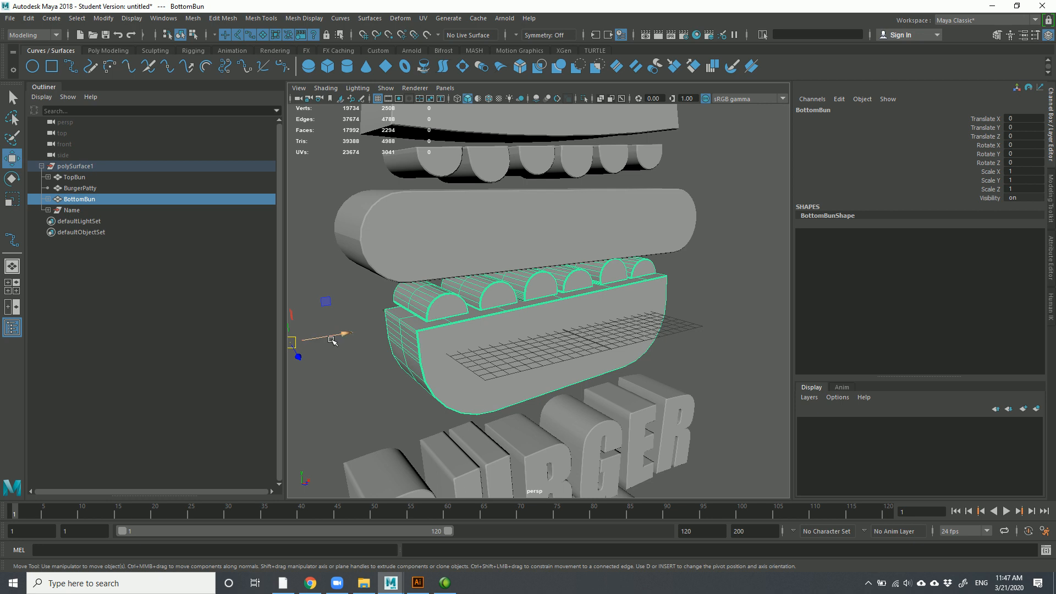
# Snap the pivot to the front face's centre, exit pivot editing and reselect BottomBun
pyautogui.click(591, 326)
pyautogui.press('d')
pyautogui.click(696, 328)
pyautogui.click(586, 311)
pyautogui.scroll(3, 575, 349)
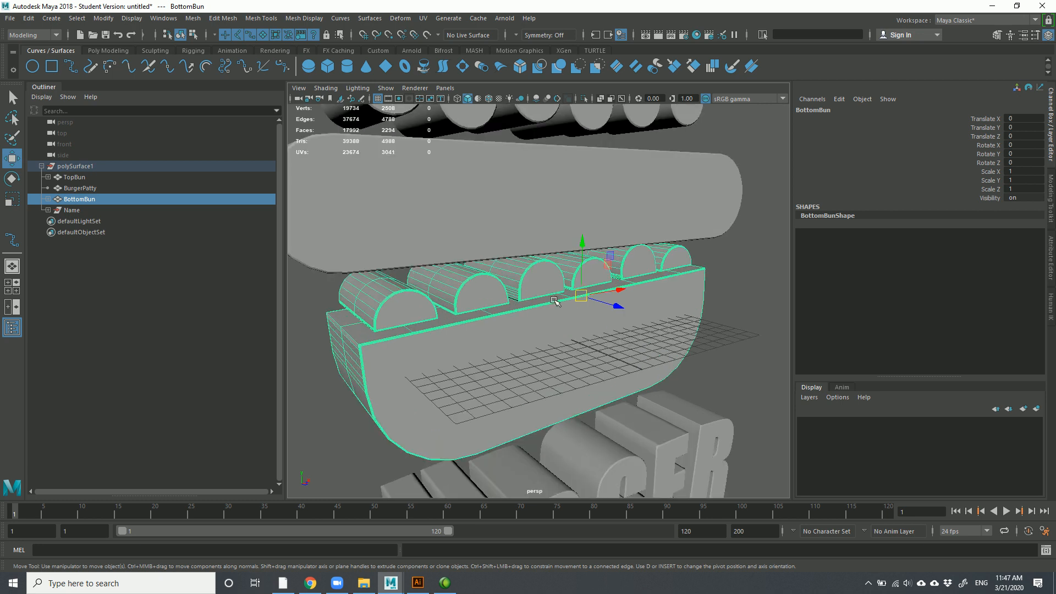
# Double-click two edge loops on the bun's rim and convert them to vertices
pyautogui.moveTo(537, 302); pyautogui.dragTo(537, 236, button='right')
pyautogui.doubleClick(529, 300)
pyautogui.keyDown('alt'); pyautogui.moveTo(528, 286); pyautogui.dragTo(505, 330); pyautogui.keyUp('alt')
pyautogui.keyDown('shift'); pyautogui.doubleClick(511, 280); pyautogui.keyUp('shift')
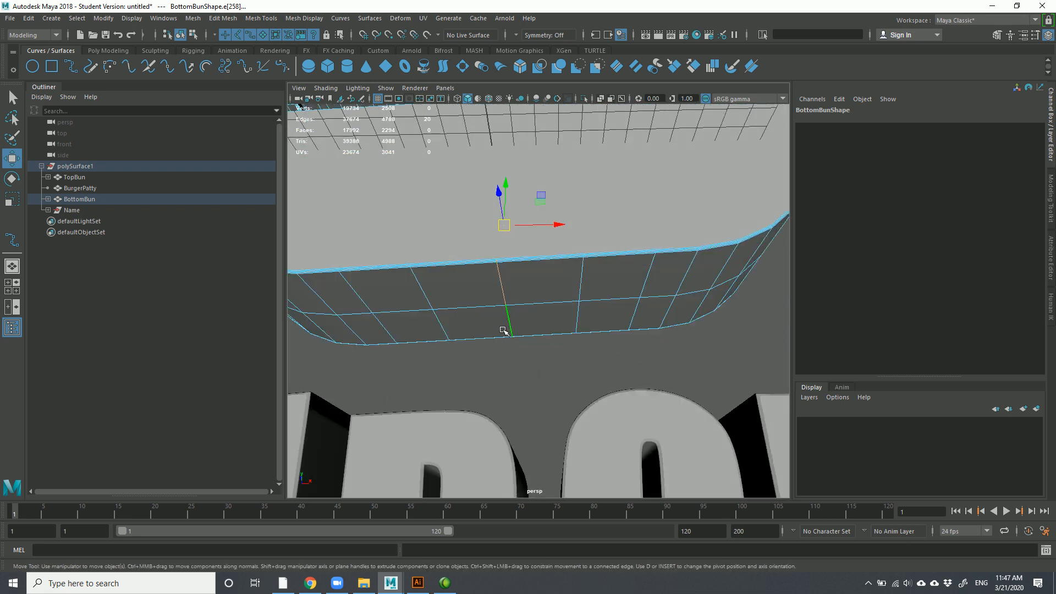
pyautogui.keyDown('ctrl'); pyautogui.rightClick(509, 283); pyautogui.keyUp('ctrl')
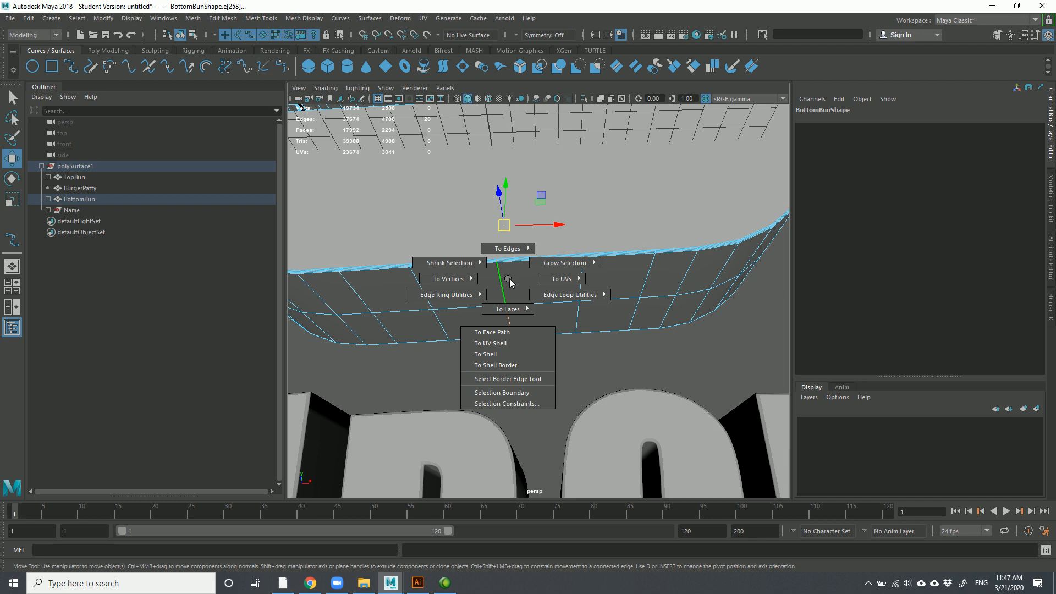
pyautogui.moveTo(485, 281)
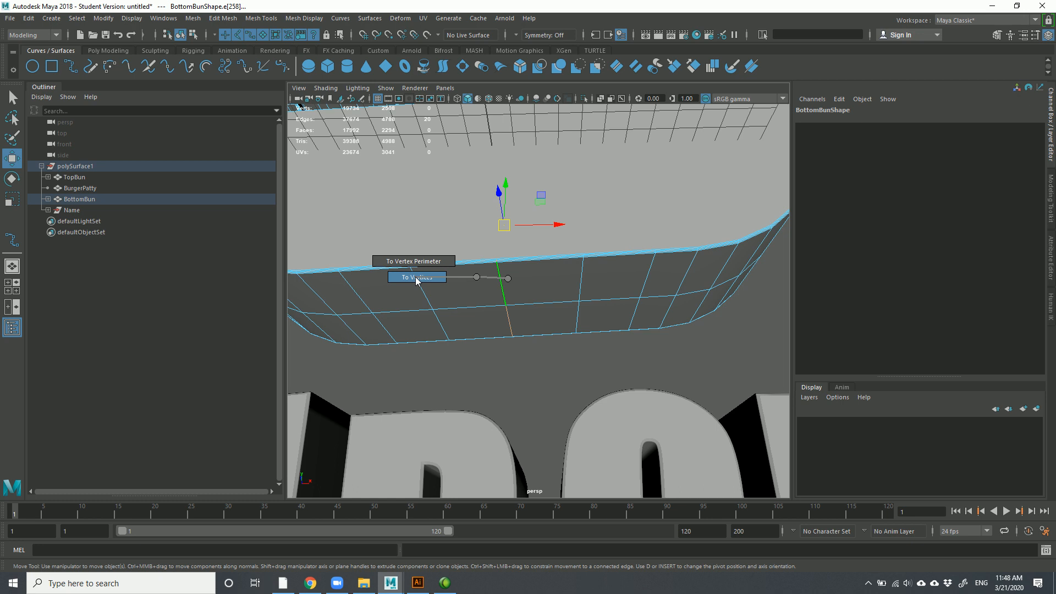
pyautogui.moveTo(416, 280); pyautogui.dragTo(418, 281, button='right')
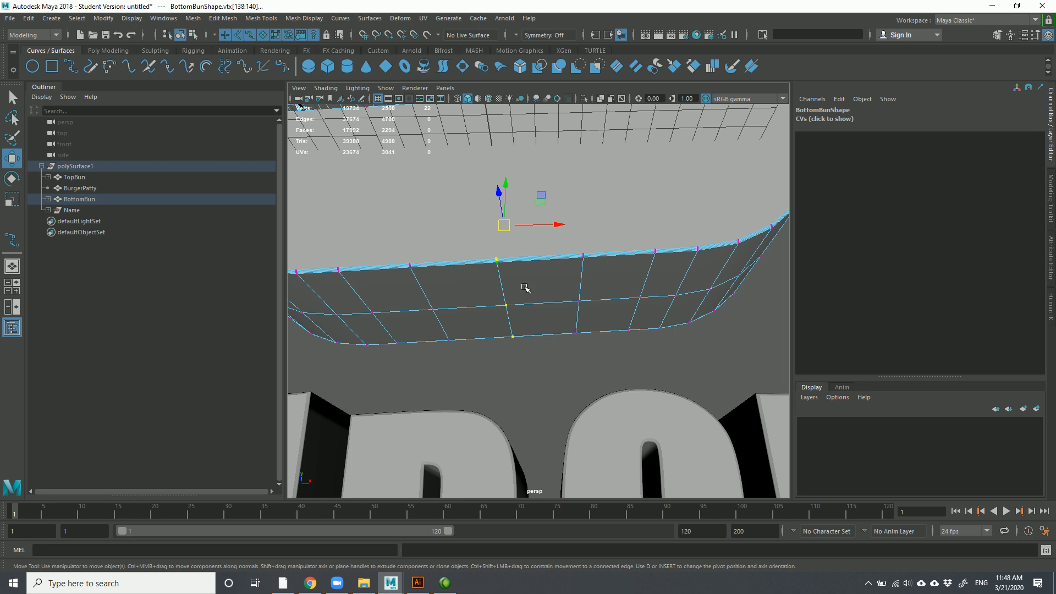
pyautogui.scroll(-5, 491, 324)
pyautogui.scroll(3, 495, 321)
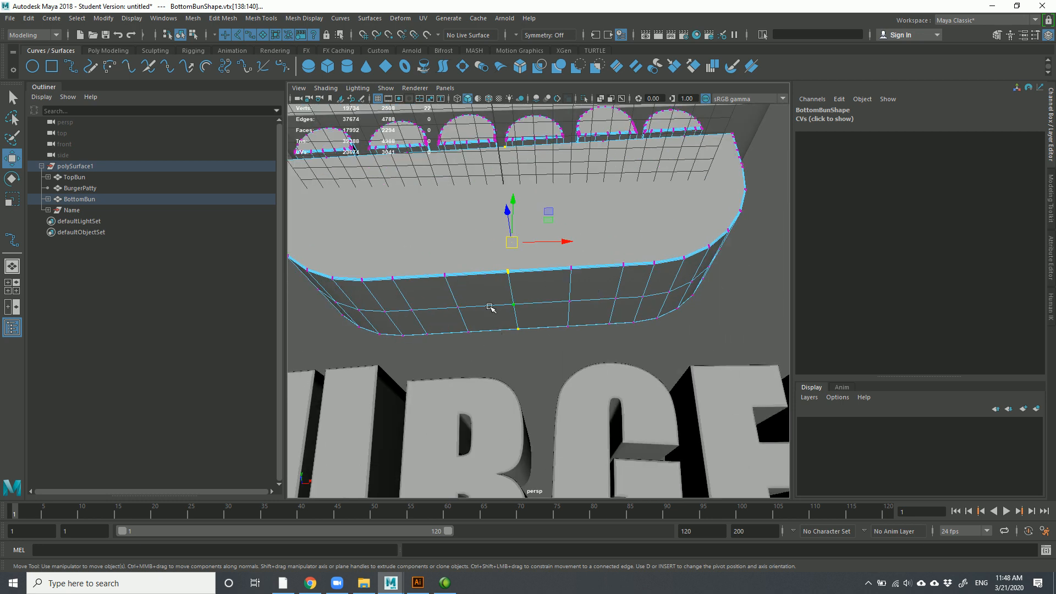
pyautogui.keyDown('alt'); pyautogui.moveTo(500, 277); pyautogui.dragTo(479, 261); pyautogui.keyUp('alt')
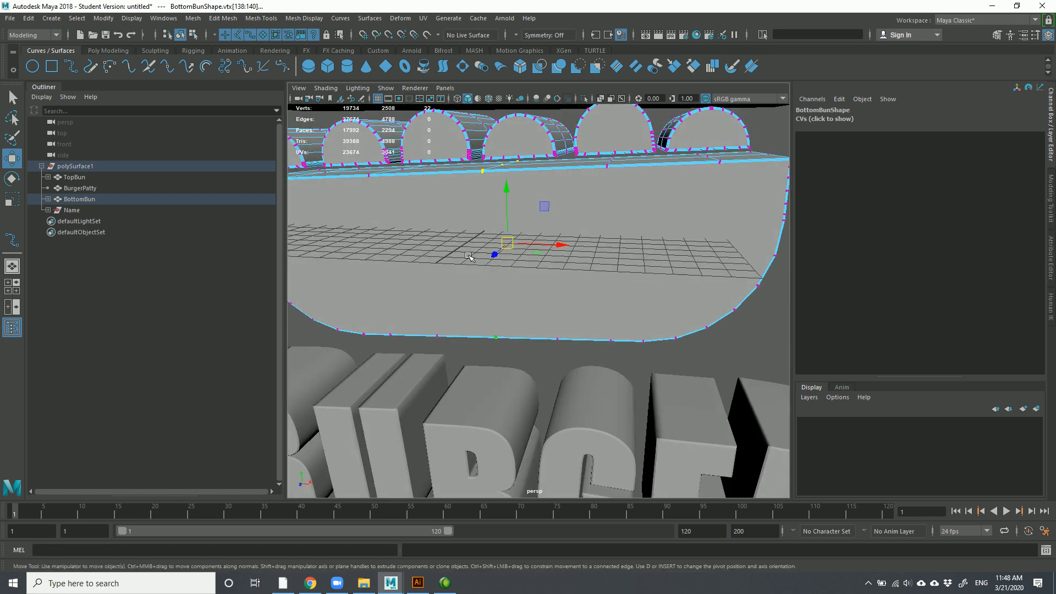
# Create cluster1Handle from the rim vertices via Deform > Cluster, test-move it, and undo the move
pyautogui.click(402, 19)
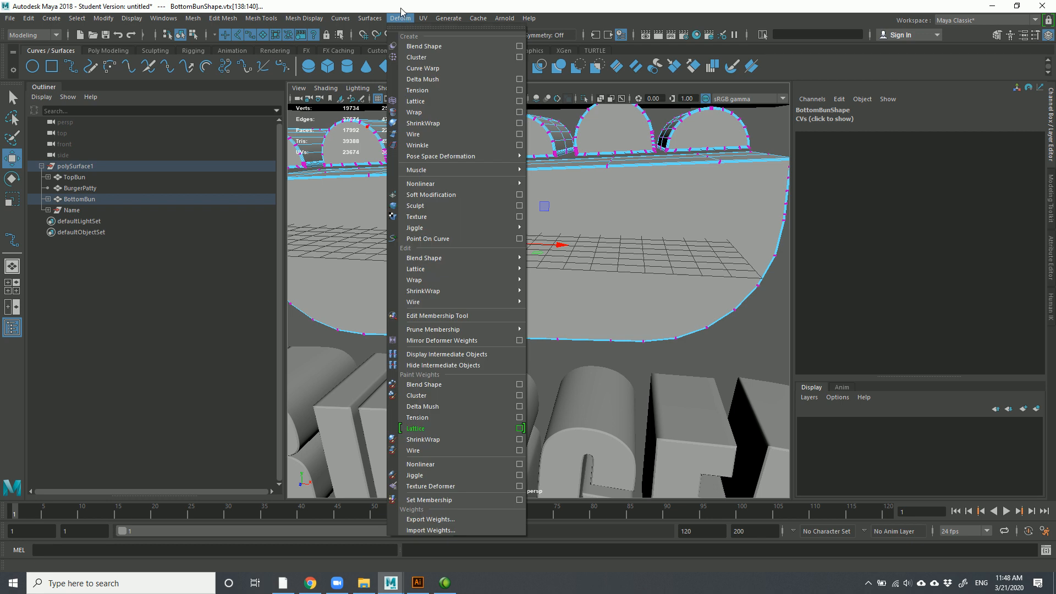
pyautogui.click(399, 19)
pyautogui.click(400, 19)
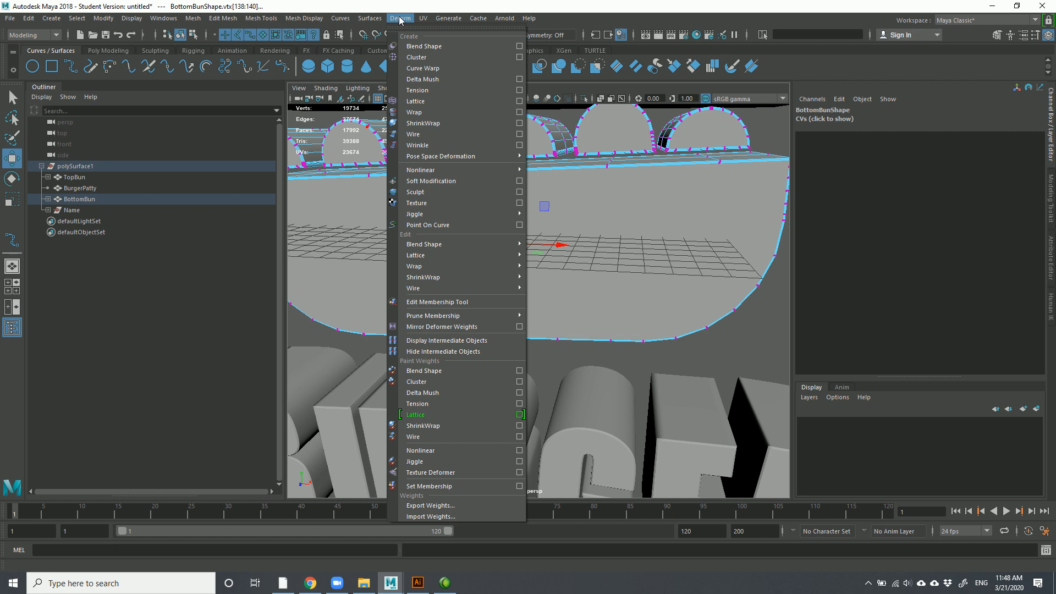
pyautogui.click(427, 55)
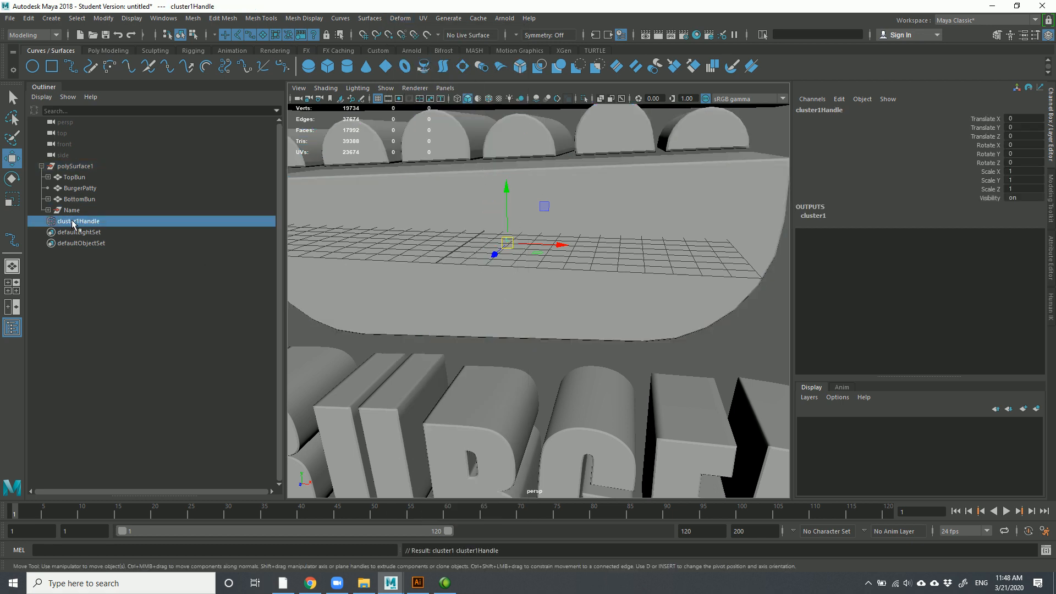
pyautogui.moveTo(508, 242)
pyautogui.mouseDown()
pyautogui.moveTo(502, 284)
pyautogui.moveTo(503, 239)
pyautogui.moveTo(514, 296)
pyautogui.moveTo(517, 198)
pyautogui.moveTo(509, 268)
pyautogui.moveTo(505, 252)
pyautogui.mouseUp()
pyautogui.hotkey('ctrl', 'z')
pyautogui.hotkey('ctrl', 'z')
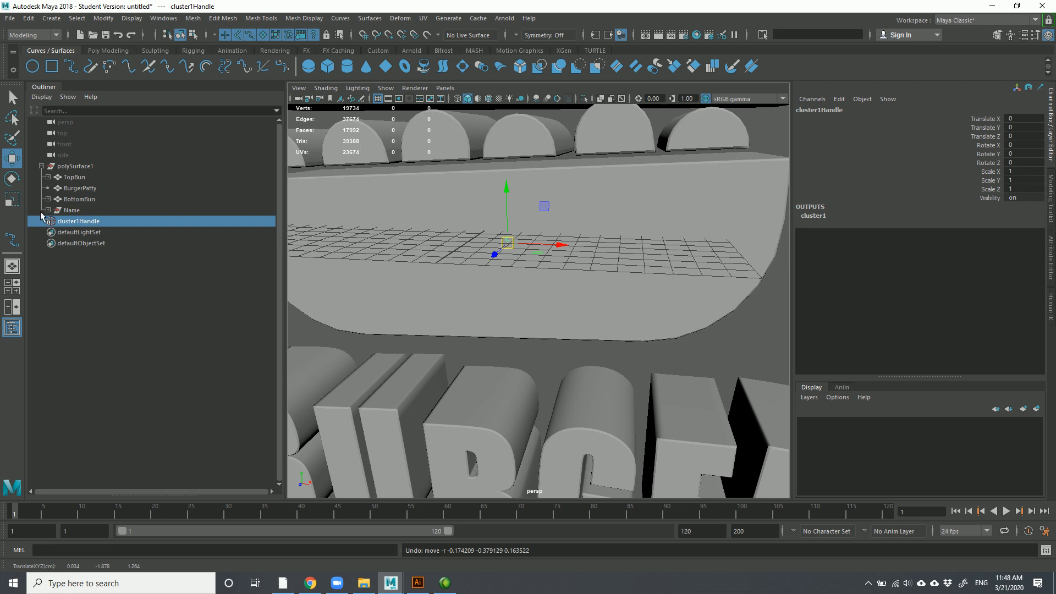
# Move BottomBun's pivot to the grid centre, then test-lift the bun and undo
pyautogui.click(573, 227)
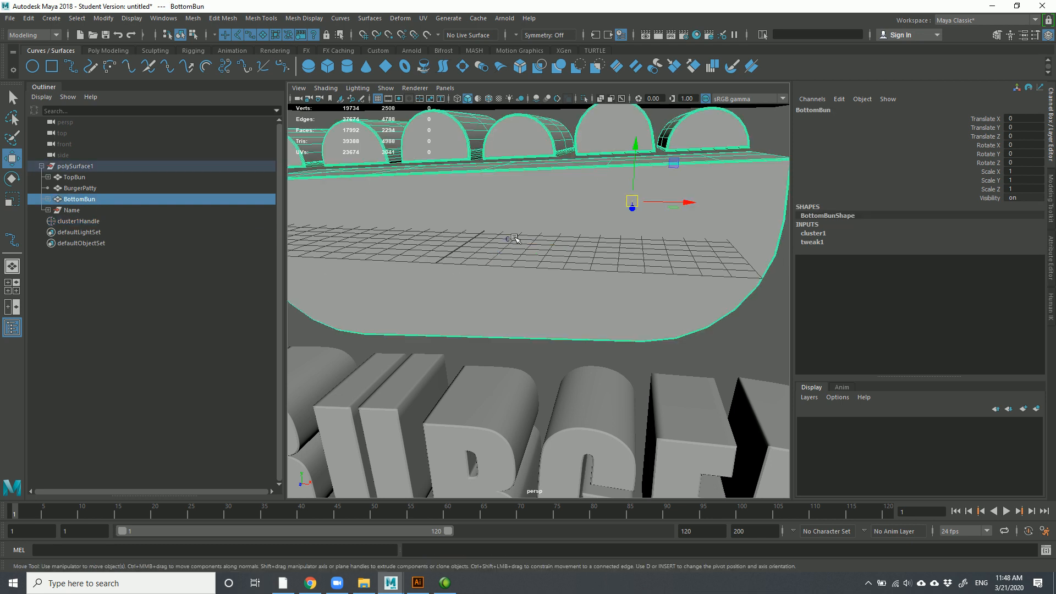
pyautogui.scroll(6, 496, 248)
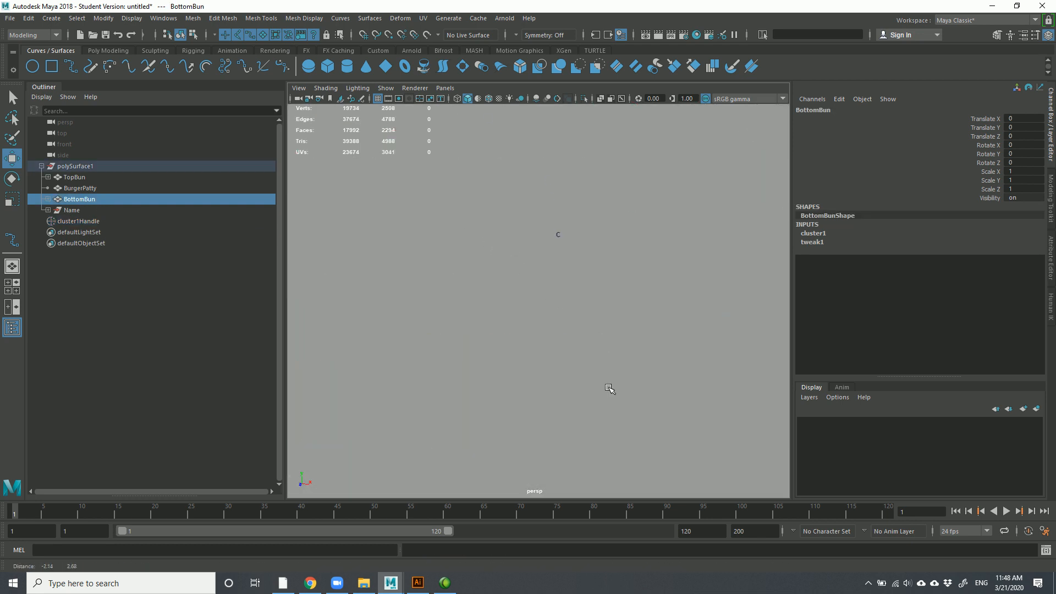
pyautogui.scroll(-3, 581, 291)
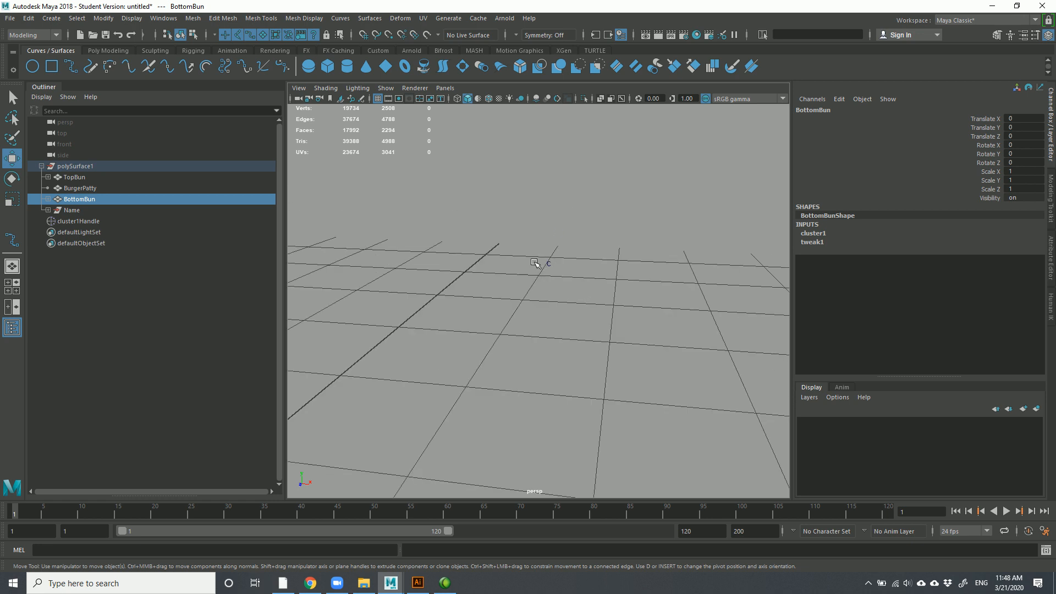
pyautogui.scroll(-3, 537, 273)
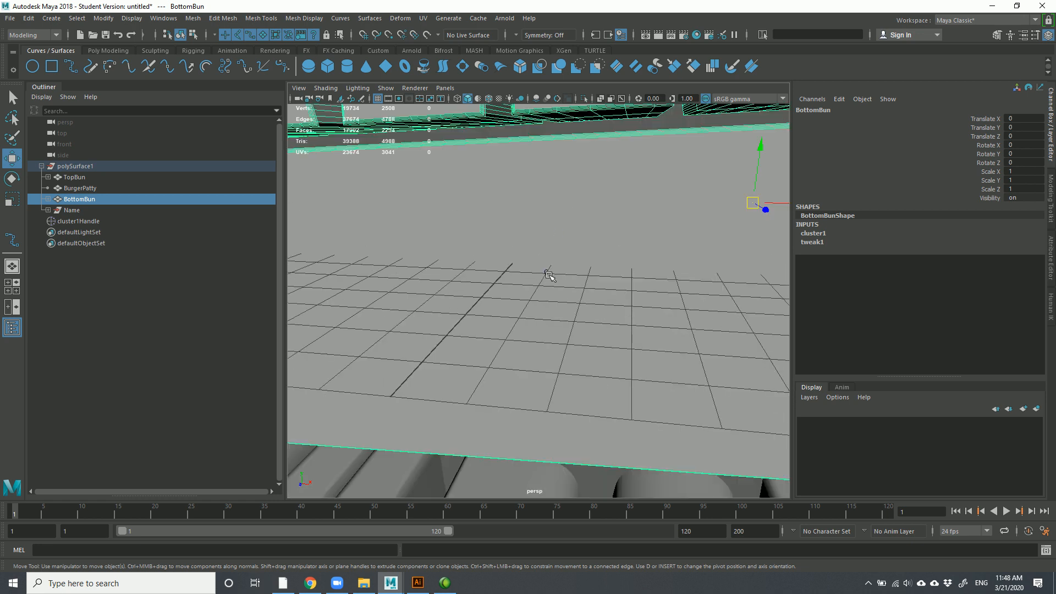
pyautogui.press('d')
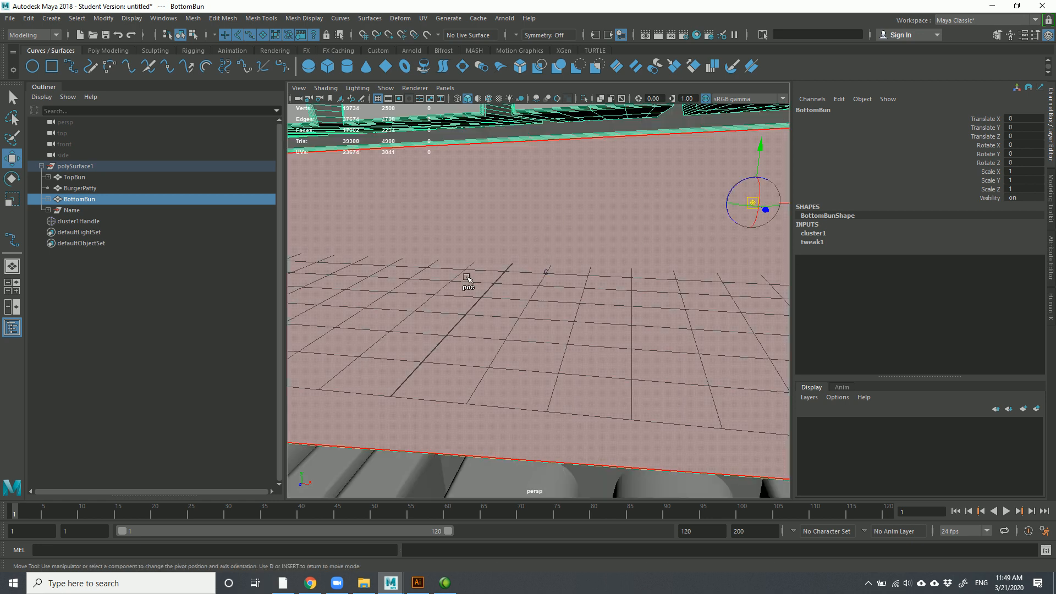
pyautogui.scroll(-4, 626, 231)
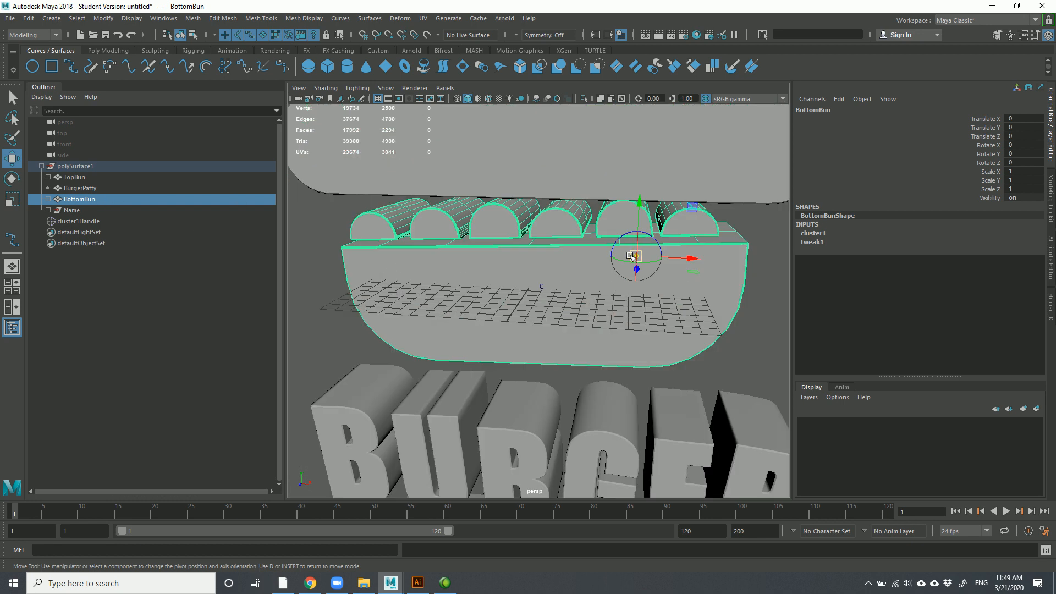
pyautogui.moveTo(636, 258); pyautogui.dragTo(534, 319)
pyautogui.keyDown('alt'); pyautogui.moveTo(545, 338); pyautogui.dragTo(494, 343); pyautogui.keyUp('alt')
pyautogui.press('d')
pyautogui.moveTo(523, 230); pyautogui.dragTo(523, 215)
pyautogui.hotkey('ctrl', 'z')
# Test-rotate the bottom bun, undo it, and delete cluster1Handle from the Outliner
pyautogui.press('e')
pyautogui.moveTo(544, 249); pyautogui.dragTo(544, 242)
pyautogui.hotkey('ctrl', 'z')
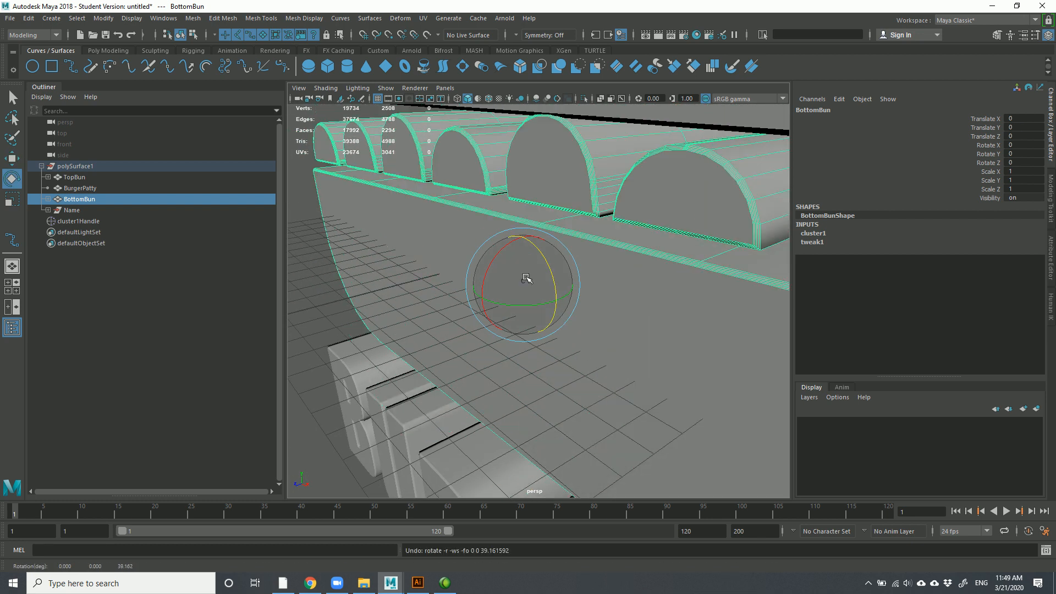
pyautogui.click(295, 261)
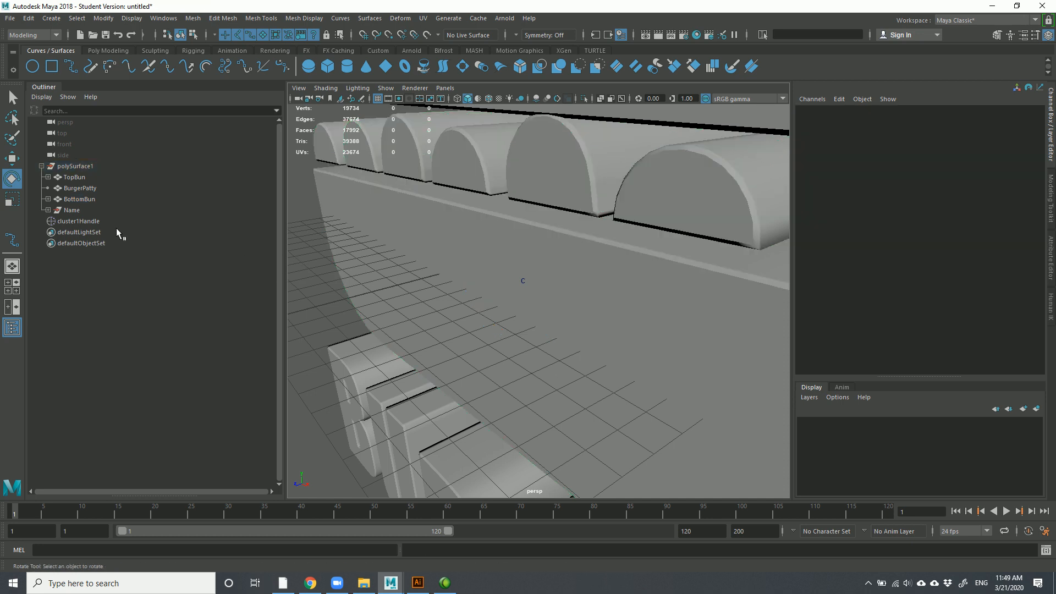
pyautogui.click(357, 217)
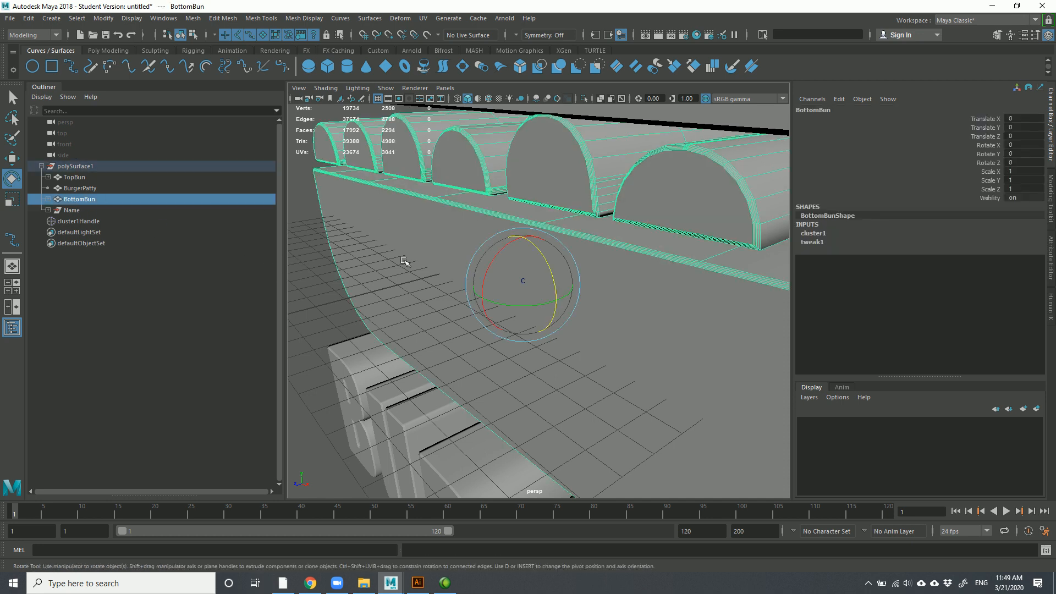
pyautogui.click(71, 220)
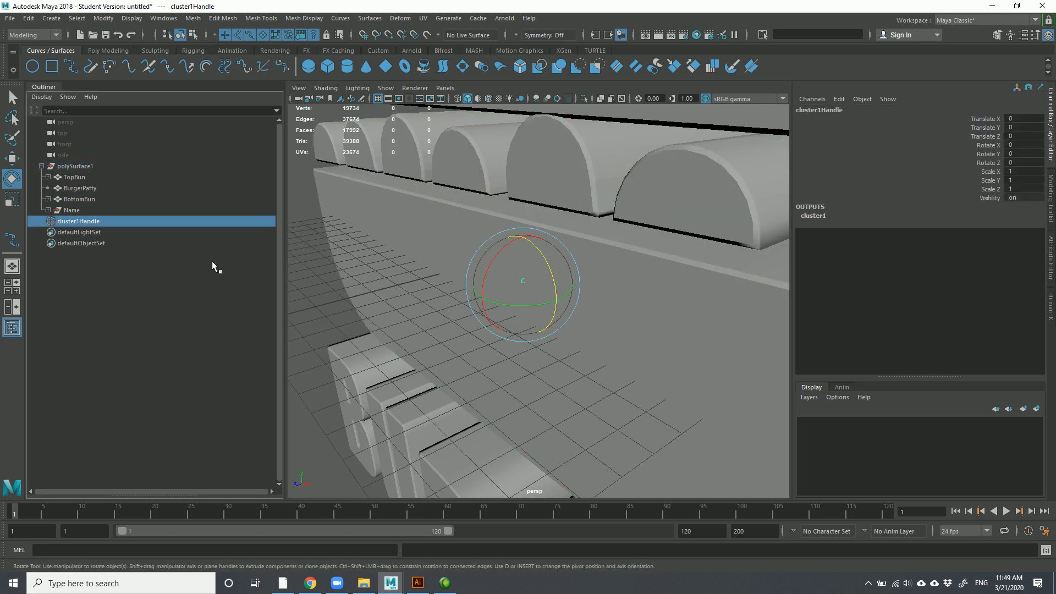
pyautogui.press('Delete')
# Reselect BottomBun and tumble the perspective view to face the logo front-on
pyautogui.scroll(-5, 495, 330)
pyautogui.click(510, 310)
pyautogui.keyDown('alt'); pyautogui.moveTo(489, 313); pyautogui.dragTo(541, 309); pyautogui.keyUp('alt')
pyautogui.scroll(-5, 541, 308)
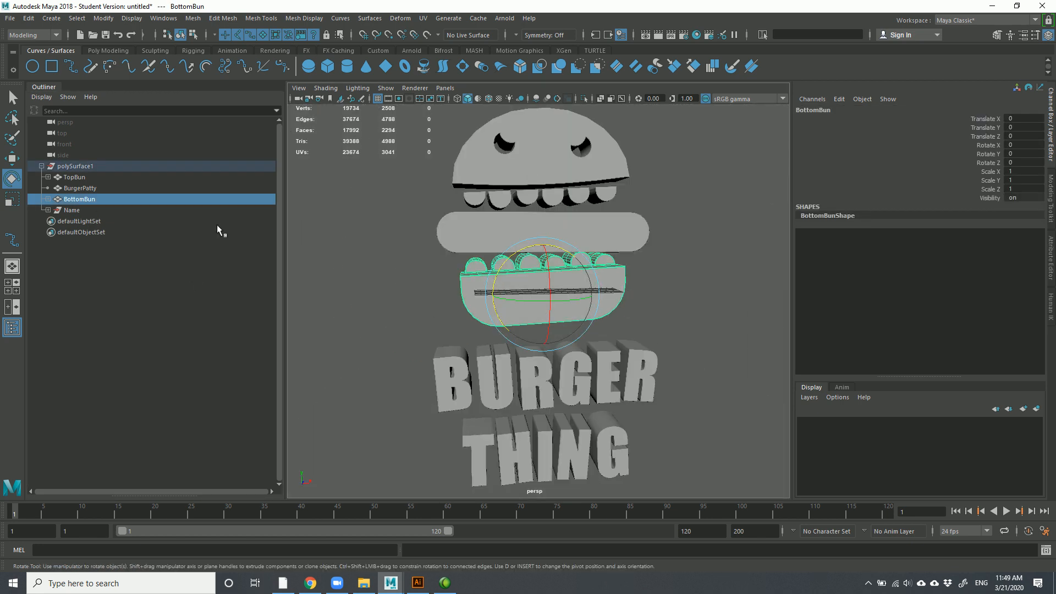
pyautogui.scroll(-3, 465, 316)
pyautogui.scroll(3, 537, 338)
pyautogui.moveTo(534, 346)
pyautogui.keyDown('alt'); pyautogui.mouseDown()
pyautogui.moveTo(490, 341)
pyautogui.moveTo(524, 345)
pyautogui.mouseUp(); pyautogui.keyUp('alt')
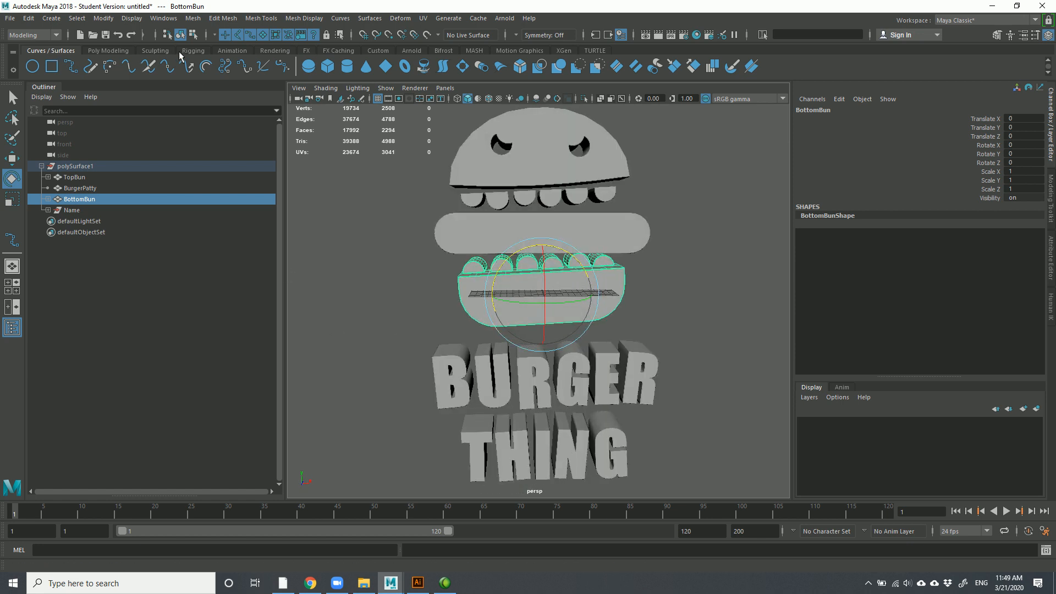
# Switch the shelf to Rendering and add camera1 via Create > Cameras > Camera
pyautogui.click(275, 50)
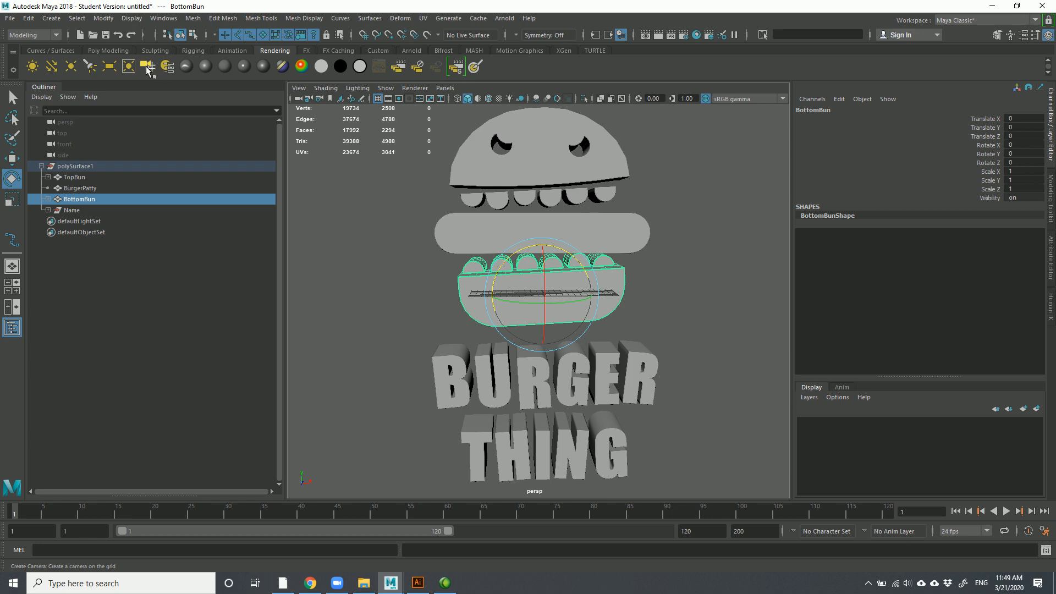
pyautogui.click(49, 20)
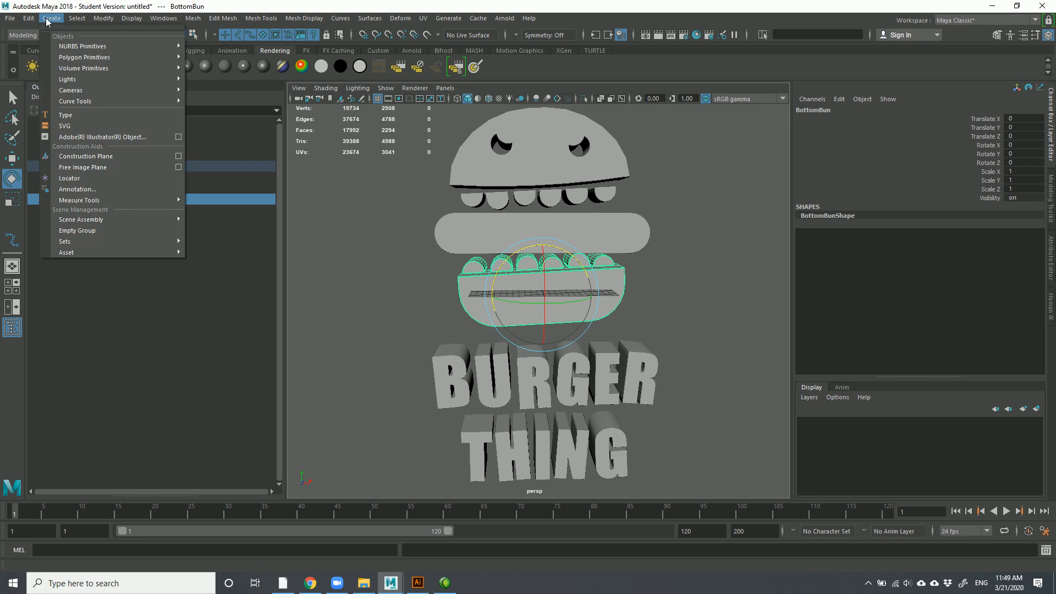
pyautogui.moveTo(83, 88)
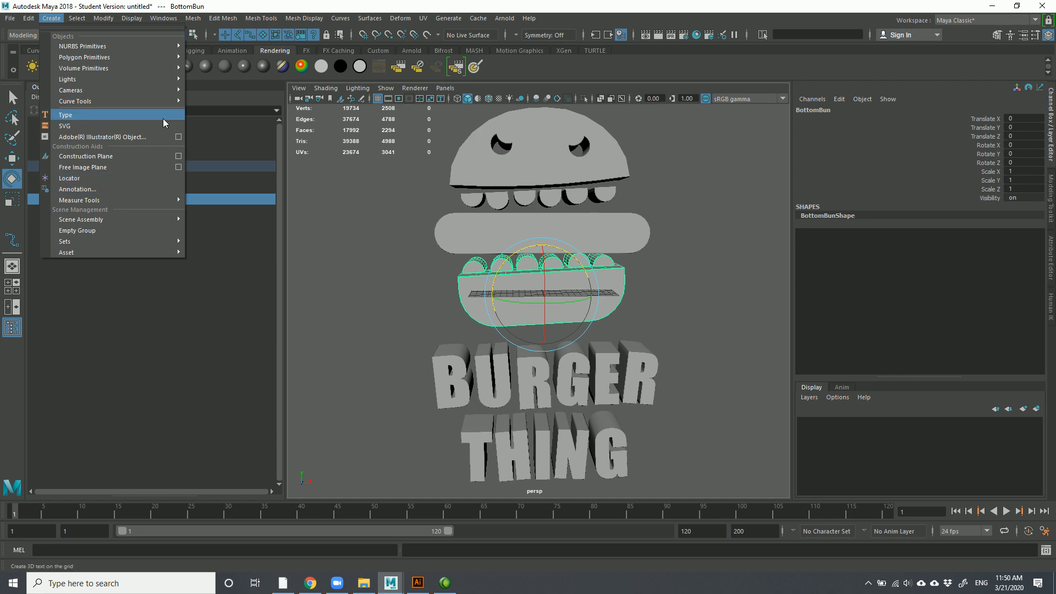
pyautogui.moveTo(159, 84)
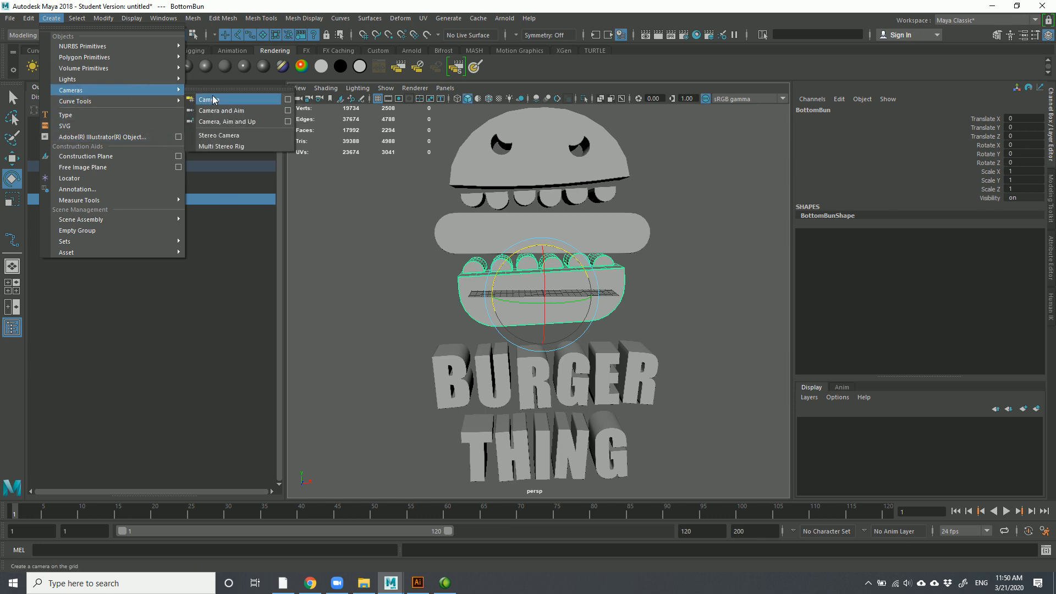
pyautogui.click(214, 100)
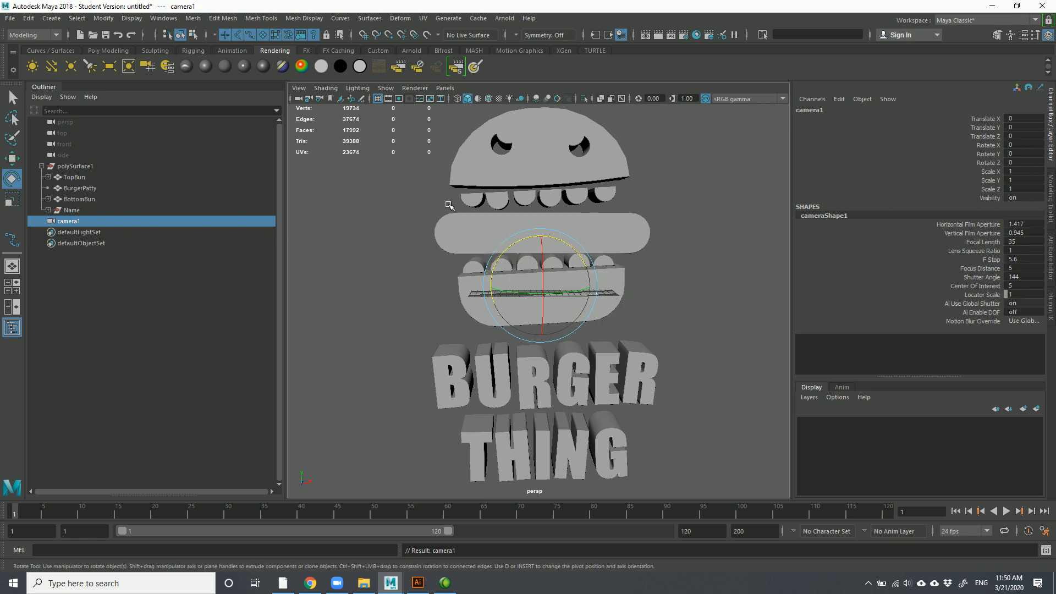
# Look through camera1, tumbling and panning it so the logo sits higher
pyautogui.click(446, 88)
pyautogui.moveTo(453, 101)
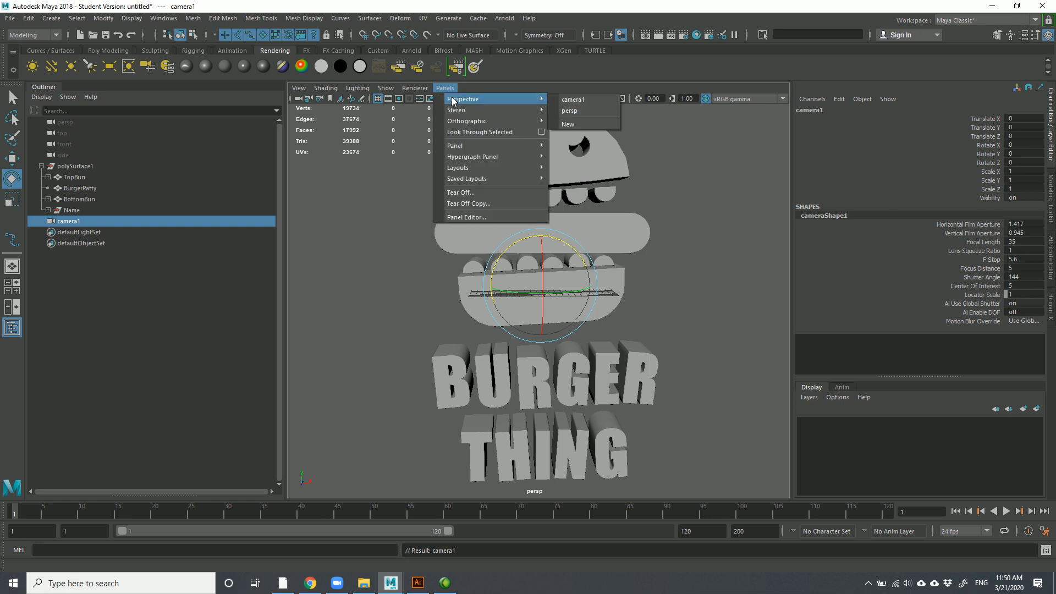
pyautogui.click(572, 99)
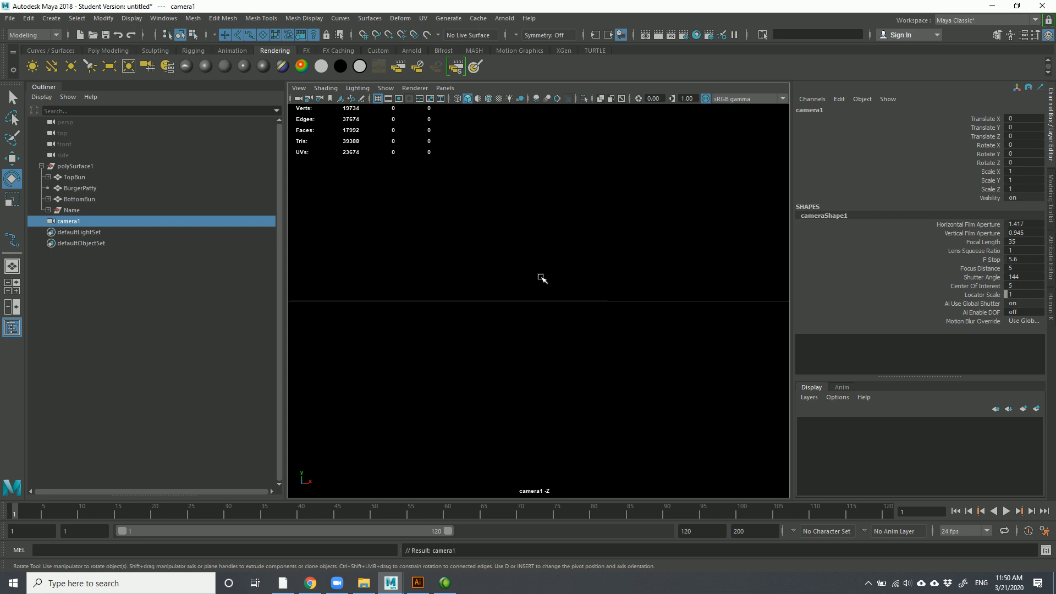
pyautogui.scroll(-15, 511, 283)
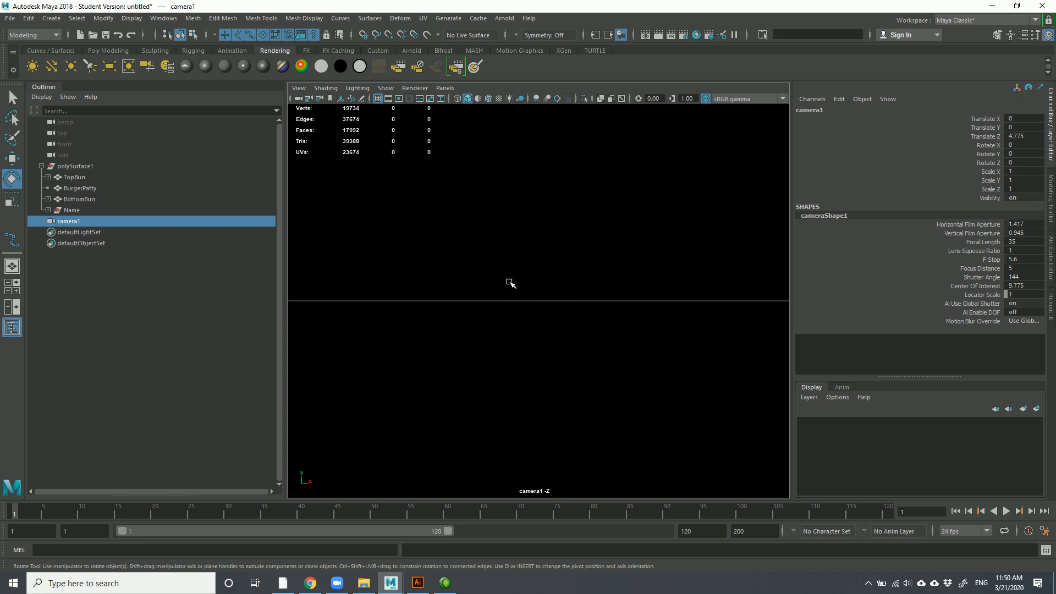
pyautogui.scroll(-10, 509, 280)
pyautogui.moveTo(514, 282)
pyautogui.keyDown('alt'); pyautogui.mouseDown()
pyautogui.moveTo(594, 325)
pyautogui.moveTo(516, 266)
pyautogui.mouseUp(); pyautogui.keyUp('alt')
pyautogui.scroll(-4, 594, 326)
pyautogui.scroll(1, 594, 326)
pyautogui.keyDown('alt'); pyautogui.moveTo(516, 267); pyautogui.dragTo(503, 255, button='middle'); pyautogui.keyUp('alt')
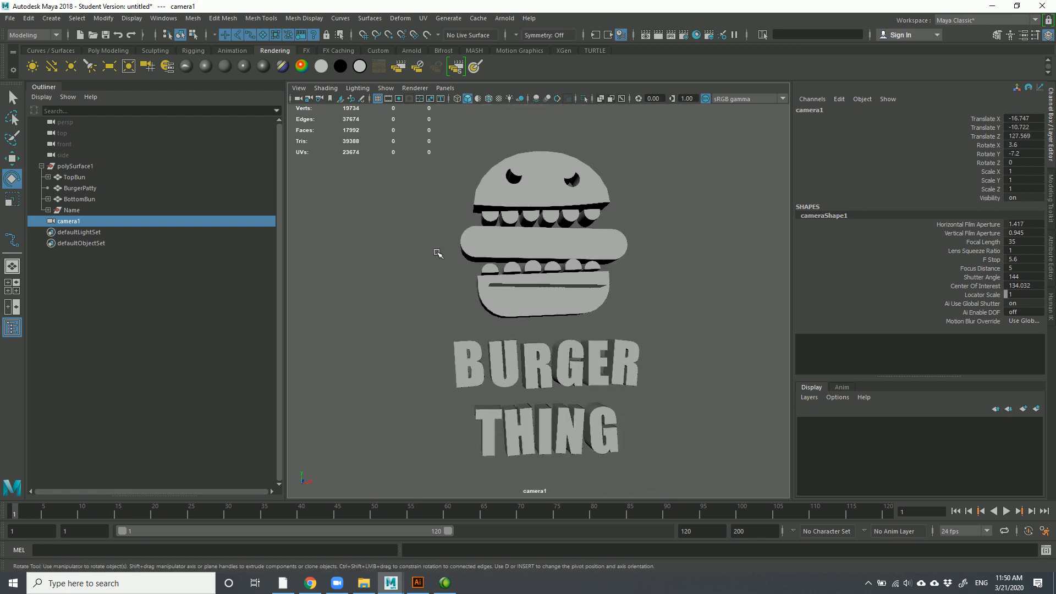
# Switch the viewport back to persp and orbit around the burger's side
pyautogui.click(445, 88)
pyautogui.moveTo(485, 99)
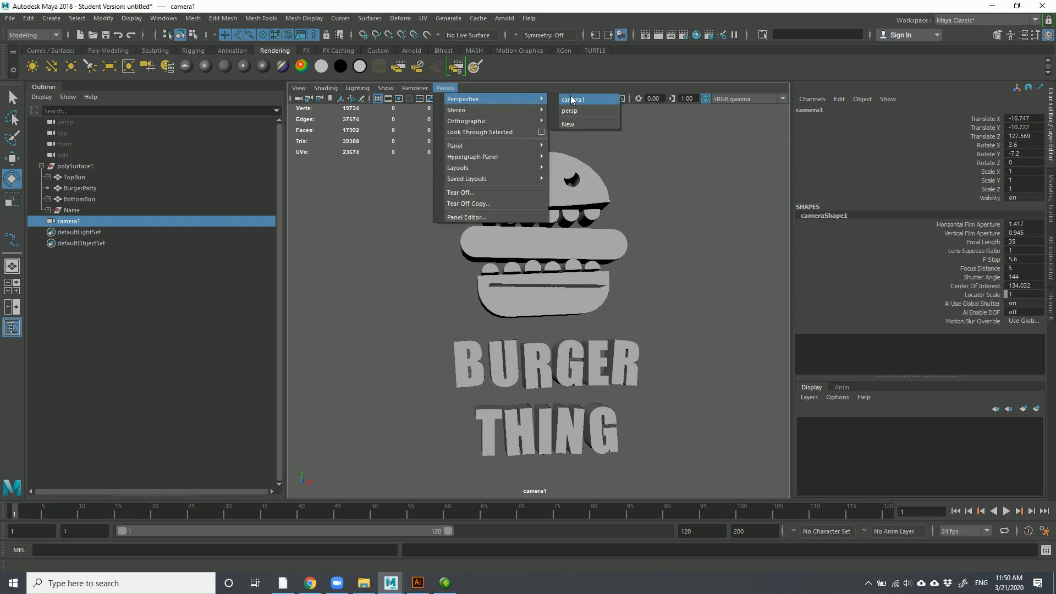
pyautogui.click(570, 110)
pyautogui.keyDown('alt'); pyautogui.moveTo(573, 279); pyautogui.dragTo(531, 276); pyautogui.keyUp('alt')
pyautogui.keyDown('alt'); pyautogui.moveTo(745, 304); pyautogui.dragTo(571, 302); pyautogui.keyUp('alt')
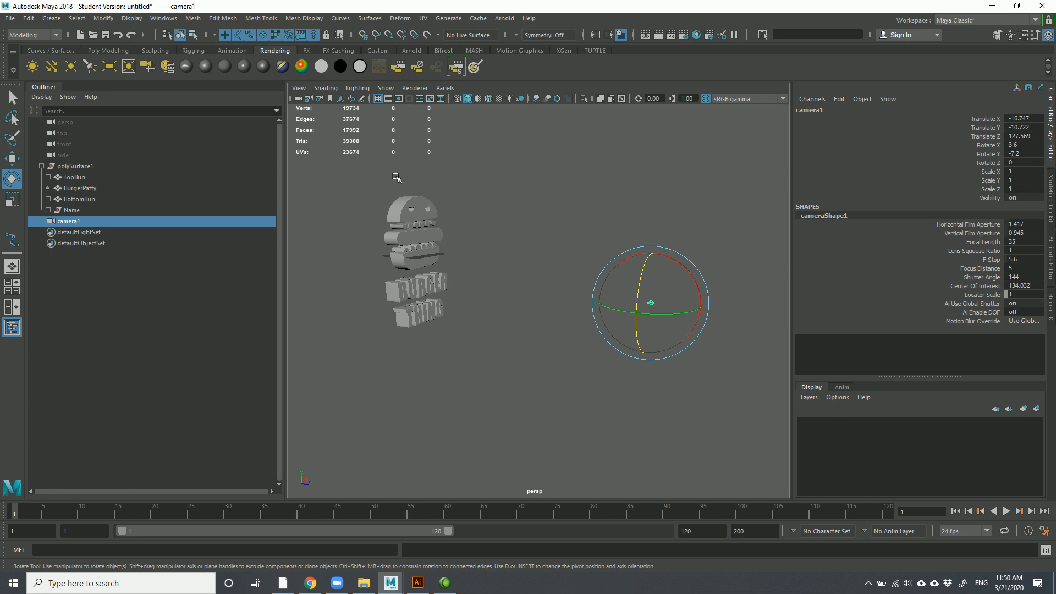
# Look through camera1 again and dolly it between the buns to translate -0.386, 4.394, -2.576
pyautogui.click(445, 88)
pyautogui.moveTo(505, 100)
pyautogui.click(573, 99)
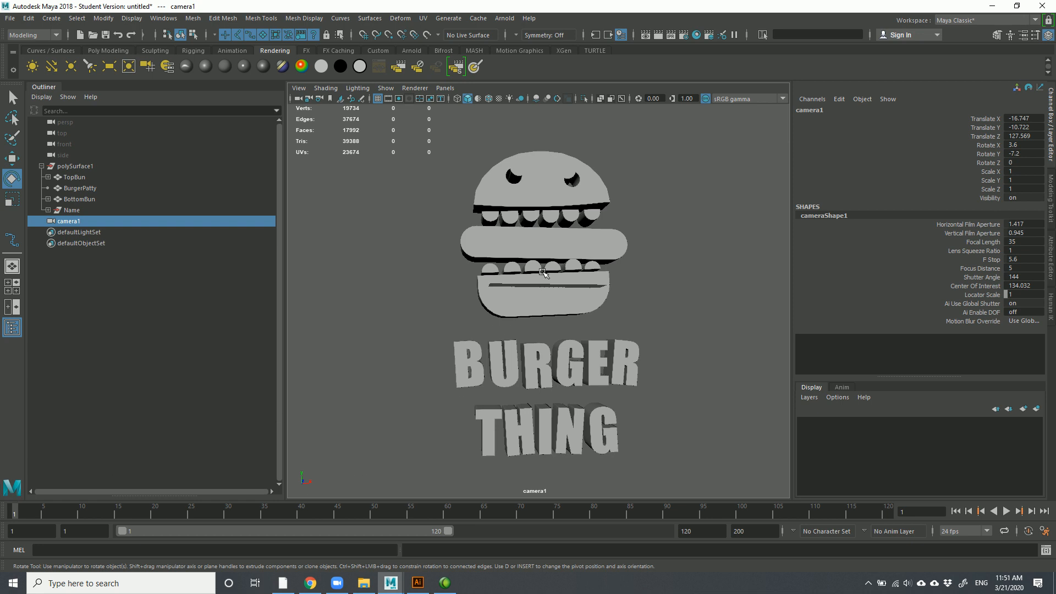
pyautogui.keyDown('alt'); pyautogui.moveTo(535, 233); pyautogui.dragTo(474, 284); pyautogui.keyUp('alt')
pyautogui.keyDown('alt'); pyautogui.moveTo(464, 276); pyautogui.dragTo(681, 380, button='right'); pyautogui.keyUp('alt')
pyautogui.keyDown('alt'); pyautogui.moveTo(682, 380); pyautogui.dragTo(612, 353); pyautogui.keyUp('alt')
pyautogui.keyDown('alt'); pyautogui.moveTo(606, 335); pyautogui.dragTo(644, 396, button='right'); pyautogui.keyUp('alt')
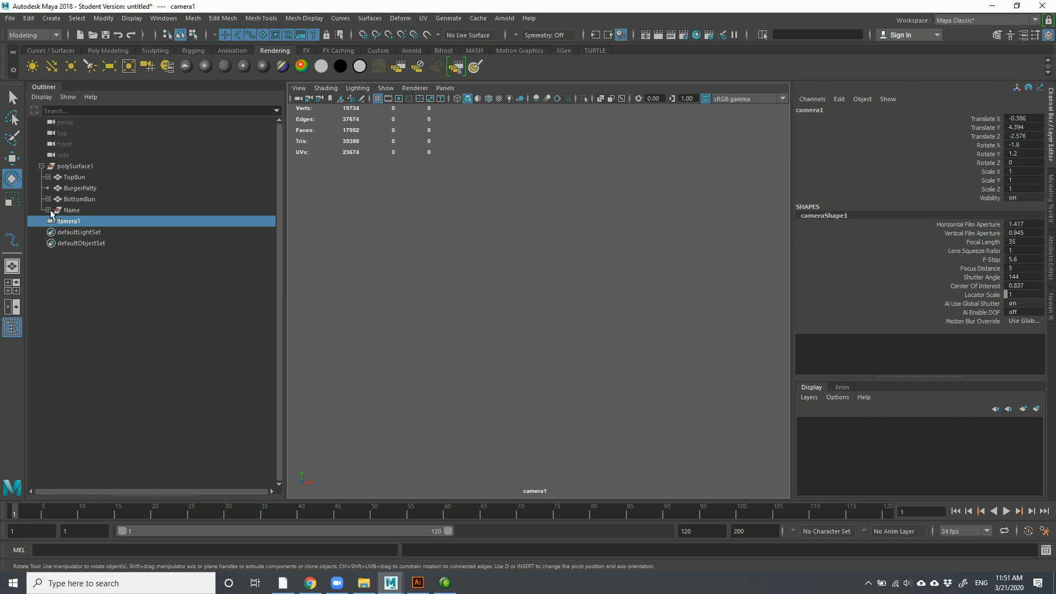
# Select camera1 with the Select Camera icon, key it at frame 1, then scrub to frame 20
pyautogui.click(432, 329)
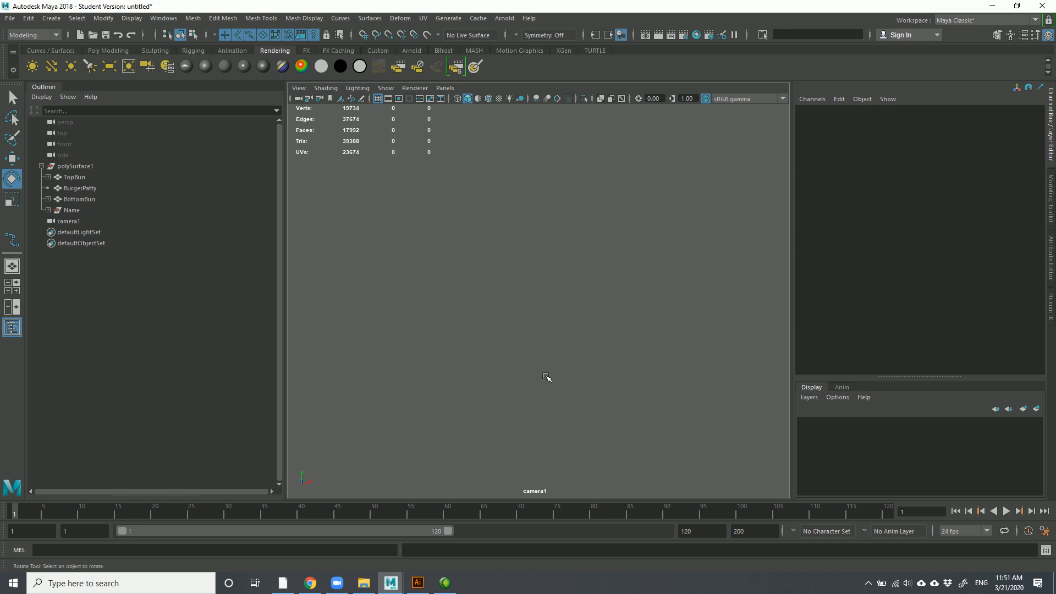
pyautogui.click(299, 100)
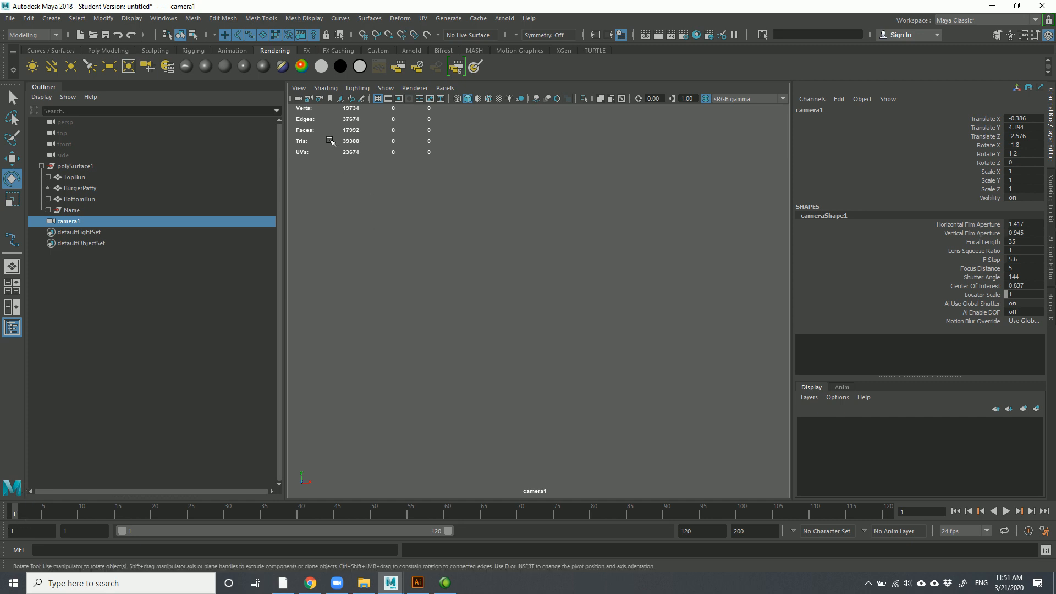
pyautogui.press('s')
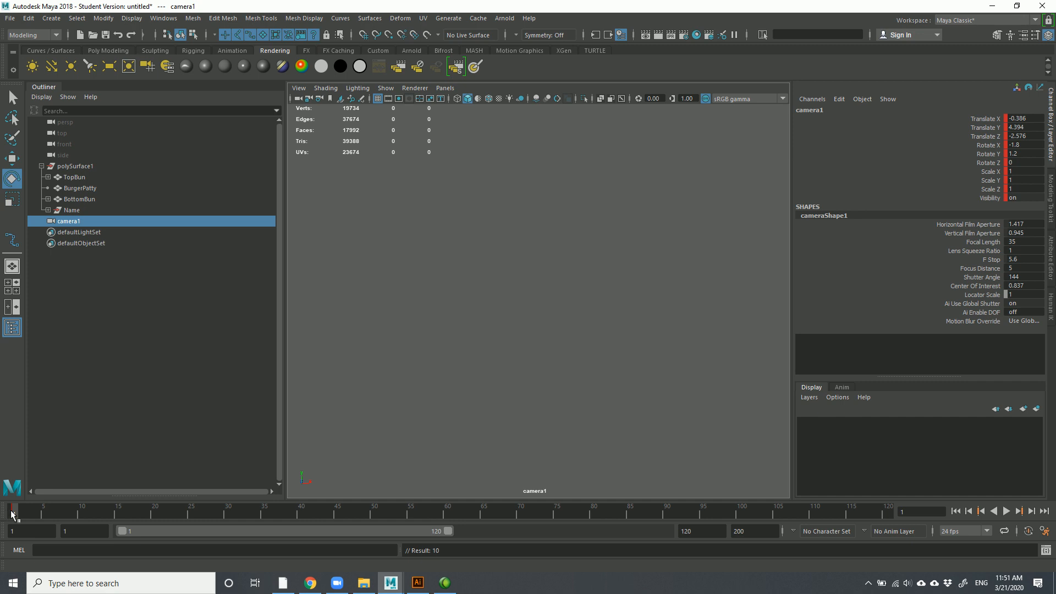
pyautogui.moveTo(22, 511); pyautogui.dragTo(155, 515)
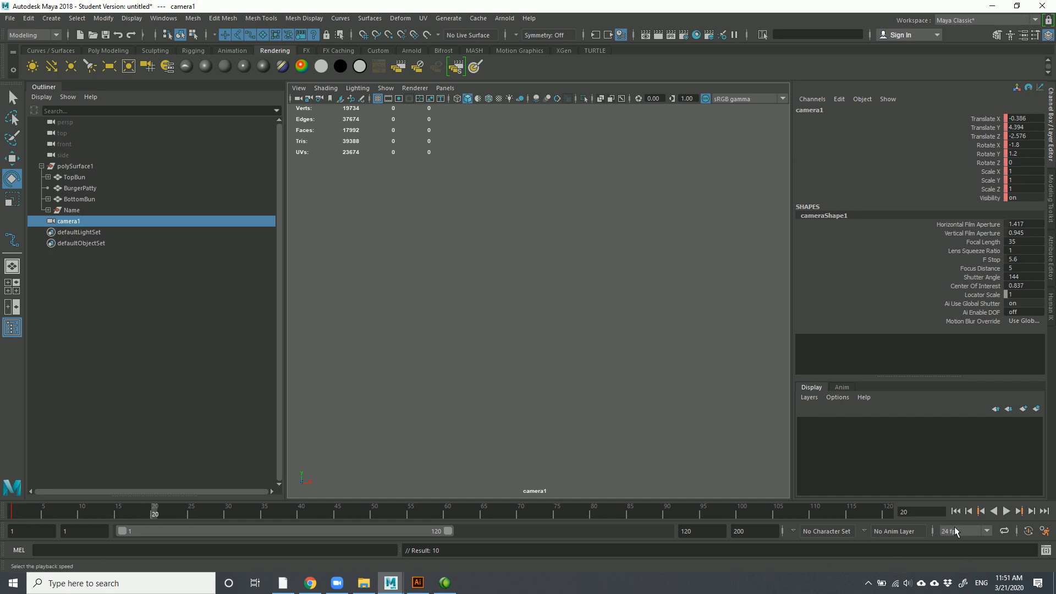
# Set the Time Slider framerate to 29.97 fps in Preferences, save, and return to the range start
pyautogui.click(979, 530)
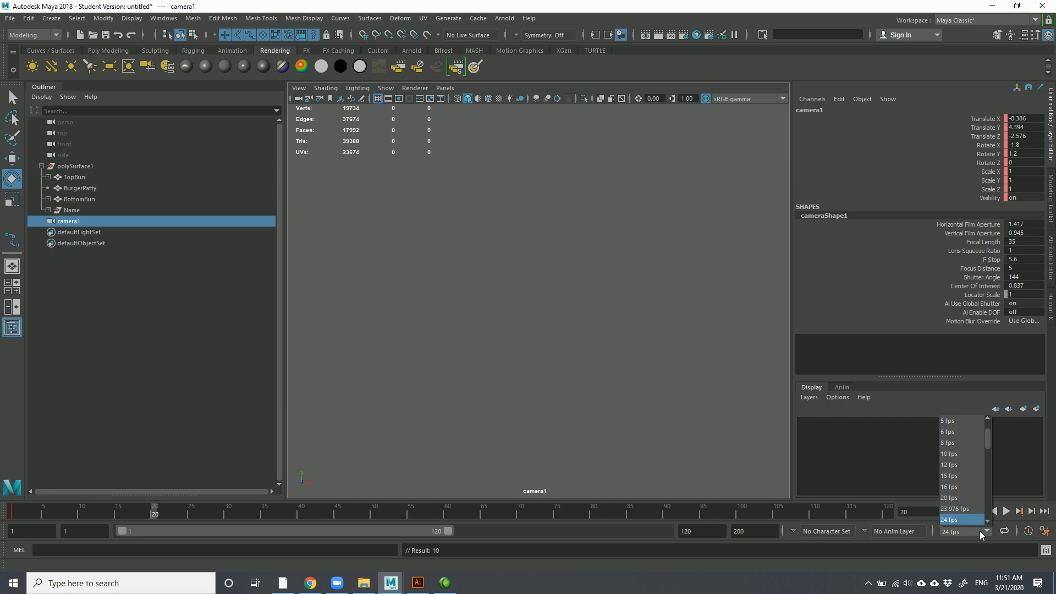
pyautogui.click(1046, 550)
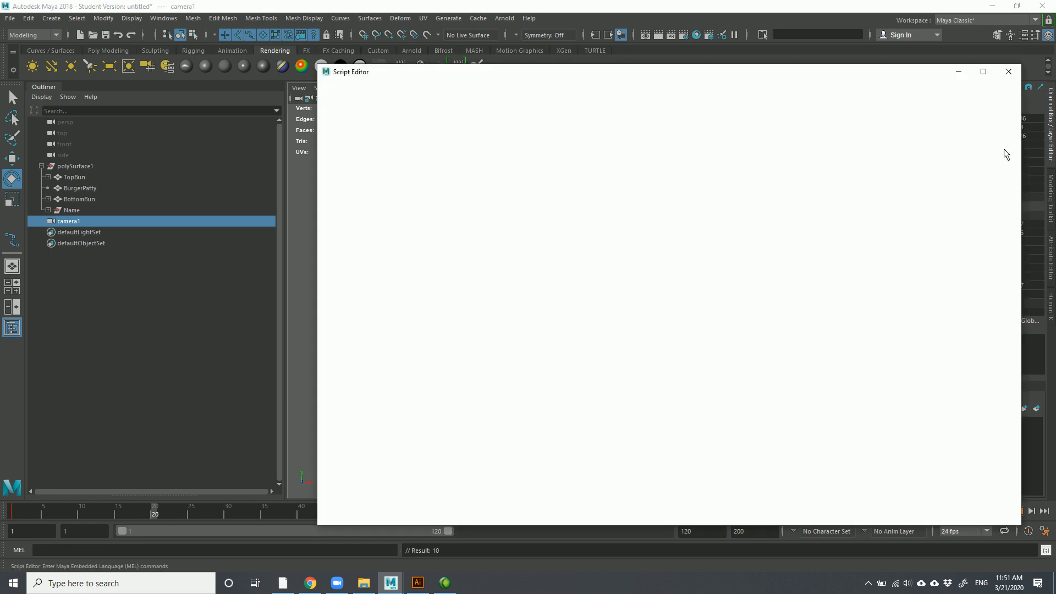
pyautogui.click(1009, 72)
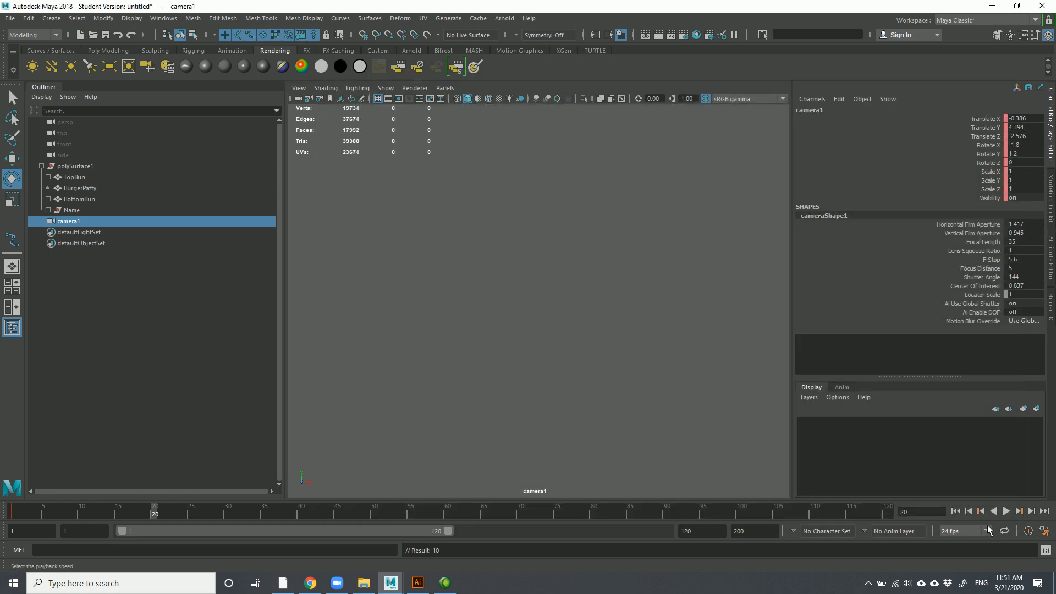
pyautogui.click(1045, 538)
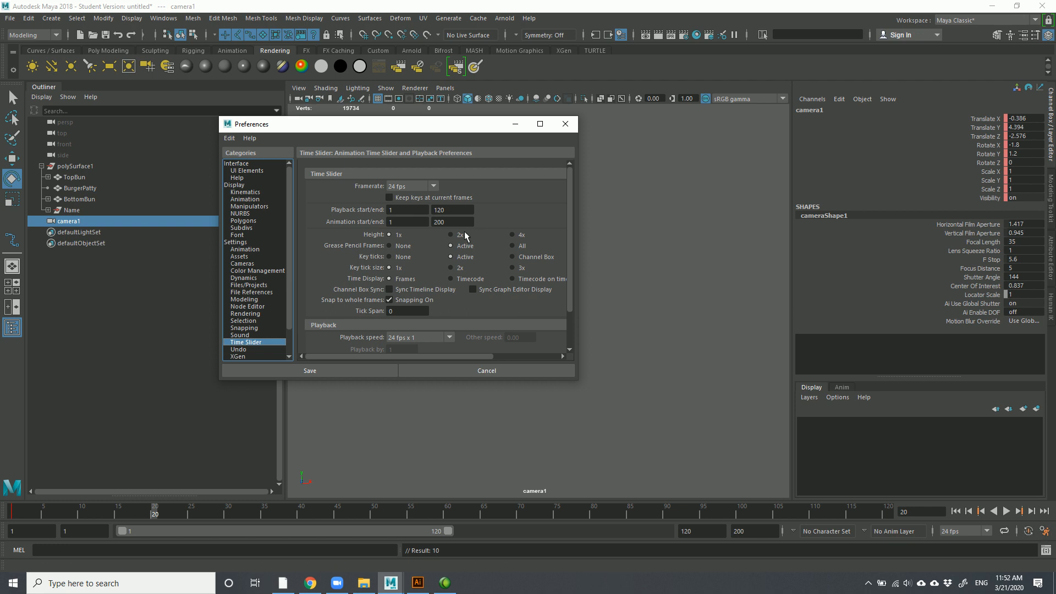
pyautogui.click(434, 187)
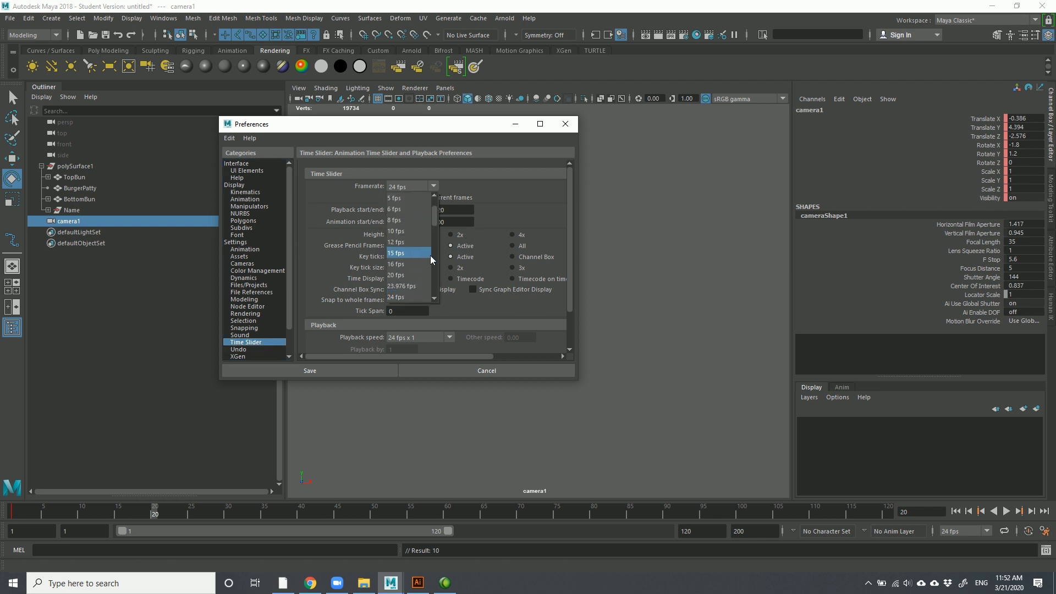
pyautogui.scroll(-1, 434, 219)
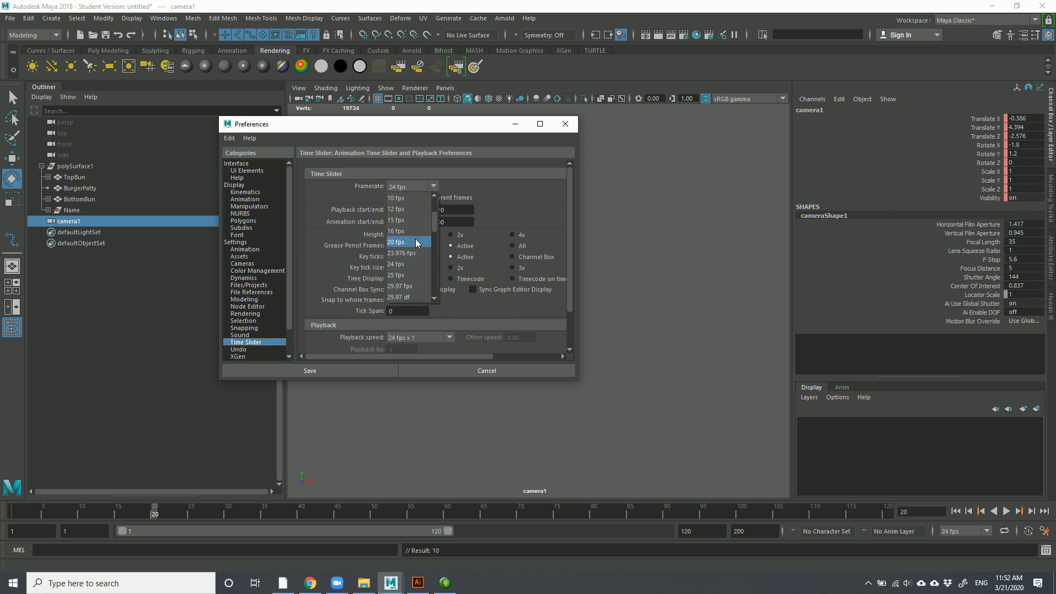
pyautogui.scroll(-3, 408, 300)
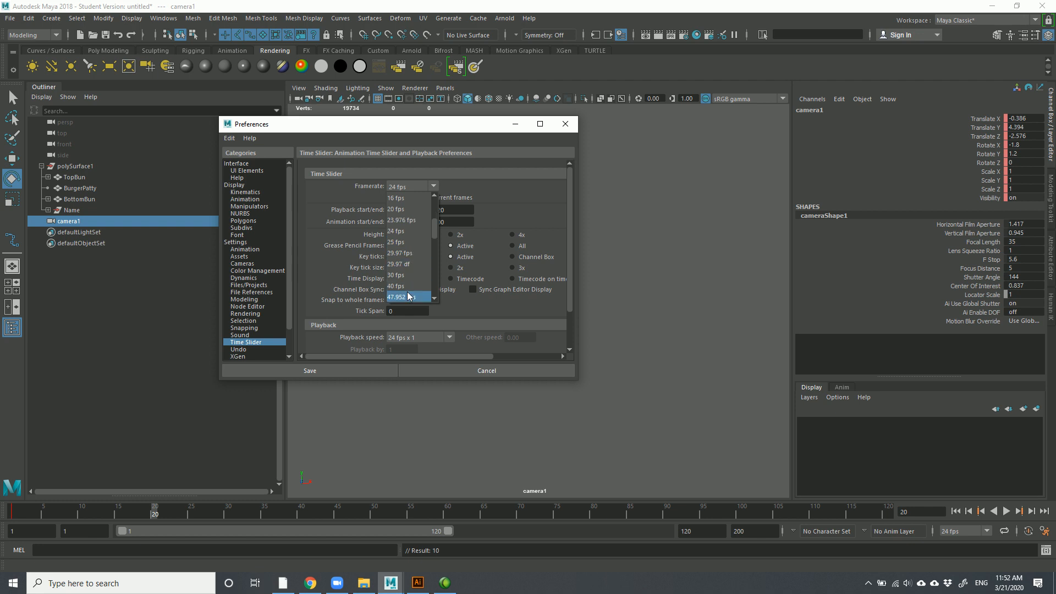
pyautogui.click(405, 254)
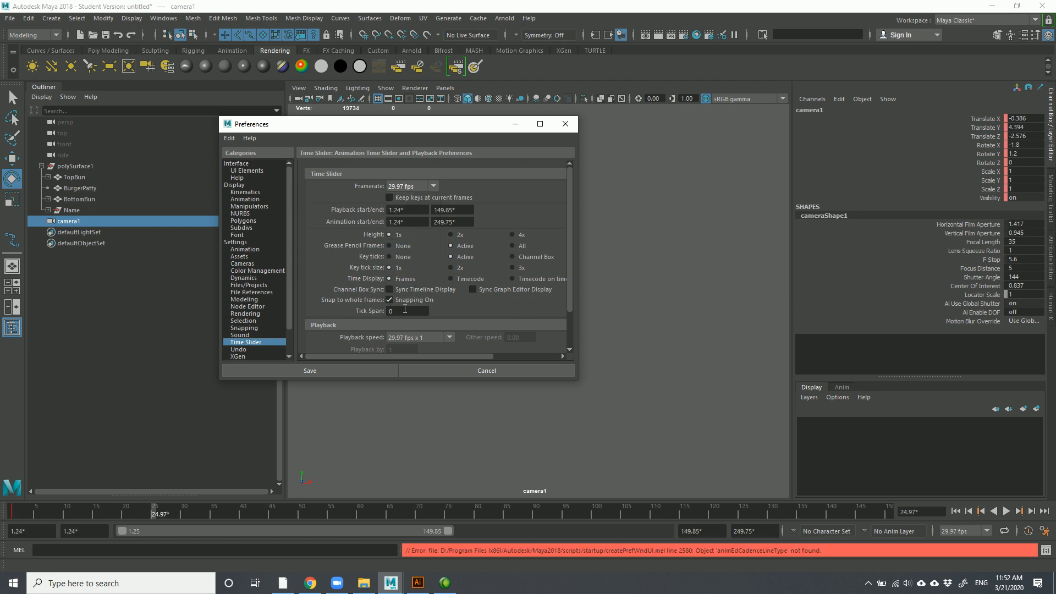
pyautogui.click(325, 369)
pyautogui.click(10, 511)
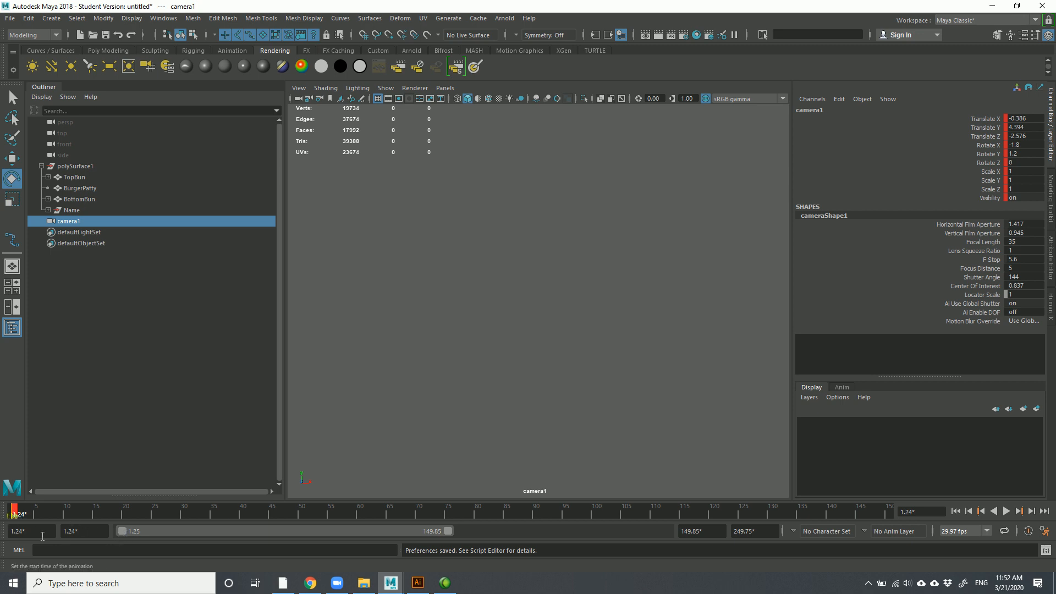
# Set the animation and playback start frames to 0 and snap the first-frame key to whole frames
pyautogui.moveTo(48, 532); pyautogui.dragTo(0, 515)
pyautogui.write('0')
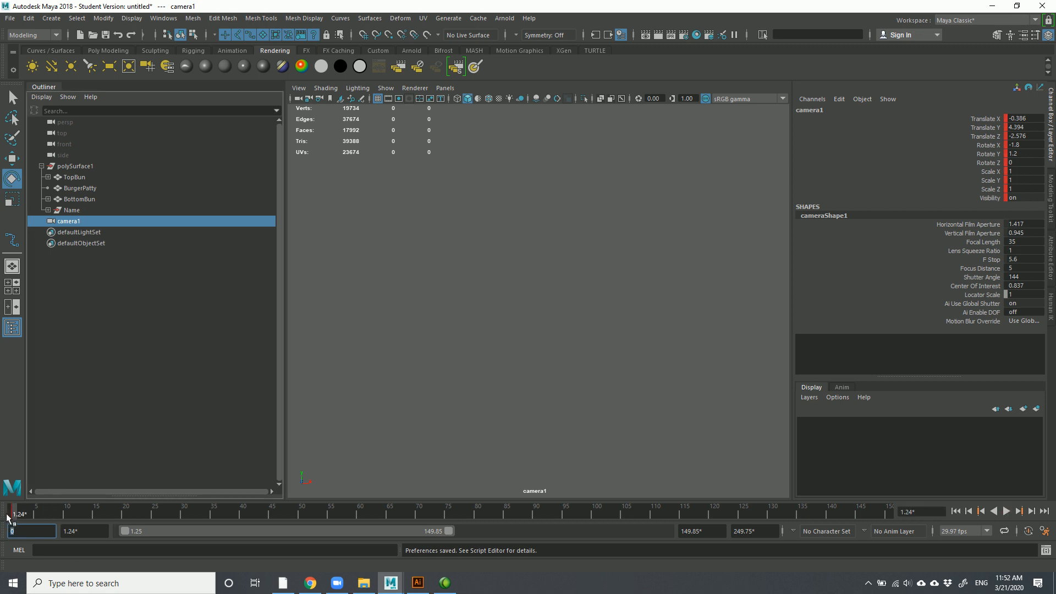
pyautogui.doubleClick(11, 514)
pyautogui.click(12, 514)
pyautogui.keyDown('shift'); pyautogui.click(11, 514); pyautogui.keyUp('shift')
pyautogui.rightClick(11, 515)
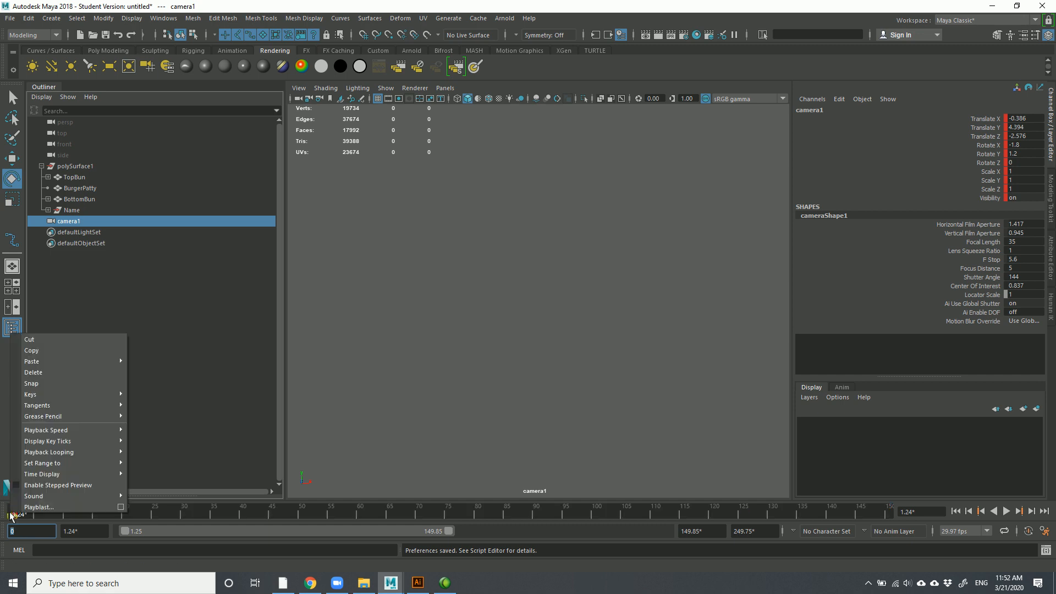
pyautogui.click(32, 383)
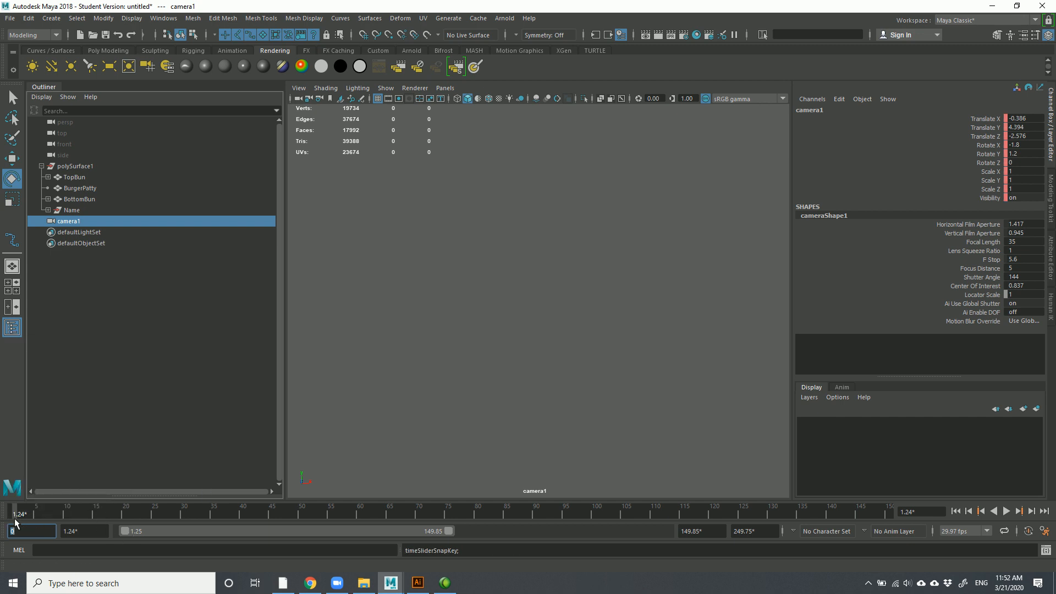
pyautogui.press('Tab')
pyautogui.write('0')
pyautogui.press('Return')
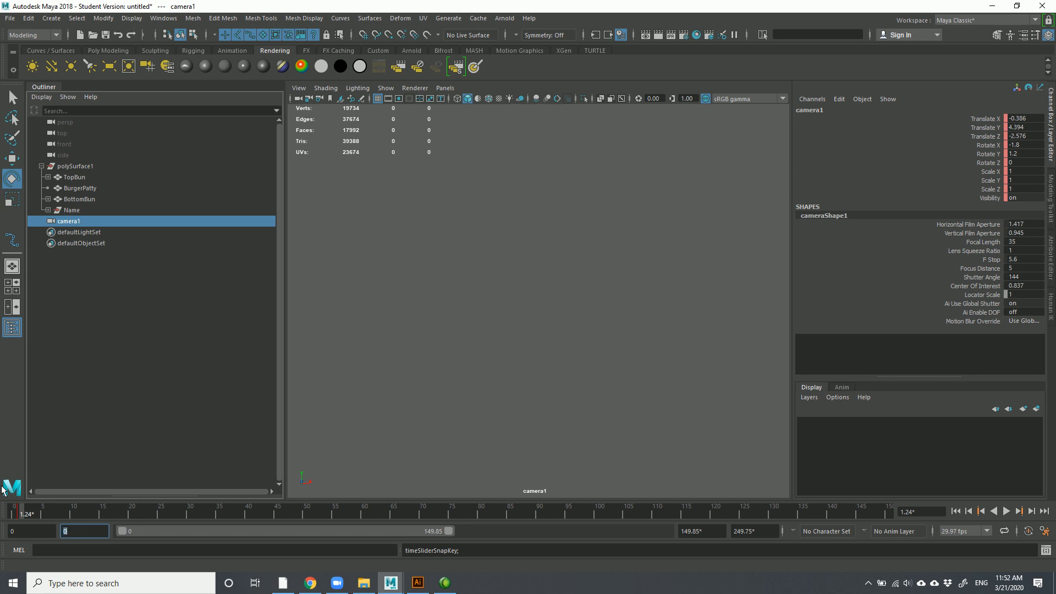
pyautogui.hotkey('alt', 'v')
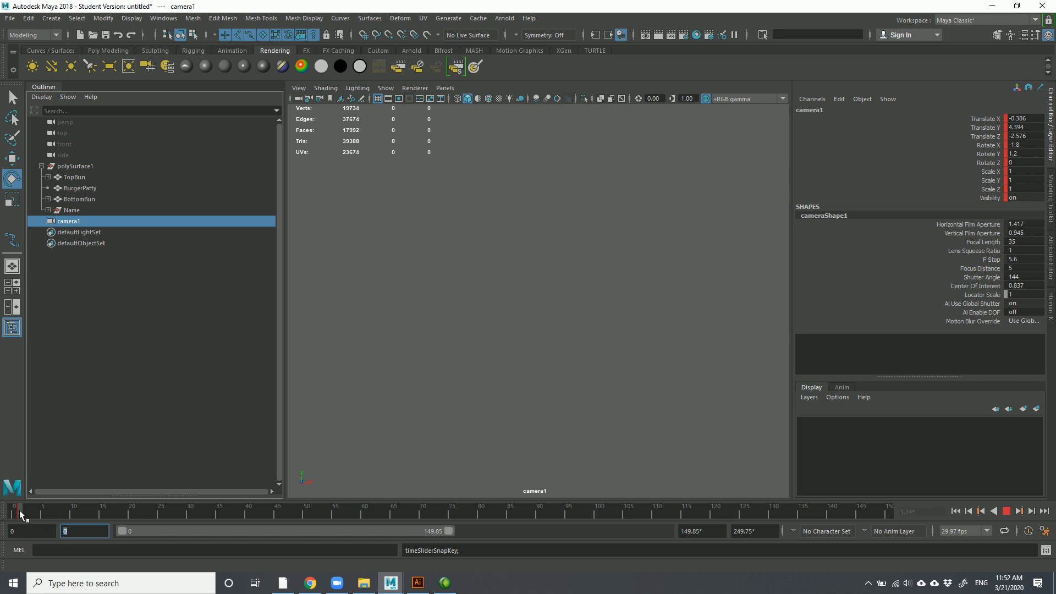
# Snap the keys in the first few frames to whole frames and scrub back to frame 1
pyautogui.keyDown('shift'); pyautogui.moveTo(13, 514); pyautogui.dragTo(30, 516); pyautogui.keyUp('shift')
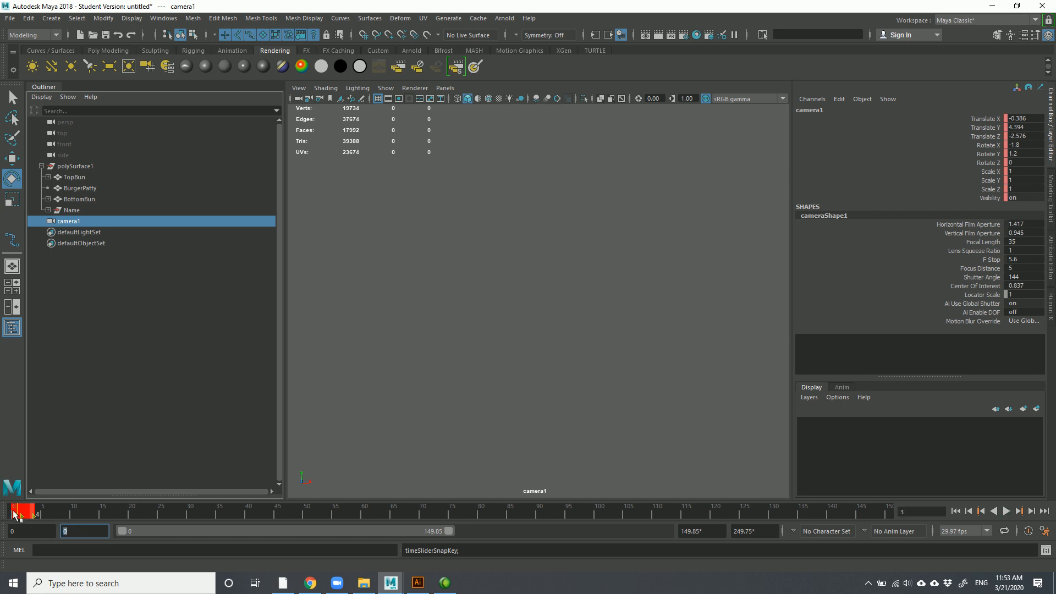
pyautogui.rightClick(30, 517)
pyautogui.moveTo(55, 364)
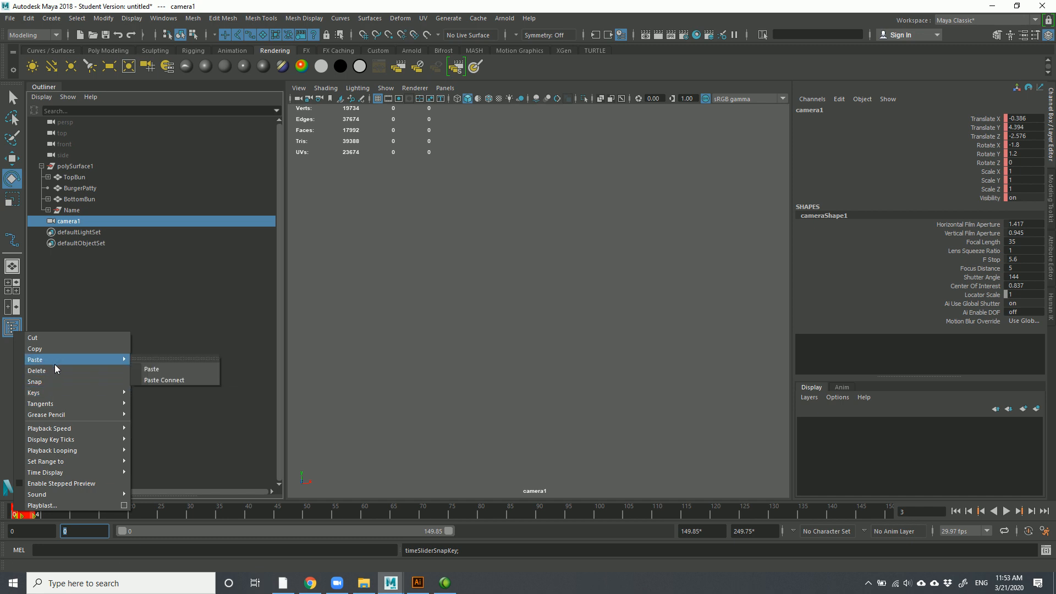
pyautogui.moveTo(62, 418)
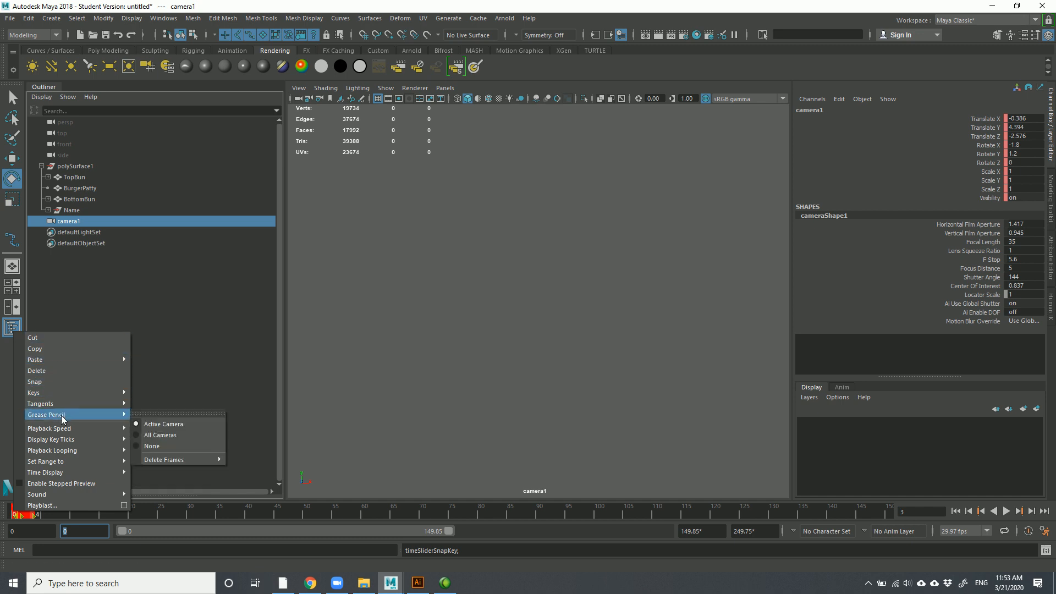
pyautogui.click(53, 382)
pyautogui.moveTo(64, 509); pyautogui.dragTo(19, 515)
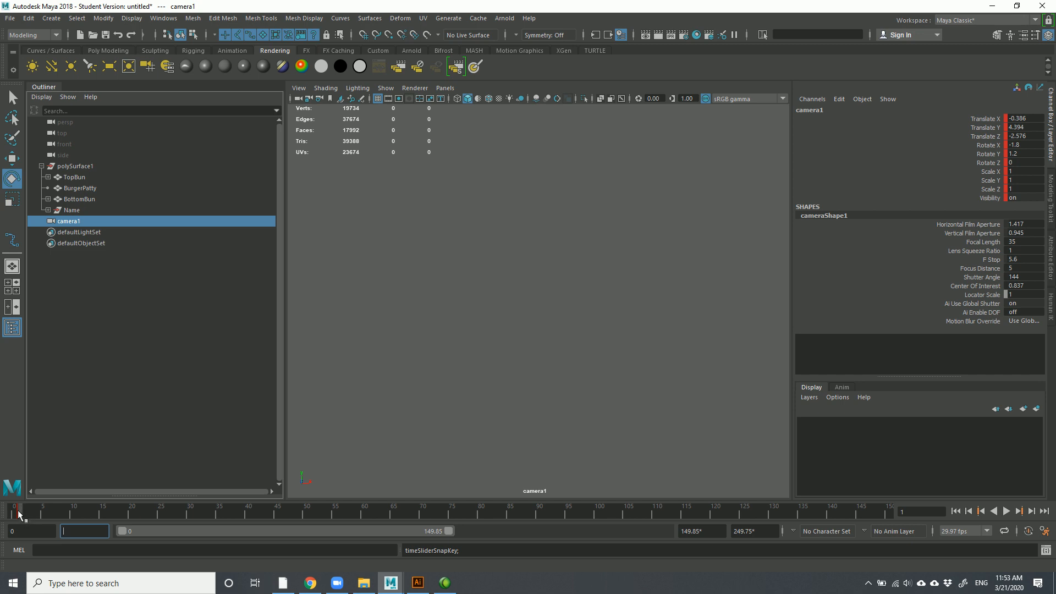
# Stop playback at frame 20, dolly camera1 close to the burger and key it there
pyautogui.moveTo(19, 514)
pyautogui.mouseDown()
pyautogui.moveTo(78, 516)
pyautogui.moveTo(9, 514)
pyautogui.mouseUp()
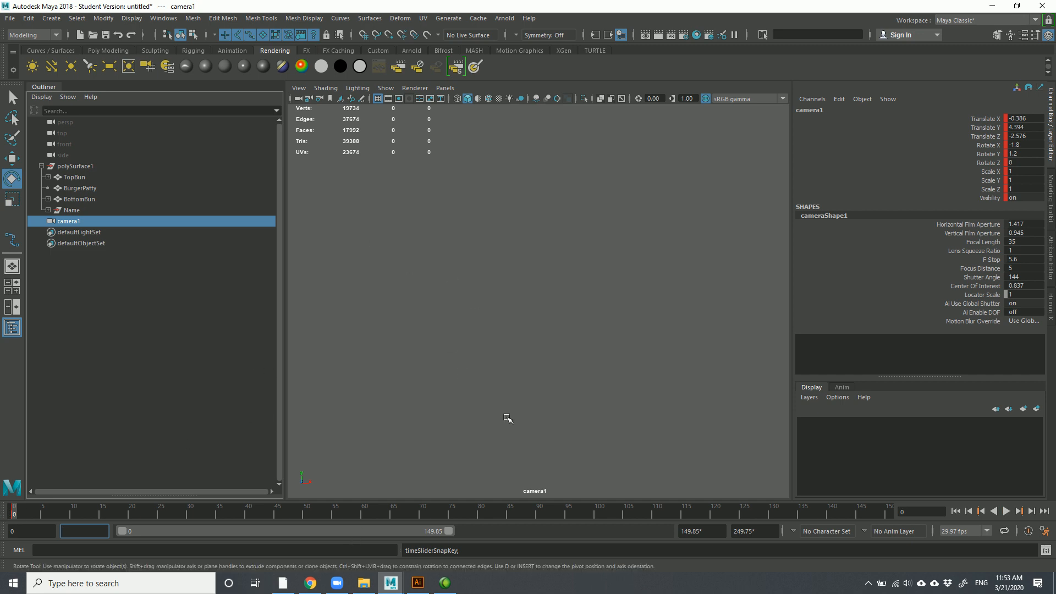
pyautogui.hotkey('alt', 'v')
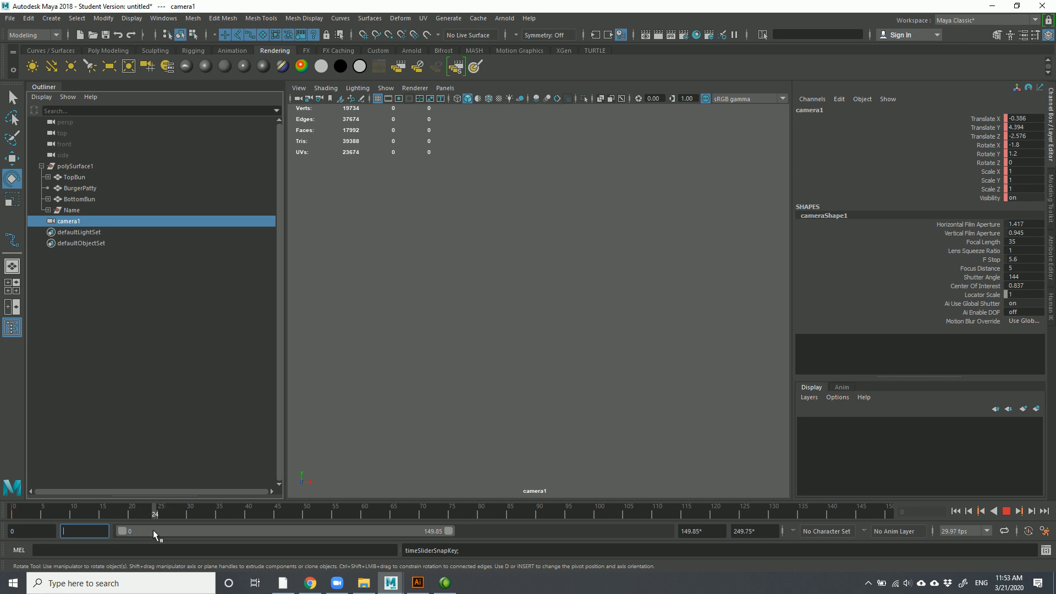
pyautogui.hotkey('alt', 'v')
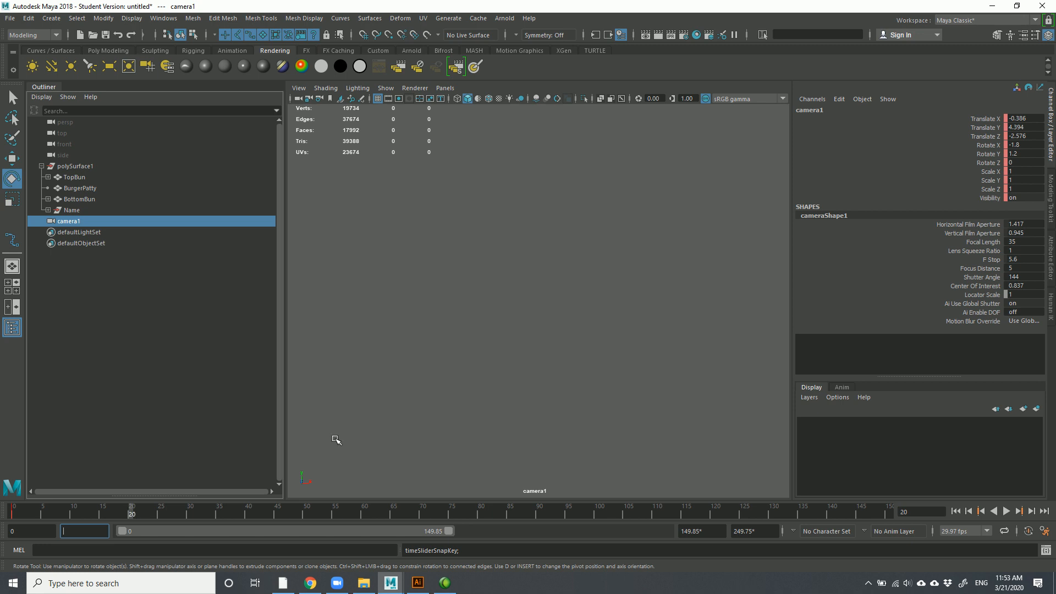
pyautogui.keyDown('alt'); pyautogui.moveTo(594, 412); pyautogui.dragTo(198, 193, button='right'); pyautogui.keyUp('alt')
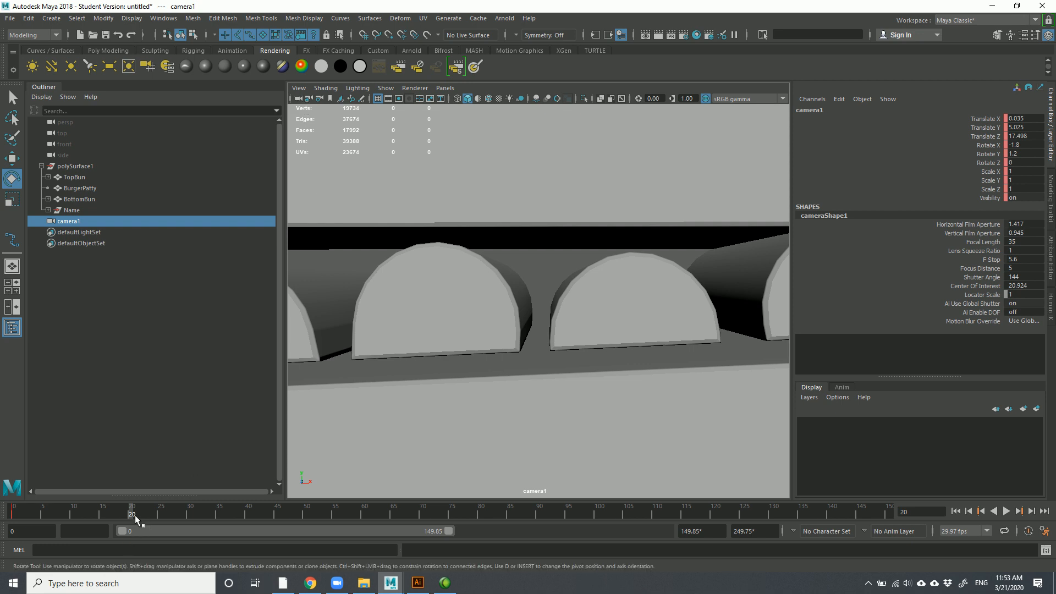
pyautogui.press('s')
# Scrub the timeline back, then restore and narrow the Maya window
pyautogui.moveTo(133, 515); pyautogui.dragTo(80, 538)
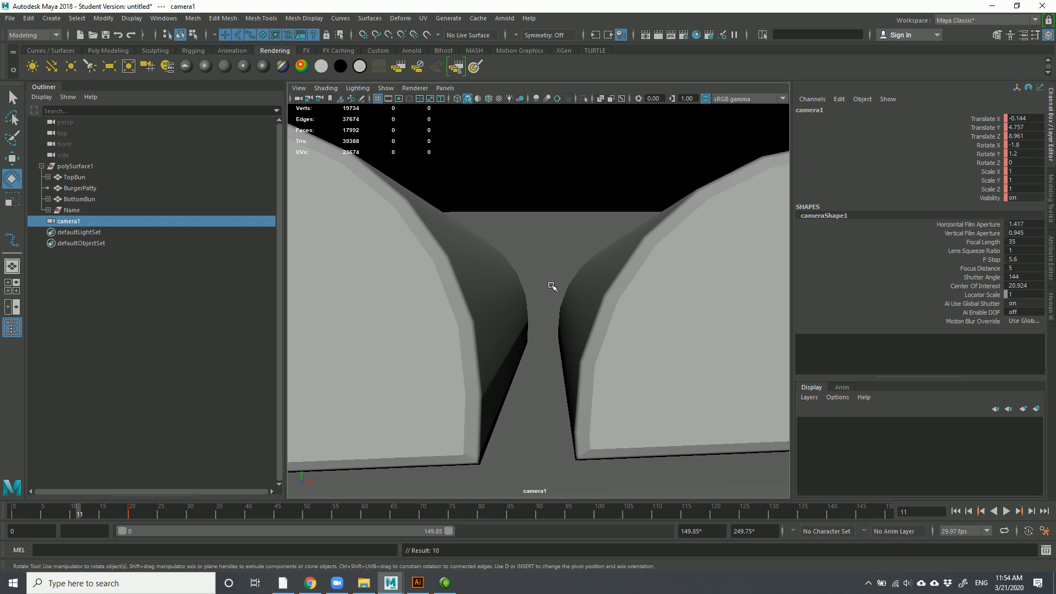
pyautogui.moveTo(554, 5)
pyautogui.mouseDown()
pyautogui.moveTo(523, 13)
pyautogui.moveTo(558, 7)
pyautogui.moveTo(544, 7)
pyautogui.mouseUp()
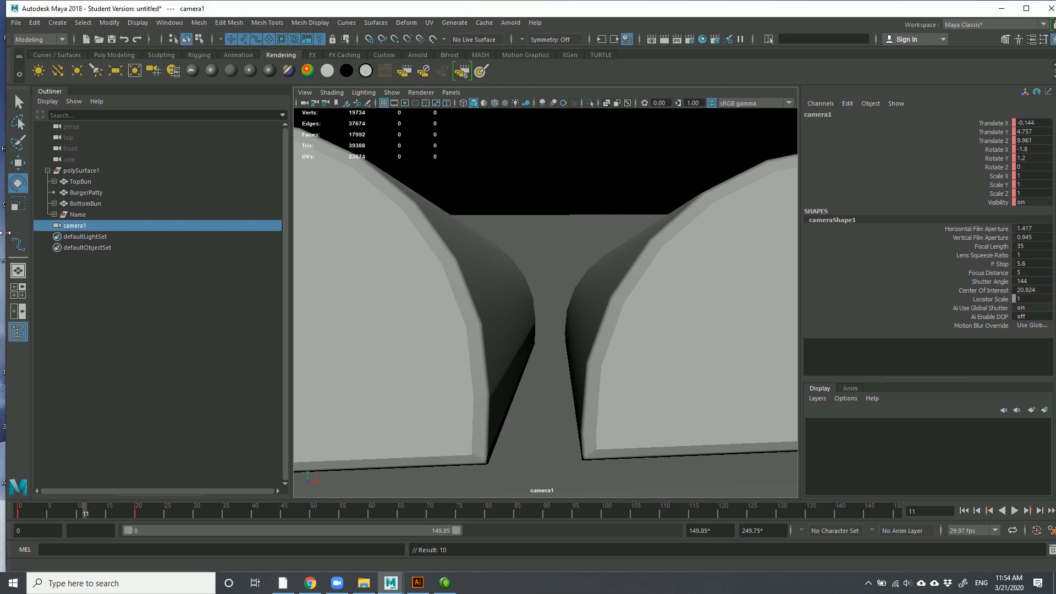
pyautogui.moveTo(6, 233)
pyautogui.mouseDown()
pyautogui.moveTo(219, 248)
pyautogui.moveTo(31, 247)
pyautogui.moveTo(302, 253)
pyautogui.moveTo(131, 262)
pyautogui.moveTo(4, 251)
pyautogui.mouseUp()
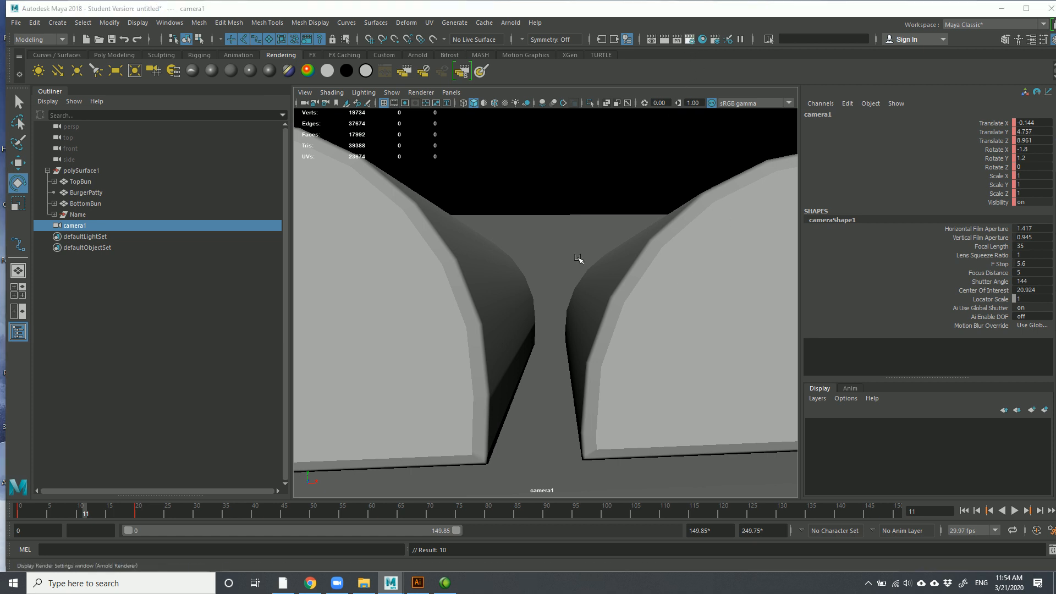
pyautogui.scroll(-10, 145, 320)
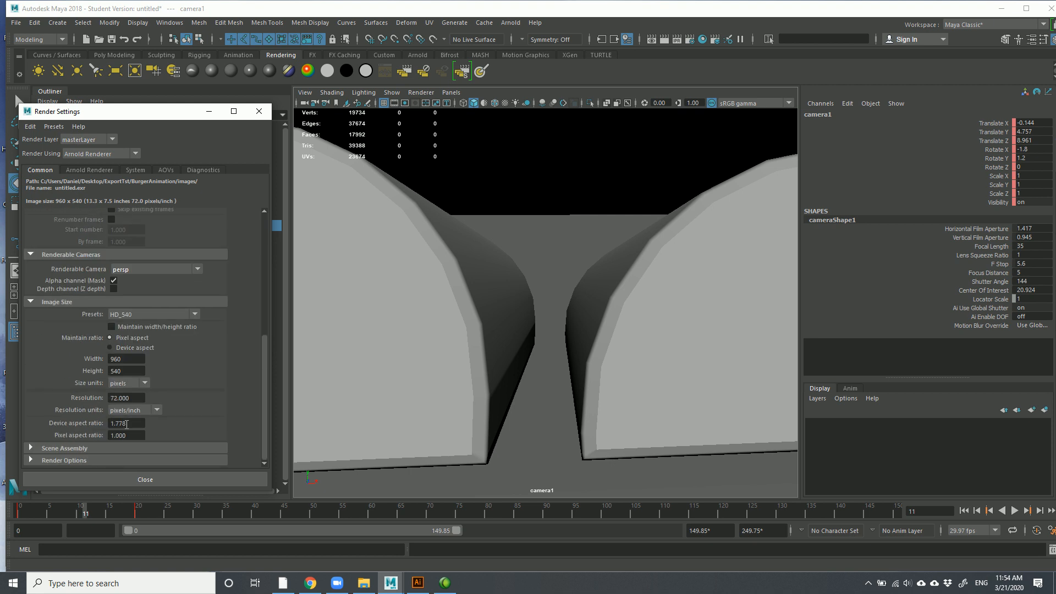
pyautogui.click(123, 316)
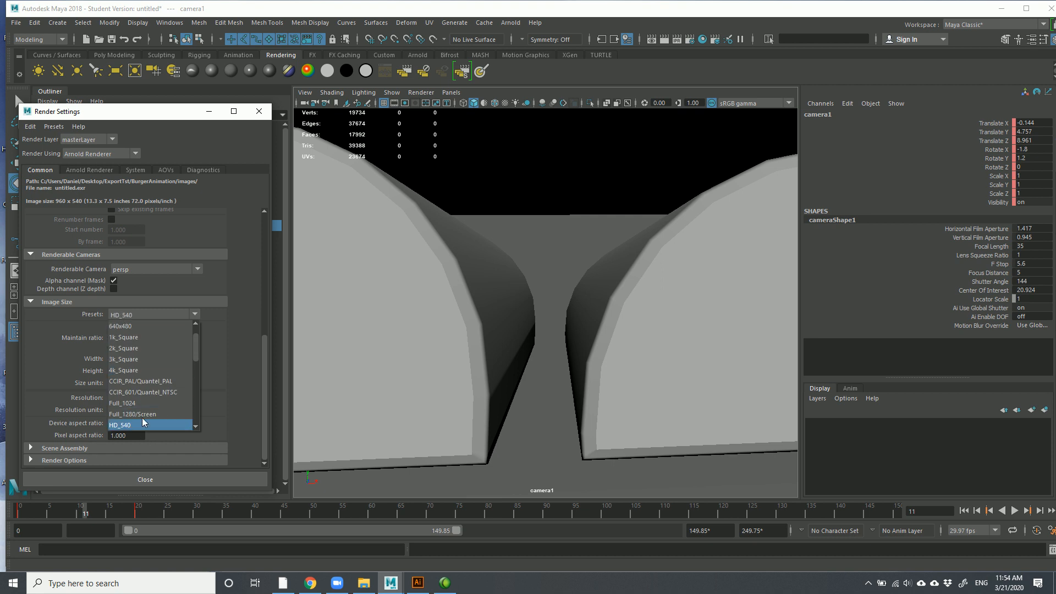
pyautogui.click(54, 342)
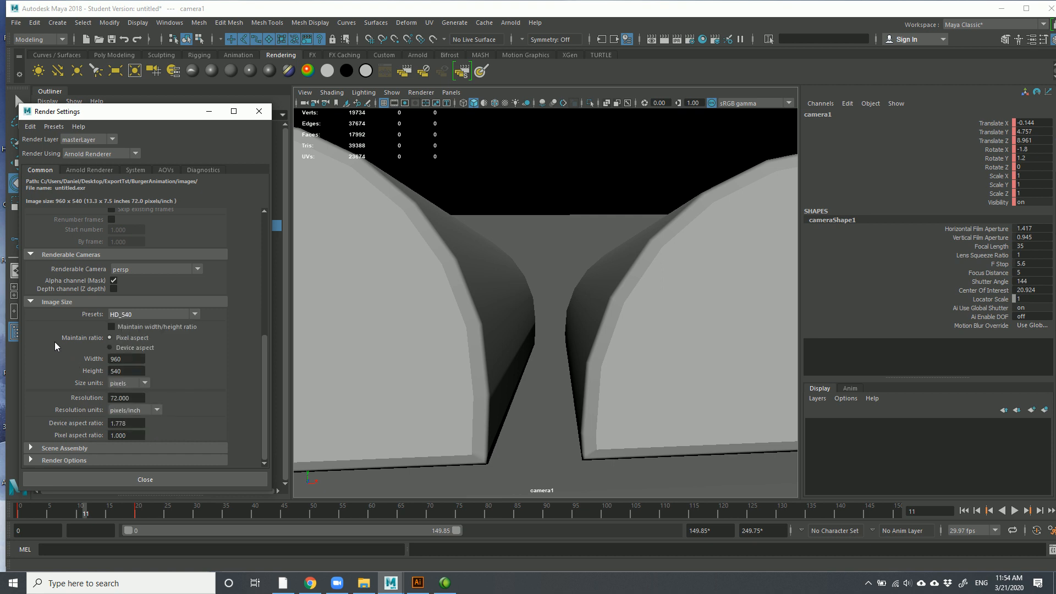
pyautogui.click(129, 360)
pyautogui.click(133, 373)
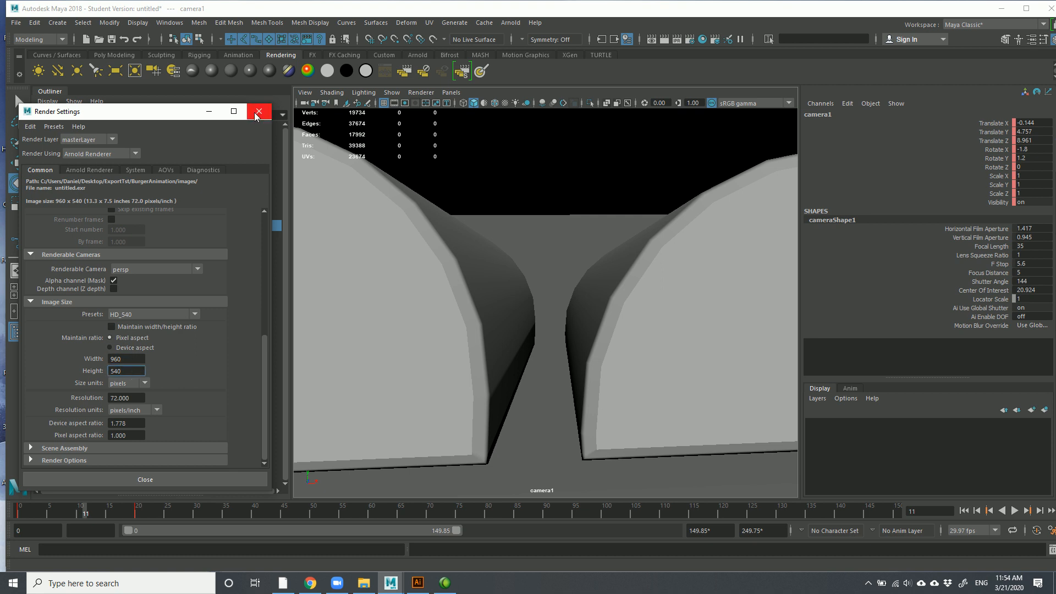
pyautogui.moveTo(121, 359); pyautogui.dragTo(93, 371)
pyautogui.click(262, 113)
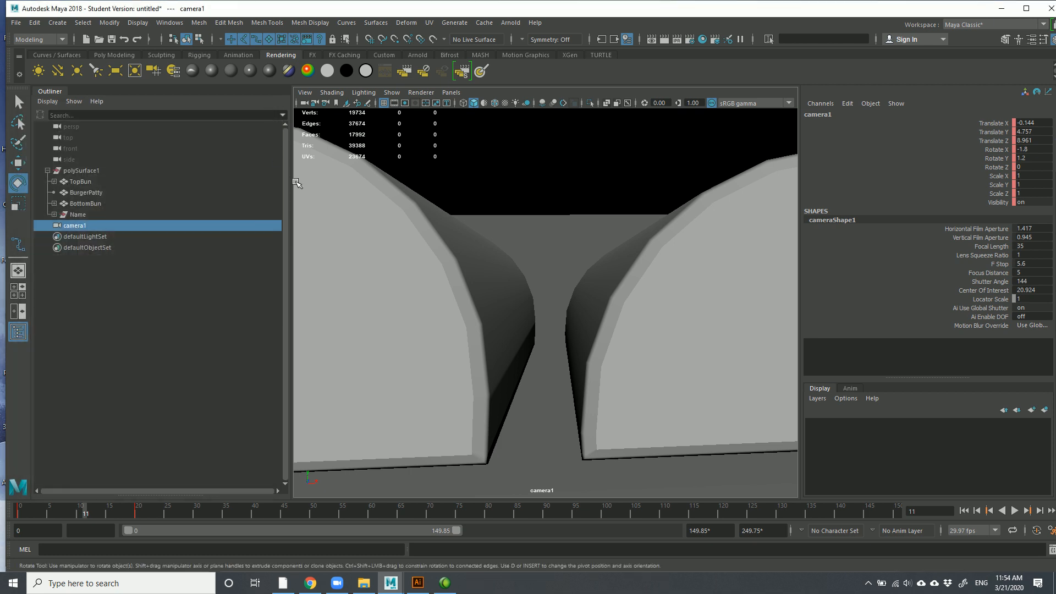
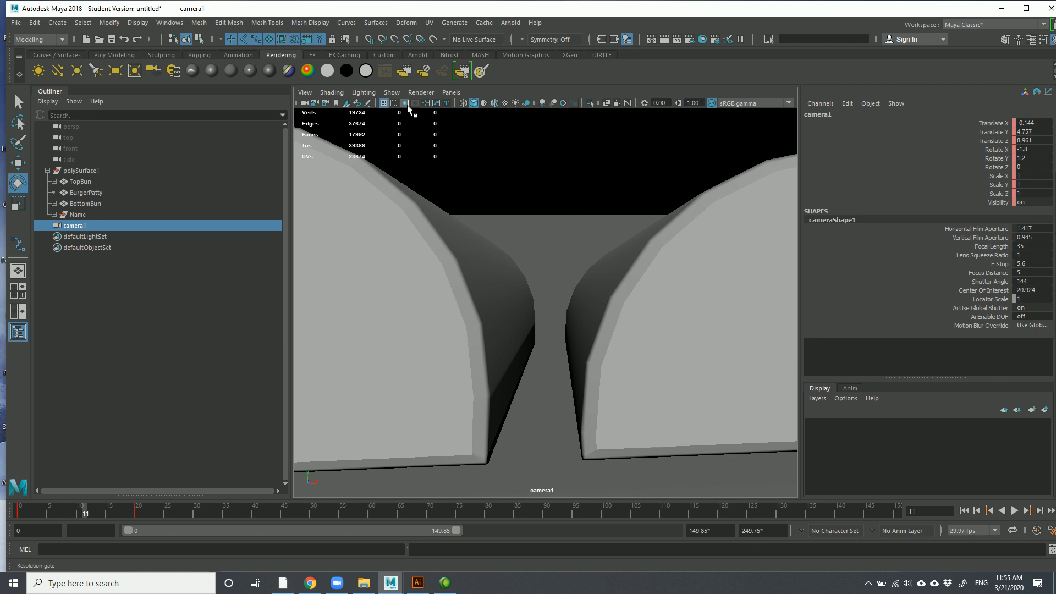
# Turn on the Resolution Gate, scrub to frame 40 and track camera1 sideways across the buns
pyautogui.click(405, 103)
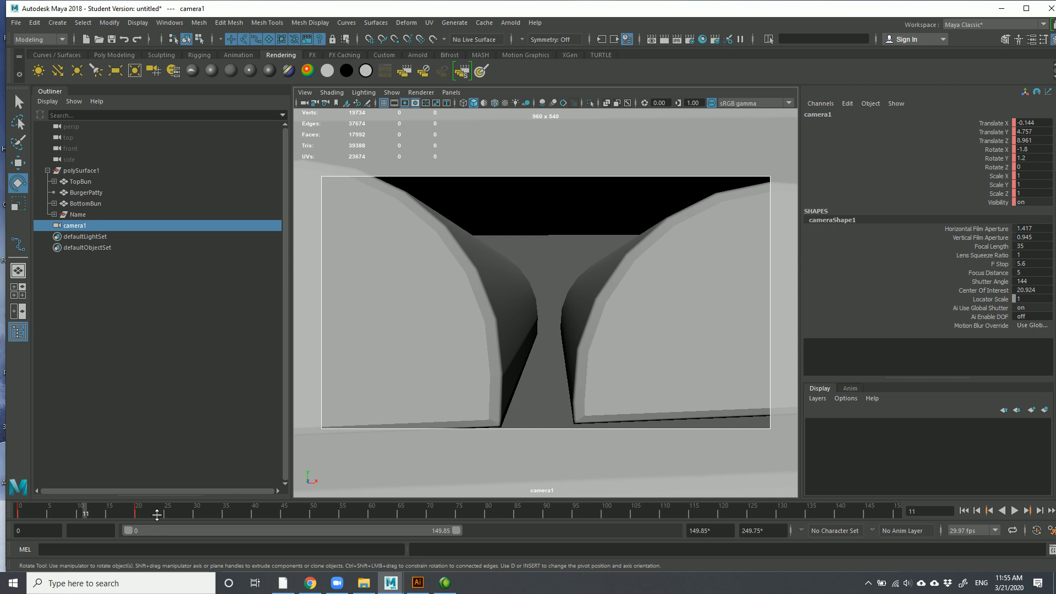
pyautogui.moveTo(73, 512); pyautogui.dragTo(94, 534)
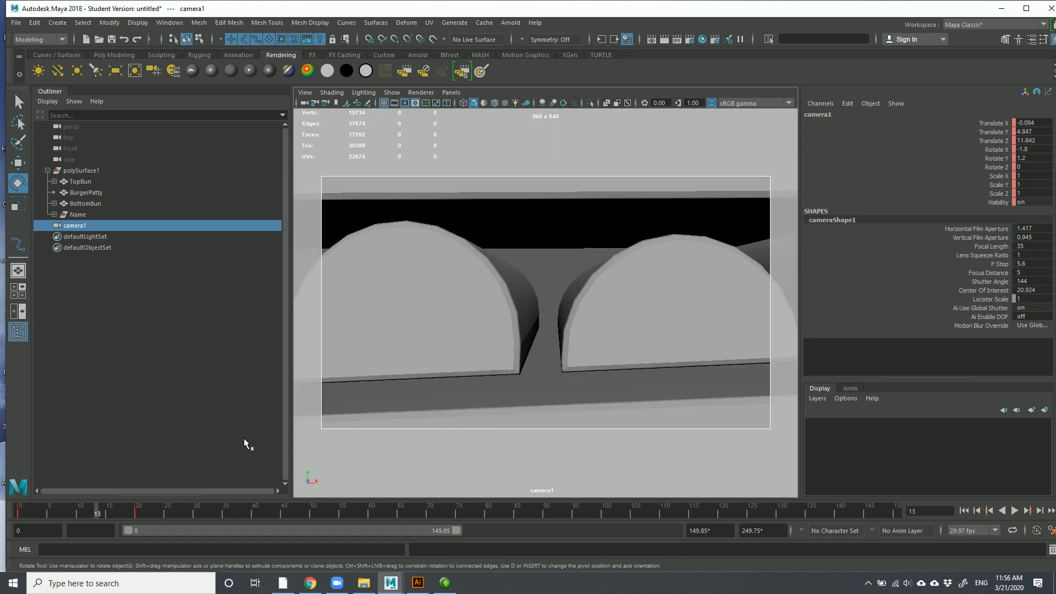
pyautogui.moveTo(102, 511)
pyautogui.mouseDown()
pyautogui.moveTo(25, 511)
pyautogui.moveTo(271, 512)
pyautogui.moveTo(255, 510)
pyautogui.mouseUp()
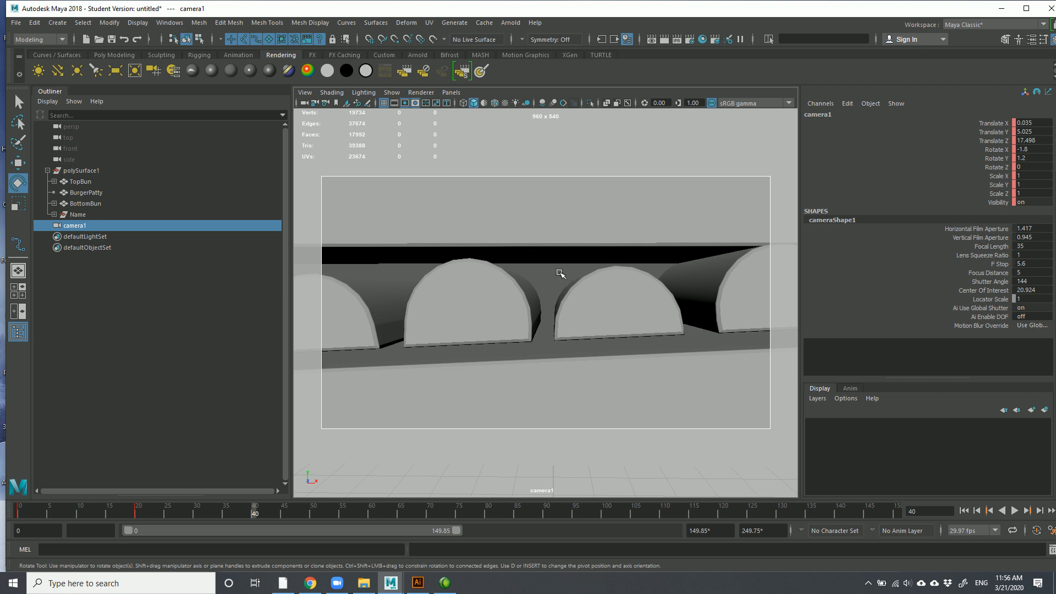
pyautogui.keyDown('alt'); pyautogui.moveTo(553, 272); pyautogui.dragTo(493, 270, button='middle'); pyautogui.keyUp('alt')
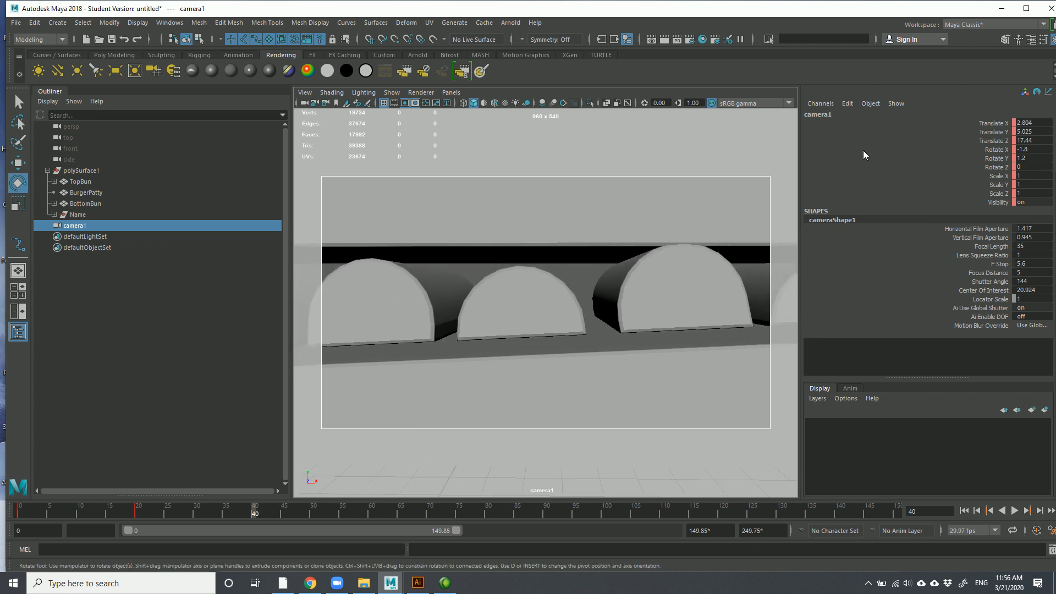
pyautogui.moveTo(968, 125); pyautogui.dragTo(976, 326)
# Lock the selected camera channels, then undo back past the recent camera changes
pyautogui.rightClick(937, 180)
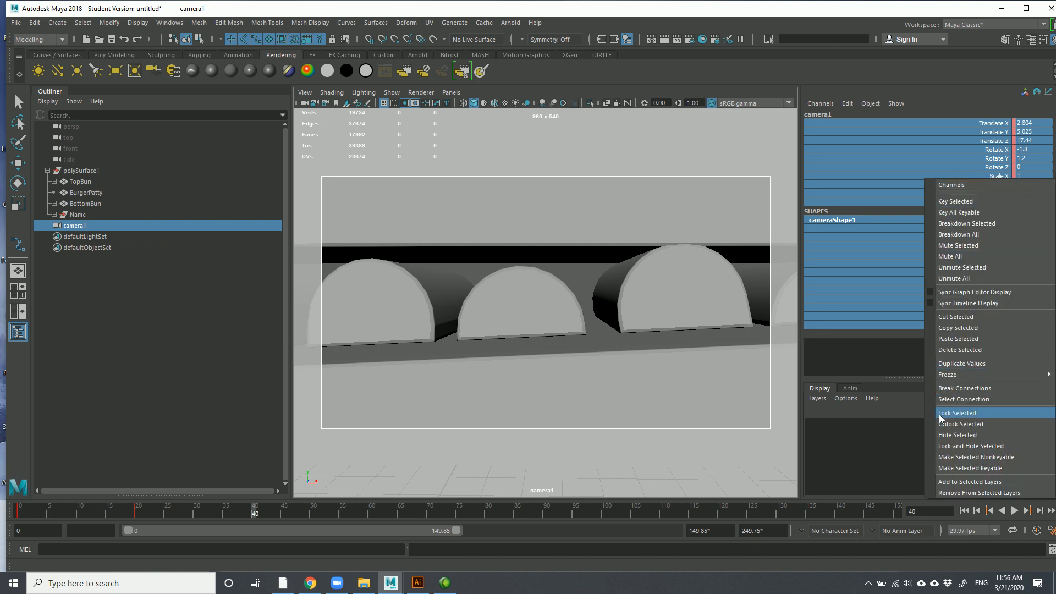
pyautogui.click(955, 412)
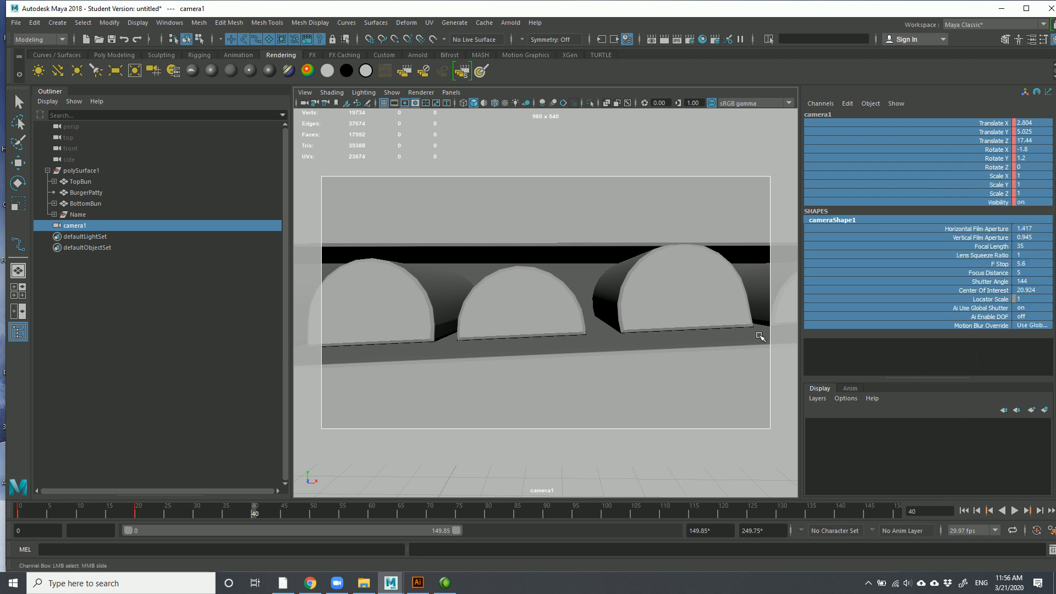
pyautogui.click(654, 184)
pyautogui.hotkey('ctrl', 'z')
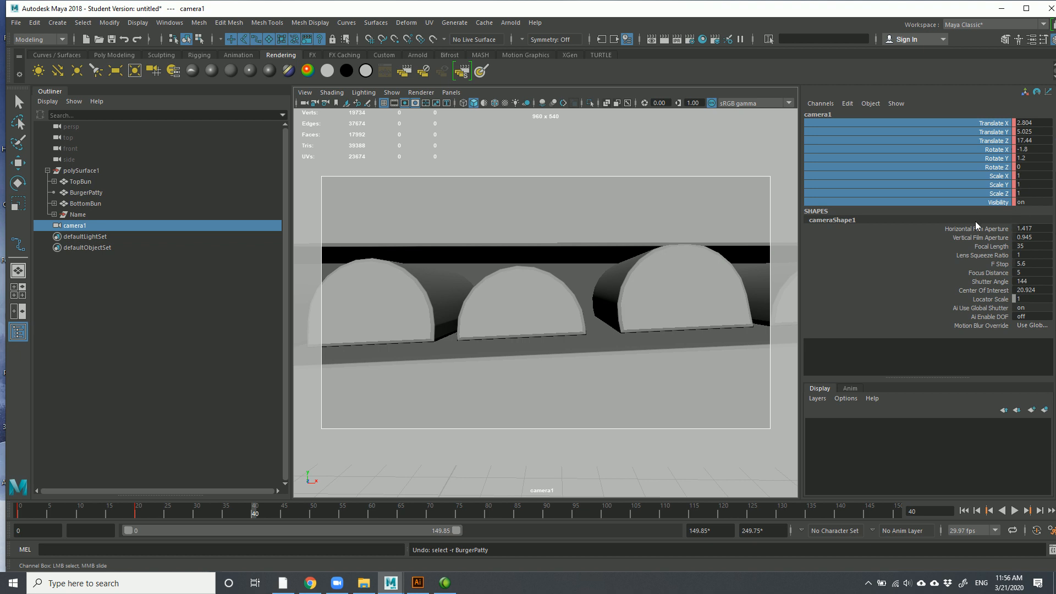
pyautogui.hotkey('ctrl', 'z')
pyautogui.hotkey('ctrl', 'z')
pyautogui.hotkey('ctrl', 'z')
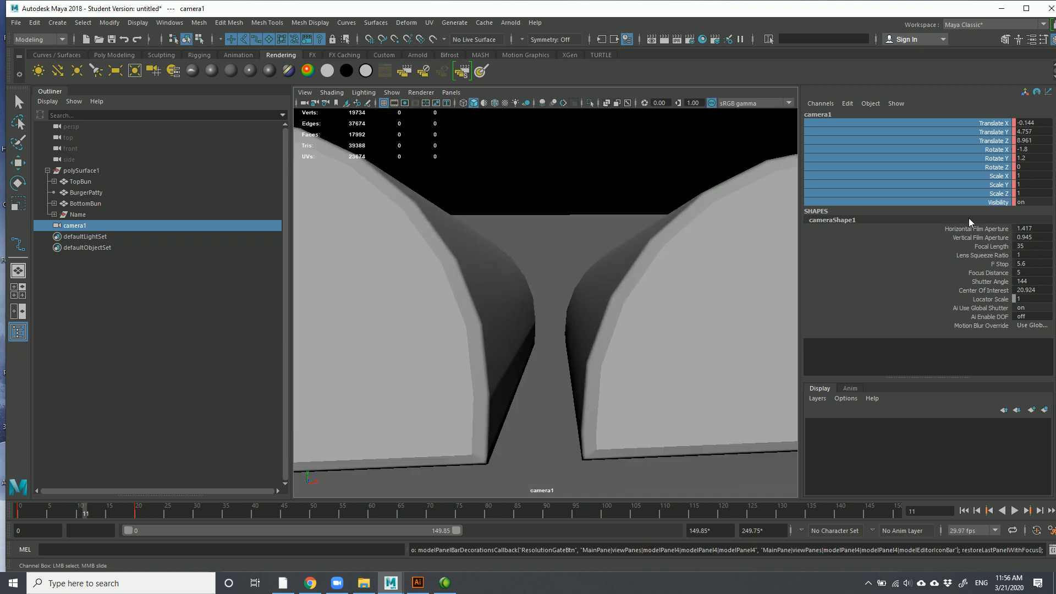
pyautogui.hotkey('ctrl', 'z')
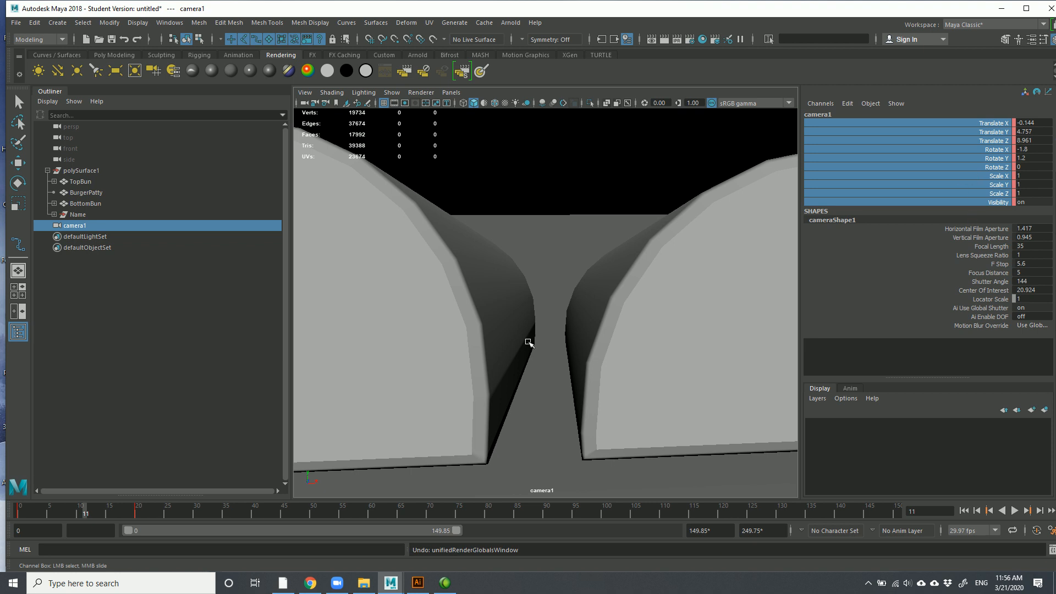
# Scrub and play the camera animation, tracking the view, and settle on frame 35
pyautogui.click(22, 512)
pyautogui.moveTo(21, 509); pyautogui.dragTo(137, 512)
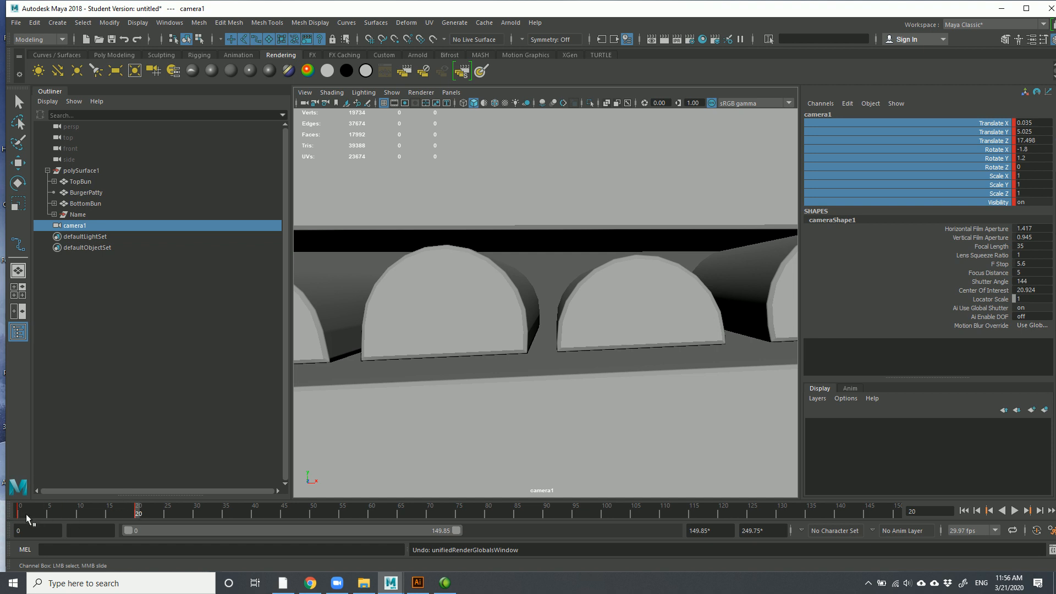
pyautogui.moveTo(21, 514); pyautogui.dragTo(248, 517)
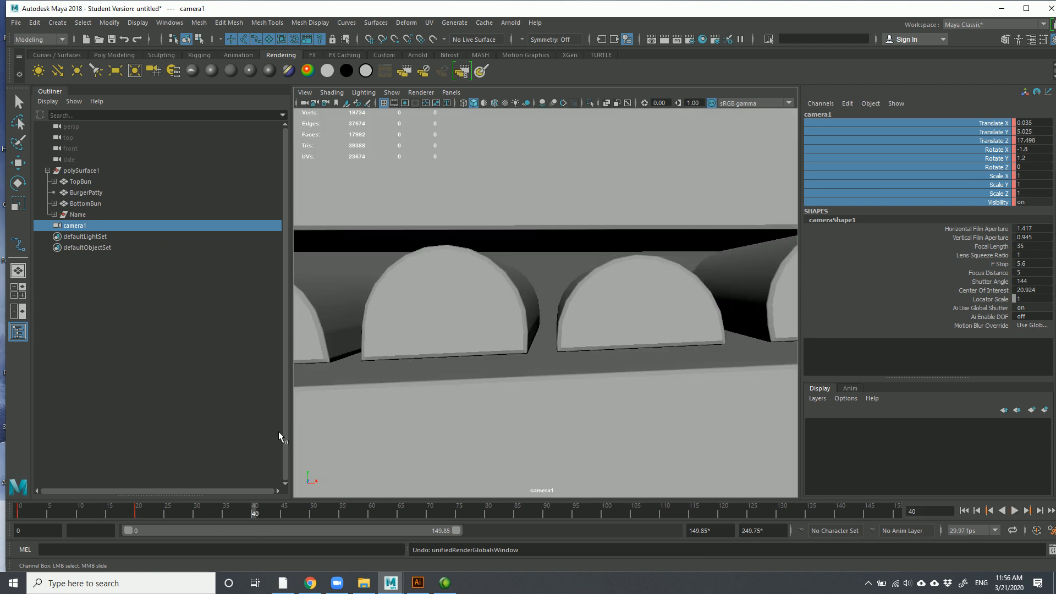
pyautogui.keyDown('alt'); pyautogui.moveTo(432, 347); pyautogui.dragTo(523, 358, button='middle'); pyautogui.keyUp('alt')
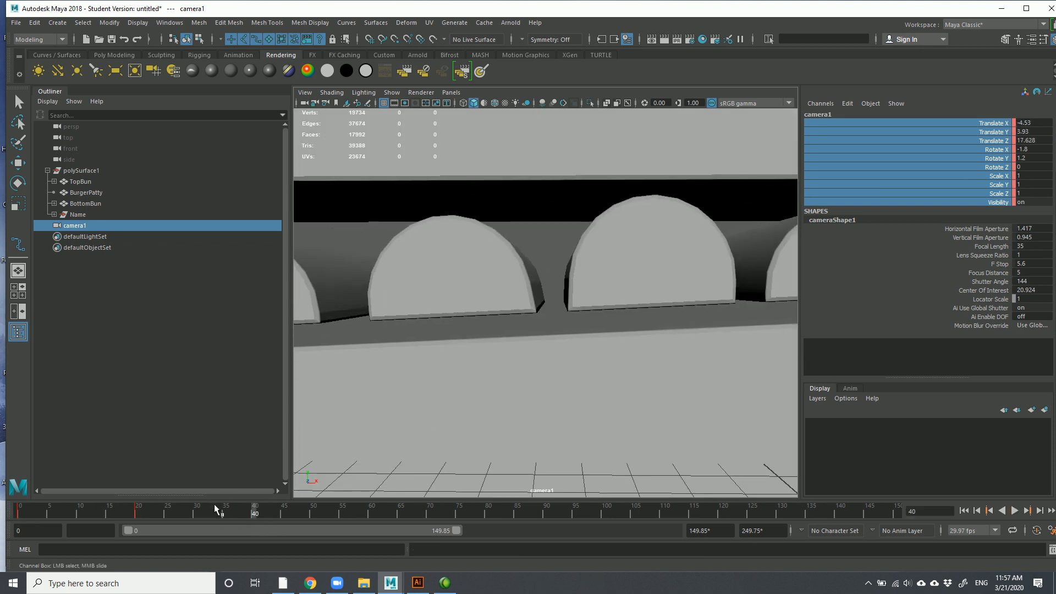
pyautogui.hotkey('alt', 'v')
pyautogui.moveTo(151, 516)
pyautogui.mouseDown()
pyautogui.moveTo(134, 516)
pyautogui.moveTo(275, 513)
pyautogui.mouseUp()
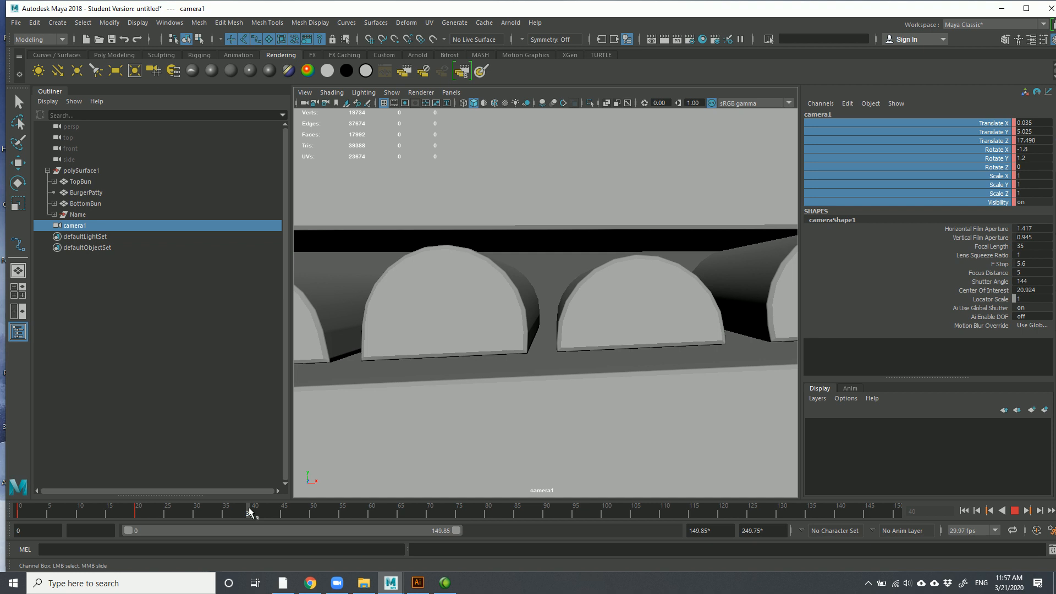
pyautogui.moveTo(247, 513)
pyautogui.mouseDown()
pyautogui.moveTo(152, 502)
pyautogui.moveTo(270, 520)
pyautogui.moveTo(13, 517)
pyautogui.moveTo(253, 513)
pyautogui.mouseUp()
pyautogui.moveTo(313, 525); pyautogui.dragTo(158, 520)
pyautogui.moveTo(224, 520); pyautogui.dragTo(222, 518)
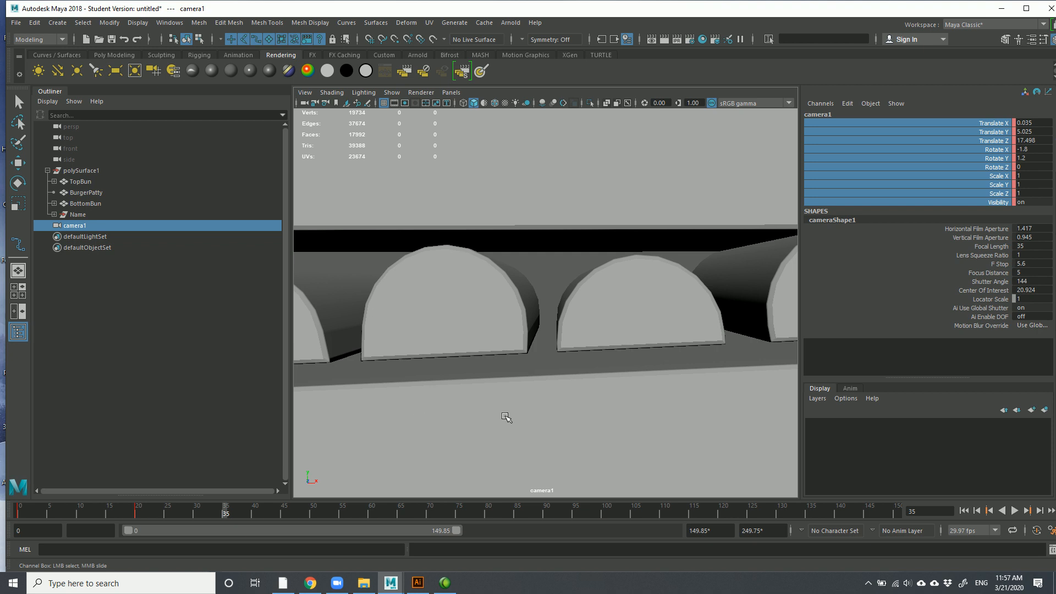
# Dolly camera1 out to show the whole burger and text, then rewind to frame 0
pyautogui.keyDown('alt'); pyautogui.moveTo(575, 409); pyautogui.dragTo(371, 257, button='right'); pyautogui.keyUp('alt')
pyautogui.keyDown('alt'); pyautogui.moveTo(396, 279); pyautogui.dragTo(396, 334, button='middle'); pyautogui.keyUp('alt')
pyautogui.moveTo(276, 515); pyautogui.dragTo(16, 511)
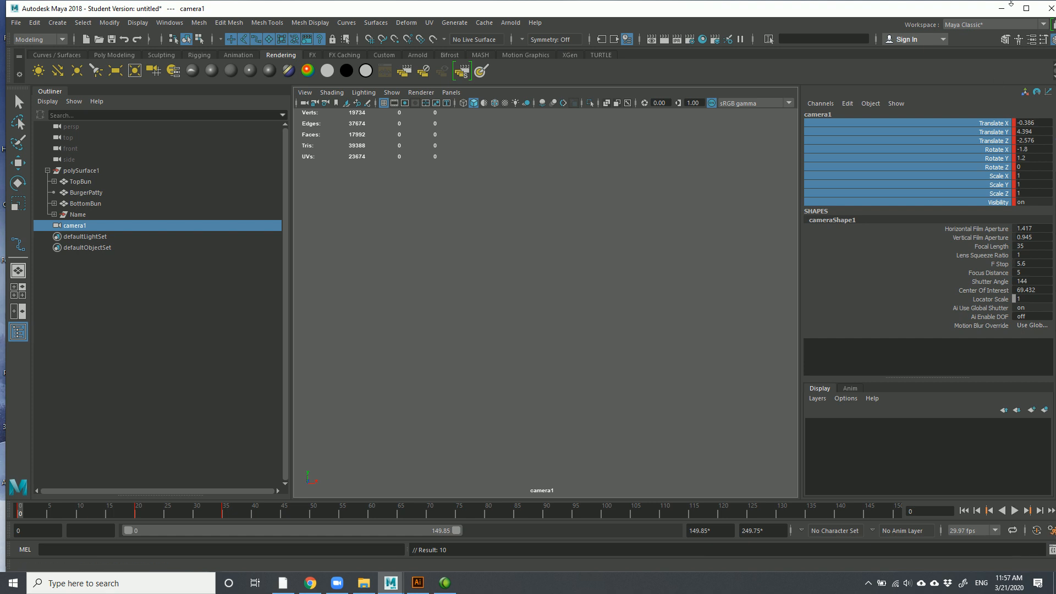
# Set playback speed to Play every frame in Animation Preferences, save, and preview the camera move
pyautogui.click(1027, 8)
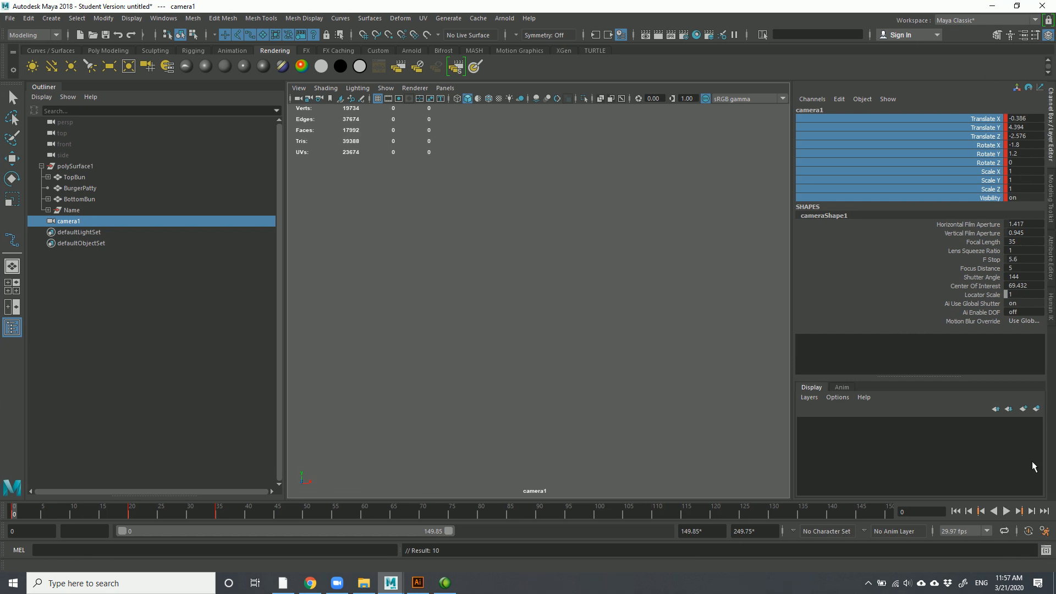
pyautogui.click(1045, 531)
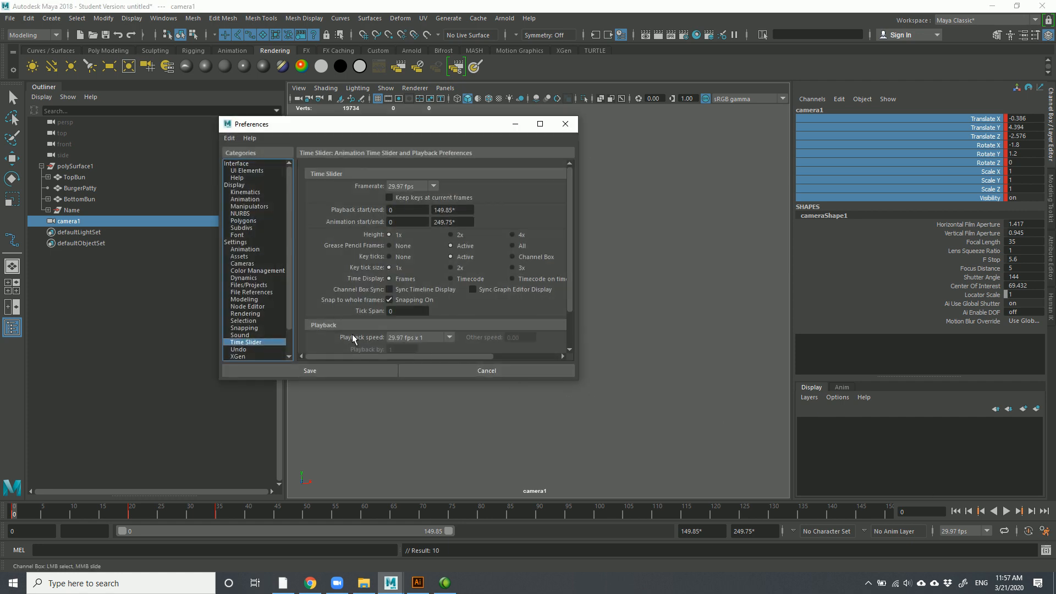
pyautogui.click(404, 340)
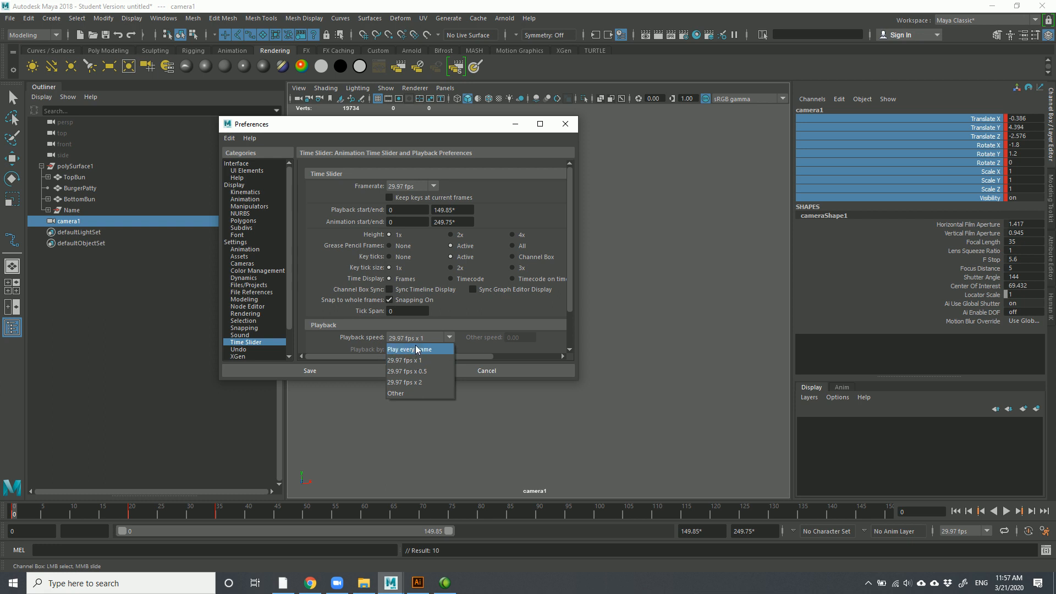
pyautogui.click(421, 350)
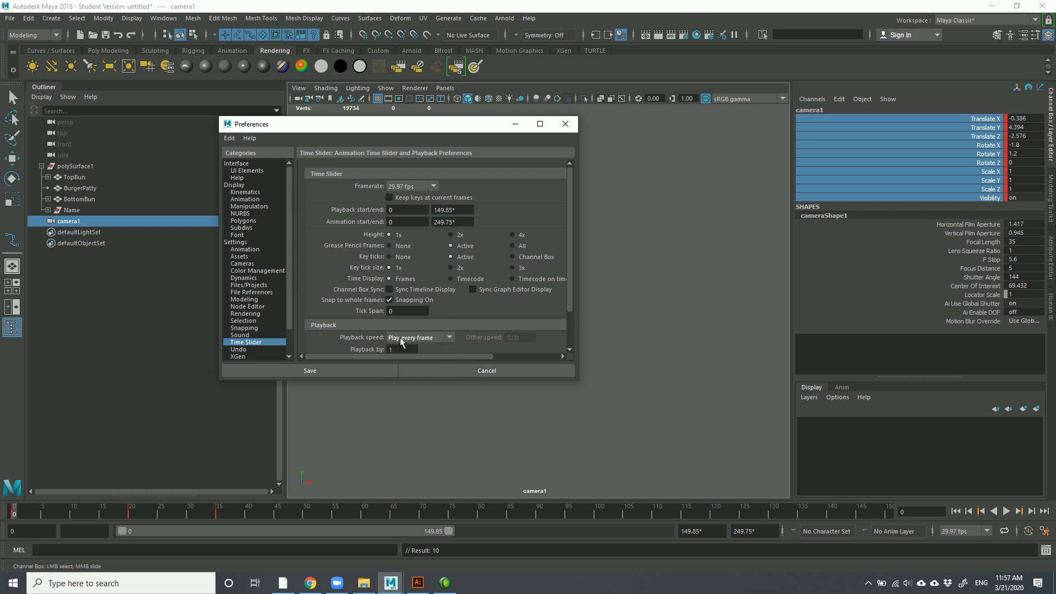
pyautogui.click(403, 339)
pyautogui.click(404, 350)
pyautogui.click(347, 371)
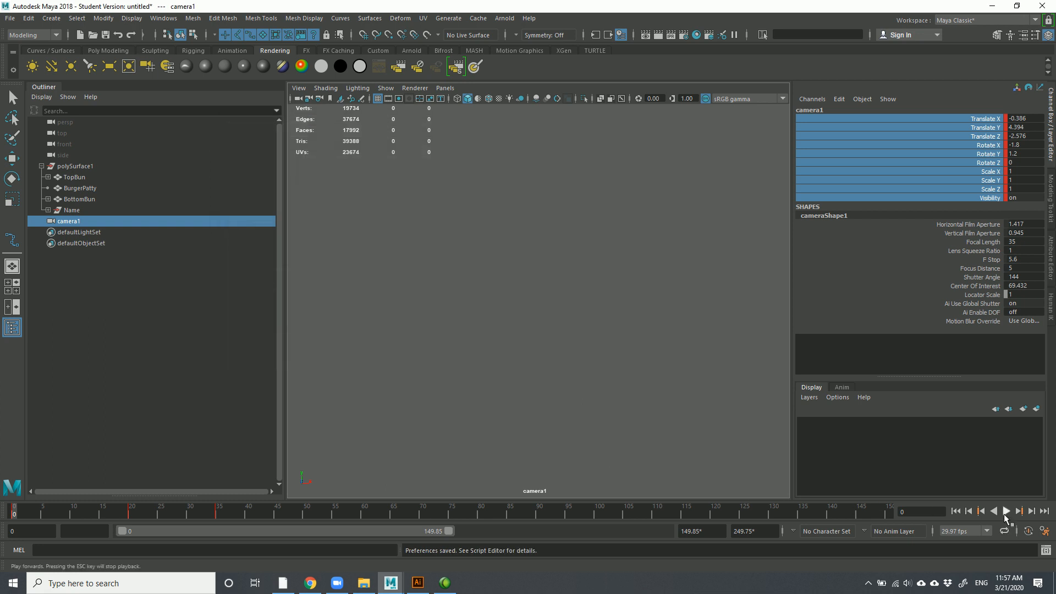
pyautogui.click(1005, 512)
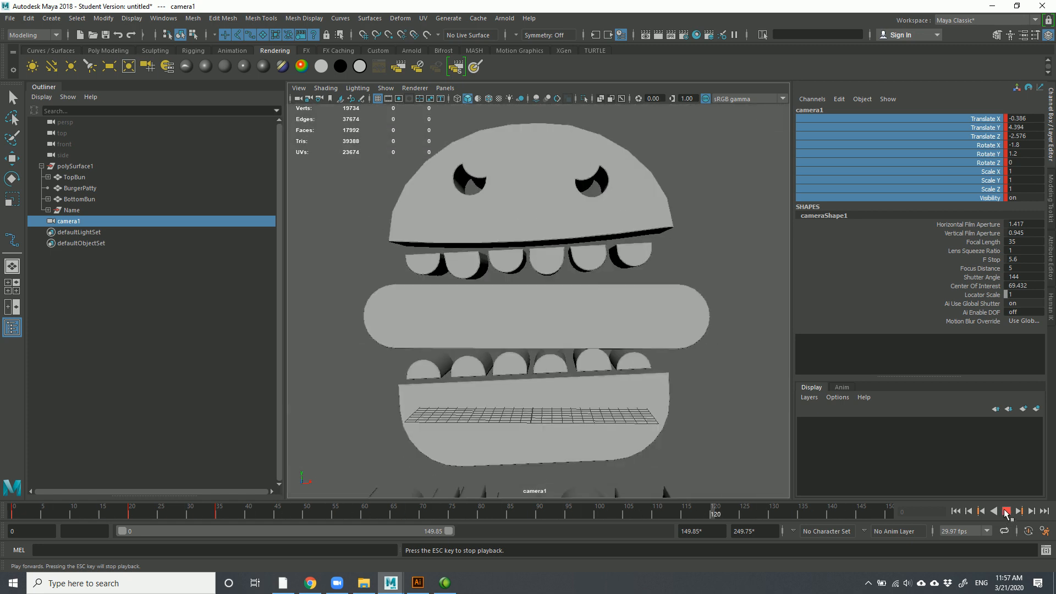
pyautogui.click(1006, 512)
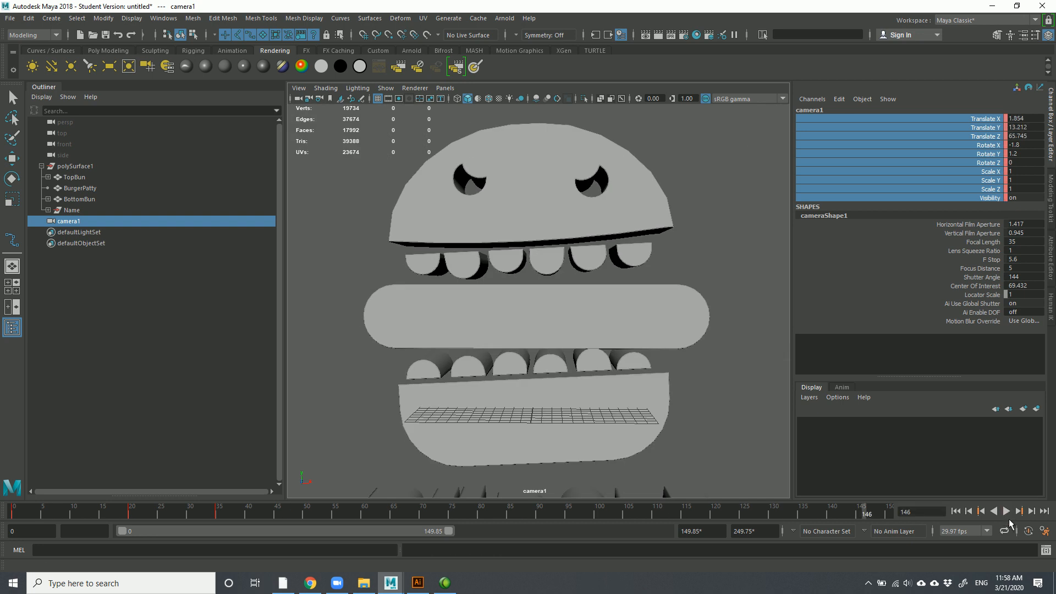
# Change playback speed to real-time 29.97 fps x 1 and save the preferences
pyautogui.click(1044, 535)
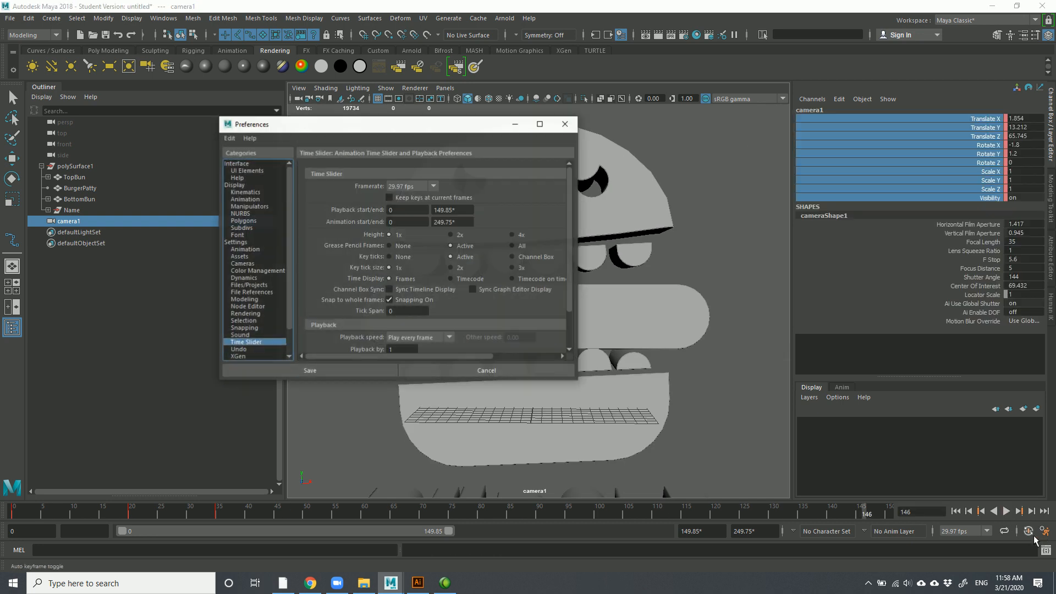
pyautogui.click(422, 339)
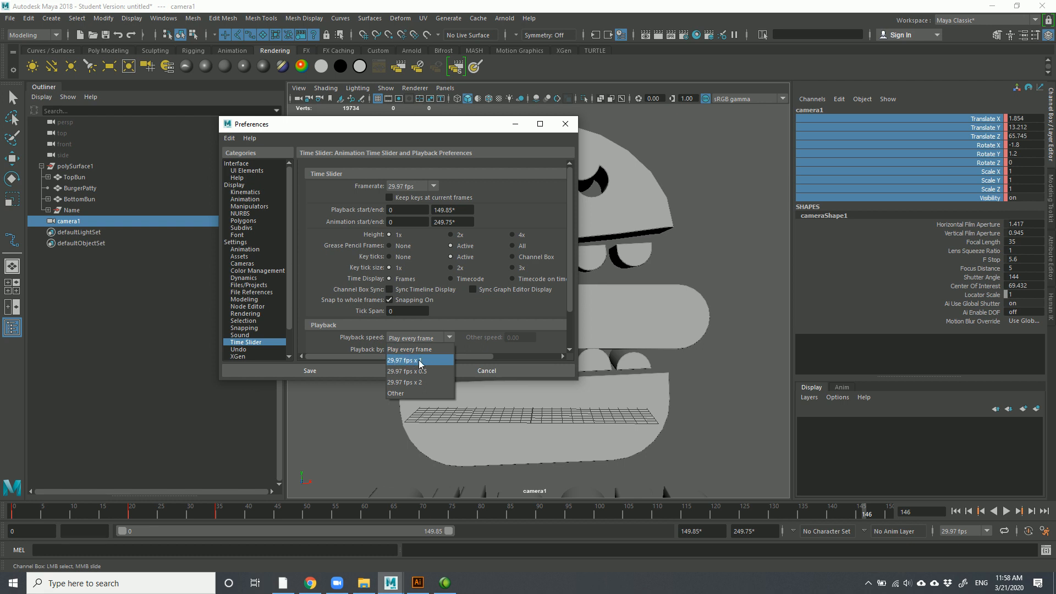
pyautogui.click(416, 361)
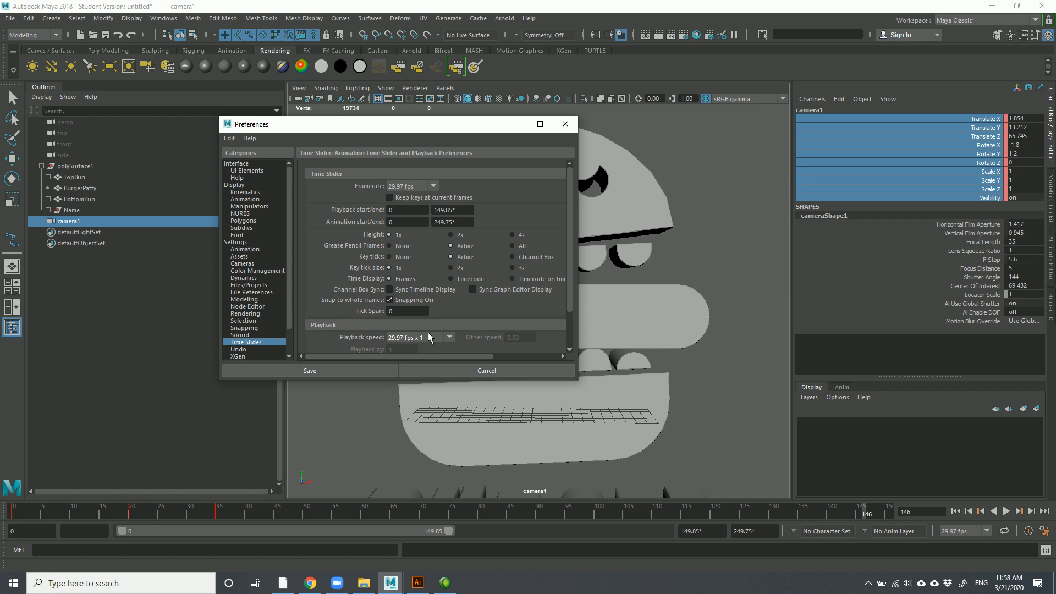
pyautogui.click(430, 338)
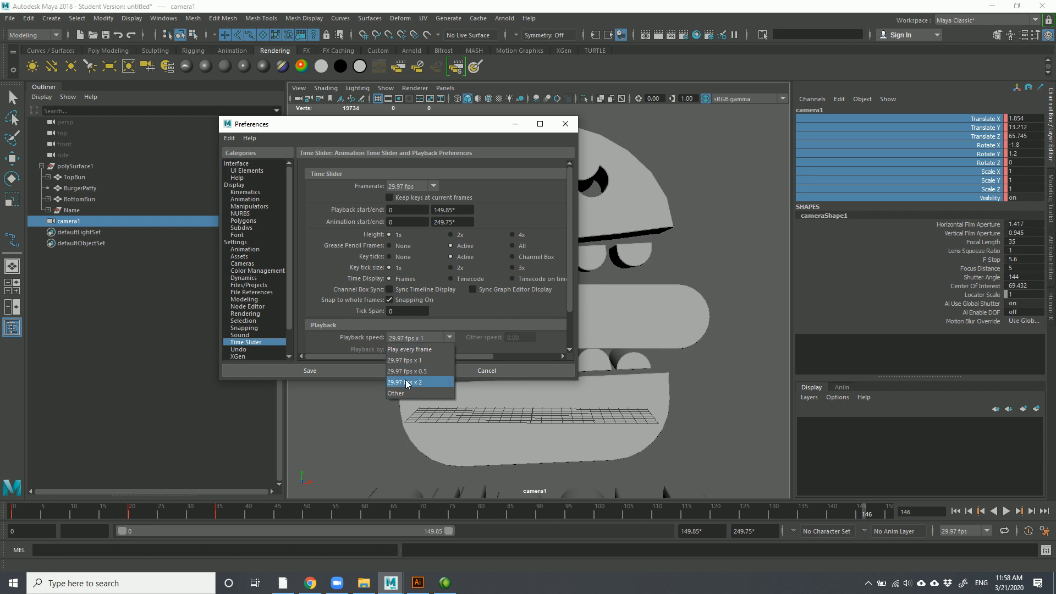
pyautogui.click(327, 372)
pyautogui.click(326, 371)
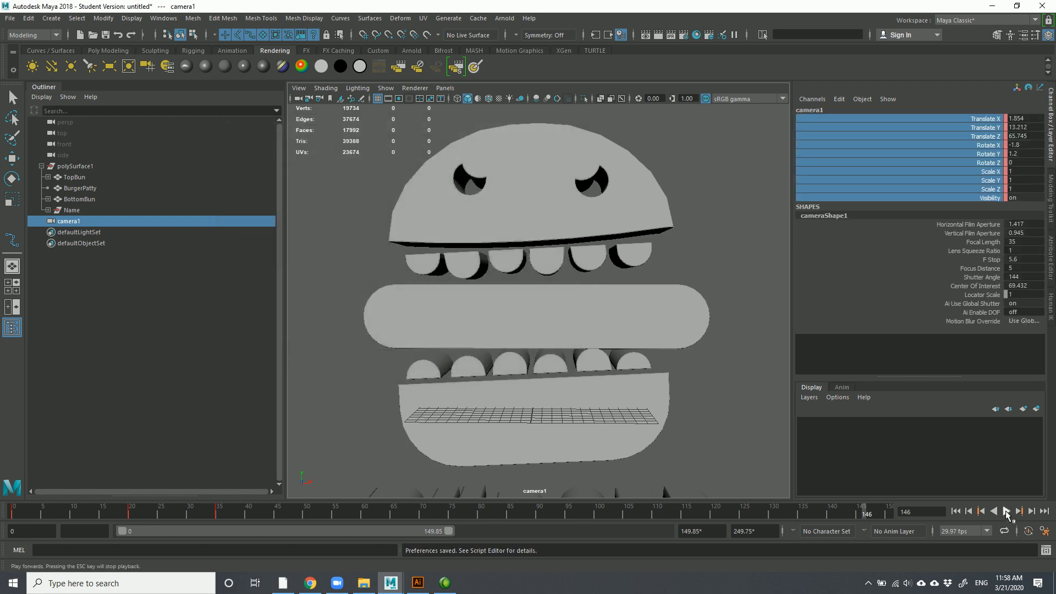
# At frame 75, dolly camera1 out to Translate Z 114.605 so BURGER THING fits below the burger
pyautogui.click(1010, 512)
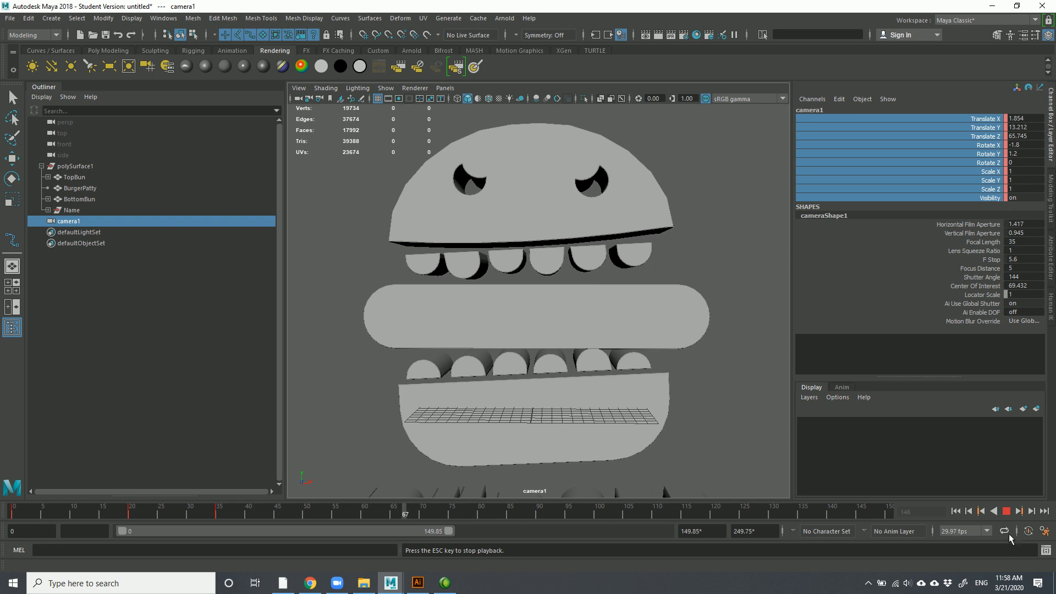
pyautogui.click(1007, 512)
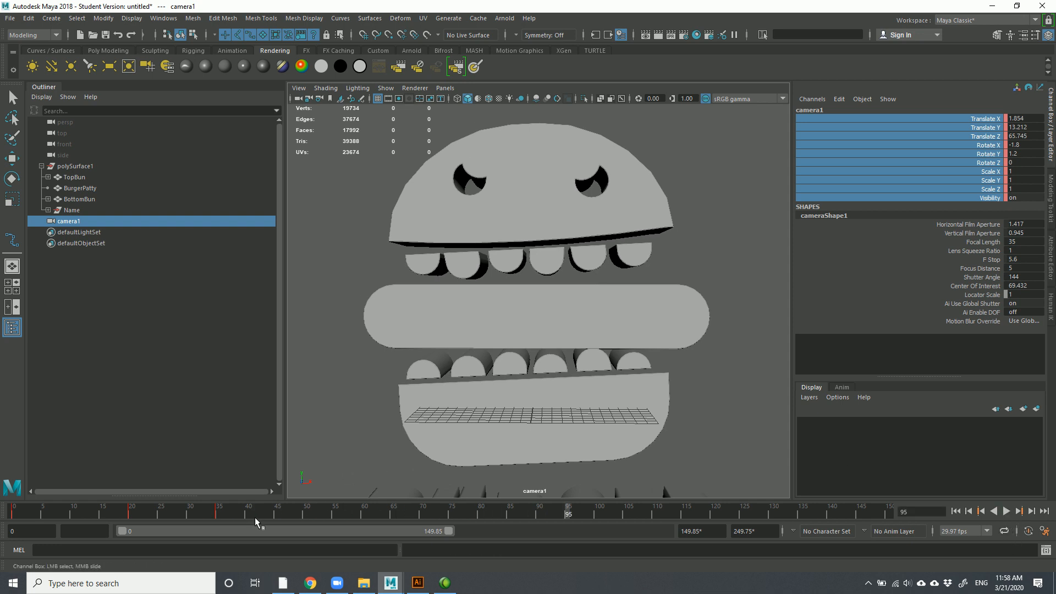
pyautogui.click(190, 510)
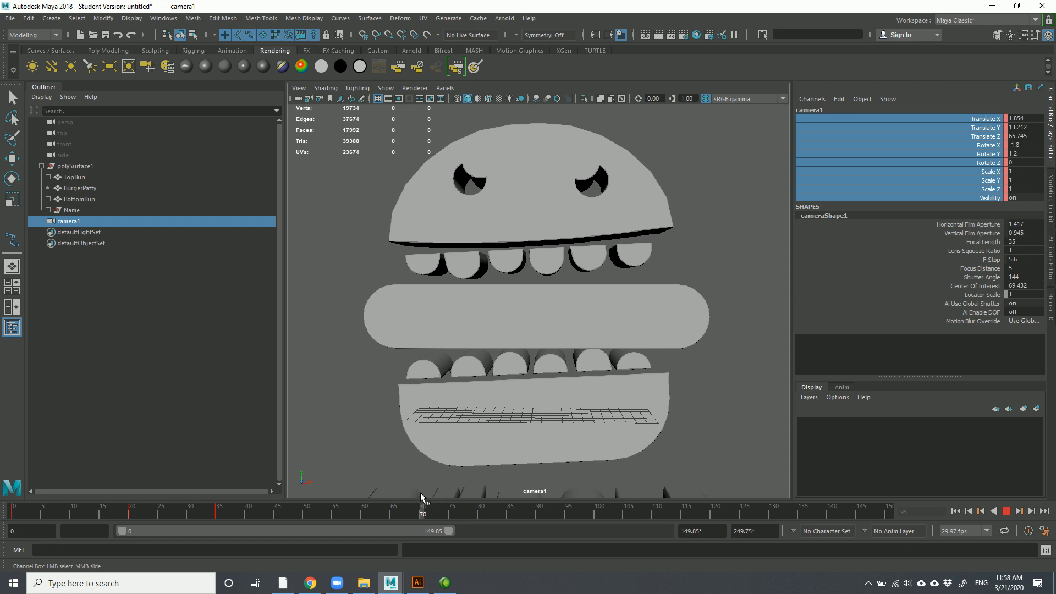
pyautogui.moveTo(421, 493); pyautogui.dragTo(451, 522)
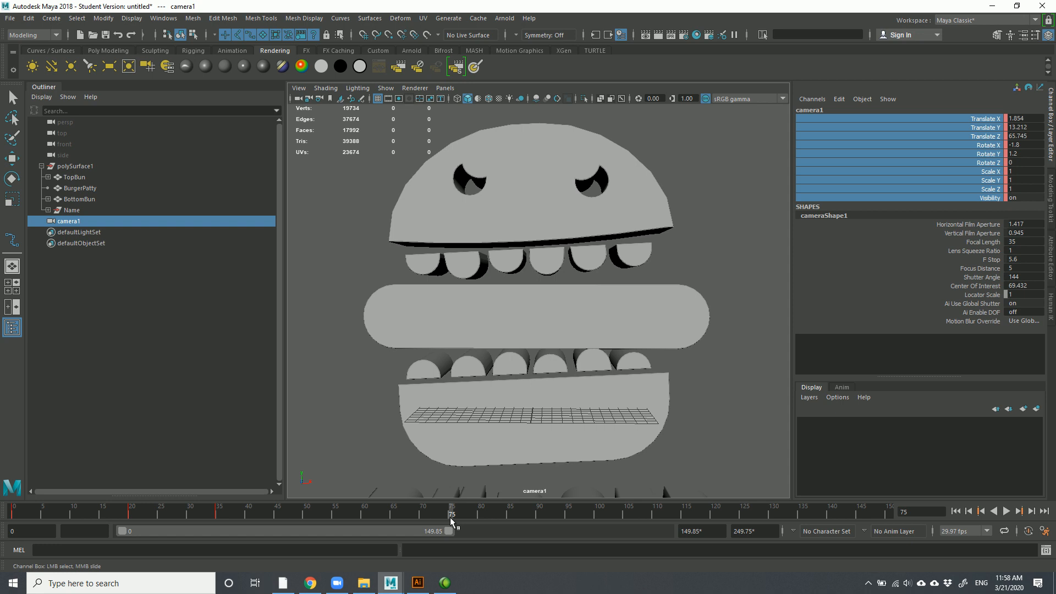
pyautogui.keyDown('alt'); pyautogui.moveTo(535, 412); pyautogui.dragTo(470, 361, button='right'); pyautogui.keyUp('alt')
pyautogui.keyDown('alt'); pyautogui.moveTo(471, 360); pyautogui.dragTo(476, 307, button='middle'); pyautogui.keyUp('alt')
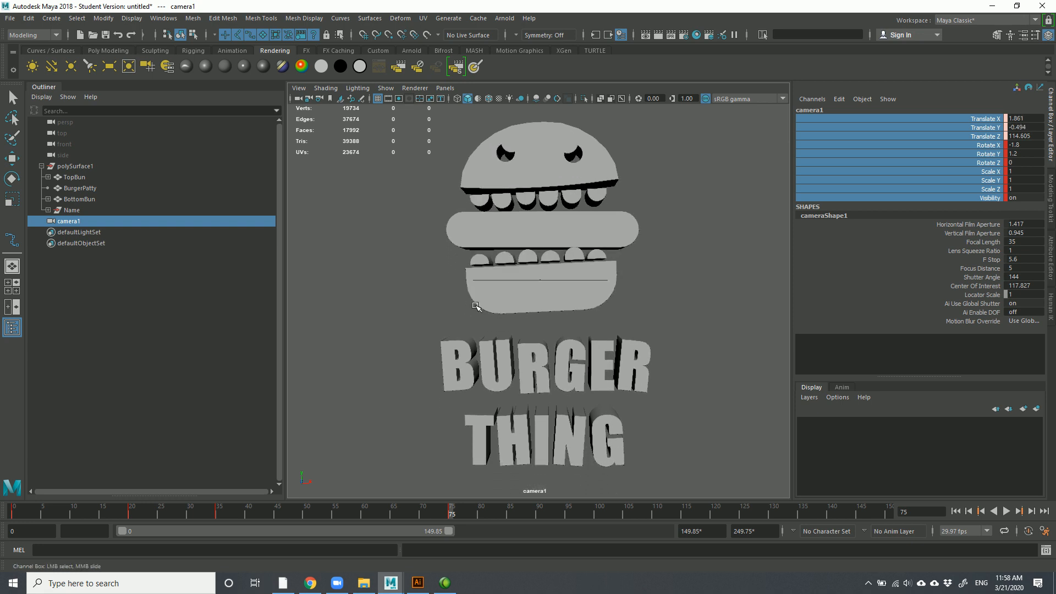
# Turn on the Resolution Gate, pull camera1 back to frame the whole logo and key it at frame 75
pyautogui.click(399, 100)
pyautogui.keyDown('alt'); pyautogui.moveTo(540, 345); pyautogui.dragTo(533, 318, button='right'); pyautogui.keyUp('alt')
pyautogui.press('s')
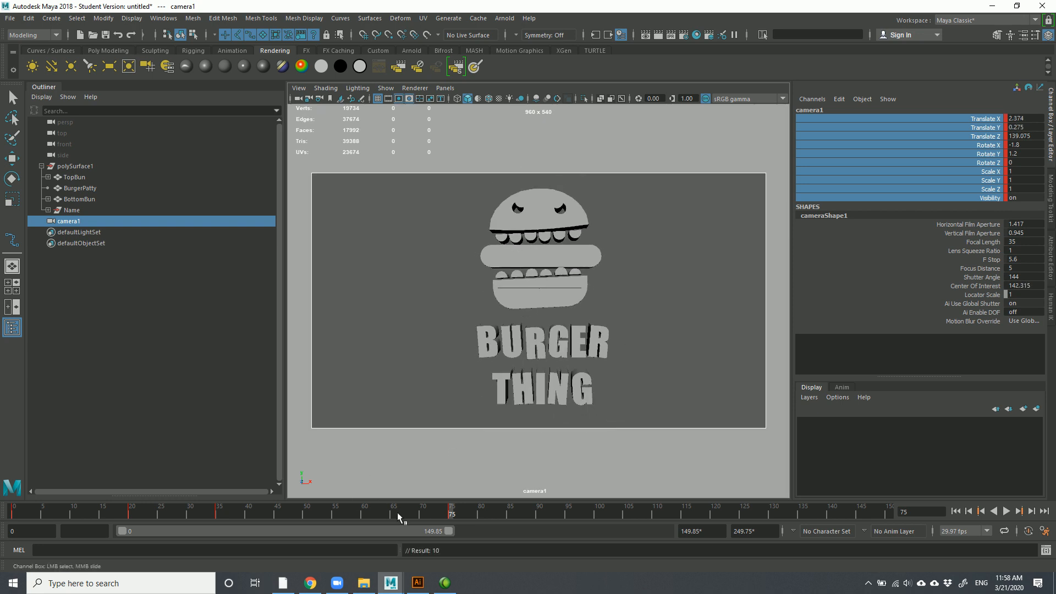
# At frame 35, move camera1 to Translate Z 78.695 to fit the burger, key it and preview
pyautogui.moveTo(448, 514)
pyautogui.mouseDown()
pyautogui.moveTo(269, 487)
pyautogui.moveTo(32, 473)
pyautogui.moveTo(148, 460)
pyautogui.moveTo(235, 467)
pyautogui.moveTo(219, 470)
pyautogui.mouseUp()
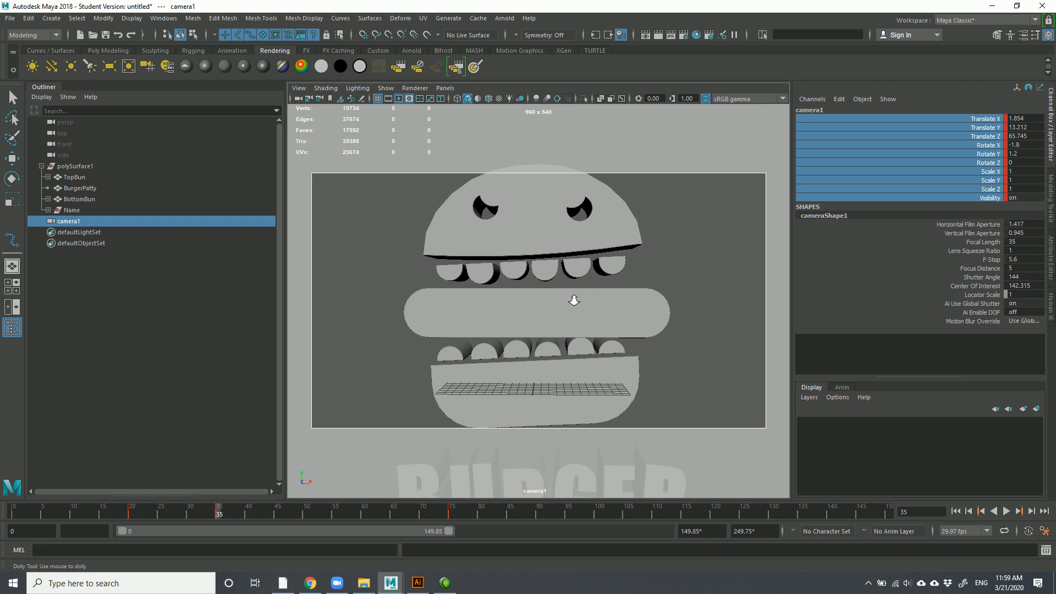
pyautogui.keyDown('alt'); pyautogui.moveTo(574, 300); pyautogui.dragTo(567, 286, button='right'); pyautogui.keyUp('alt')
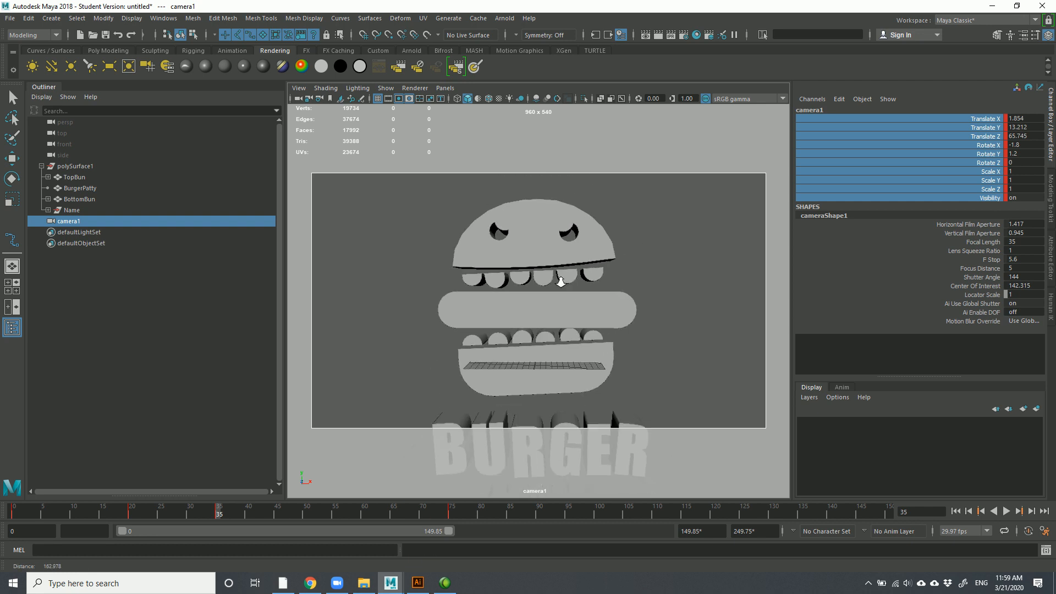
pyautogui.press('s')
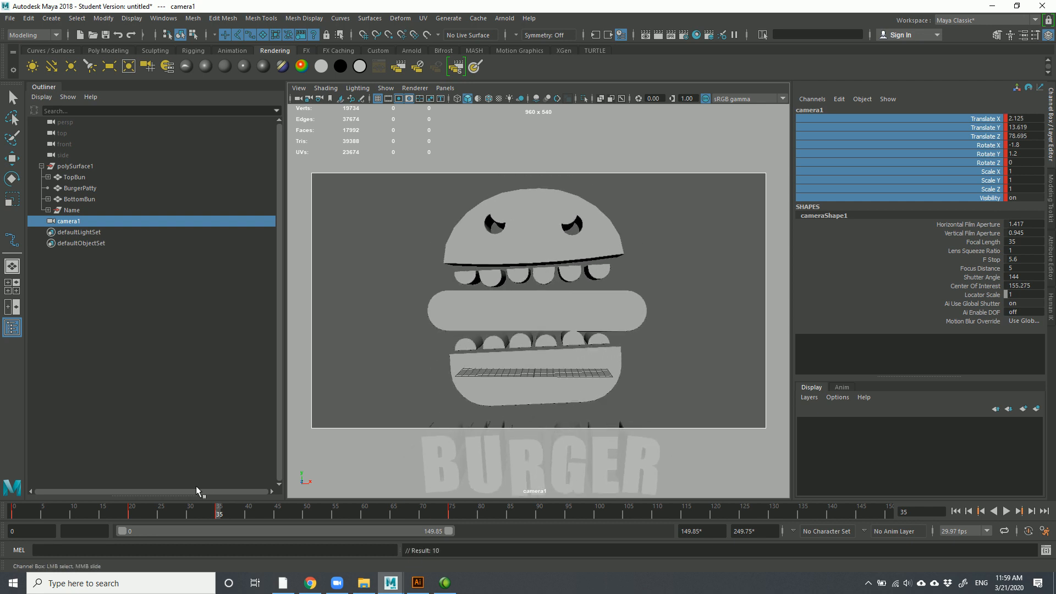
pyautogui.click(131, 513)
pyautogui.moveTo(130, 513); pyautogui.dragTo(223, 513)
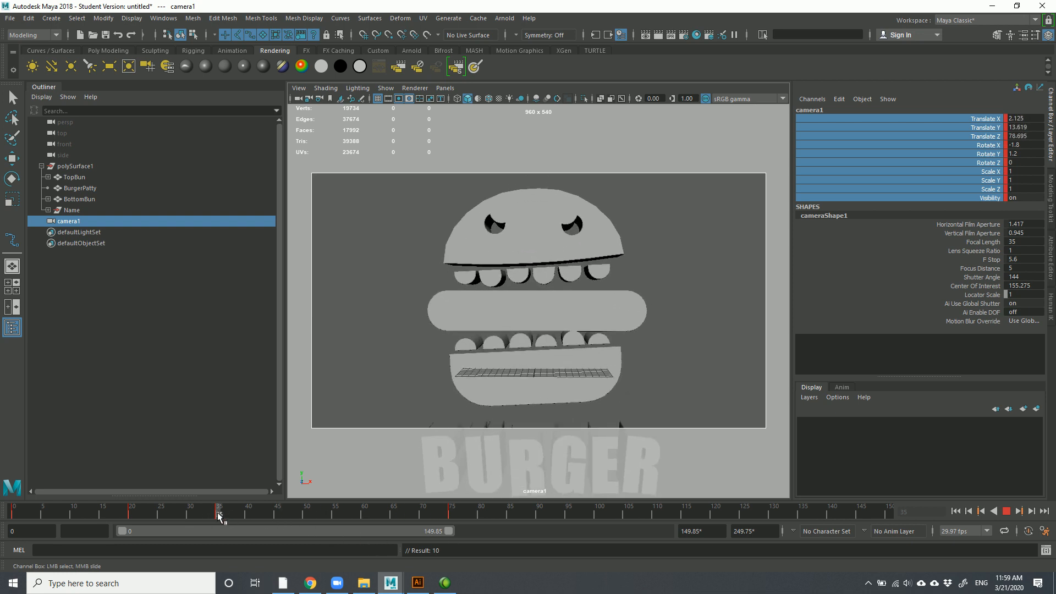
# Key the top and bottom buns together at frame 35, then move to frame 40
pyautogui.click(542, 208)
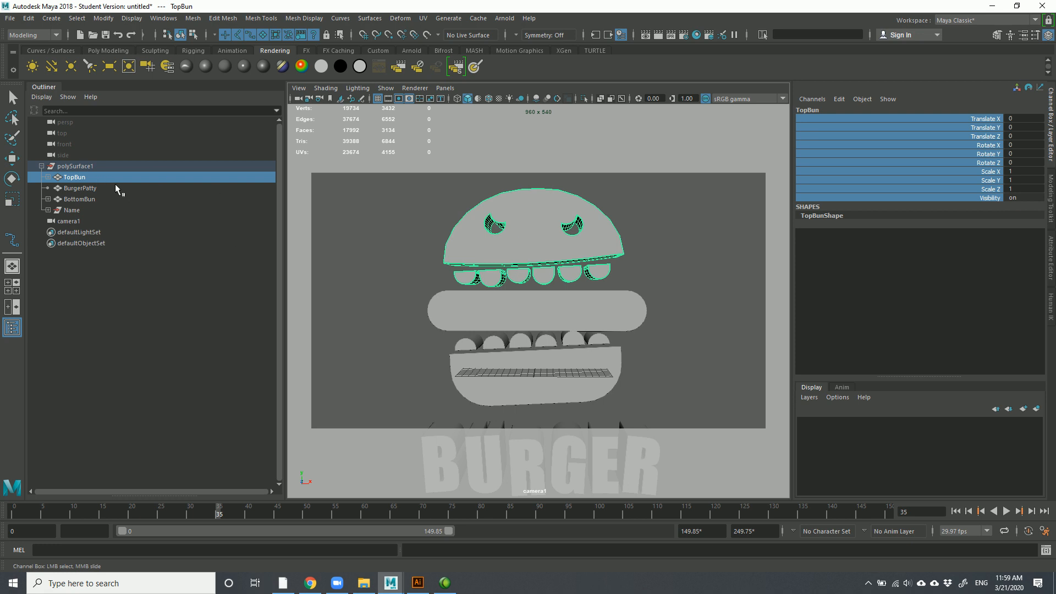
pyautogui.keyDown('shift'); pyautogui.click(563, 371); pyautogui.keyUp('shift')
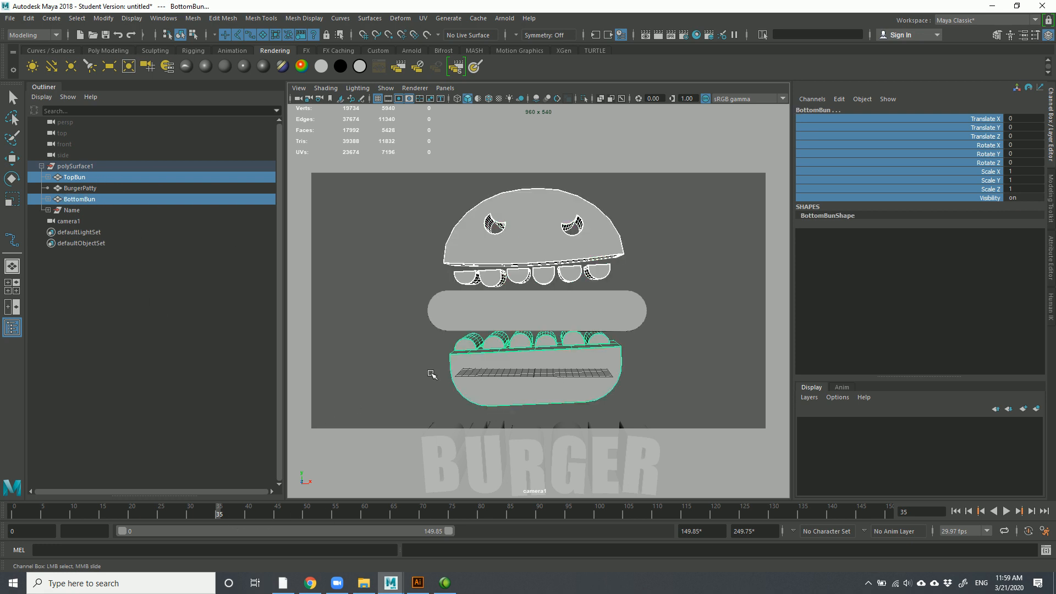
pyautogui.press('s')
pyautogui.moveTo(220, 520); pyautogui.dragTo(276, 525)
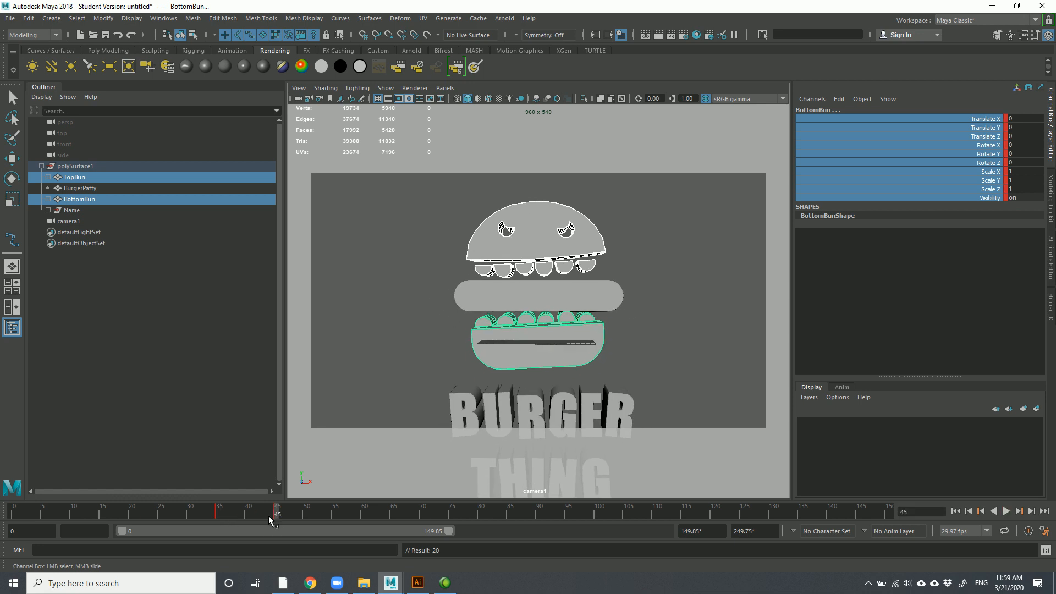
pyautogui.click(248, 513)
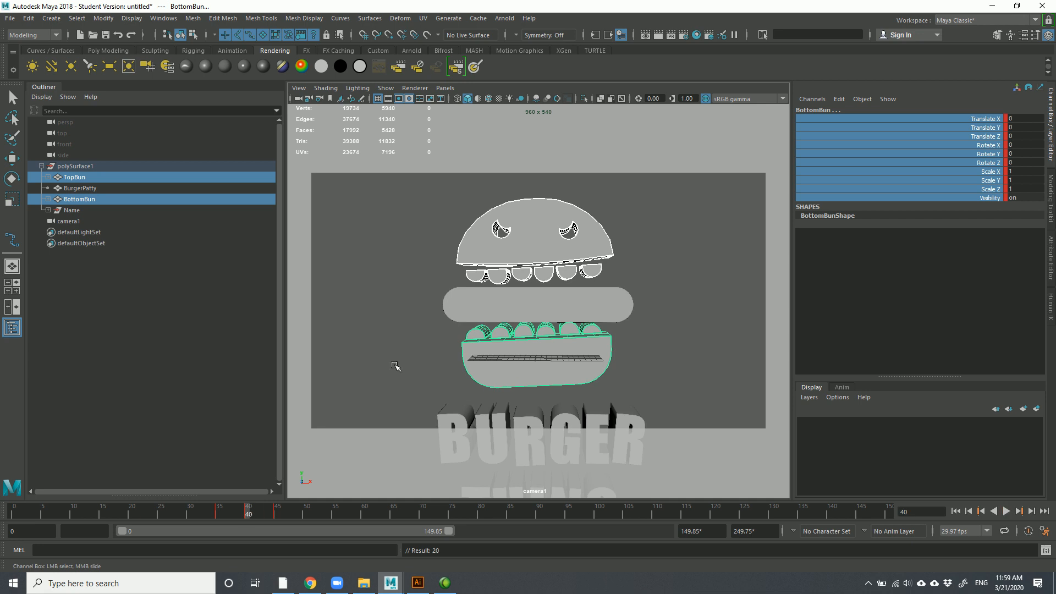
# Key the burger patty at frame 40 and preview the animation through frame 47
pyautogui.click(537, 242)
pyautogui.press('e')
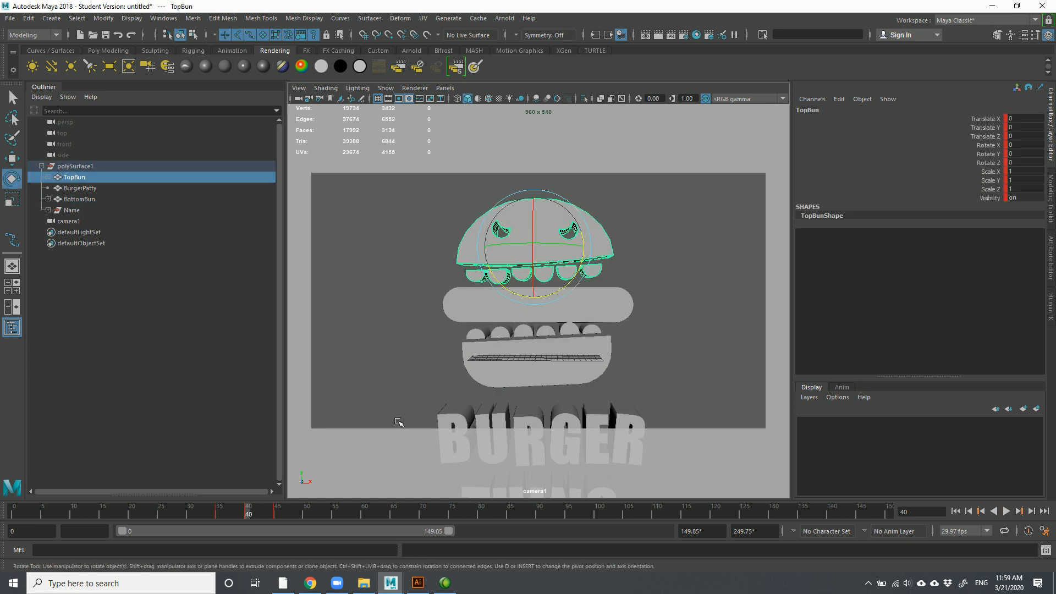
pyautogui.click(436, 297)
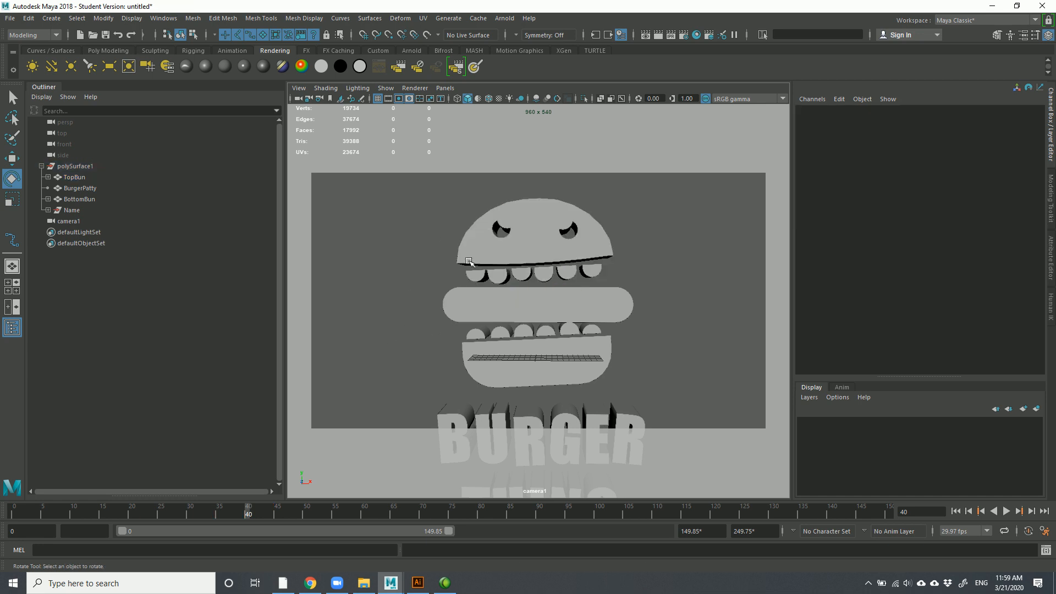
pyautogui.click(494, 232)
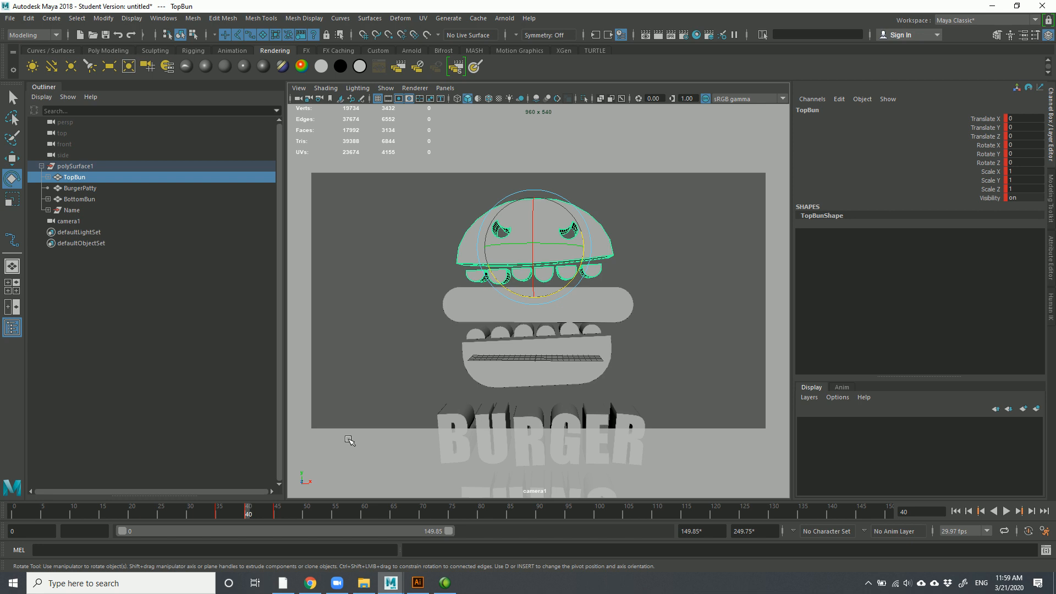
pyautogui.click(608, 300)
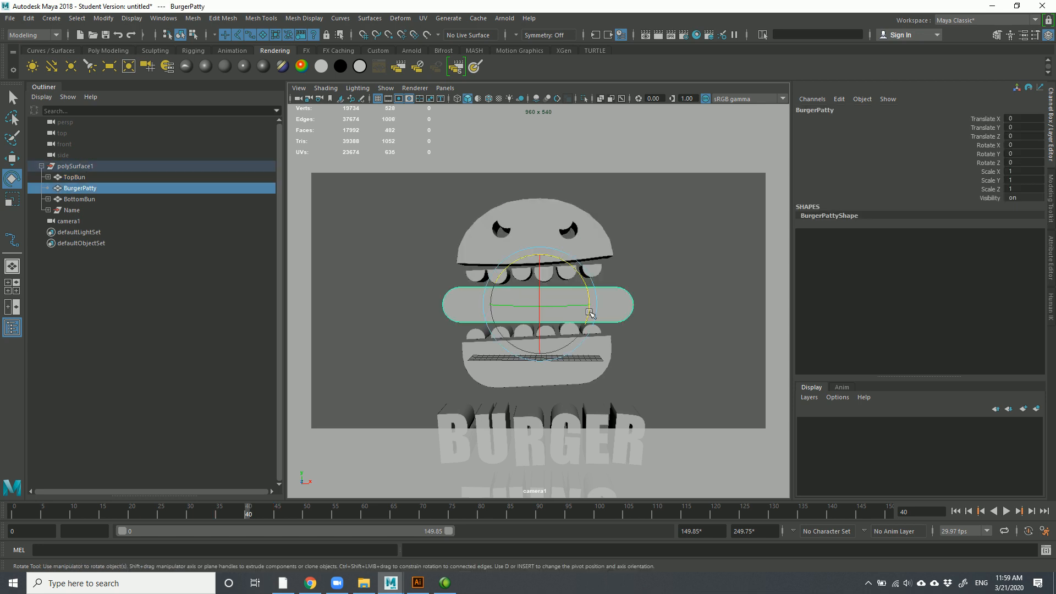
pyautogui.press('s')
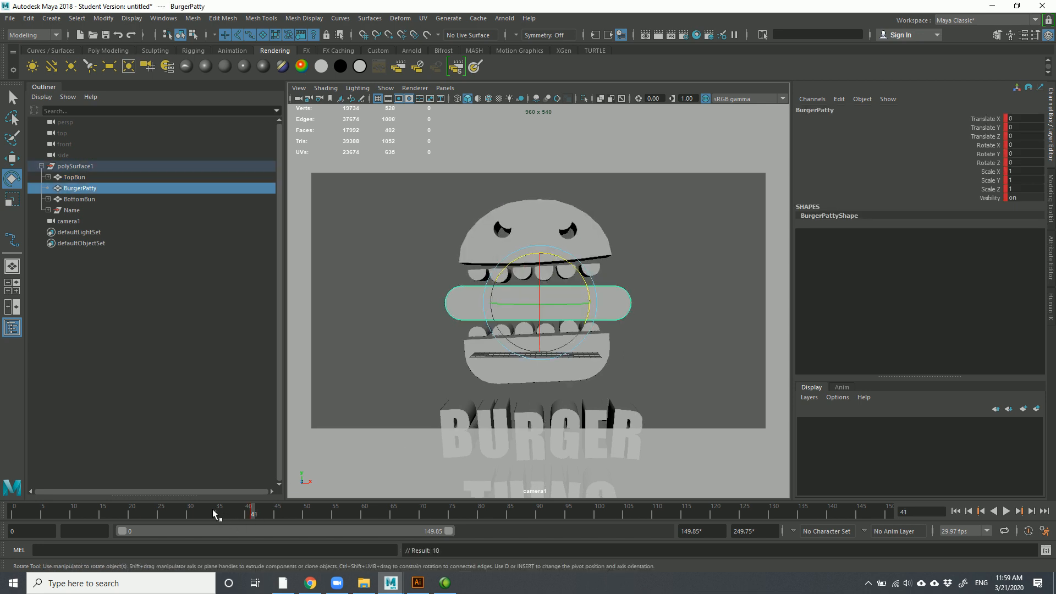
pyautogui.click(213, 511)
pyautogui.moveTo(224, 519); pyautogui.dragTo(289, 514)
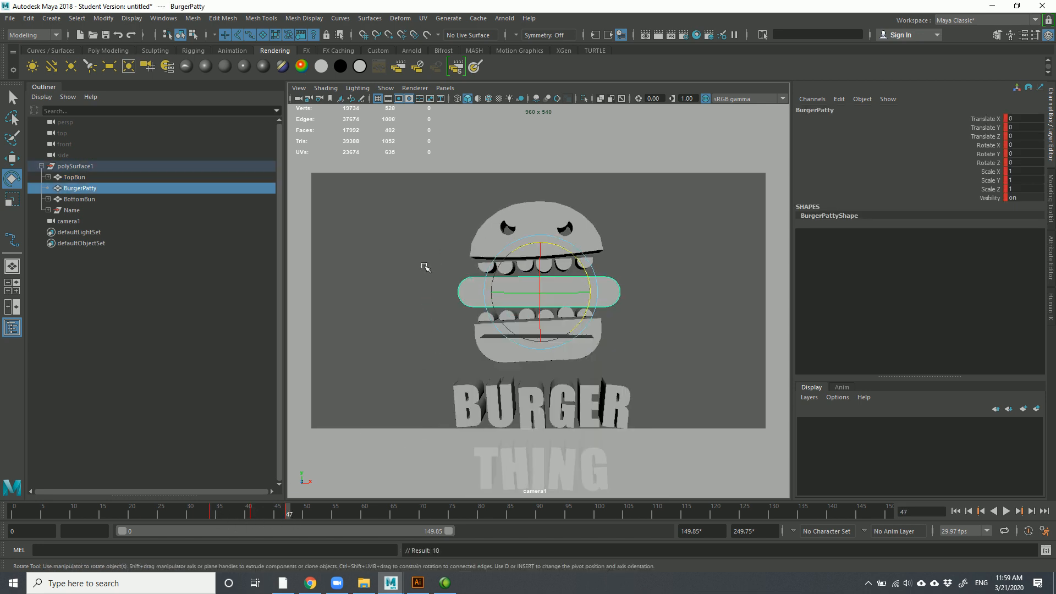
# Raise the top bun upward at frame 40 and preview the motion
pyautogui.click(552, 209)
pyautogui.click(223, 514)
pyautogui.moveTo(222, 514); pyautogui.dragTo(246, 517)
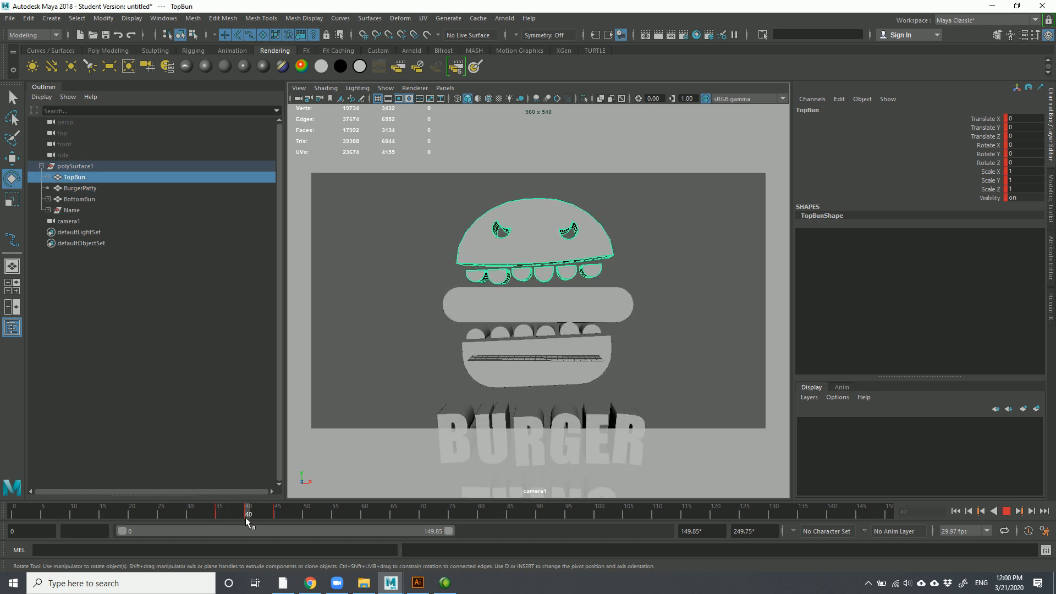
pyautogui.press('w')
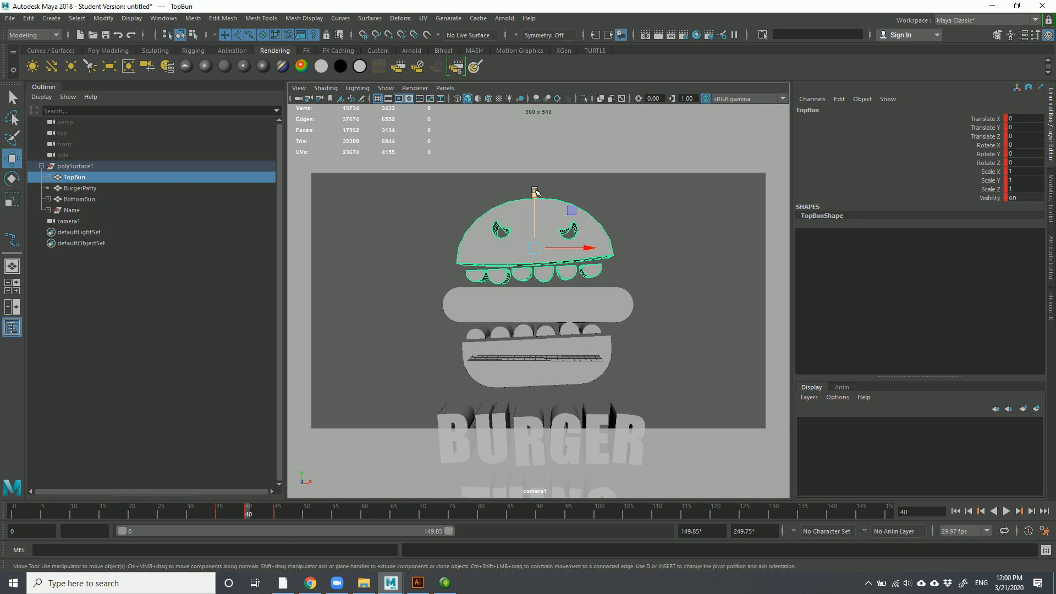
pyautogui.moveTo(536, 192); pyautogui.dragTo(537, 175)
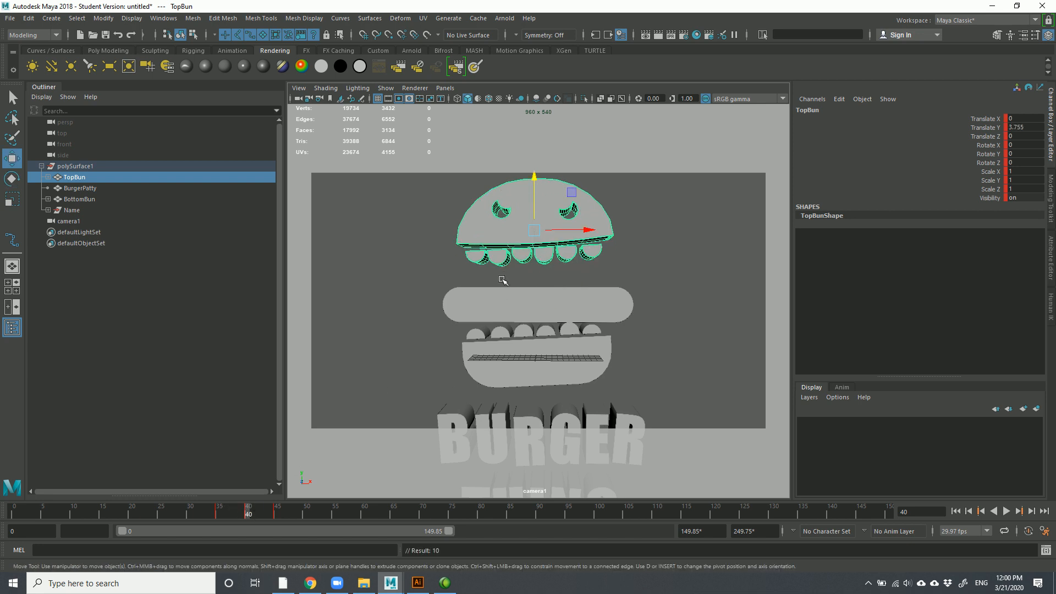
pyautogui.moveTo(242, 514)
pyautogui.mouseDown()
pyautogui.moveTo(223, 511)
pyautogui.moveTo(248, 510)
pyautogui.mouseUp()
# Try spinning the burger patty, undo it, and play the animation with the patty selected
pyautogui.click(585, 307)
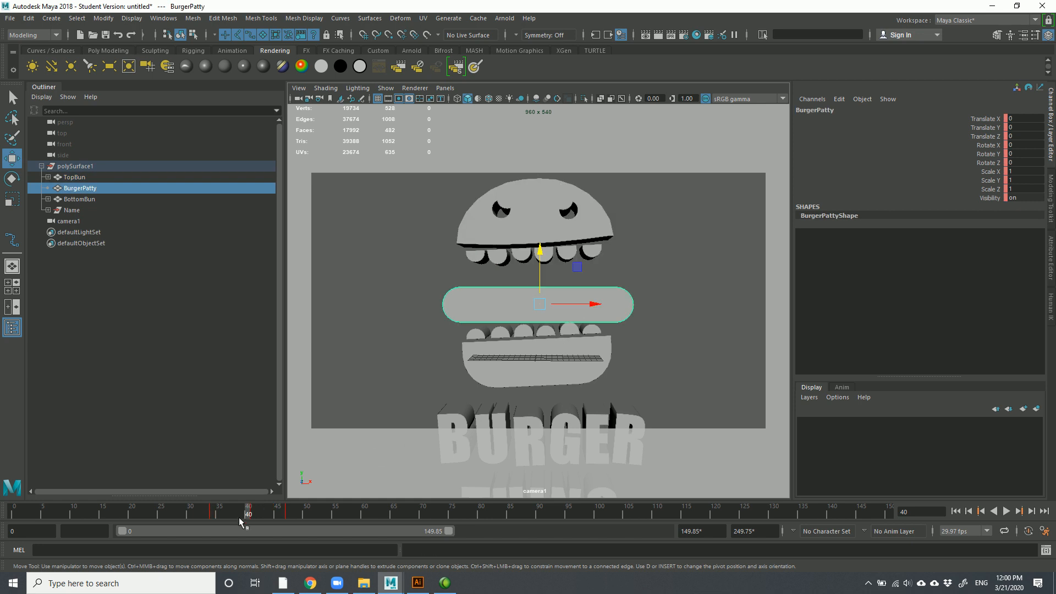
pyautogui.press('e')
pyautogui.moveTo(550, 303); pyautogui.dragTo(608, 299)
pyautogui.hotkey('ctrl', 'z')
pyautogui.click(254, 515)
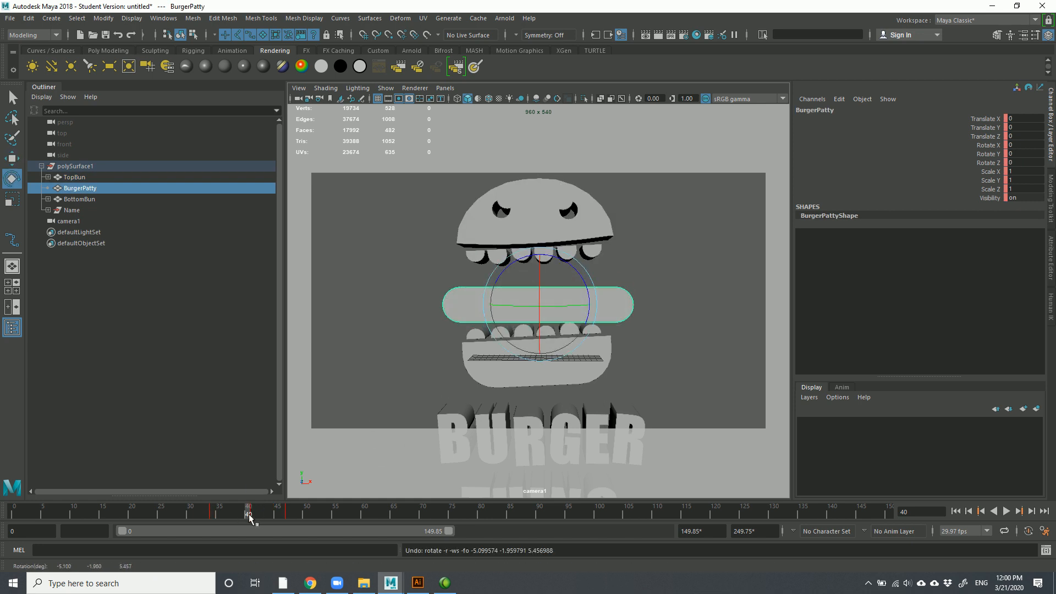
pyautogui.click(650, 308)
pyautogui.click(564, 292)
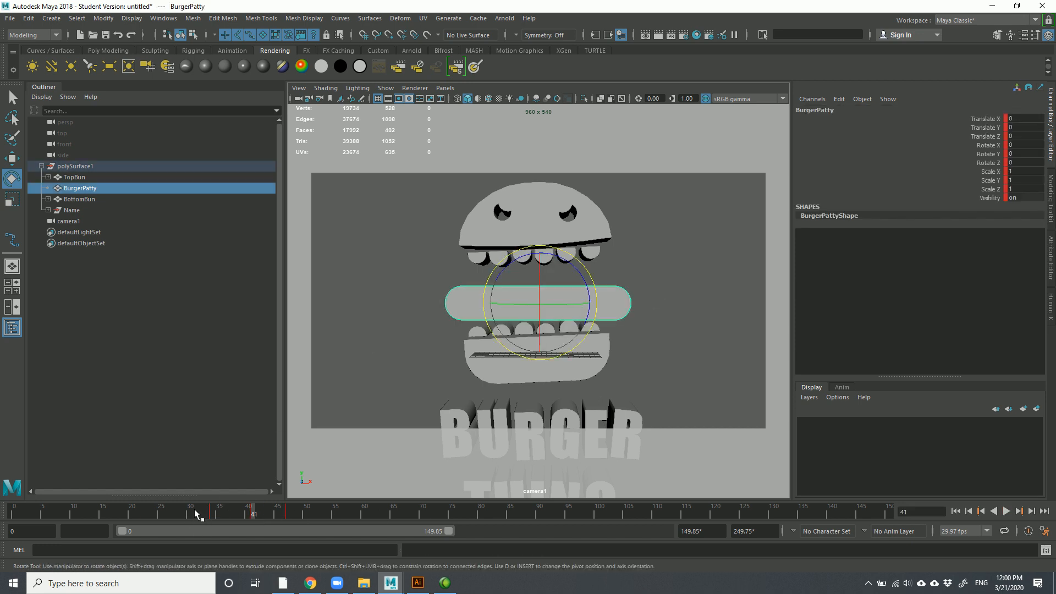
pyautogui.hotkey('alt', 'v')
# Delete the patty's keys between frames 27 and 55, then select the top bun, patty and bottom bun
pyautogui.keyDown('shift'); pyautogui.moveTo(189, 515); pyautogui.dragTo(319, 514); pyautogui.keyUp('shift')
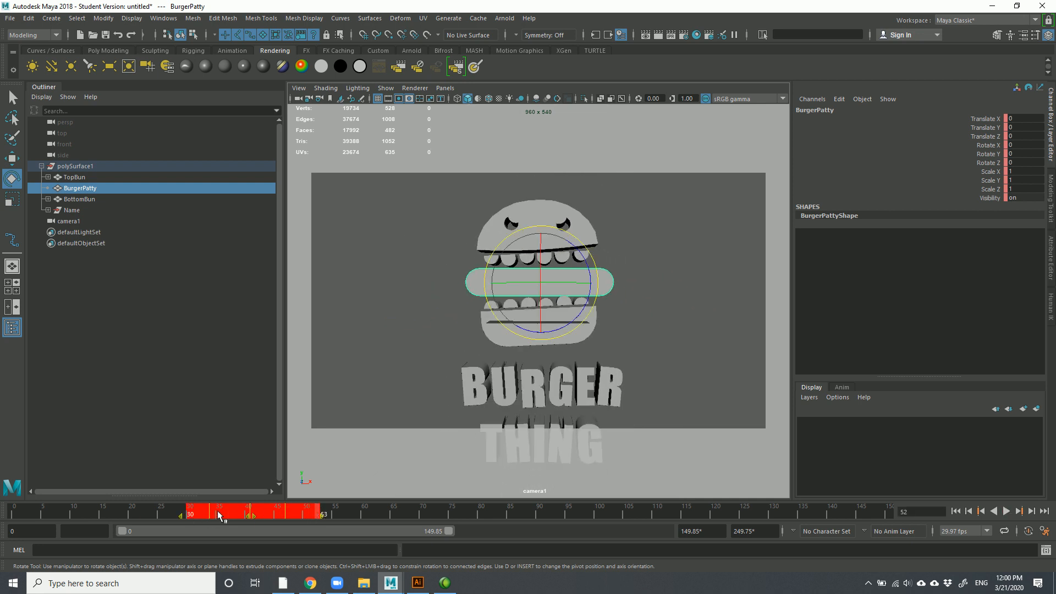
pyautogui.click(150, 513)
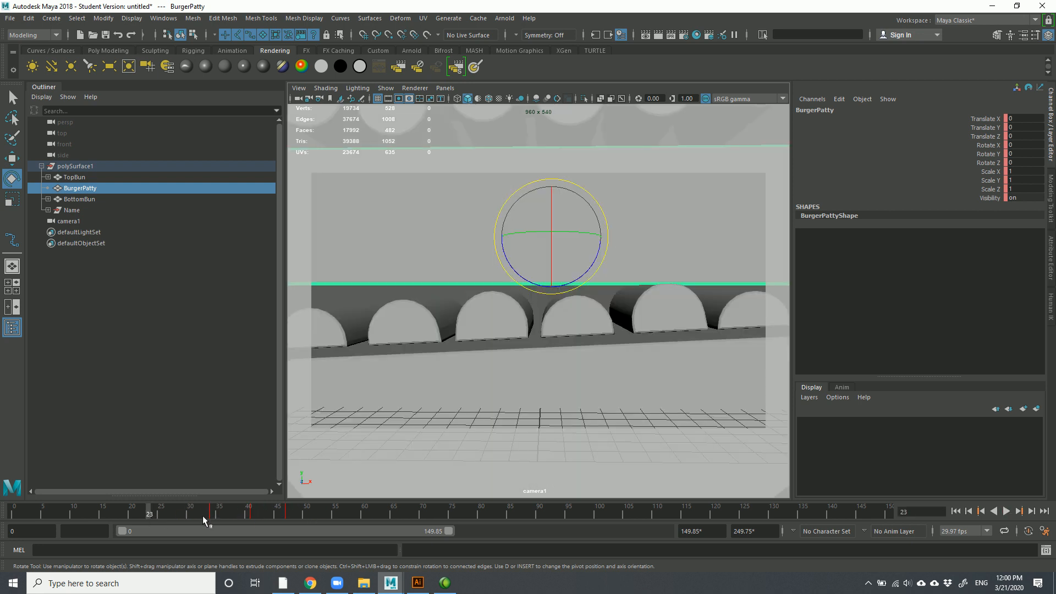
pyautogui.keyDown('shift'); pyautogui.moveTo(329, 516); pyautogui.dragTo(171, 513); pyautogui.keyUp('shift')
pyautogui.rightClick(226, 509)
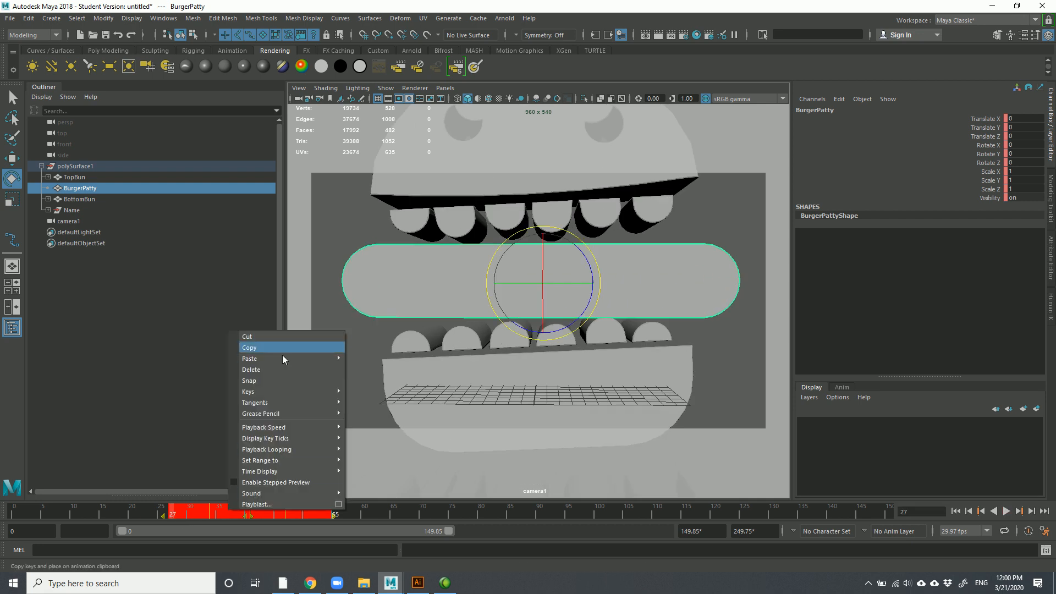
pyautogui.click(279, 369)
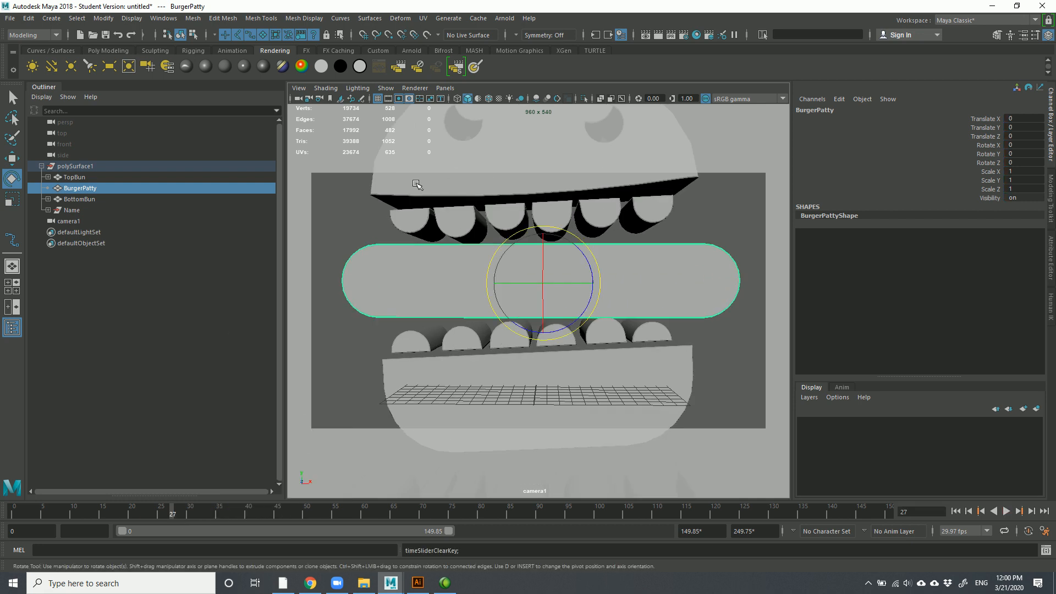
pyautogui.click(417, 189)
pyautogui.keyDown('shift'); pyautogui.click(401, 269); pyautogui.keyUp('shift')
pyautogui.keyDown('shift'); pyautogui.click(431, 366); pyautogui.keyUp('shift')
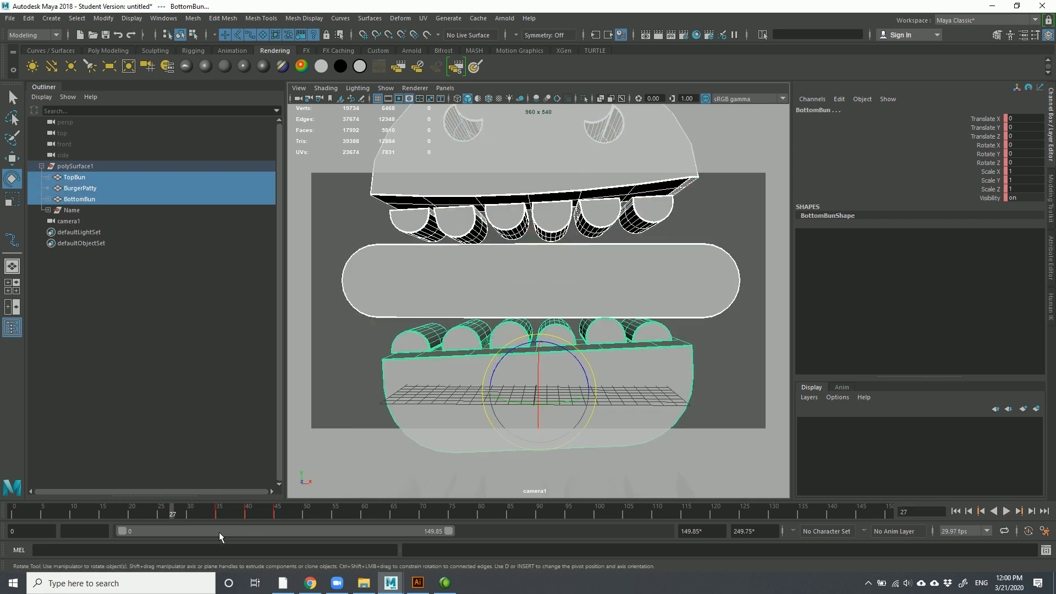
# Select only the burger patty and delete its key at frame 40
pyautogui.moveTo(225, 511); pyautogui.dragTo(249, 514)
pyautogui.click(461, 310)
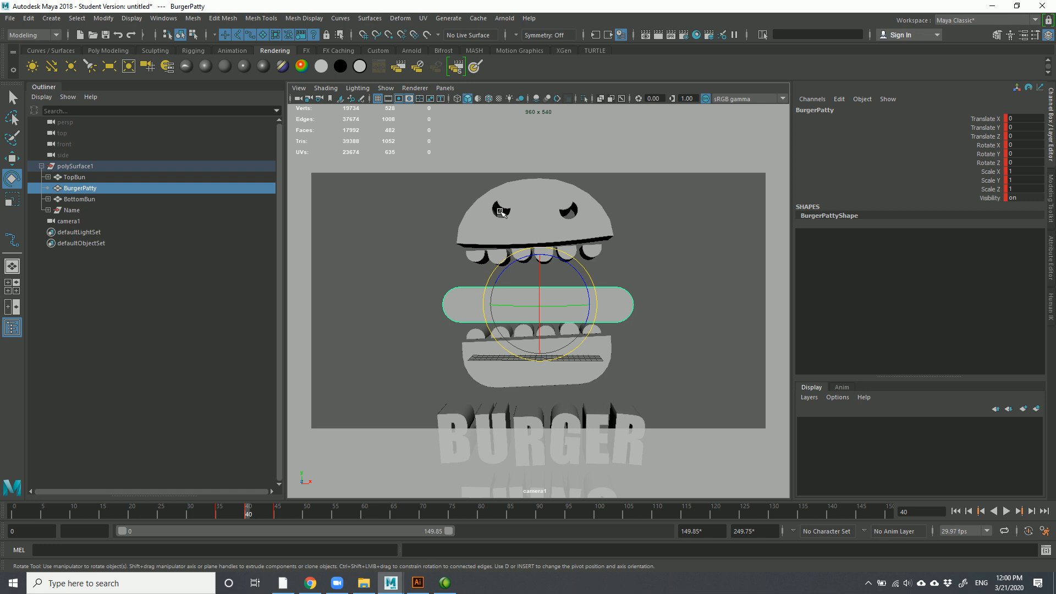
pyautogui.moveTo(248, 514)
pyautogui.mouseDown()
pyautogui.moveTo(199, 507)
pyautogui.moveTo(247, 514)
pyautogui.mouseUp()
pyautogui.rightClick(248, 514)
pyautogui.click(280, 383)
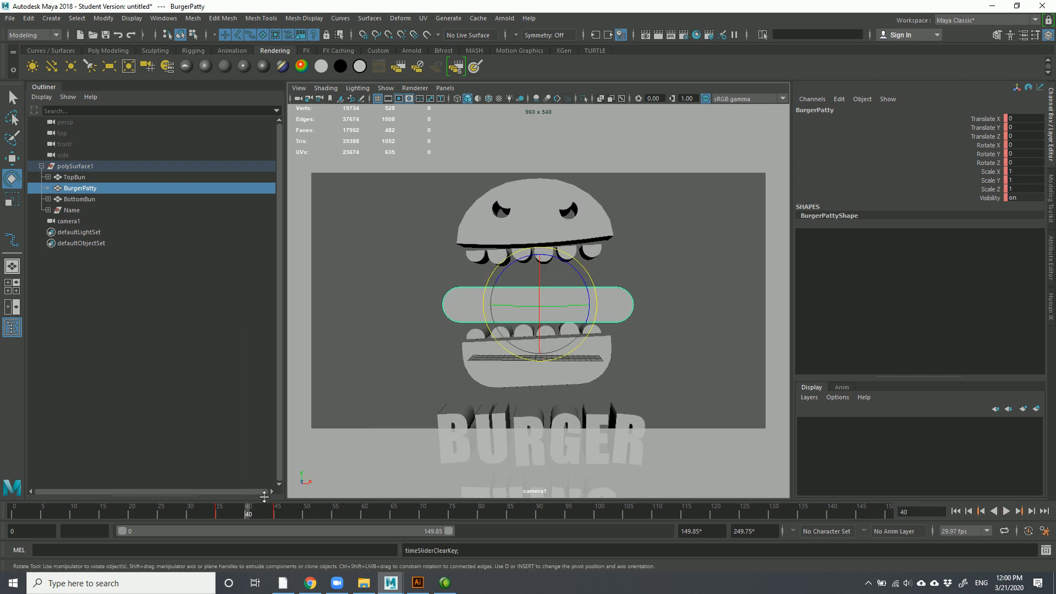
# At frame 45, spin the patty and set its Rotate Y to 180
pyautogui.click(277, 513)
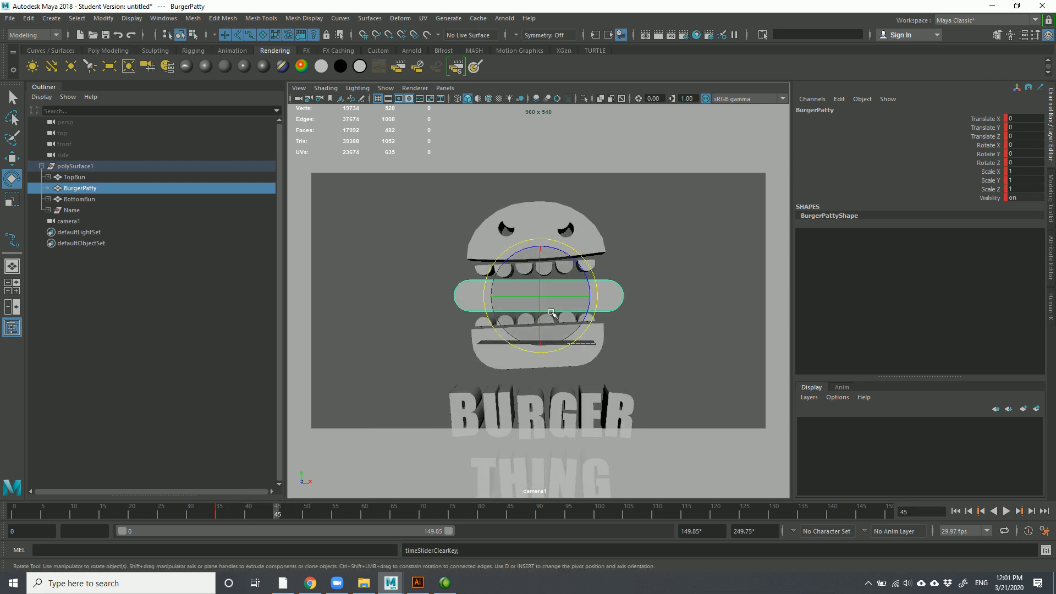
pyautogui.moveTo(564, 298); pyautogui.dragTo(605, 294)
pyautogui.doubleClick(1023, 154)
pyautogui.write('180')
pyautogui.press('Return')
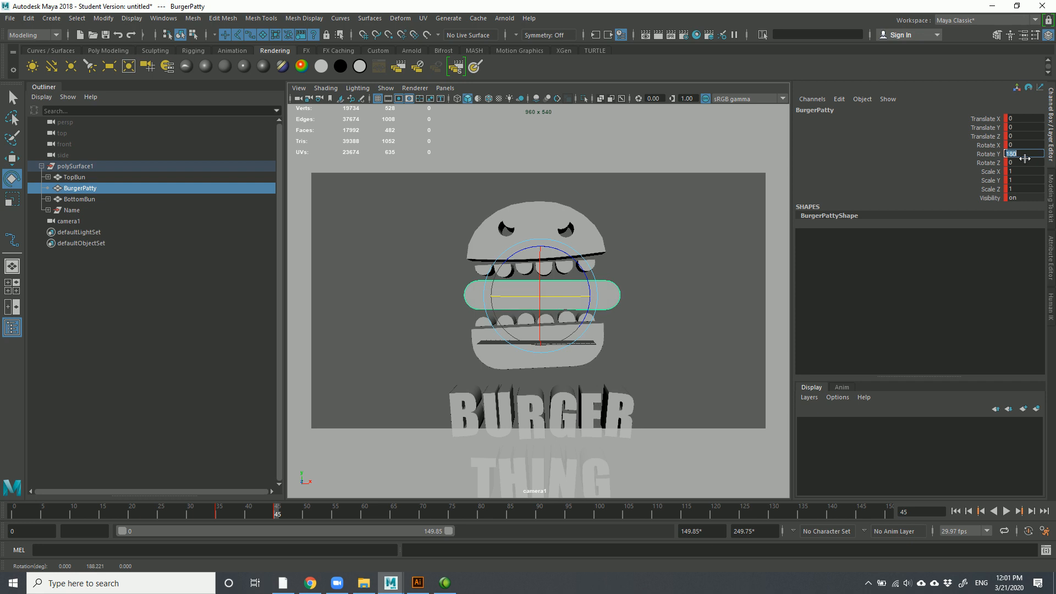
pyautogui.click(988, 154)
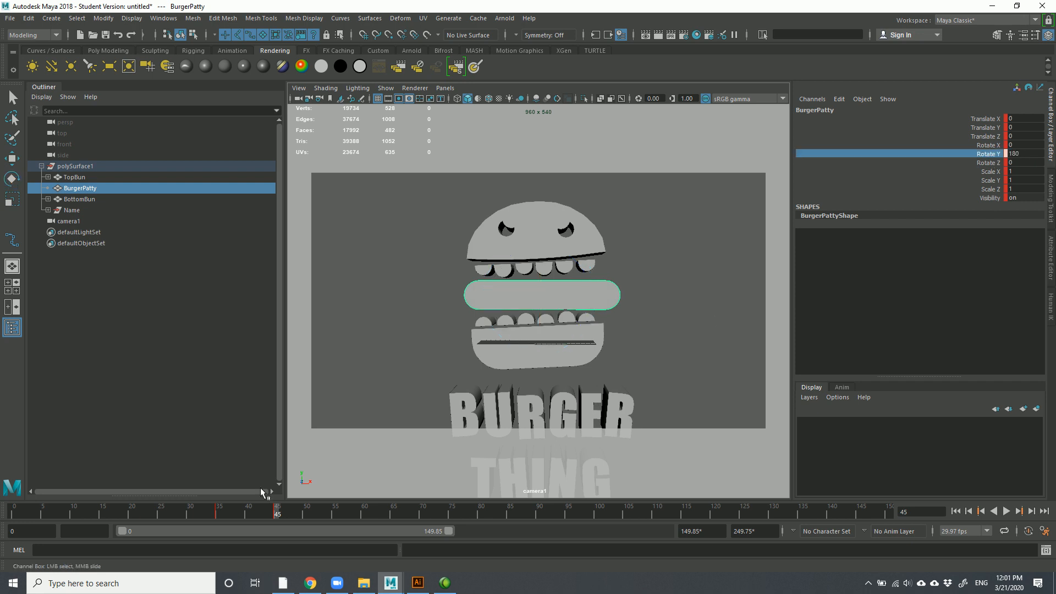
# After a further rotation, re-enter Rotate Y 180 and check the channel's keying options
pyautogui.press('e')
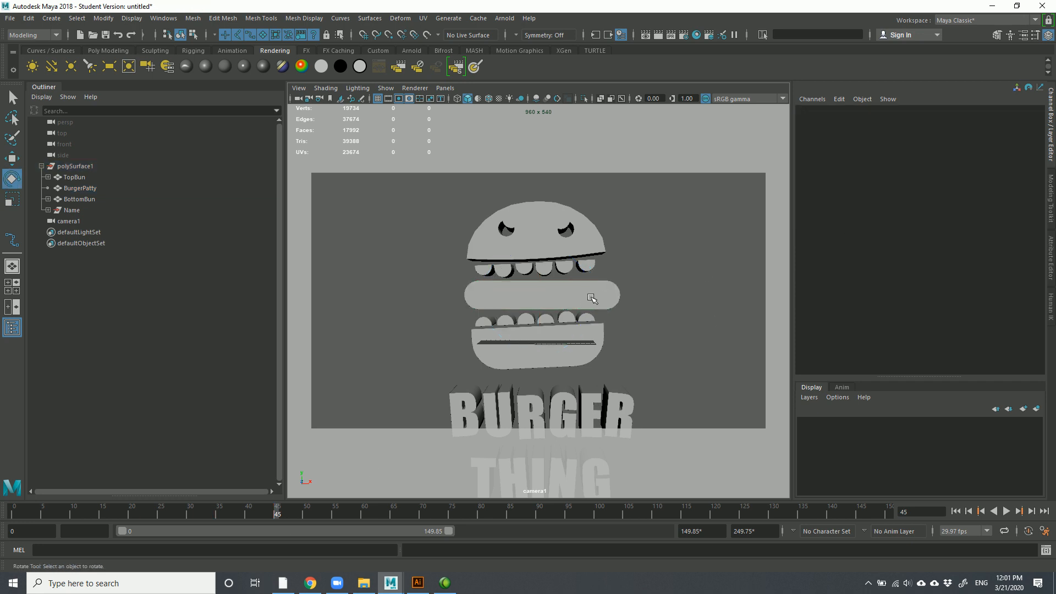
pyautogui.moveTo(573, 292)
pyautogui.mouseDown()
pyautogui.moveTo(583, 287)
pyautogui.moveTo(462, 292)
pyautogui.moveTo(606, 281)
pyautogui.moveTo(570, 294)
pyautogui.moveTo(584, 314)
pyautogui.moveTo(533, 298)
pyautogui.moveTo(575, 297)
pyautogui.mouseUp()
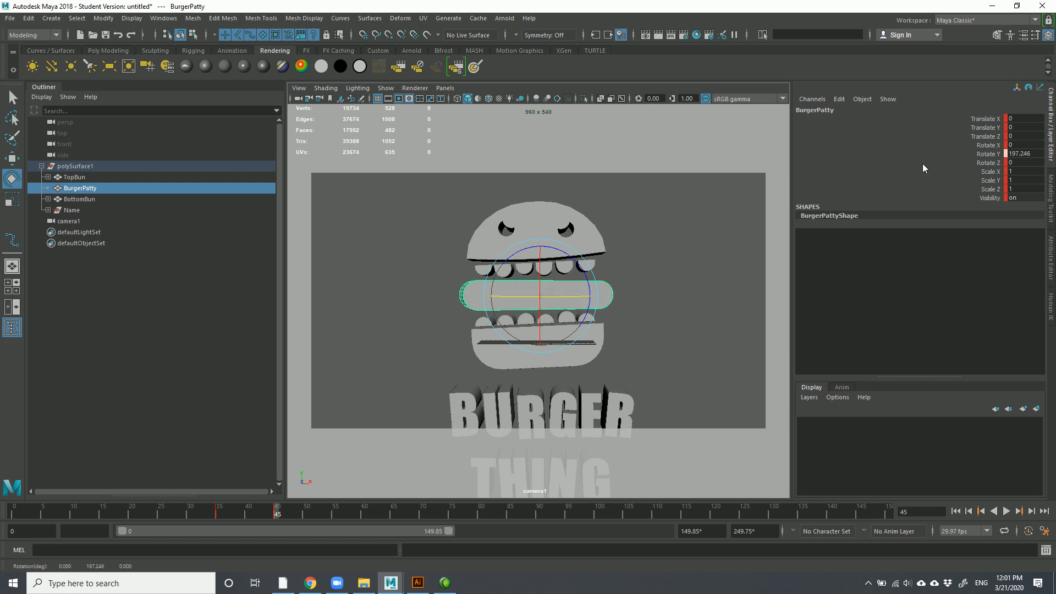
pyautogui.doubleClick(1027, 153)
pyautogui.write('180')
pyautogui.press('Return')
pyautogui.click(984, 155)
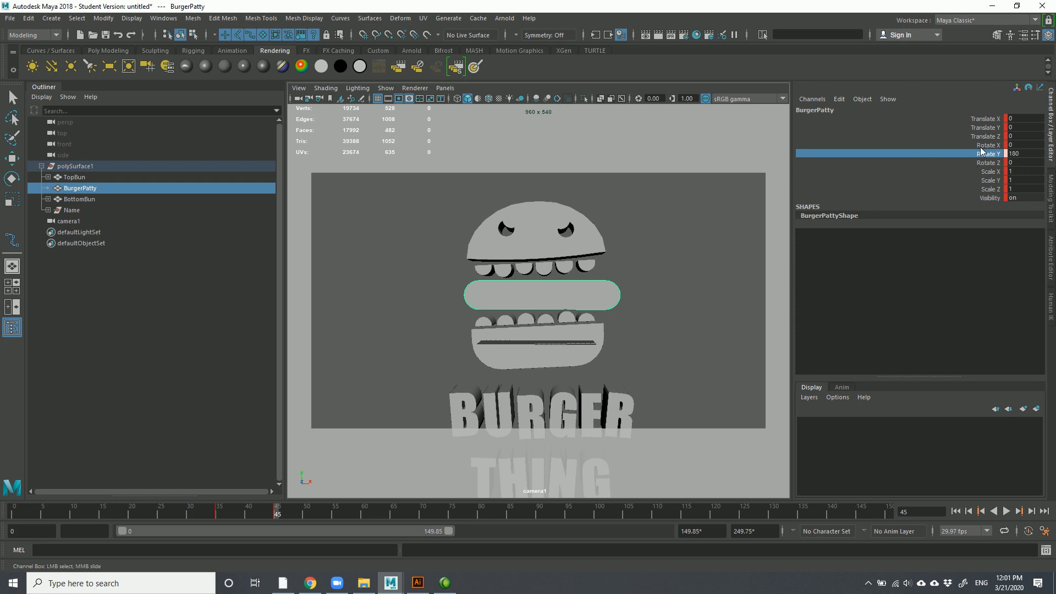
pyautogui.rightClick(977, 157)
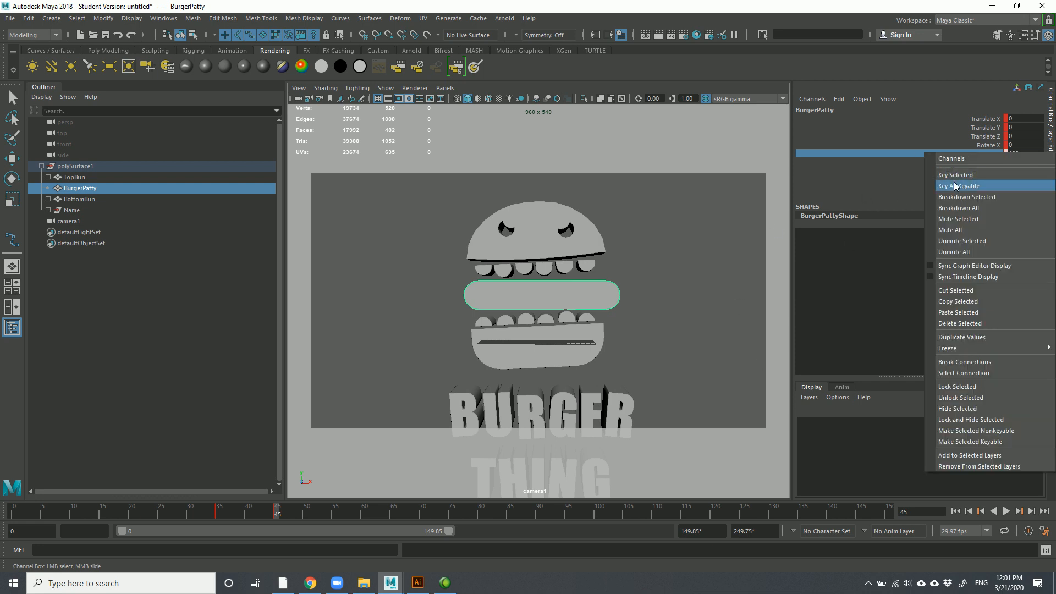
pyautogui.click(870, 169)
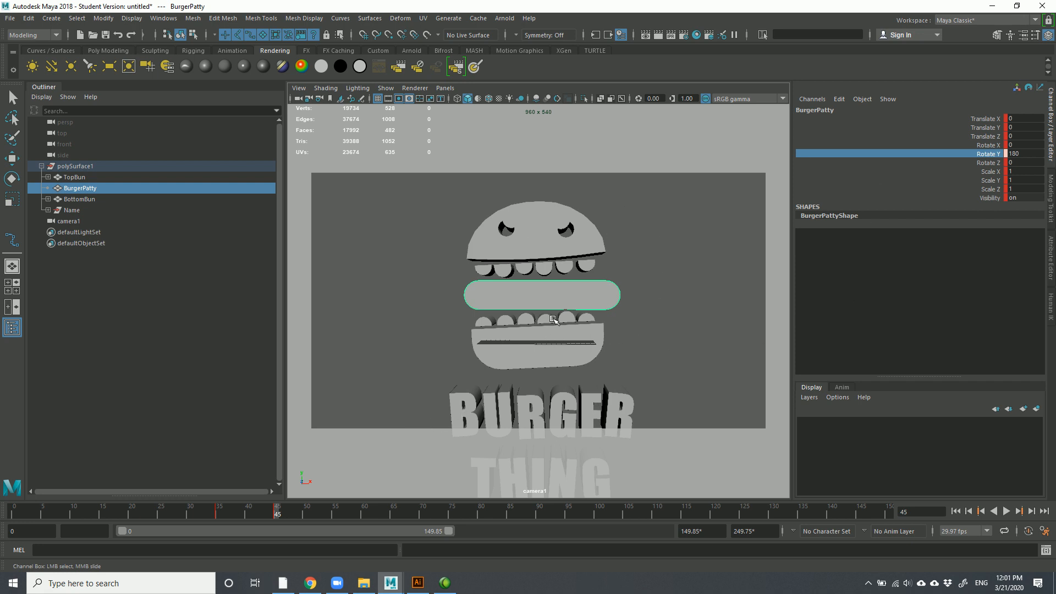
# Key the patty's 180° spin at frame 45, then tilt, key and shift the top bun left
pyautogui.press('s')
pyautogui.moveTo(275, 521); pyautogui.dragTo(249, 512)
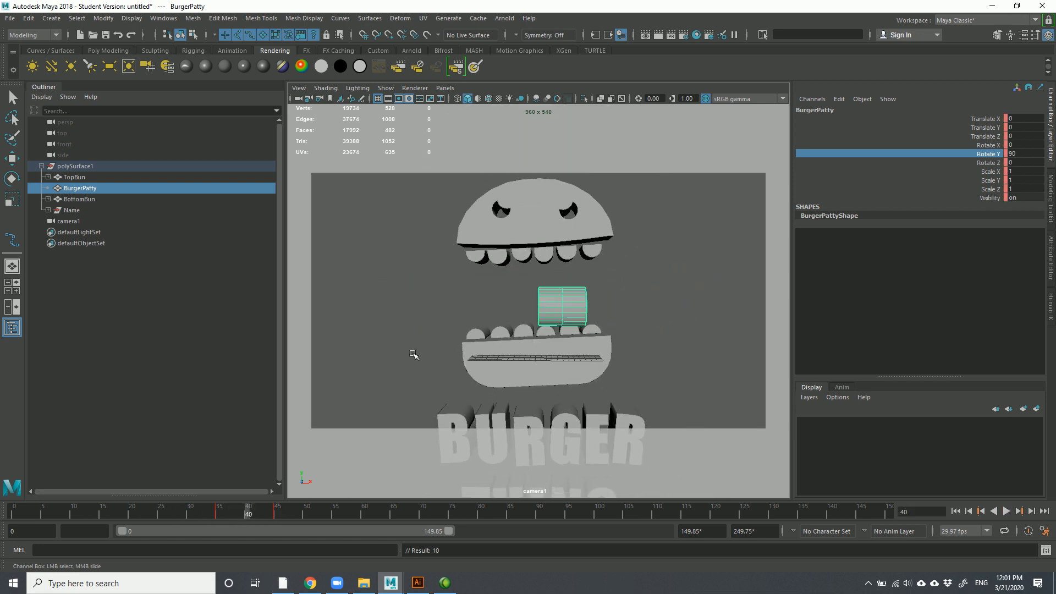
pyautogui.click(522, 249)
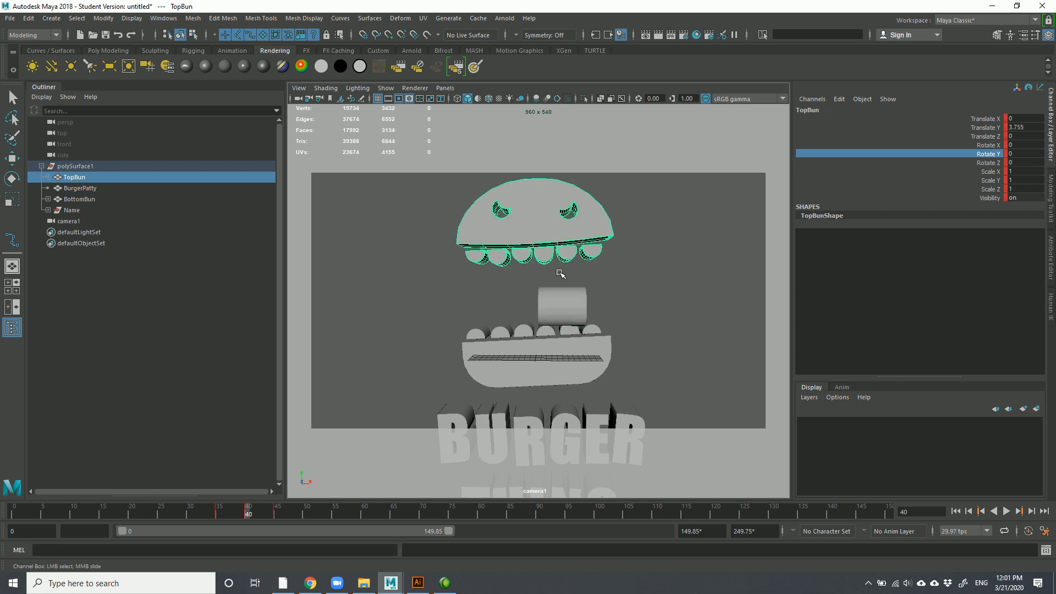
pyautogui.press('e')
pyautogui.moveTo(489, 248); pyautogui.dragTo(489, 248)
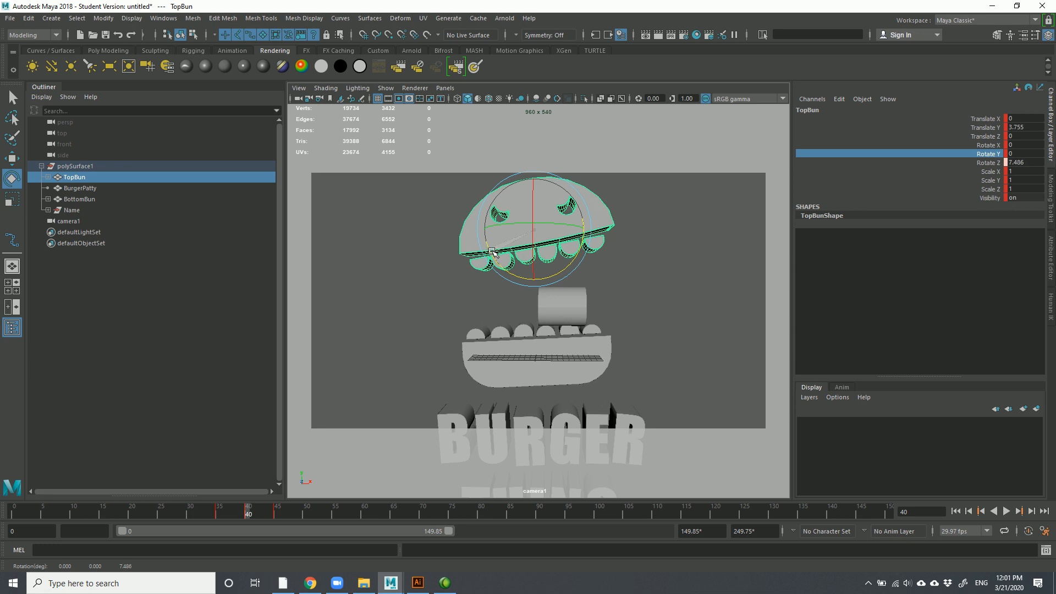
pyautogui.press('s')
pyautogui.moveTo(247, 513); pyautogui.dragTo(208, 516)
pyautogui.click(248, 510)
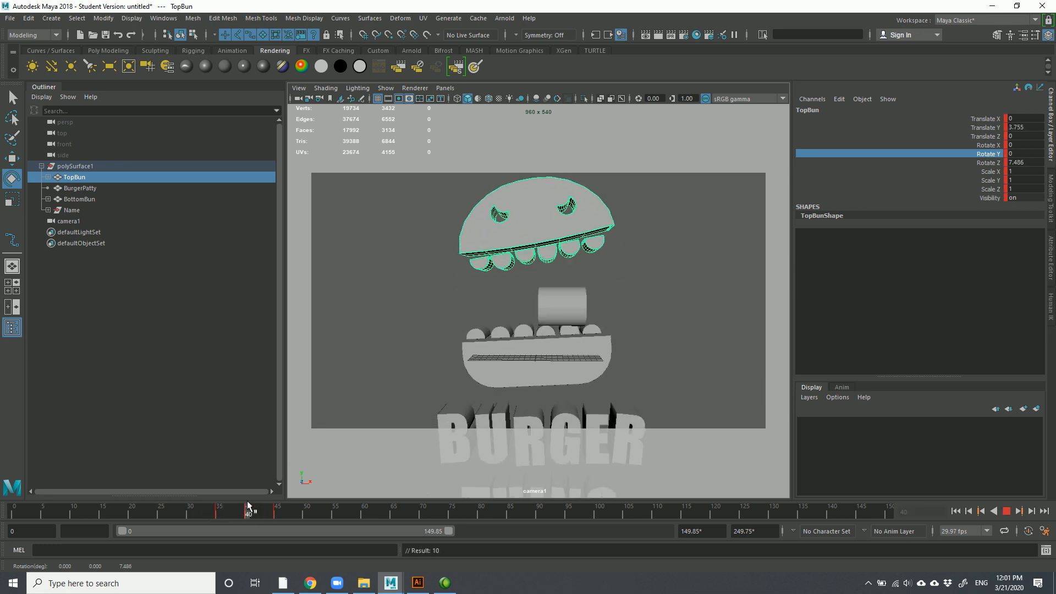
pyautogui.press('w')
pyautogui.moveTo(550, 242); pyautogui.dragTo(526, 231)
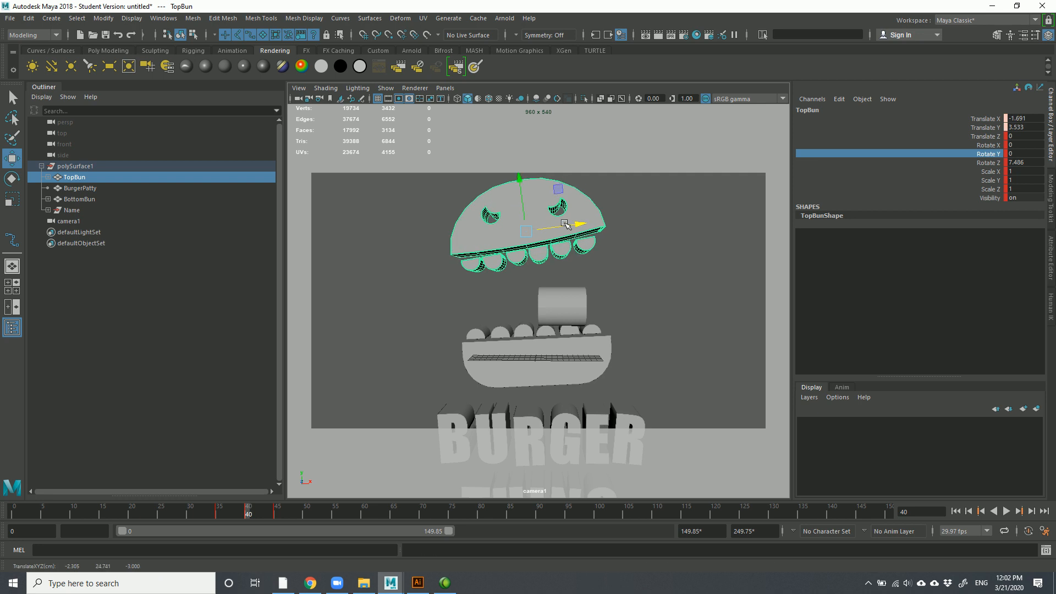
pyautogui.moveTo(242, 511); pyautogui.dragTo(276, 506)
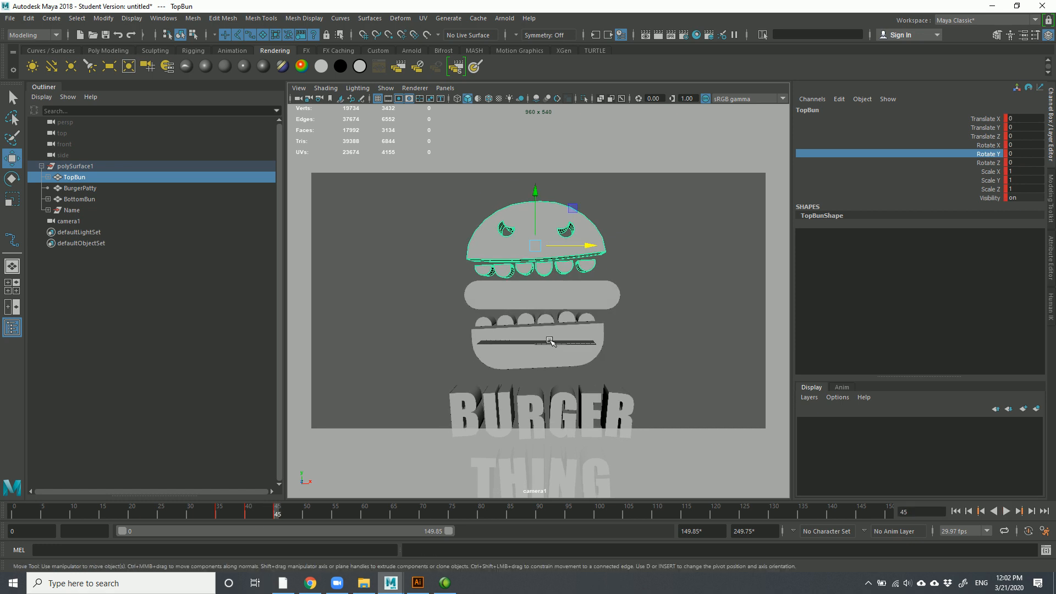
# Lower and slightly tilt the bottom bun at frame 40, key it and play back
pyautogui.click(550, 340)
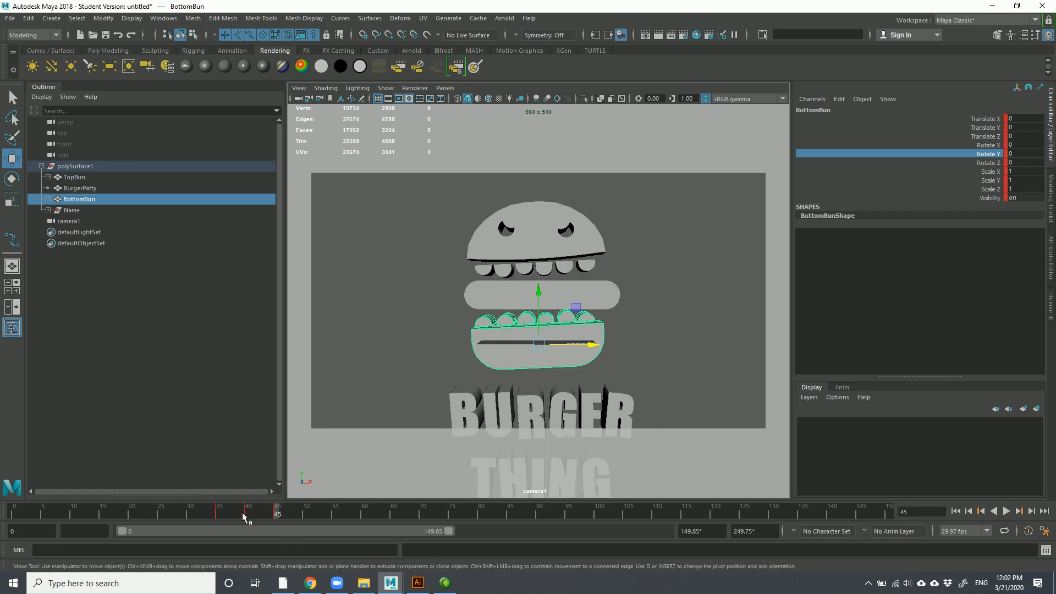
pyautogui.click(219, 512)
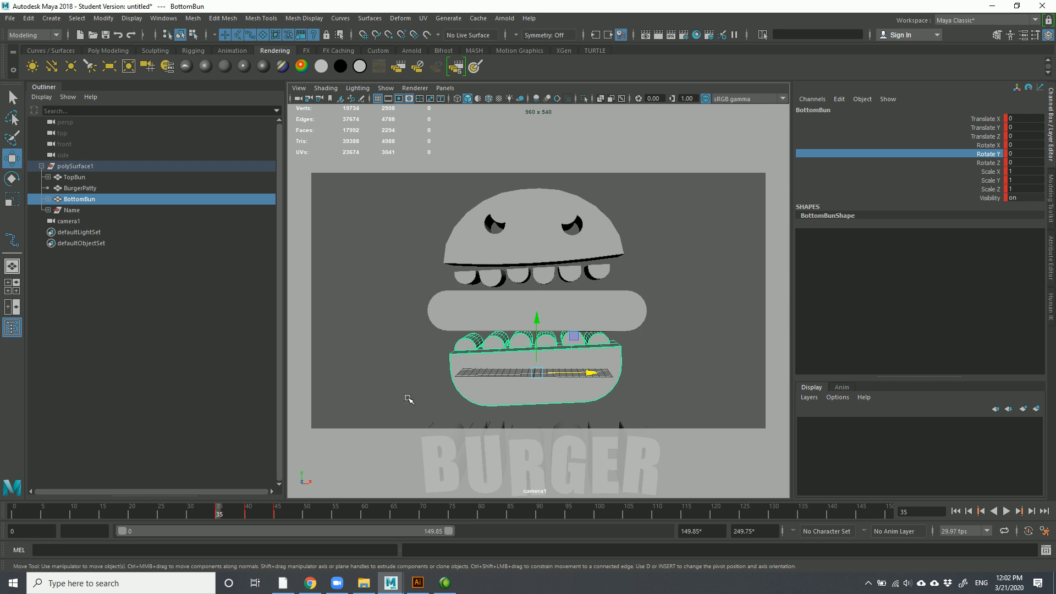
pyautogui.click(428, 425)
pyautogui.click(473, 385)
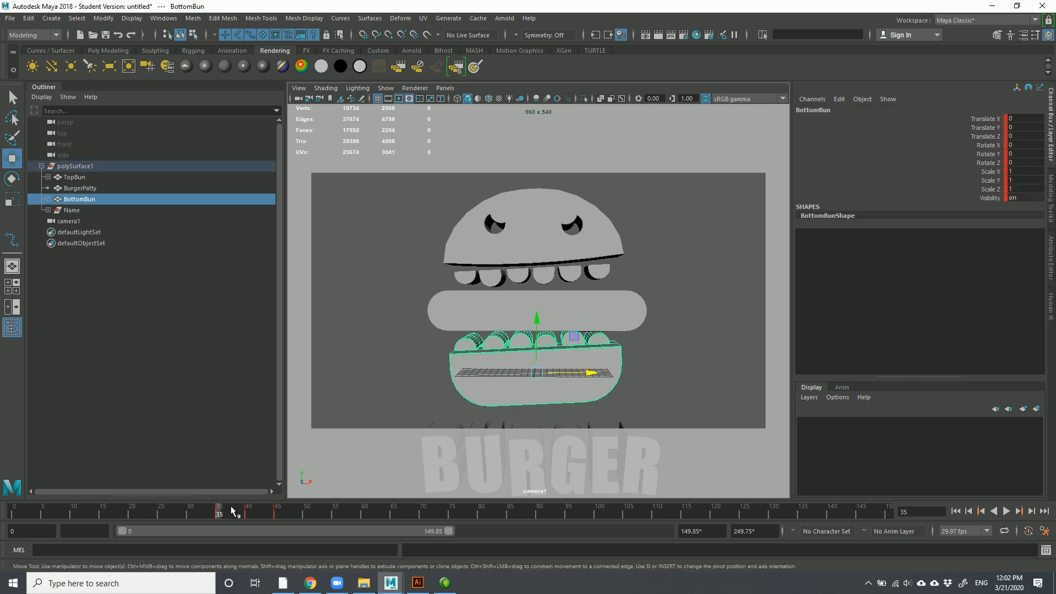
pyautogui.click(249, 508)
pyautogui.moveTo(537, 311); pyautogui.dragTo(557, 324)
pyautogui.press('e')
pyautogui.press('s')
pyautogui.hotkey('alt', 'v')
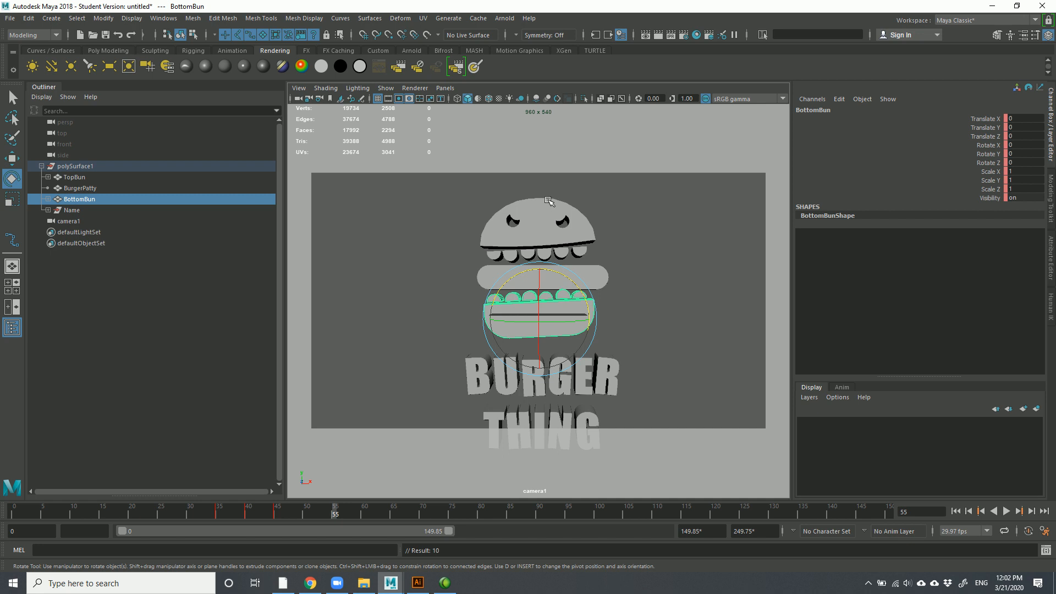
# With both buns selected, copy their keys from frames 35–46 on the time slider
pyautogui.keyDown('shift'); pyautogui.click(542, 216); pyautogui.keyUp('shift')
pyautogui.moveTo(338, 513)
pyautogui.mouseDown()
pyautogui.moveTo(210, 517)
pyautogui.moveTo(319, 514)
pyautogui.mouseUp()
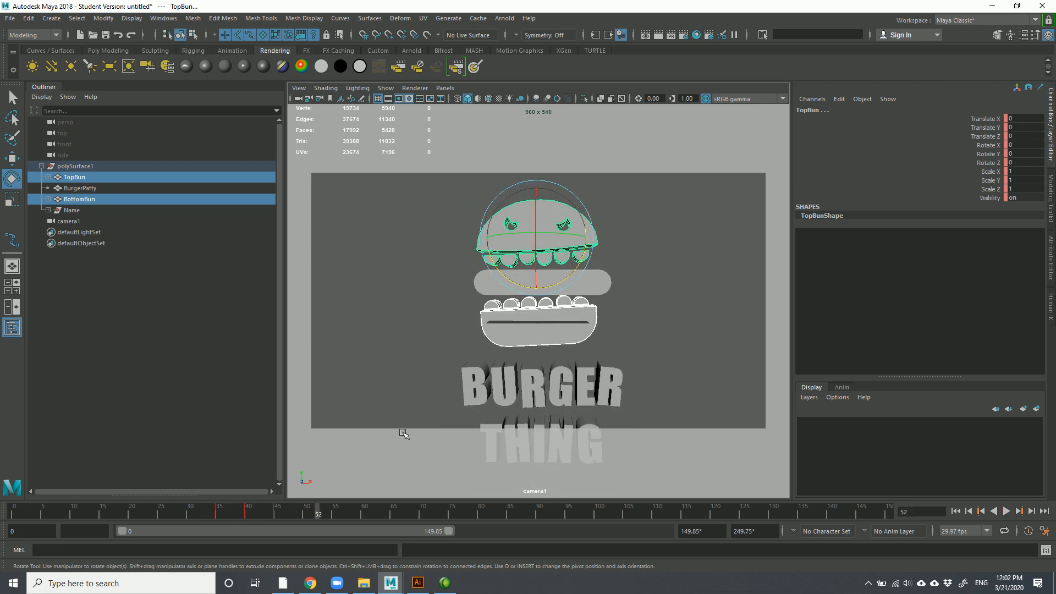
pyautogui.click(214, 516)
pyautogui.moveTo(214, 515); pyautogui.dragTo(216, 520)
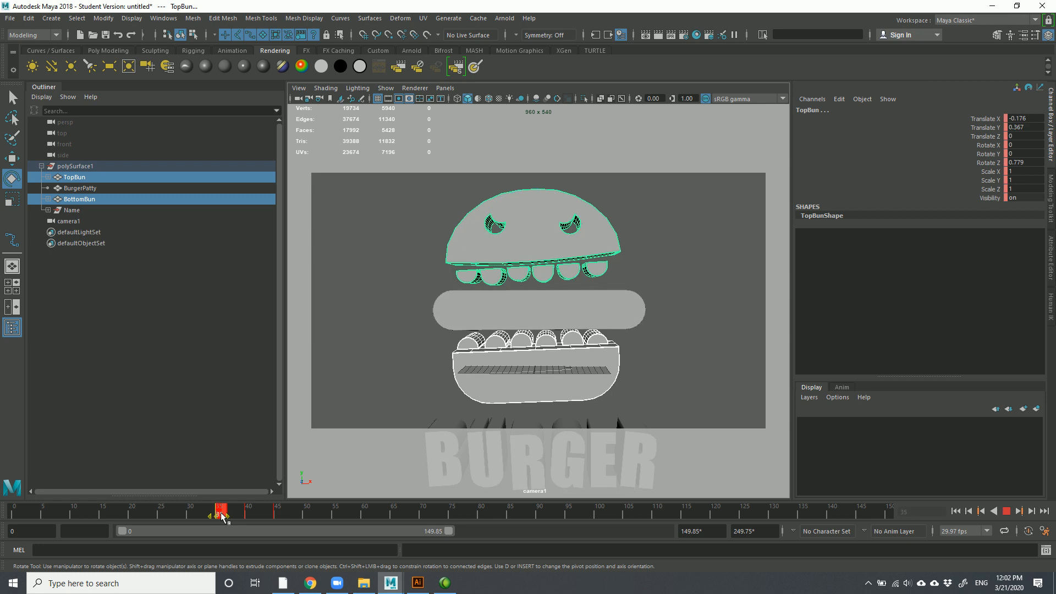
pyautogui.keyDown('shift'); pyautogui.moveTo(221, 517); pyautogui.dragTo(279, 521); pyautogui.keyUp('shift')
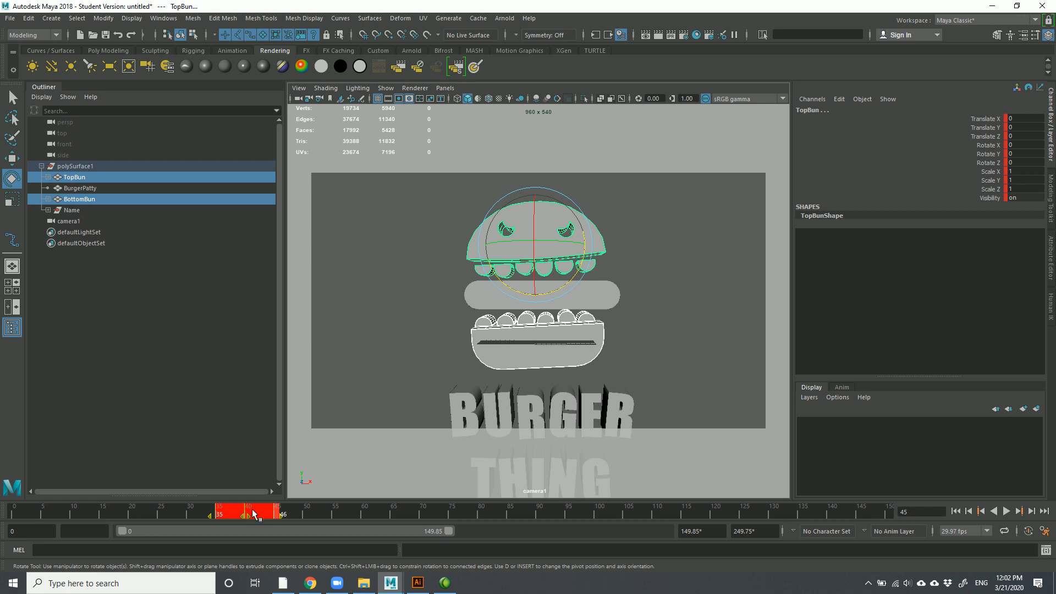
pyautogui.rightClick(254, 514)
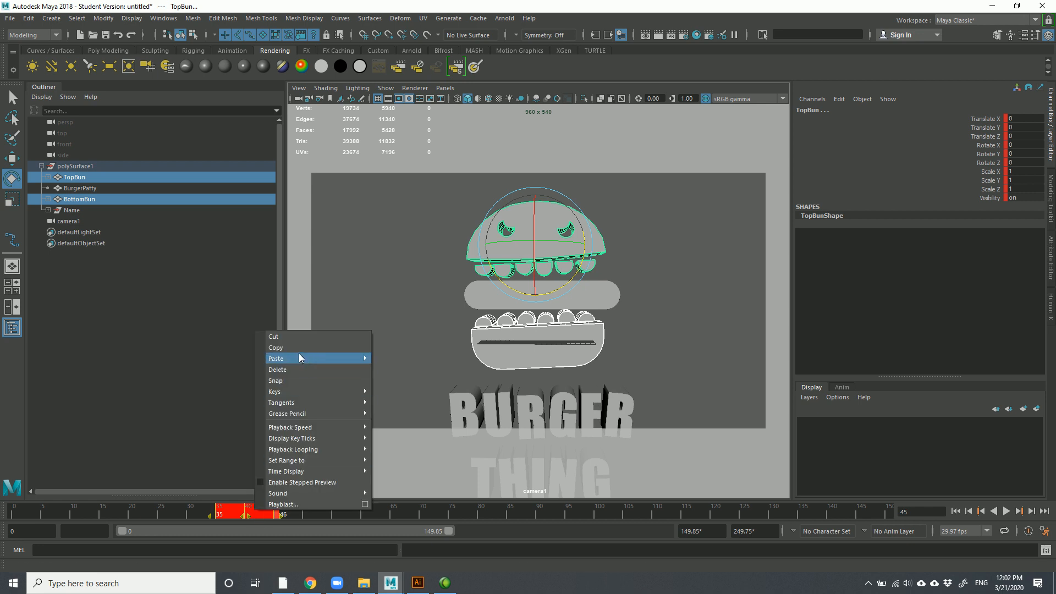
pyautogui.click(330, 347)
# Paste the copied bun keys at frame 45 and play back the animation
pyautogui.click(220, 514)
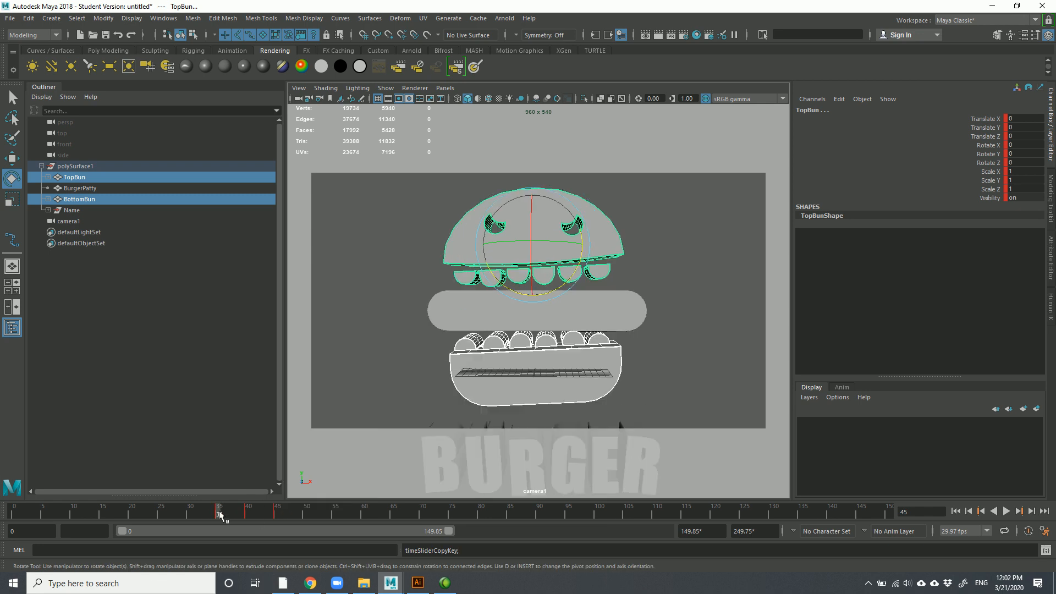
pyautogui.click(277, 513)
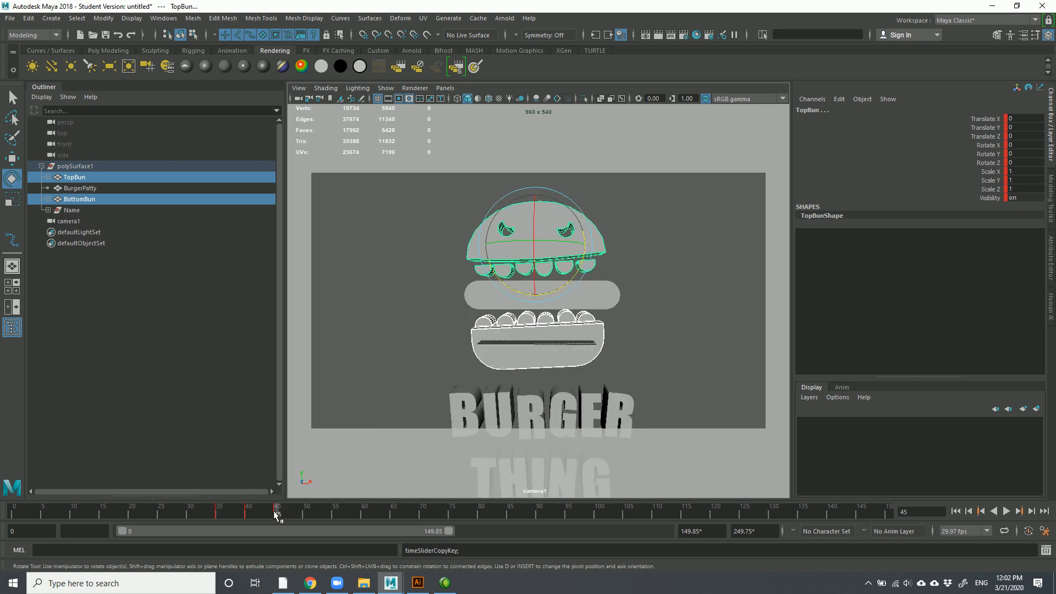
pyautogui.rightClick(277, 514)
pyautogui.moveTo(329, 356)
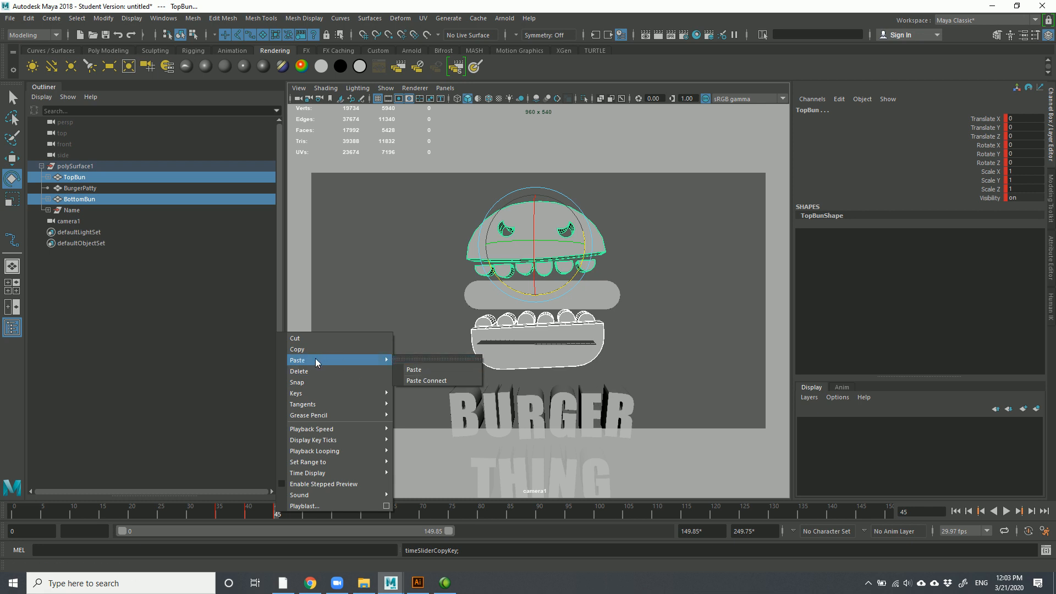
pyautogui.click(414, 369)
pyautogui.hotkey('alt', 'v')
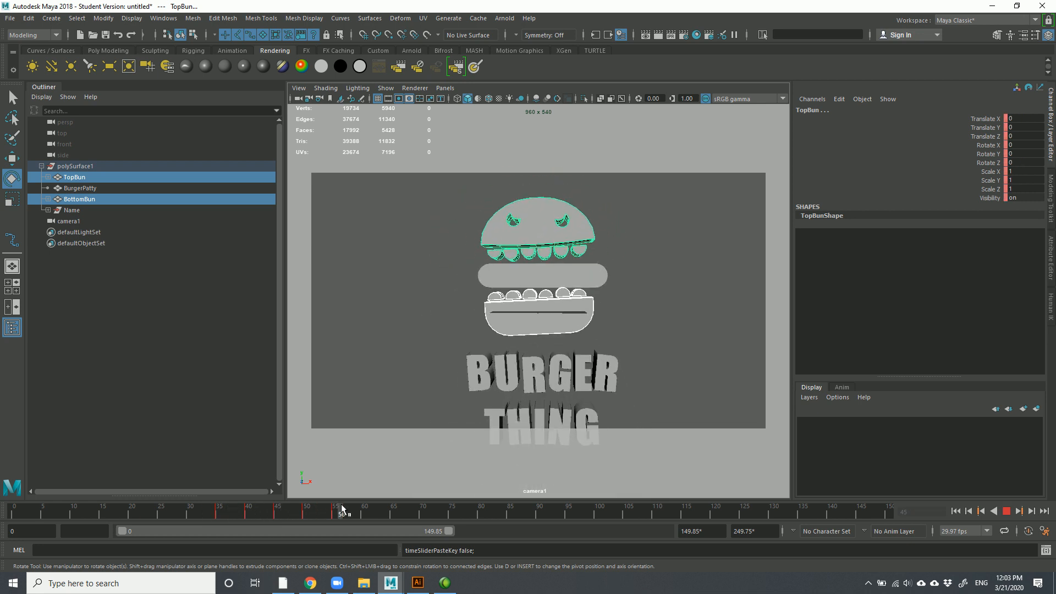
pyautogui.moveTo(388, 513); pyautogui.dragTo(307, 524)
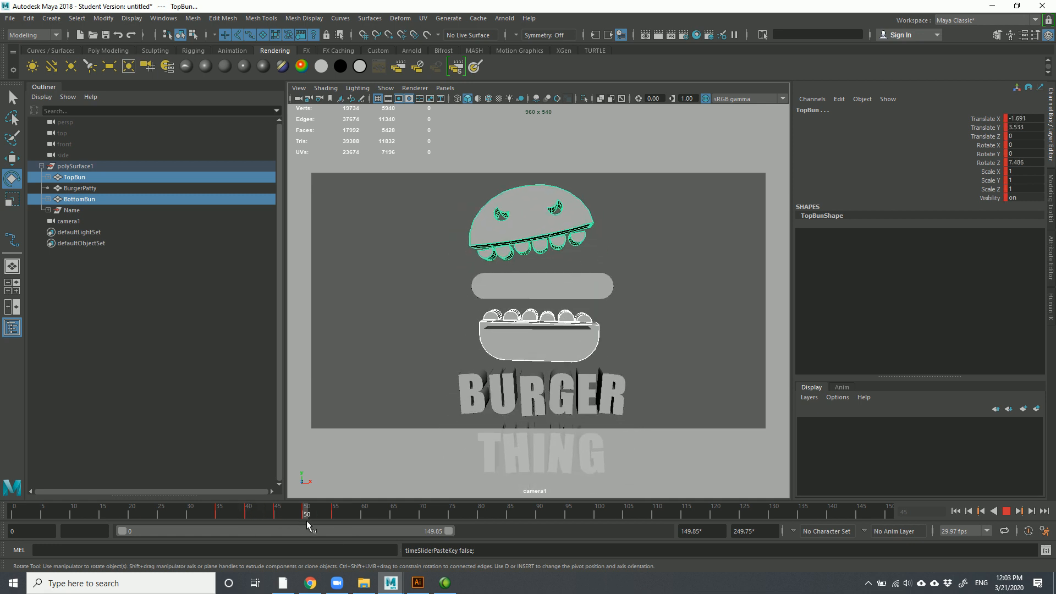
# Tilt the buns the other way and key the bottom bun's new counterclockwise pose
pyautogui.moveTo(565, 256); pyautogui.dragTo(562, 268)
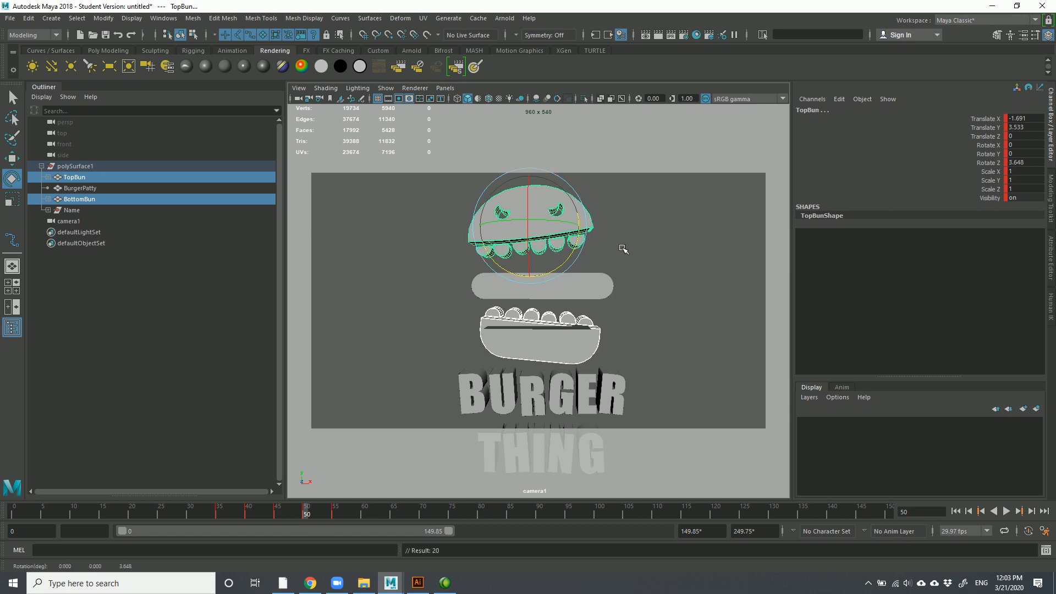
pyautogui.press('w')
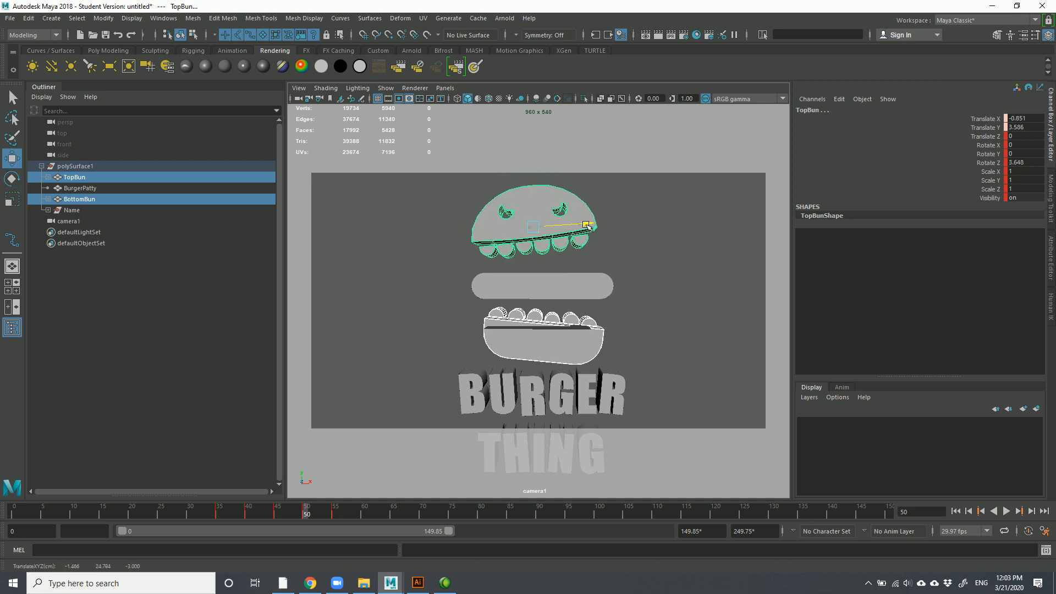
pyautogui.click(578, 328)
pyautogui.press('e')
pyautogui.moveTo(561, 295); pyautogui.dragTo(550, 290)
pyautogui.press('s')
# Key the top bun at frame 50 tilted to Rotate Z -3.885 and shifted to Translate X 1.278
pyautogui.click(581, 217)
pyautogui.press('s')
pyautogui.moveTo(527, 186); pyautogui.dragTo(542, 228)
pyautogui.press('s')
pyautogui.press('w')
pyautogui.press('s')
pyautogui.moveTo(311, 513)
pyautogui.mouseDown()
pyautogui.moveTo(252, 512)
pyautogui.moveTo(329, 494)
pyautogui.moveTo(227, 494)
pyautogui.moveTo(304, 497)
pyautogui.mouseUp()
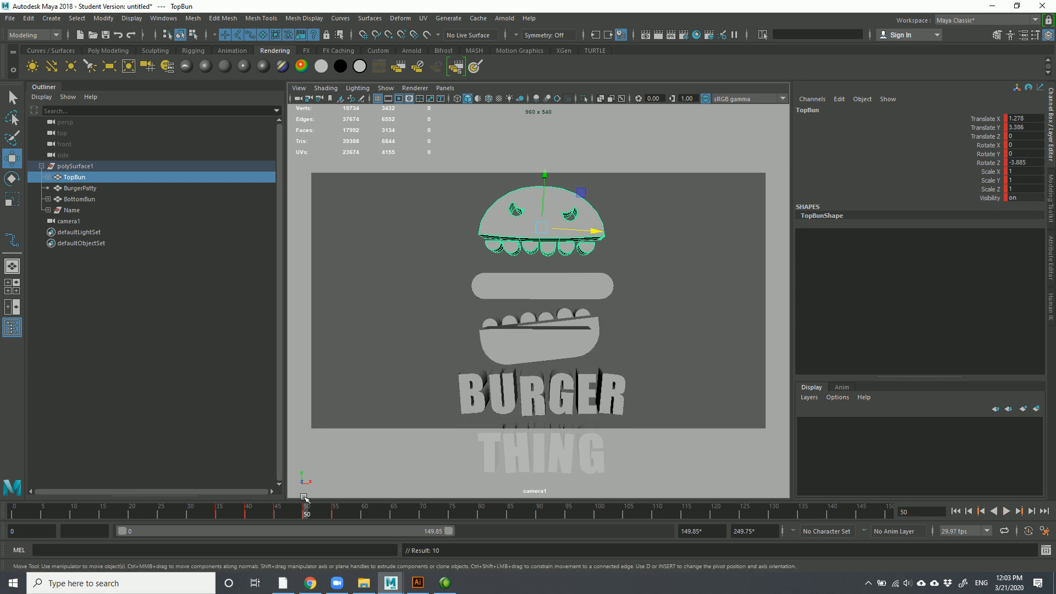
pyautogui.click(554, 296)
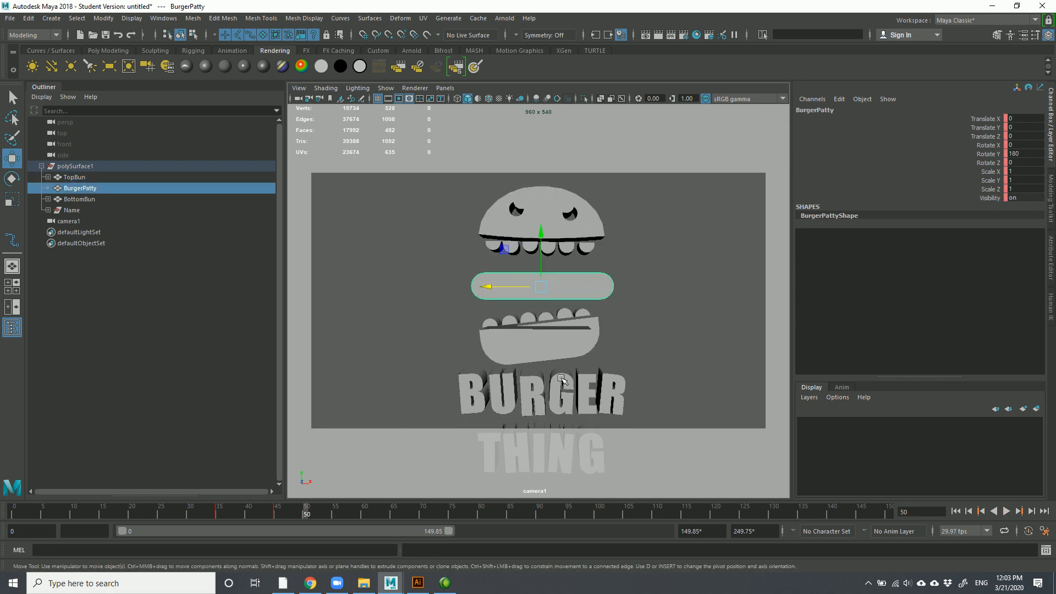
# At frame 55, key the patty's Rotate Y at 360 and scrub the timeline to check the spin
pyautogui.click(334, 514)
pyautogui.press('e')
pyautogui.moveTo(514, 282); pyautogui.dragTo(581, 281)
pyautogui.doubleClick(1022, 153)
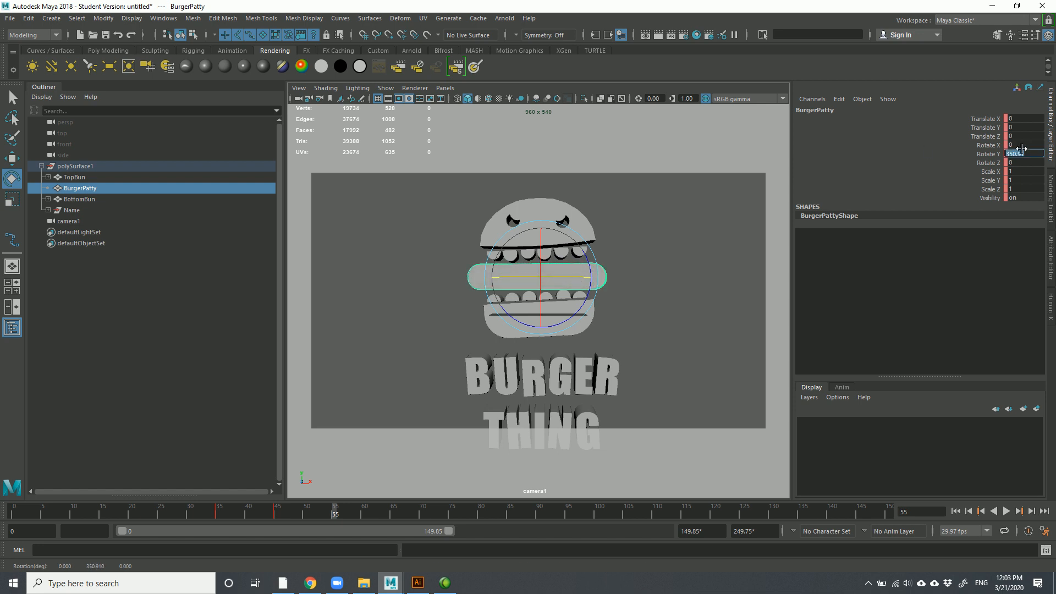
pyautogui.click(987, 154)
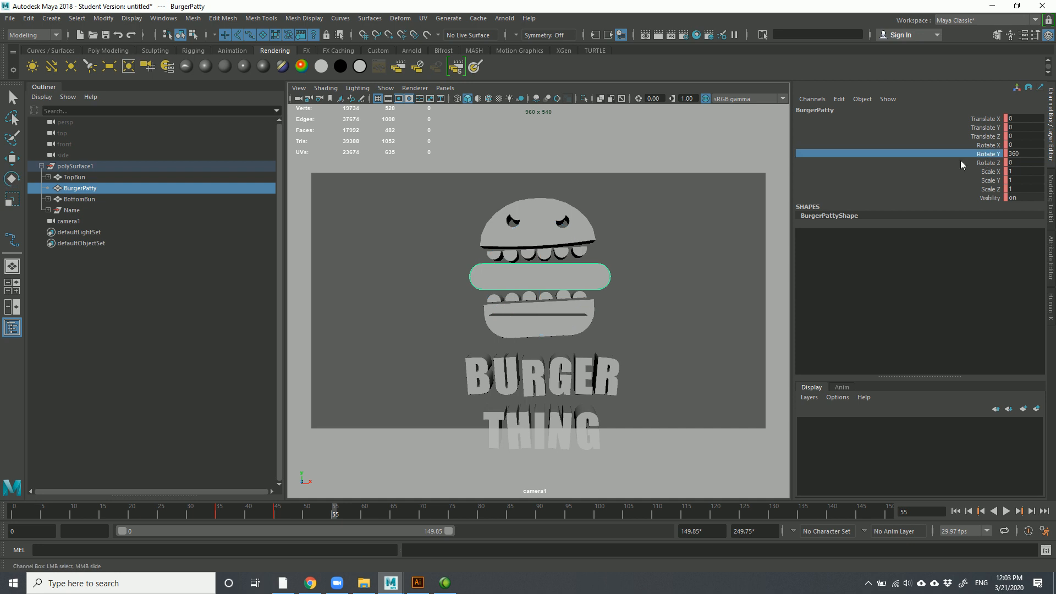
pyautogui.press('s')
pyautogui.moveTo(334, 512); pyautogui.dragTo(398, 512)
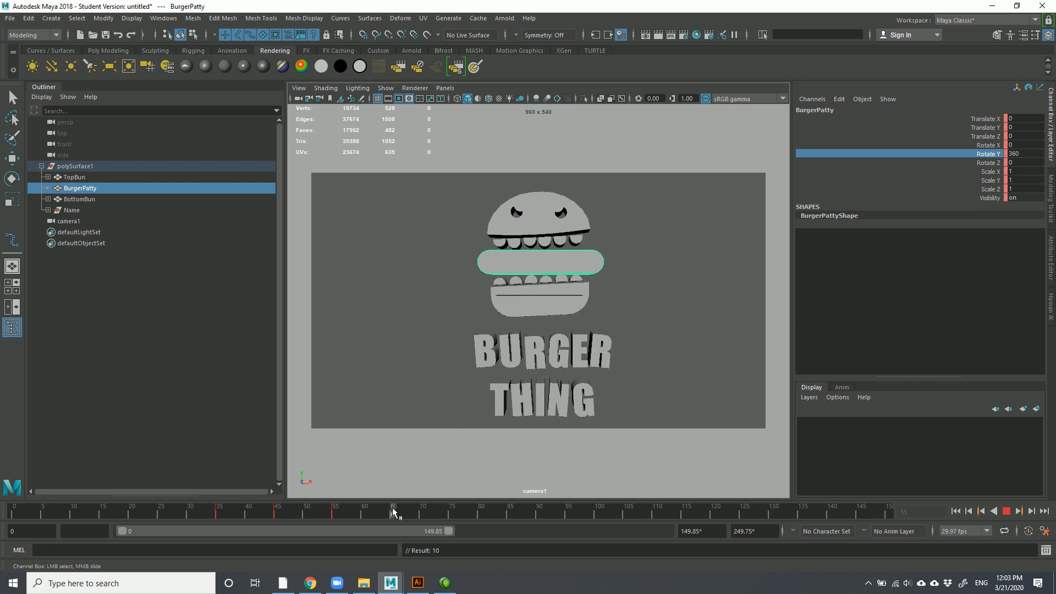
pyautogui.moveTo(311, 513)
pyautogui.mouseDown()
pyautogui.moveTo(224, 514)
pyautogui.moveTo(325, 512)
pyautogui.mouseUp()
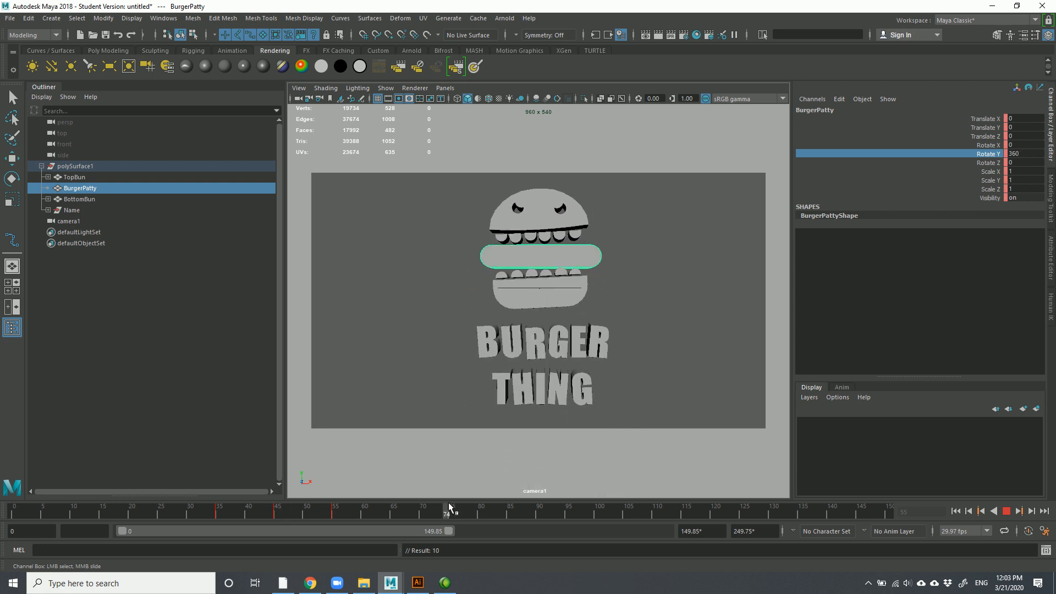
pyautogui.moveTo(406, 511)
pyautogui.mouseDown()
pyautogui.moveTo(180, 506)
pyautogui.moveTo(330, 516)
pyautogui.moveTo(277, 523)
pyautogui.moveTo(309, 516)
pyautogui.moveTo(229, 513)
pyautogui.moveTo(334, 513)
pyautogui.moveTo(219, 515)
pyautogui.moveTo(282, 517)
pyautogui.mouseUp()
pyautogui.click(540, 239)
pyautogui.keyDown('shift'); pyautogui.click(524, 356); pyautogui.keyUp('shift')
# Copy the selected buns' animation keys and paste them at frame 57
pyautogui.rightClick(282, 516)
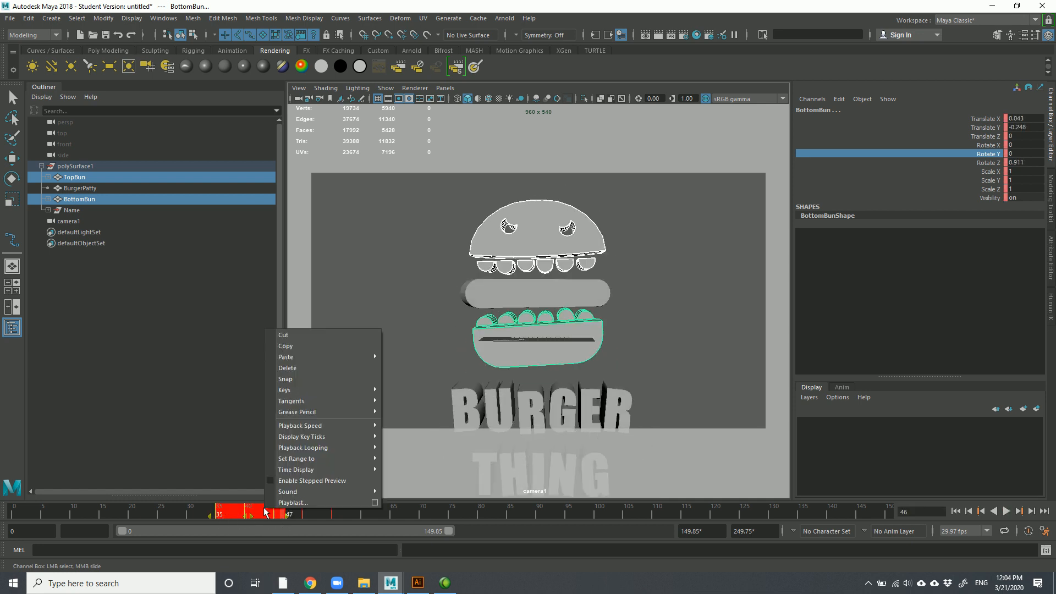
pyautogui.click(308, 346)
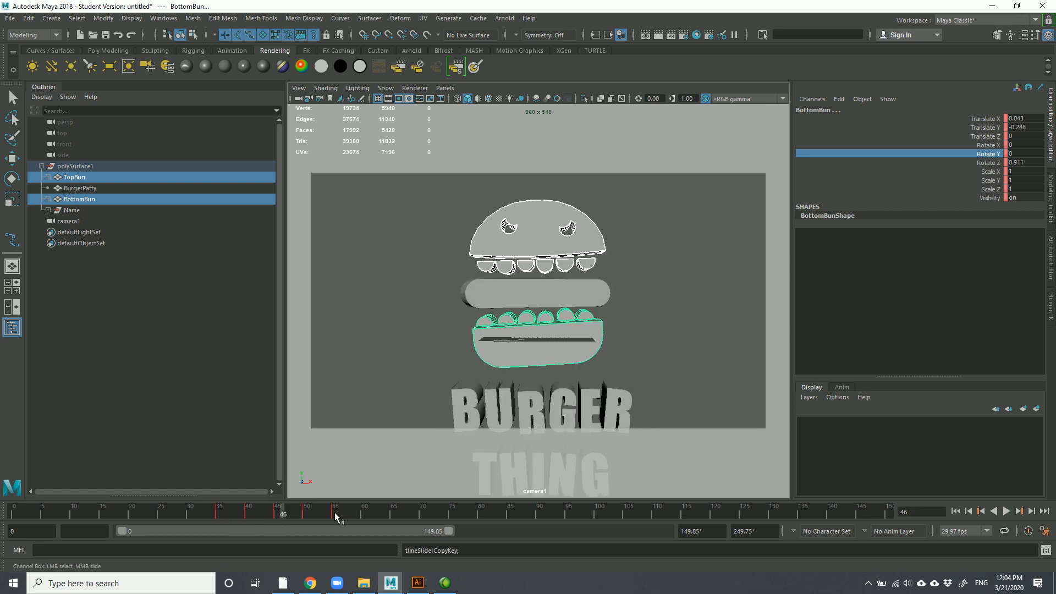
pyautogui.click(338, 513)
pyautogui.moveTo(342, 514)
pyautogui.mouseDown()
pyautogui.moveTo(333, 514)
pyautogui.moveTo(354, 516)
pyautogui.moveTo(330, 514)
pyautogui.moveTo(350, 515)
pyautogui.mouseUp()
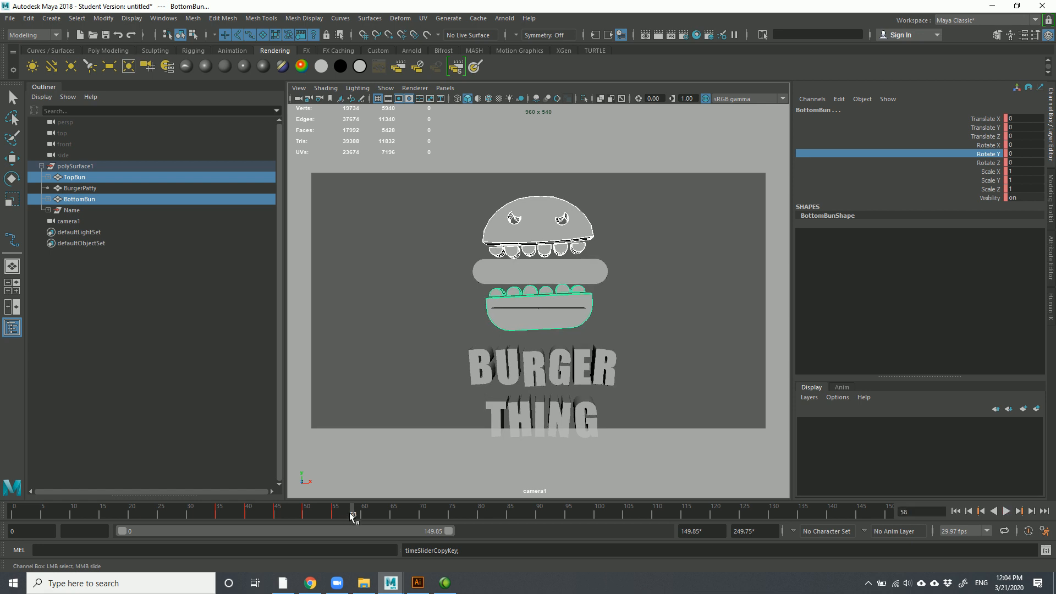
pyautogui.rightClick(350, 515)
pyautogui.moveTo(387, 362)
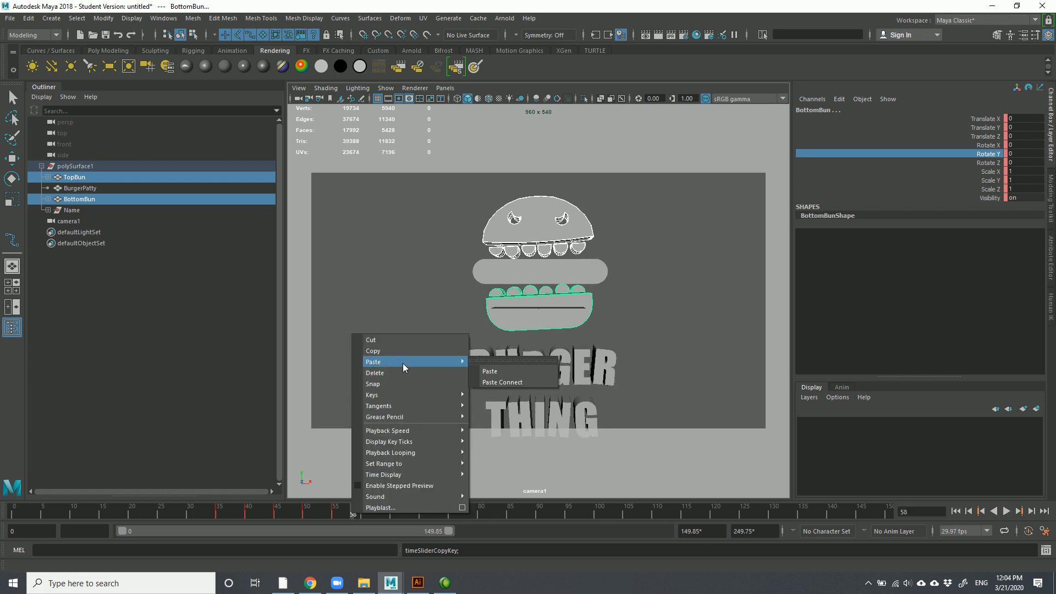
pyautogui.click(495, 379)
# Play back and scrub the repeated bun animation, stopping at frame 70
pyautogui.hotkey('alt', 'v')
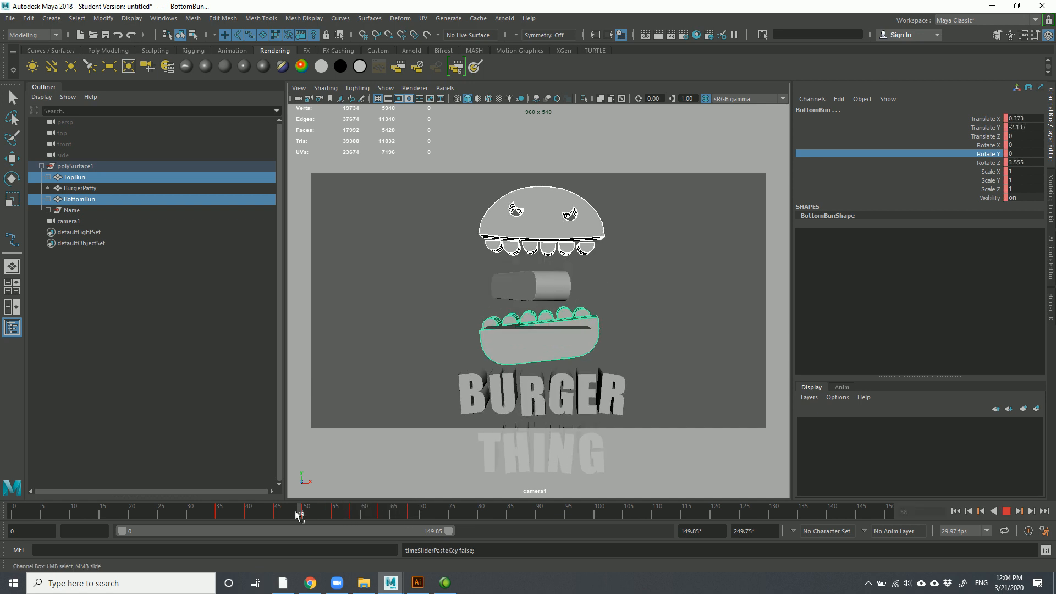
pyautogui.moveTo(317, 516); pyautogui.dragTo(334, 516)
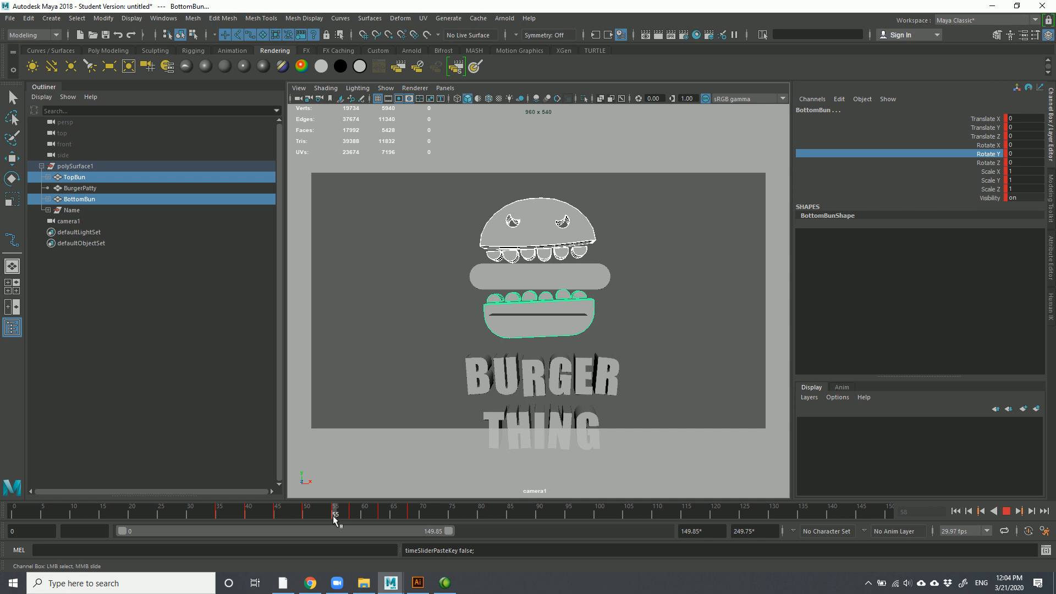
pyautogui.moveTo(333, 516)
pyautogui.mouseDown()
pyautogui.moveTo(351, 517)
pyautogui.moveTo(325, 517)
pyautogui.moveTo(334, 519)
pyautogui.mouseUp()
pyautogui.moveTo(364, 516); pyautogui.dragTo(210, 515)
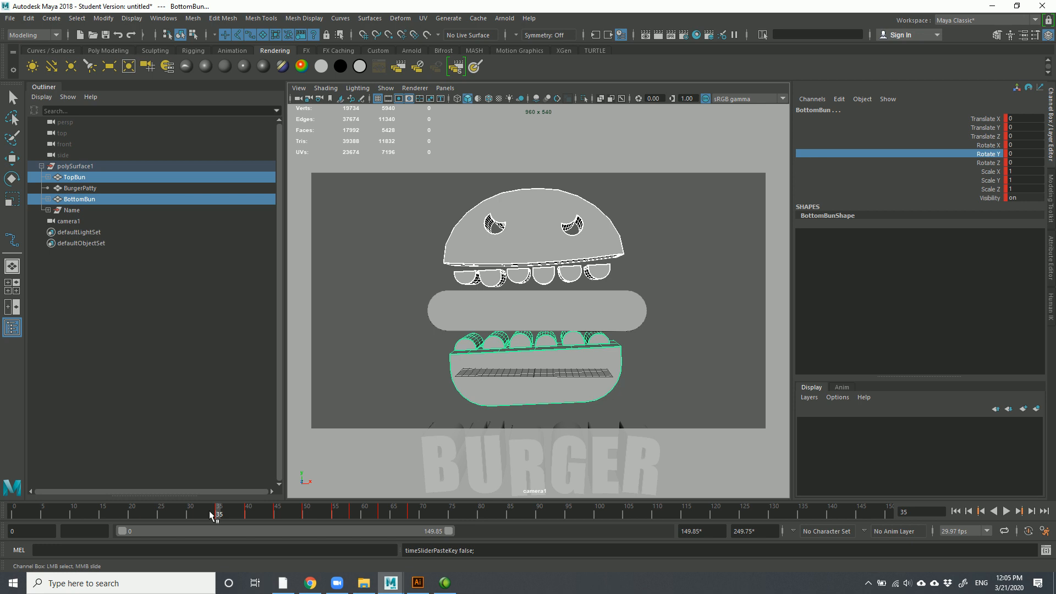
pyautogui.moveTo(334, 510); pyautogui.dragTo(388, 517)
pyautogui.moveTo(470, 518); pyautogui.dragTo(405, 468)
pyautogui.click(516, 376)
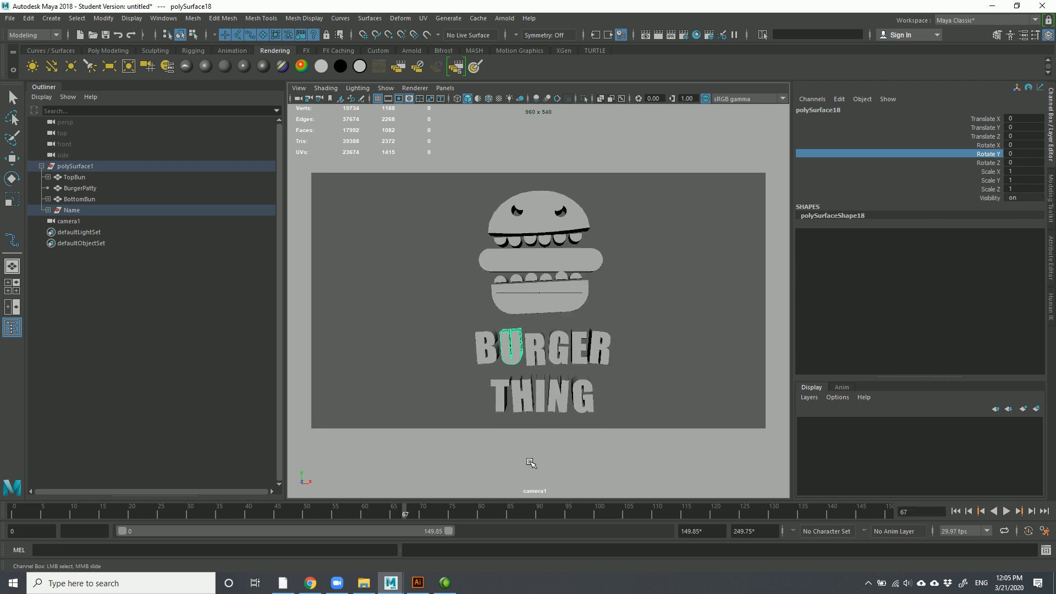
pyautogui.hotkey('alt', 'v')
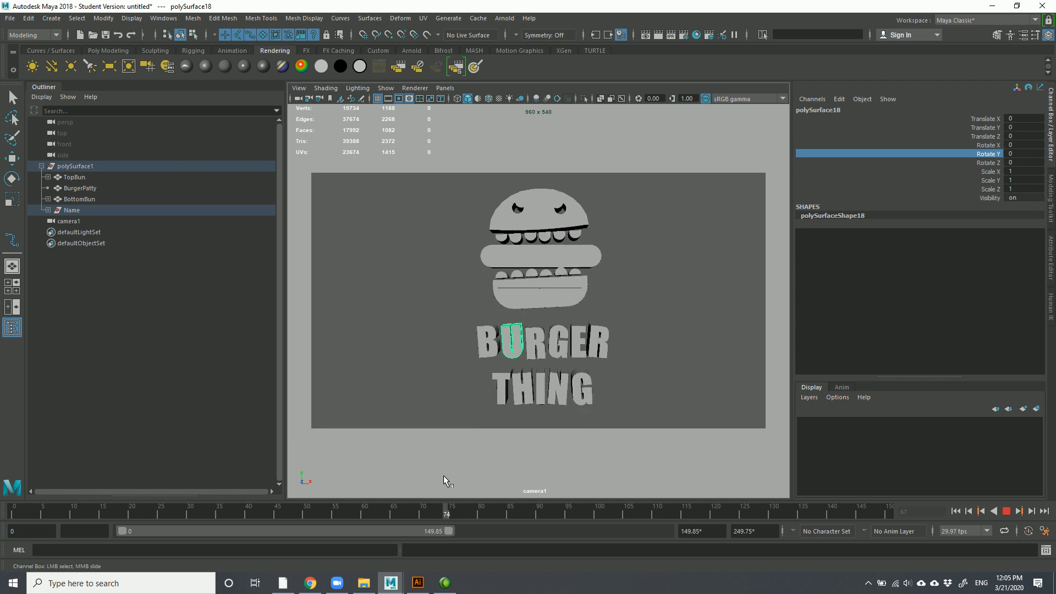
pyautogui.hotkey('alt', 'v')
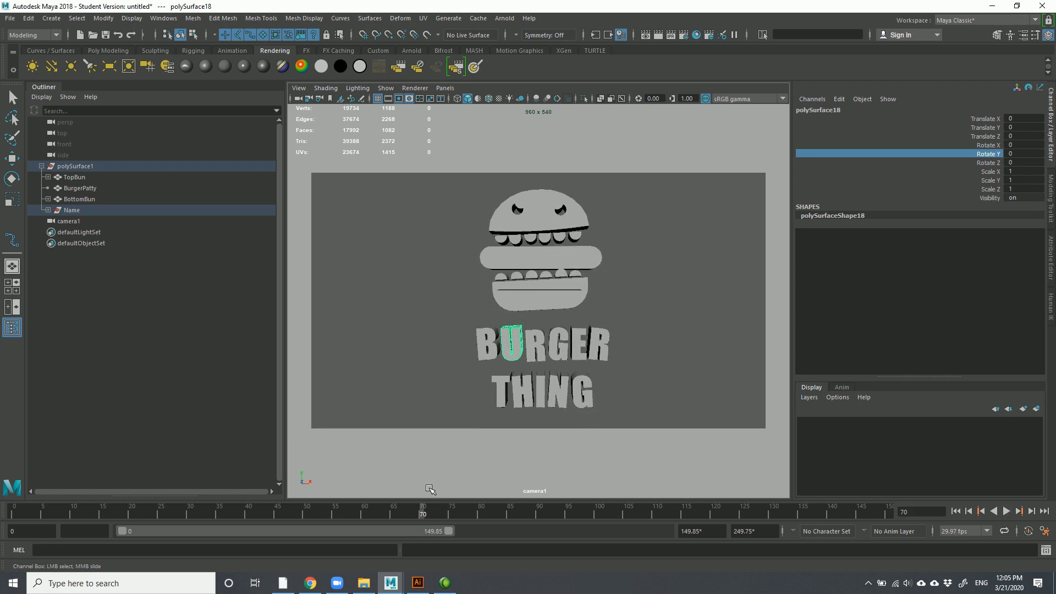
# Switch to Camtasia Studio and choose Make a recording from the Task List
pyautogui.click(445, 583)
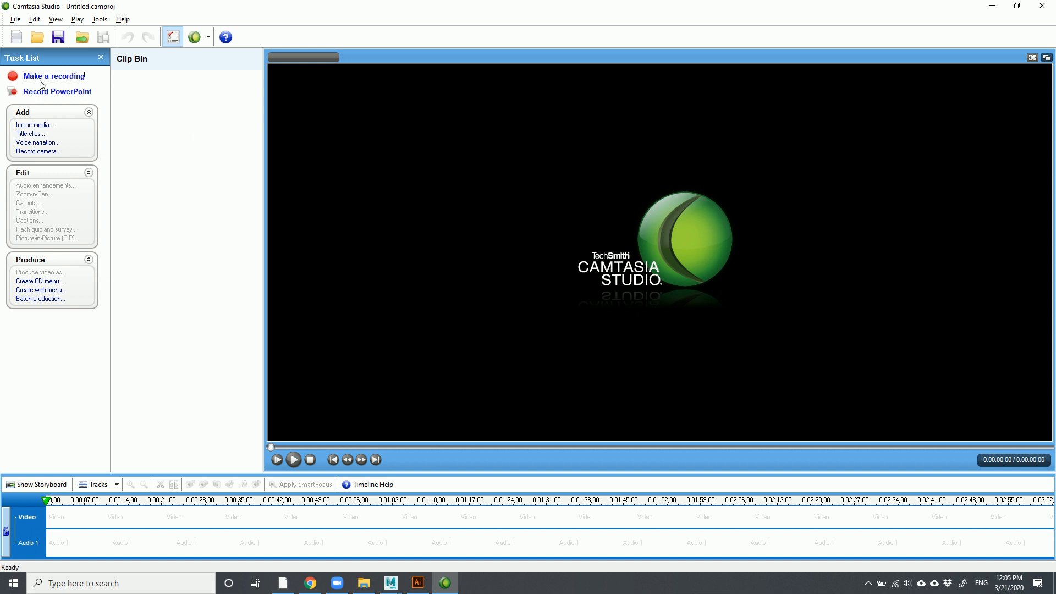
pyautogui.click(54, 77)
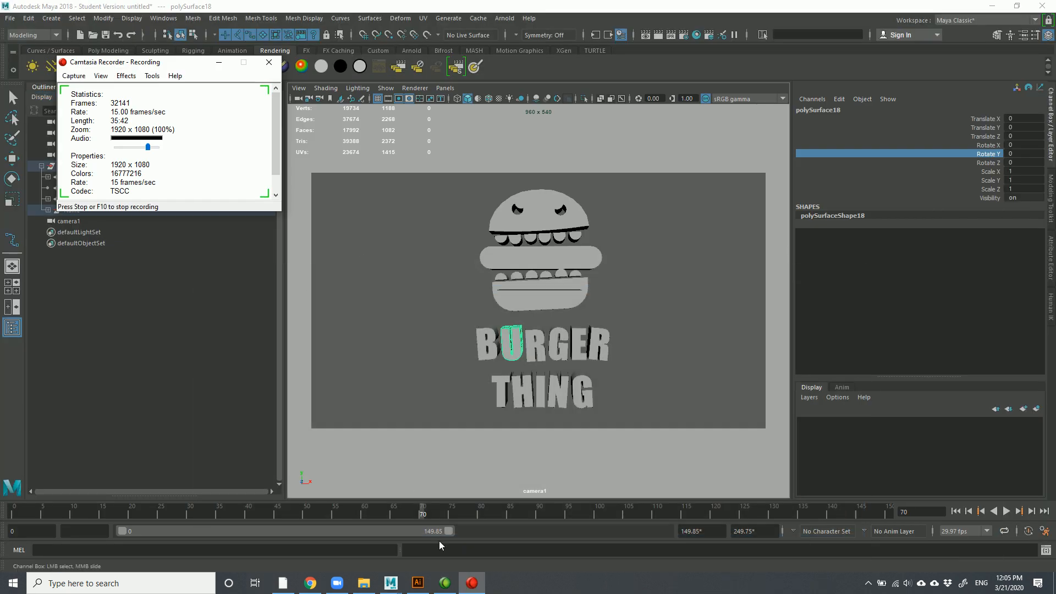
pyautogui.moveTo(277, 134); pyautogui.dragTo(287, 195)
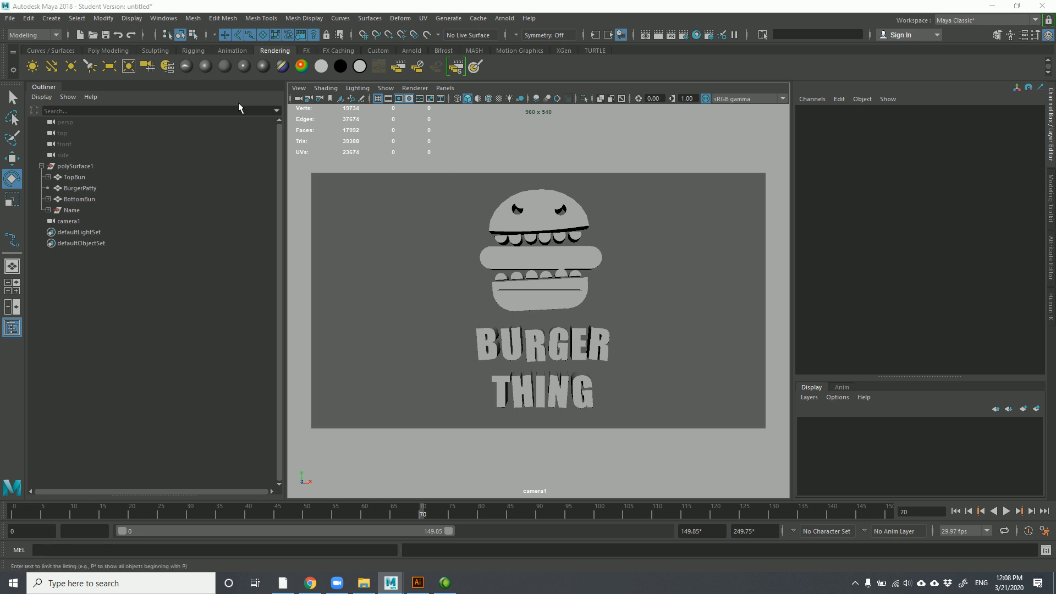
# Save the scene as BurgerAnimation2 in the BurgerAnimation folder, accepting the Student Version notice
pyautogui.click(10, 18)
pyautogui.click(46, 74)
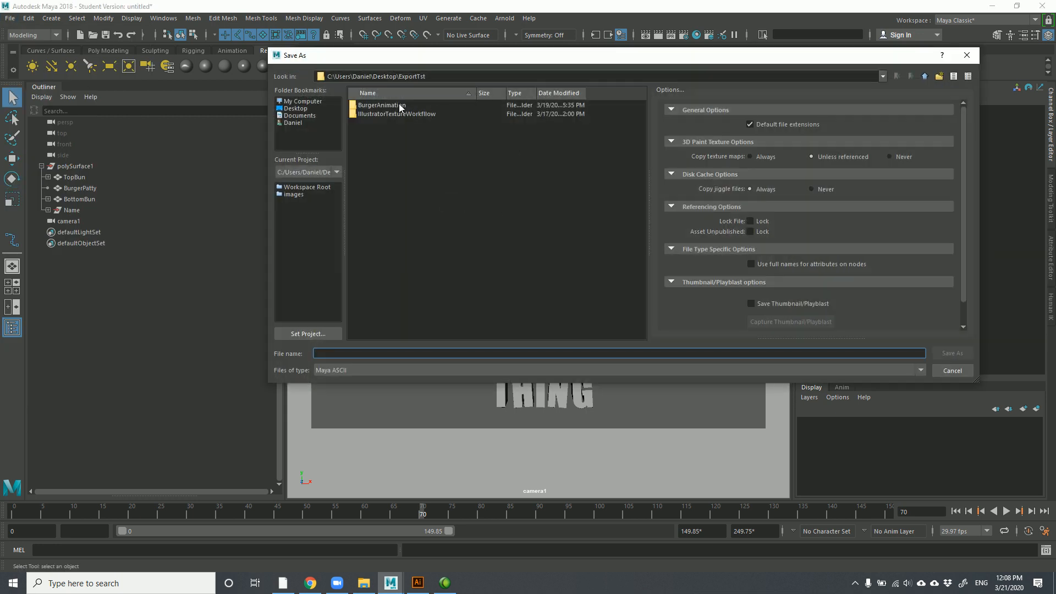
pyautogui.click(392, 105)
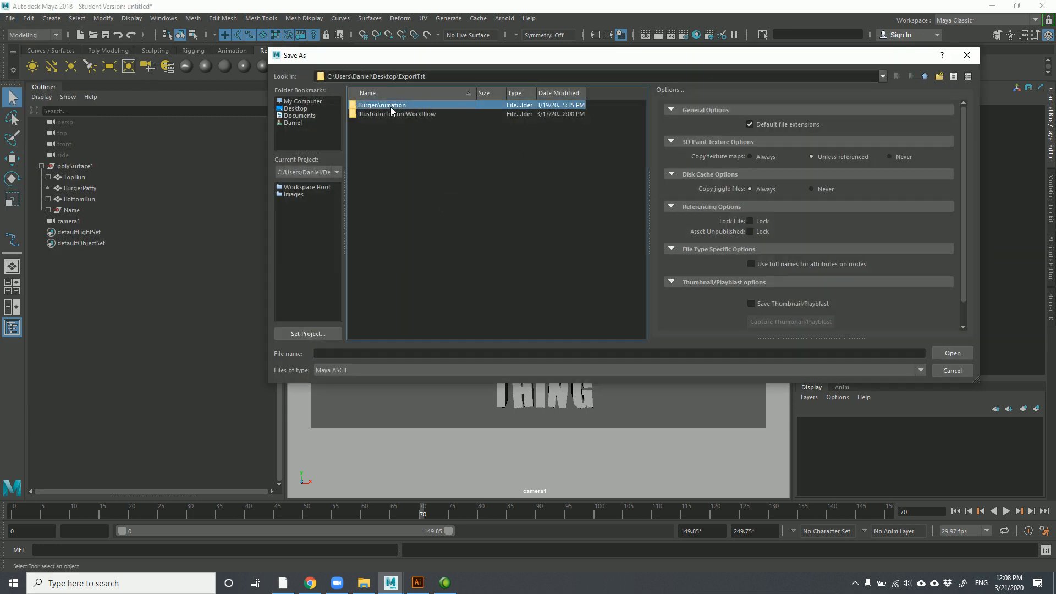
pyautogui.doubleClick(389, 107)
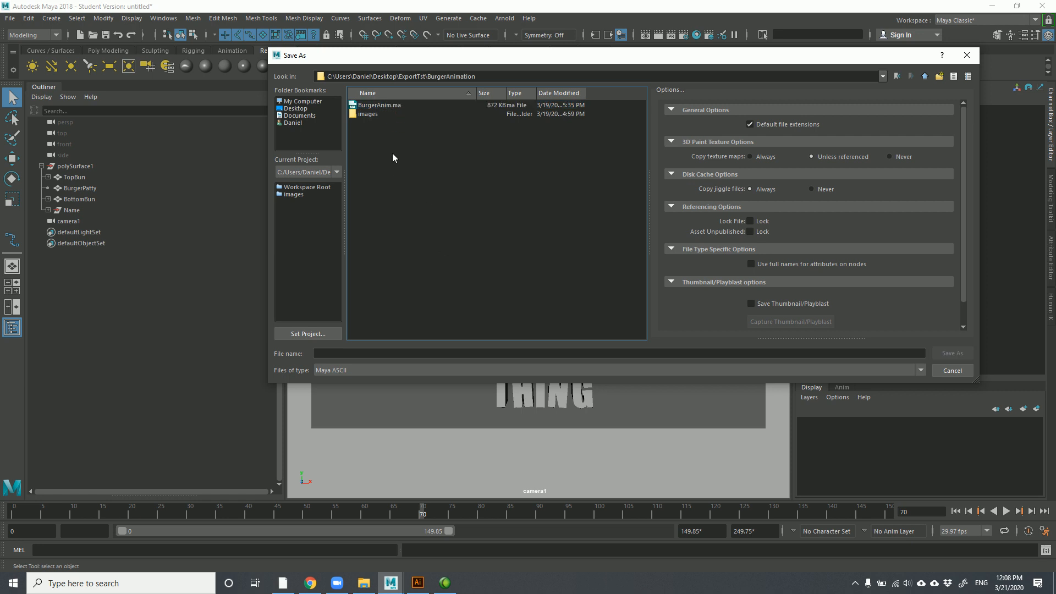
pyautogui.click(392, 354)
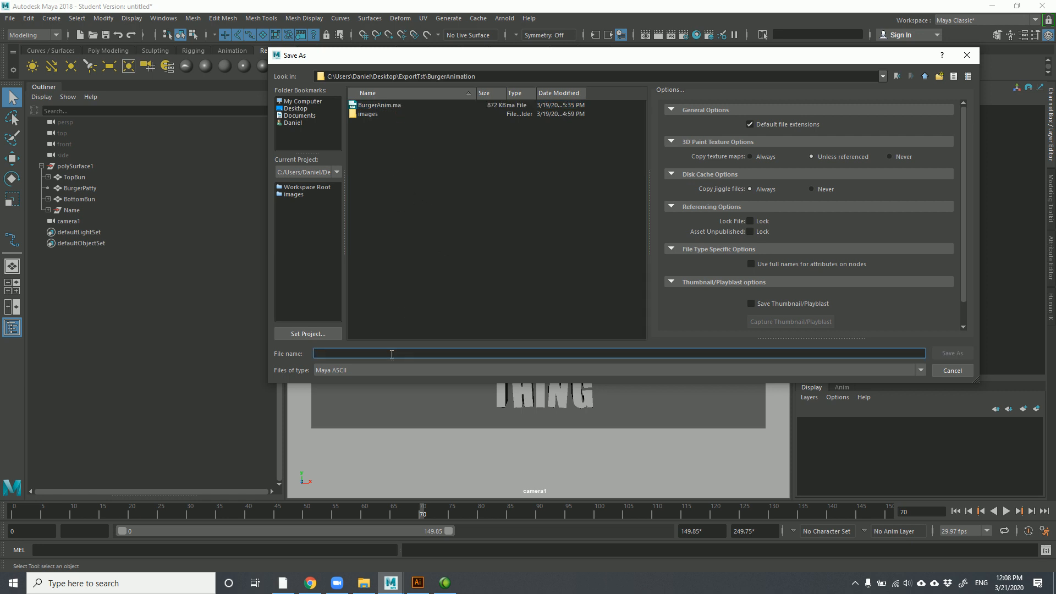
pyautogui.write('BurgerAnimation')
pyautogui.write('2')
pyautogui.click(946, 354)
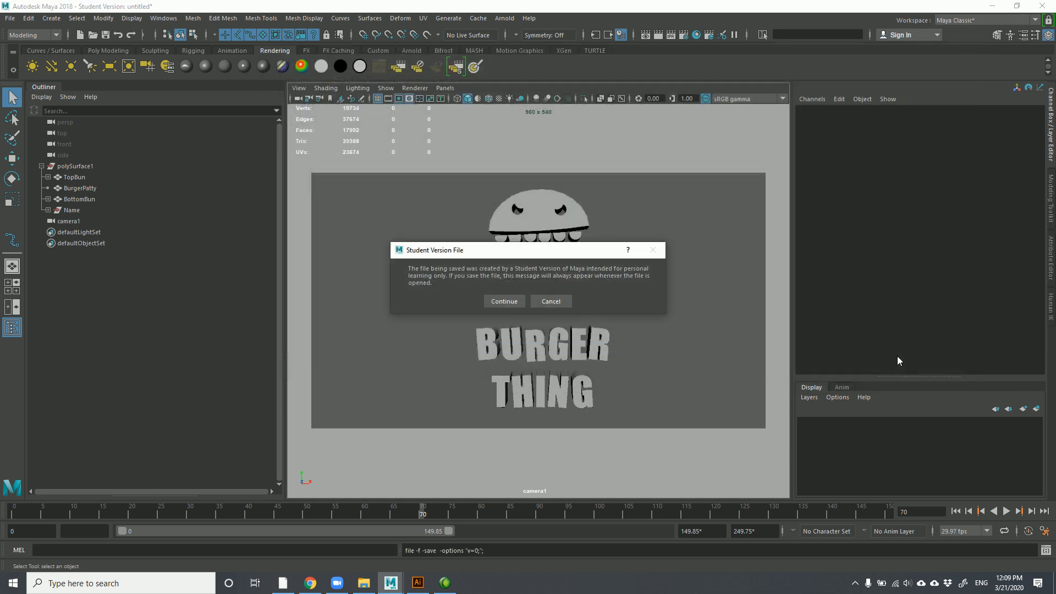
pyautogui.click(494, 302)
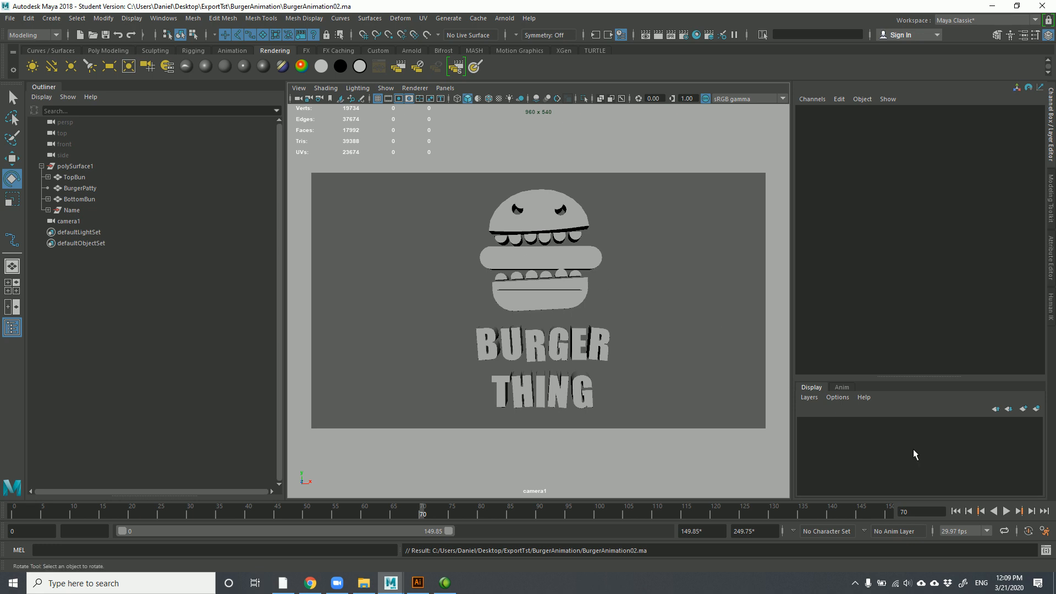
pyautogui.click(1046, 552)
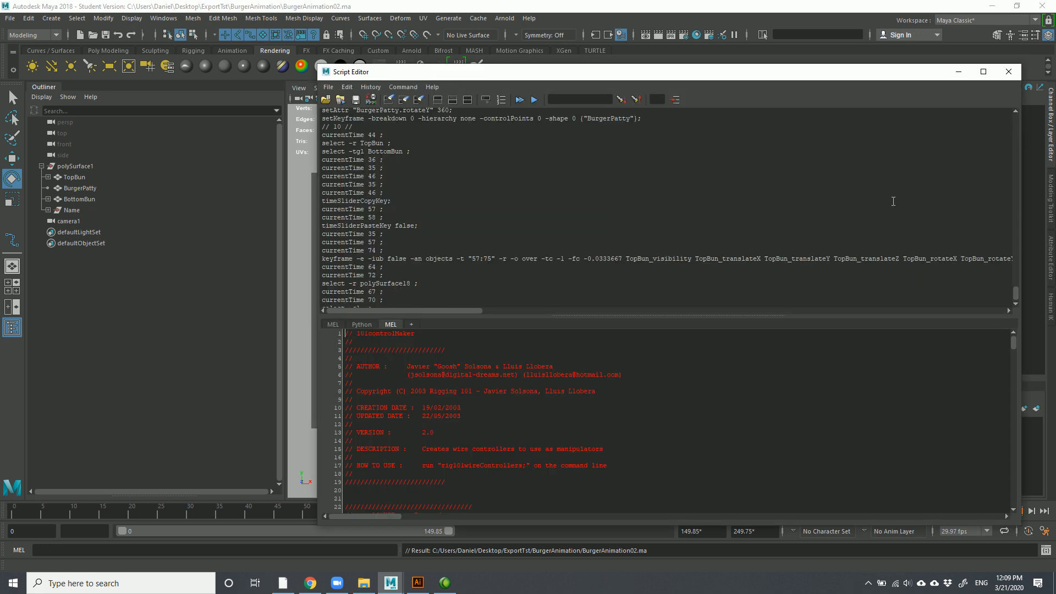
pyautogui.moveTo(1016, 287); pyautogui.dragTo(1013, 115)
pyautogui.moveTo(323, 113); pyautogui.dragTo(591, 271)
pyautogui.scroll(-3, 506, 240)
pyautogui.scroll(-3, 505, 239)
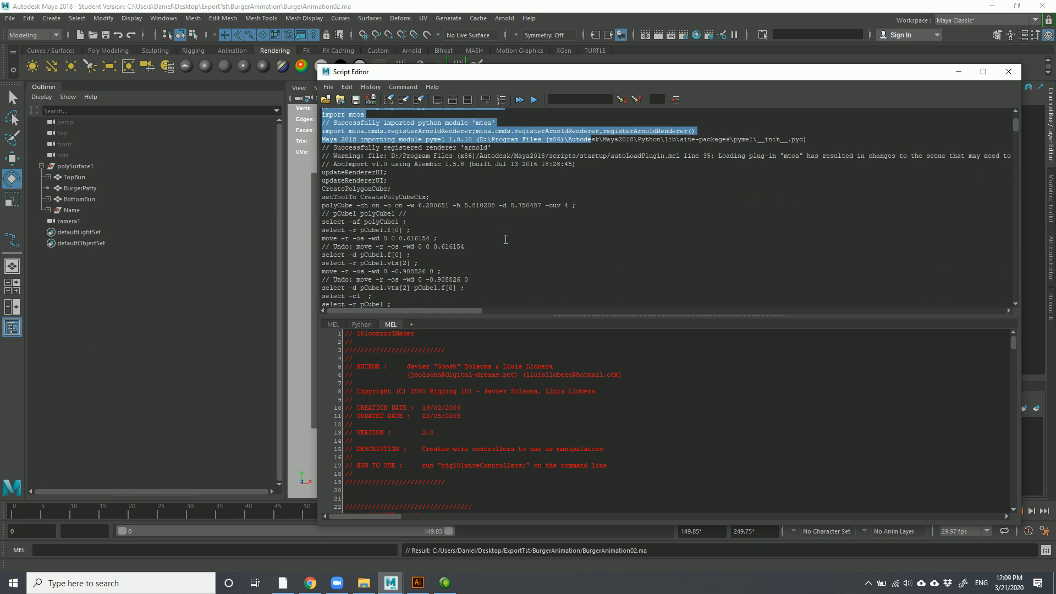
pyautogui.moveTo(321, 165); pyautogui.dragTo(426, 247)
pyautogui.scroll(-3, 431, 250)
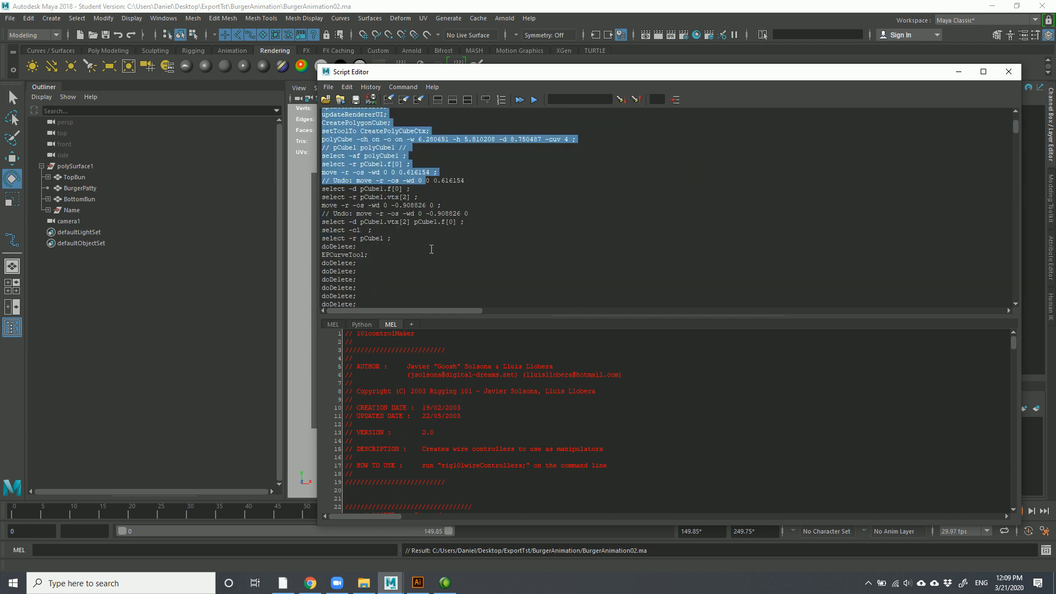
pyautogui.scroll(5, 363, 240)
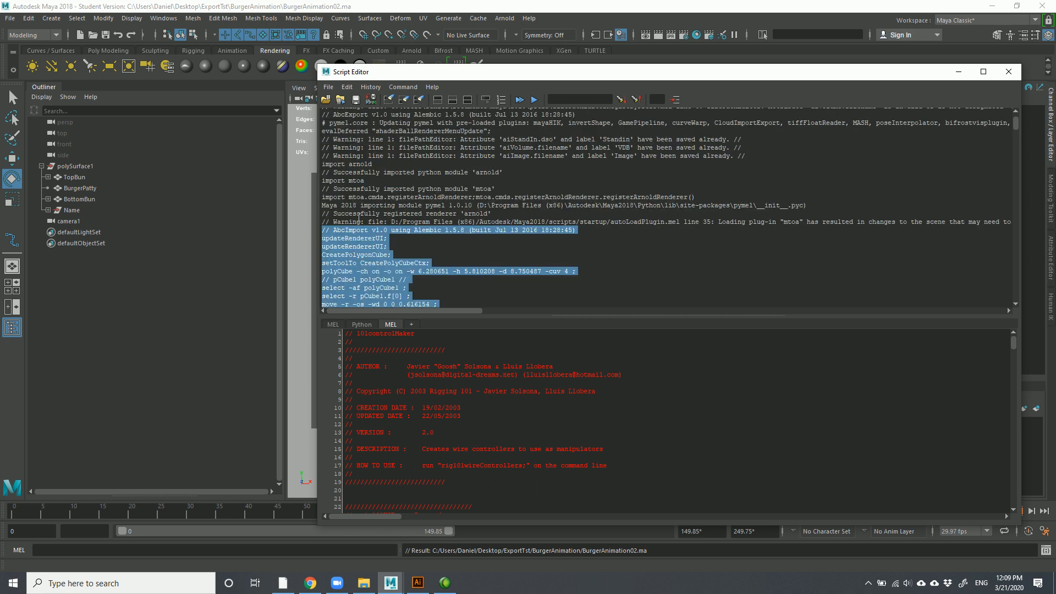
pyautogui.scroll(3, 359, 218)
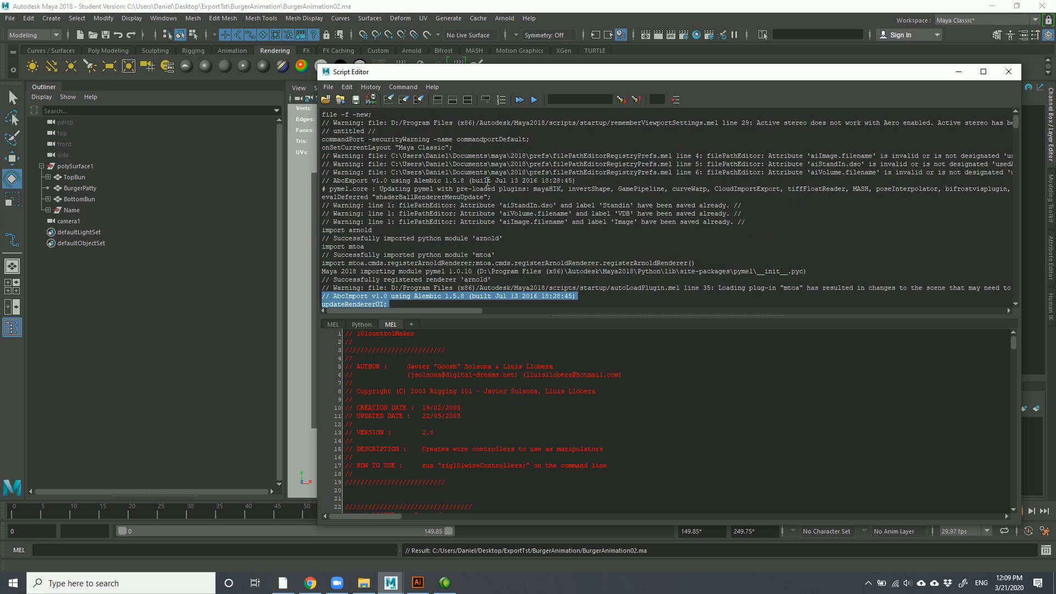
pyautogui.click(509, 164)
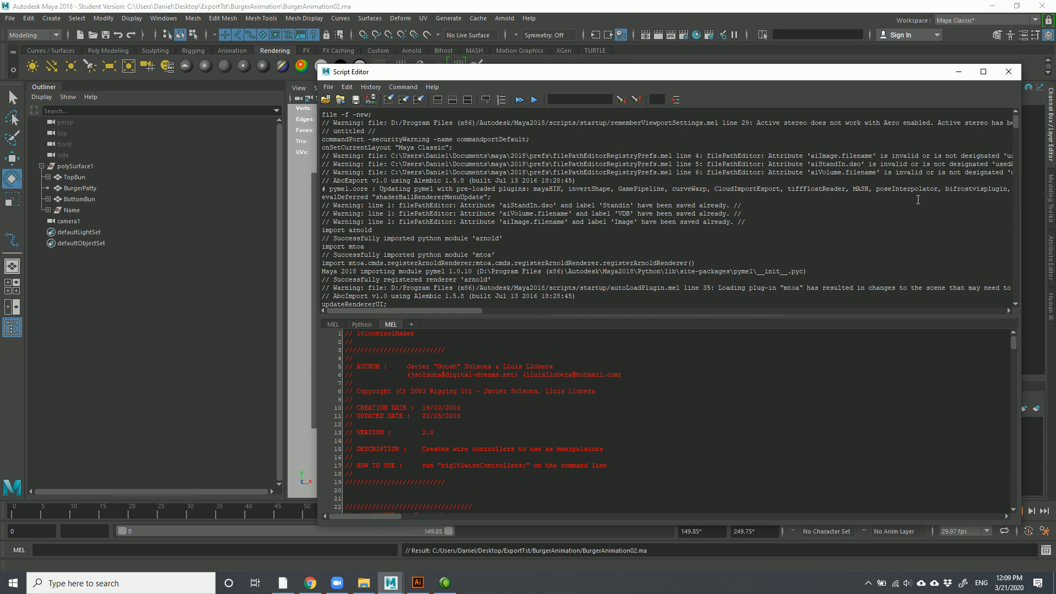
pyautogui.click(1009, 73)
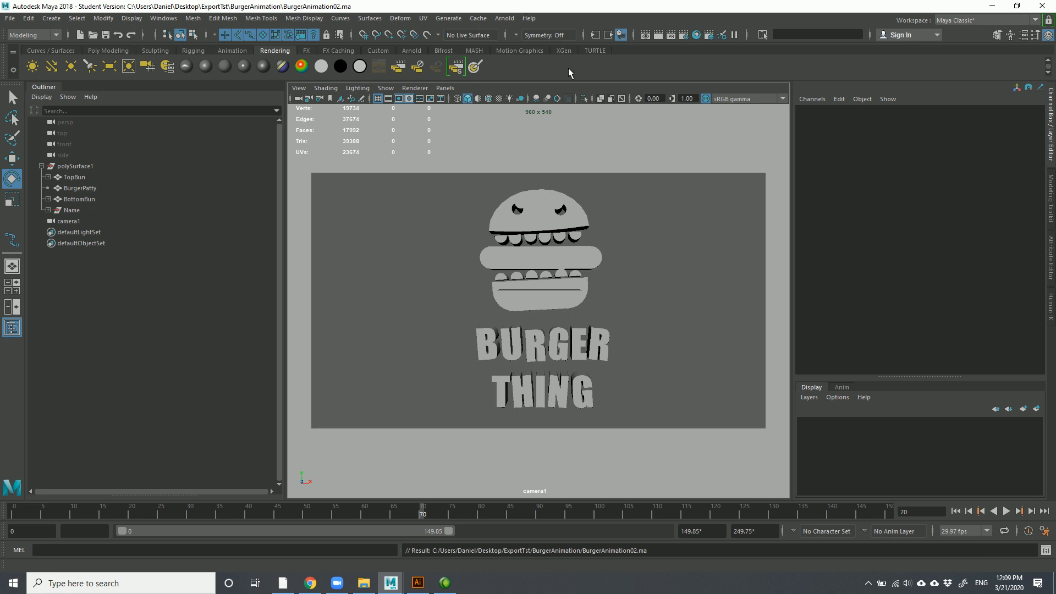
# Use File > Set Project to make the BurgerAnimation folder the current project
pyautogui.click(10, 18)
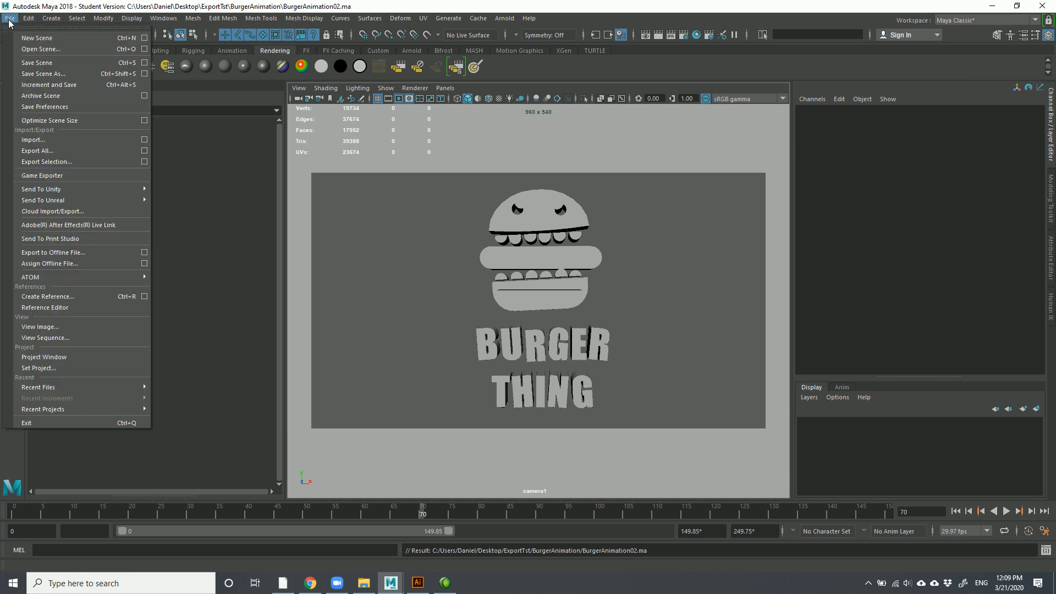
pyautogui.click(31, 368)
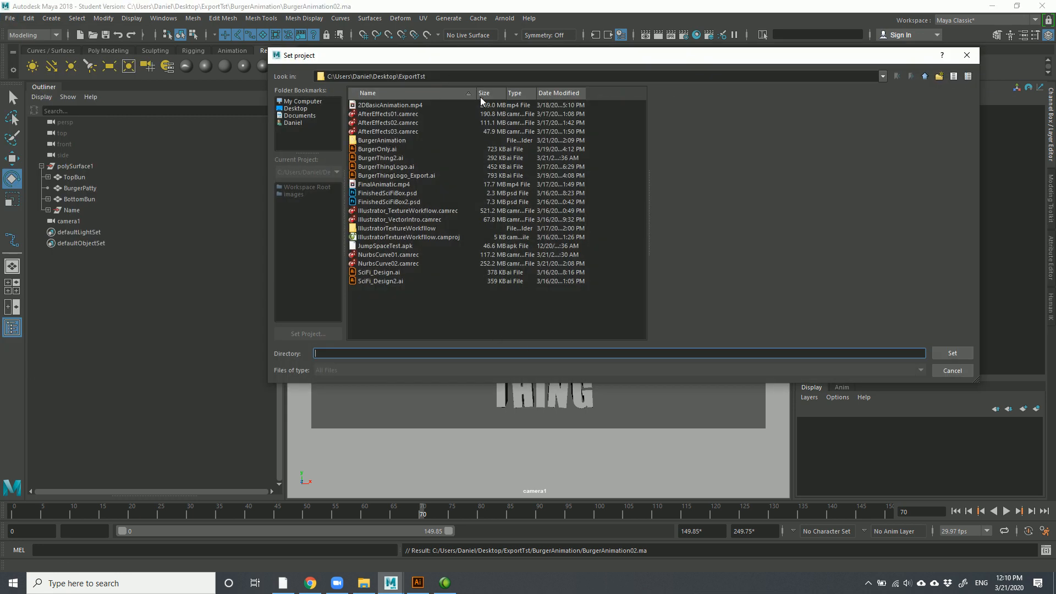
pyautogui.doubleClick(395, 140)
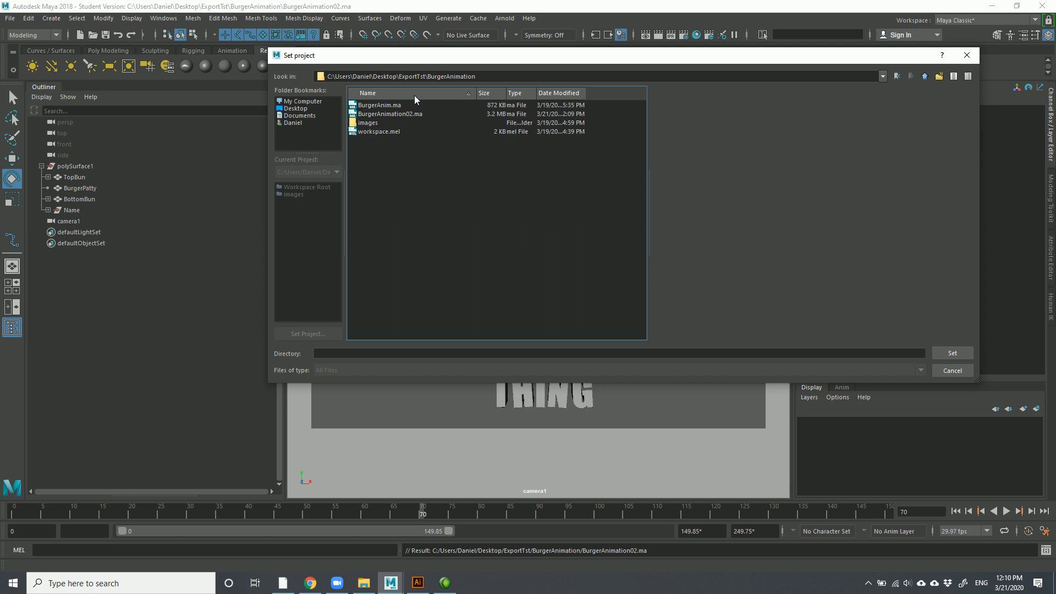
pyautogui.moveTo(383, 62); pyautogui.dragTo(309, 84)
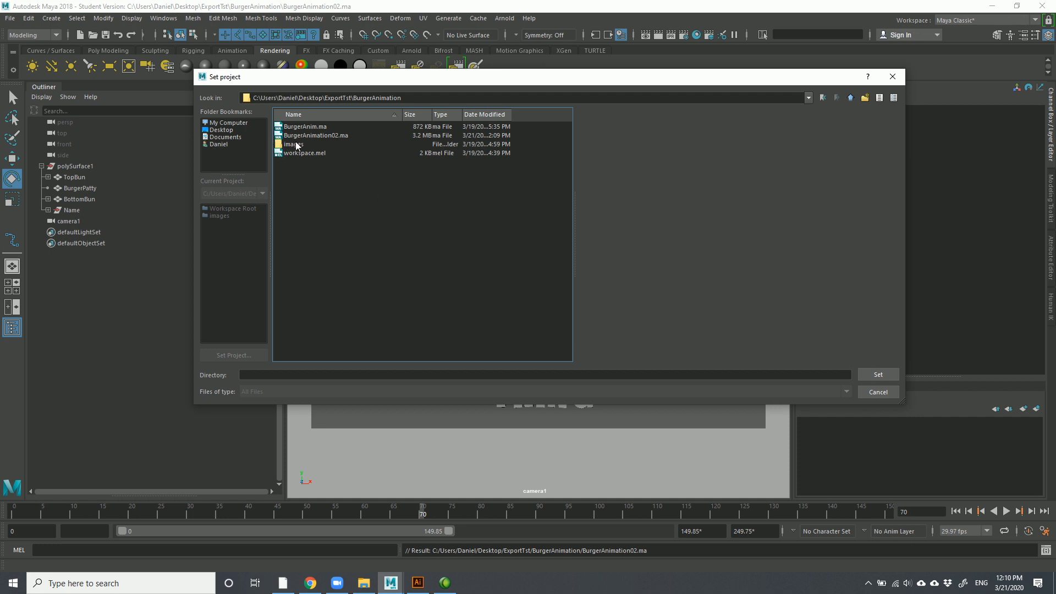
pyautogui.click(874, 375)
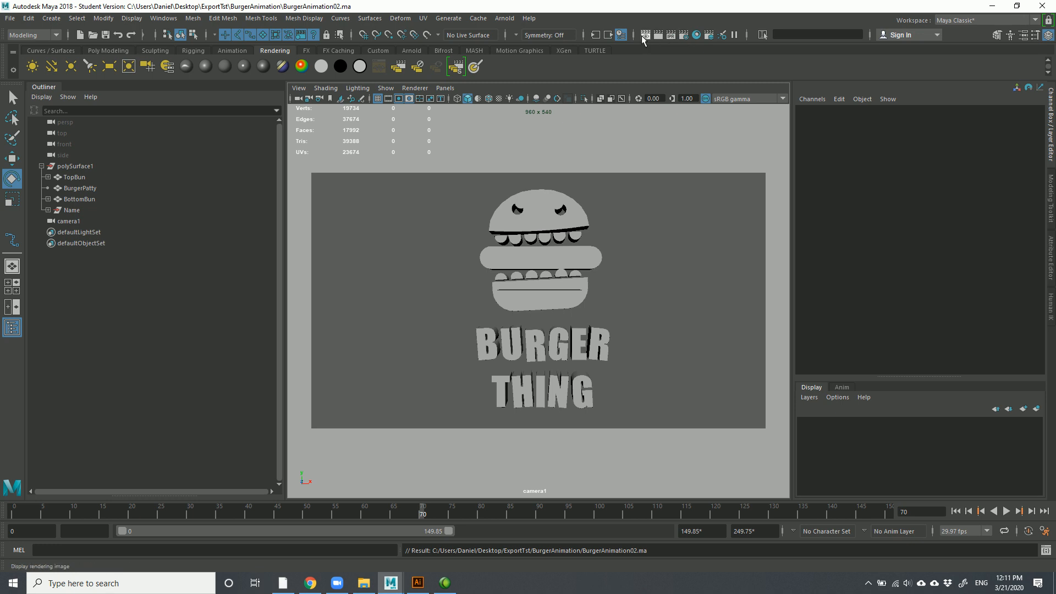
# Float the Render Settings window mid-screen, then bring up the Windows > Settings/Preferences submenu
pyautogui.click(684, 39)
pyautogui.moveTo(142, 112); pyautogui.dragTo(235, 72)
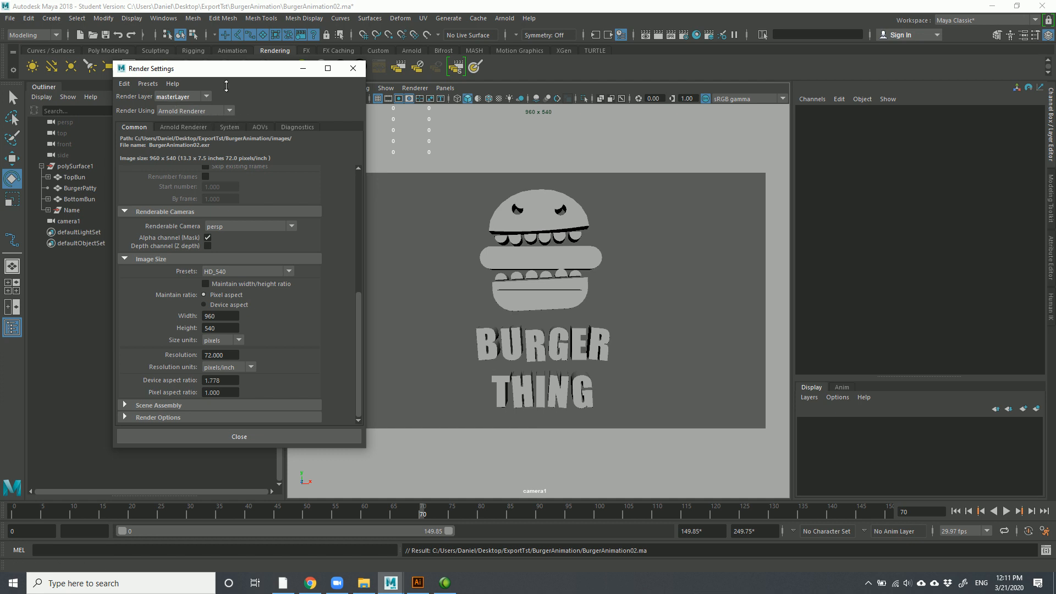
pyautogui.click(169, 22)
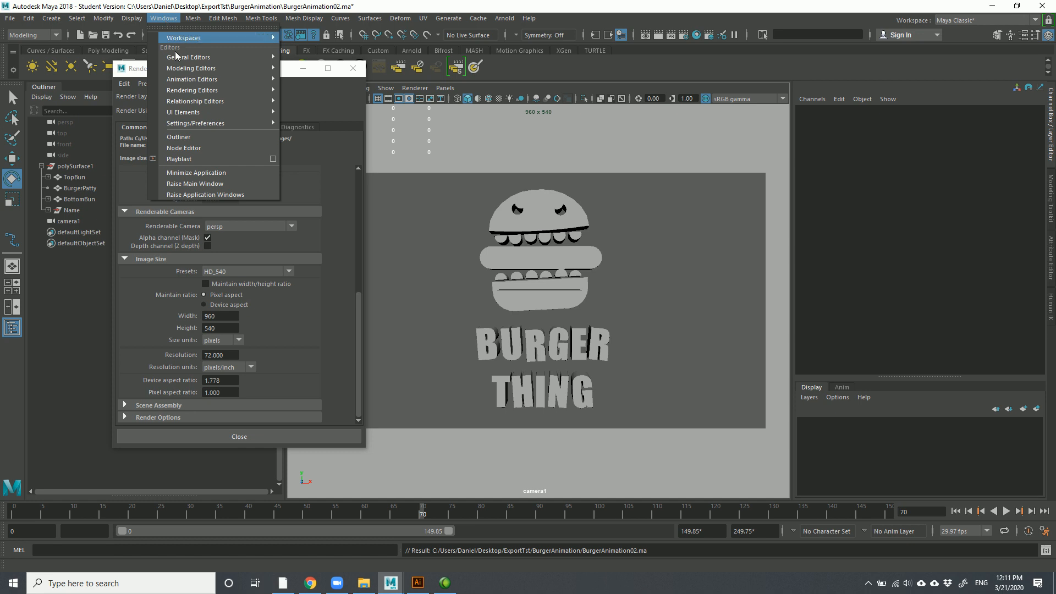
pyautogui.moveTo(184, 126)
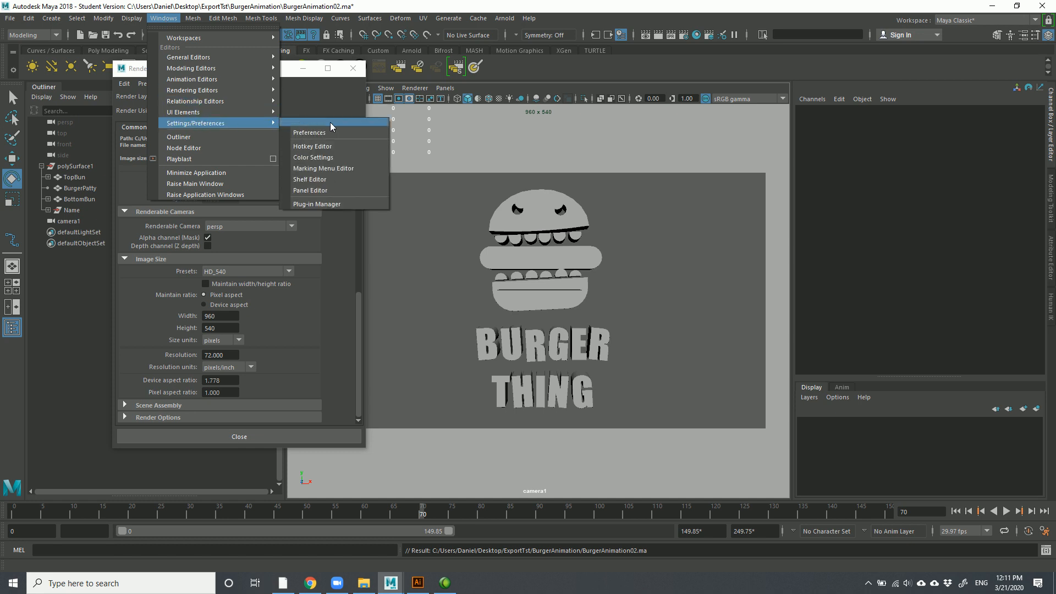
# In the Plug-in Manager, confirm mtoa.mll is loaded and set to Auto load, then close it
pyautogui.click(338, 204)
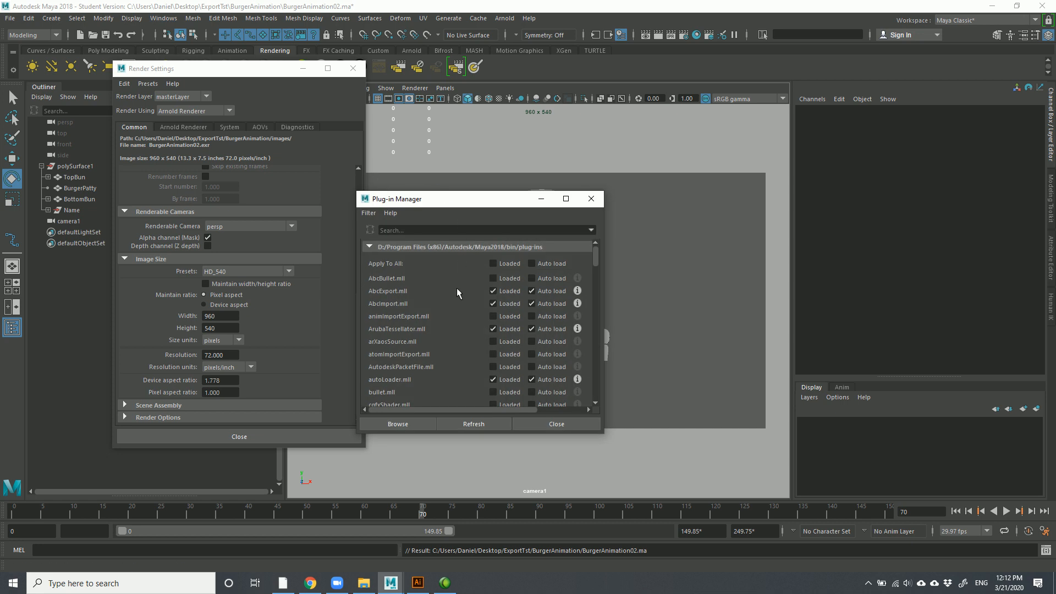
pyautogui.moveTo(599, 246); pyautogui.dragTo(592, 372)
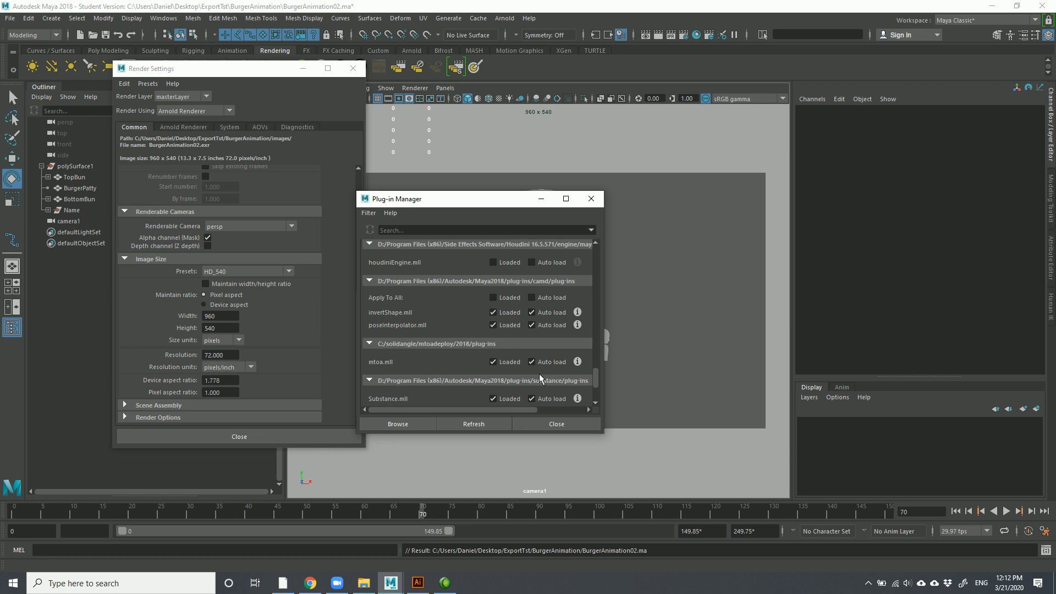
pyautogui.click(556, 425)
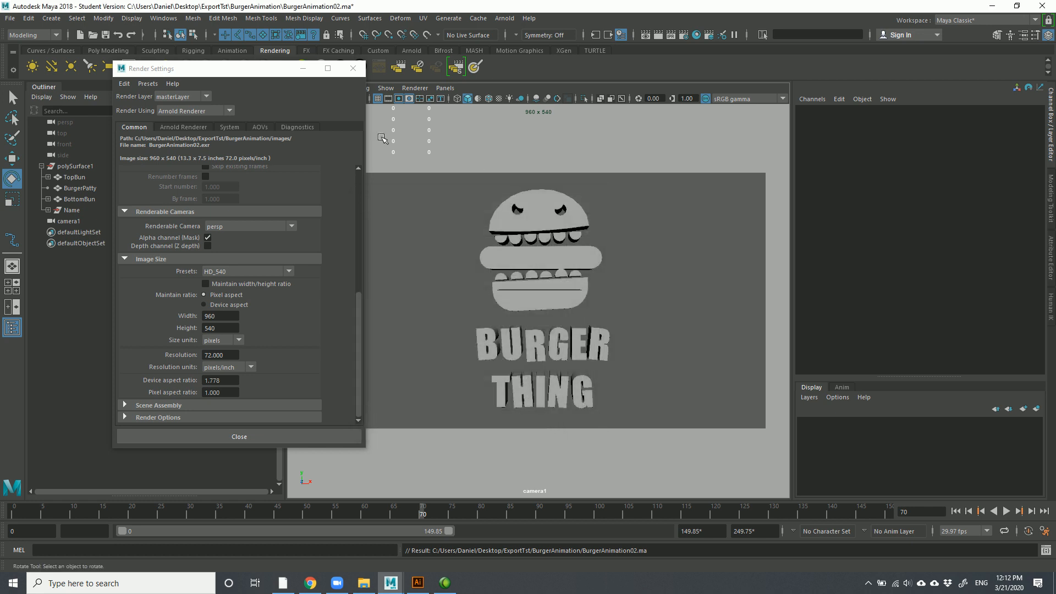
pyautogui.click(193, 111)
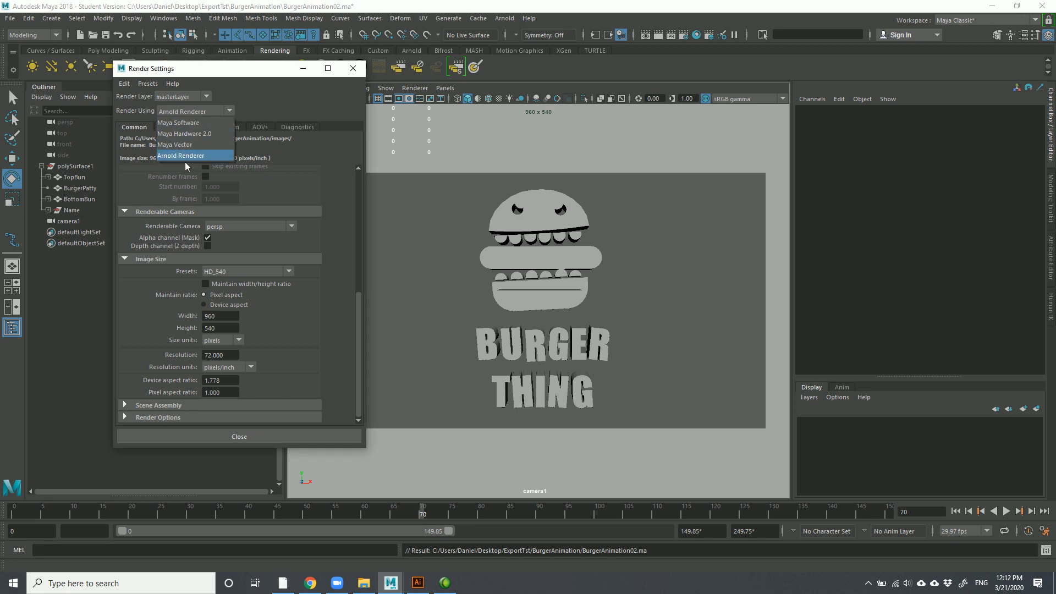
# Choose Arnold Renderer and set the file name prefix to BurgerLogoAnimation
pyautogui.click(187, 156)
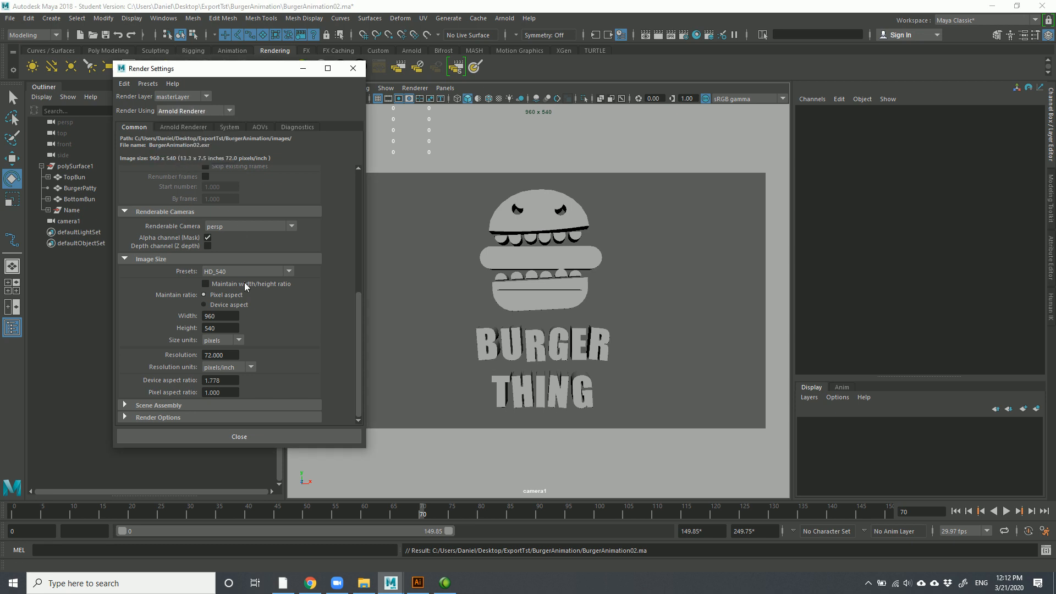
pyautogui.scroll(5, 248, 259)
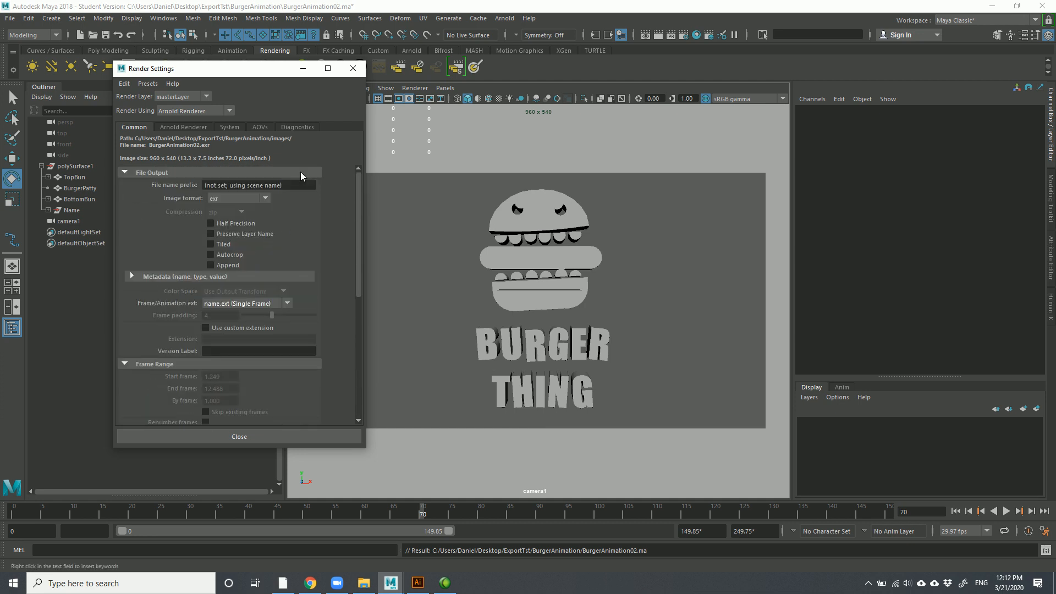
pyautogui.moveTo(292, 183); pyautogui.dragTo(107, 170)
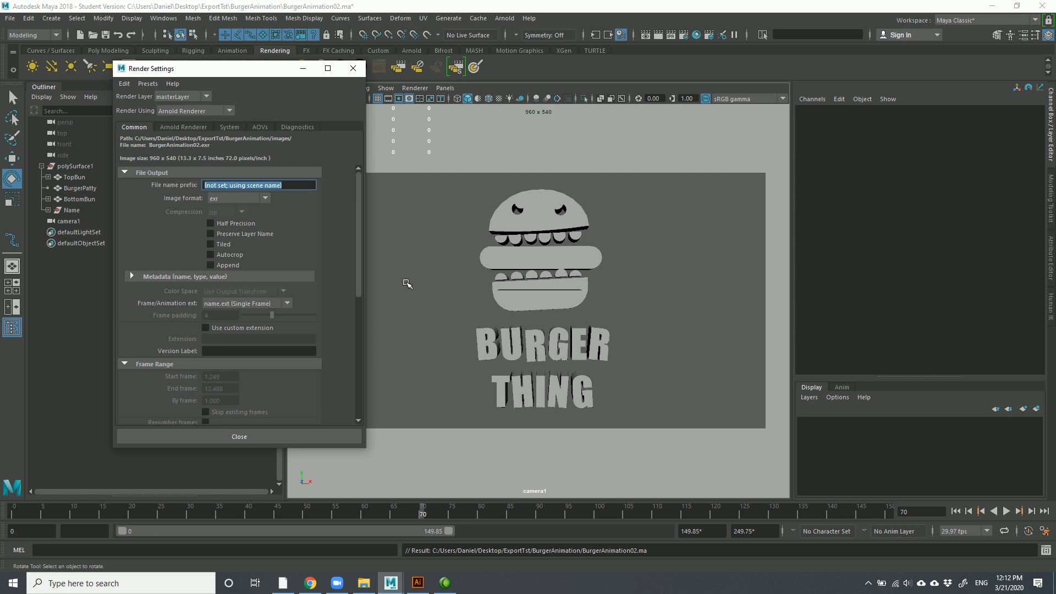
pyautogui.write('BurgerL')
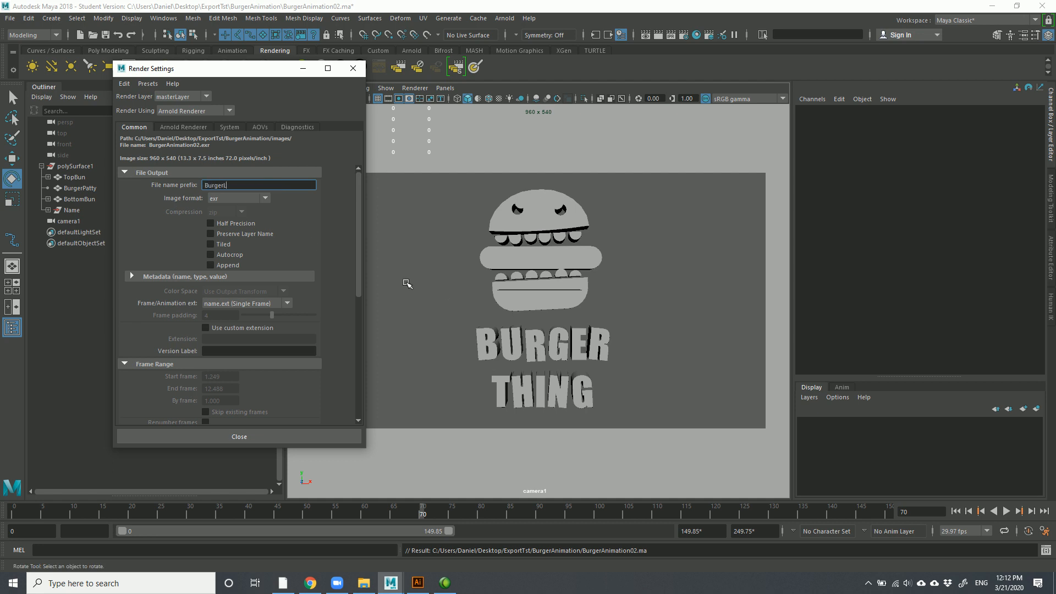
pyautogui.write('ogoAnimation')
# Keep exr as the image format, use name_#.ext frame naming, and confirm frame padding 4
pyautogui.click(264, 200)
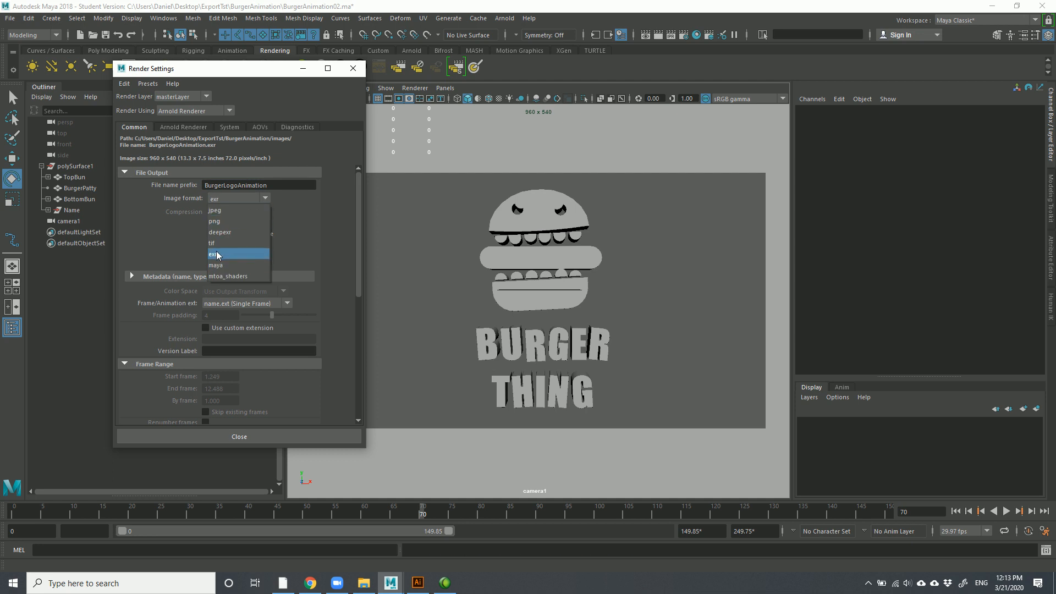
pyautogui.click(138, 228)
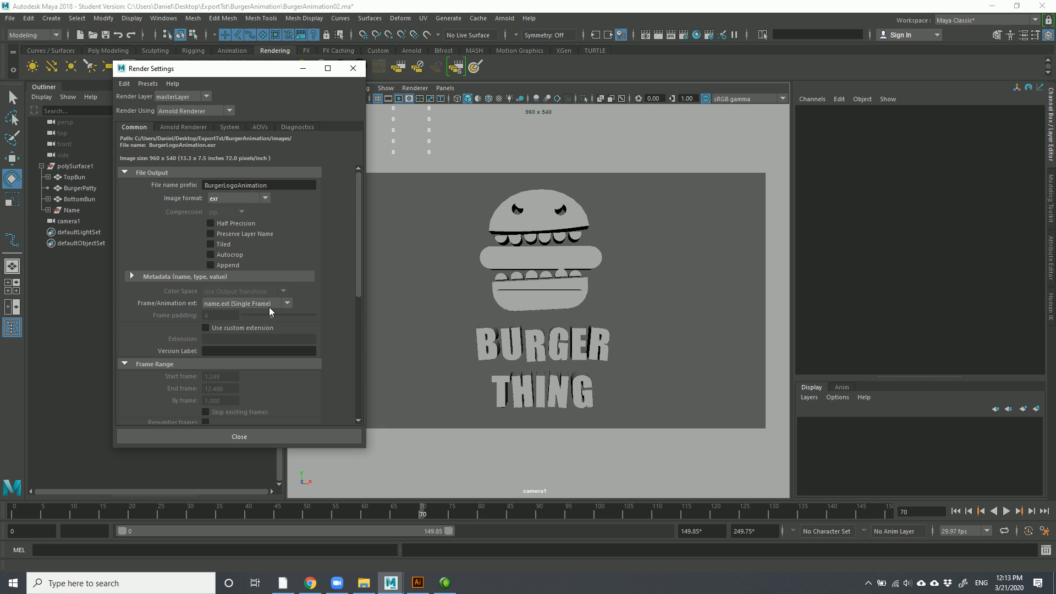
pyautogui.click(287, 304)
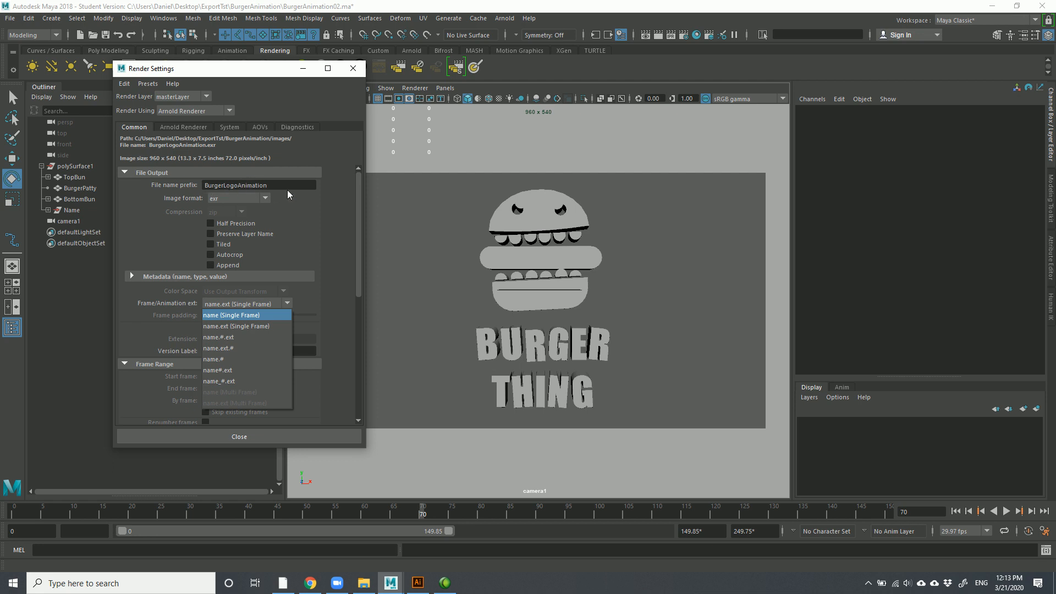
pyautogui.click(238, 381)
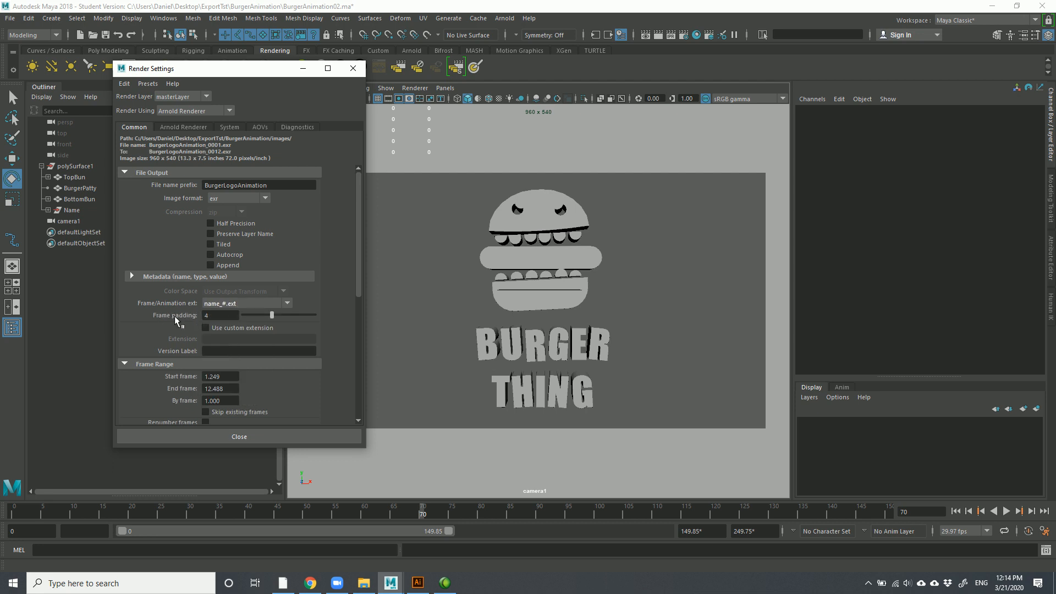
pyautogui.click(217, 315)
# Set the render Frame Range to Start frame 0 and End frame 80
pyautogui.click(230, 377)
pyautogui.moveTo(233, 375); pyautogui.dragTo(166, 378)
pyautogui.write('0')
pyautogui.click(234, 387)
pyautogui.write('80')
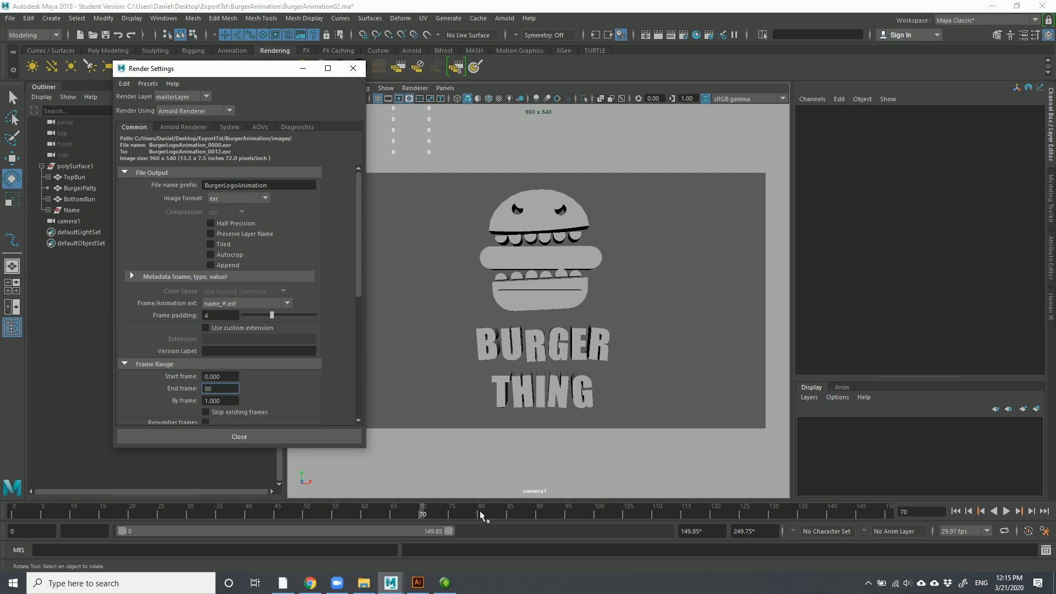
pyautogui.moveTo(360, 276); pyautogui.dragTo(359, 297)
pyautogui.click(226, 331)
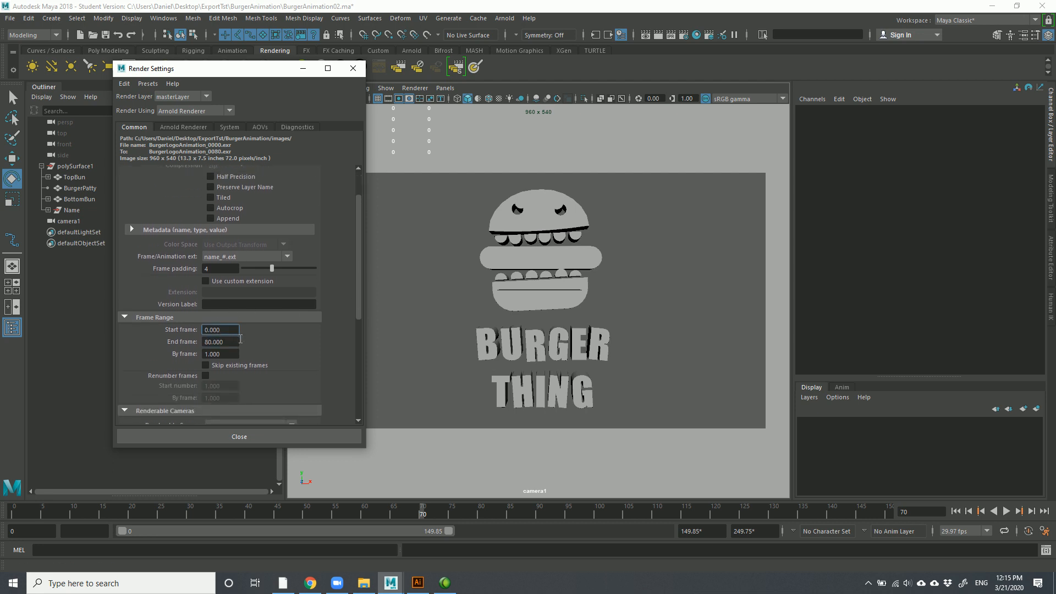
pyautogui.click(232, 342)
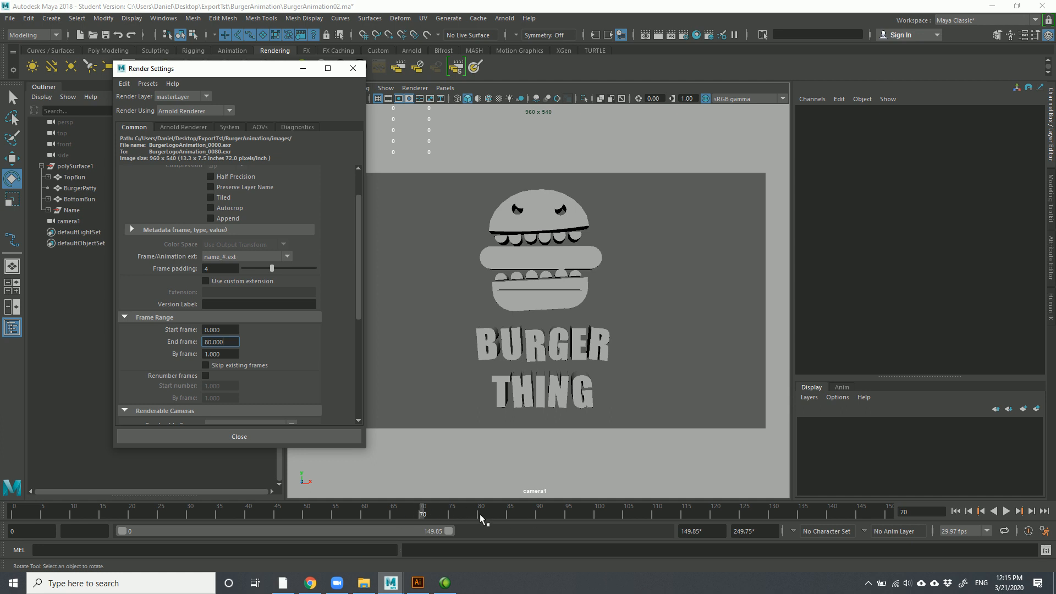
pyautogui.moveTo(232, 345); pyautogui.dragTo(186, 343)
# Assign a new Blinn material to TopBun, BurgerPatty and BottomBun together
pyautogui.click(220, 437)
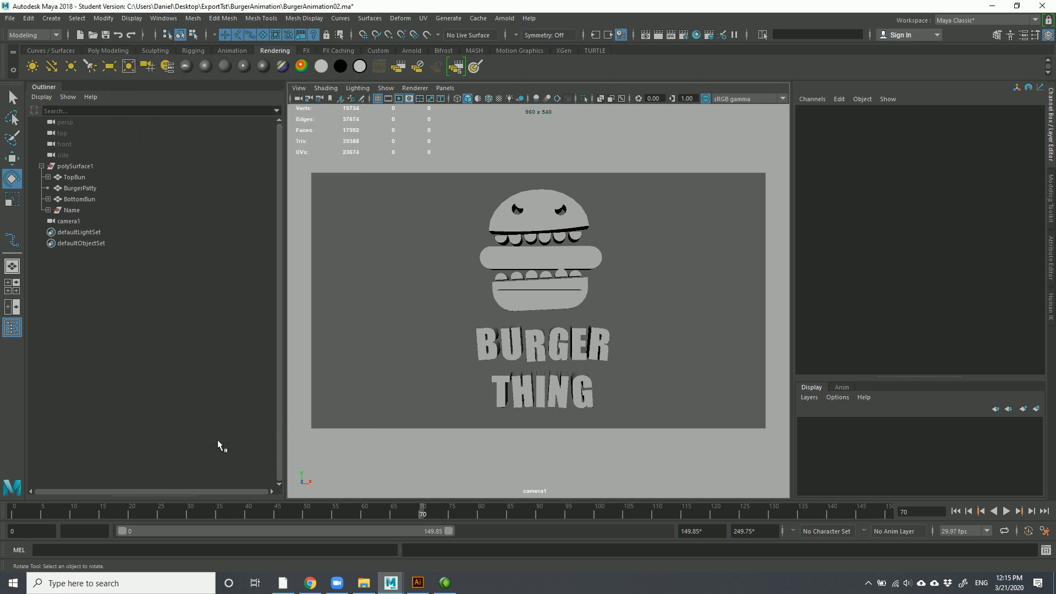
pyautogui.moveTo(442, 222); pyautogui.dragTo(568, 402)
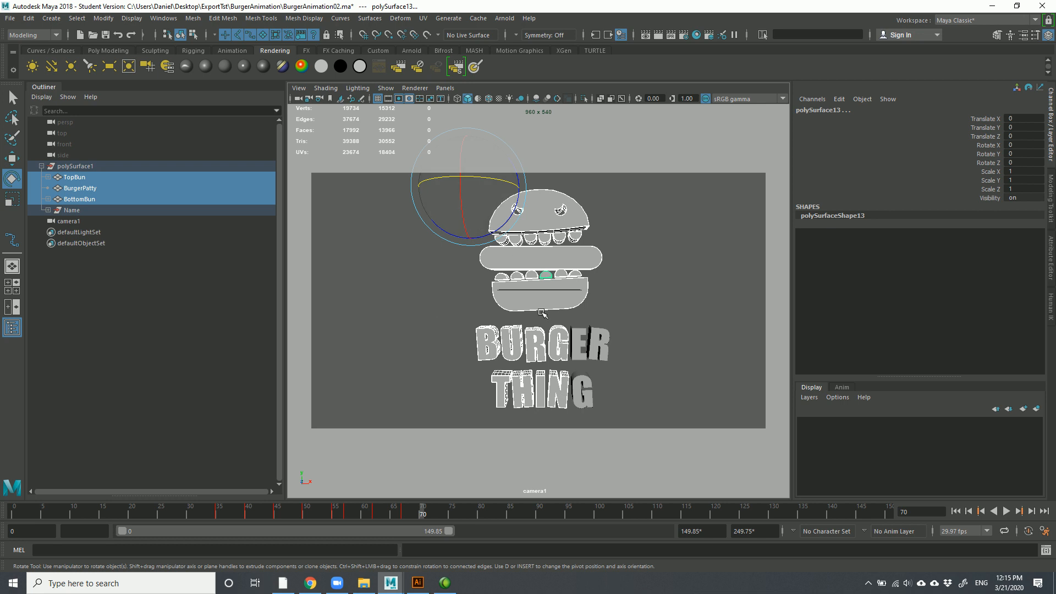
pyautogui.moveTo(534, 266); pyautogui.dragTo(547, 548, button='right')
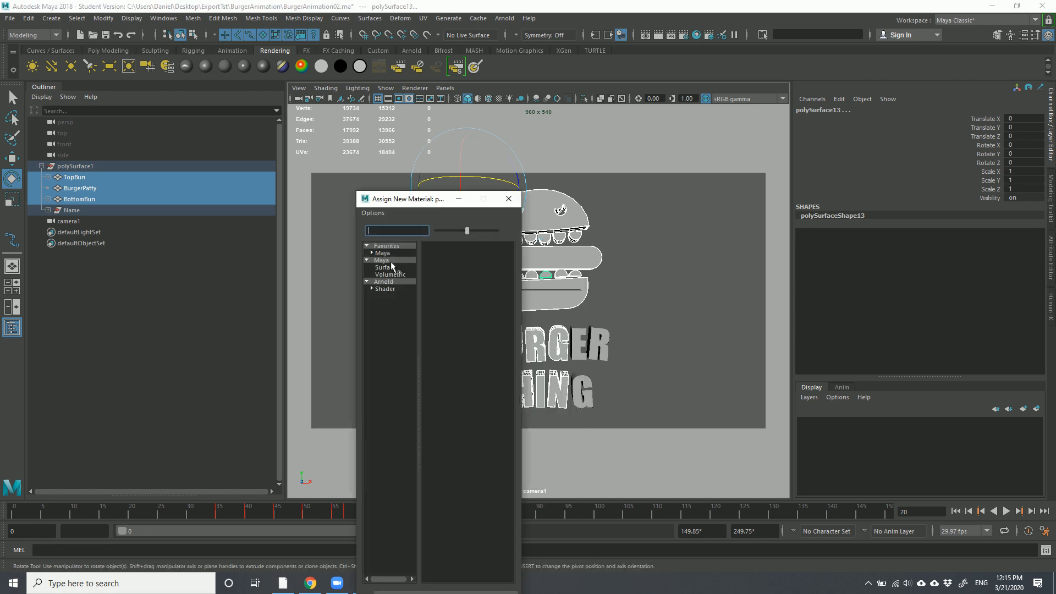
pyautogui.moveTo(412, 198); pyautogui.dragTo(303, 75)
pyautogui.scroll(-1, 338, 310)
pyautogui.scroll(-4, 338, 312)
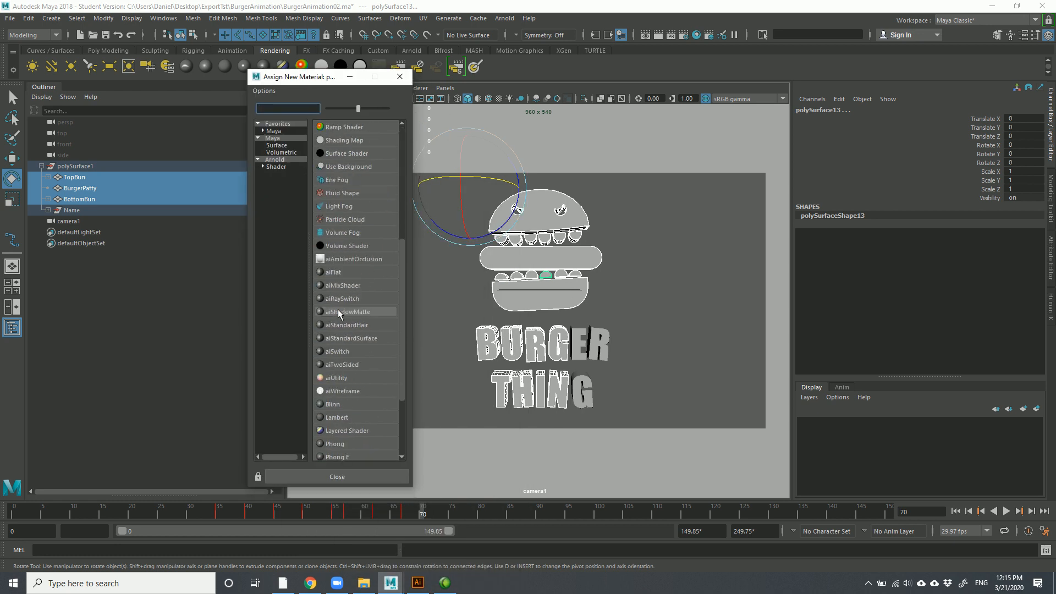
pyautogui.scroll(-3, 340, 313)
pyautogui.scroll(8, 339, 314)
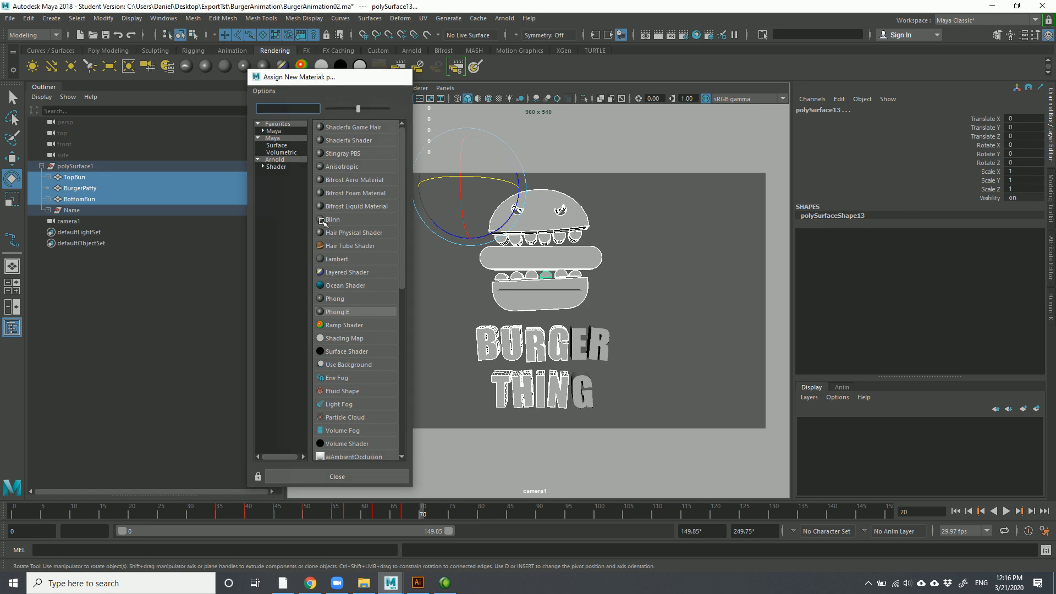
pyautogui.click(322, 220)
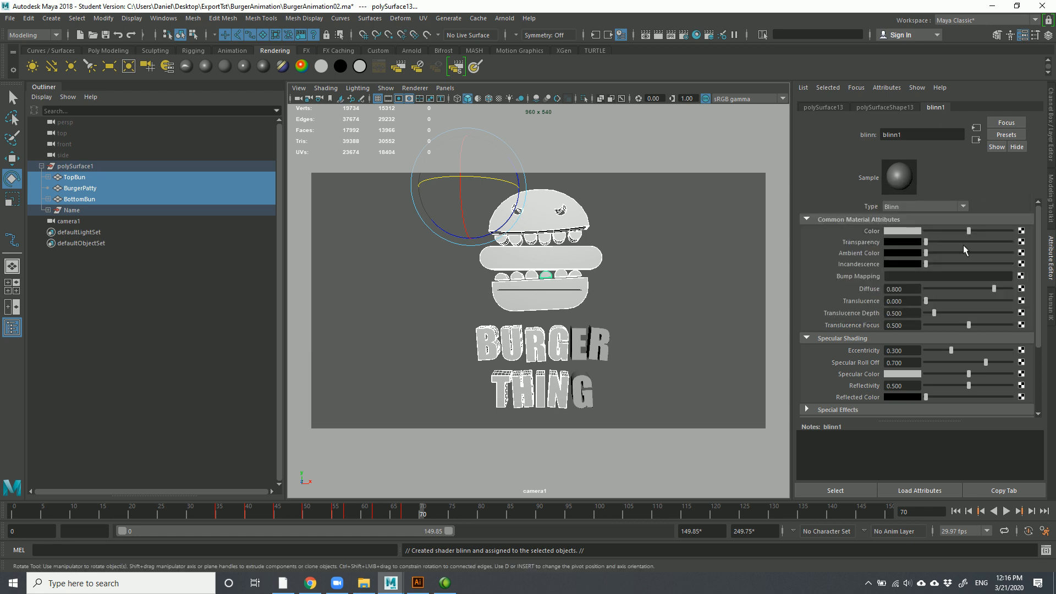
# Make the blinn1 colour red and assign blinn1 to the letter G
pyautogui.click(893, 234)
pyautogui.click(851, 202)
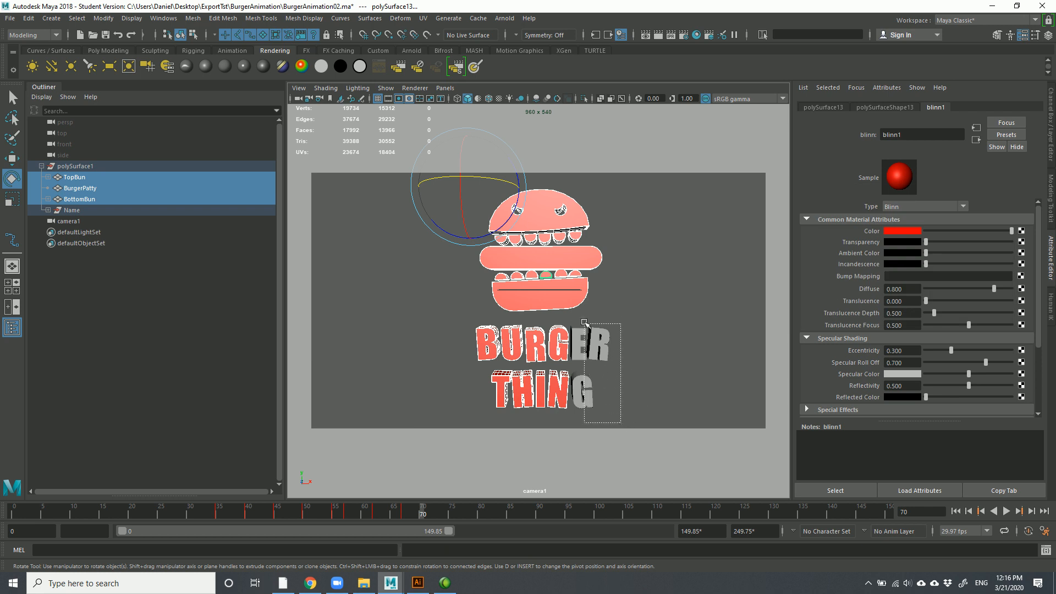
pyautogui.click(590, 344)
pyautogui.moveTo(586, 266); pyautogui.dragTo(578, 528, button='right')
pyautogui.moveTo(572, 576)
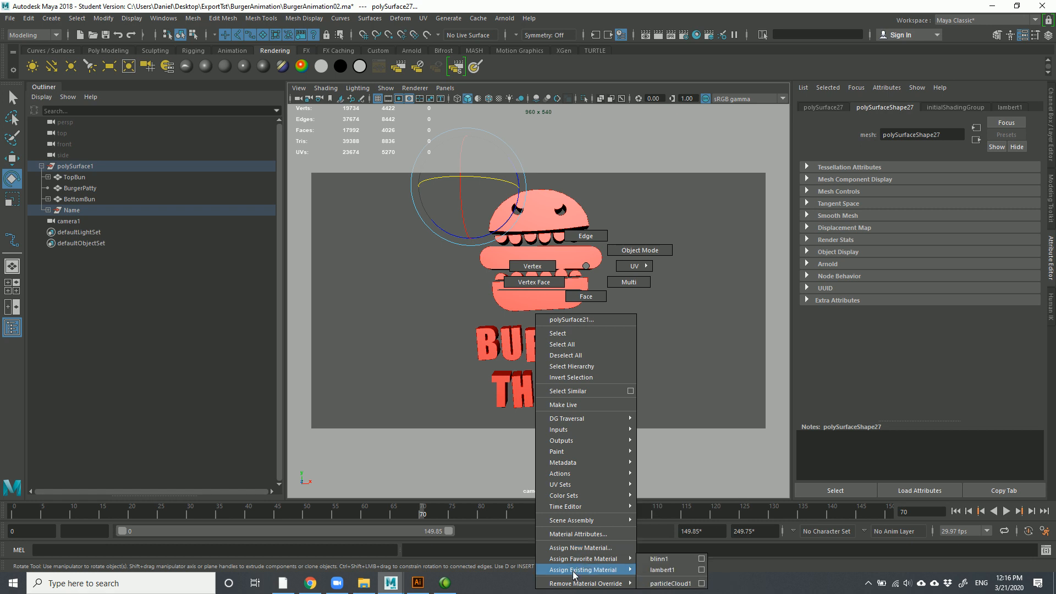
pyautogui.click(660, 560)
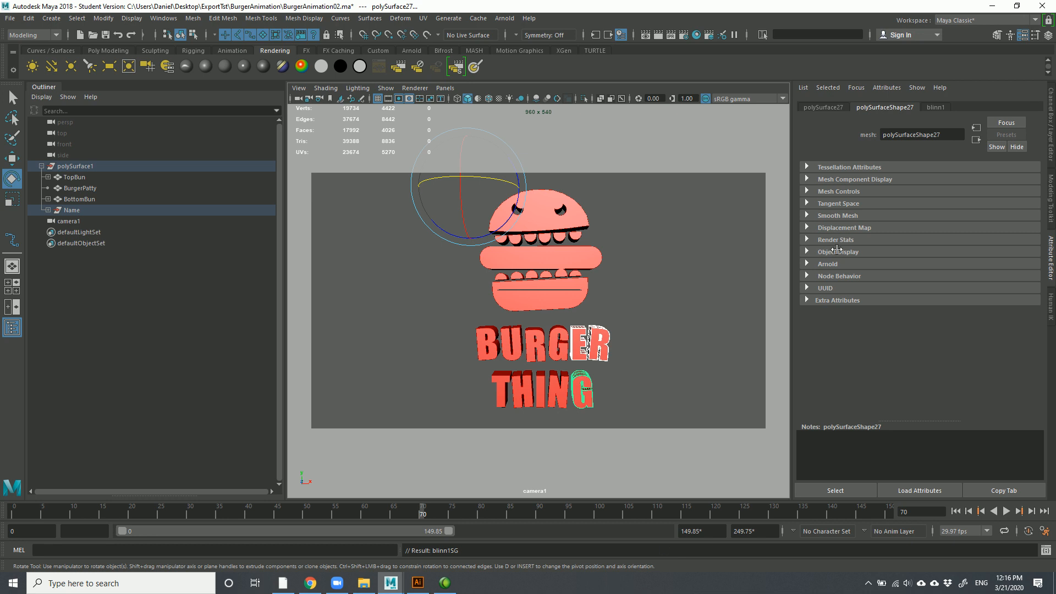
# Zero blinn1's Eccentricity and Reflectivity, lower Roll Off, and make Specular Color black
pyautogui.click(935, 107)
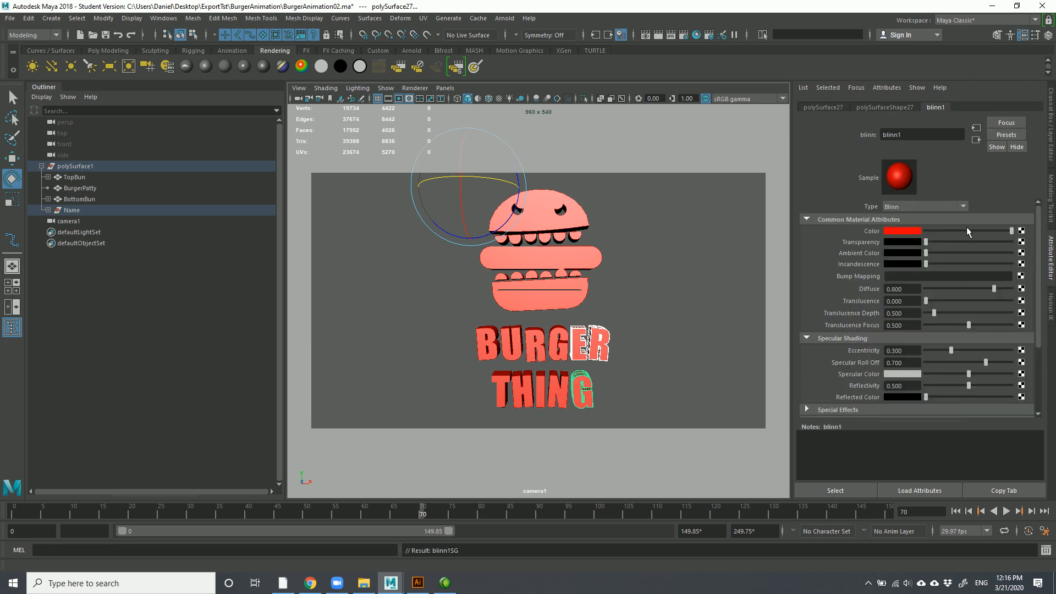
pyautogui.click(909, 232)
pyautogui.moveTo(952, 350); pyautogui.dragTo(1005, 352)
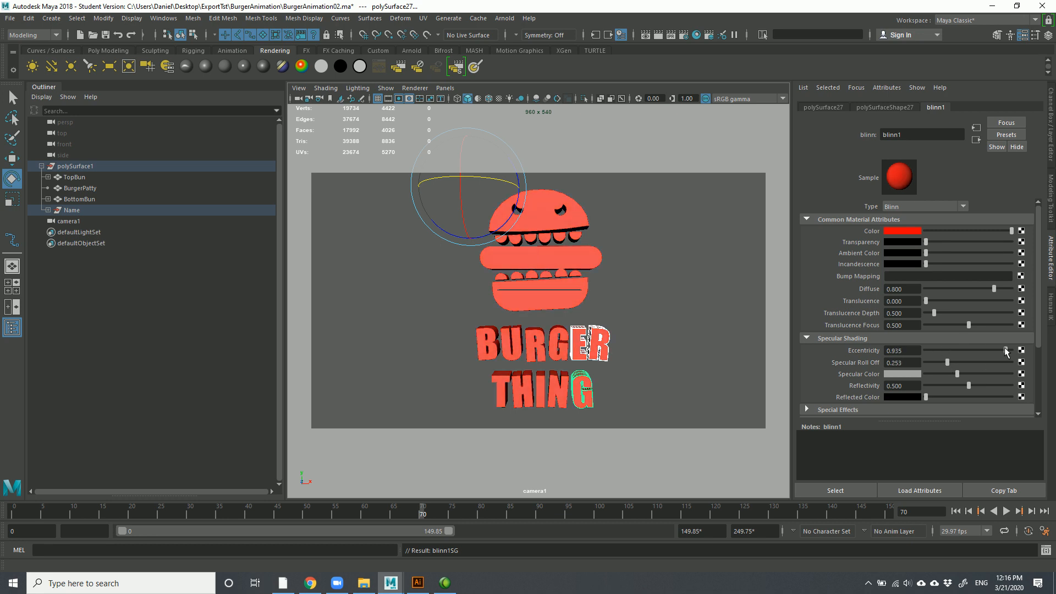
pyautogui.moveTo(953, 374); pyautogui.dragTo(926, 362)
pyautogui.moveTo(1006, 350); pyautogui.dragTo(926, 352)
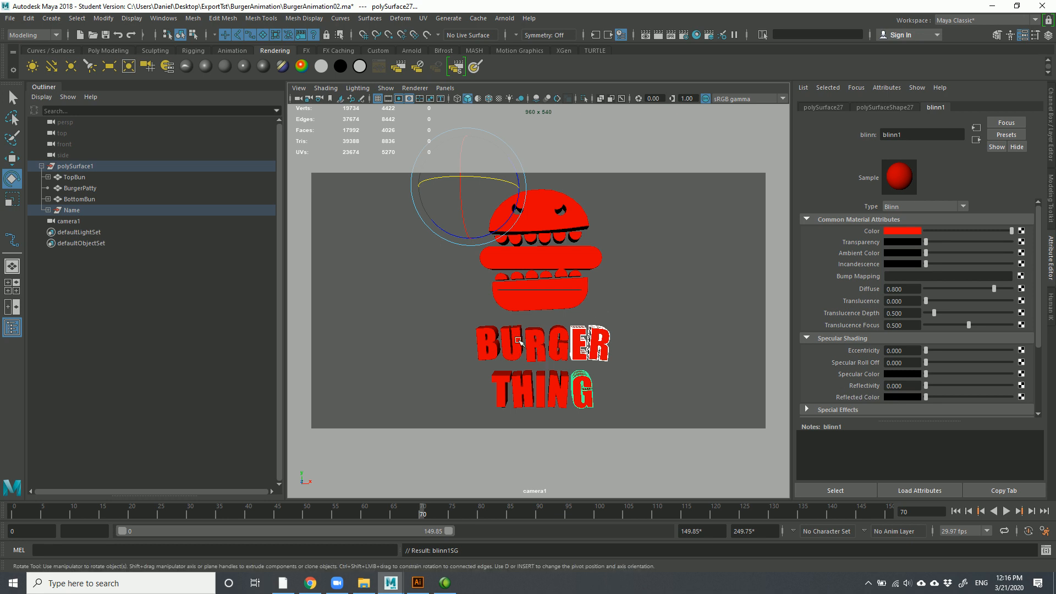
pyautogui.scroll(-3, 969, 377)
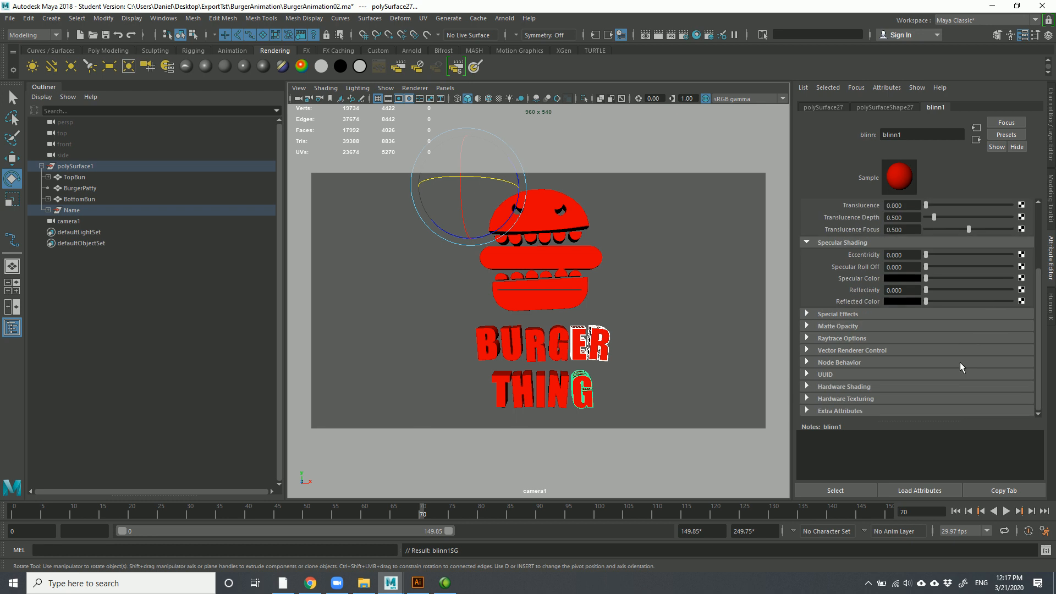
pyautogui.scroll(2, 863, 324)
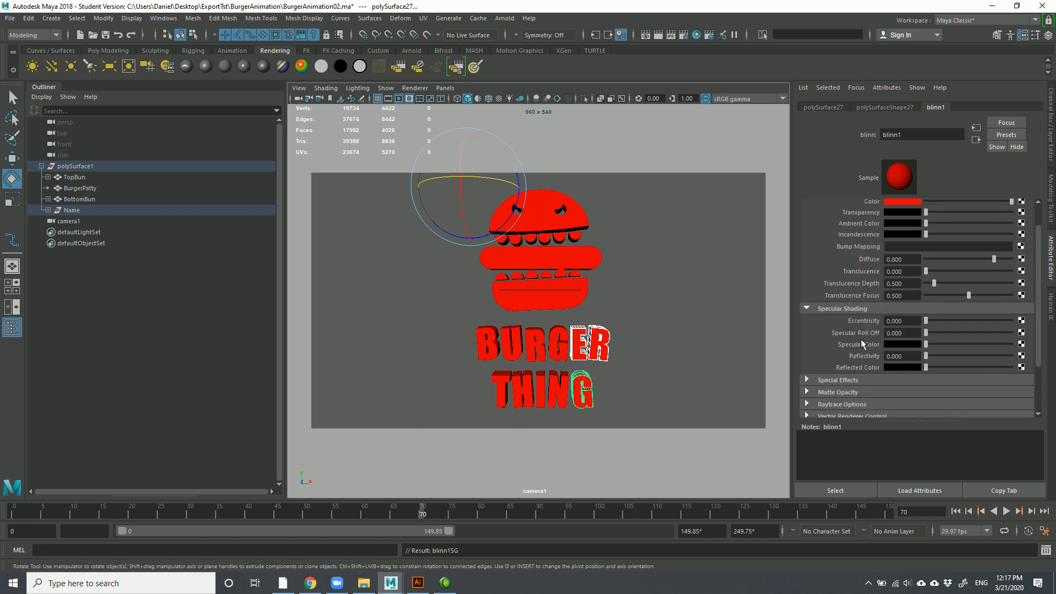
pyautogui.click(808, 309)
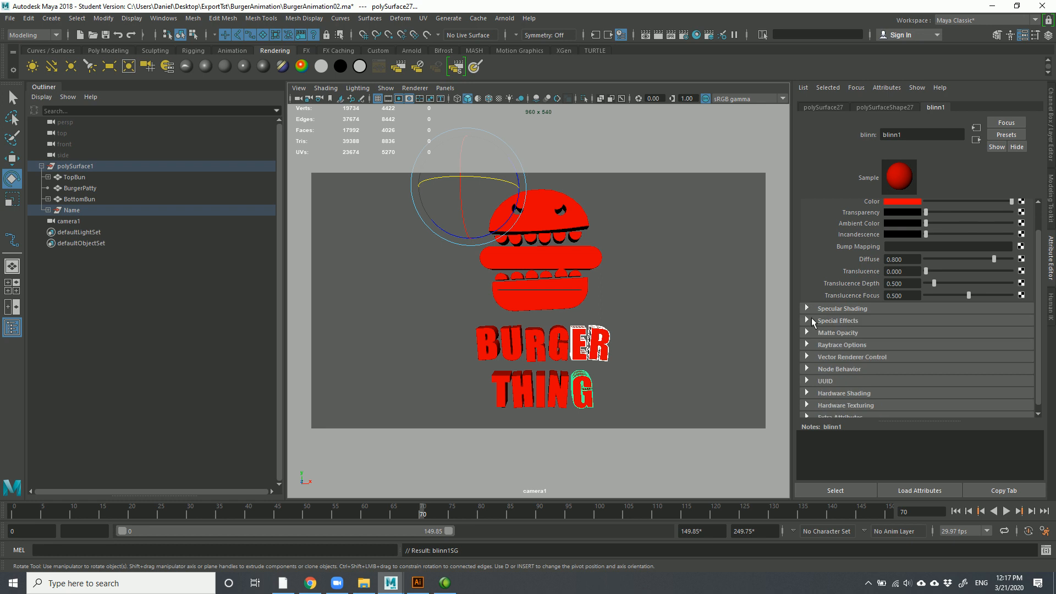
pyautogui.scroll(1, 813, 322)
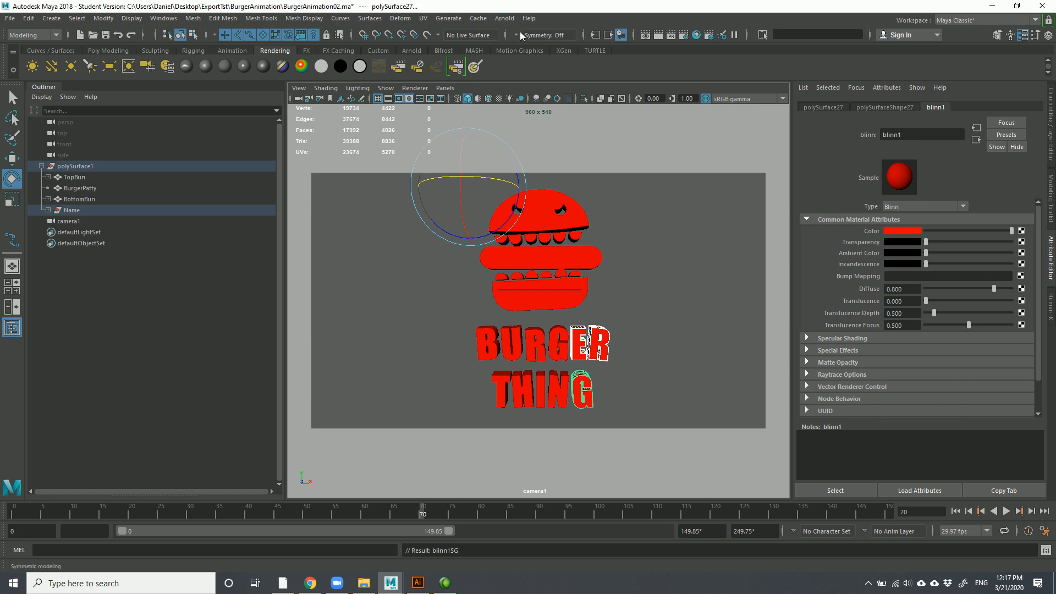
# Start and stop a new Camtasia screen recording, returning to the Maya burger scene
pyautogui.click(505, 18)
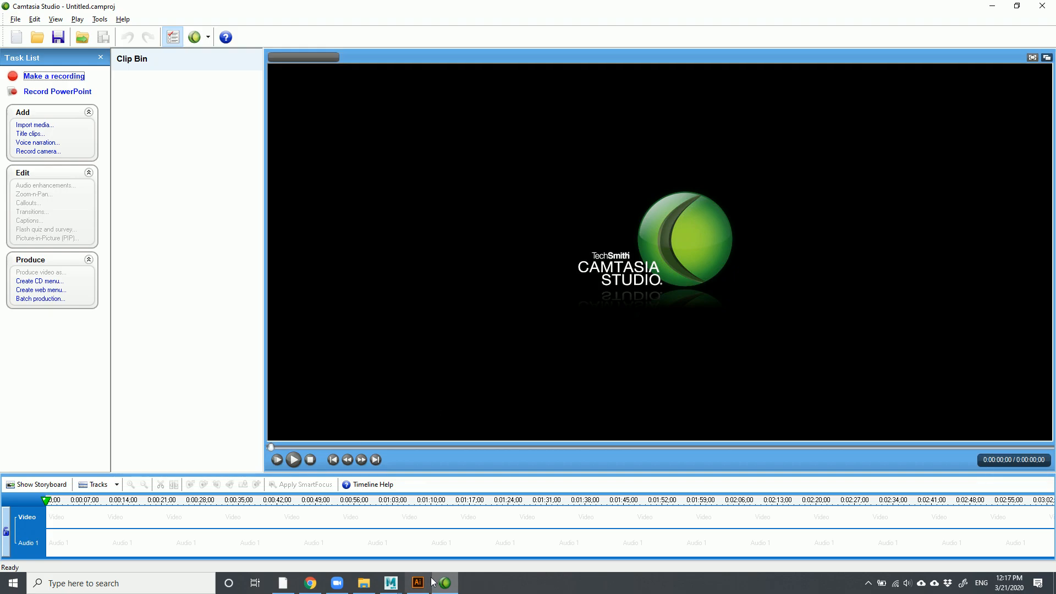
pyautogui.click(451, 587)
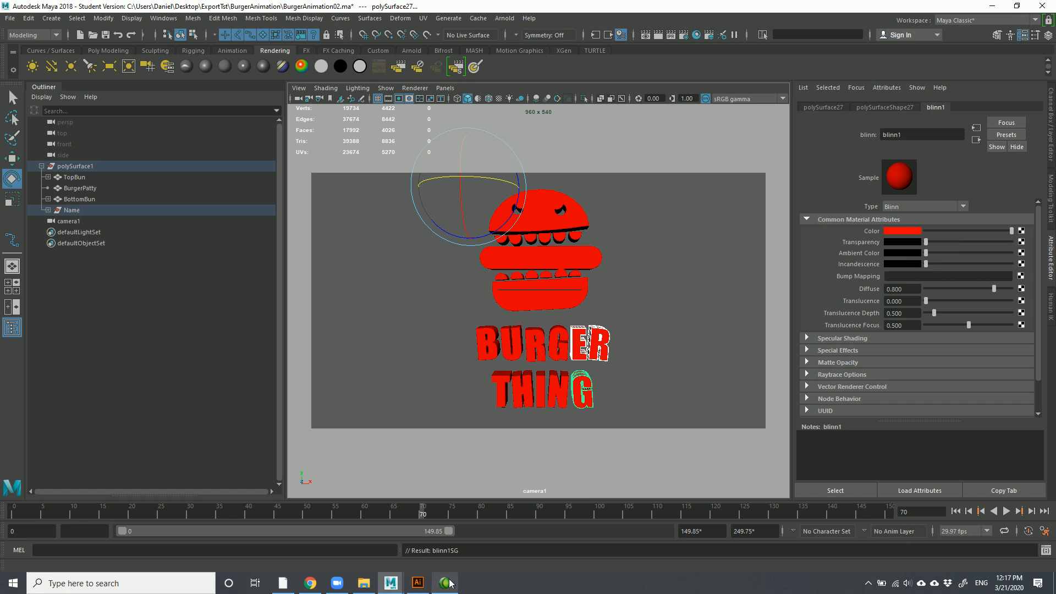
pyautogui.click(445, 583)
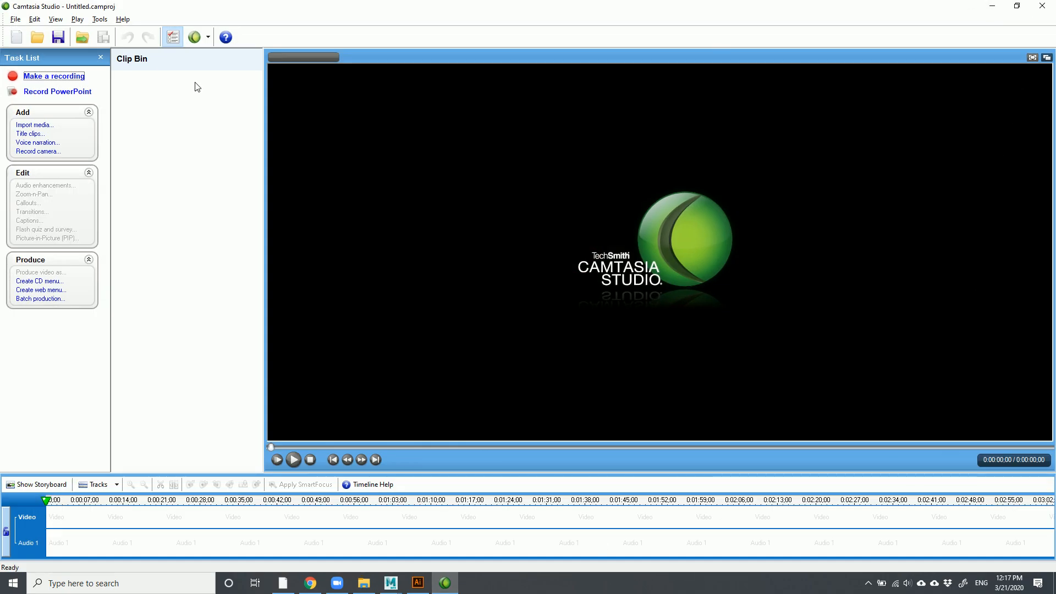
pyautogui.click(70, 80)
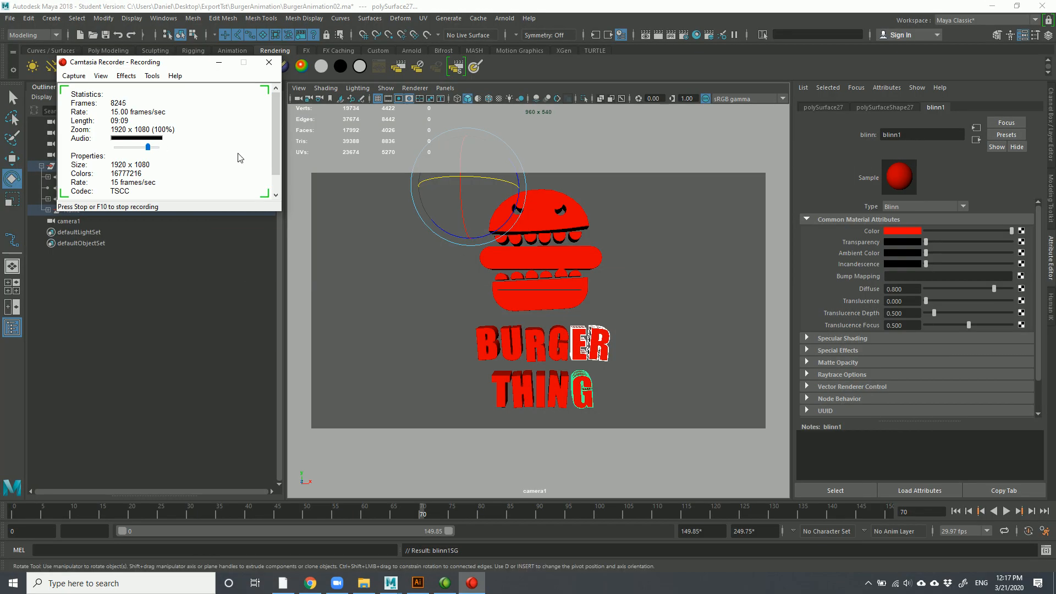
pyautogui.scroll(-3, 272, 123)
pyautogui.click(142, 189)
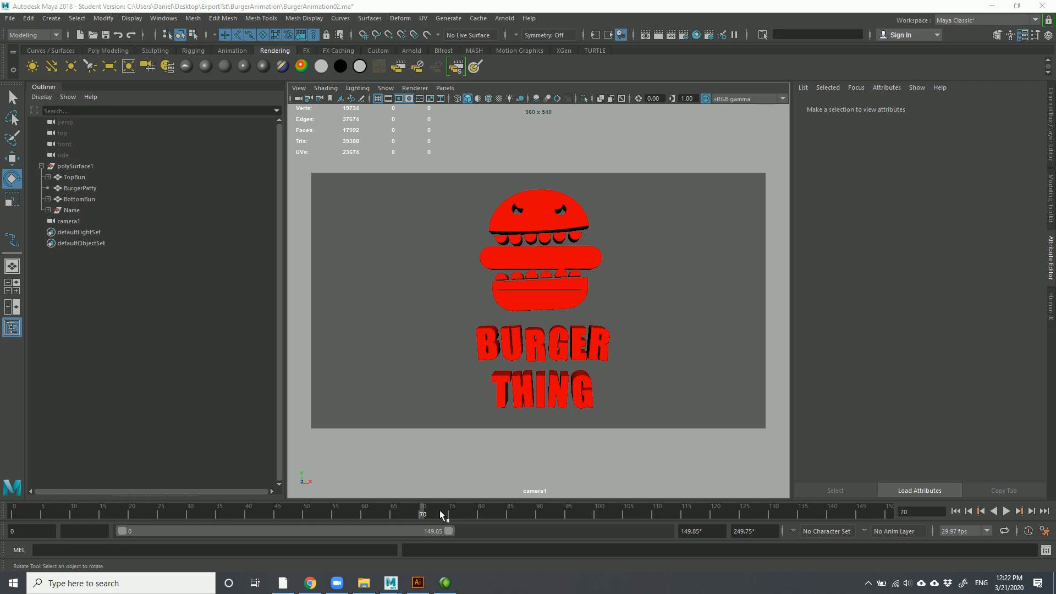
# Scrub the time slider to frame 68 and bring up the Arnold menu
pyautogui.moveTo(394, 512); pyautogui.dragTo(411, 484)
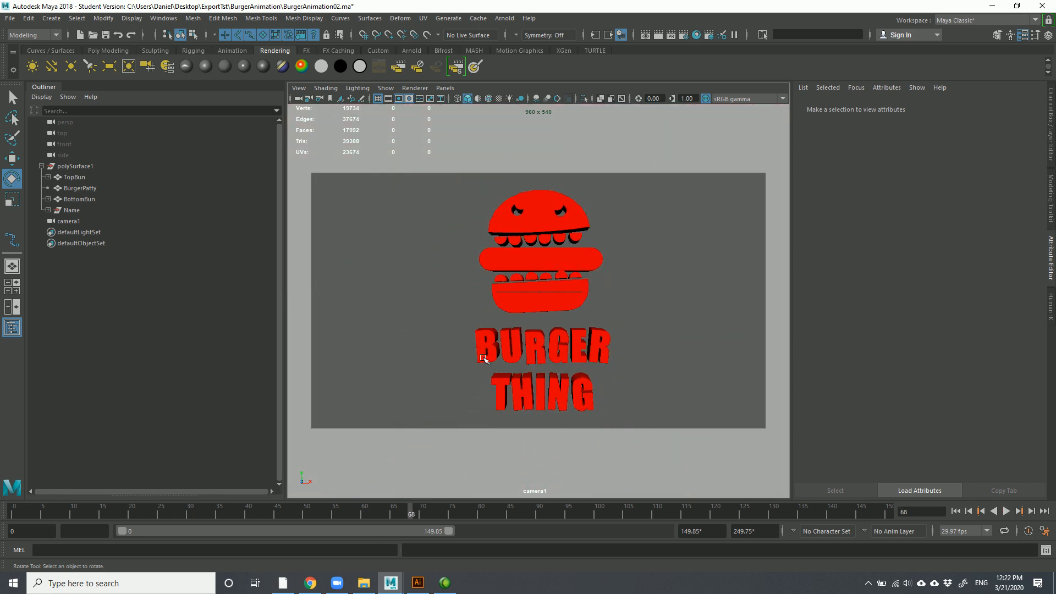
pyautogui.click(506, 19)
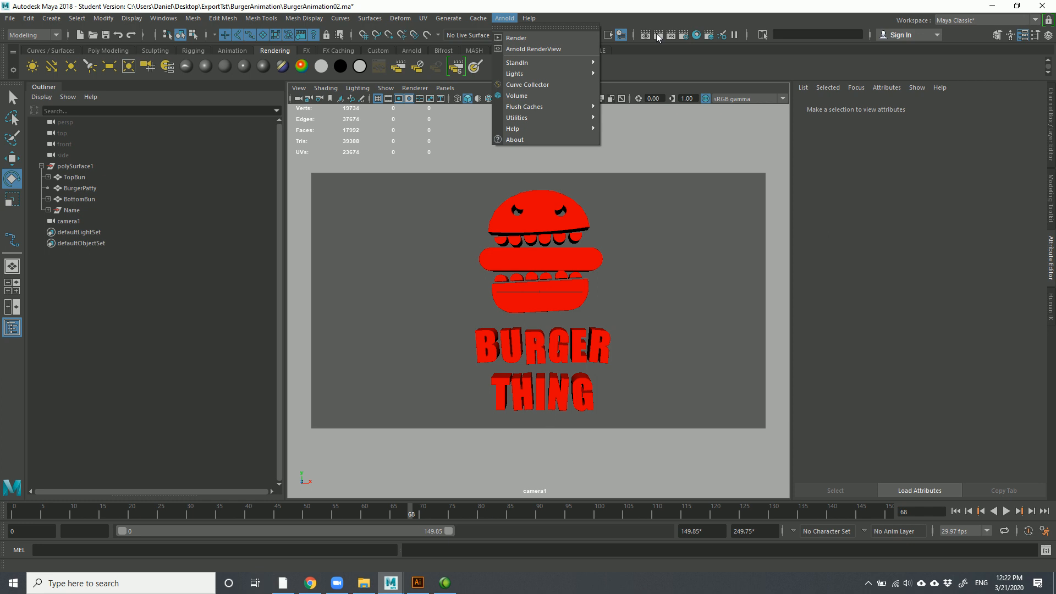
# Arnold-render frame 68, check the white alpha silhouette, then close RenderView
pyautogui.click(525, 39)
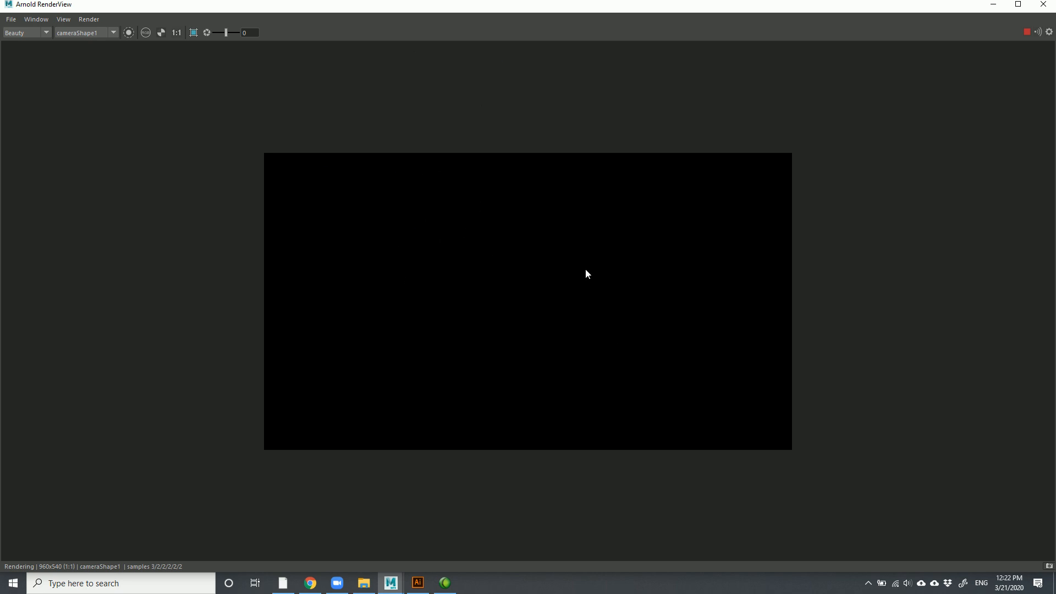
pyautogui.click(161, 32)
pyautogui.click(161, 33)
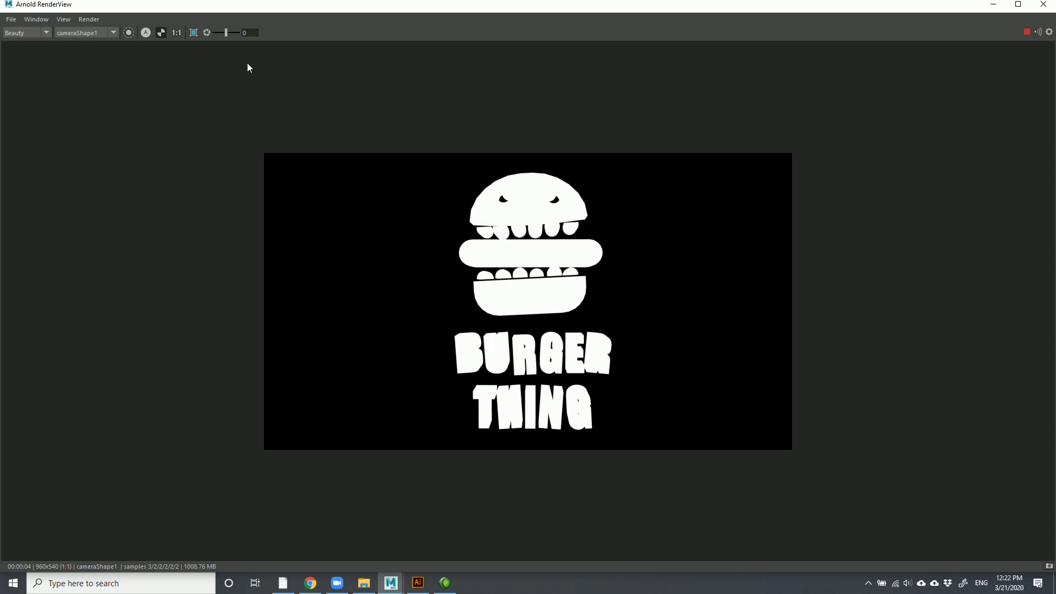
pyautogui.click(146, 32)
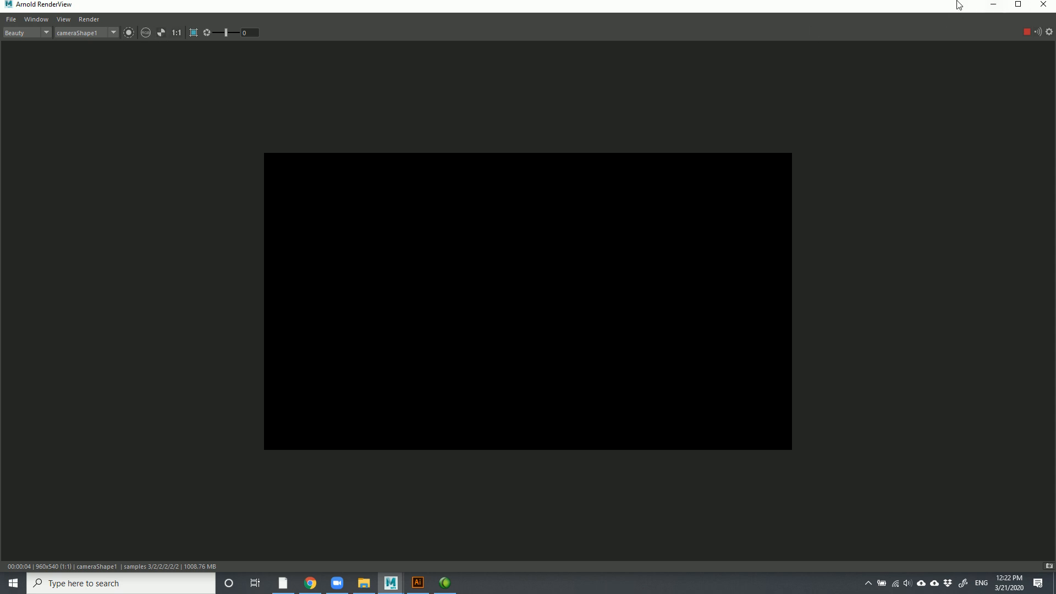
pyautogui.click(1044, 5)
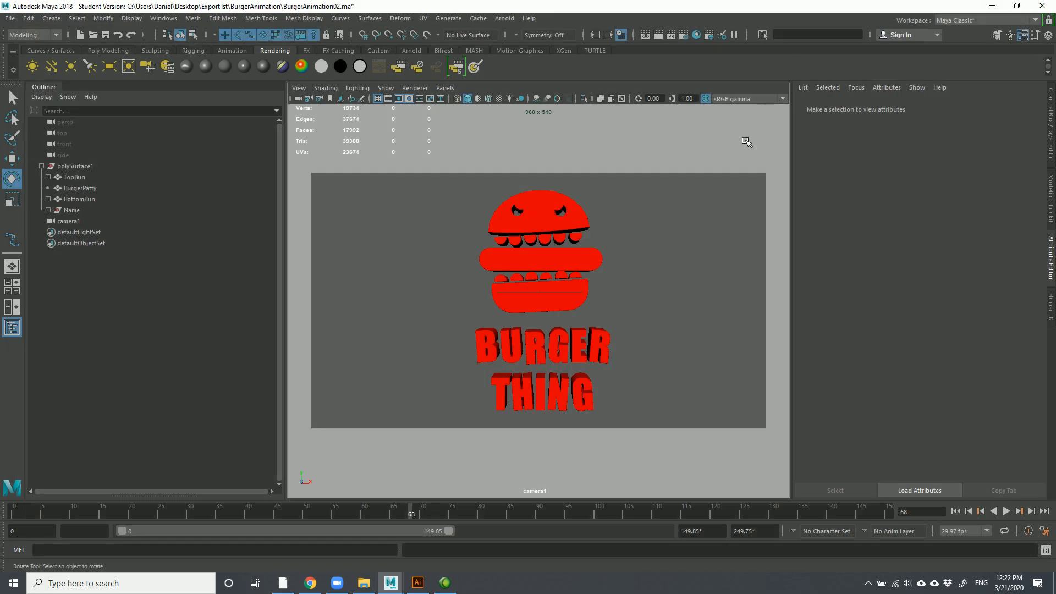
pyautogui.click(503, 19)
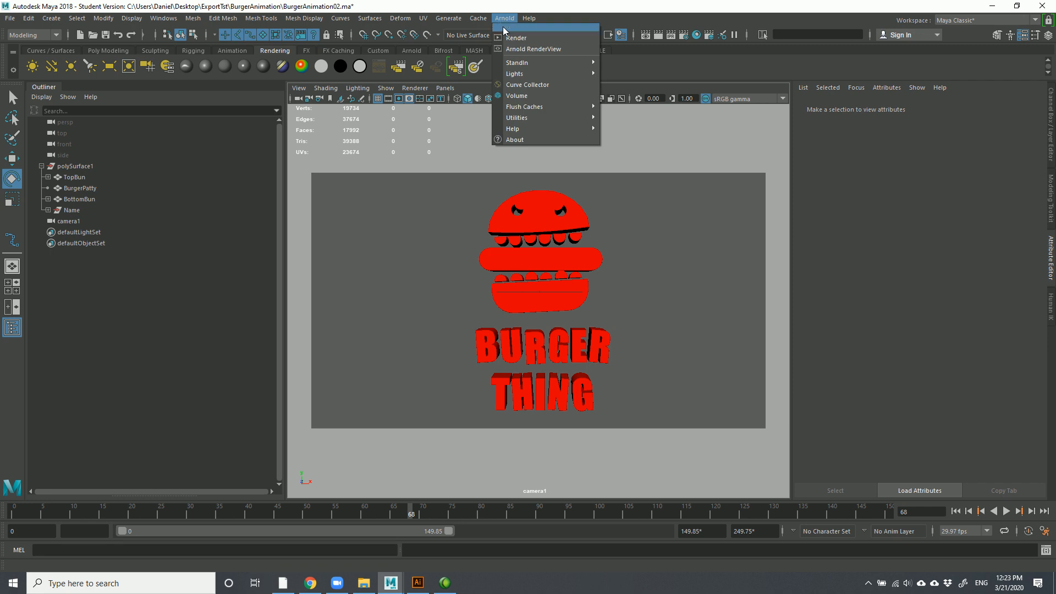
# Add an Arnold Skydome Light (aiSkyDomeLight1) to the burger scene
pyautogui.moveTo(521, 75)
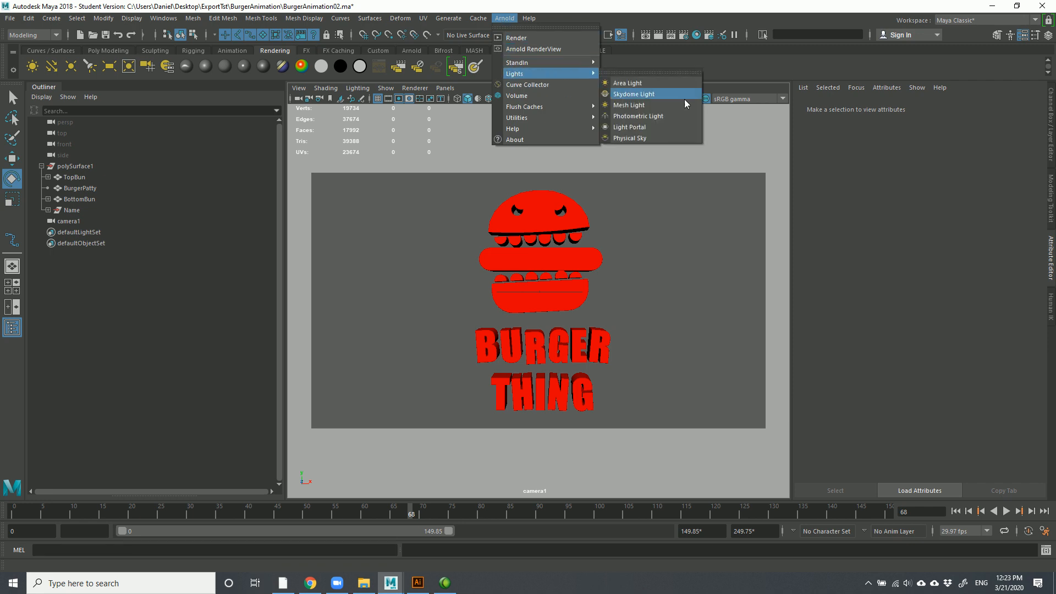
pyautogui.click(648, 99)
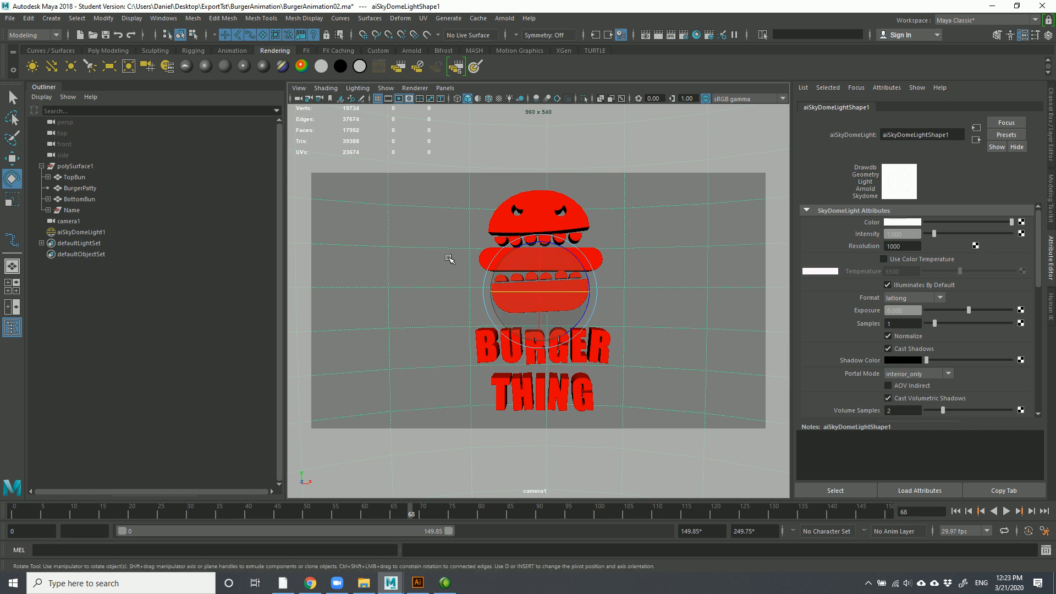
pyautogui.click(505, 19)
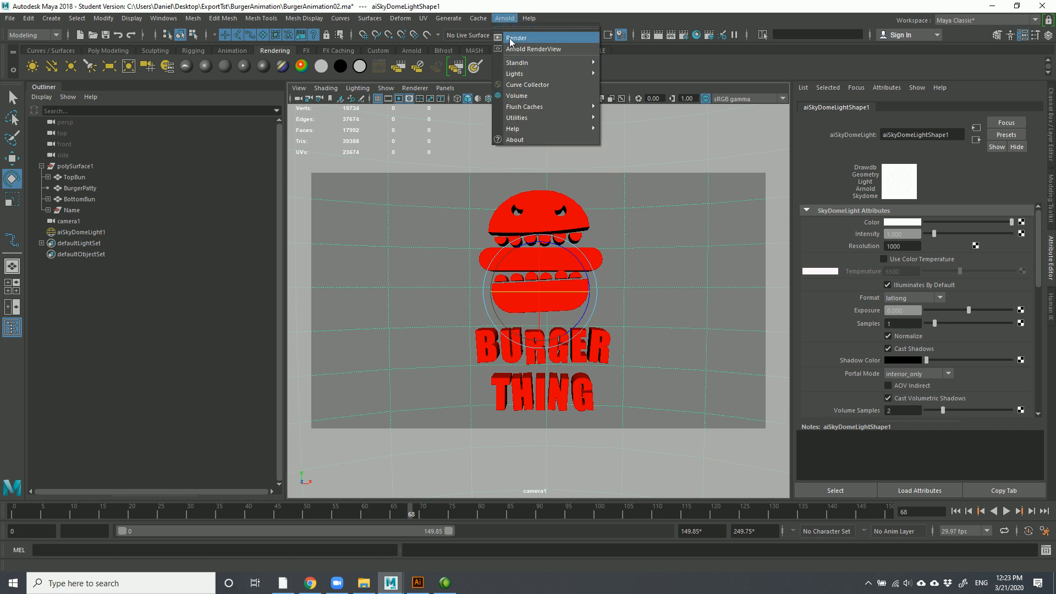
# Render the skydome-lit frame, check its alpha, then minimize RenderView
pyautogui.click(510, 39)
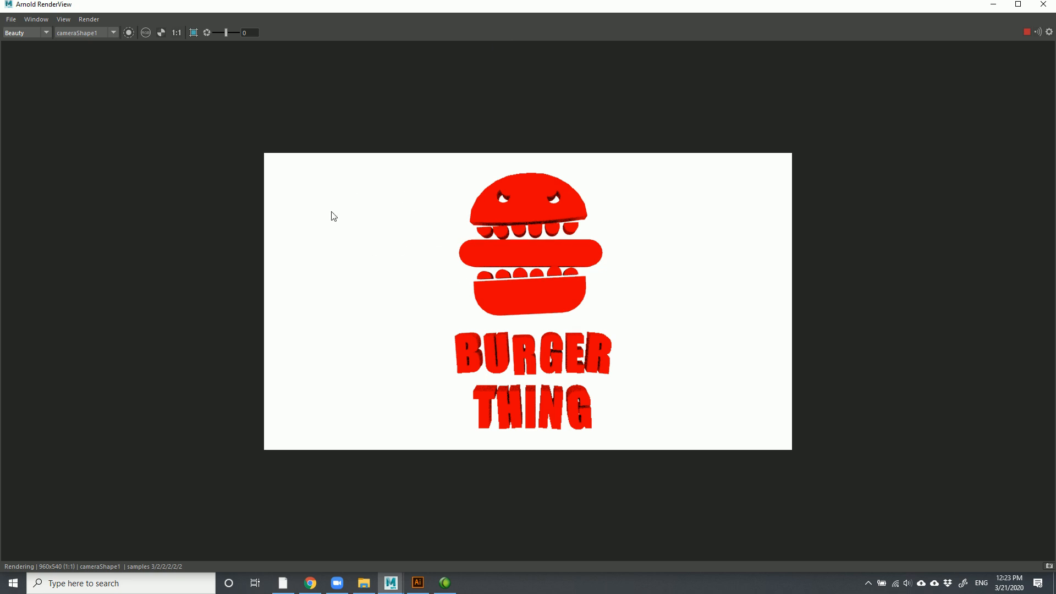
pyautogui.click(160, 34)
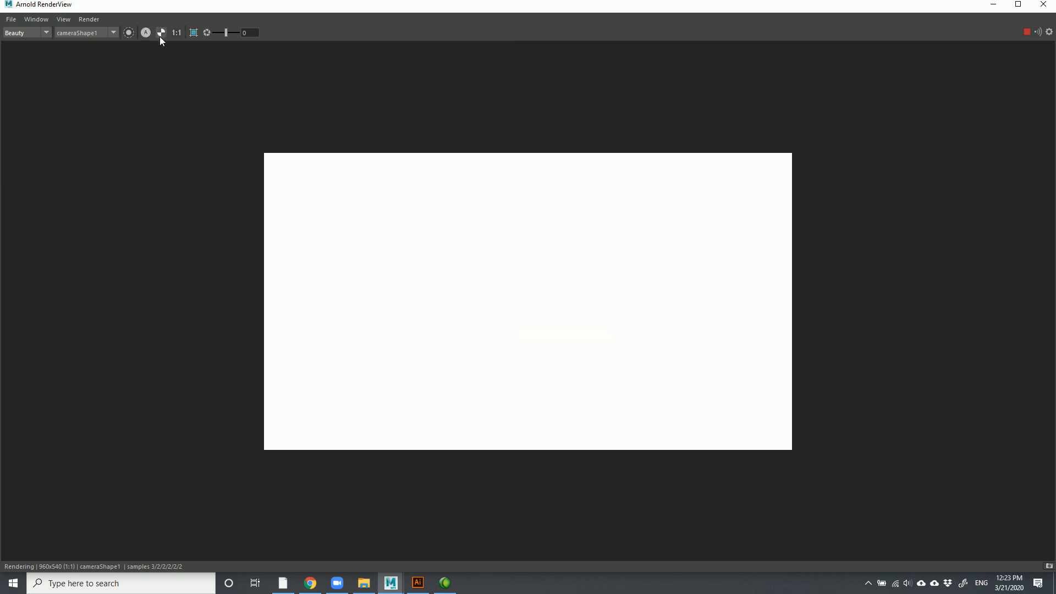
pyautogui.click(146, 33)
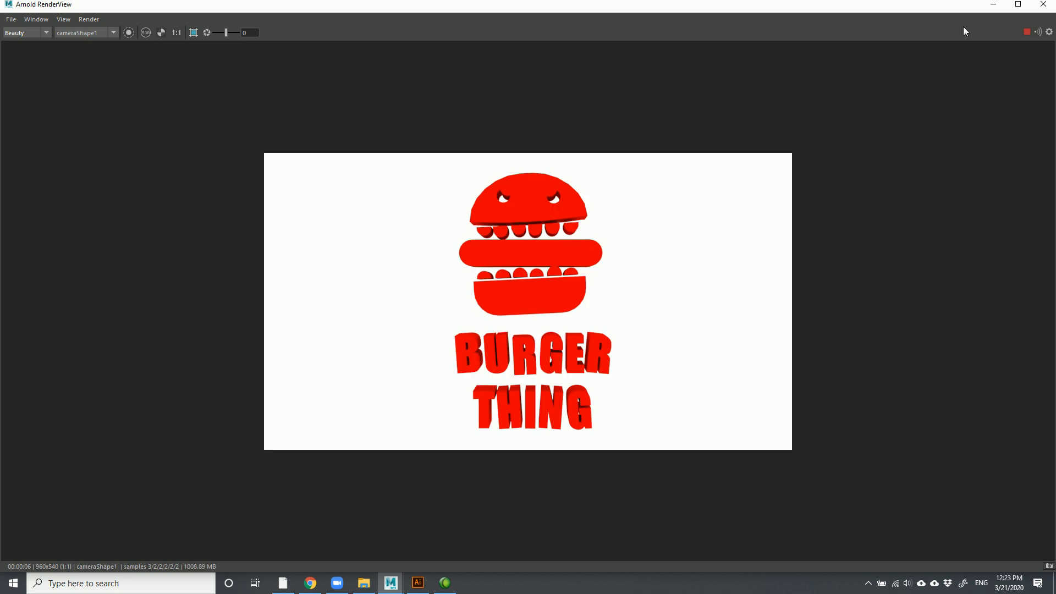
pyautogui.click(995, 7)
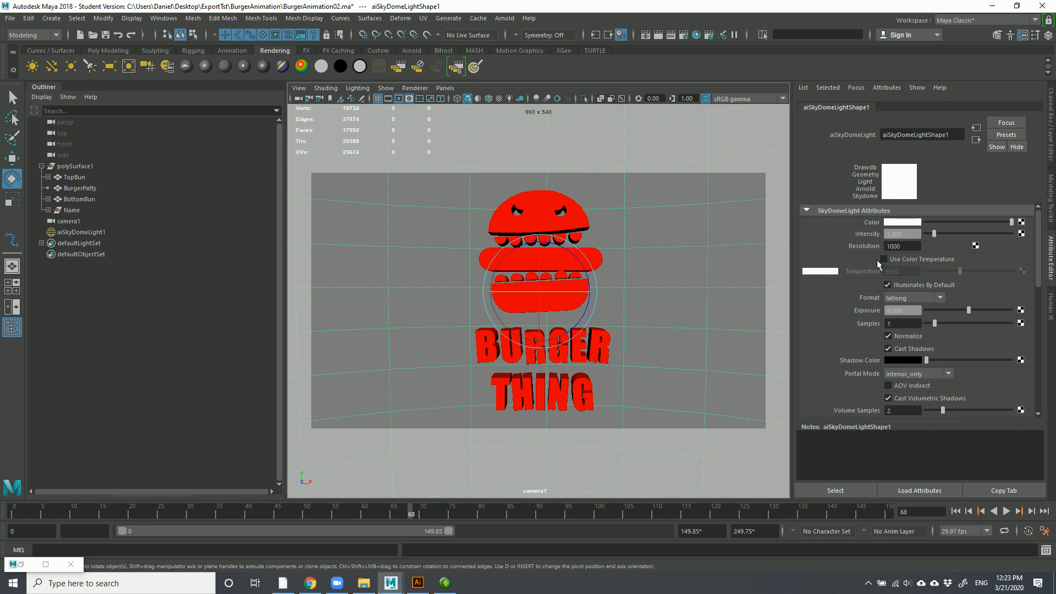
# Set aiSkyDomeLightShape1's Camera visibility to 0 and re-render with Arnold
pyautogui.scroll(-5, 1044, 253)
pyautogui.moveTo(1048, 275); pyautogui.dragTo(1044, 309)
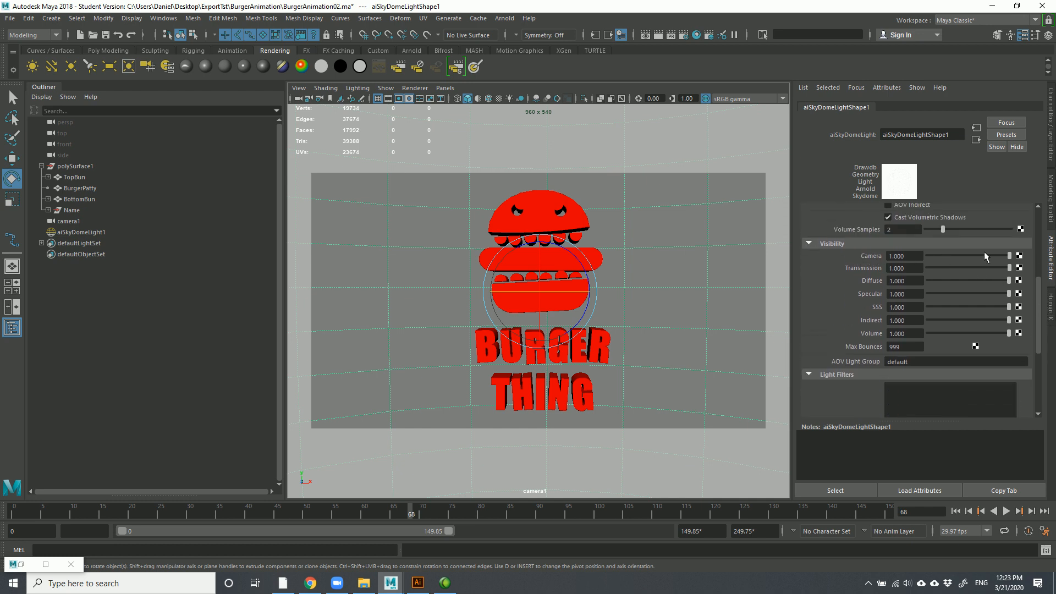
pyautogui.moveTo(1011, 256); pyautogui.dragTo(983, 263)
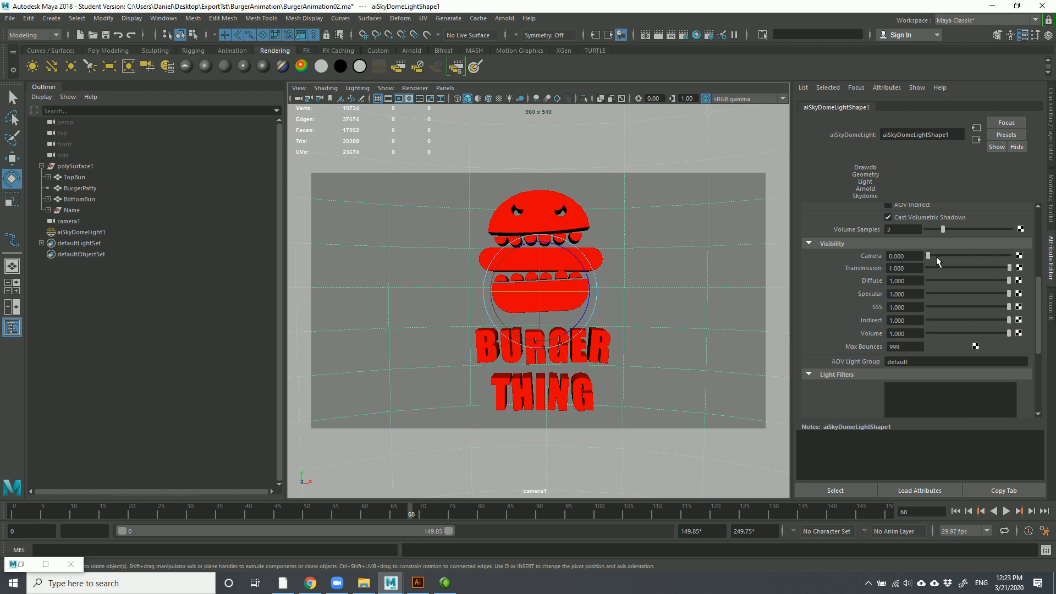
pyautogui.click(499, 19)
pyautogui.click(517, 38)
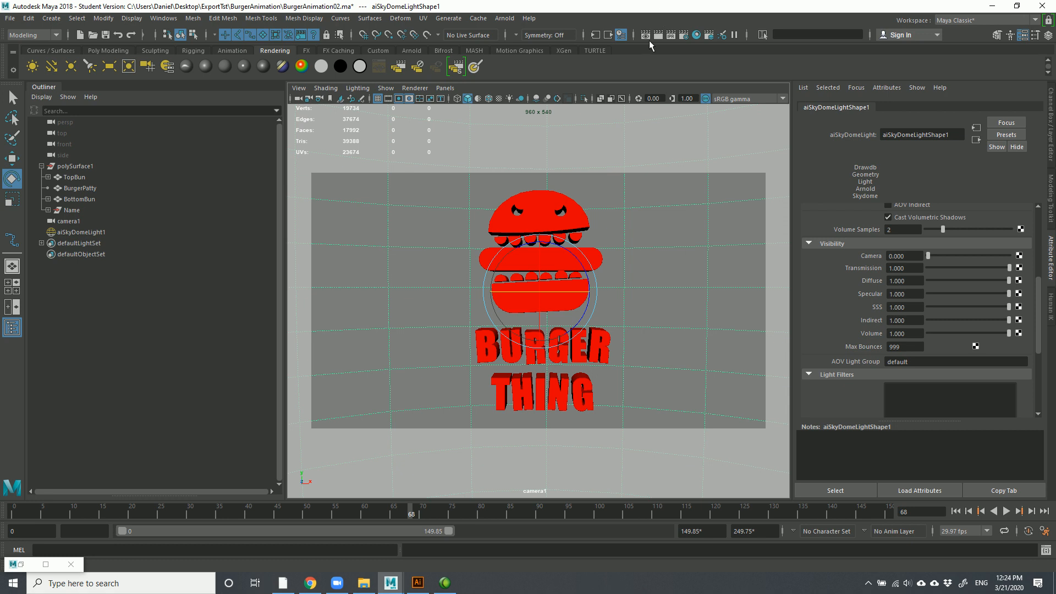
# Bring back the Arnold RenderView and shrink it to reveal the scene list
pyautogui.click(504, 18)
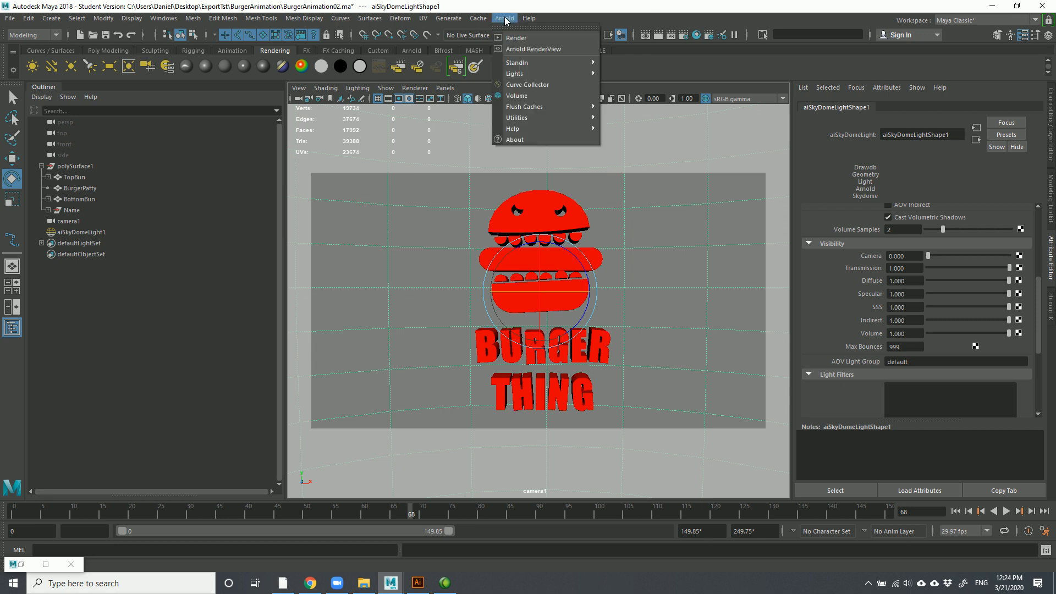
pyautogui.click(543, 49)
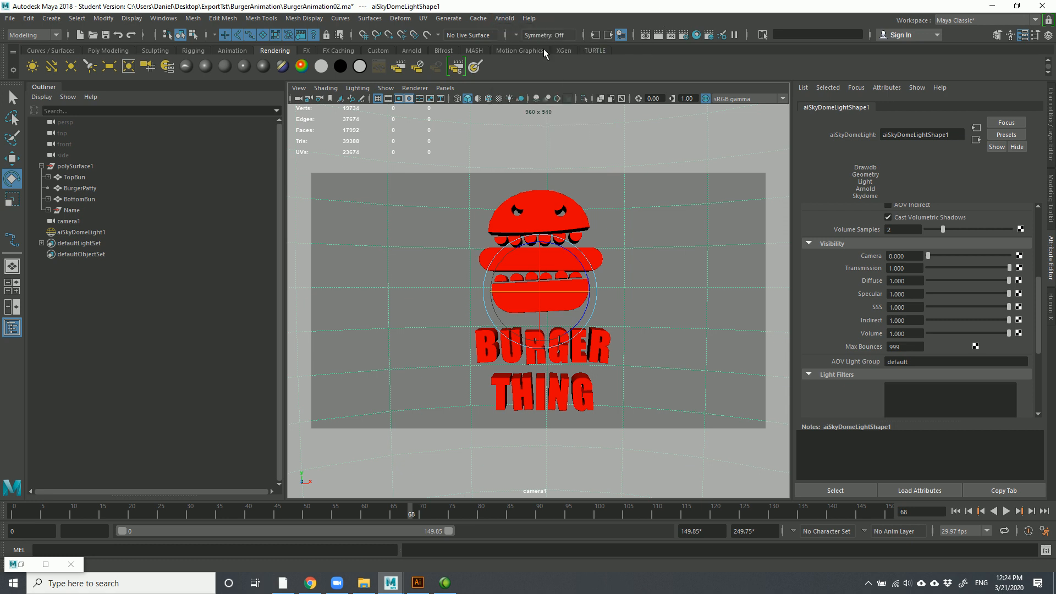
pyautogui.click(16, 565)
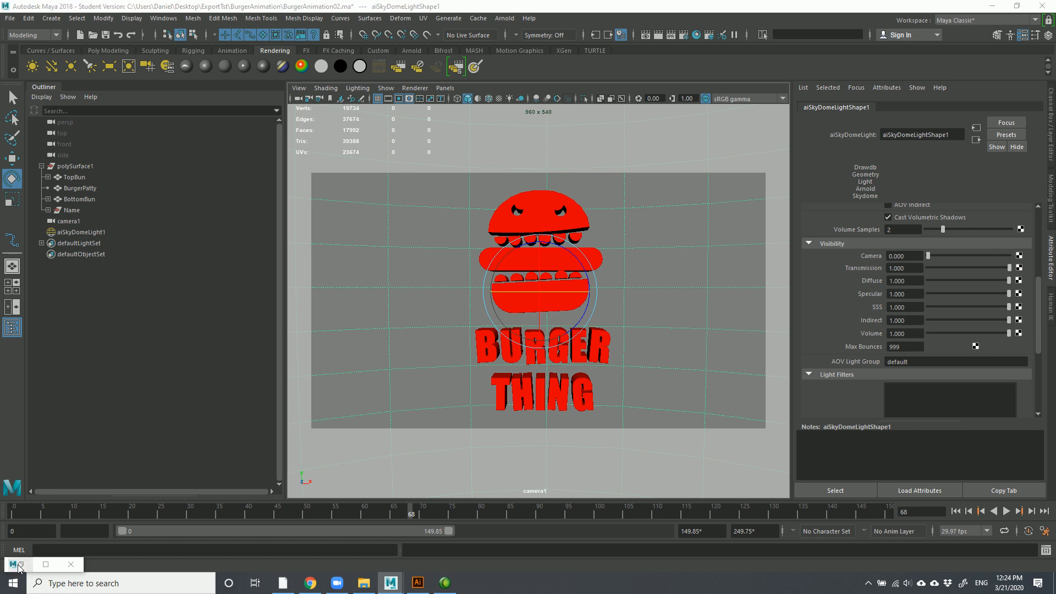
pyautogui.doubleClick(18, 566)
pyautogui.doubleClick(316, 11)
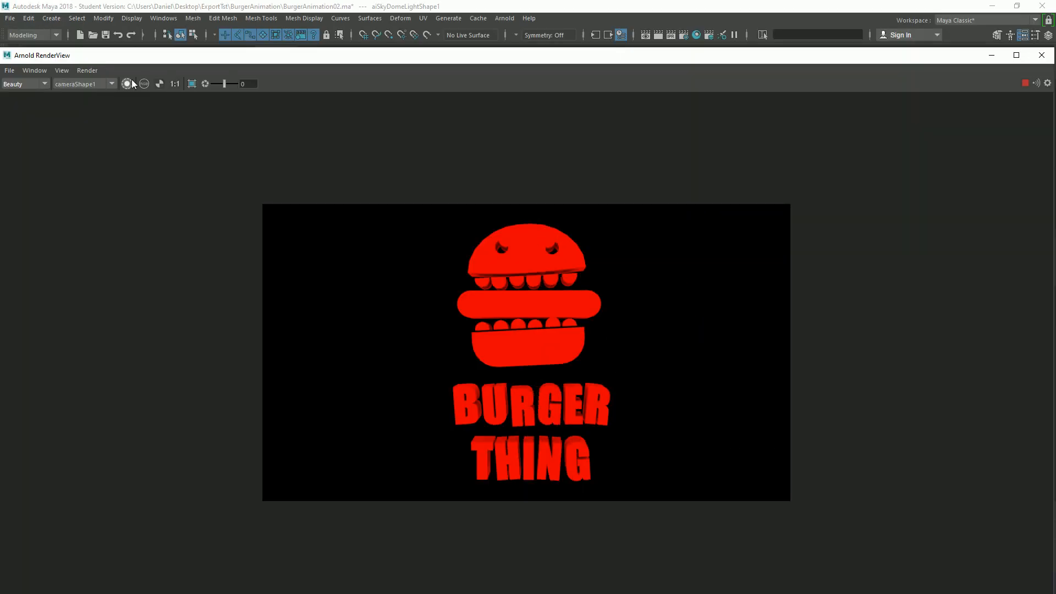
pyautogui.moveTo(149, 59); pyautogui.dragTo(313, 61)
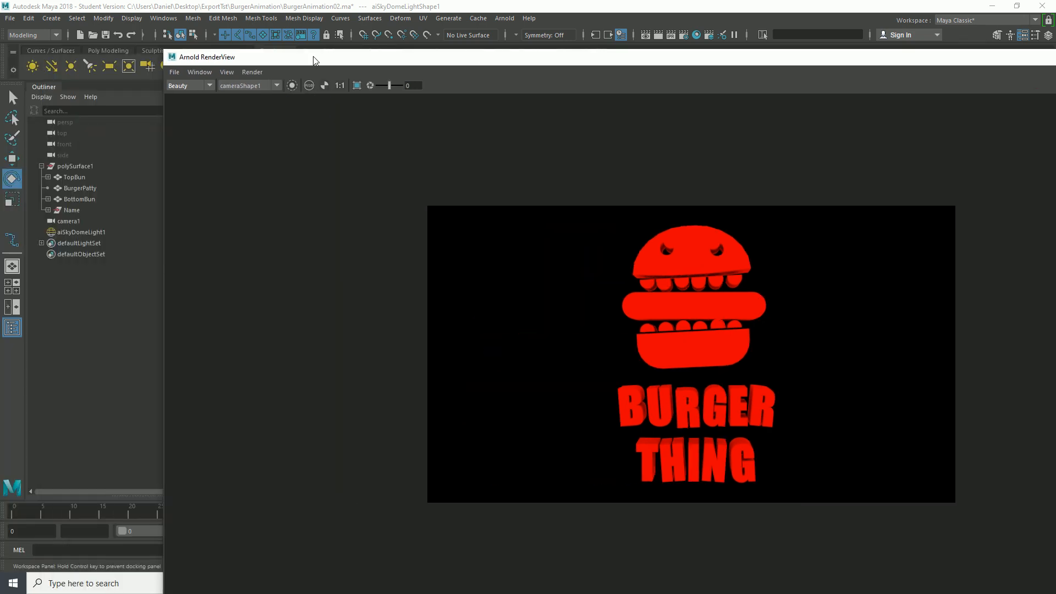
# Render a crop region over the logo's left side, then redraw that region
pyautogui.click(357, 87)
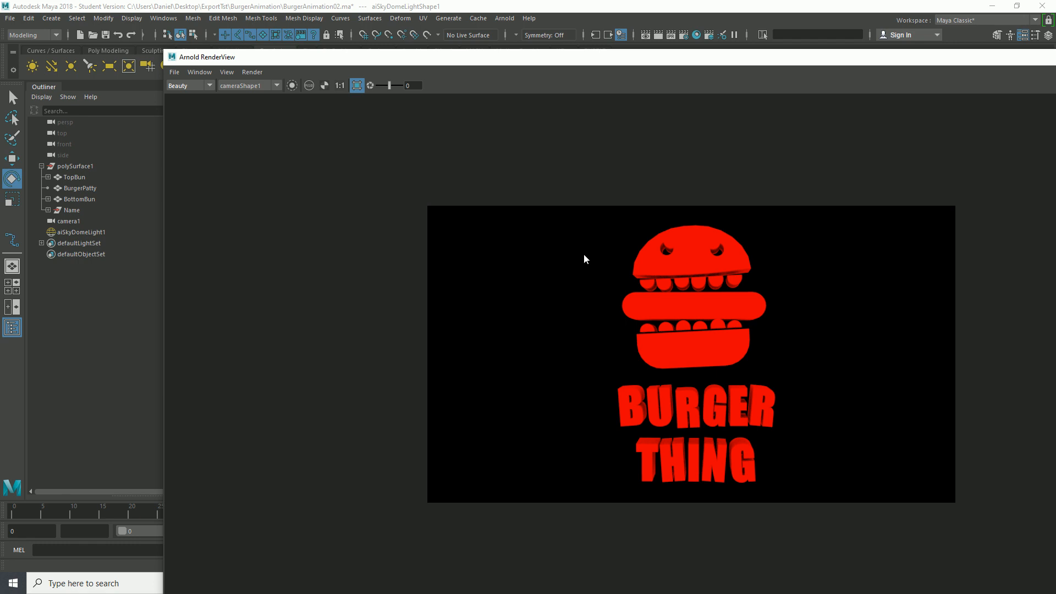
pyautogui.moveTo(567, 219); pyautogui.dragTo(682, 496)
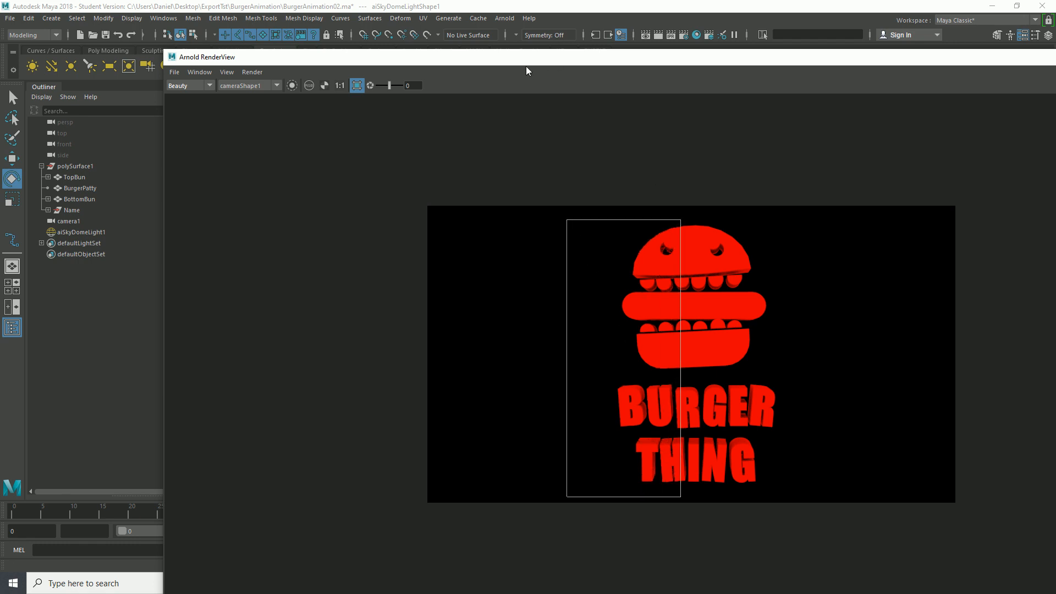
pyautogui.moveTo(525, 66); pyautogui.dragTo(345, 73)
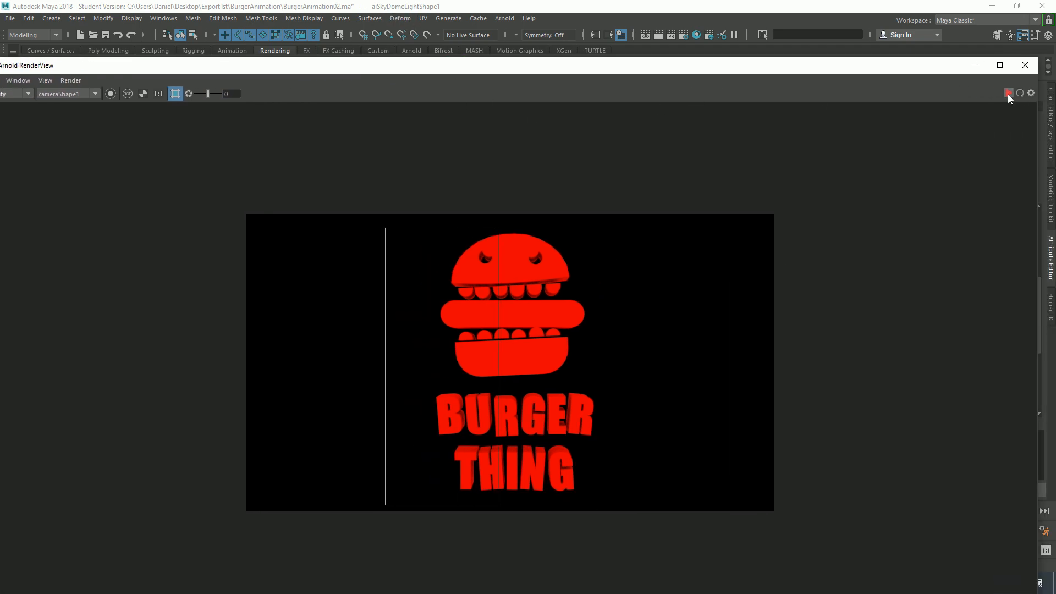
pyautogui.click(1008, 94)
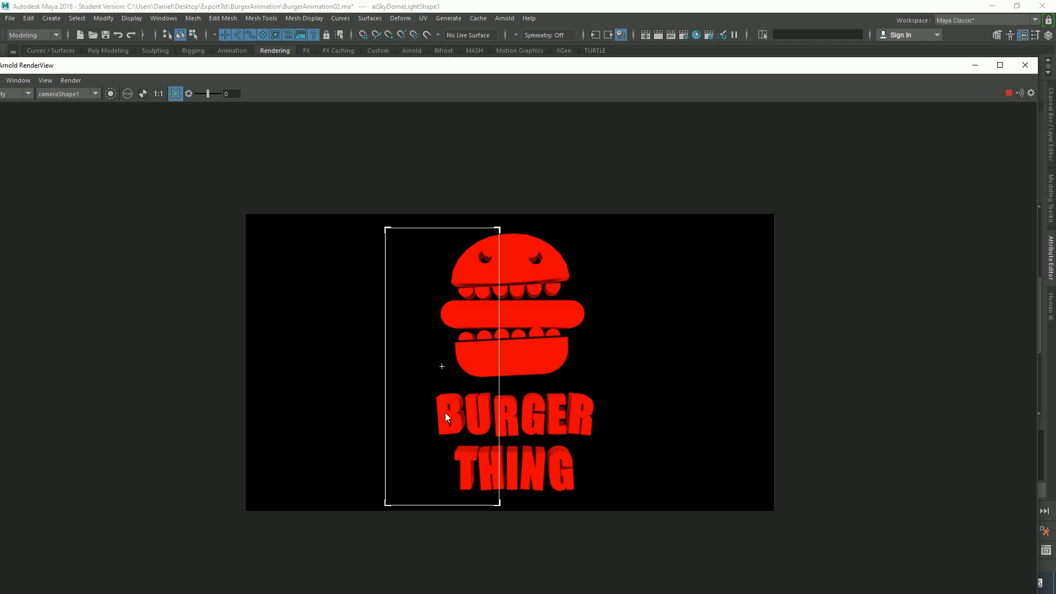
pyautogui.click(176, 93)
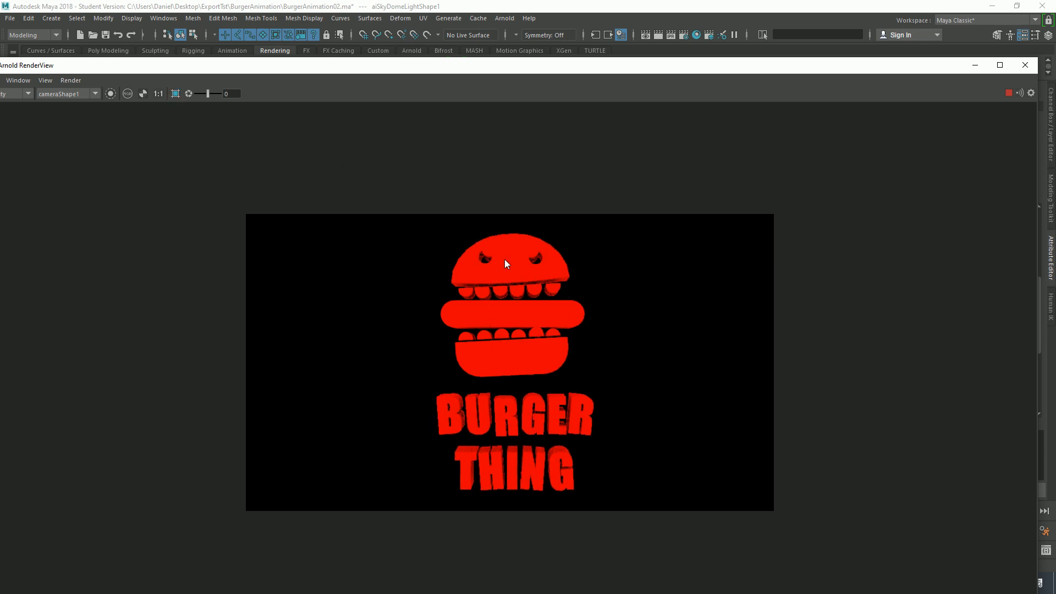
pyautogui.click(175, 94)
pyautogui.moveTo(392, 230); pyautogui.dragTo(502, 492)
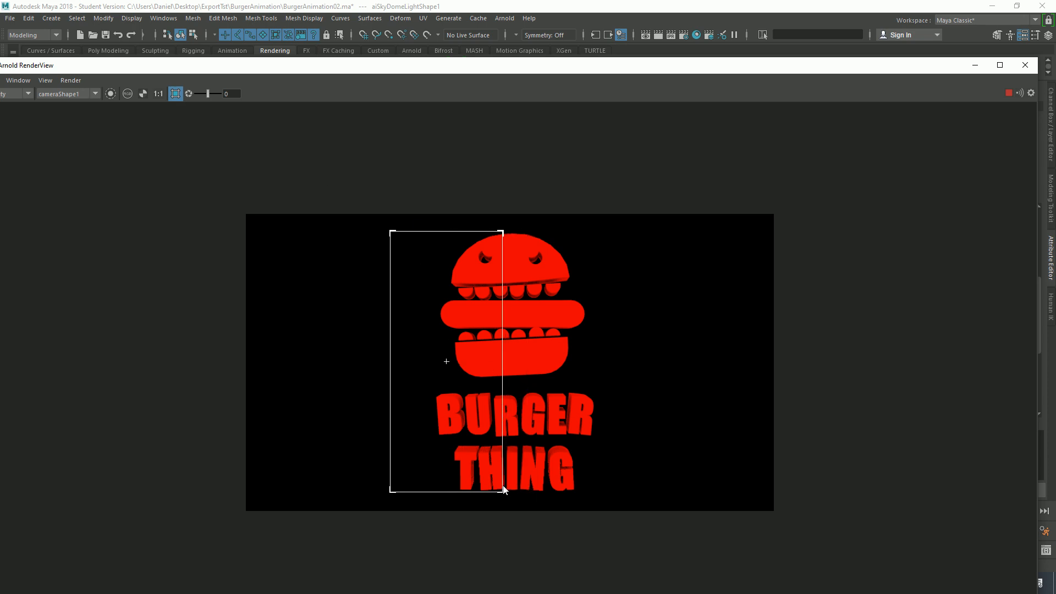
pyautogui.doubleClick(928, 65)
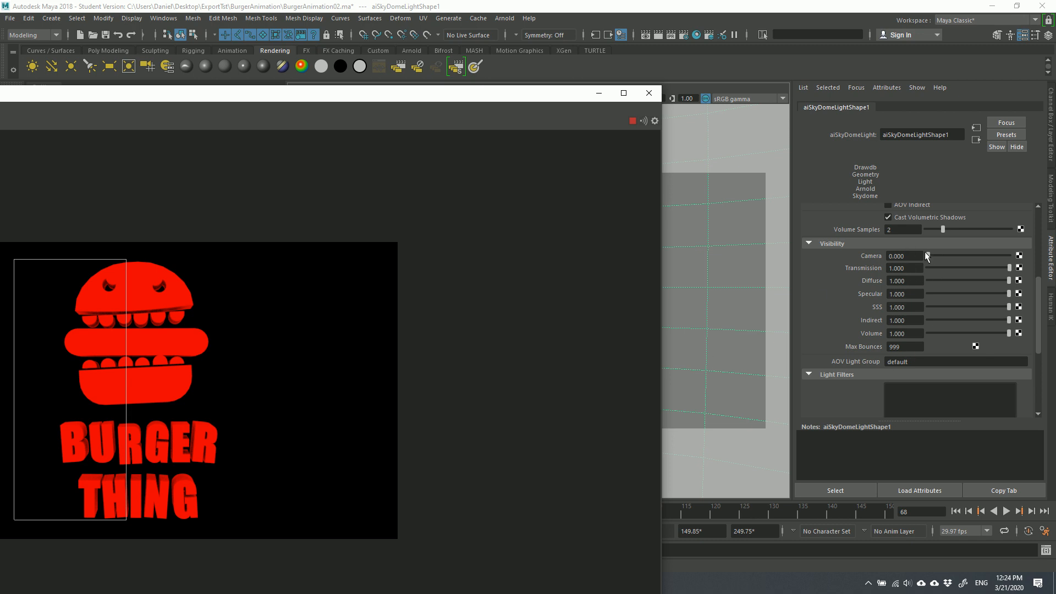
# Try the sky dome's Camera visibility at 1, return it to 0, and close the RenderView
pyautogui.moveTo(929, 255); pyautogui.dragTo(1010, 257)
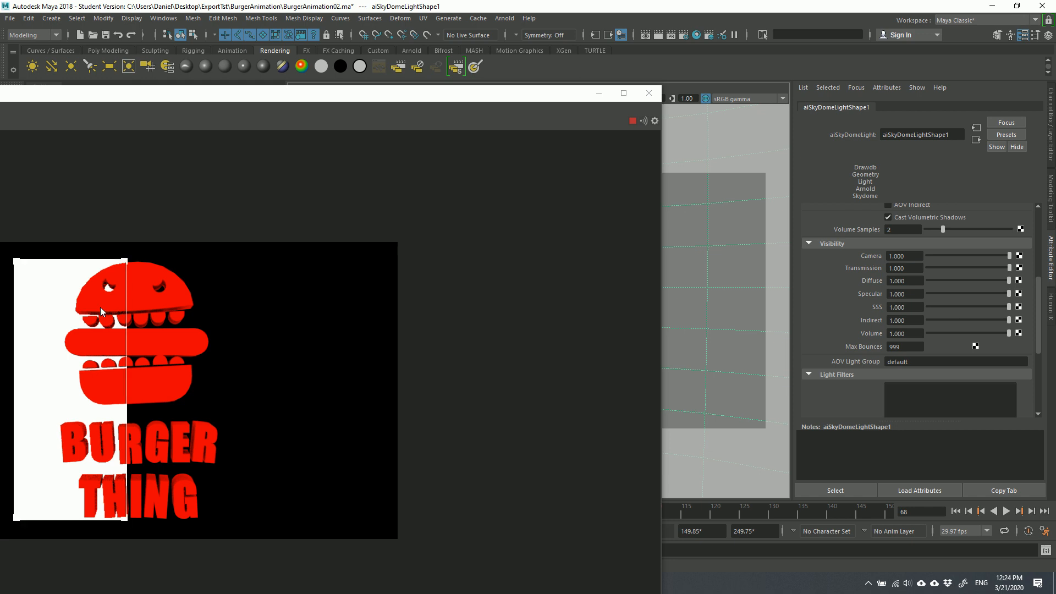
pyautogui.moveTo(1009, 256); pyautogui.dragTo(928, 256)
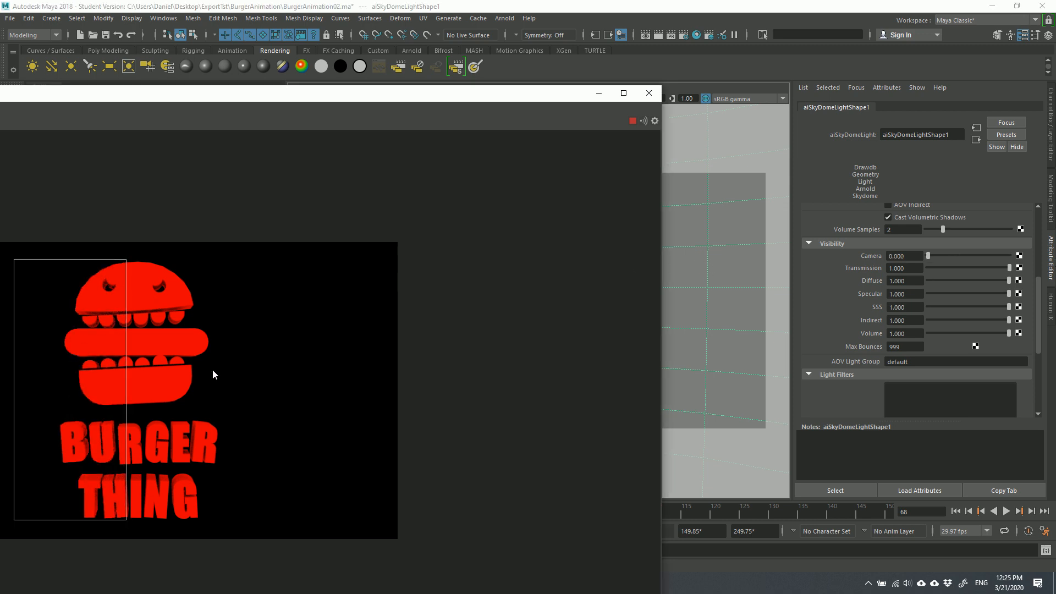
pyautogui.moveTo(256, 98); pyautogui.dragTo(411, 77)
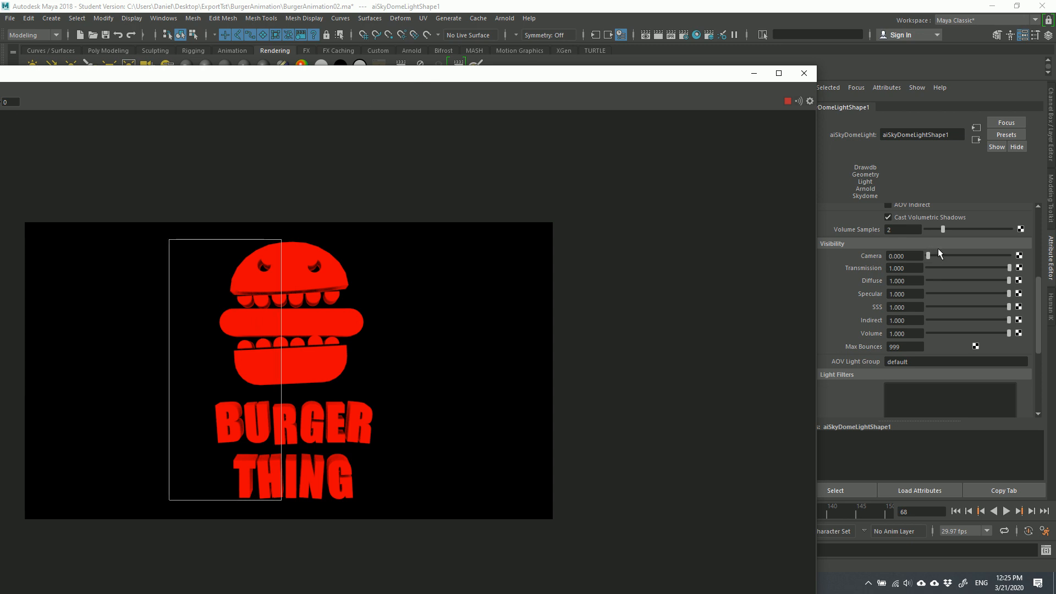
pyautogui.click(806, 75)
pyautogui.click(805, 73)
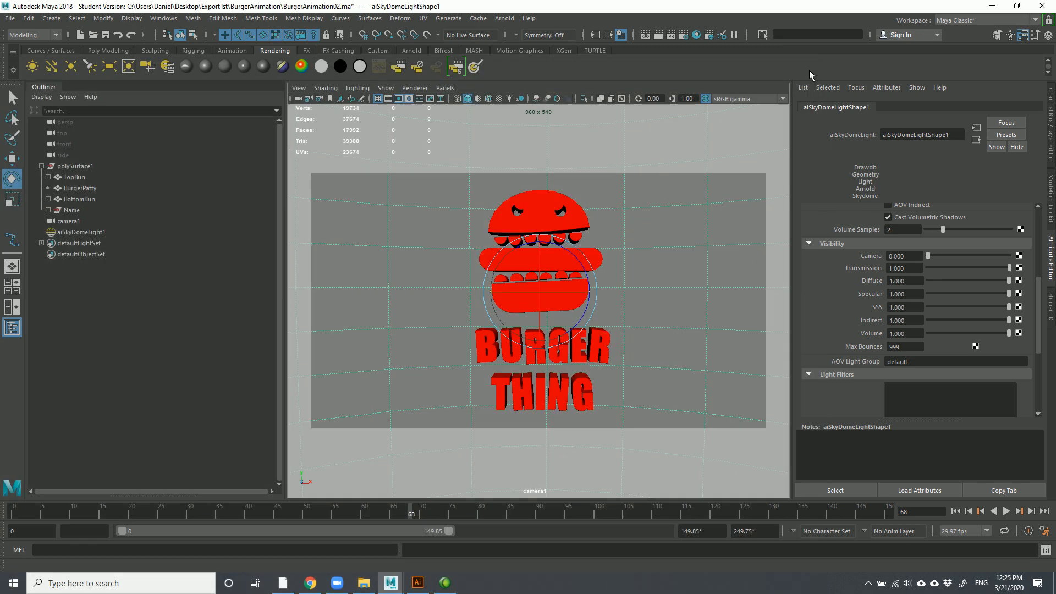
# Select aiSkyDomeLight1, open Render Settings, and view the scene through the persp camera
pyautogui.click(690, 204)
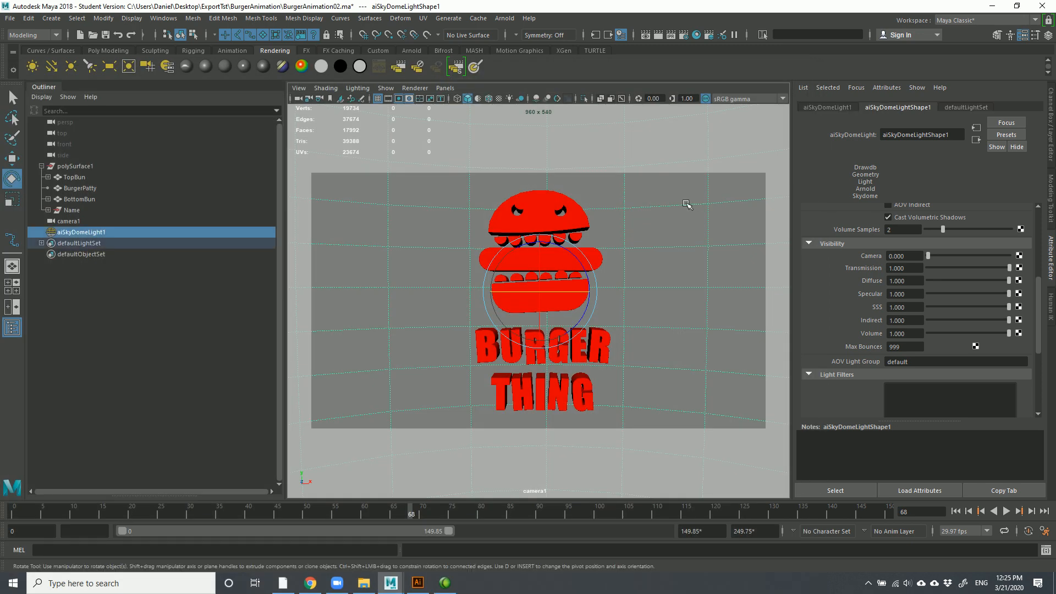
pyautogui.click(684, 37)
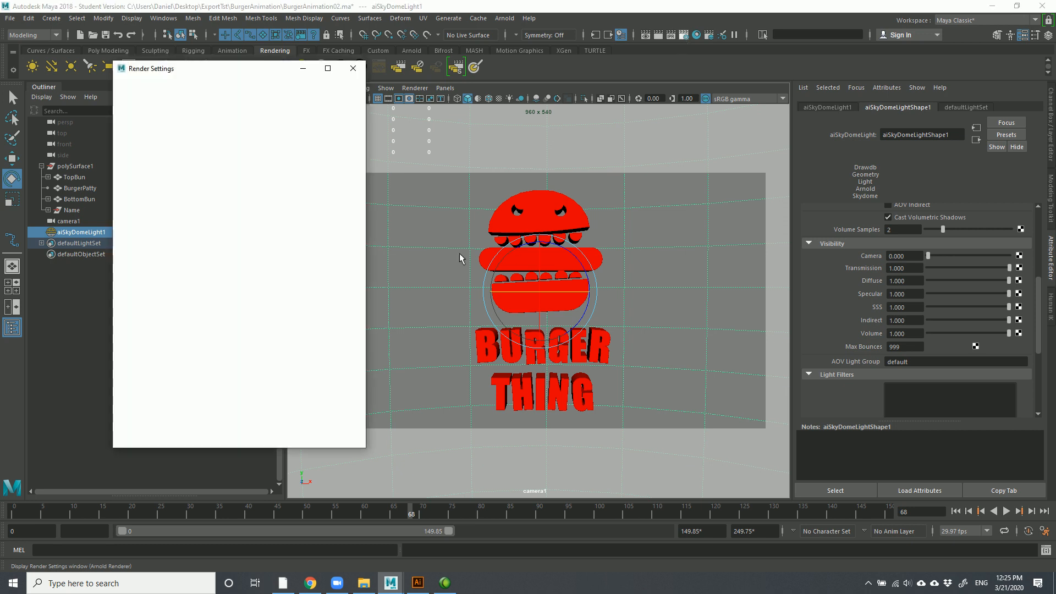
pyautogui.scroll(3, 205, 251)
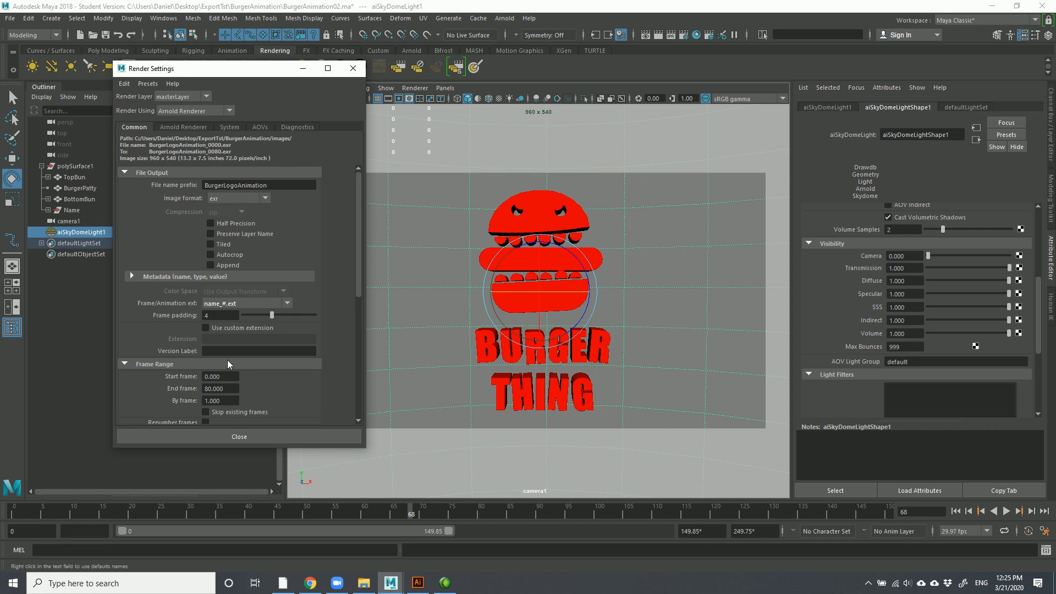
pyautogui.scroll(-10, 218, 386)
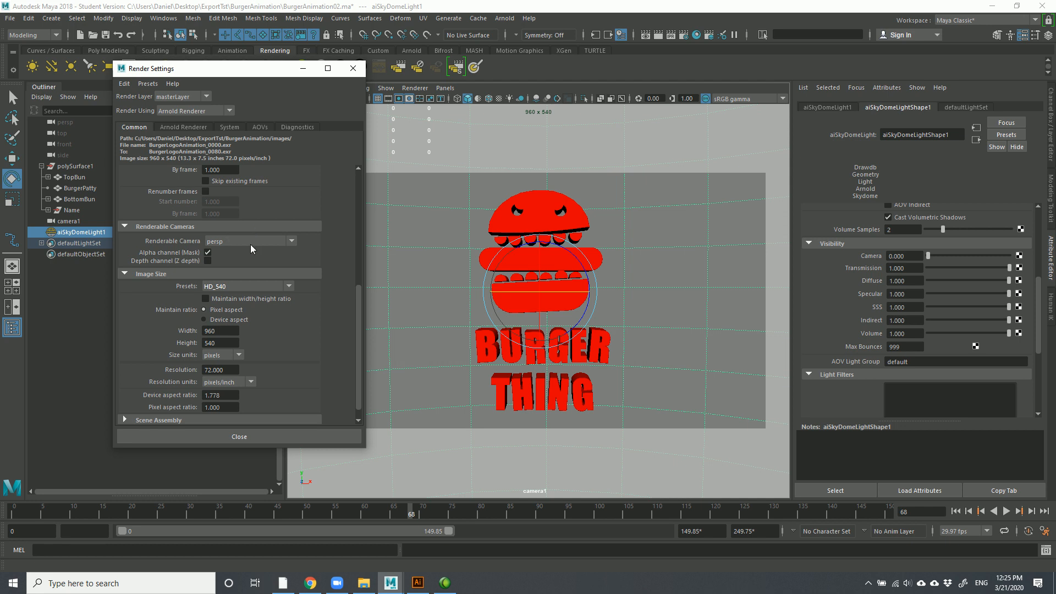
pyautogui.click(446, 88)
pyautogui.moveTo(484, 99)
pyautogui.click(576, 112)
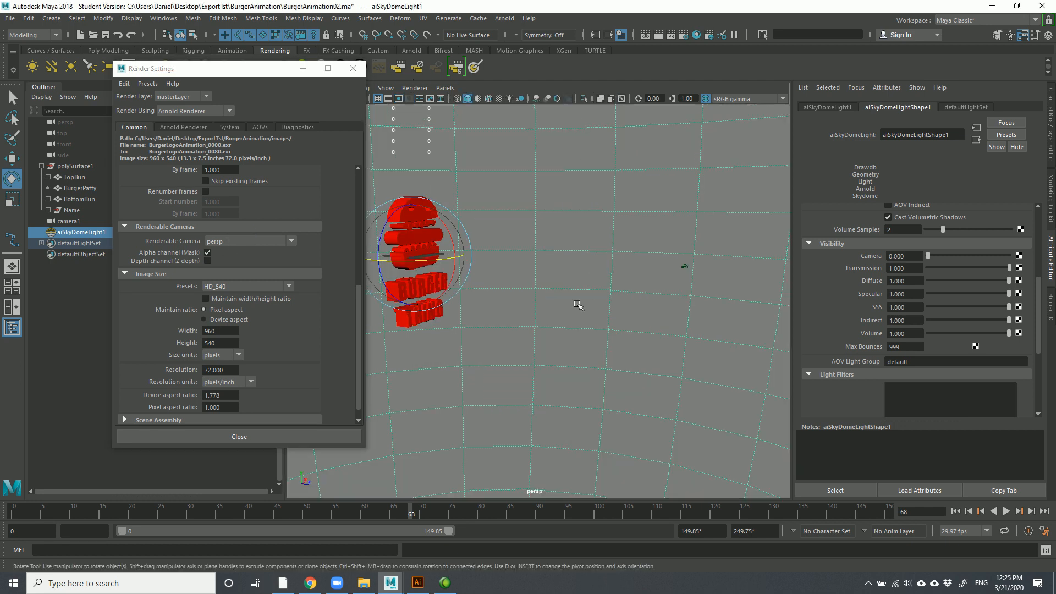
# Set the Renderable Camera to camera1 and look through camera1 again in the viewport
pyautogui.click(234, 242)
pyautogui.click(223, 268)
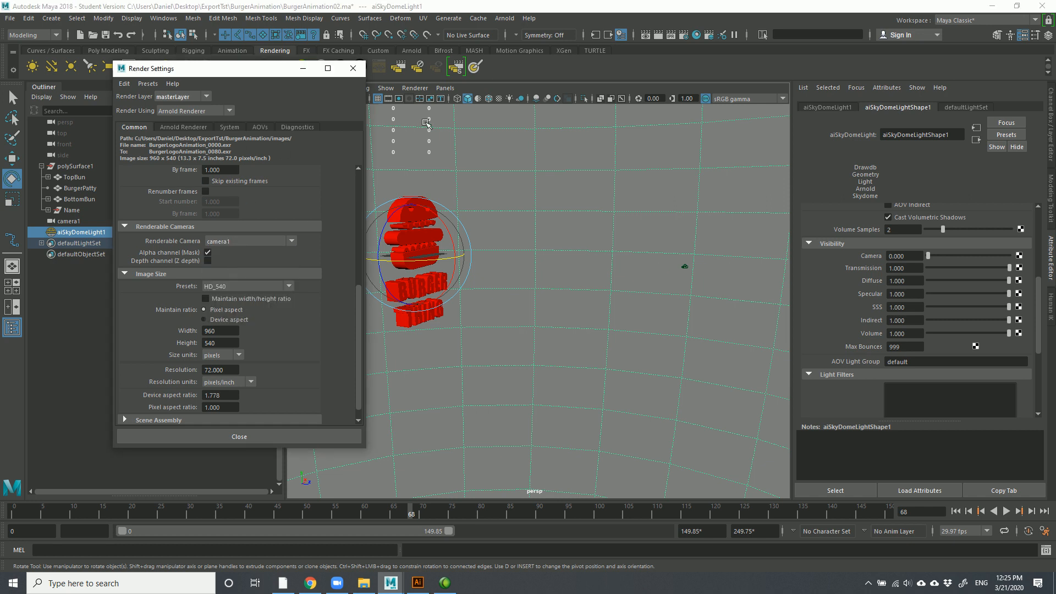
pyautogui.click(445, 88)
pyautogui.moveTo(484, 99)
pyautogui.click(575, 100)
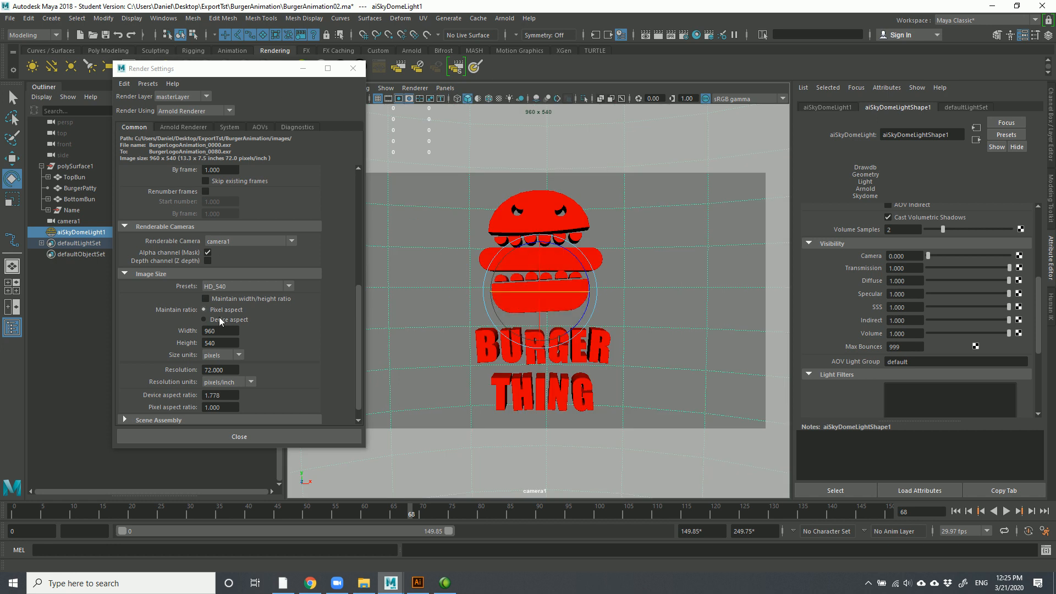
pyautogui.scroll(-1, 266, 329)
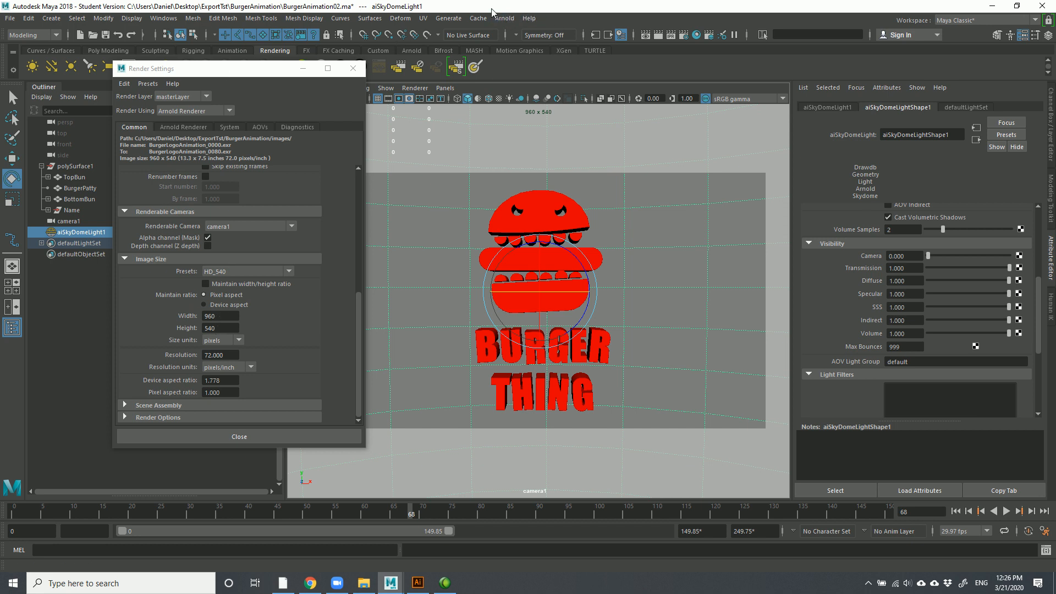
pyautogui.moveTo(242, 69); pyautogui.dragTo(328, 141)
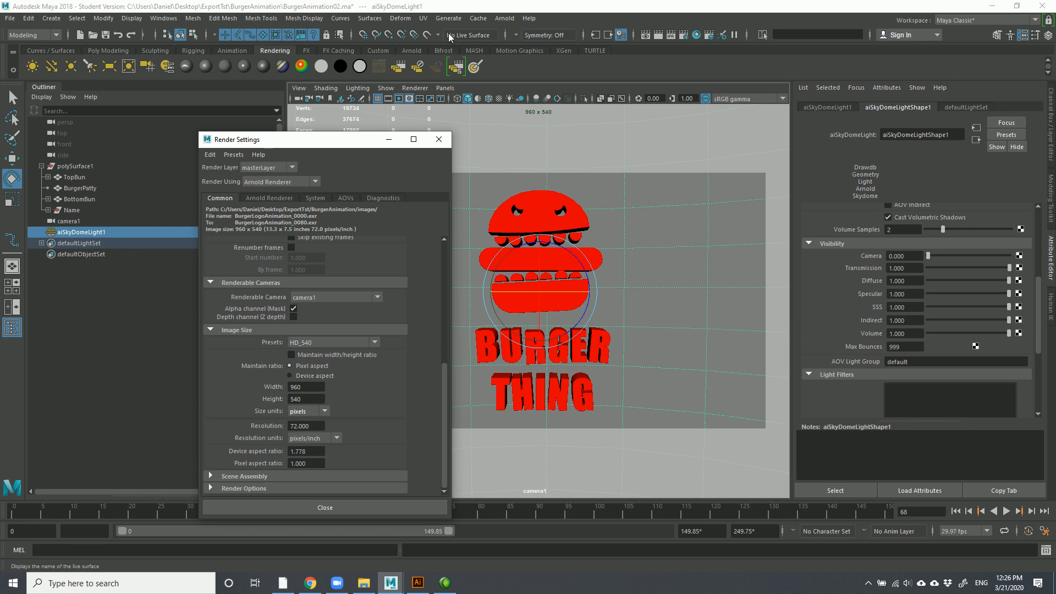
# Switch to the Rendering menu set and start Render Sequence for frames 0–80 from its options
pyautogui.click(26, 34)
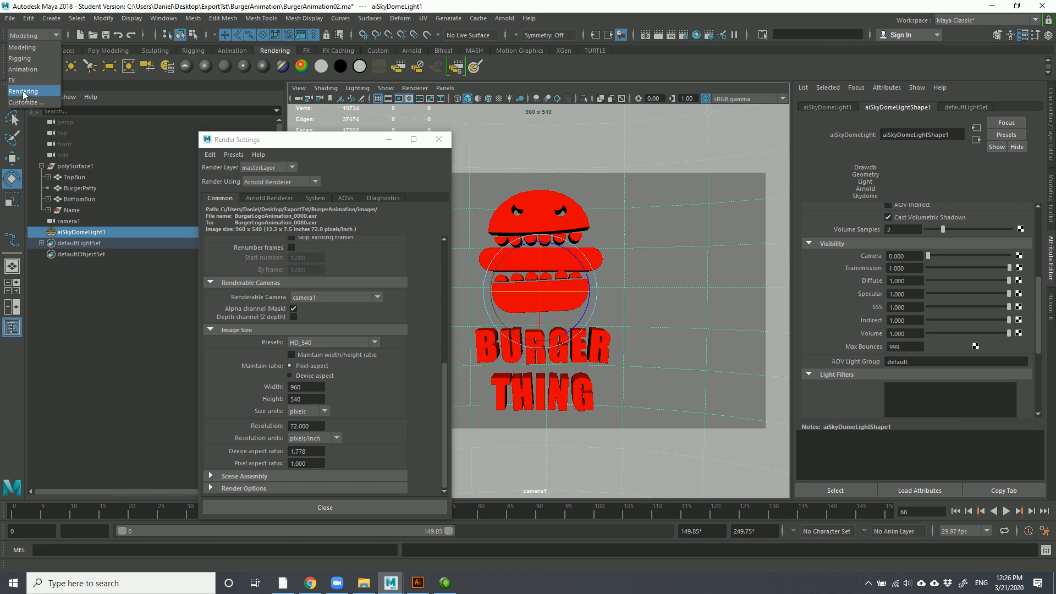
pyautogui.click(23, 92)
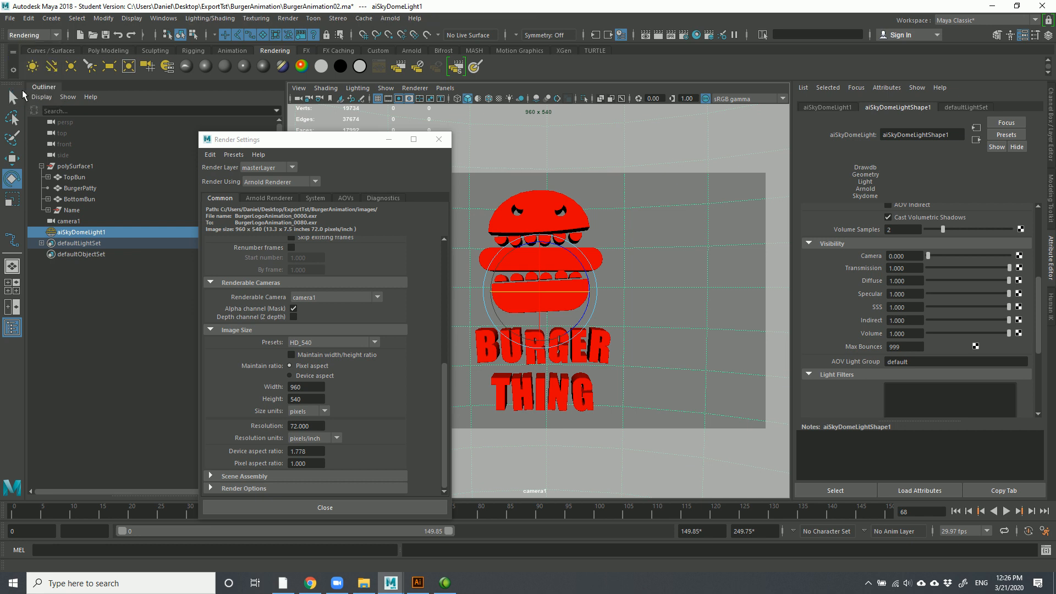
pyautogui.click(396, 18)
pyautogui.click(288, 18)
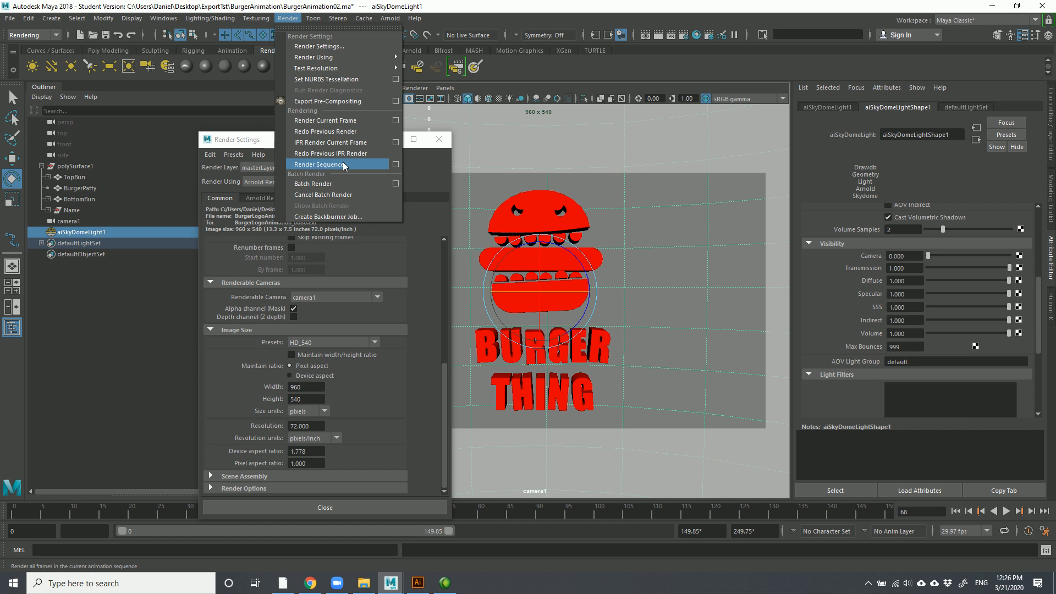
pyautogui.click(396, 164)
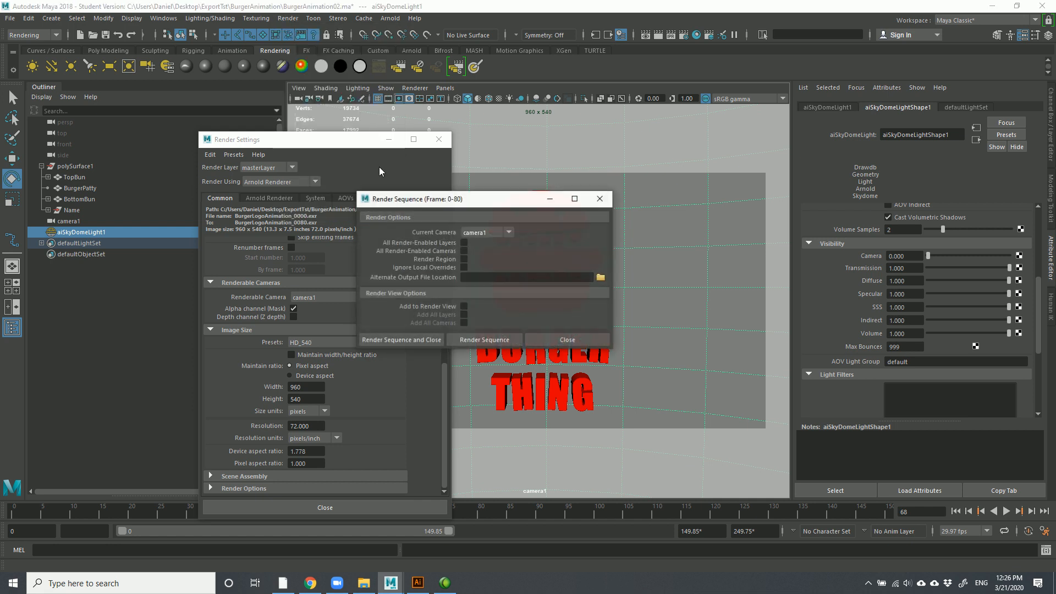
pyautogui.moveTo(471, 204); pyautogui.dragTo(321, 69)
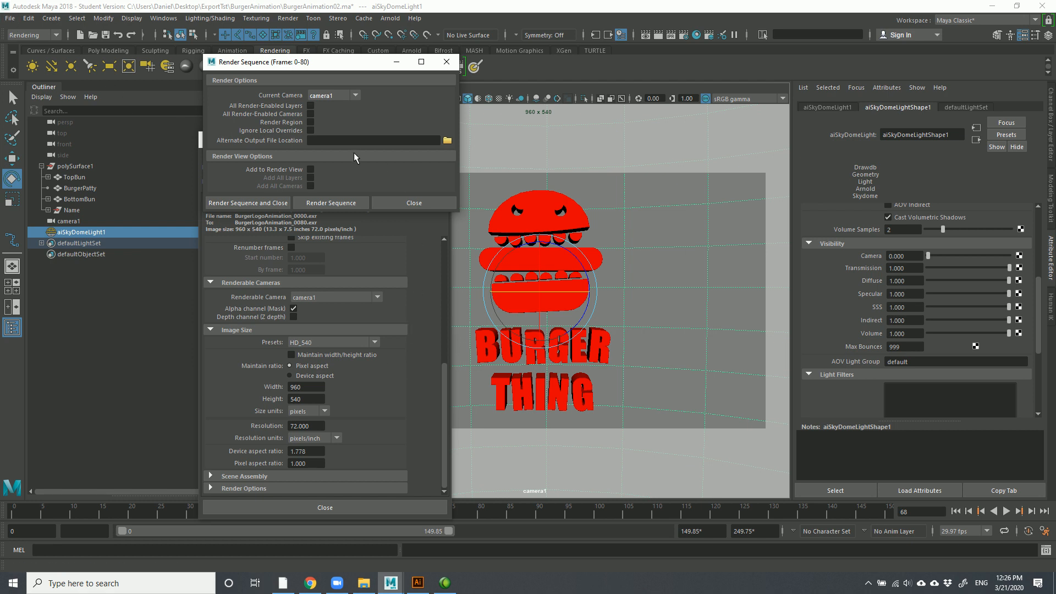
pyautogui.click(262, 203)
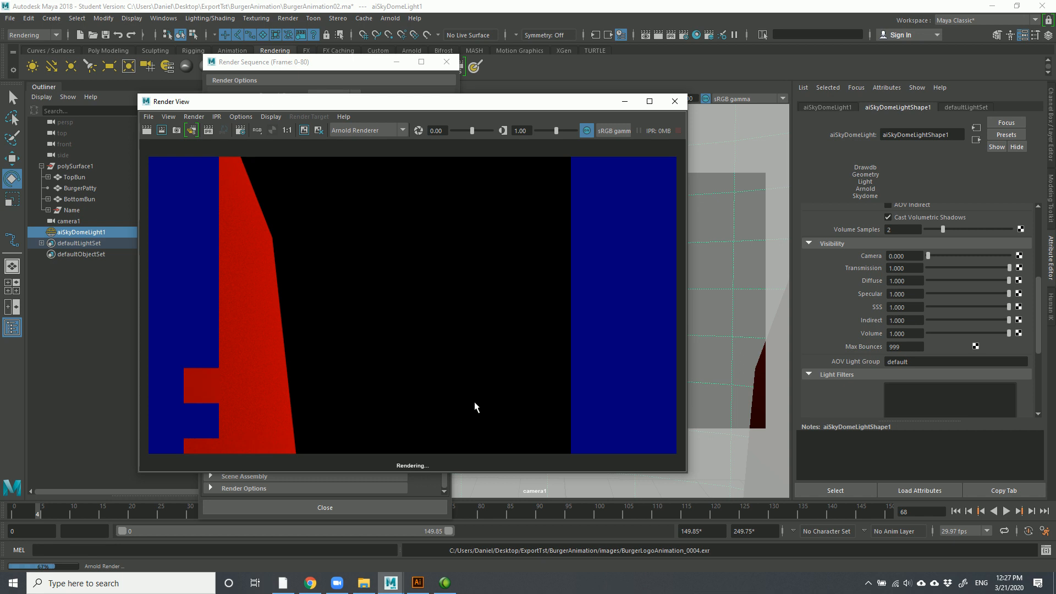
# Browse to ExportTst > BurgerAnimation > images and select BurgerLogoAnimation_0000.exr
pyautogui.click(364, 583)
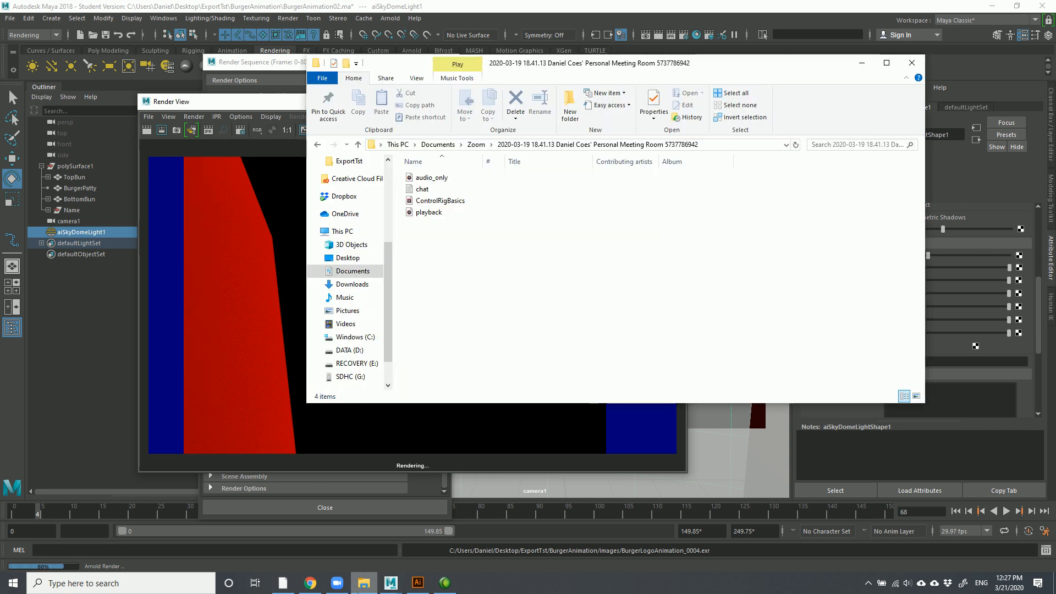
pyautogui.click(415, 144)
pyautogui.click(663, 262)
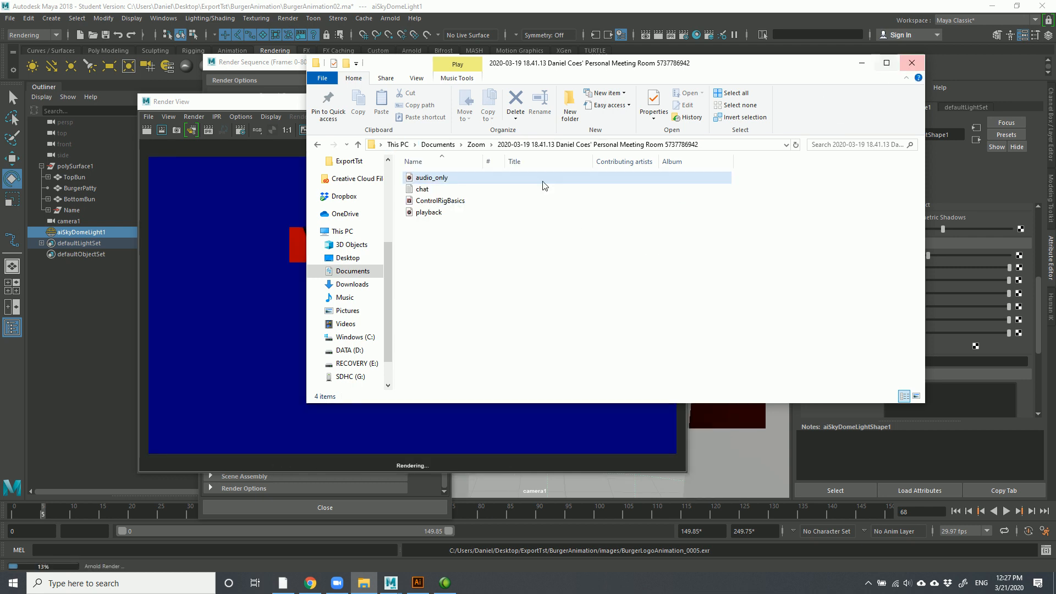
pyautogui.click(358, 160)
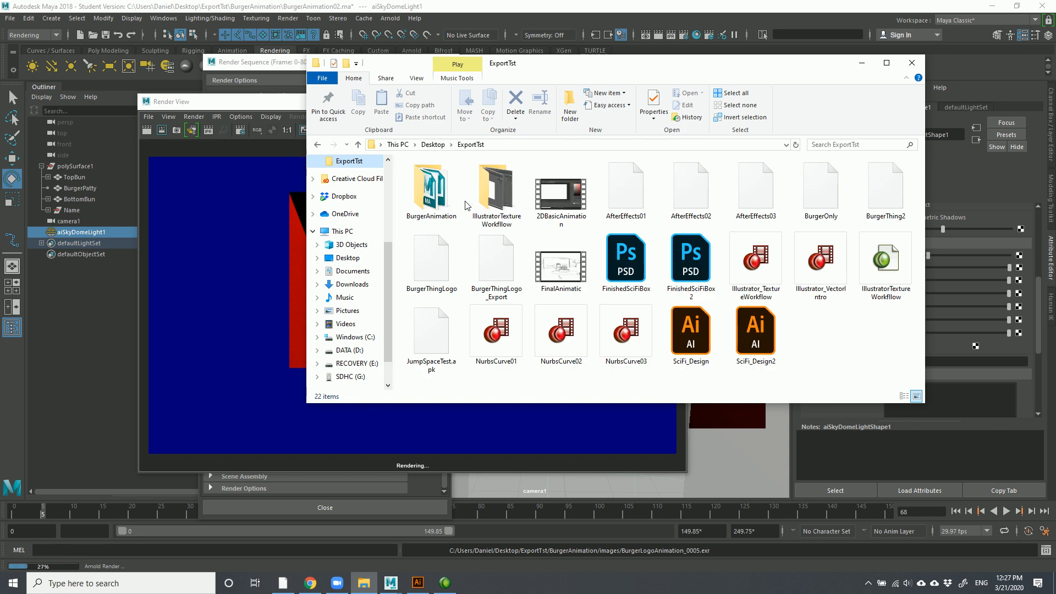
pyautogui.doubleClick(432, 201)
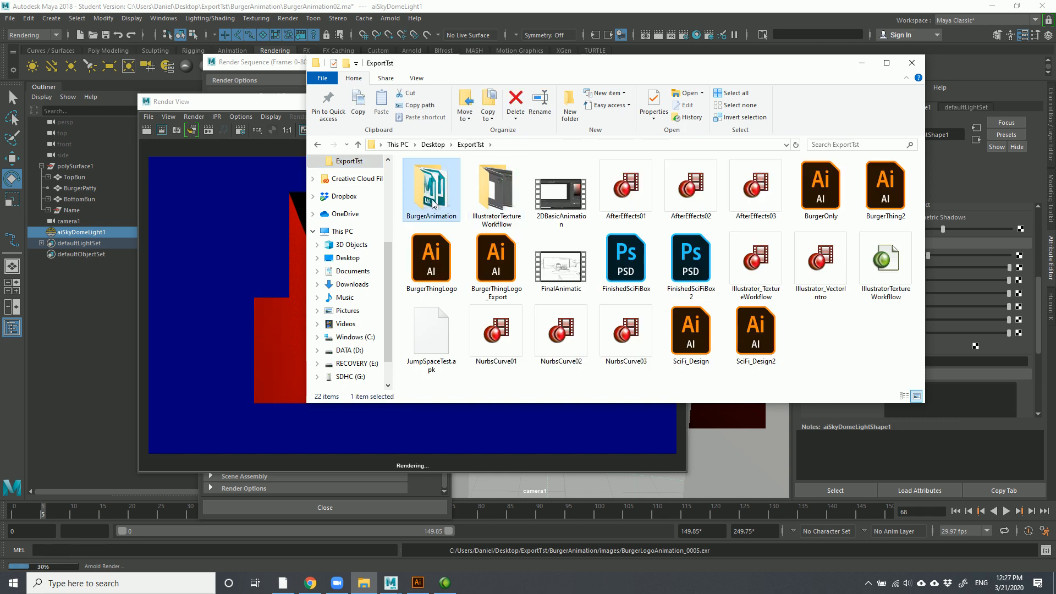
pyautogui.doubleClick(426, 178)
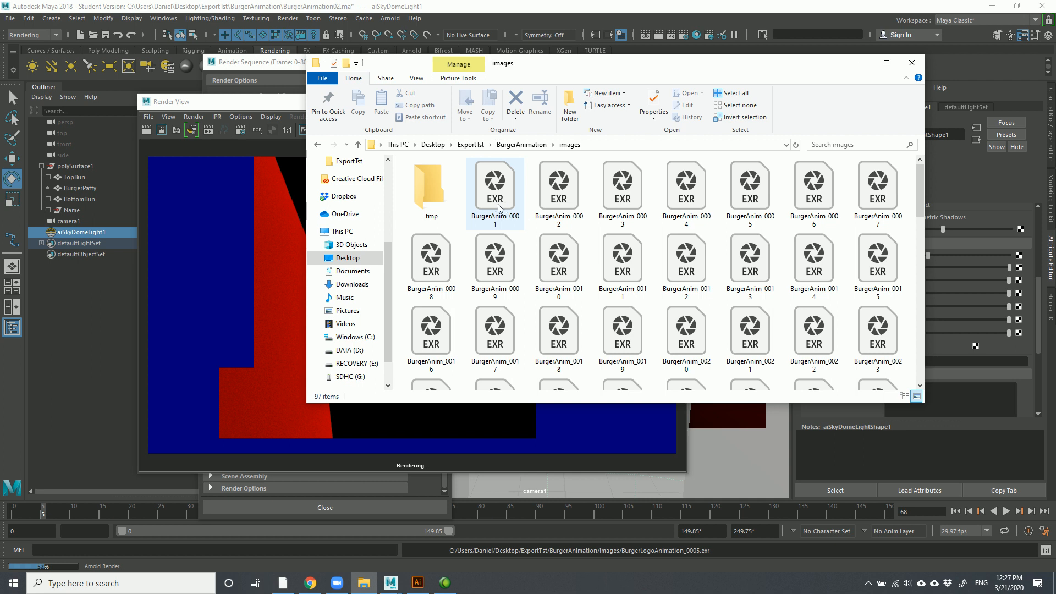
pyautogui.scroll(-10, 539, 233)
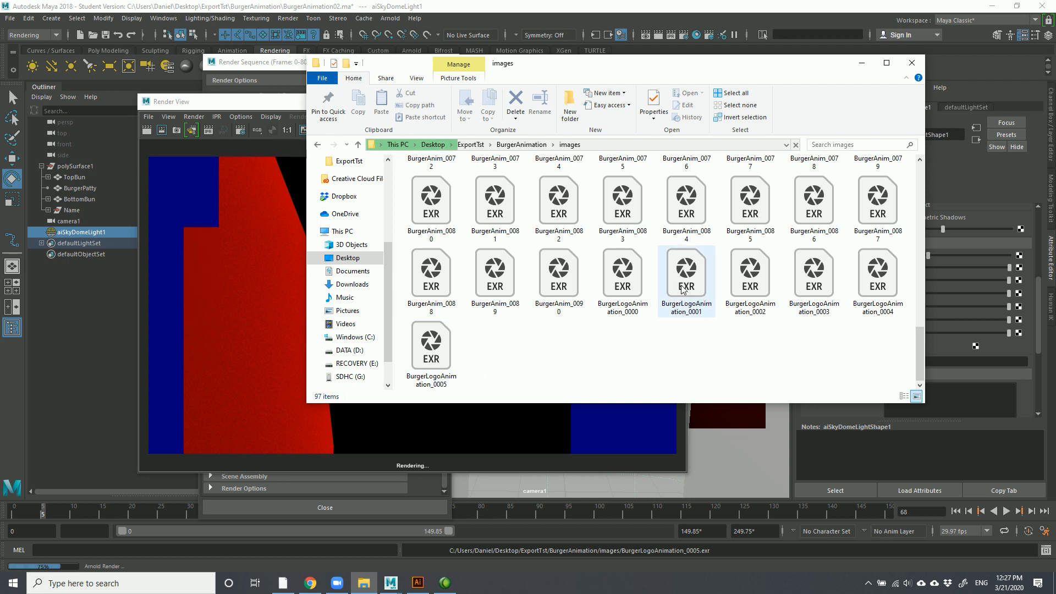
pyautogui.click(633, 298)
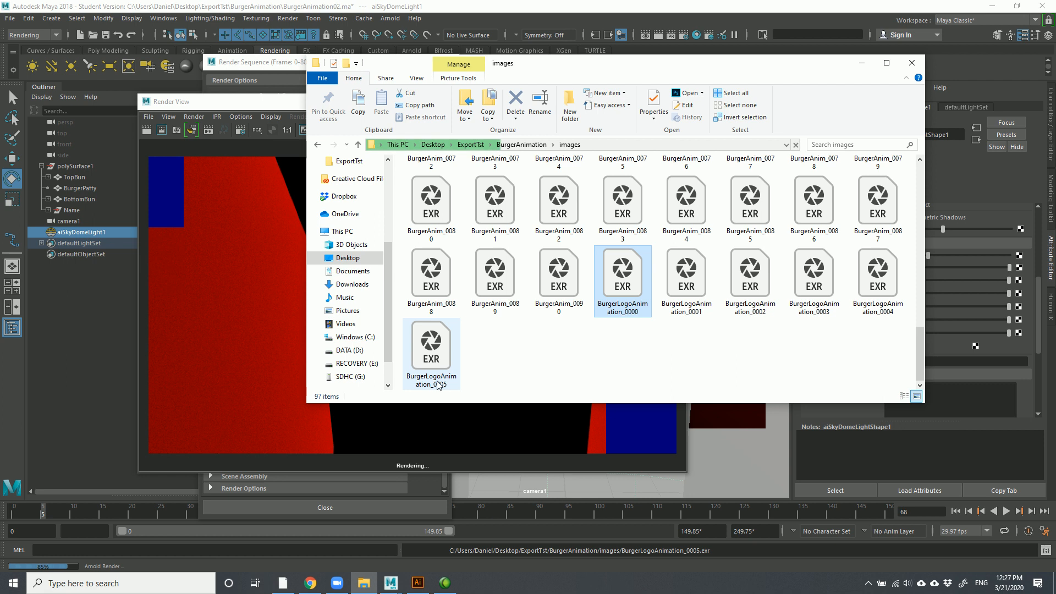
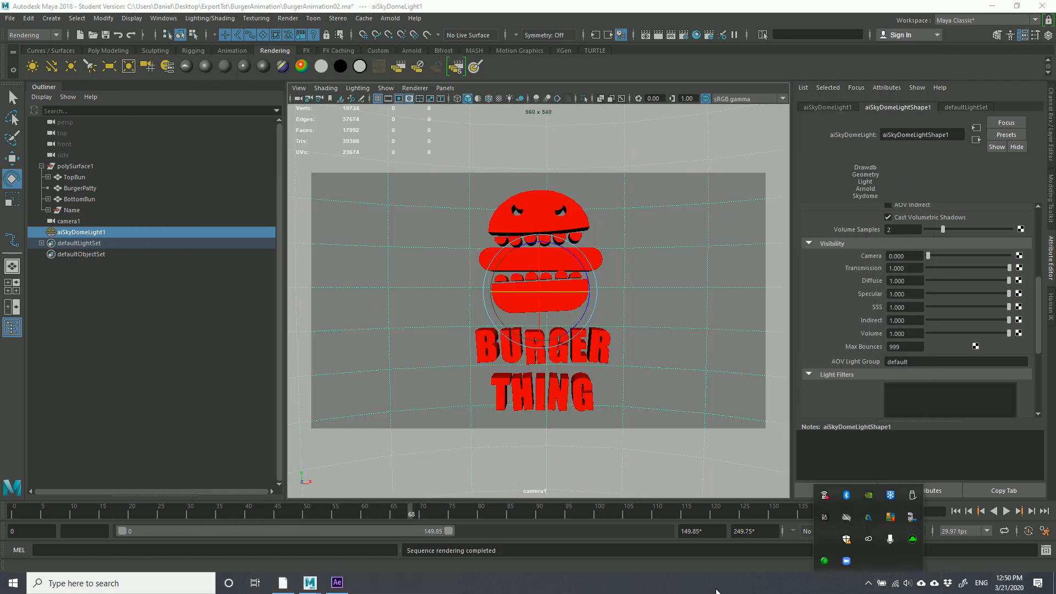
# Close the images folder window so Maya's completed BurgerLogoAnimation render is visible
pyautogui.click(712, 591)
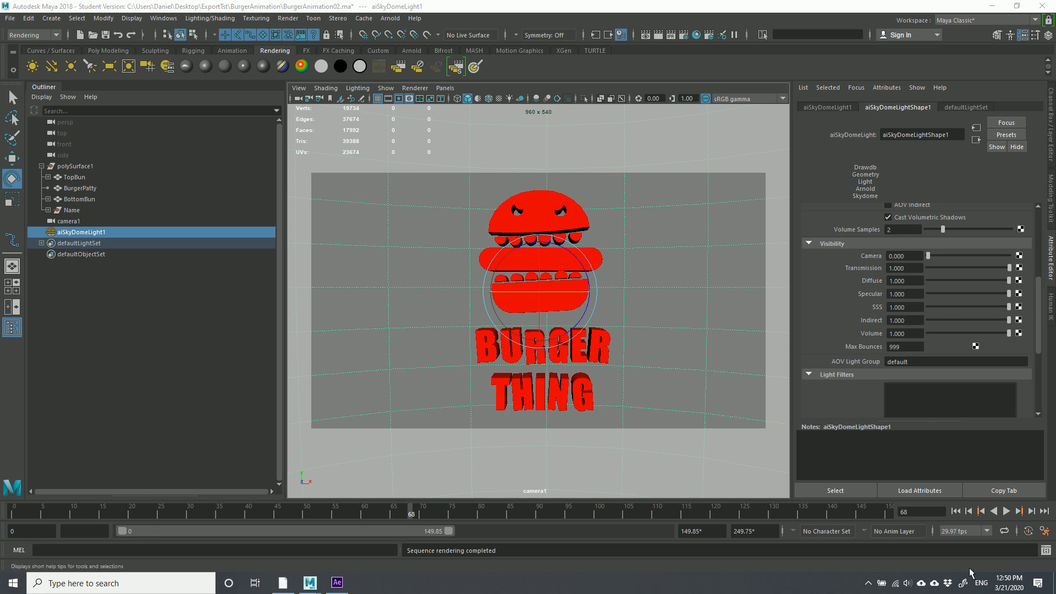
# Open Maya's Script Editor and scroll to the end of the render log
pyautogui.click(1045, 553)
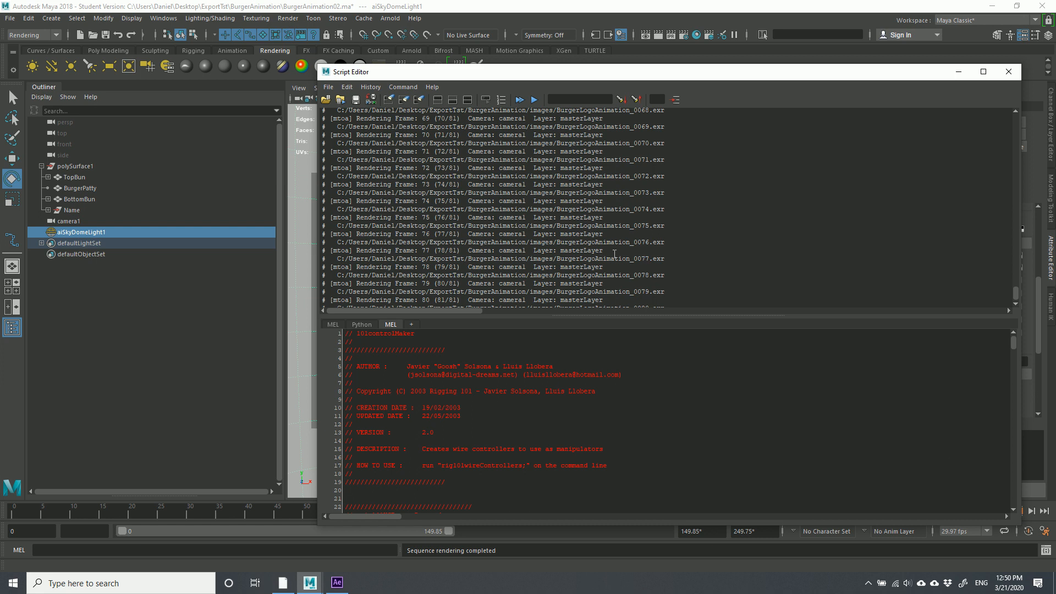
pyautogui.scroll(-2, 607, 252)
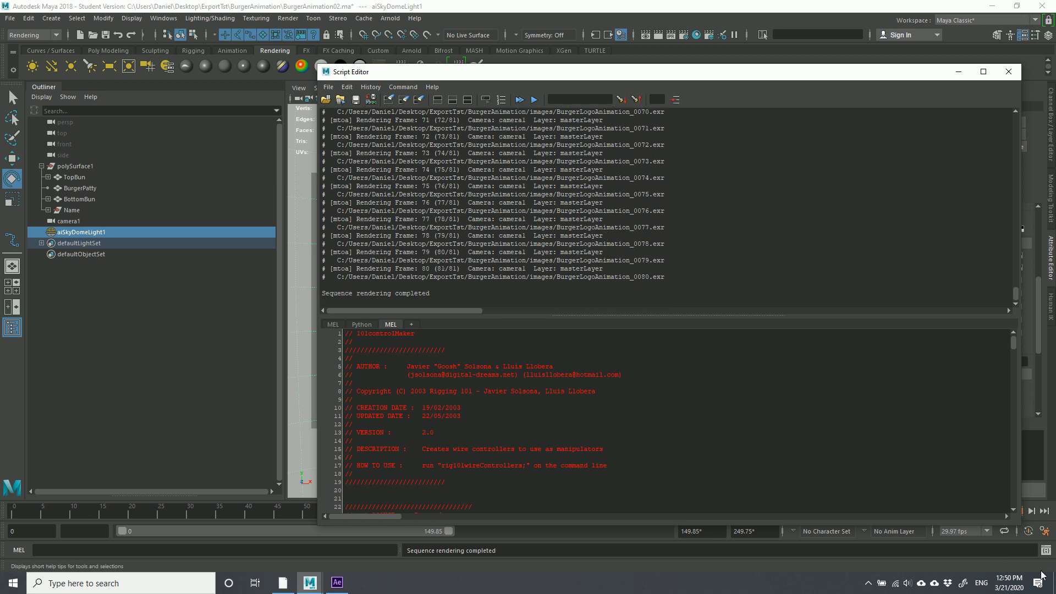
pyautogui.moveTo(675, 276); pyautogui.dragTo(346, 285)
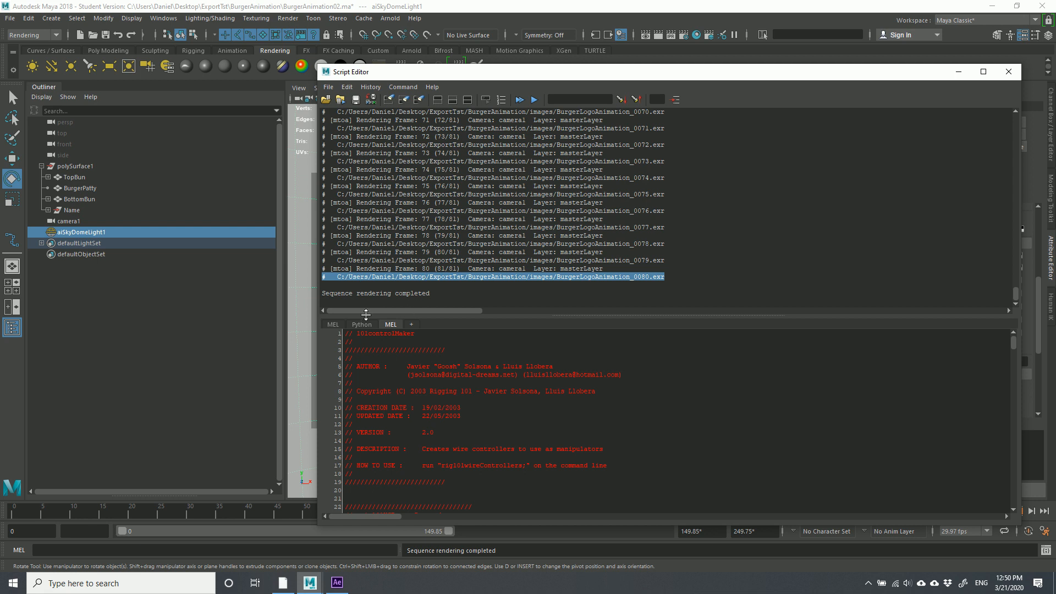
# Clear the script input and select the BurgerLogoAnimation_0080.exr file path
pyautogui.click(347, 87)
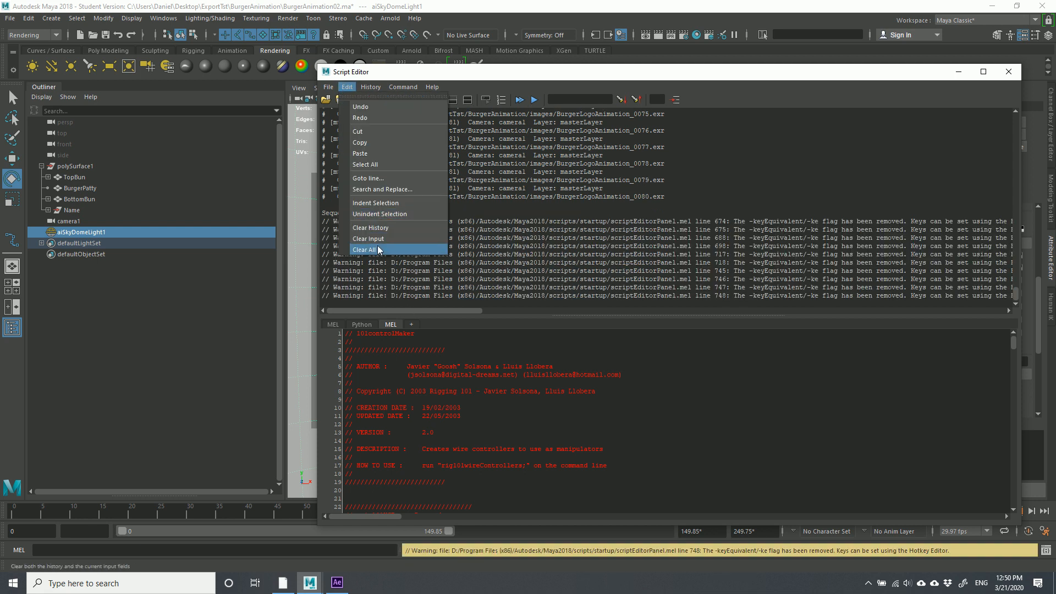
pyautogui.click(368, 239)
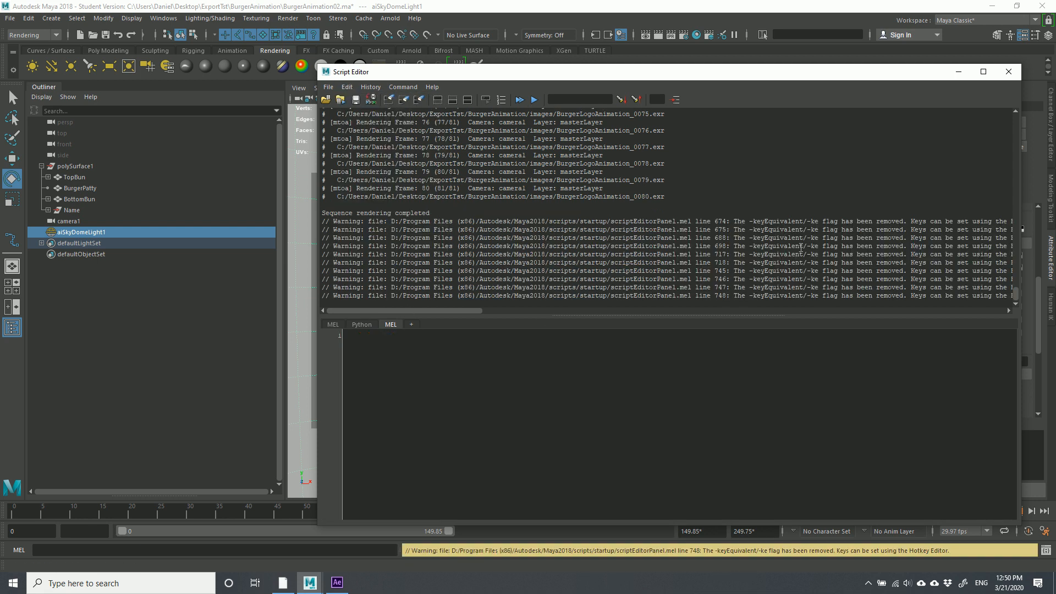
pyautogui.moveTo(679, 197); pyautogui.dragTo(322, 196)
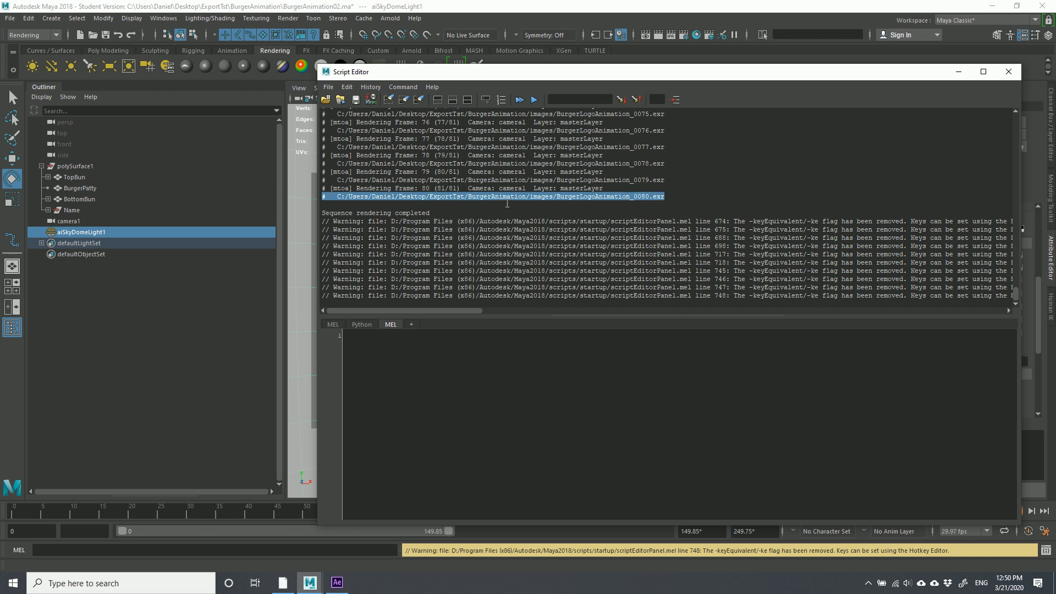
pyautogui.moveTo(675, 196); pyautogui.dragTo(338, 200)
pyautogui.hotkey('ctrl', 'c')
pyautogui.click(118, 574)
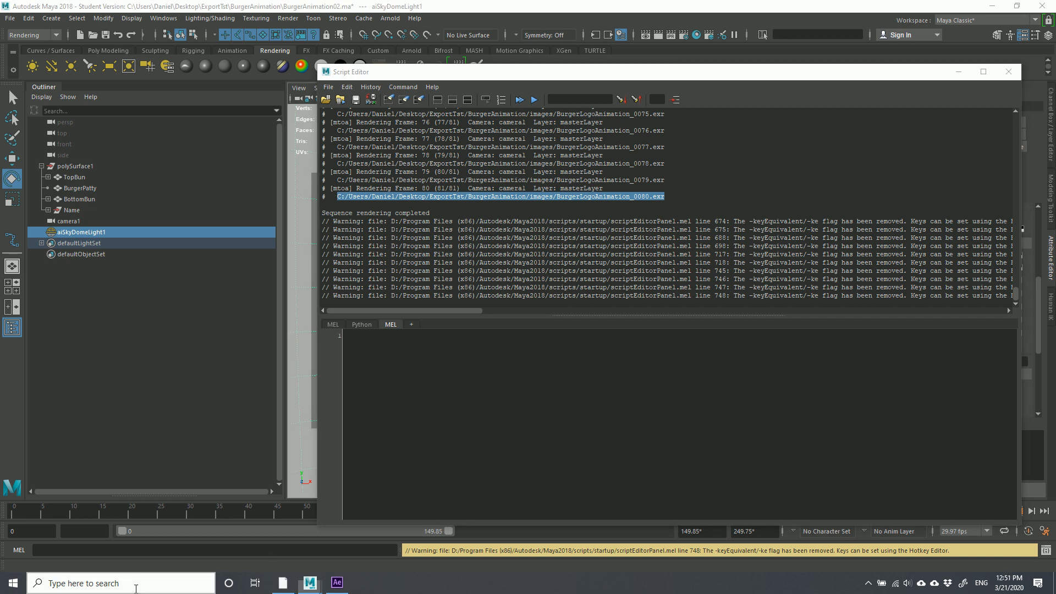
# Open File Explorer at the pasted images folder path and confirm frames reach BurgerLogoAnimation_0080
pyautogui.write('File')
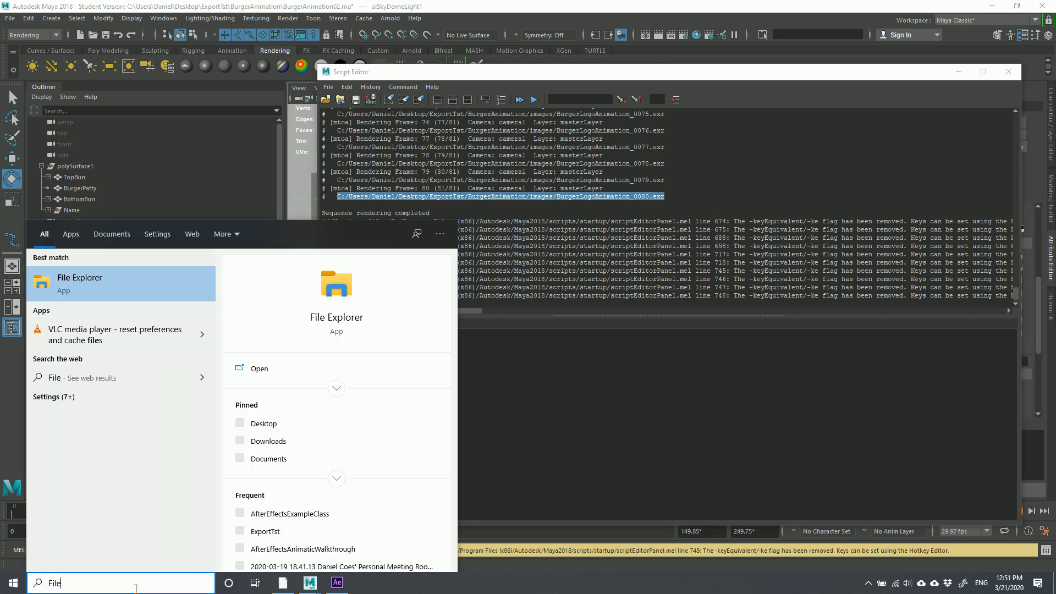
pyautogui.click(103, 292)
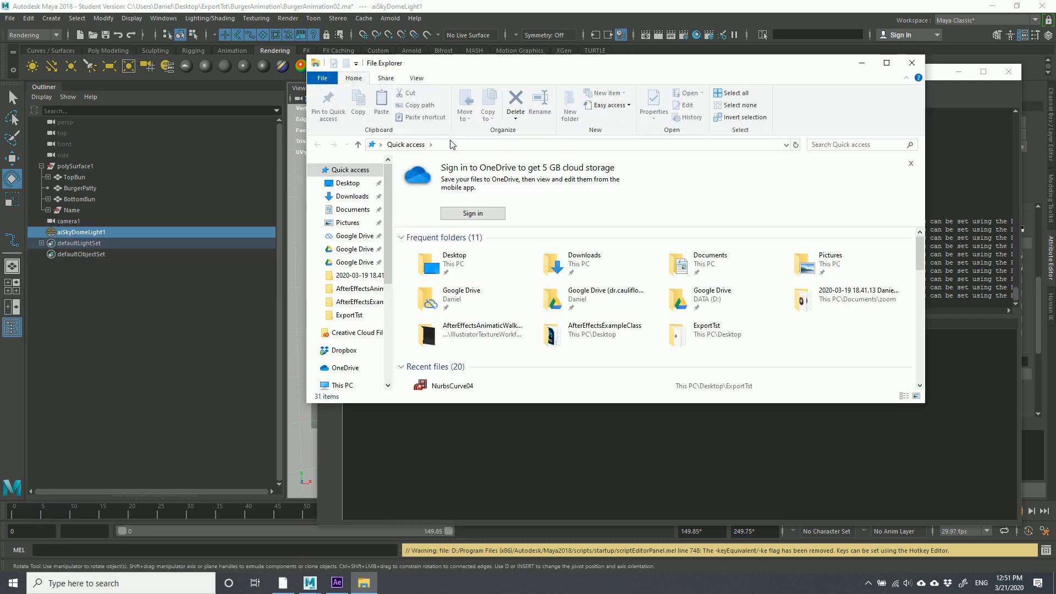
pyautogui.click(451, 145)
pyautogui.doubleClick(451, 146)
pyautogui.hotkey('ctrl', 'v')
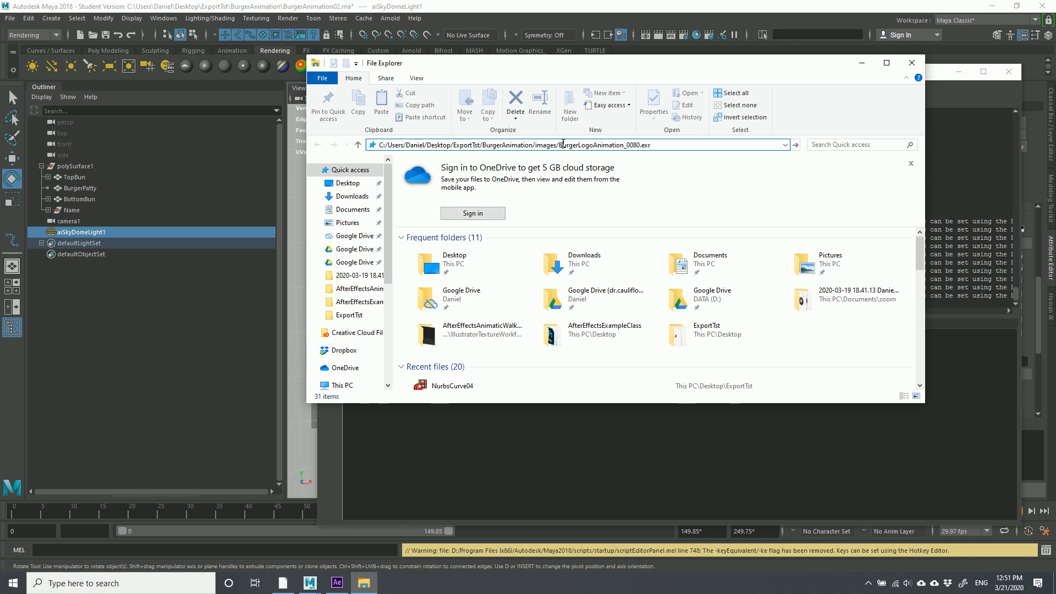
pyautogui.moveTo(562, 144); pyautogui.dragTo(653, 145)
pyautogui.press('BackSpace')
pyautogui.press('BackSpace')
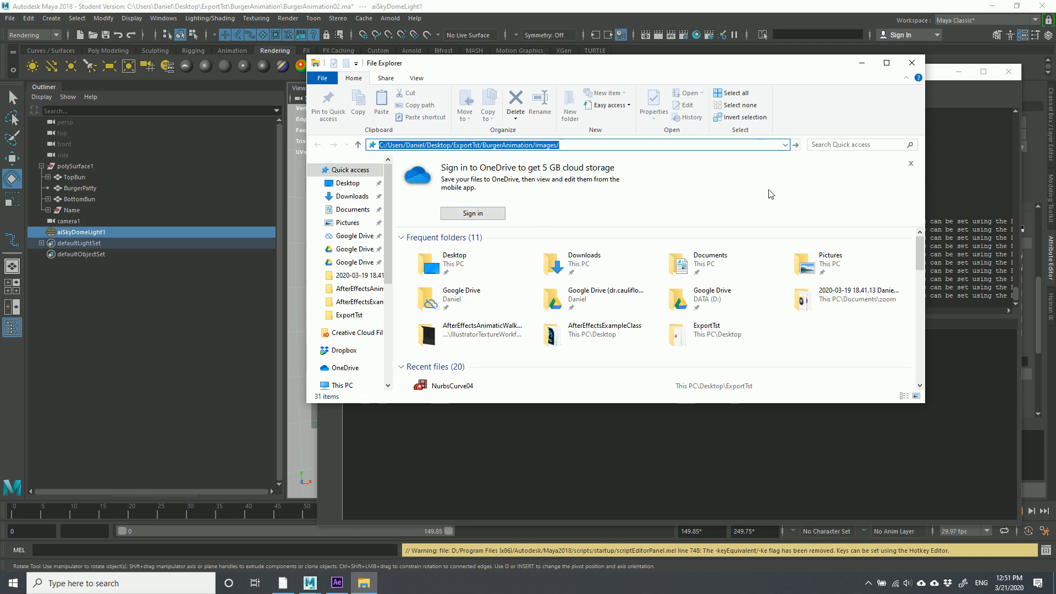
pyautogui.press('Return')
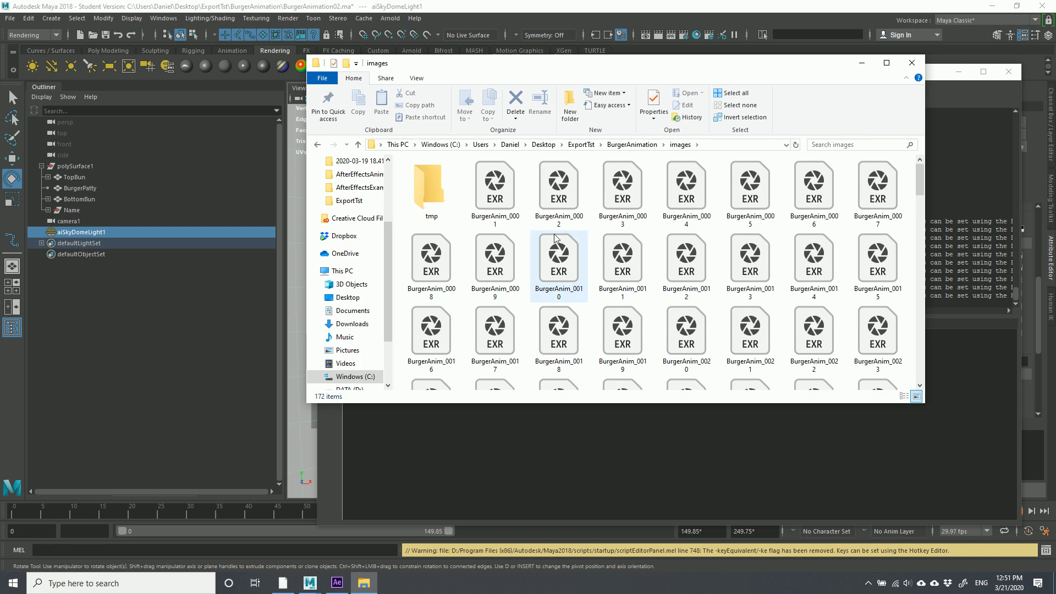
pyautogui.scroll(-10, 556, 242)
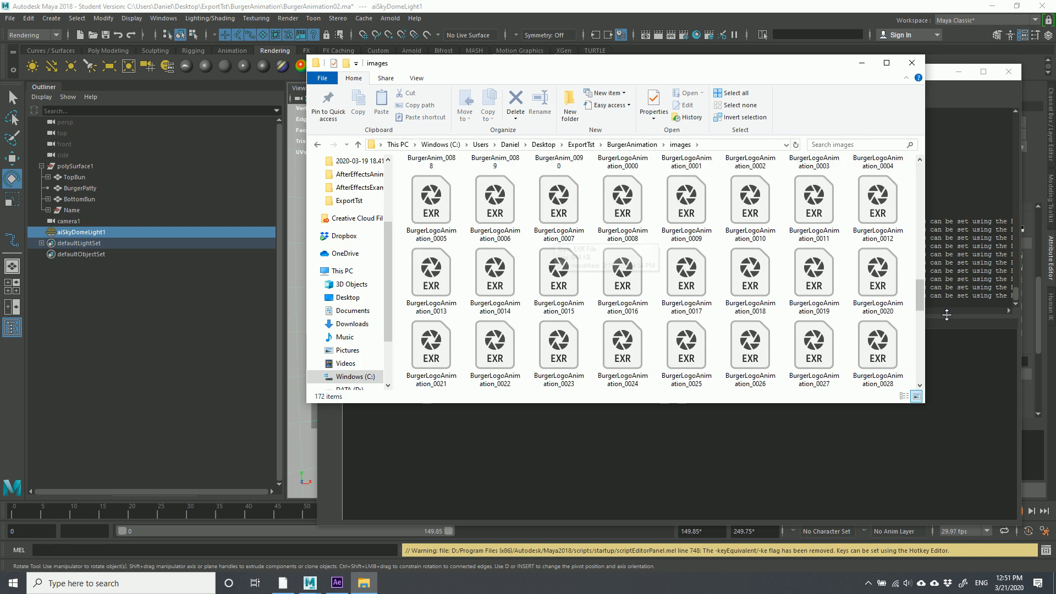
pyautogui.moveTo(923, 308); pyautogui.dragTo(923, 365)
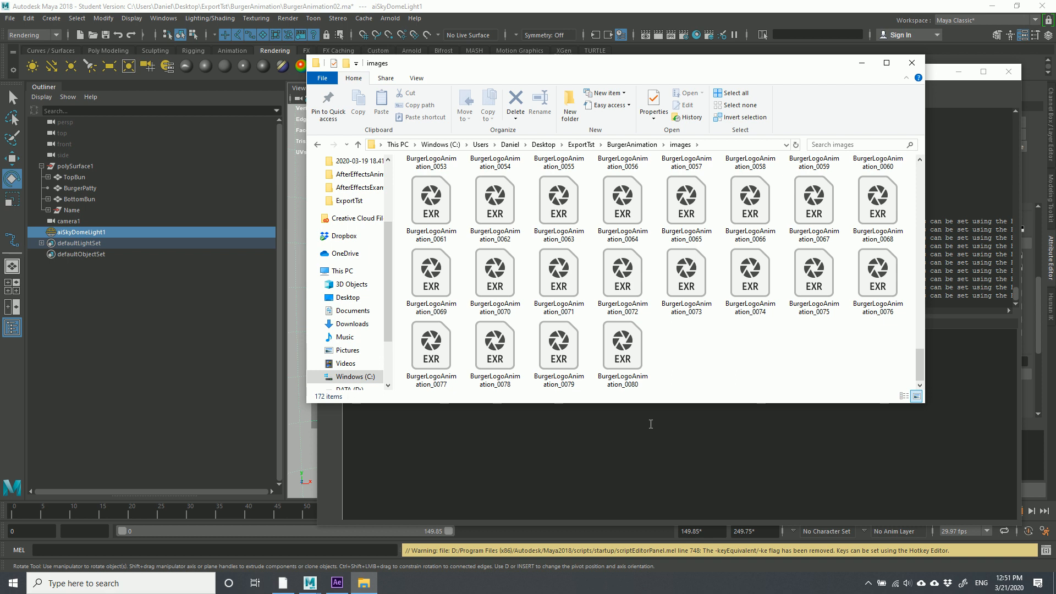
# Switch back to After Effects and bring up the empty Untitled Project's context menu
pyautogui.click(337, 583)
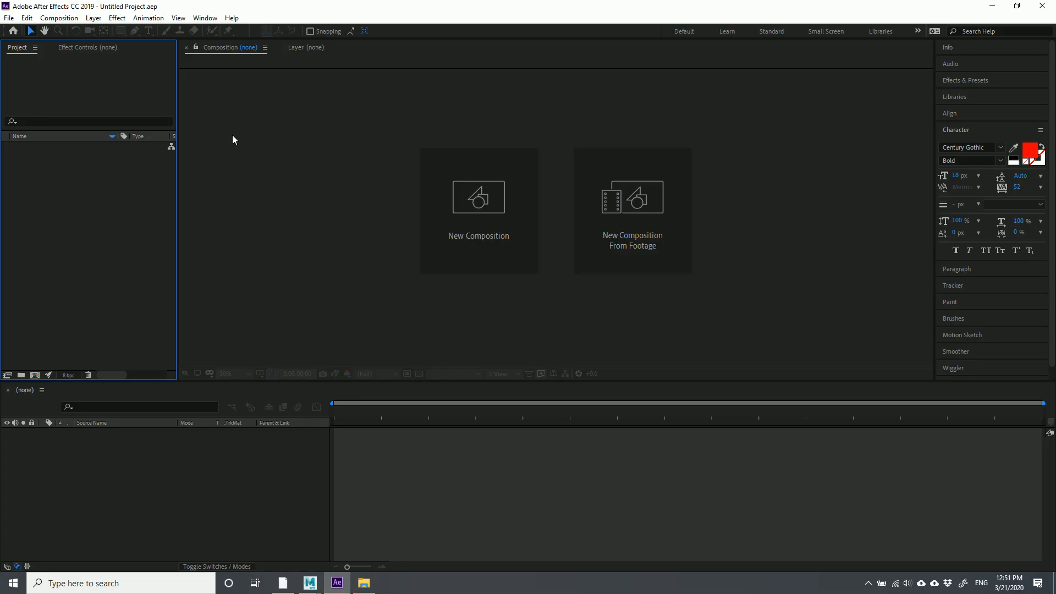
pyautogui.click(364, 582)
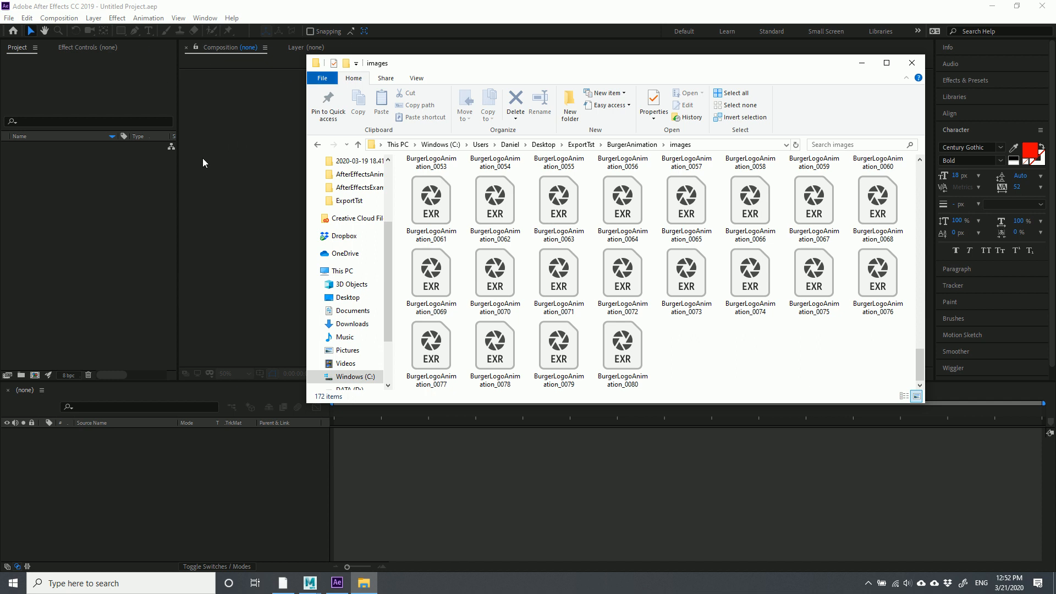
pyautogui.click(186, 470)
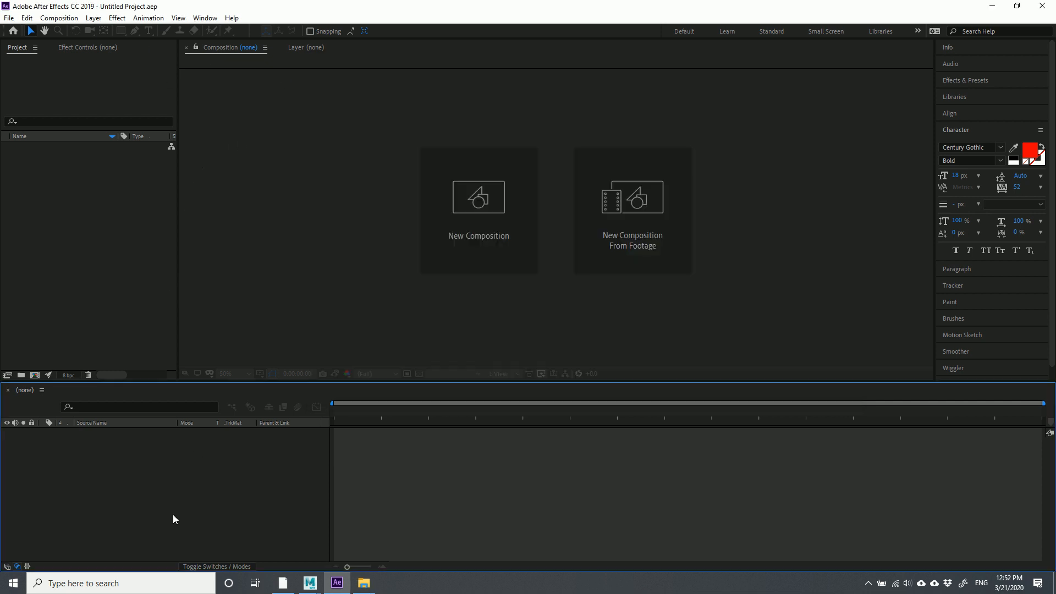
pyautogui.click(77, 329)
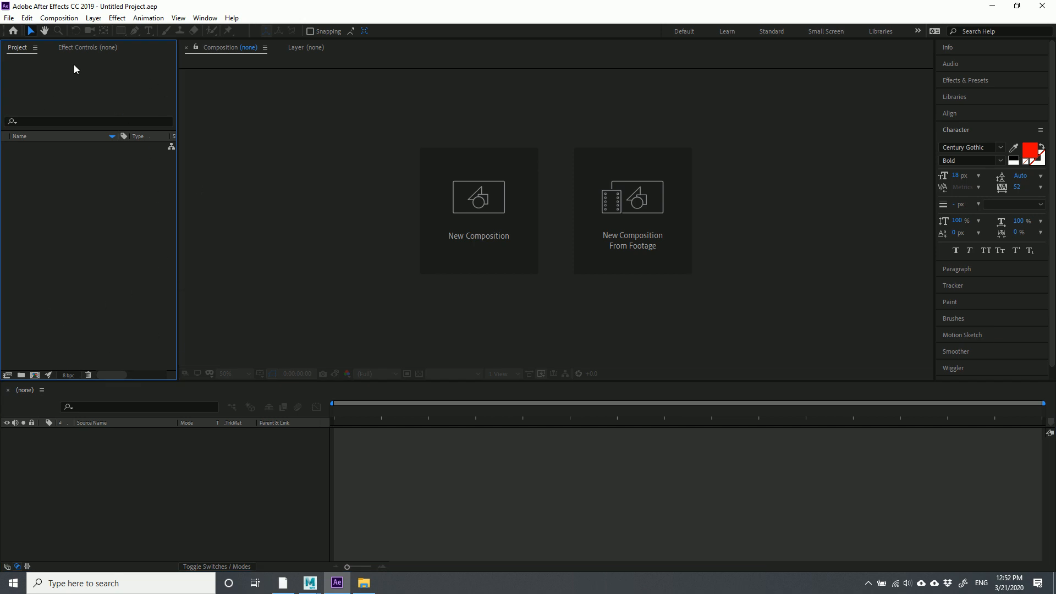
pyautogui.click(357, 208)
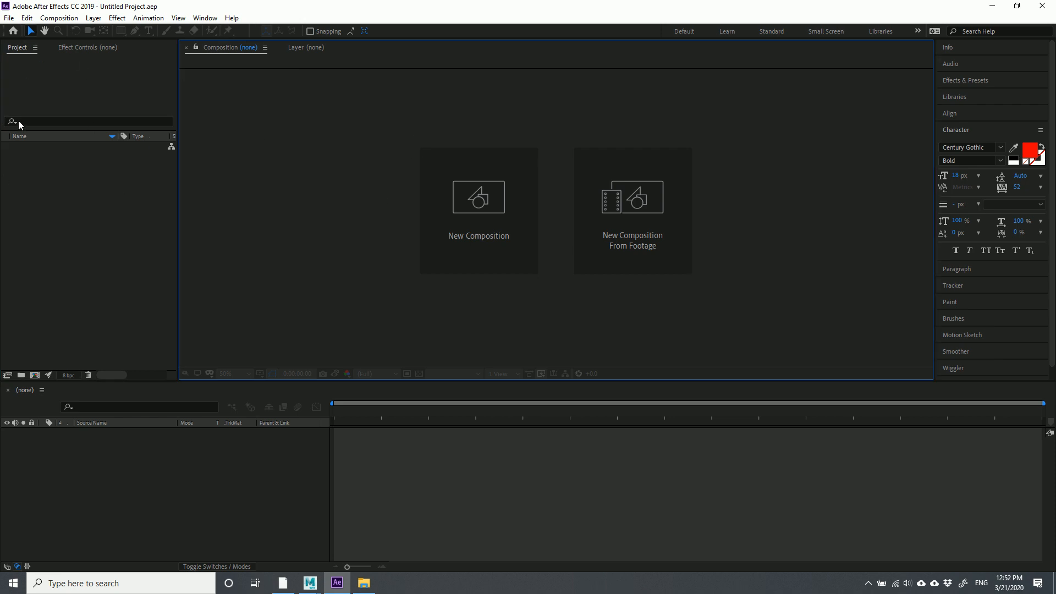
pyautogui.click(83, 81)
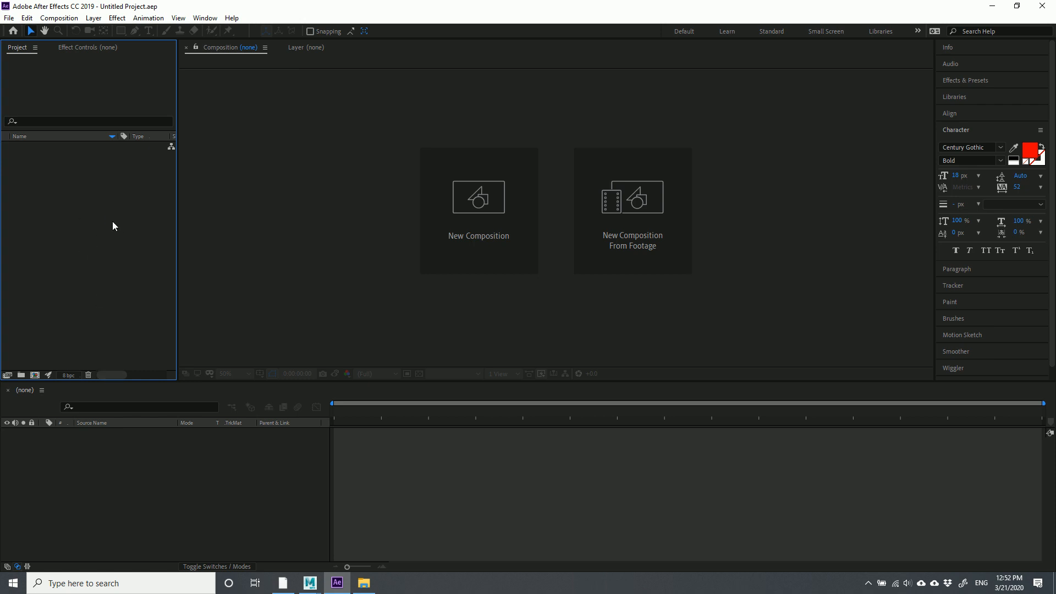
pyautogui.rightClick(42, 170)
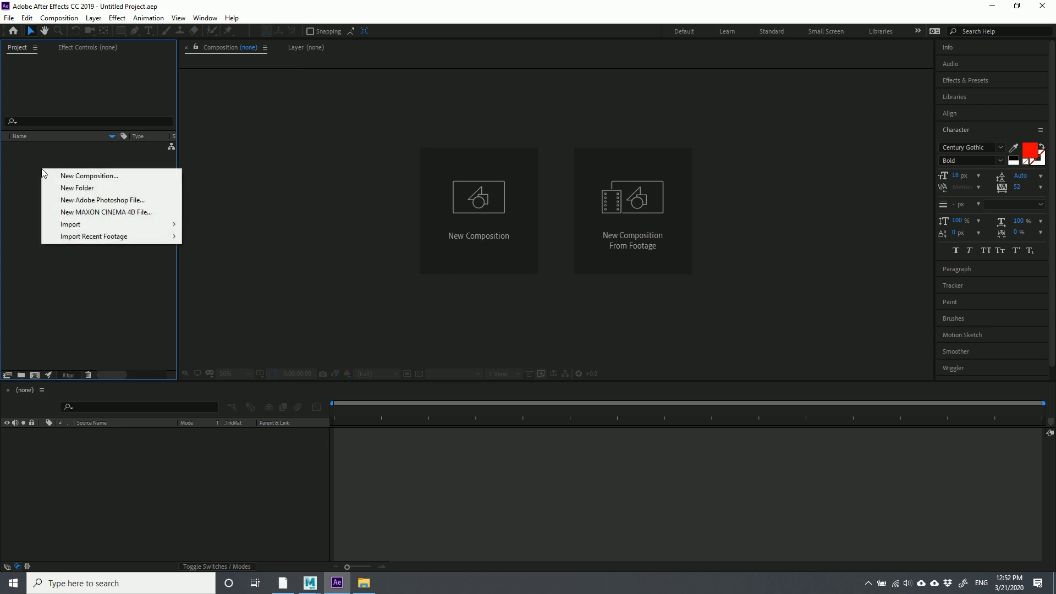
# Import BurgerAnim_0001 from BurgerAnimation/images as an OpenEXR sequence of frames 0001–0090
pyautogui.moveTo(71, 227)
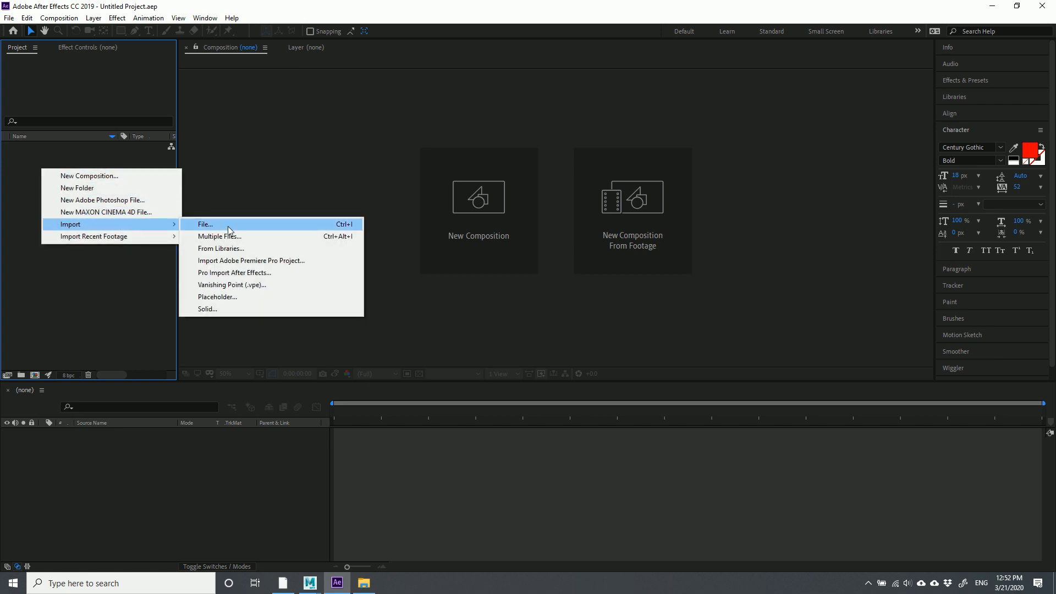
pyautogui.click(231, 225)
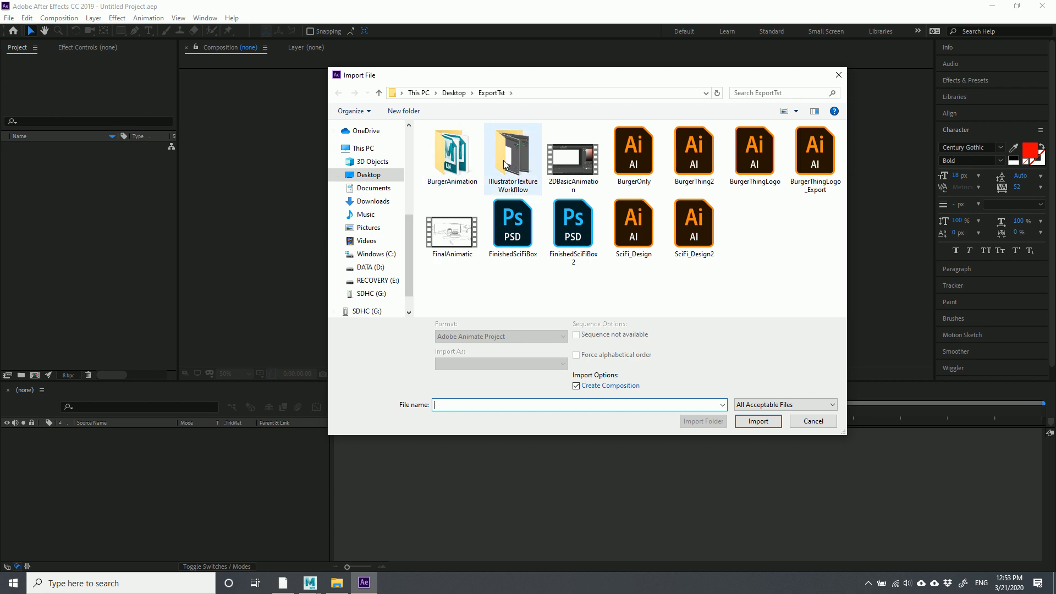
pyautogui.doubleClick(454, 157)
pyautogui.doubleClick(449, 145)
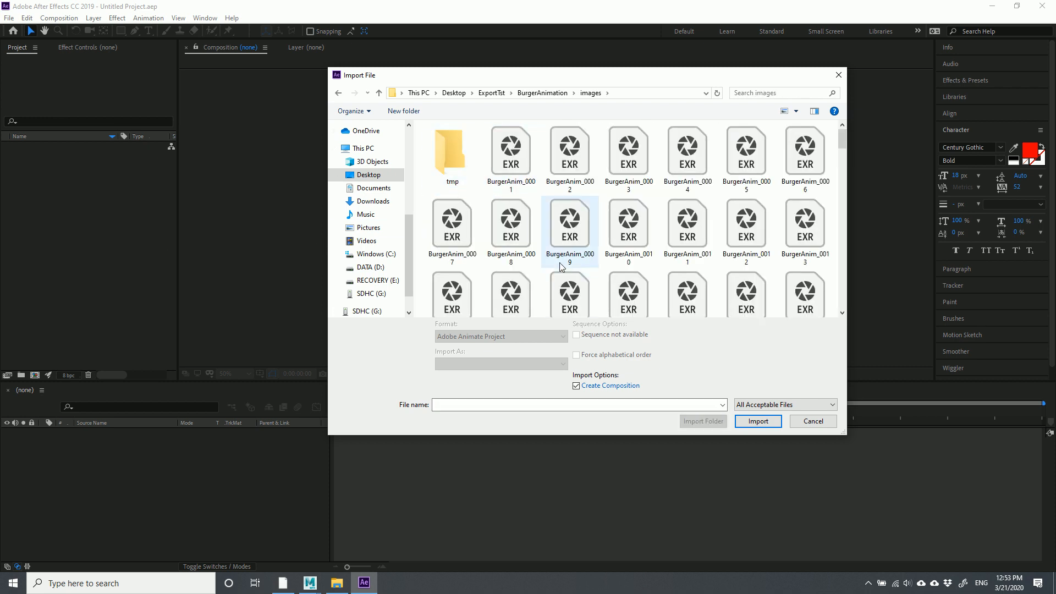
pyautogui.scroll(-2, 564, 223)
pyautogui.scroll(2, 564, 223)
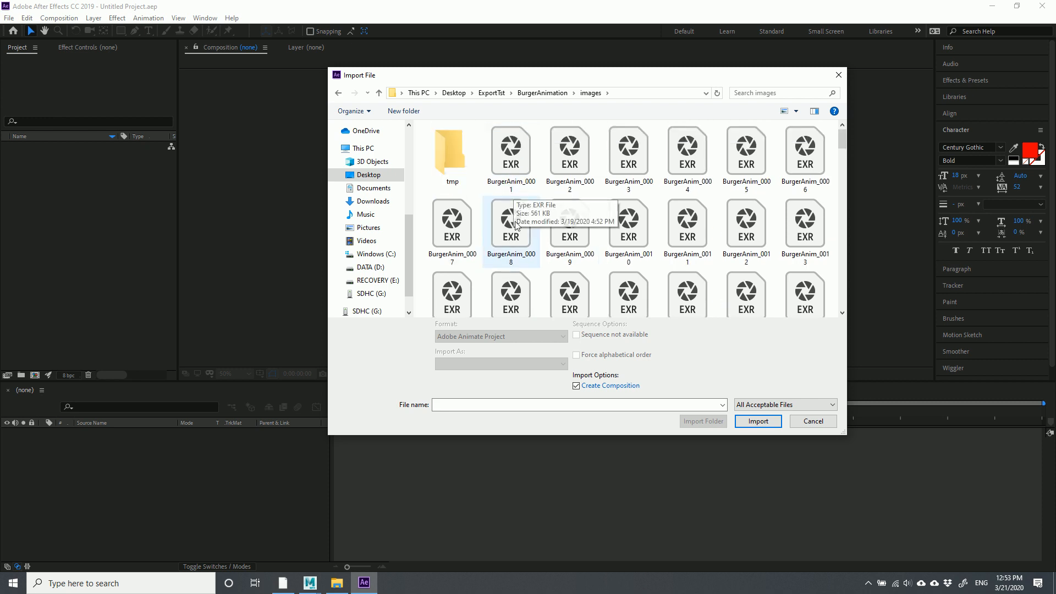
pyautogui.click(511, 154)
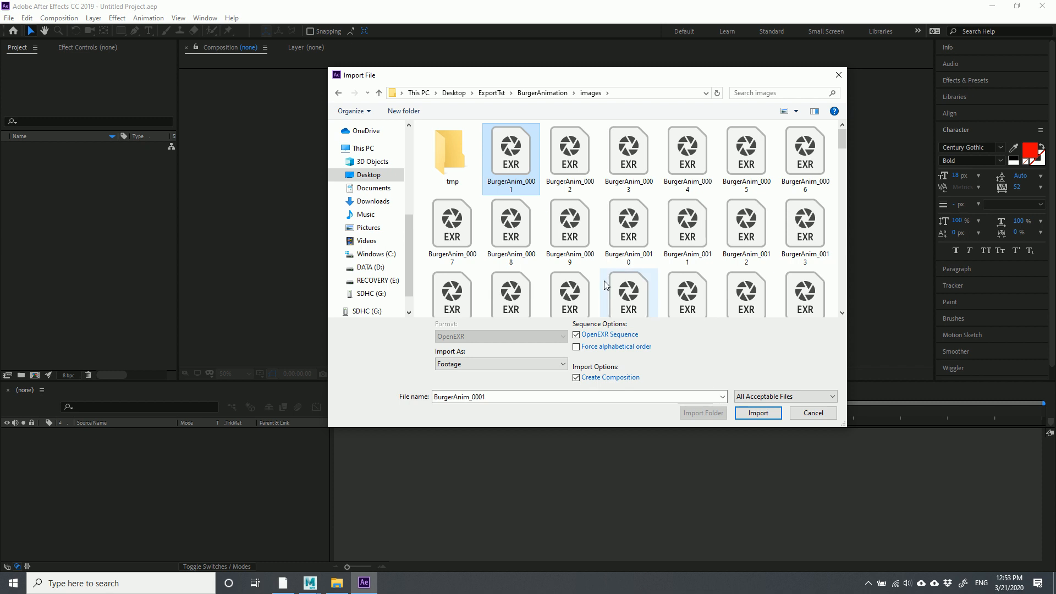
pyautogui.scroll(-3, 761, 276)
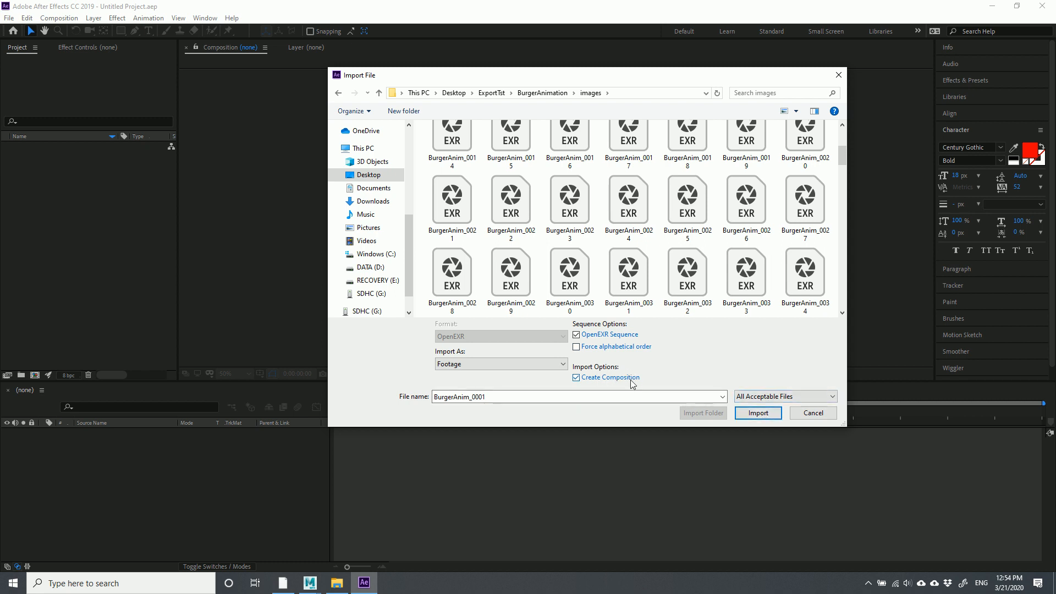
pyautogui.click(758, 413)
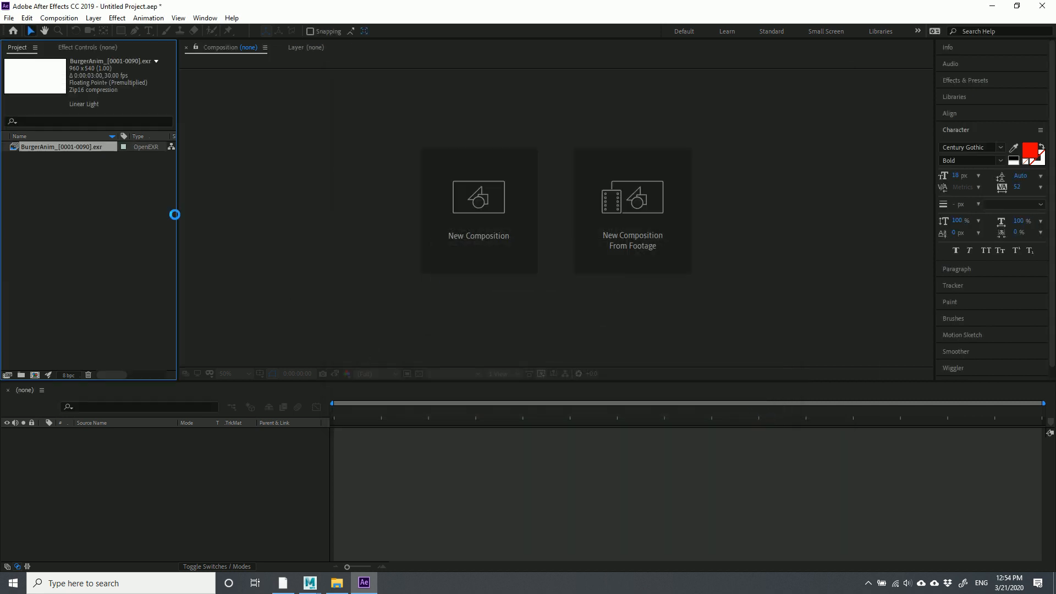
# Inspect the imported EXR footage and the BurgerAnim composition in the Project panel
pyautogui.click(51, 147)
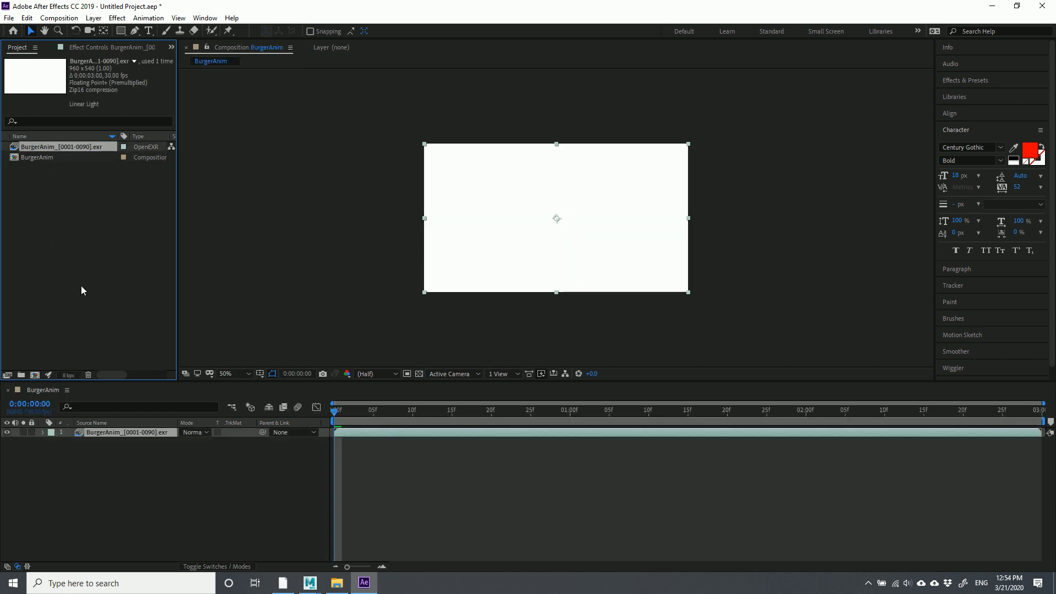
pyautogui.click(78, 179)
pyautogui.click(62, 147)
pyautogui.click(46, 195)
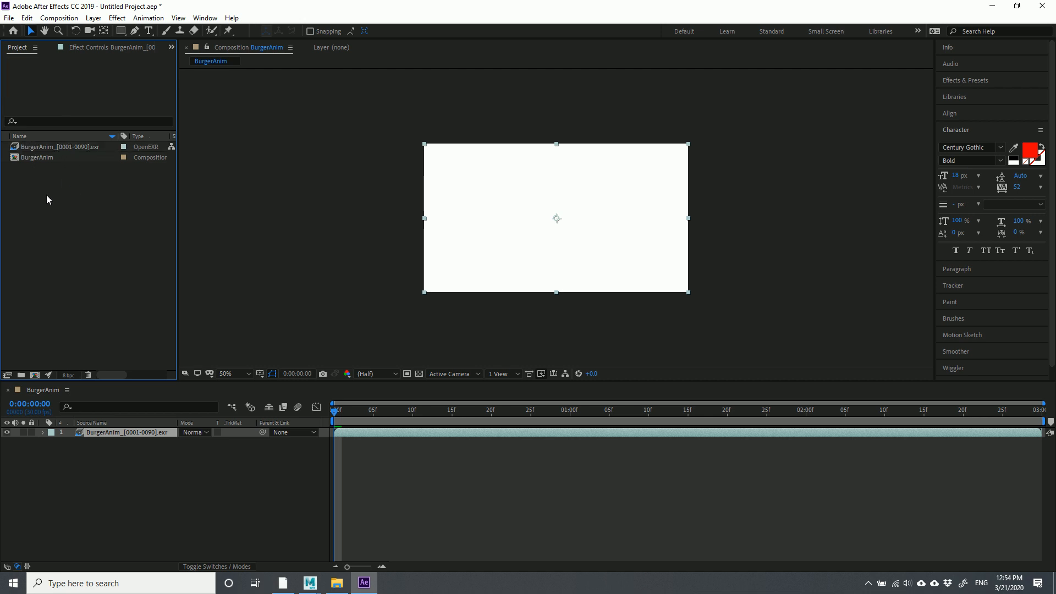
pyautogui.click(33, 159)
pyautogui.click(53, 186)
pyautogui.click(14, 159)
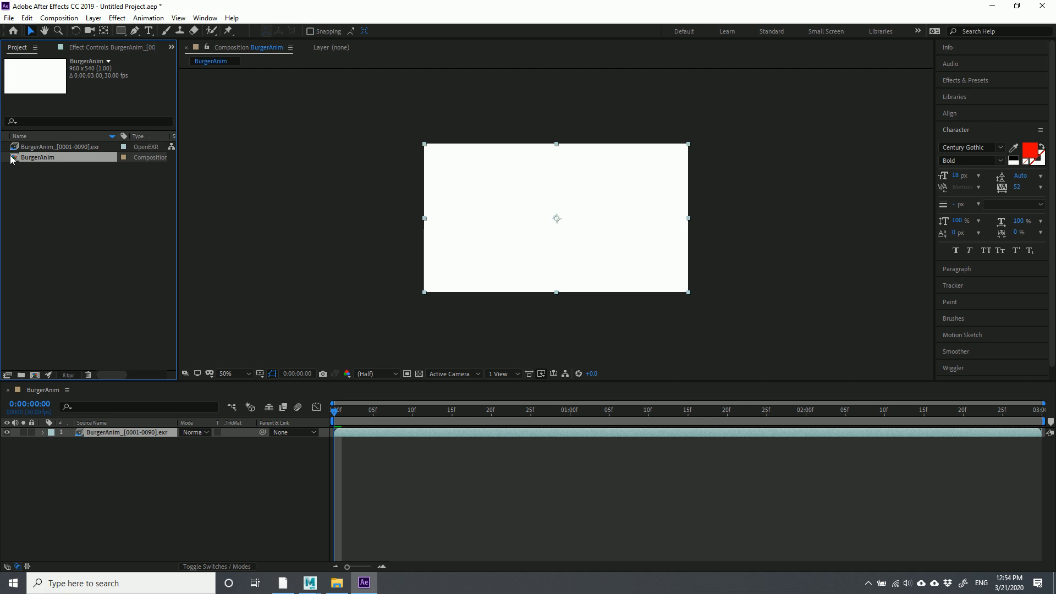
pyautogui.click(52, 206)
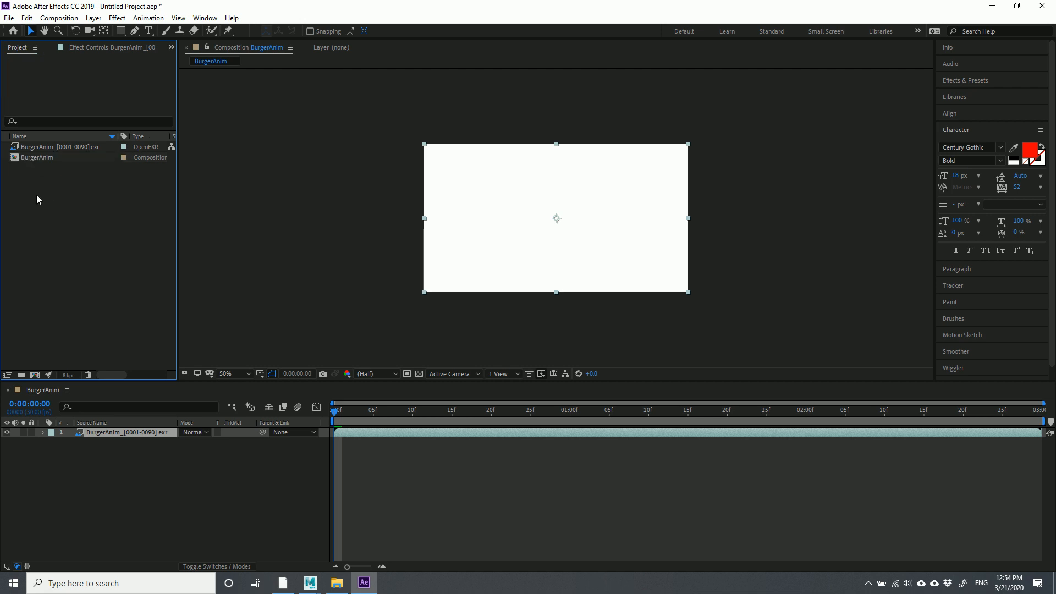
# Play and scrub the BurgerAnim timeline to preview the red burger animation
pyautogui.click(334, 416)
pyautogui.press('space')
pyautogui.moveTo(459, 411); pyautogui.dragTo(405, 394)
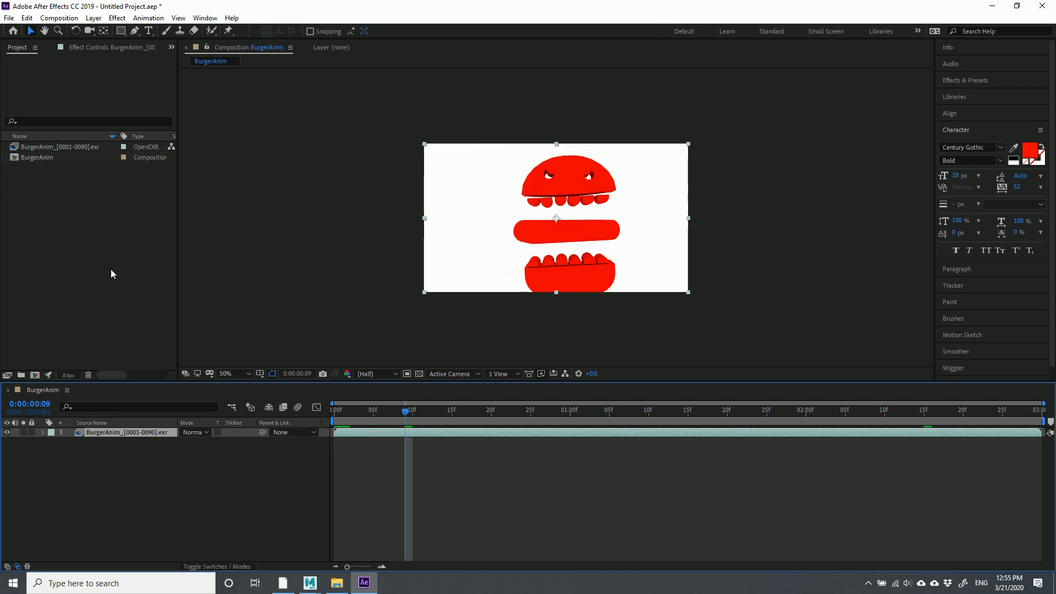
pyautogui.click(114, 285)
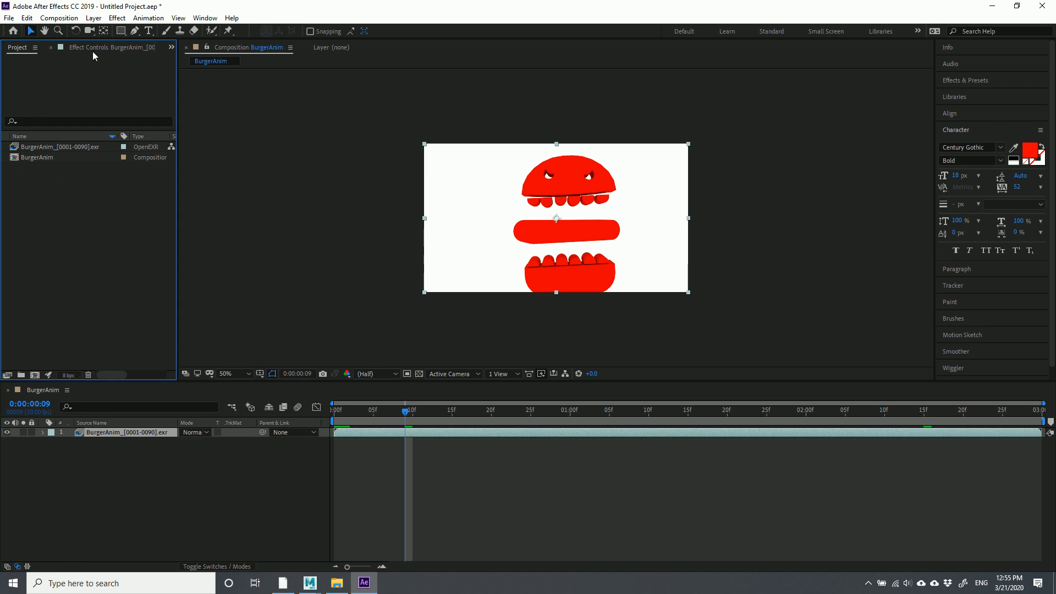
pyautogui.click(60, 18)
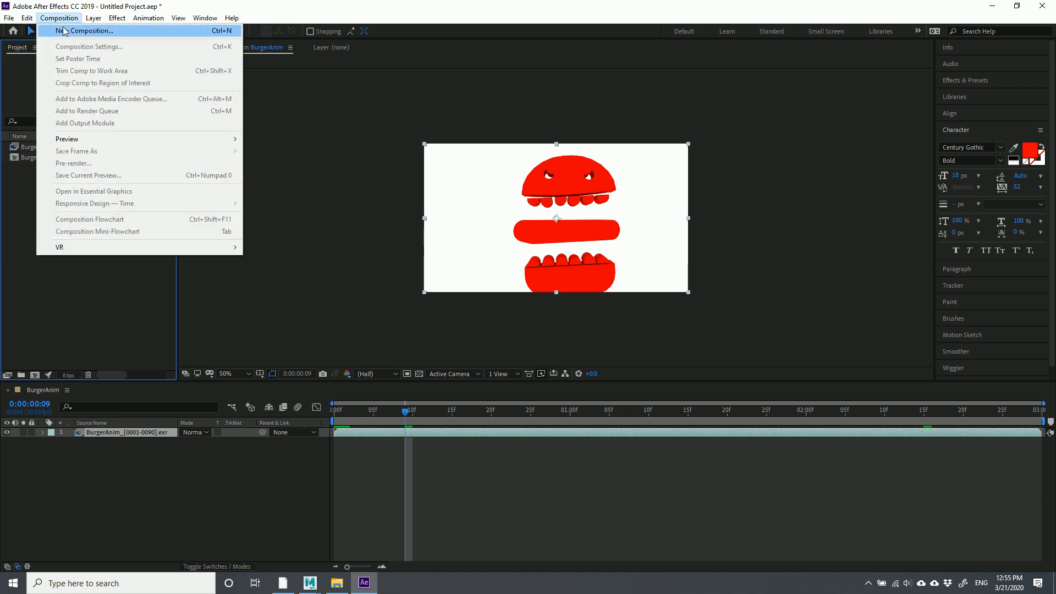
# Create a new composition named _FinalEditedFilm with a 30 fps frame rate
pyautogui.click(88, 31)
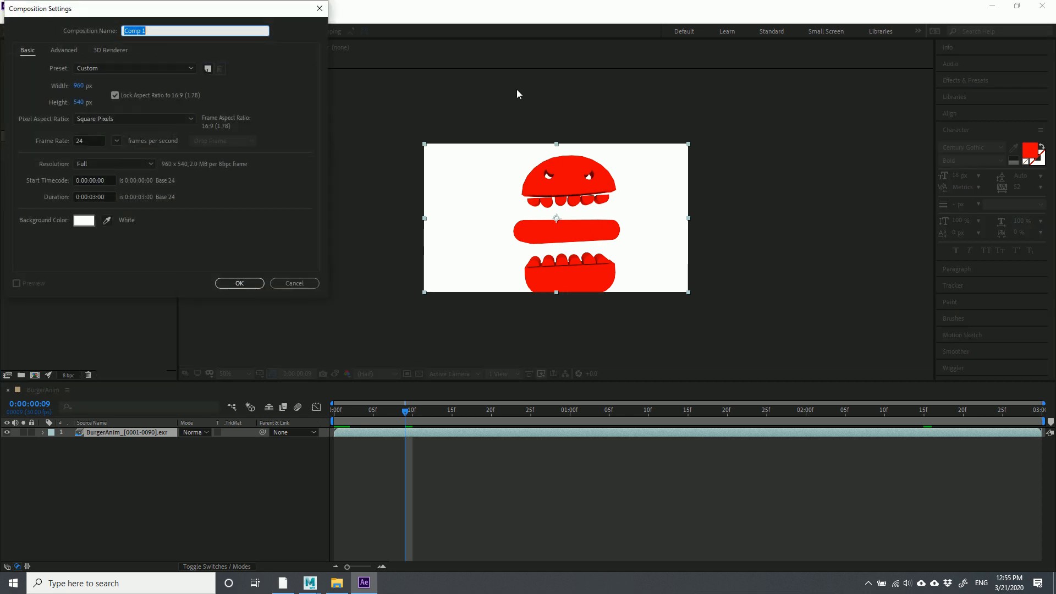
pyautogui.write('FinalEditedFilm')
pyautogui.click(91, 140)
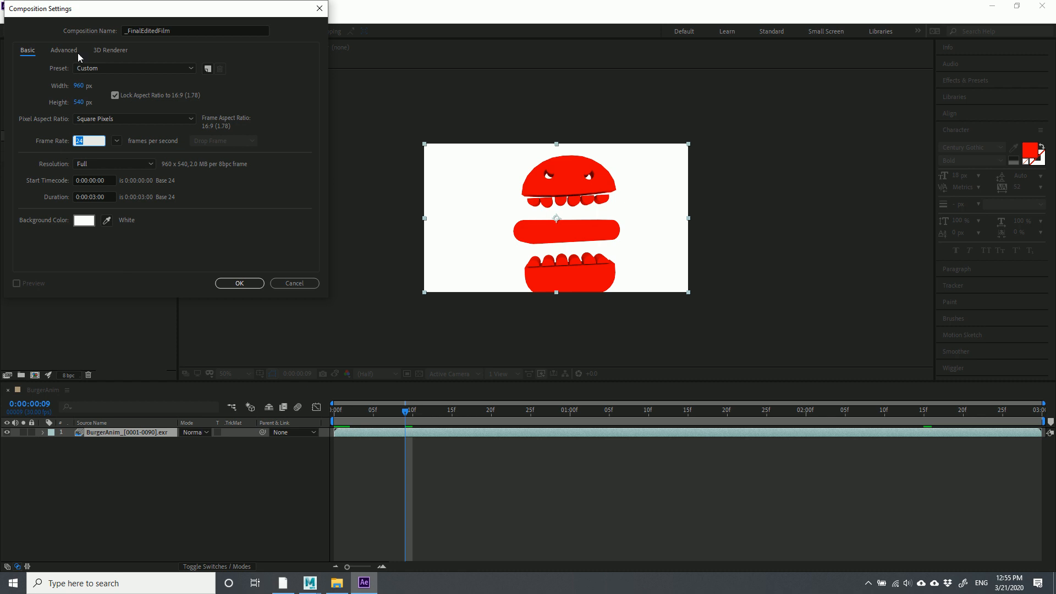
pyautogui.moveTo(69, 7); pyautogui.dragTo(414, 22)
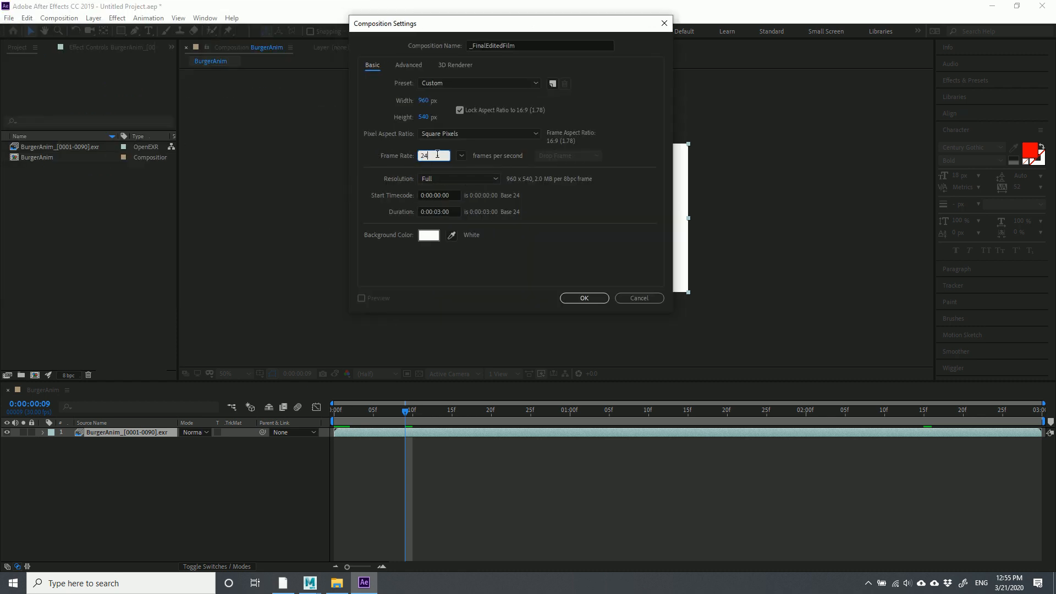
pyautogui.click(387, 158)
pyautogui.click(584, 298)
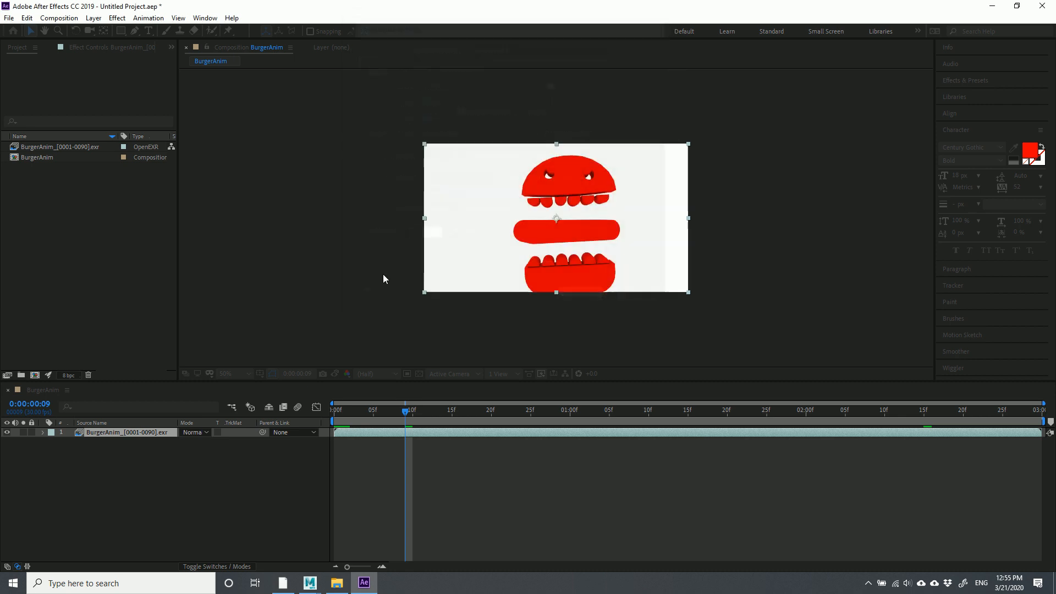
# Select _FinalEditedFilm in the Project panel to check its 960×540, 30 fps, 3-second details
pyautogui.click(80, 205)
pyautogui.click(66, 167)
pyautogui.click(70, 220)
pyautogui.click(28, 171)
pyautogui.click(86, 236)
pyautogui.click(22, 169)
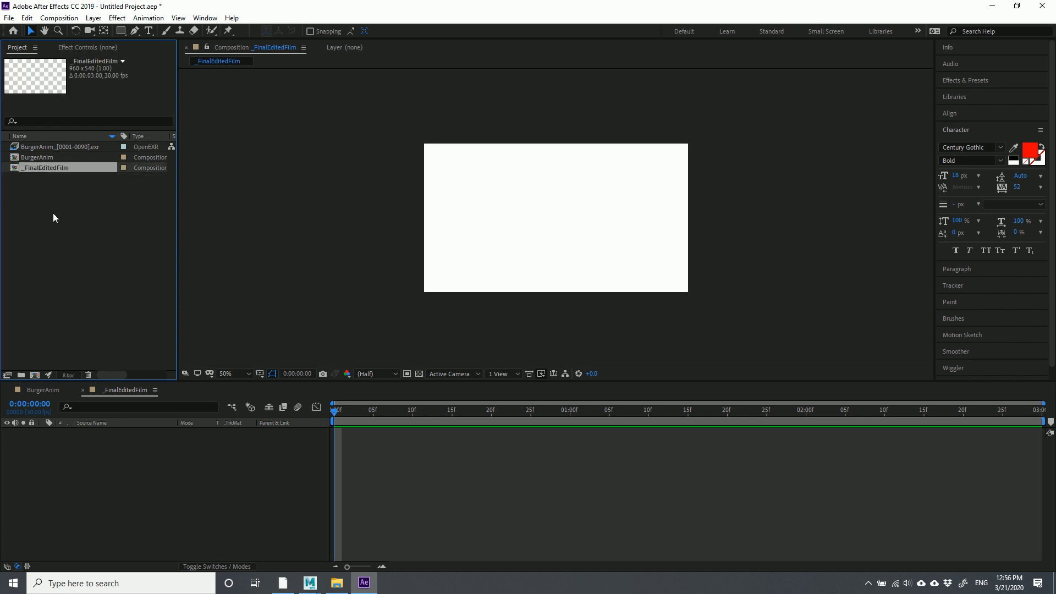
pyautogui.click(55, 198)
pyautogui.click(27, 168)
# Create a Scene01 folder and move BurgerAnim and its EXR footage into it
pyautogui.rightClick(45, 222)
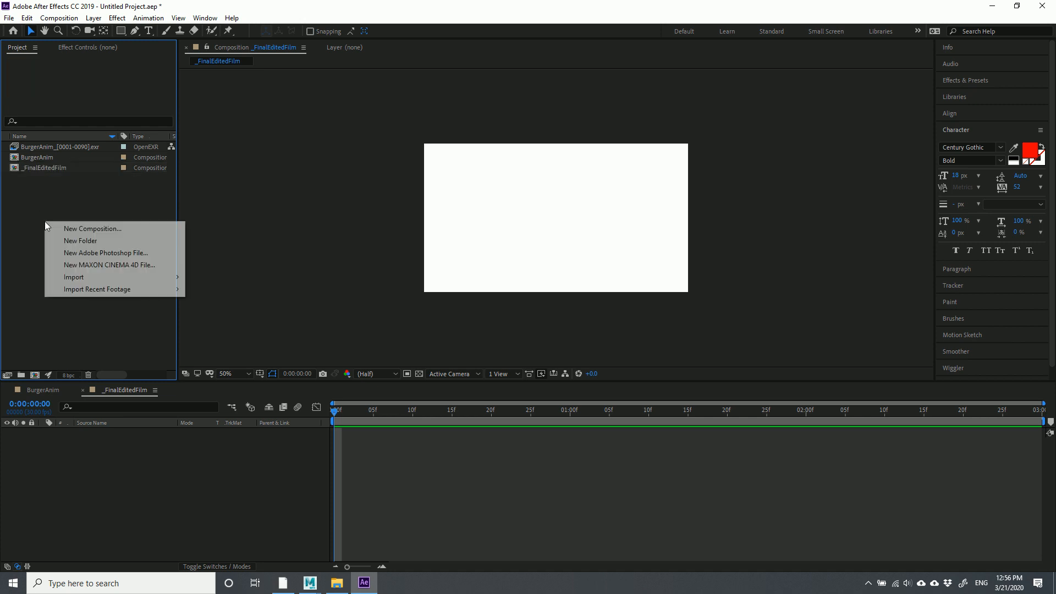
pyautogui.click(80, 241)
pyautogui.write('Scene01')
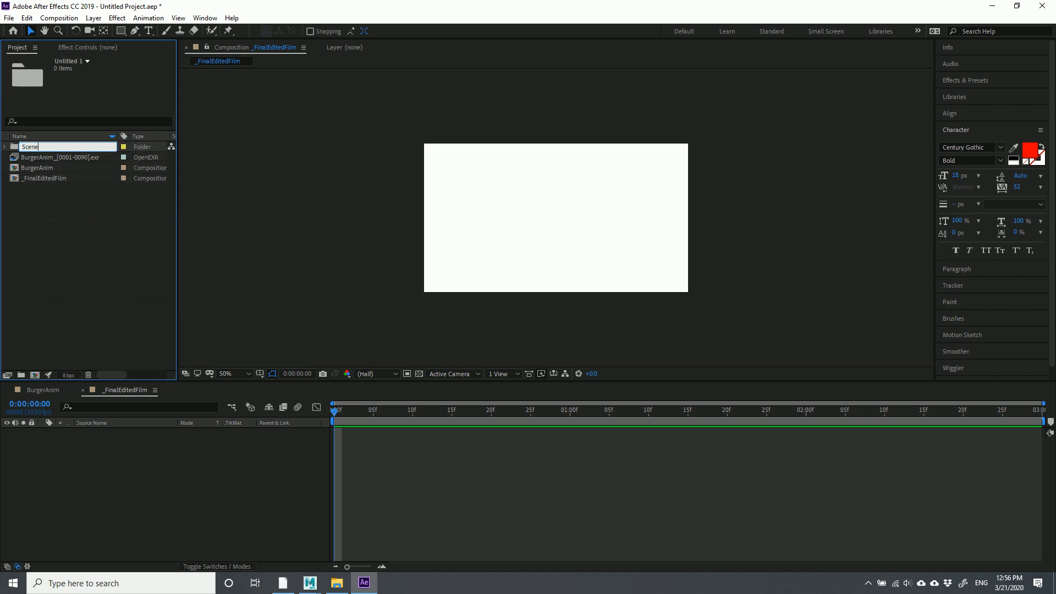
pyautogui.press('Return')
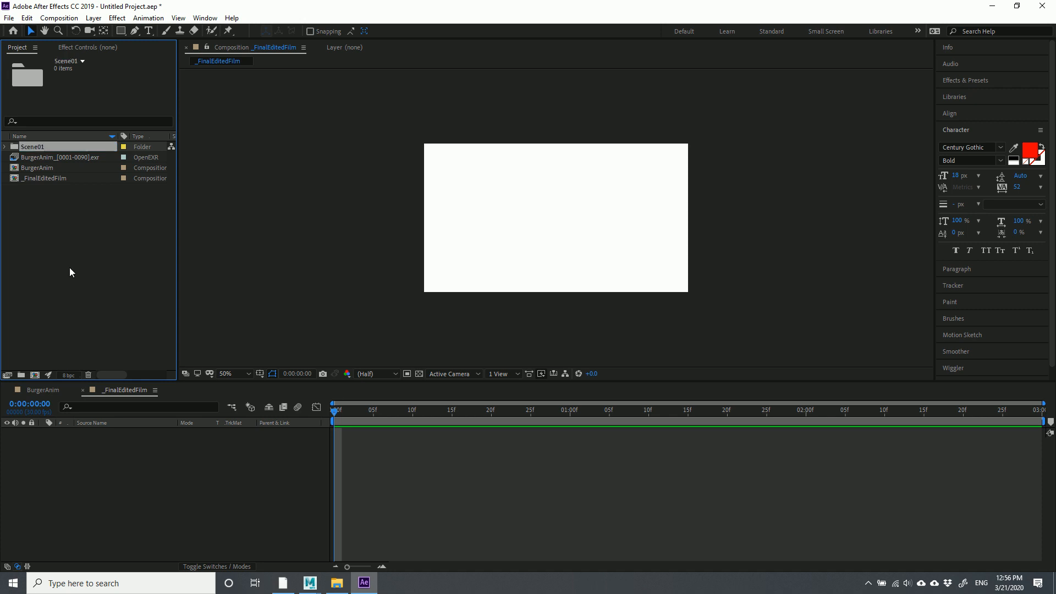
pyautogui.click(48, 167)
pyautogui.keyDown('ctrl'); pyautogui.click(48, 156); pyautogui.keyUp('ctrl')
pyautogui.moveTo(48, 156); pyautogui.dragTo(35, 145)
# Select _FinalEditedFilm and reposition it in the Project panel beside the Scene01 folder
pyautogui.click(42, 160)
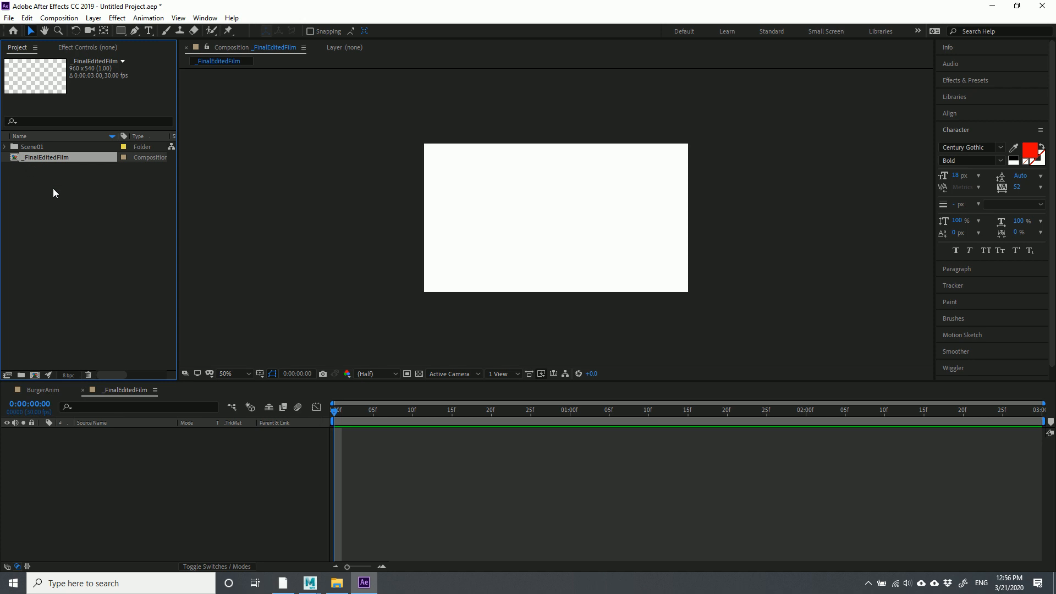
pyautogui.click(29, 169)
pyautogui.click(25, 160)
pyautogui.click(49, 195)
pyautogui.click(49, 159)
pyautogui.click(83, 208)
pyautogui.moveTo(24, 157); pyautogui.dragTo(7, 150)
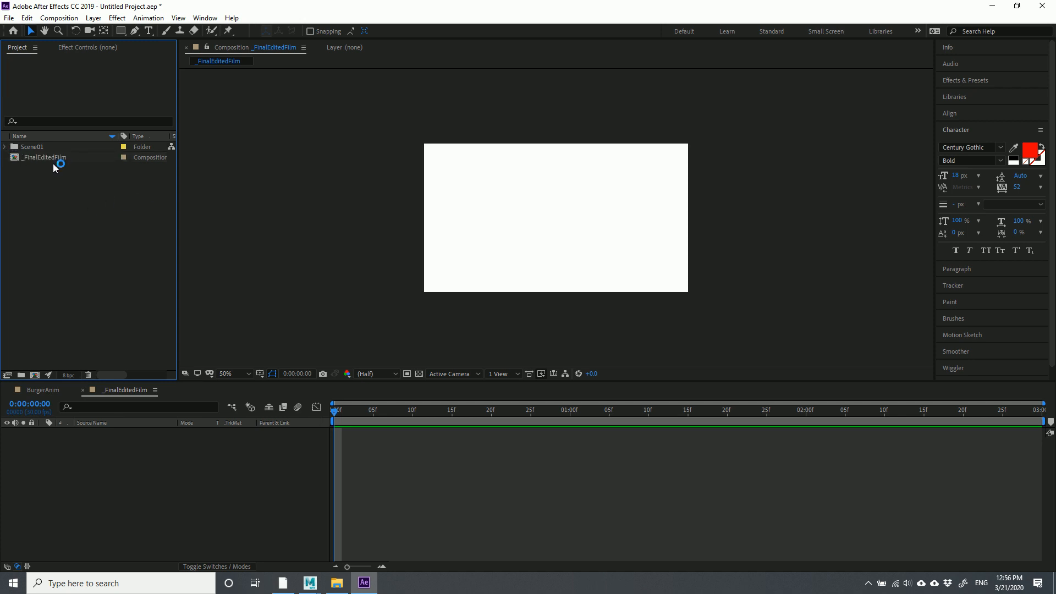
# Import BurgerLogoAnimation_0000 as an OpenEXR sequence (0000–0080) with its own composition
pyautogui.rightClick(54, 189)
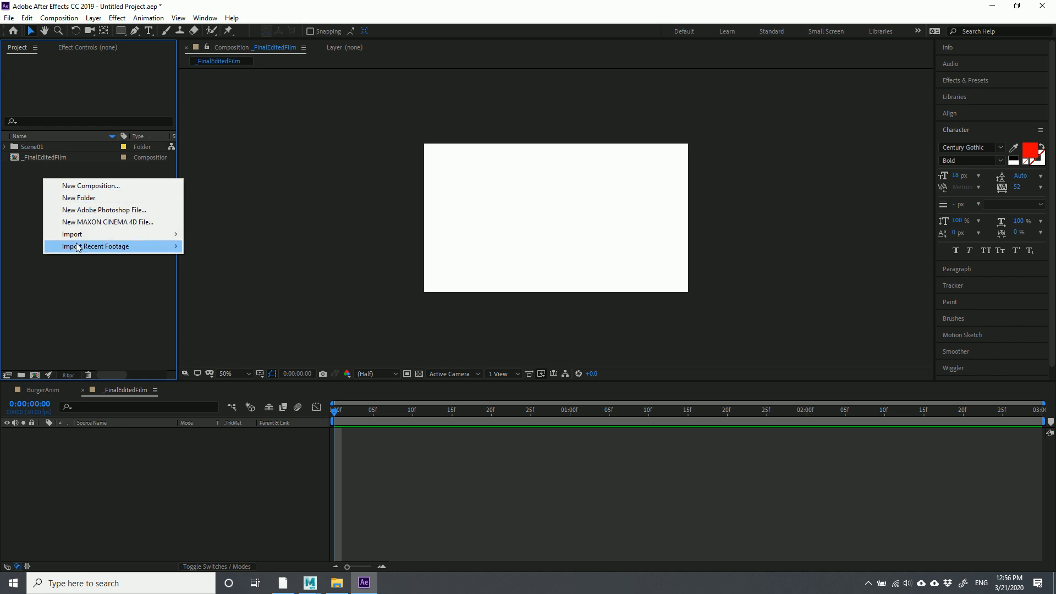
pyautogui.moveTo(80, 235)
pyautogui.click(48, 273)
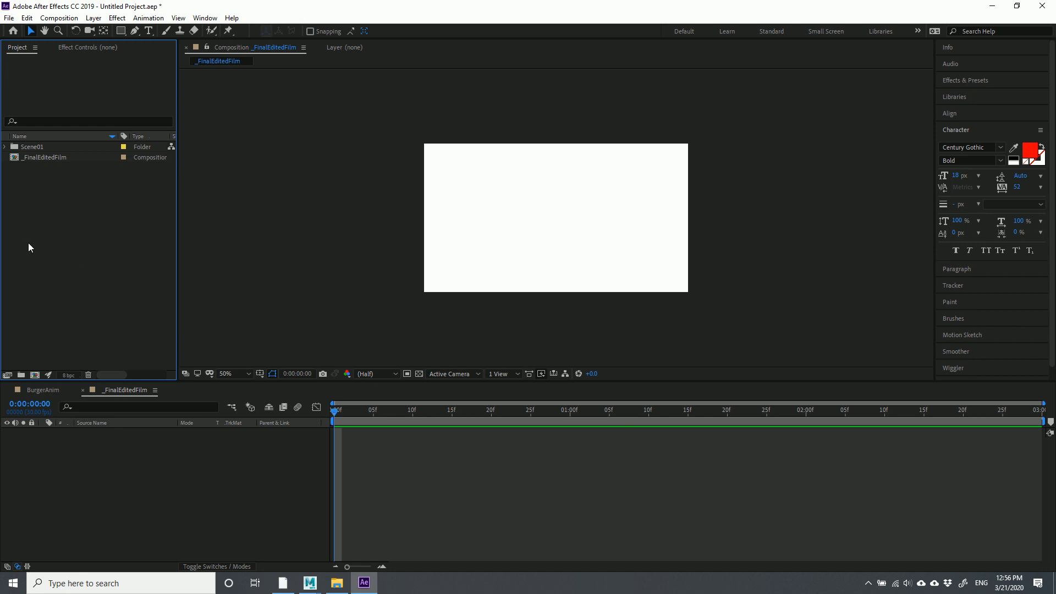
pyautogui.rightClick(47, 214)
pyautogui.moveTo(66, 269)
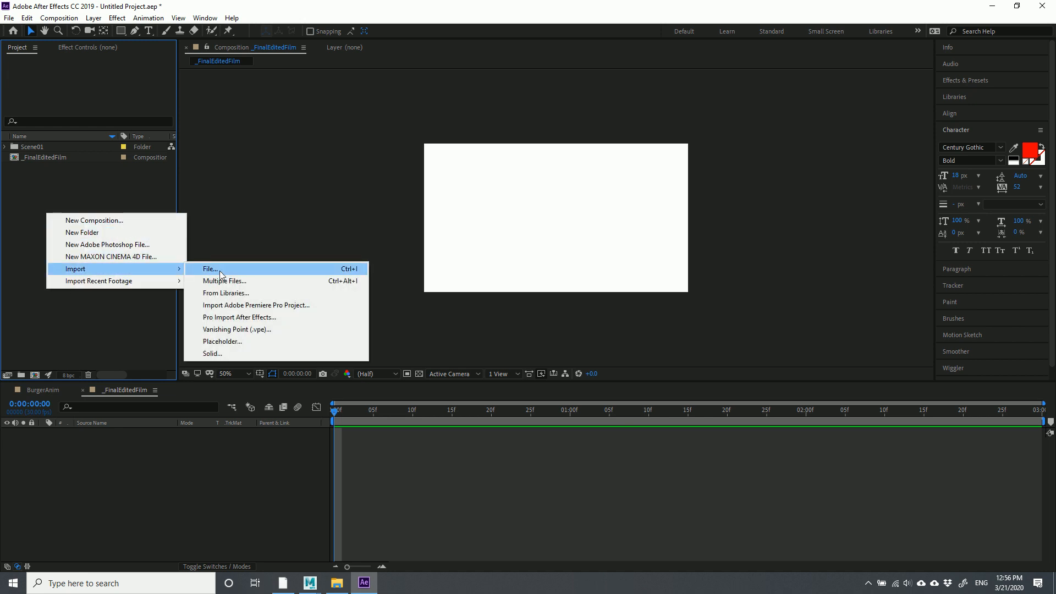
pyautogui.click(220, 271)
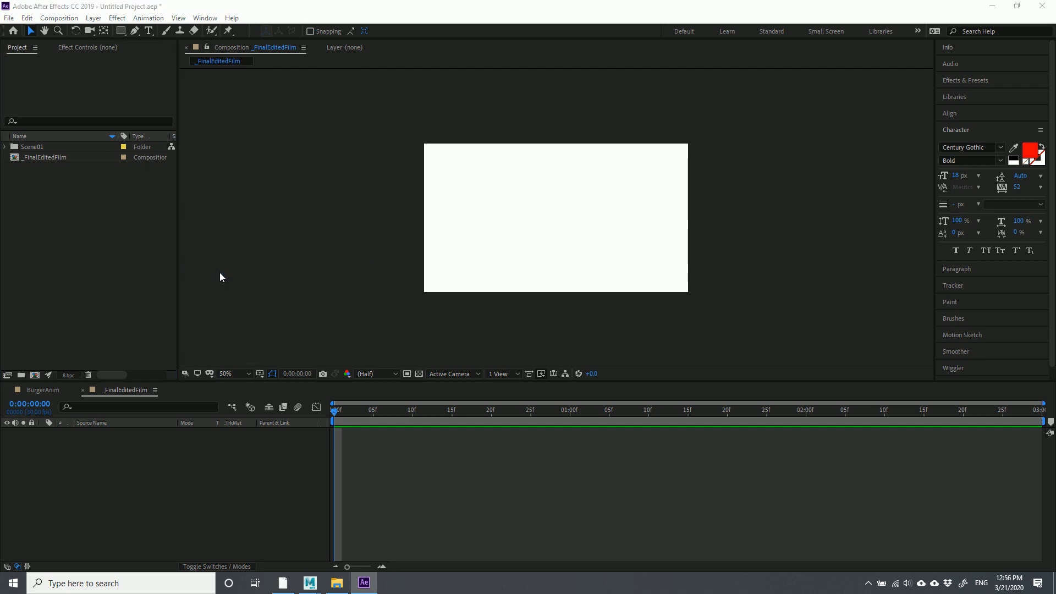
pyautogui.scroll(-10, 596, 221)
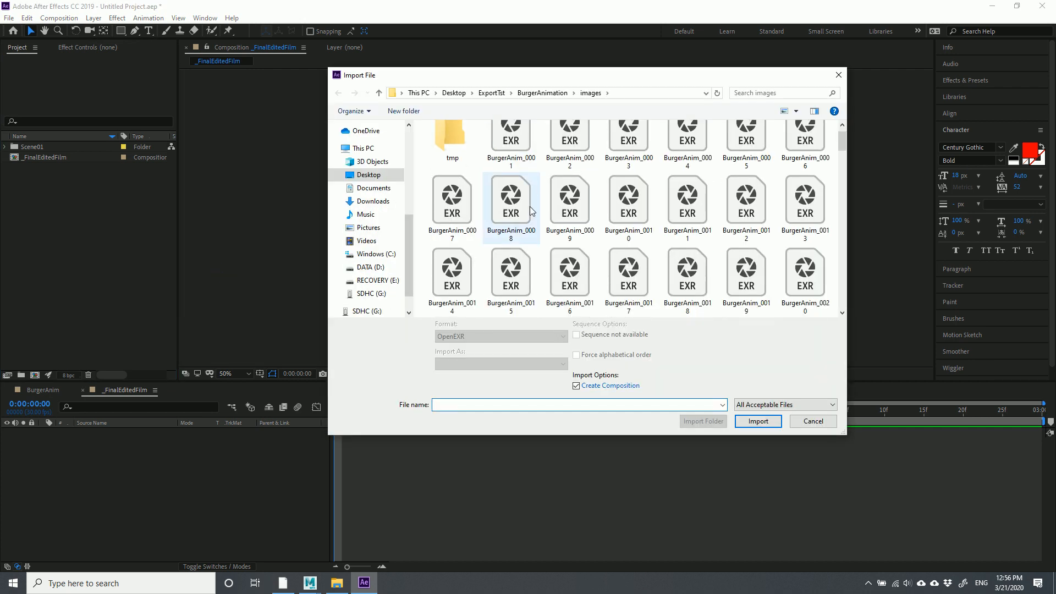
pyautogui.scroll(-3, 732, 285)
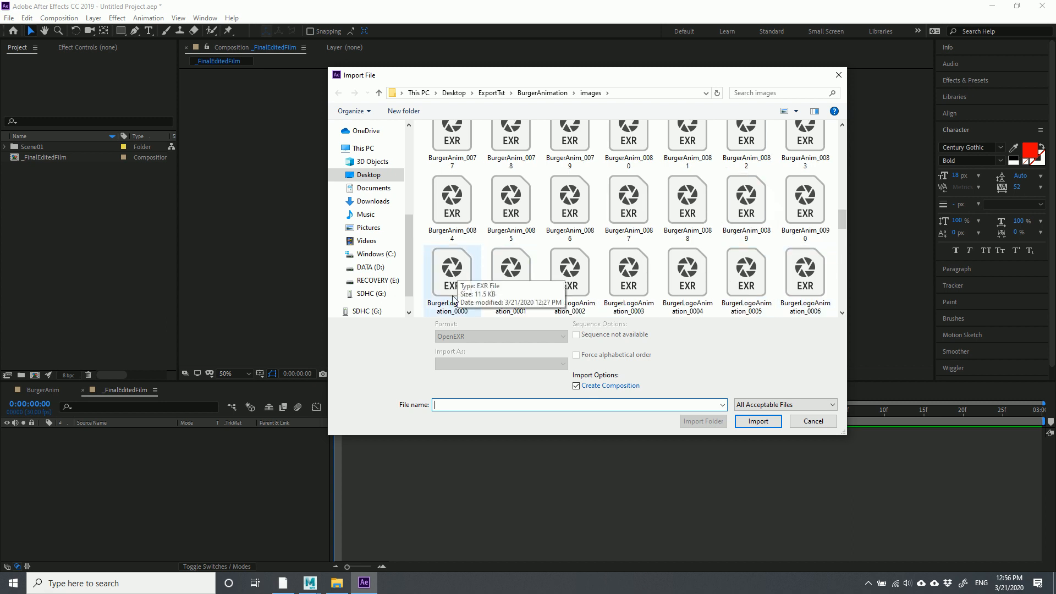
pyautogui.click(459, 269)
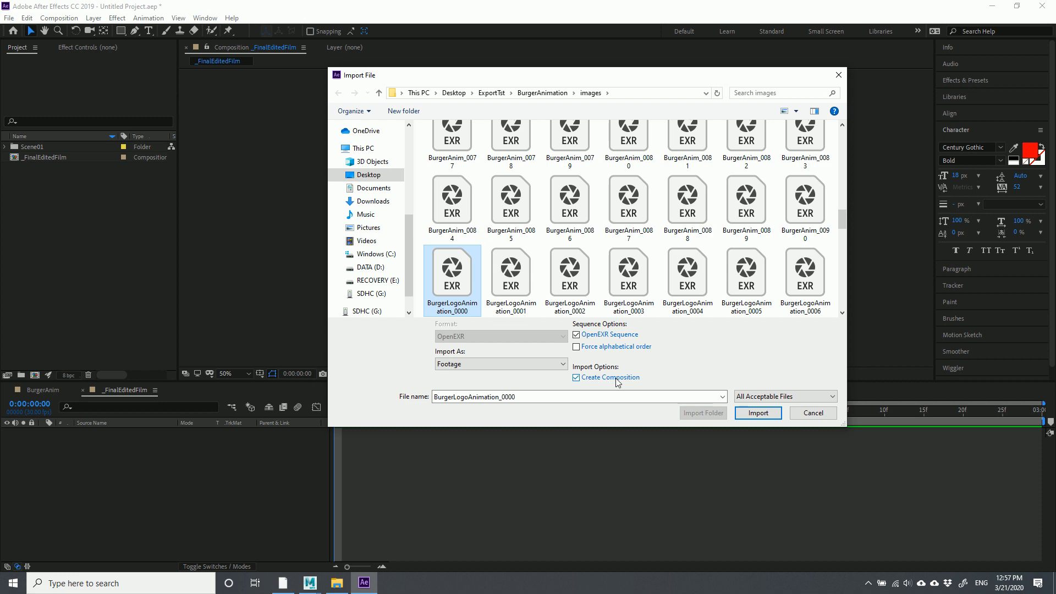
pyautogui.click(760, 414)
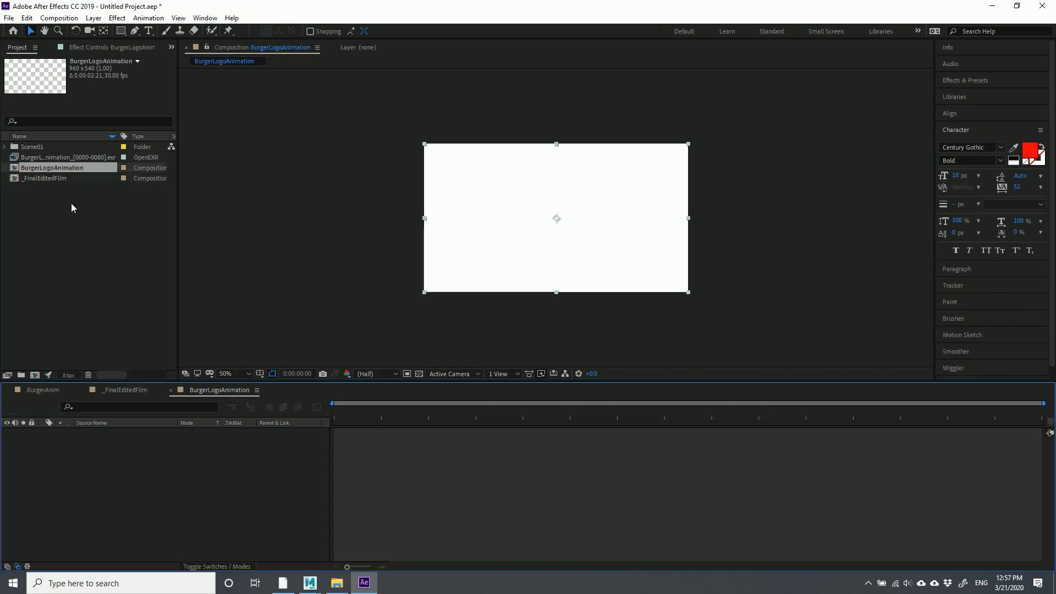
# Scrub the logo frames, then extend BurgerLogoAnimation's duration from 0:00:02:21 to 0:00:04:21
pyautogui.click(83, 228)
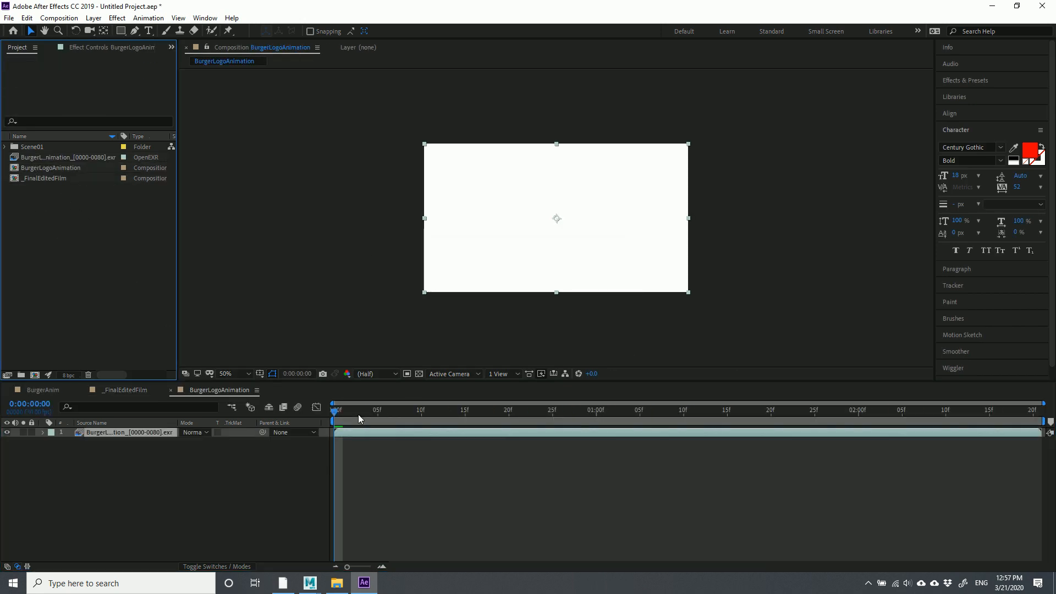
pyautogui.moveTo(337, 413); pyautogui.dragTo(1041, 416)
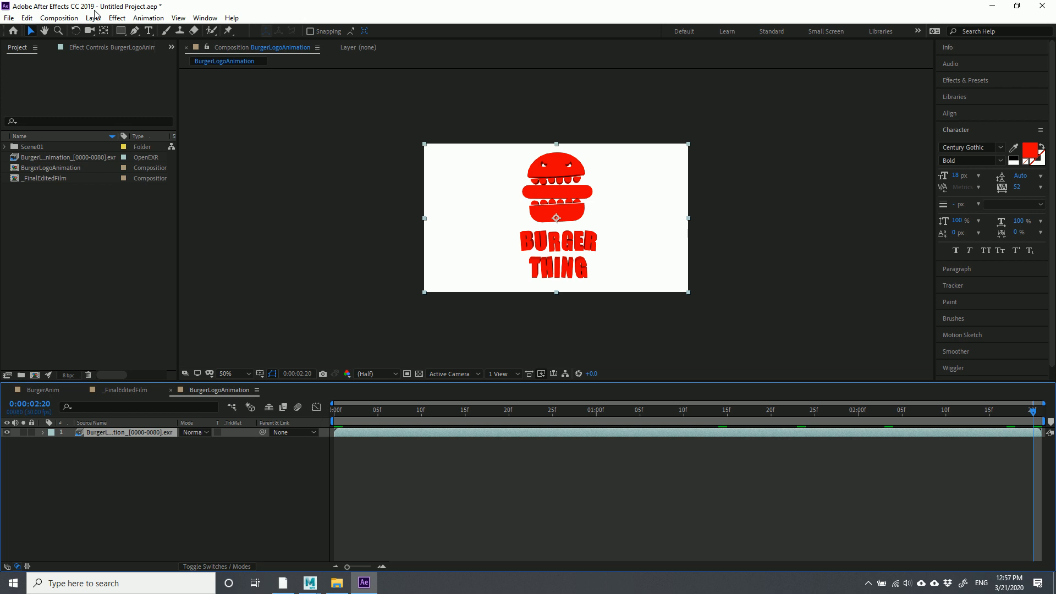
pyautogui.click(62, 20)
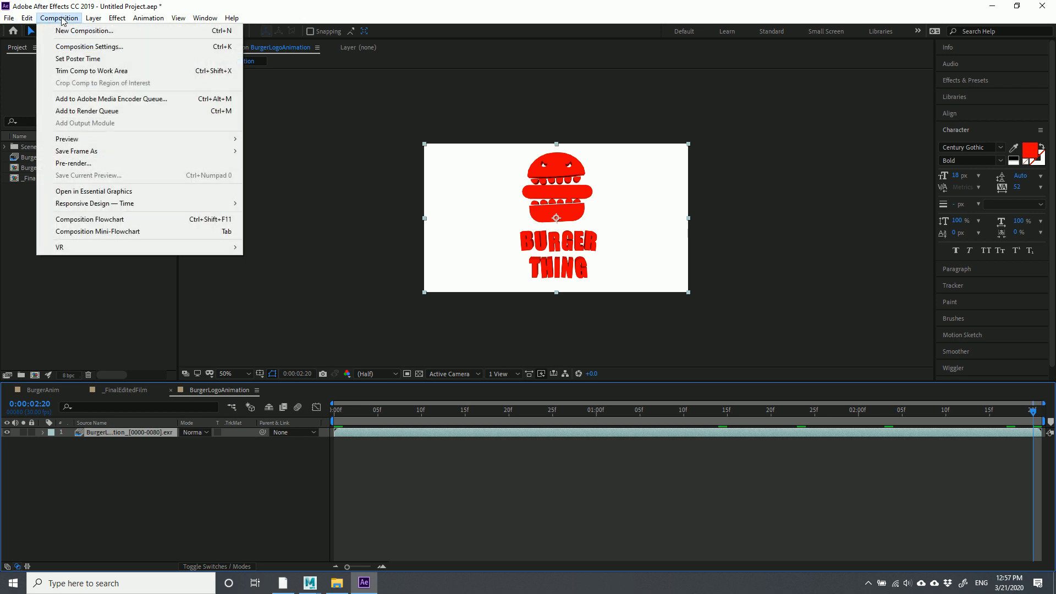
pyautogui.click(88, 47)
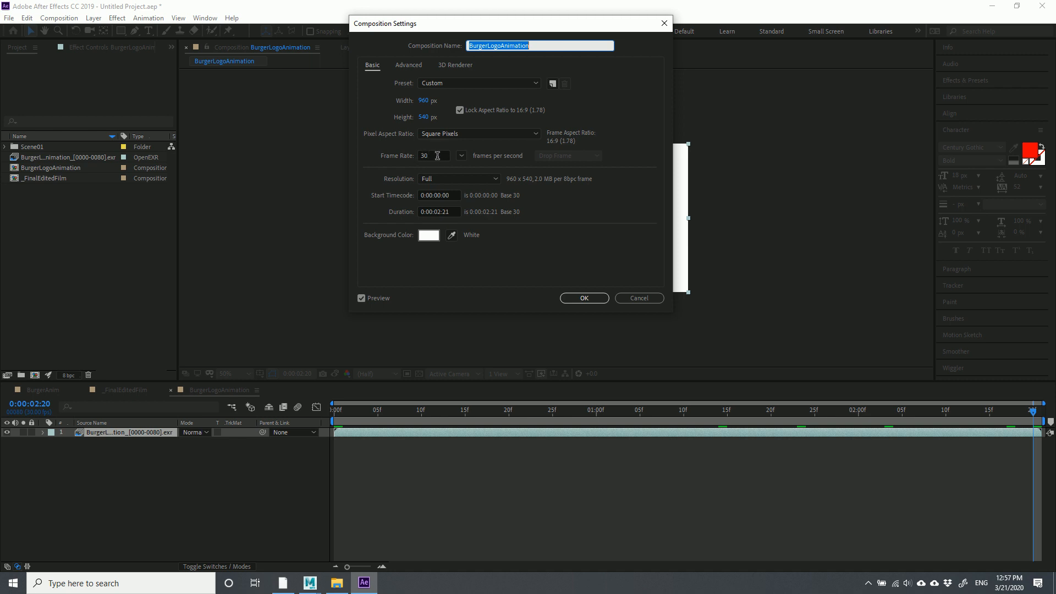
pyautogui.click(441, 212)
pyautogui.write('4')
pyautogui.click(584, 298)
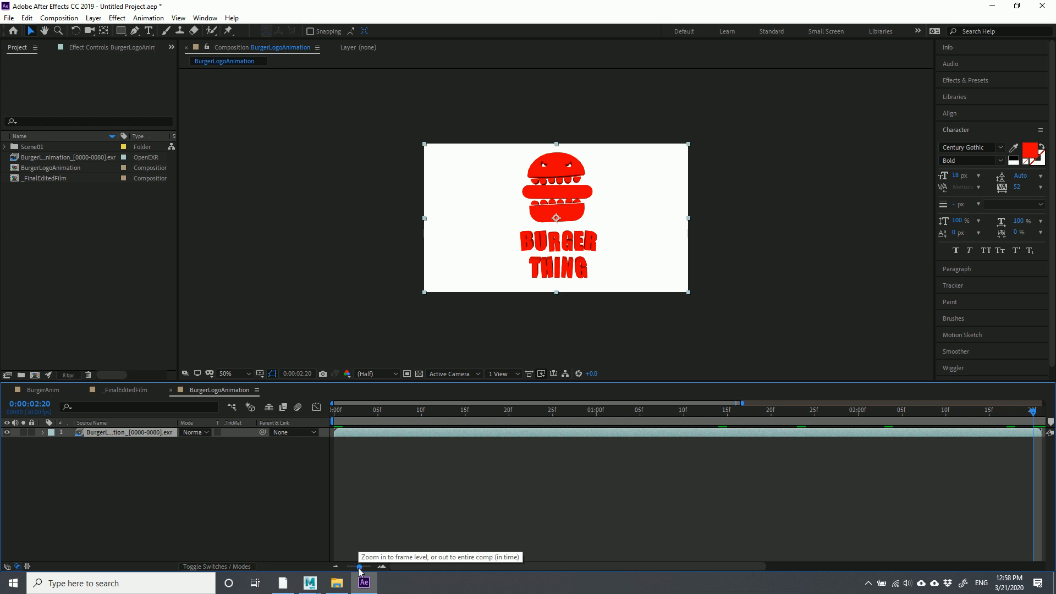
# Zoom the timeline out to the full comp and scrub back through the logo, which ends near 0:00:02:20
pyautogui.moveTo(361, 568); pyautogui.dragTo(329, 570)
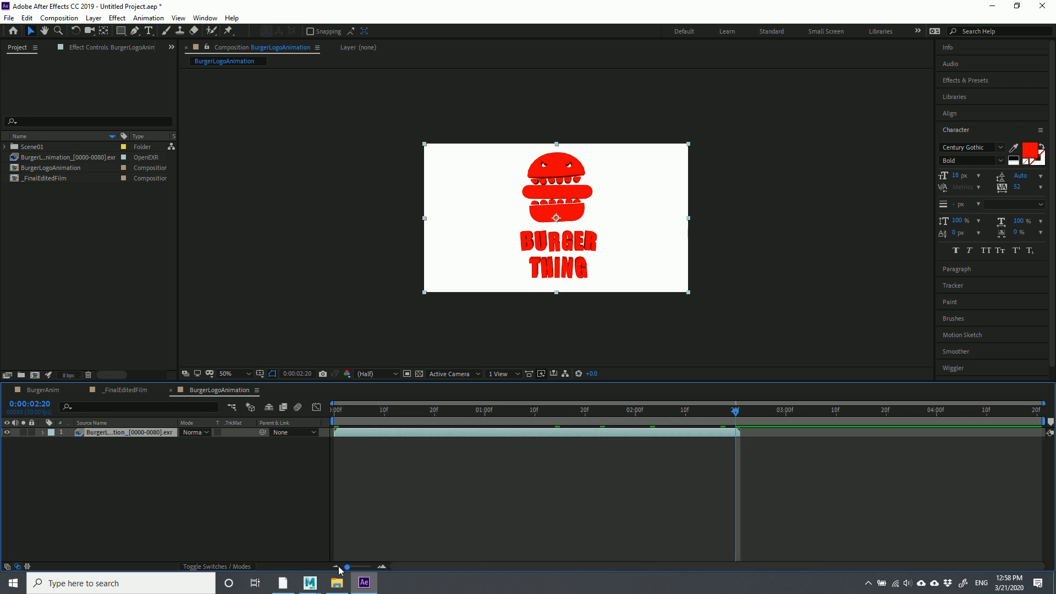
pyautogui.moveTo(736, 416); pyautogui.dragTo(736, 441)
# Import the last logo frame file, then delete the unwanted BurgerLogoAnimation 2 comp it created
pyautogui.click(123, 297)
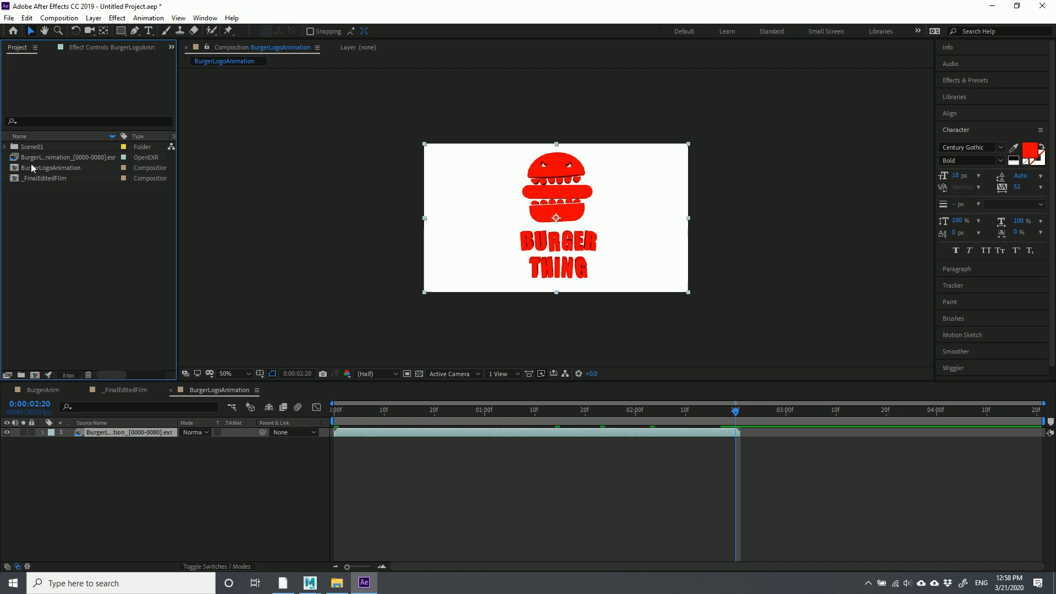
pyautogui.rightClick(44, 205)
pyautogui.moveTo(94, 263)
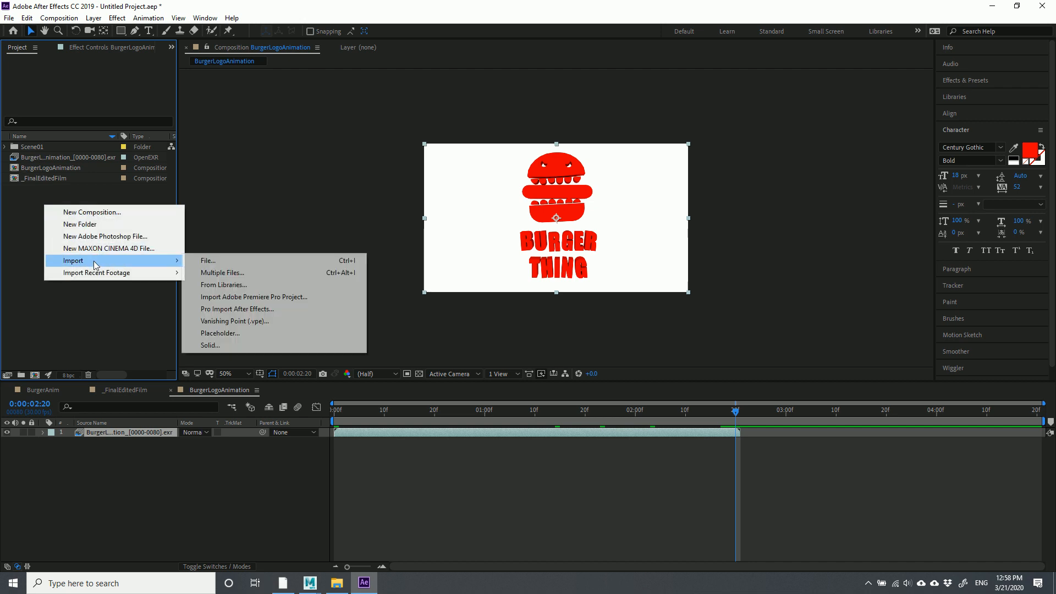
pyautogui.click(249, 266)
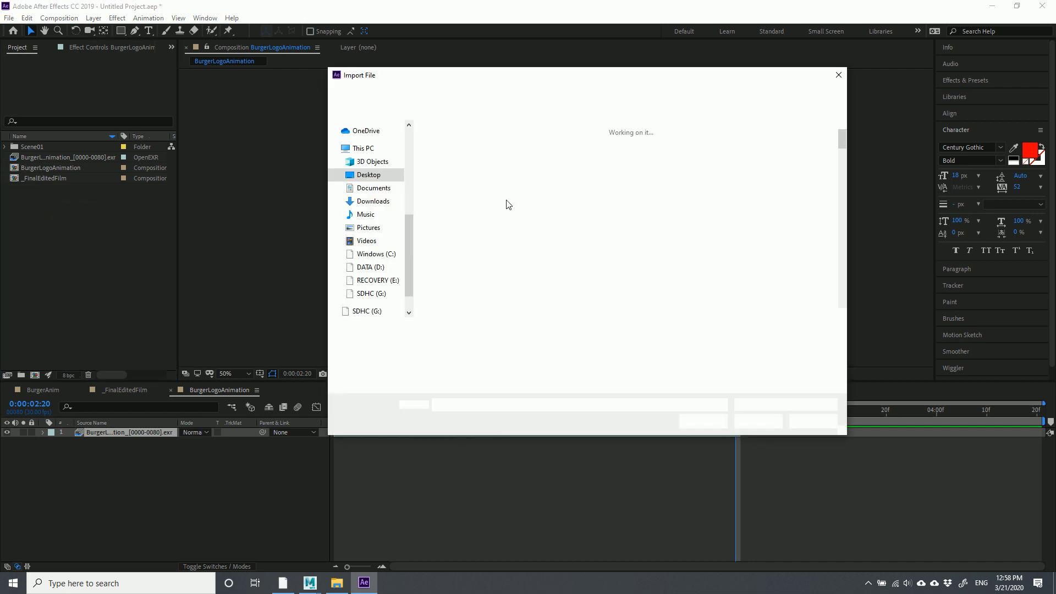
pyautogui.moveTo(842, 140); pyautogui.dragTo(836, 323)
pyautogui.click(628, 286)
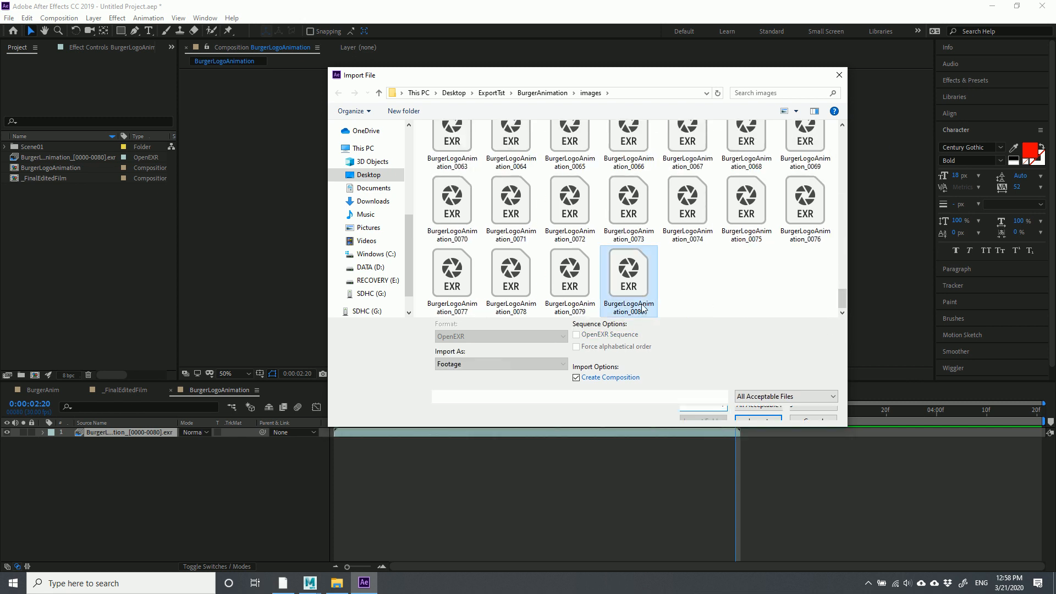
pyautogui.click(759, 421)
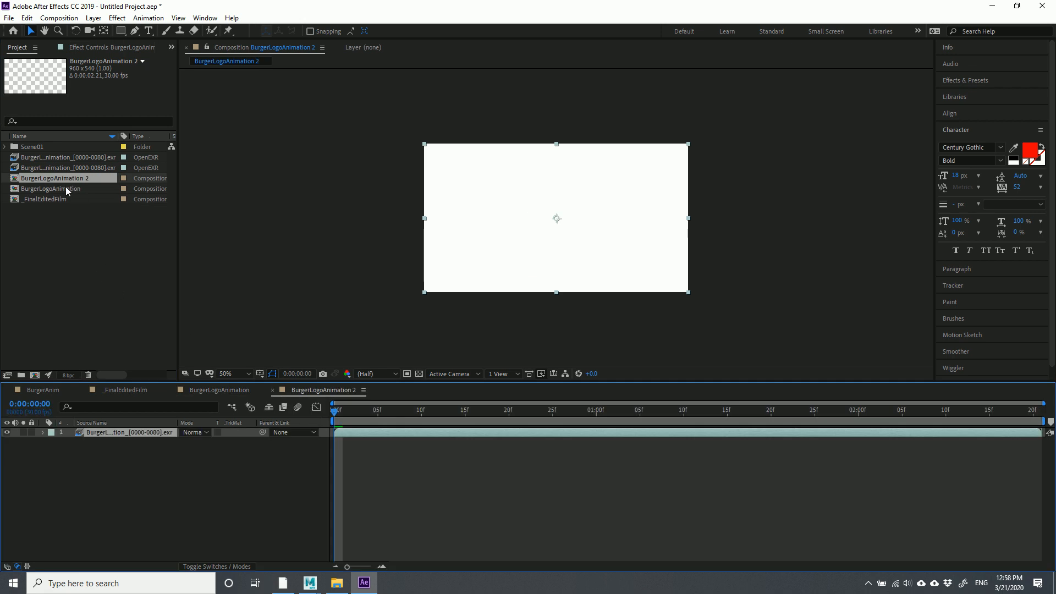
pyautogui.press('Delete')
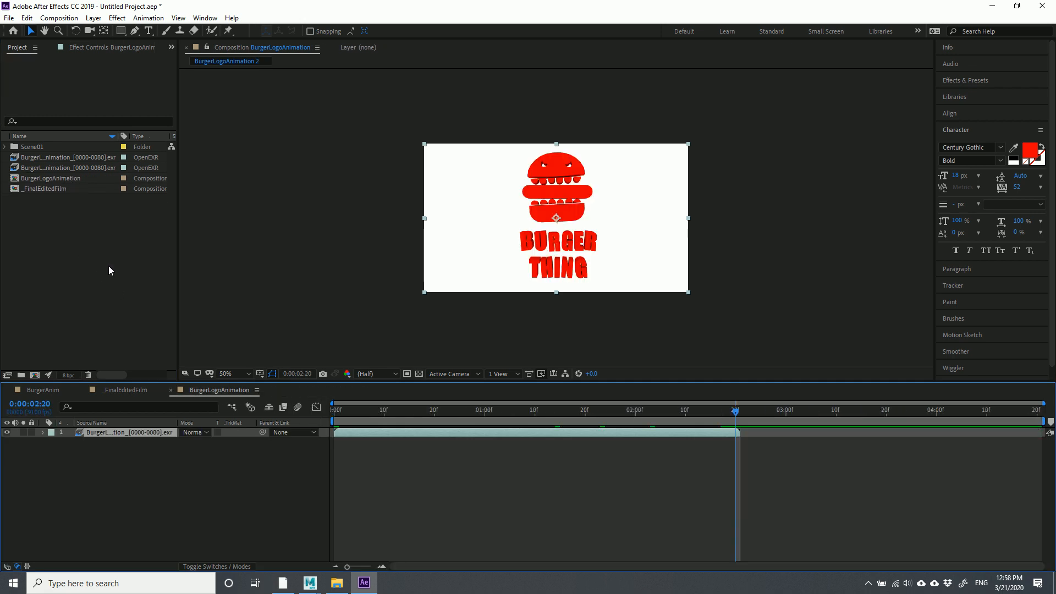
# Re-import BurgerLogoAnimation_0080.exr as a single still, with OpenEXR Sequence and Create Composition off
pyautogui.rightClick(61, 226)
pyautogui.moveTo(98, 288)
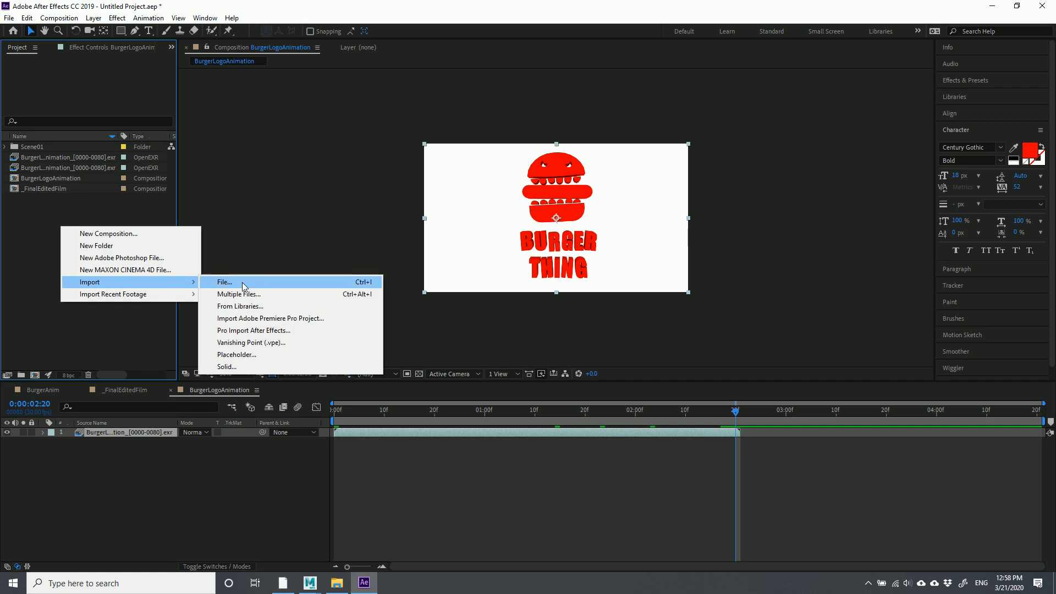
pyautogui.click(232, 282)
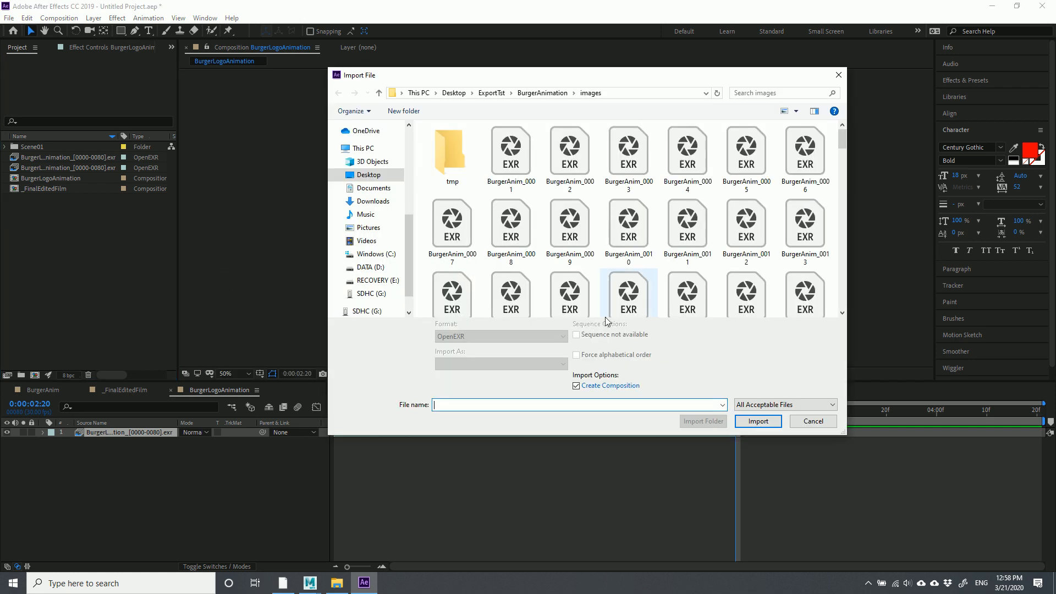
pyautogui.scroll(-5, 804, 273)
pyautogui.scroll(-4, 815, 277)
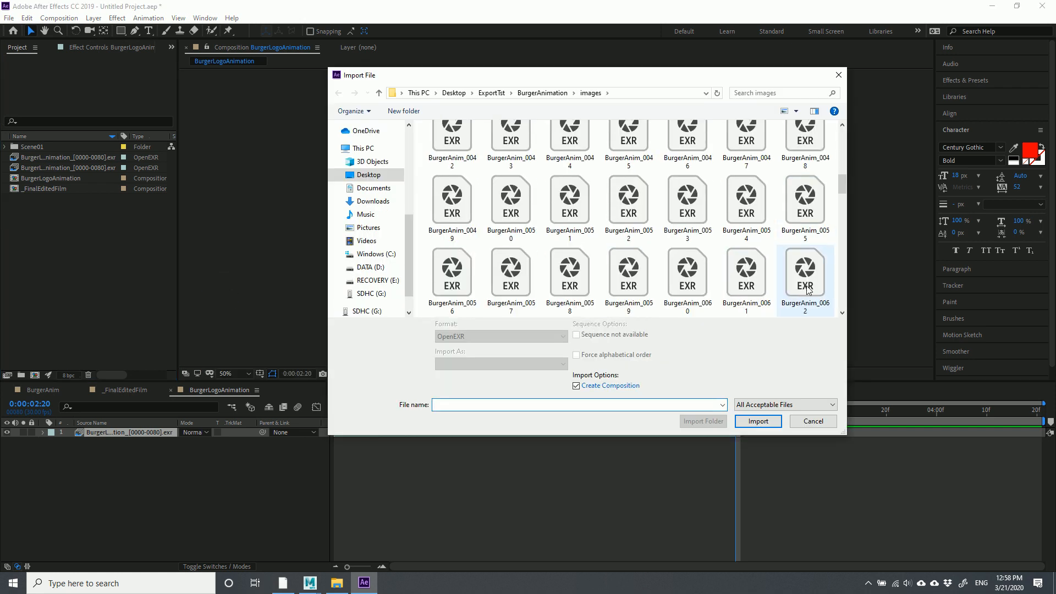
pyautogui.moveTo(844, 198); pyautogui.dragTo(846, 298)
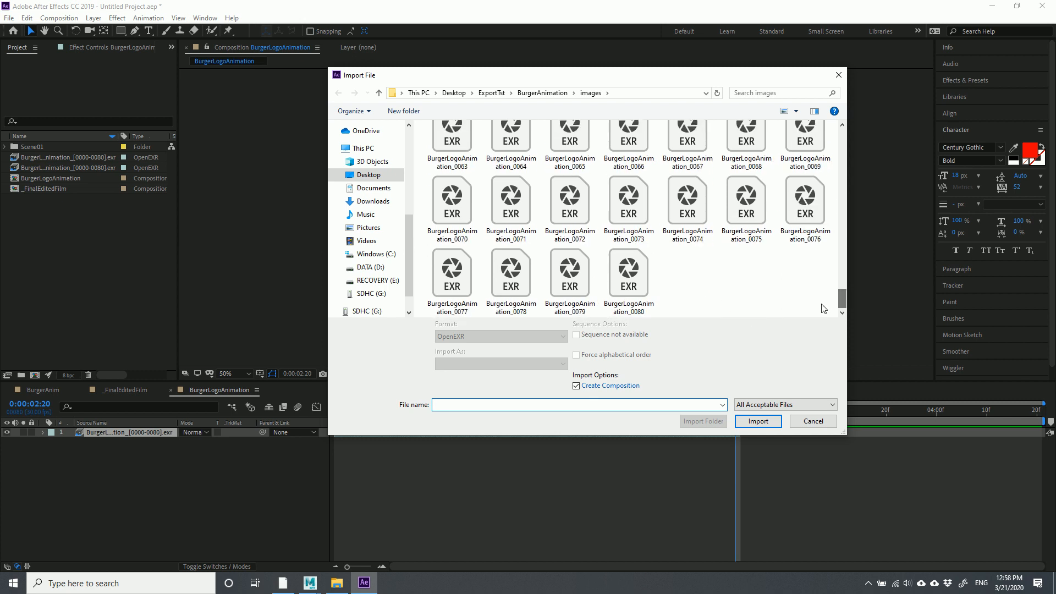
pyautogui.click(629, 281)
pyautogui.click(577, 336)
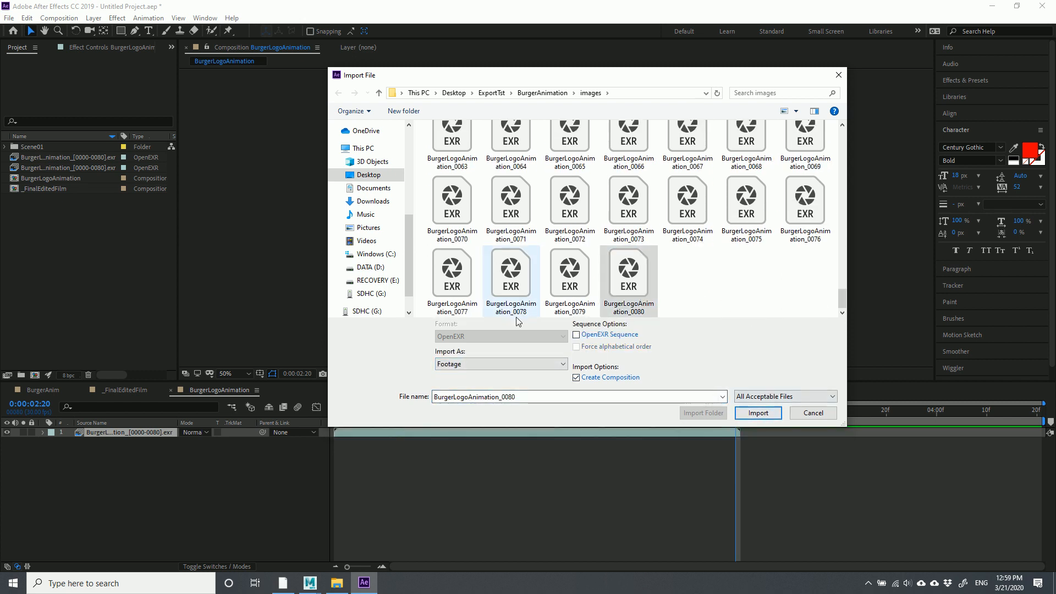
pyautogui.click(577, 378)
pyautogui.click(748, 416)
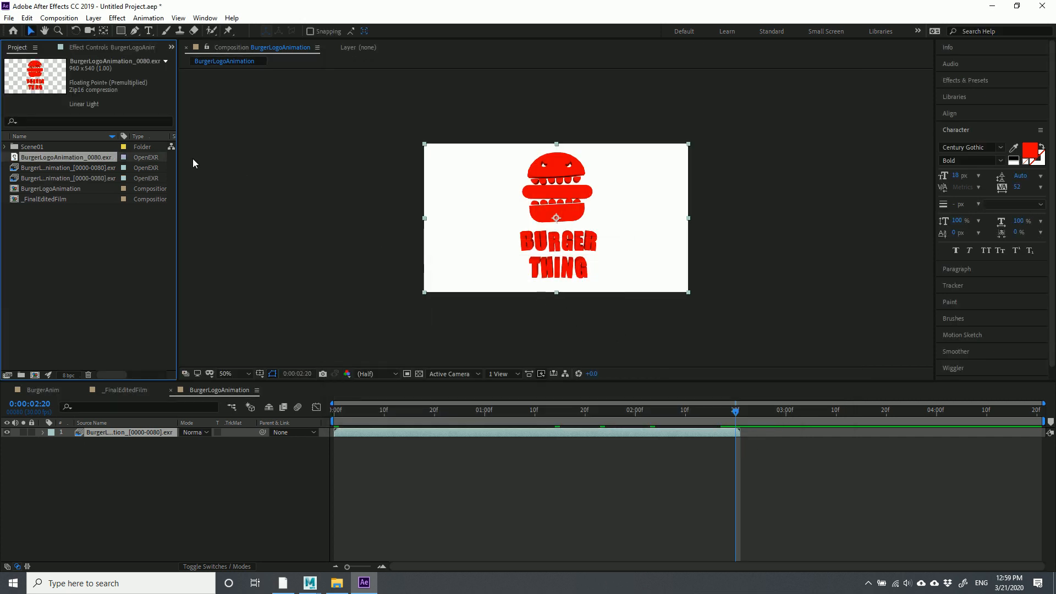
# Add BurgerLogoAnimation_0080.exr to the logo comp as a layer below the animation
pyautogui.click(44, 158)
pyautogui.moveTo(68, 158); pyautogui.dragTo(557, 218)
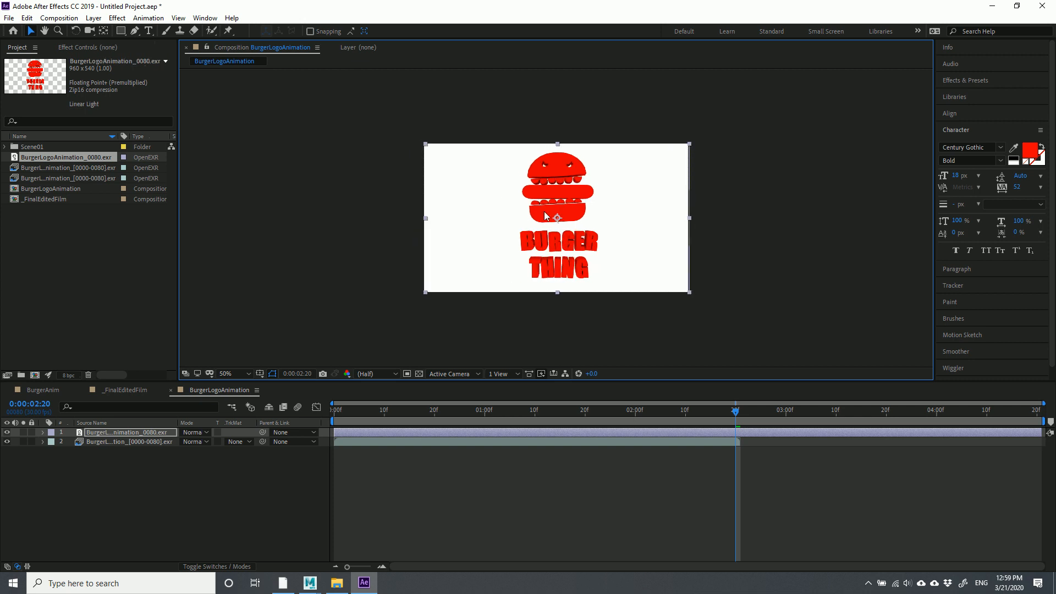
pyautogui.press('Delete')
pyautogui.moveTo(47, 157); pyautogui.dragTo(157, 490)
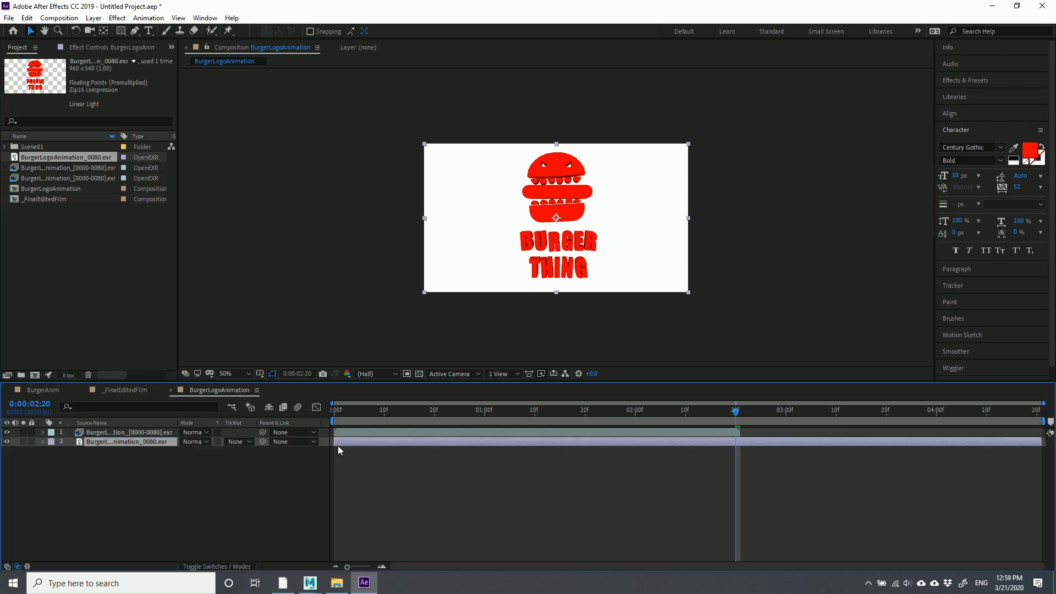
# Move the still layer's start to where the logo animation ends, around 0:00:02:20
pyautogui.moveTo(333, 445)
pyautogui.mouseDown()
pyautogui.moveTo(510, 443)
pyautogui.moveTo(331, 444)
pyautogui.moveTo(344, 443)
pyautogui.mouseUp()
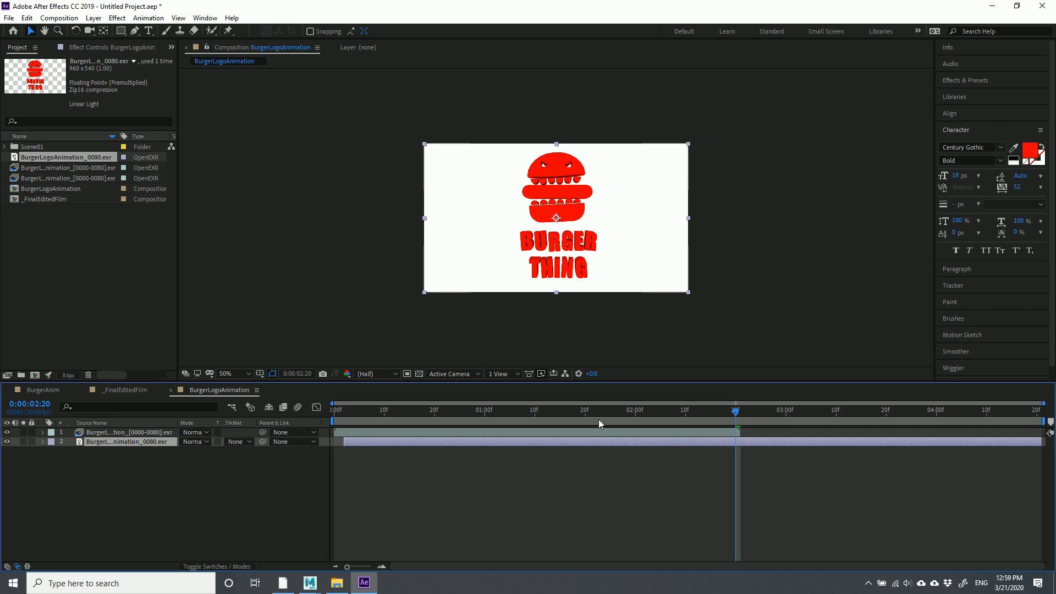
pyautogui.moveTo(734, 414)
pyautogui.mouseDown()
pyautogui.moveTo(449, 413)
pyautogui.moveTo(740, 421)
pyautogui.mouseUp()
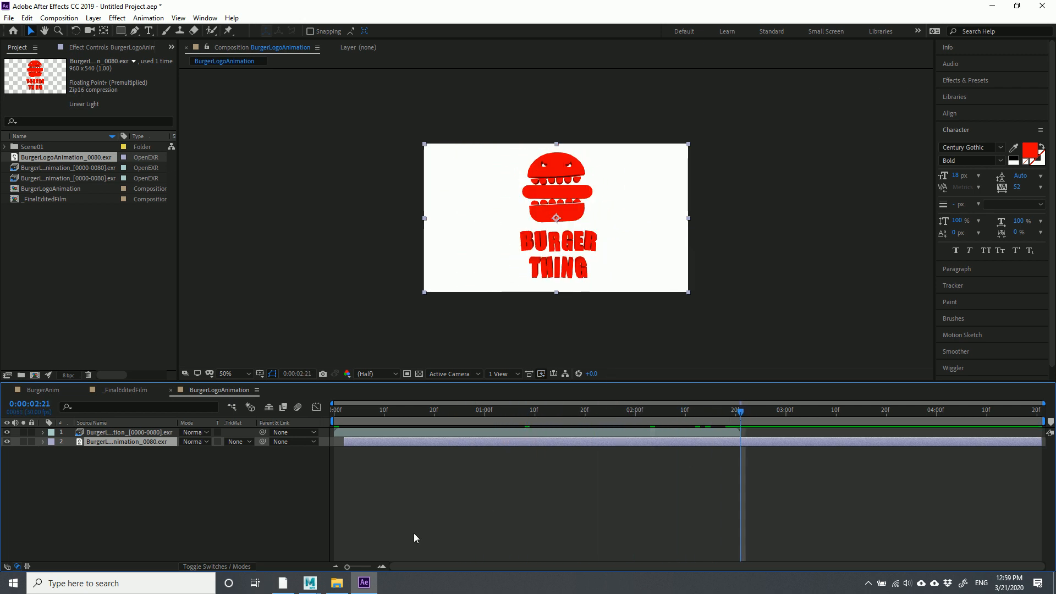
pyautogui.moveTo(348, 566); pyautogui.dragTo(324, 569)
pyautogui.click(133, 468)
pyautogui.click(133, 442)
pyautogui.moveTo(347, 442); pyautogui.dragTo(741, 490)
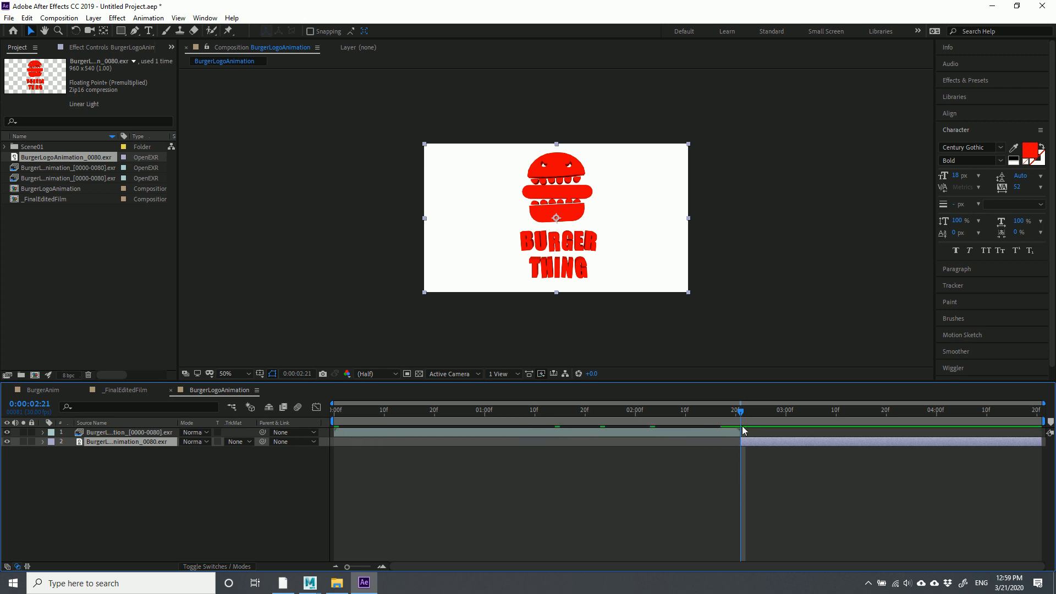
# Scrub through the comp to check the handoff from the animation to the still
pyautogui.moveTo(347, 567); pyautogui.dragTo(371, 567)
pyautogui.moveTo(689, 414); pyautogui.dragTo(1019, 465)
pyautogui.moveTo(370, 567); pyautogui.dragTo(347, 567)
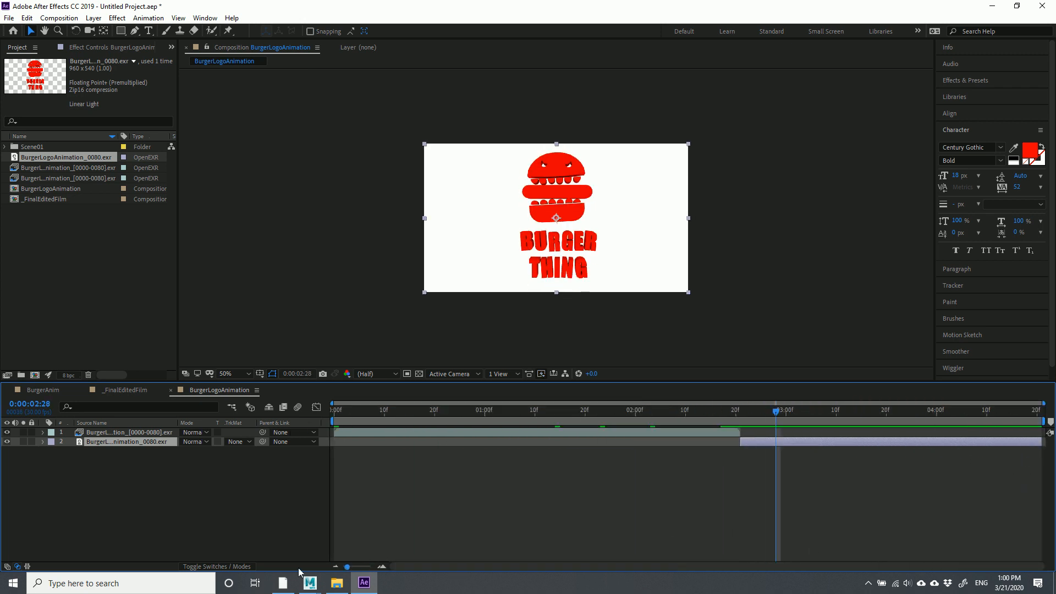
pyautogui.moveTo(770, 410); pyautogui.dragTo(1039, 440)
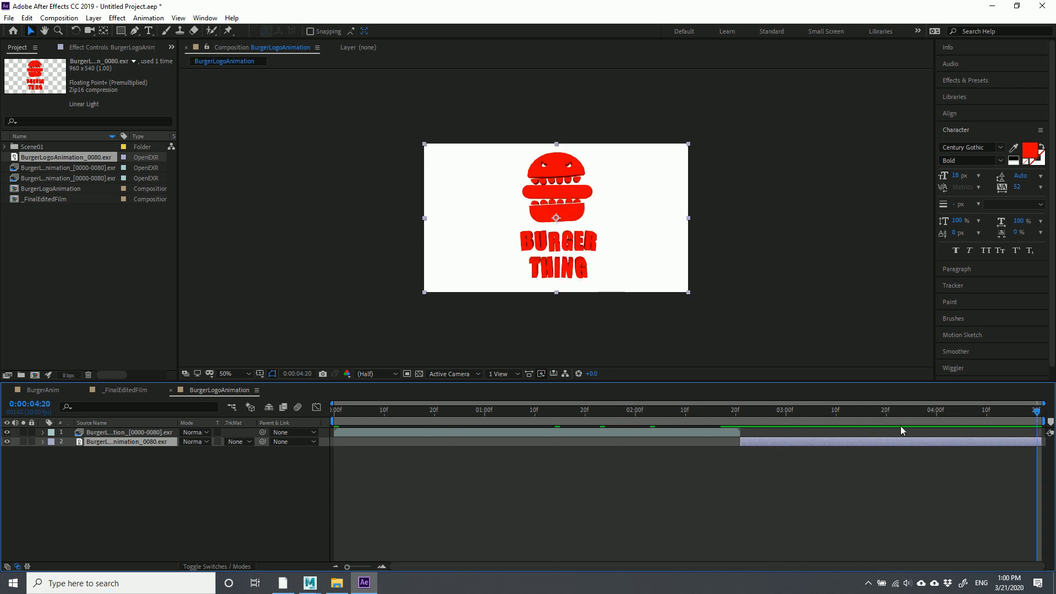
pyautogui.moveTo(1038, 417)
pyautogui.mouseDown()
pyautogui.moveTo(860, 414)
pyautogui.moveTo(536, 385)
pyautogui.moveTo(374, 391)
pyautogui.moveTo(606, 418)
pyautogui.moveTo(1037, 435)
pyautogui.mouseUp()
pyautogui.click(210, 508)
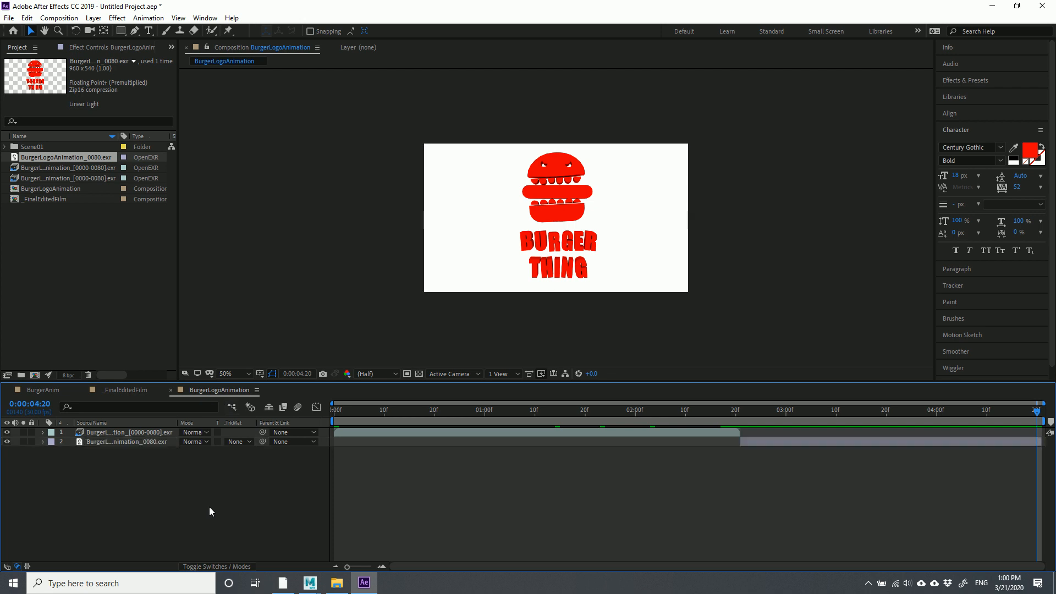
# In _FinalEditedFilm, add the BurgerAnim comp from the Scene01 folder as a layer
pyautogui.click(107, 390)
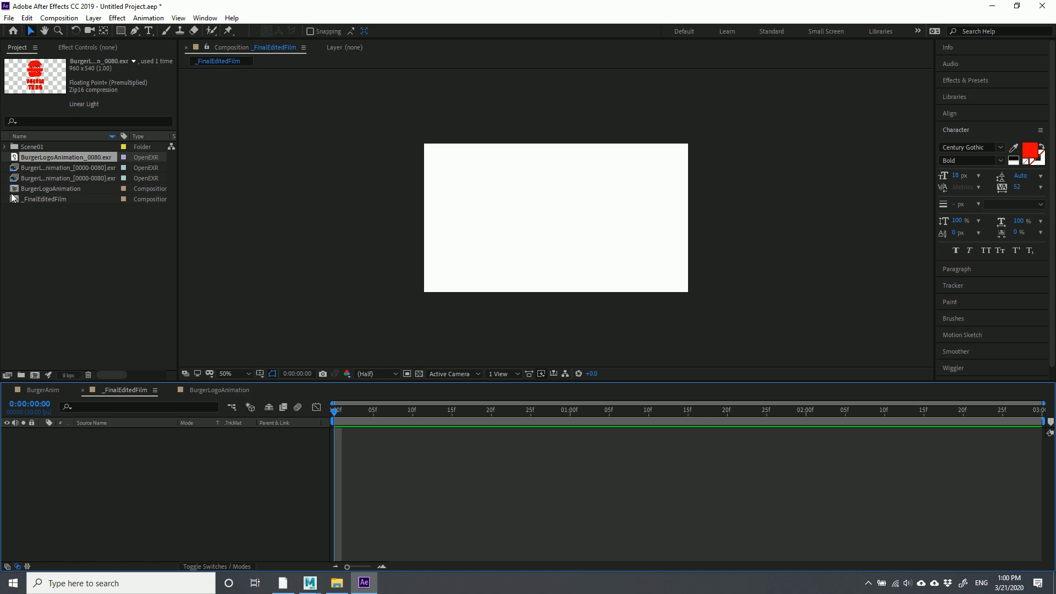
pyautogui.click(5, 146)
pyautogui.click(39, 150)
pyautogui.click(47, 169)
pyautogui.moveTo(42, 170); pyautogui.dragTo(24, 464)
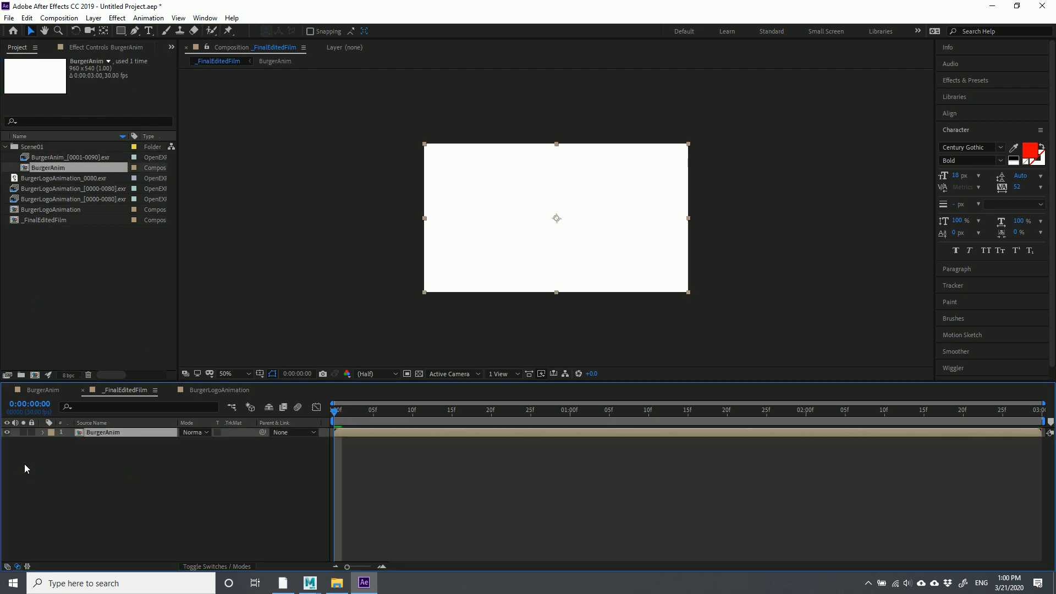
# Trim the BurgerAnim layer so it ends at frame 7
pyautogui.moveTo(334, 414); pyautogui.dragTo(385, 424)
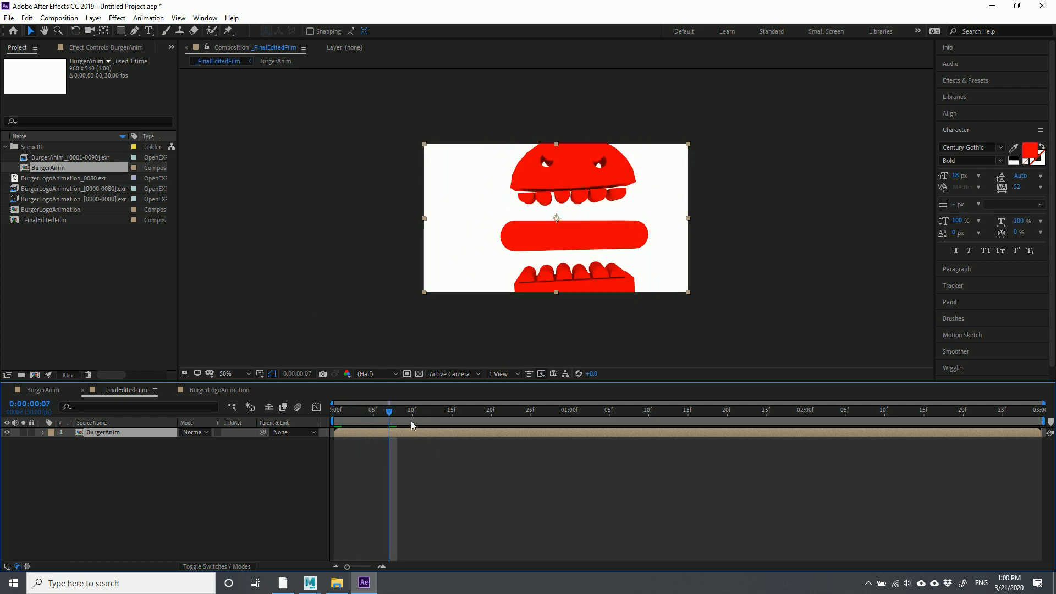
pyautogui.moveTo(1043, 433); pyautogui.dragTo(391, 449)
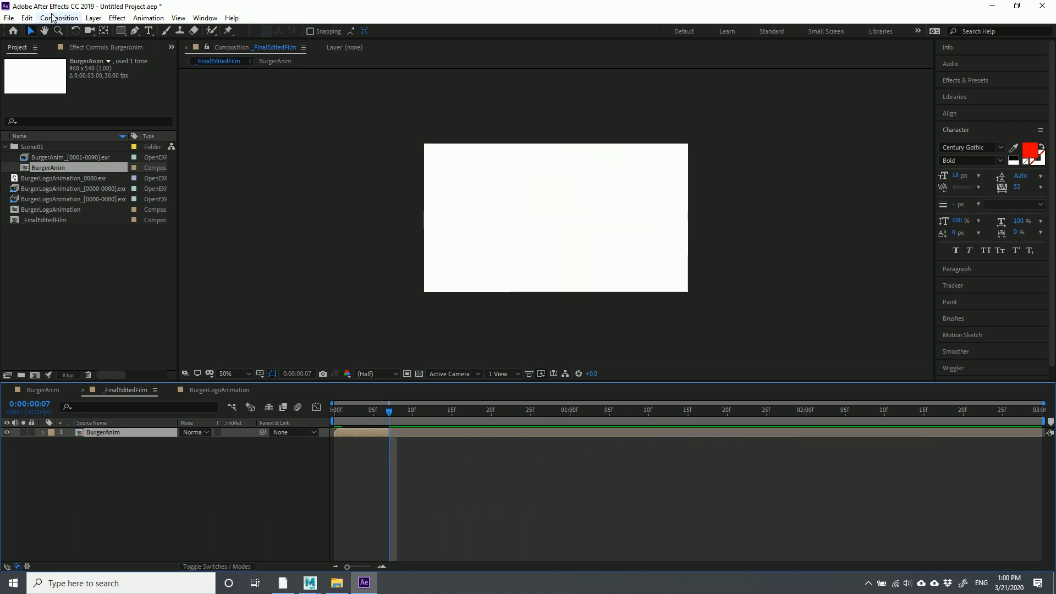
pyautogui.click(59, 256)
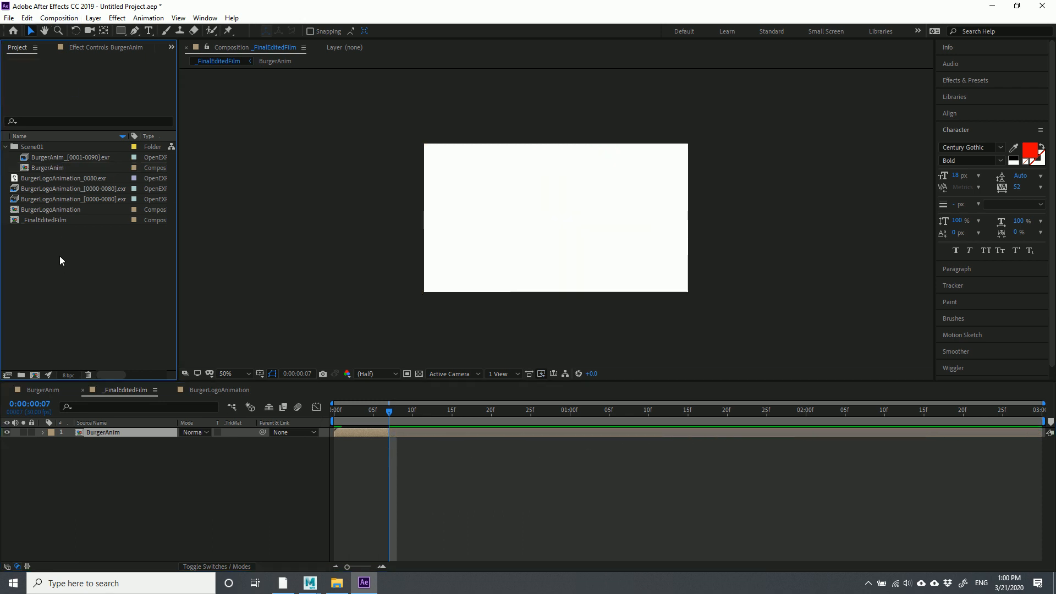
# Add BurgerLogoAnimation as layer 2 in _FinalEditedFilm, starting at frame 5 under BurgerAnim
pyautogui.click(41, 208)
pyautogui.moveTo(47, 211); pyautogui.dragTo(84, 466)
pyautogui.moveTo(392, 446)
pyautogui.mouseDown()
pyautogui.moveTo(409, 446)
pyautogui.moveTo(320, 412)
pyautogui.moveTo(397, 413)
pyautogui.moveTo(382, 414)
pyautogui.moveTo(392, 439)
pyautogui.mouseUp()
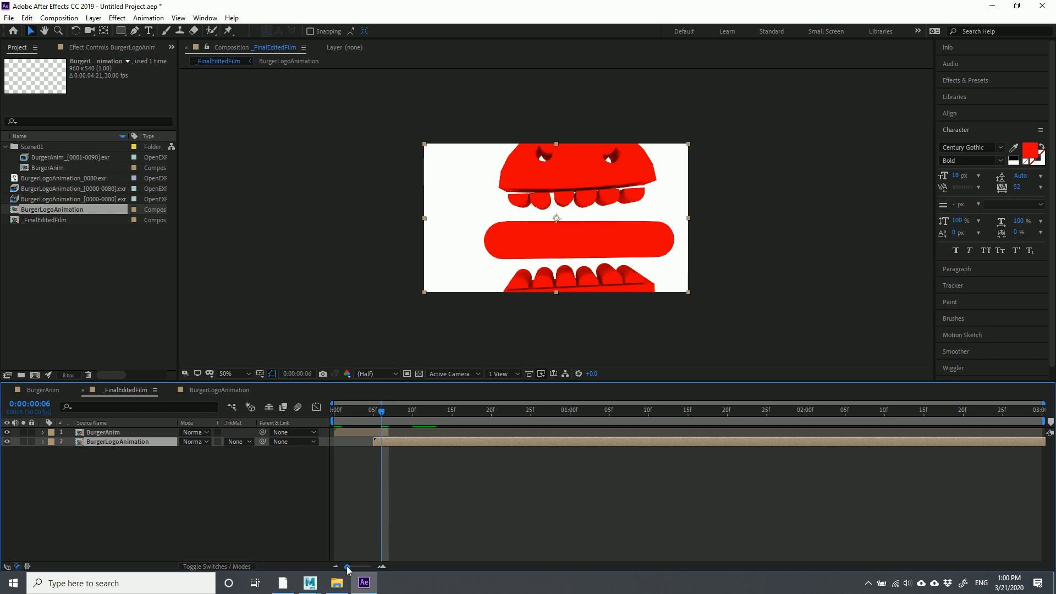
pyautogui.moveTo(348, 567); pyautogui.dragTo(370, 567)
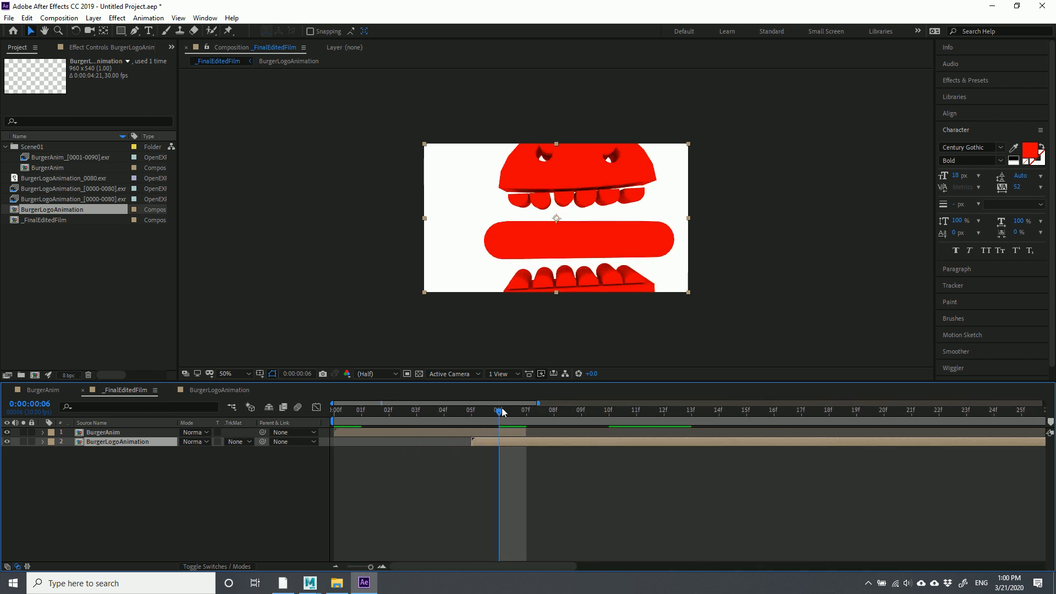
pyautogui.moveTo(500, 411); pyautogui.dragTo(471, 409)
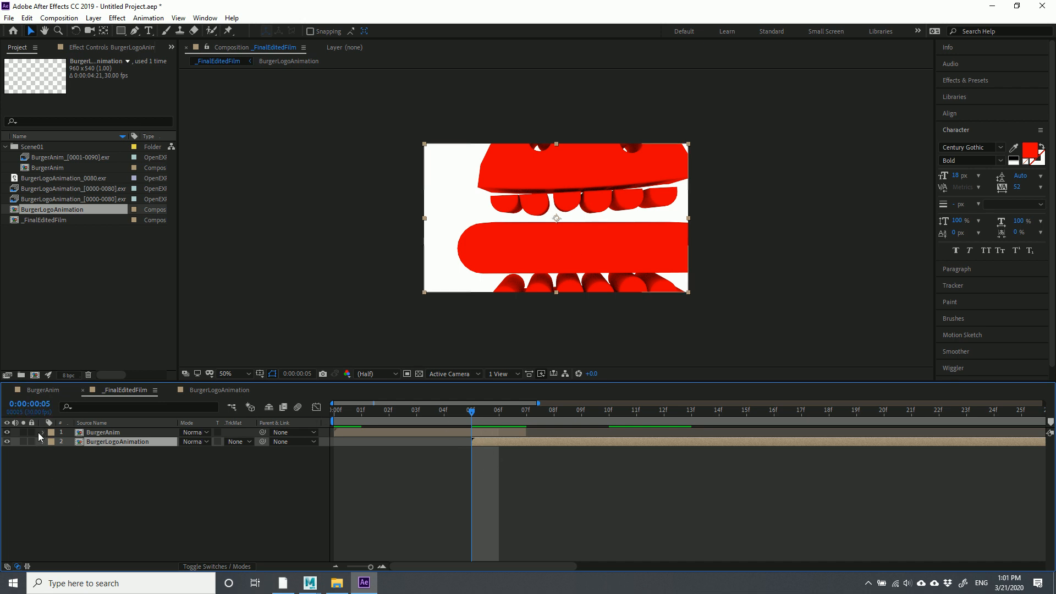
pyautogui.click(184, 493)
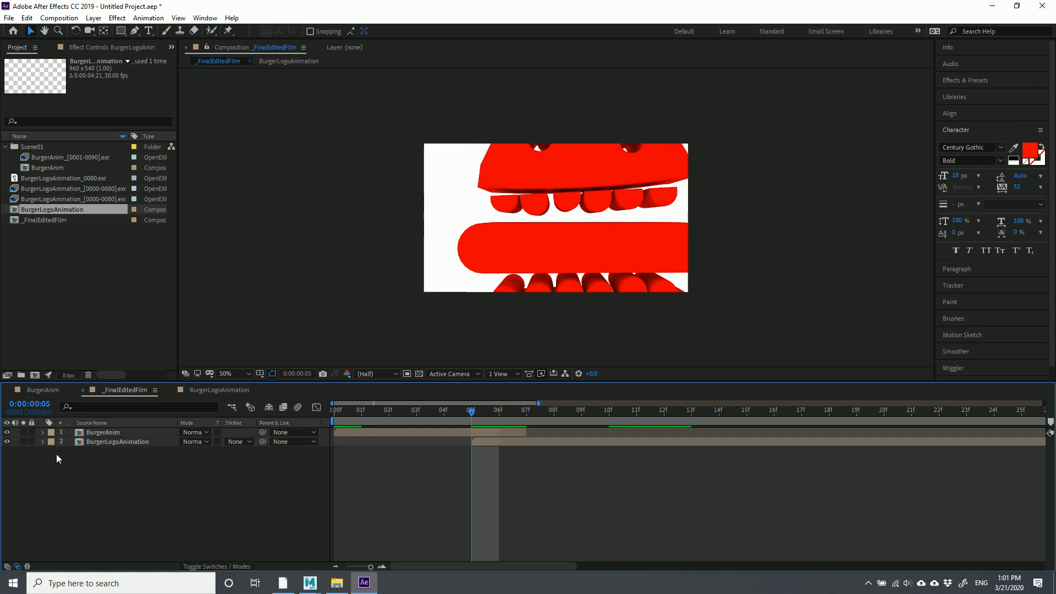
pyautogui.click(99, 433)
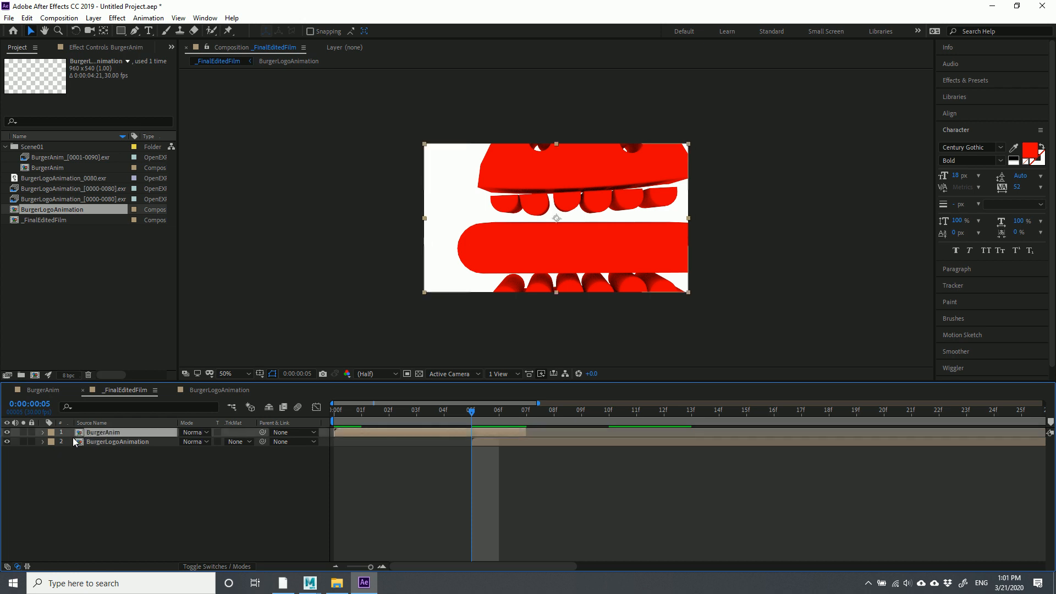
# Open the BurgerAnim comp and select its frame sequence layer
pyautogui.doubleClick(79, 433)
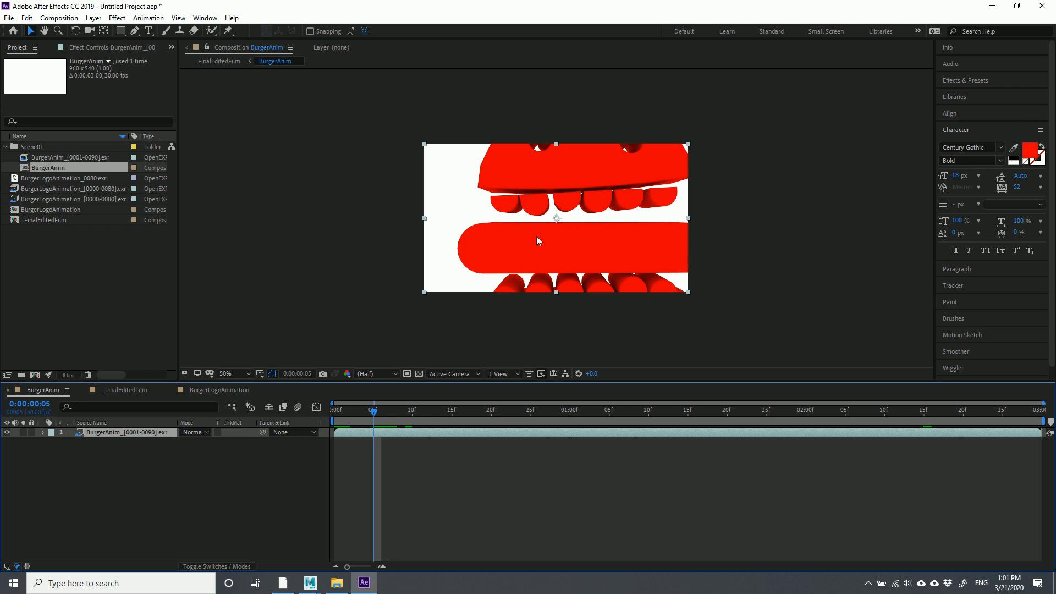
pyautogui.click(221, 499)
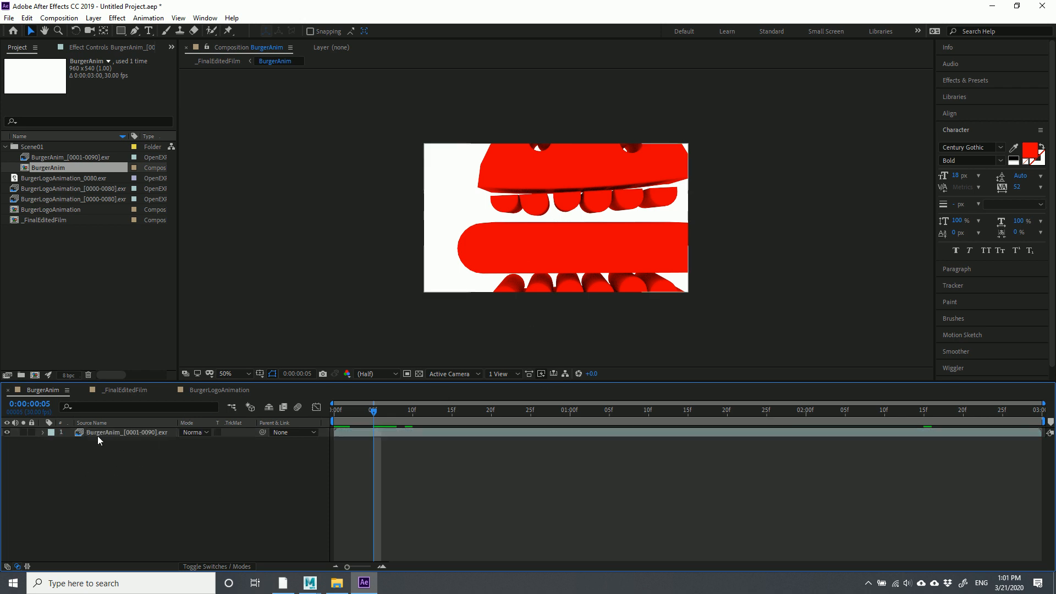
pyautogui.click(78, 433)
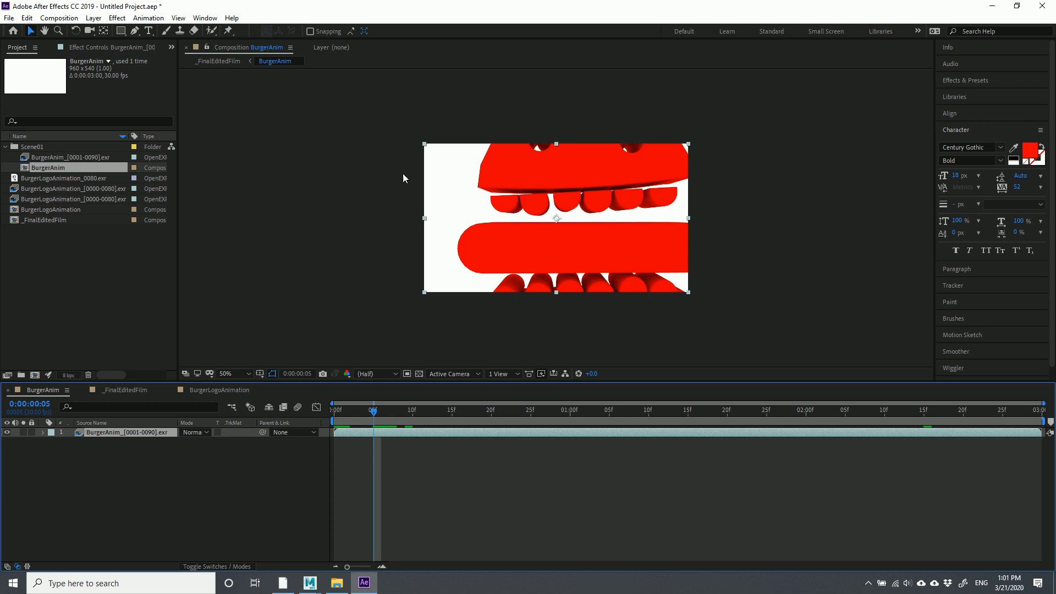
# Create a 'My cool animation' text layer and open its fill colour picker
pyautogui.click(149, 31)
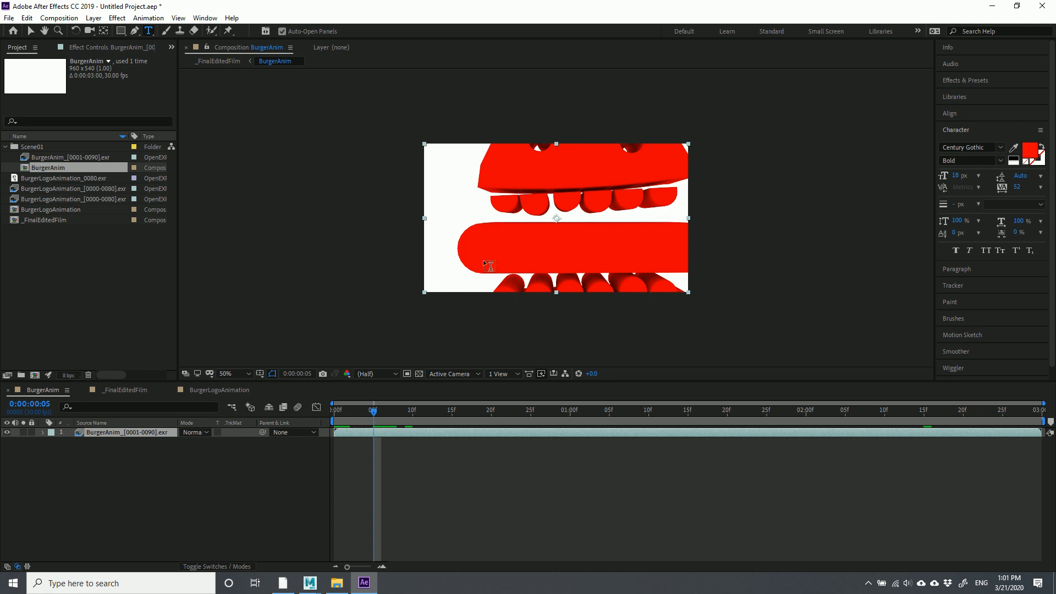
pyautogui.click(488, 223)
pyautogui.write('My cool animation')
pyautogui.tripleClick(475, 214)
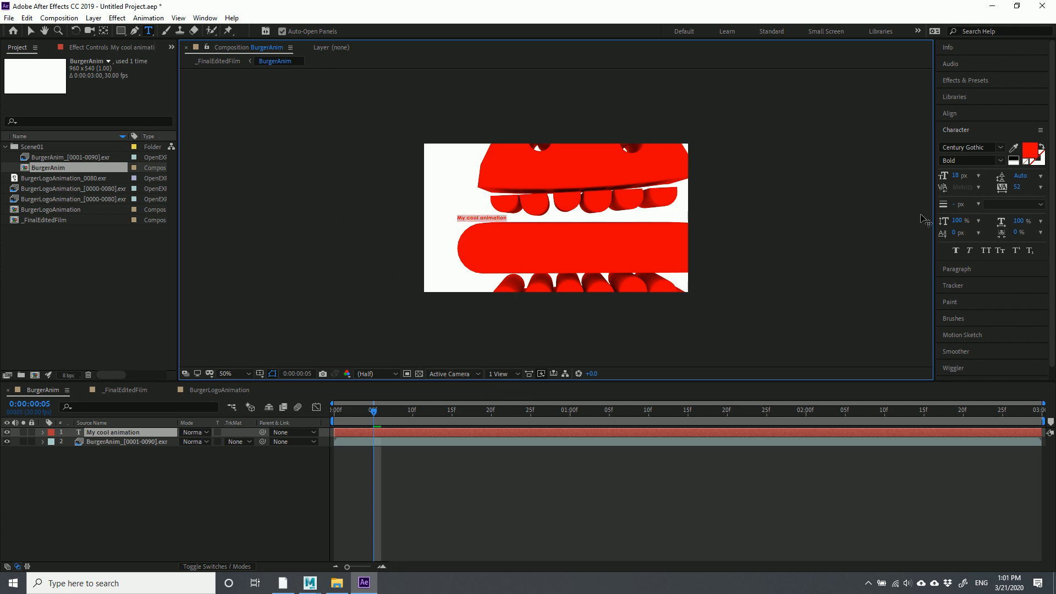
pyautogui.click(1029, 153)
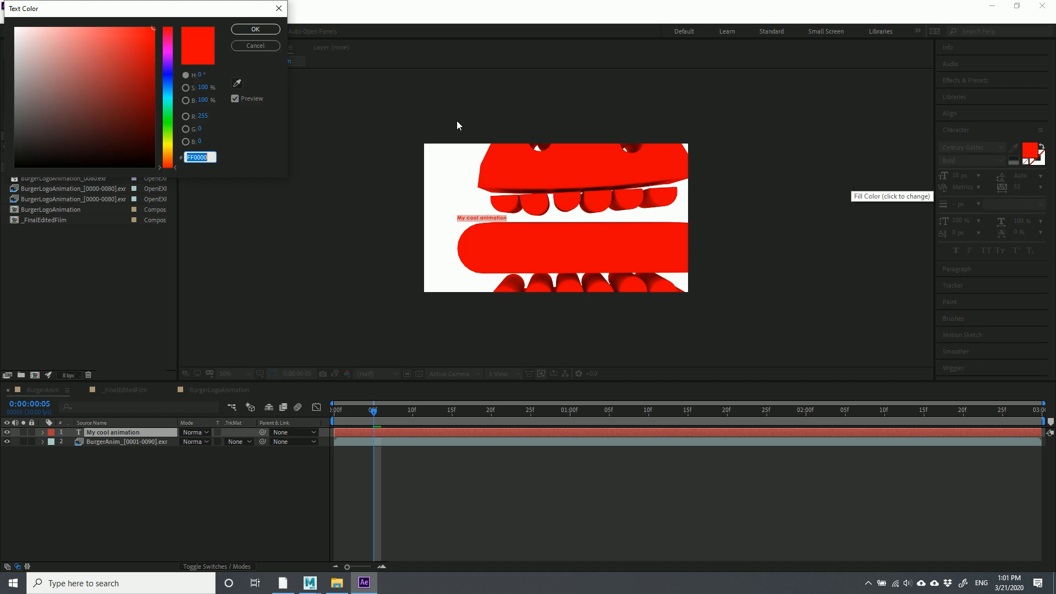
# Set the text fill colour to orange F4A60E
pyautogui.click(154, 139)
pyautogui.click(168, 152)
pyautogui.click(149, 32)
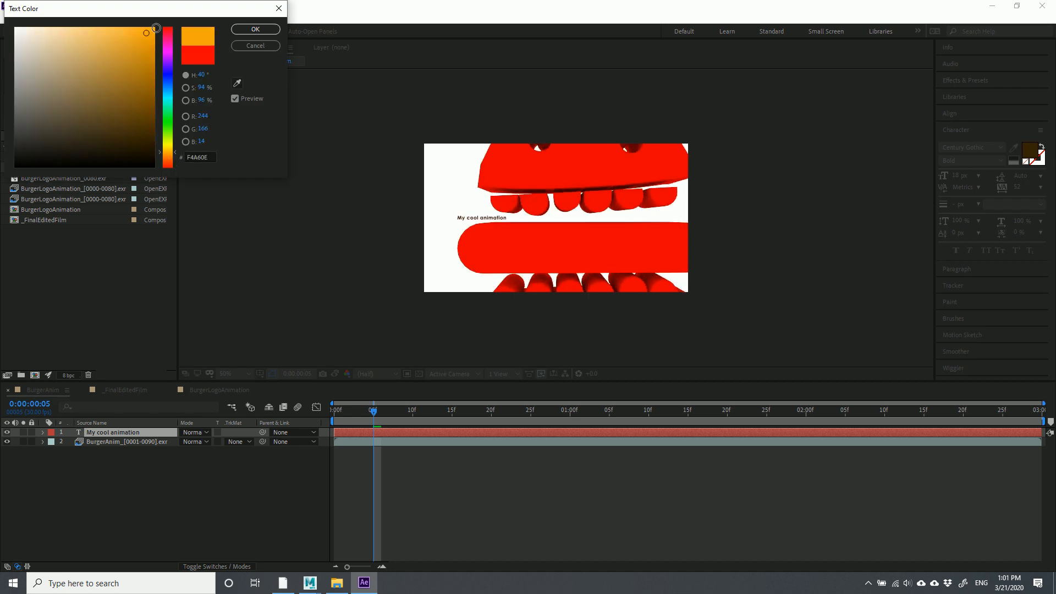
pyautogui.click(255, 29)
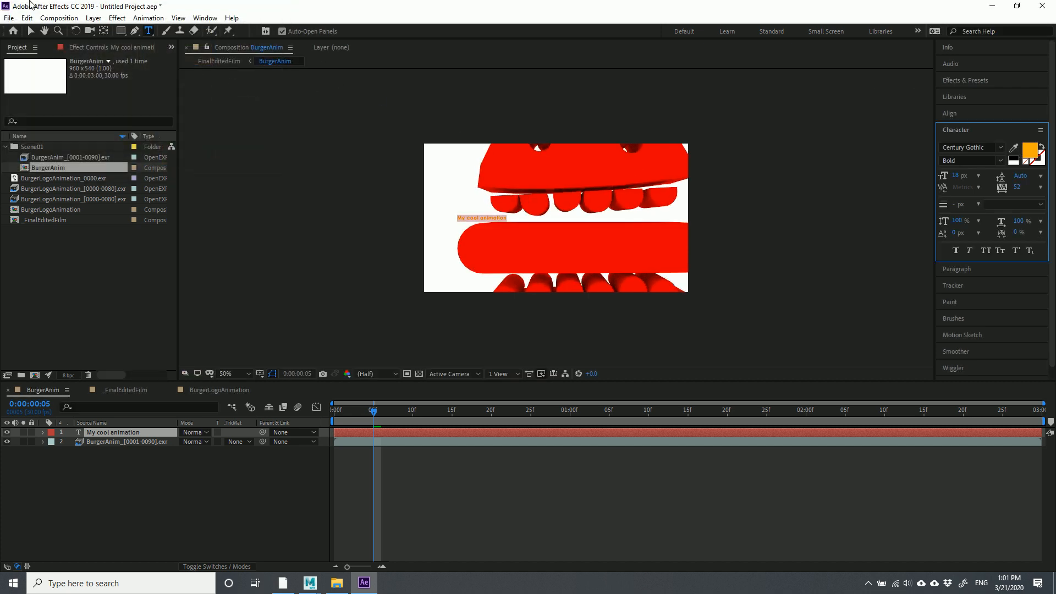
# Enlarge the My cool animation text so it spans the burger's middle
pyautogui.click(30, 31)
pyautogui.click(462, 228)
pyautogui.moveTo(515, 225); pyautogui.dragTo(575, 255)
pyautogui.hotkey('ctrl', 'z')
pyautogui.click(112, 432)
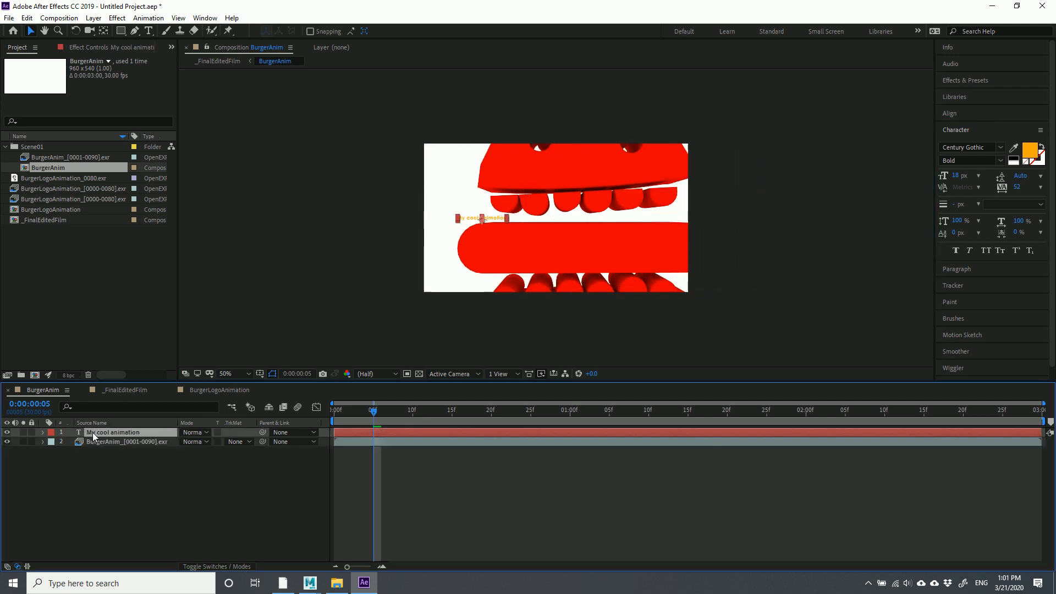
pyautogui.moveTo(507, 220); pyautogui.dragTo(607, 248)
pyautogui.moveTo(374, 412)
pyautogui.mouseDown()
pyautogui.moveTo(353, 416)
pyautogui.moveTo(390, 417)
pyautogui.mouseUp()
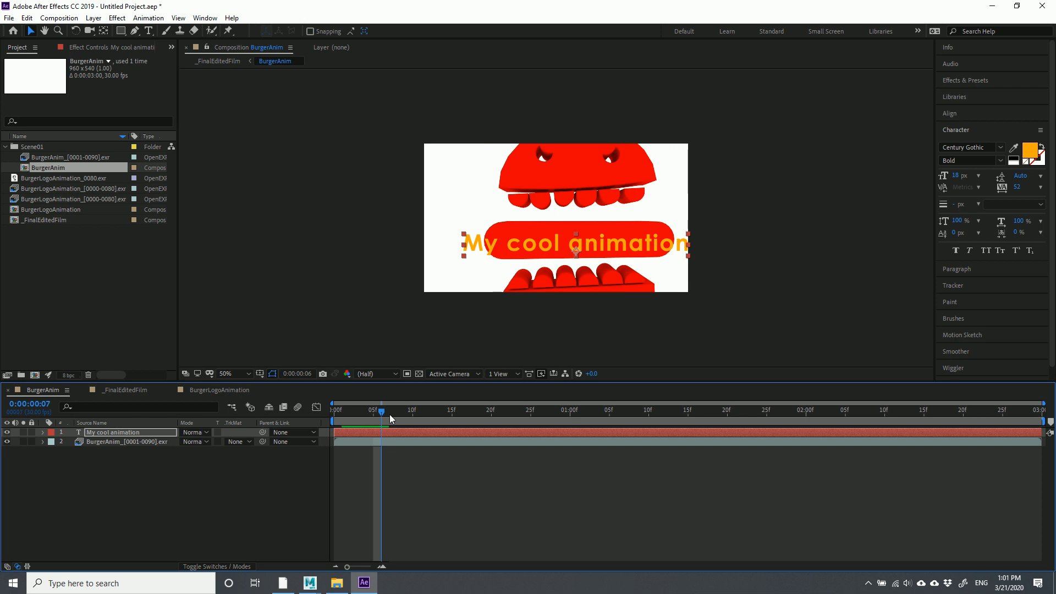
pyautogui.click(43, 433)
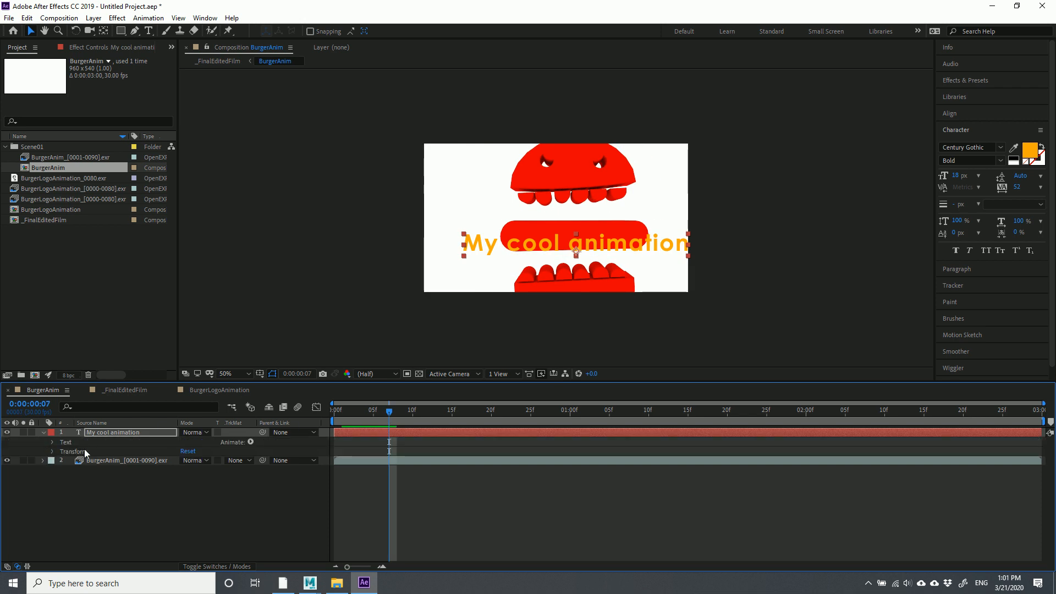
pyautogui.click(128, 520)
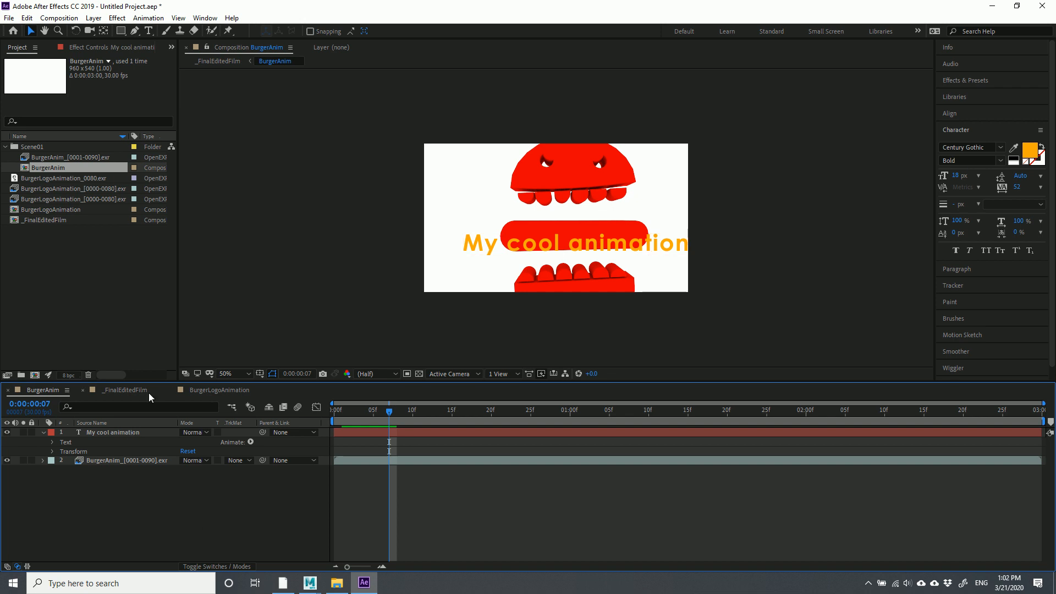
# Move the My cool animation title up to the top of the frame
pyautogui.moveTo(527, 242); pyautogui.dragTo(515, 160)
pyautogui.moveTo(389, 411); pyautogui.dragTo(365, 416)
pyautogui.click(126, 494)
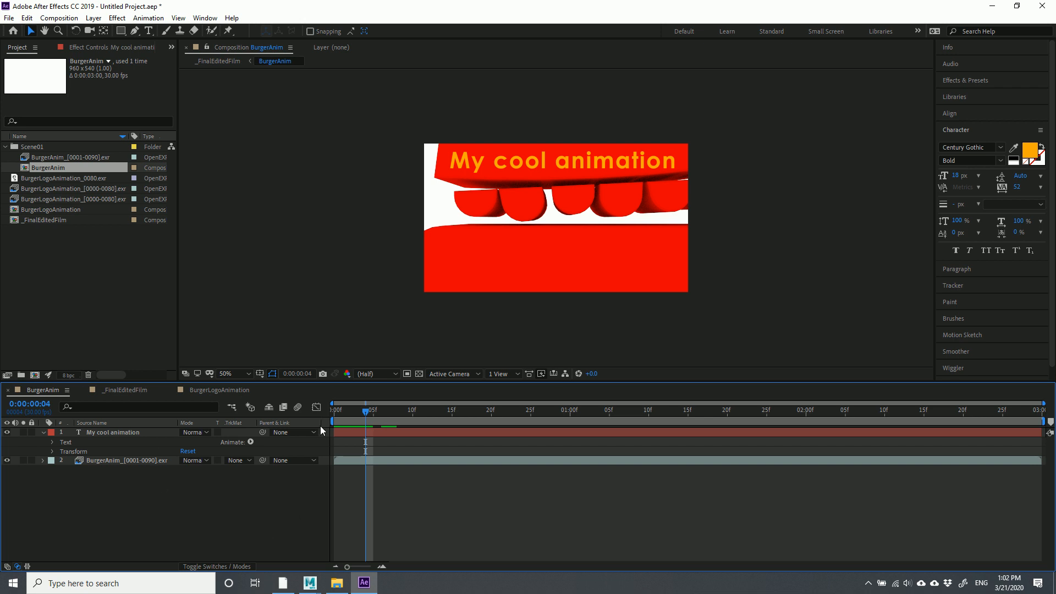
# Scrub _FinalEditedFilm around frames 2–4 to review the title over the burger
pyautogui.click(137, 389)
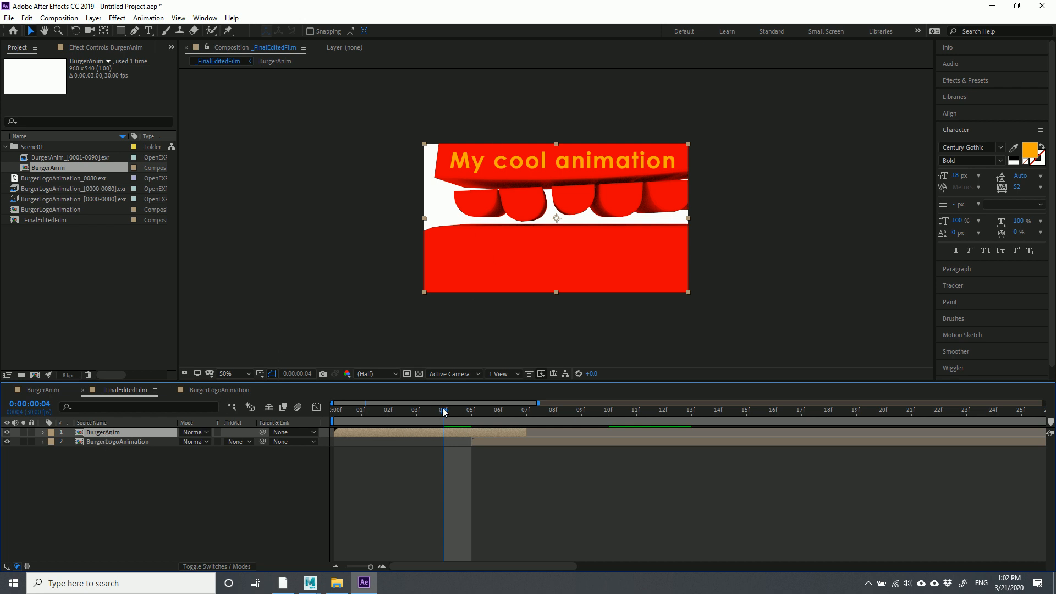
pyautogui.moveTo(435, 412); pyautogui.dragTo(539, 404)
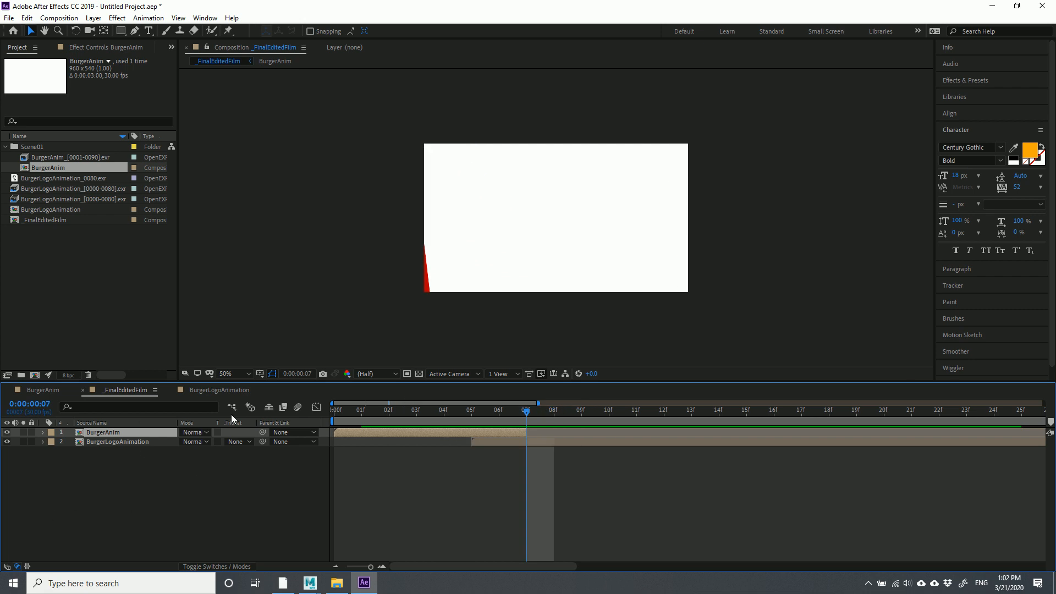
pyautogui.moveTo(525, 410); pyautogui.dragTo(111, 467)
pyautogui.click(110, 472)
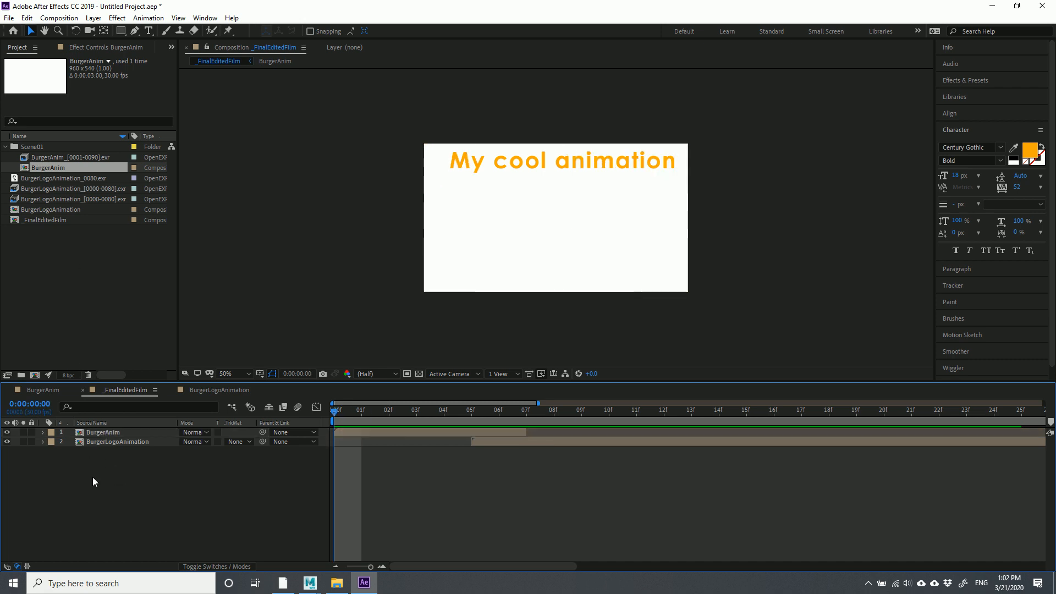
pyautogui.click(101, 433)
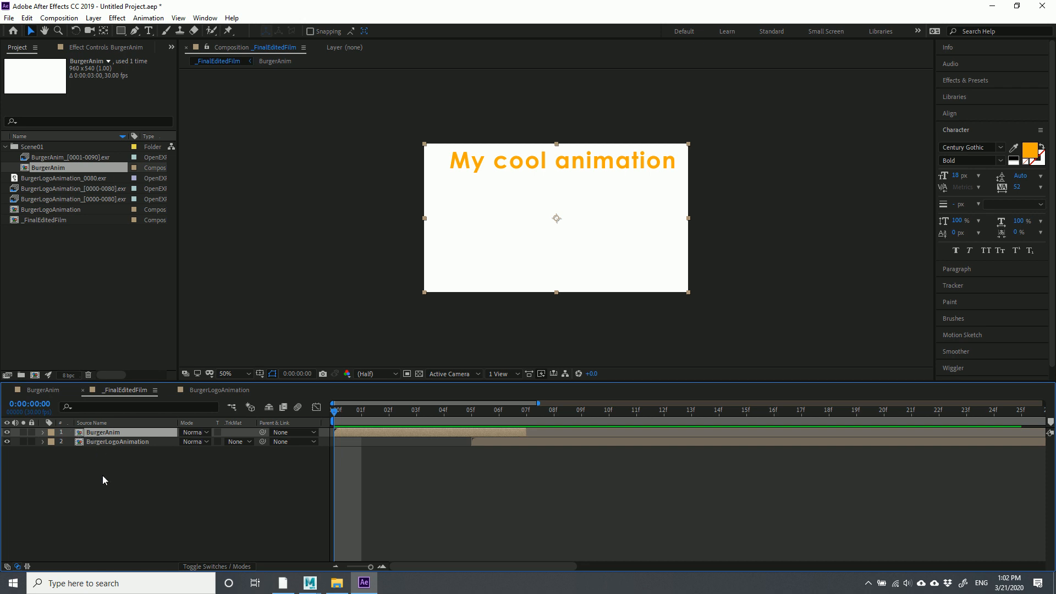
# Open BurgerAnim, reveal the title layer's Transform properties and go to frame 2
pyautogui.doubleClick(83, 434)
pyautogui.click(465, 171)
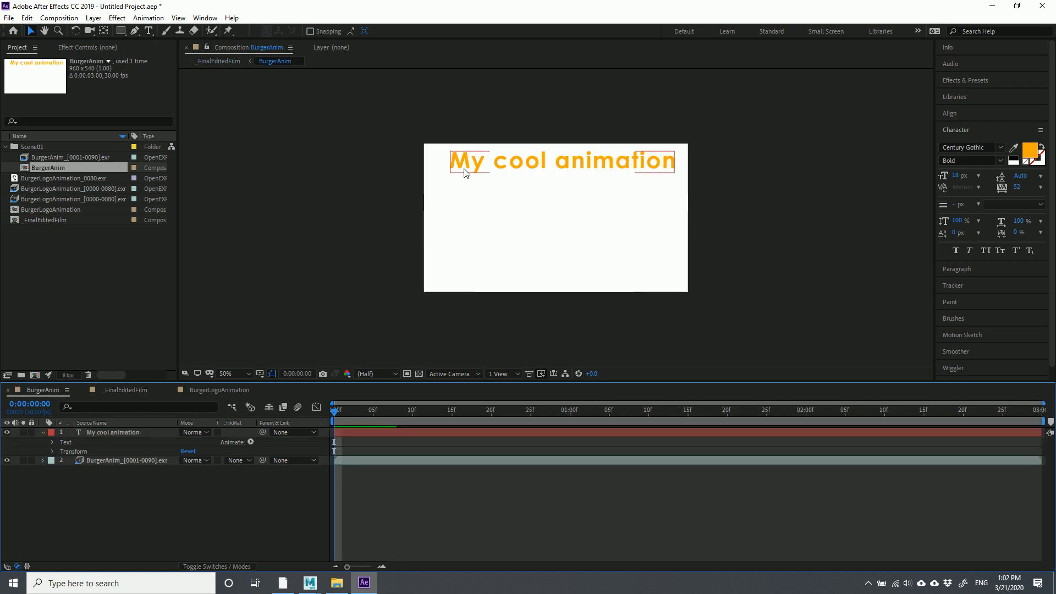
pyautogui.click(44, 434)
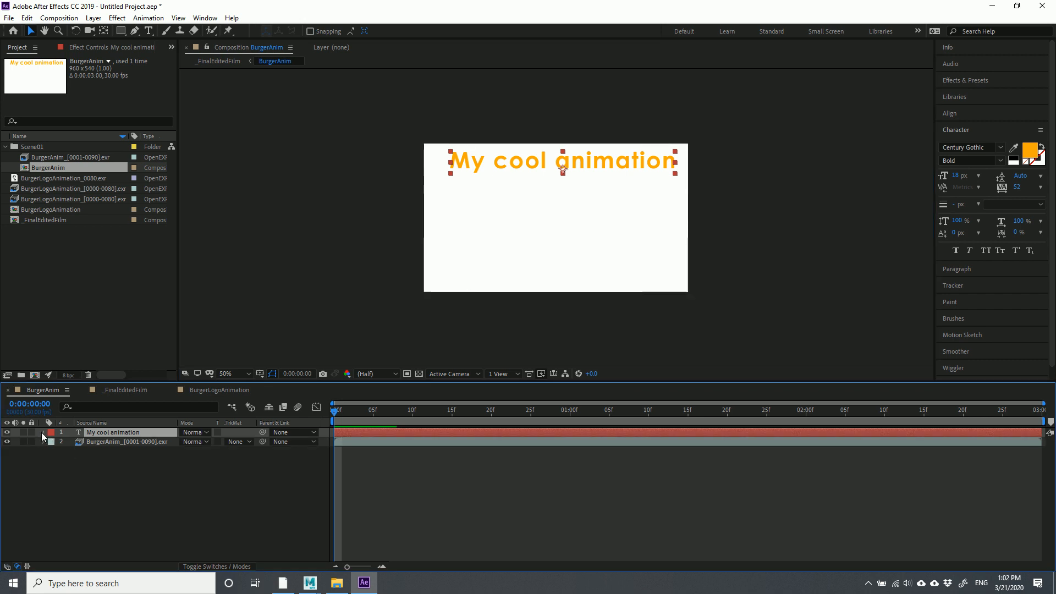
pyautogui.click(44, 433)
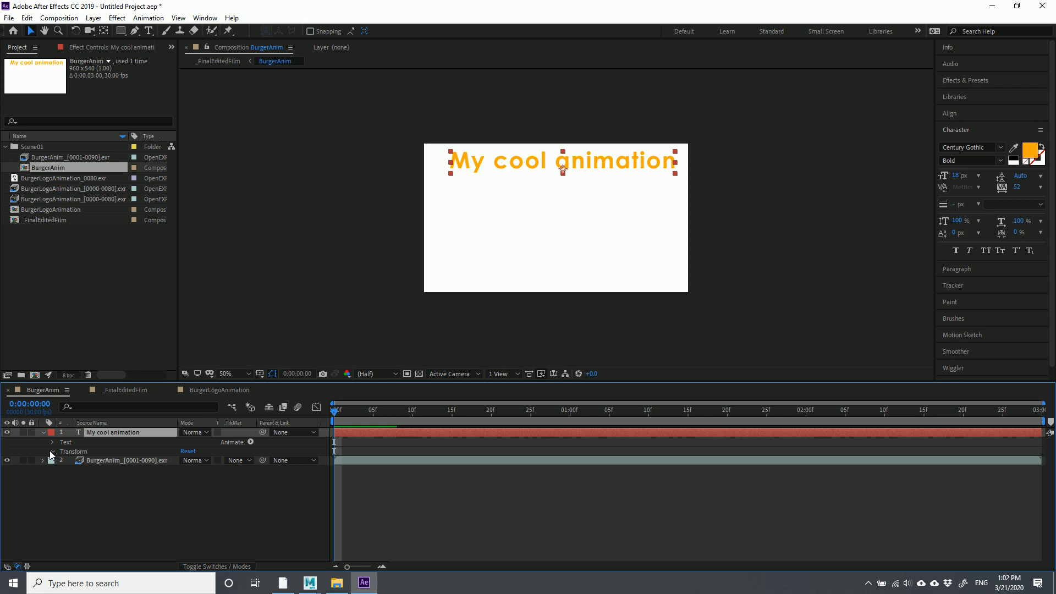
pyautogui.click(52, 453)
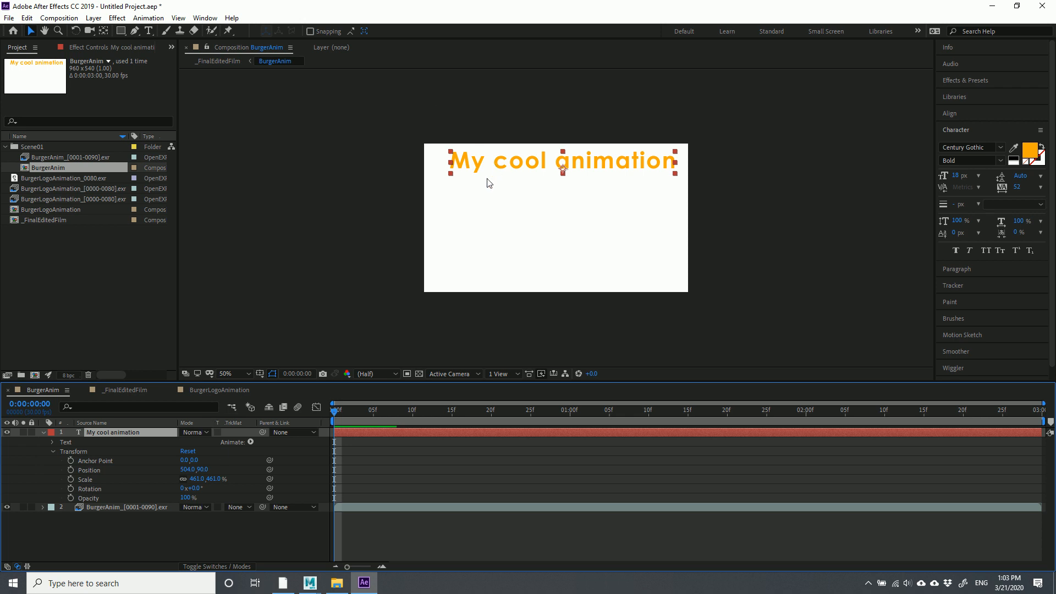
pyautogui.moveTo(337, 416); pyautogui.dragTo(353, 425)
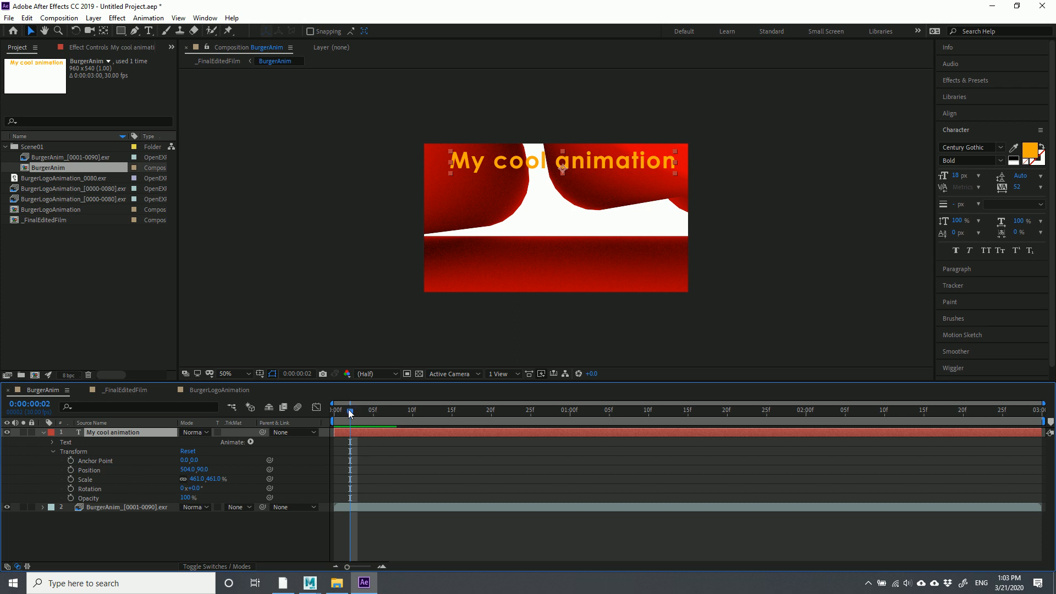
# Keyframe the title's Position at 504,90 on frame 2 and 504,-108 on frame 0
pyautogui.click(70, 471)
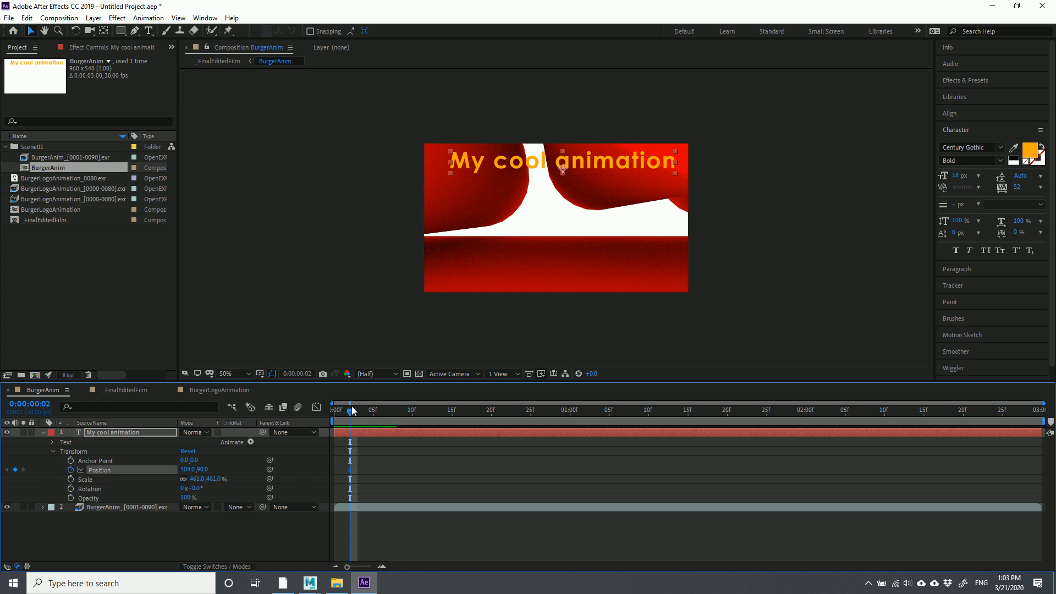
pyautogui.moveTo(351, 411); pyautogui.dragTo(334, 411)
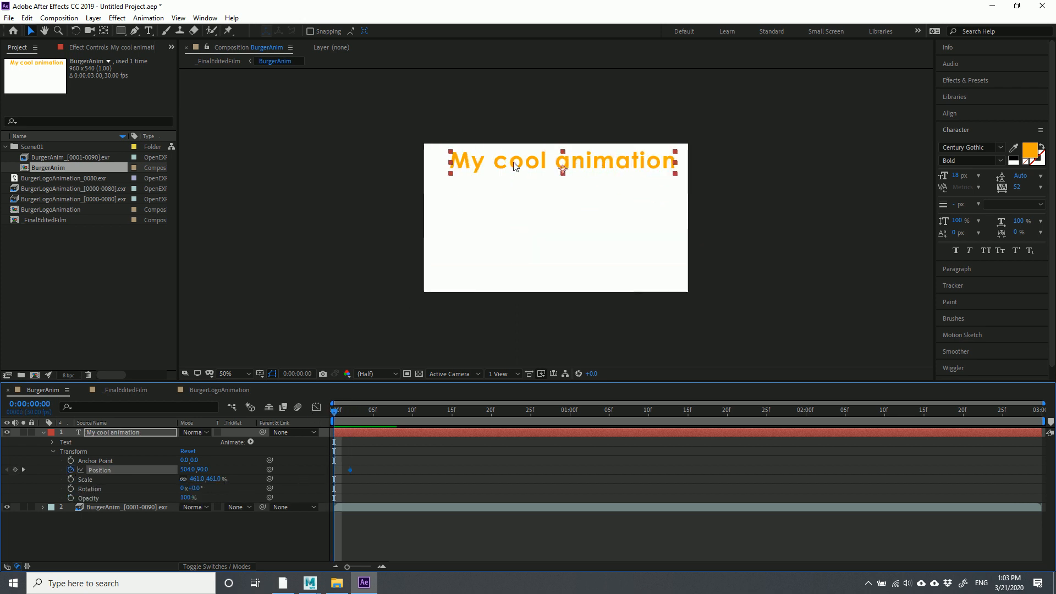
pyautogui.moveTo(513, 164); pyautogui.dragTo(508, 114)
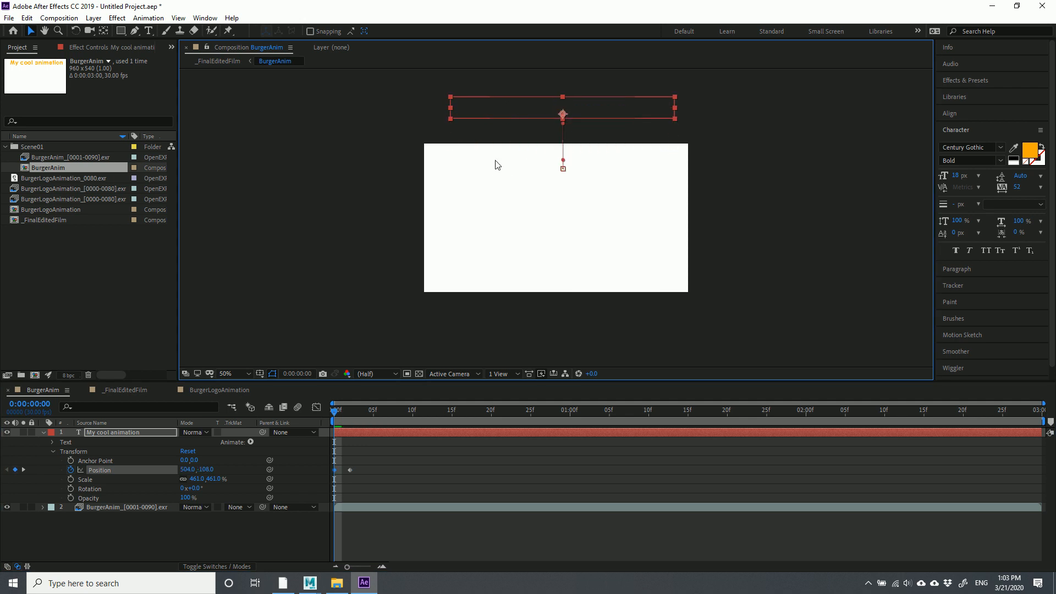
pyautogui.moveTo(334, 414); pyautogui.dragTo(372, 428)
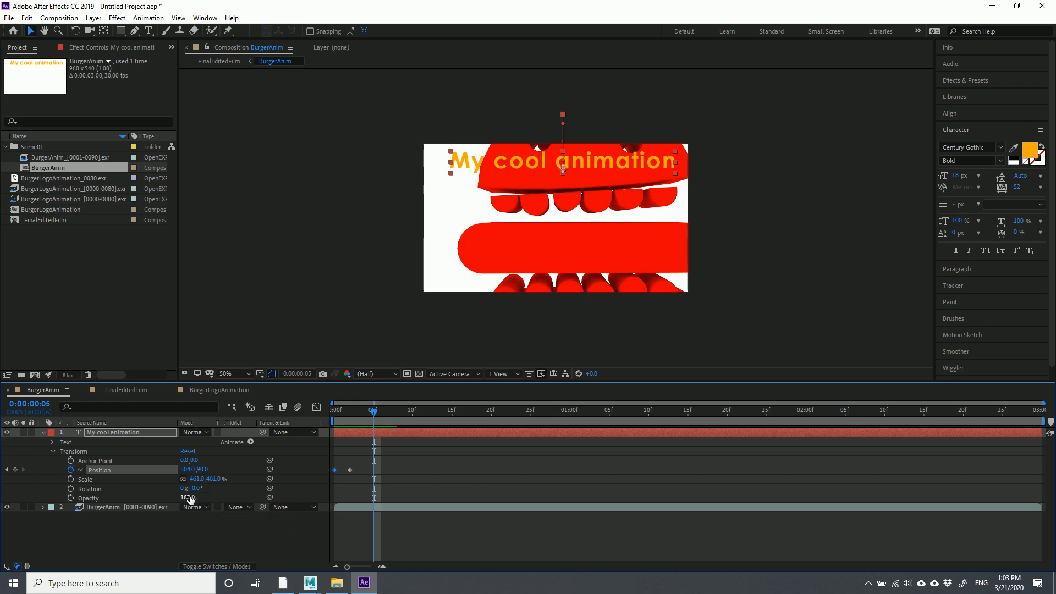
# Keyframe the title's Opacity at 100% on frame 5, fading out by frame 7
pyautogui.click(70, 498)
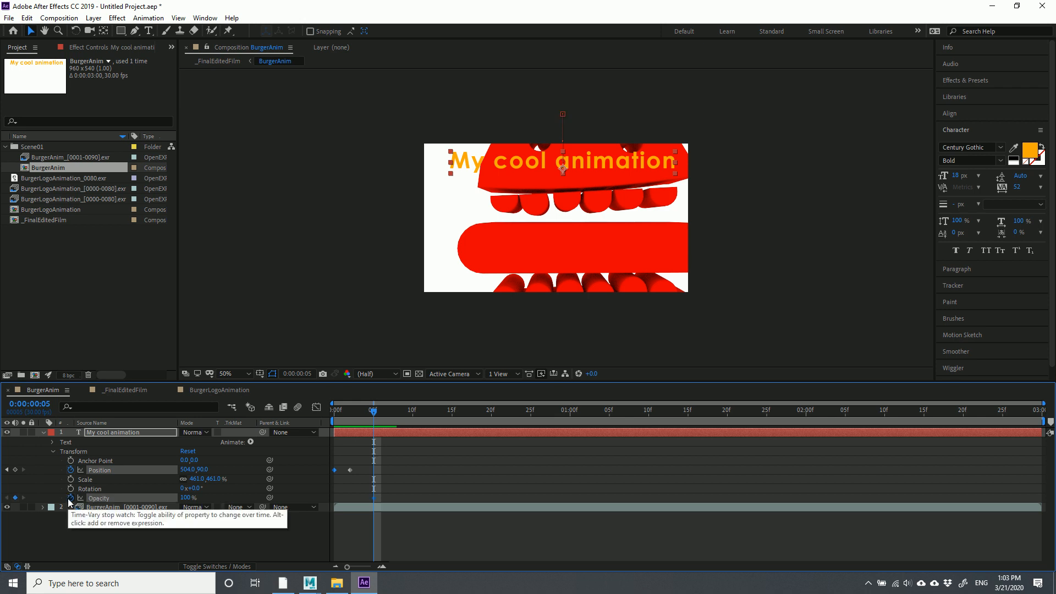
pyautogui.moveTo(376, 419); pyautogui.dragTo(389, 418)
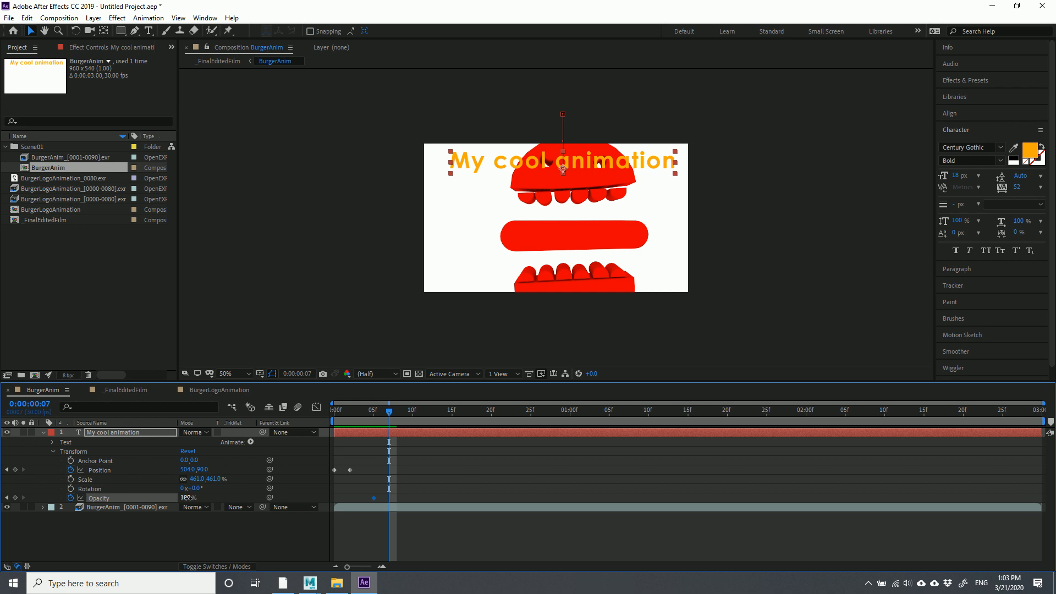
pyautogui.moveTo(188, 498); pyautogui.dragTo(34, 498)
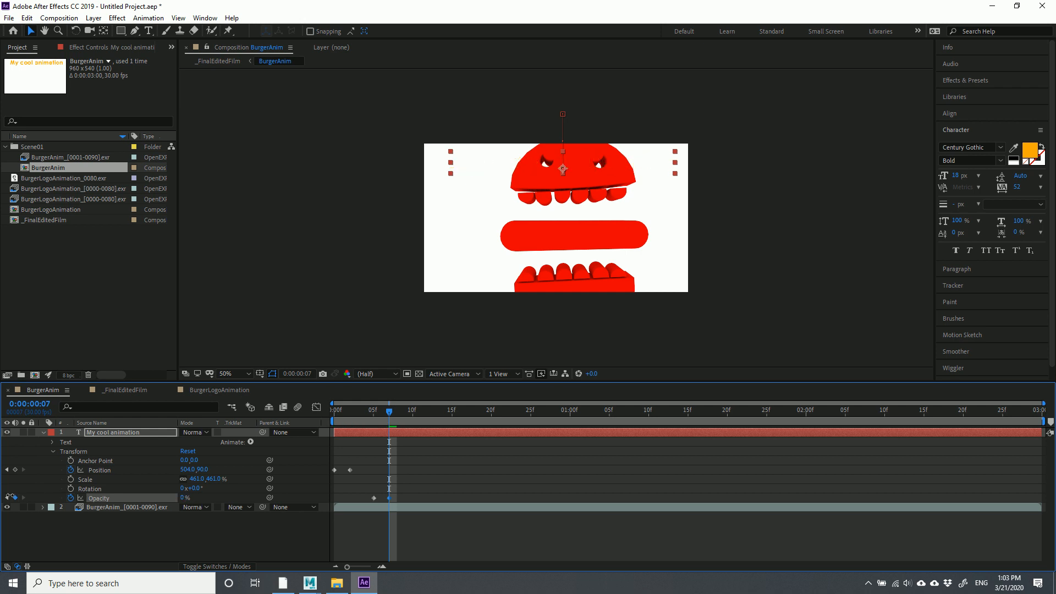
pyautogui.moveTo(391, 416)
pyautogui.mouseDown()
pyautogui.moveTo(317, 422)
pyautogui.moveTo(403, 430)
pyautogui.mouseUp()
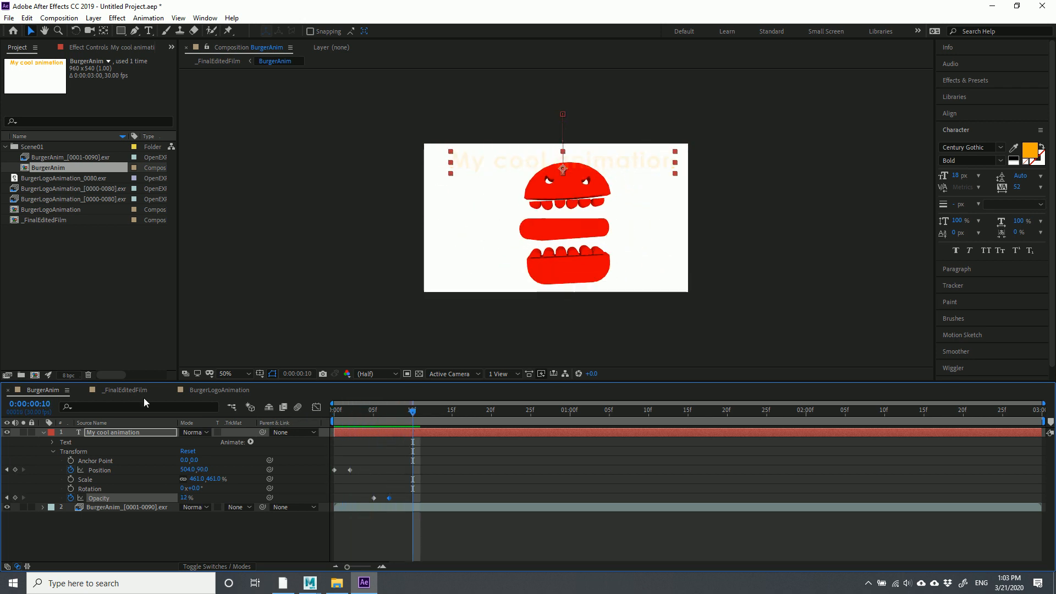
pyautogui.click(122, 390)
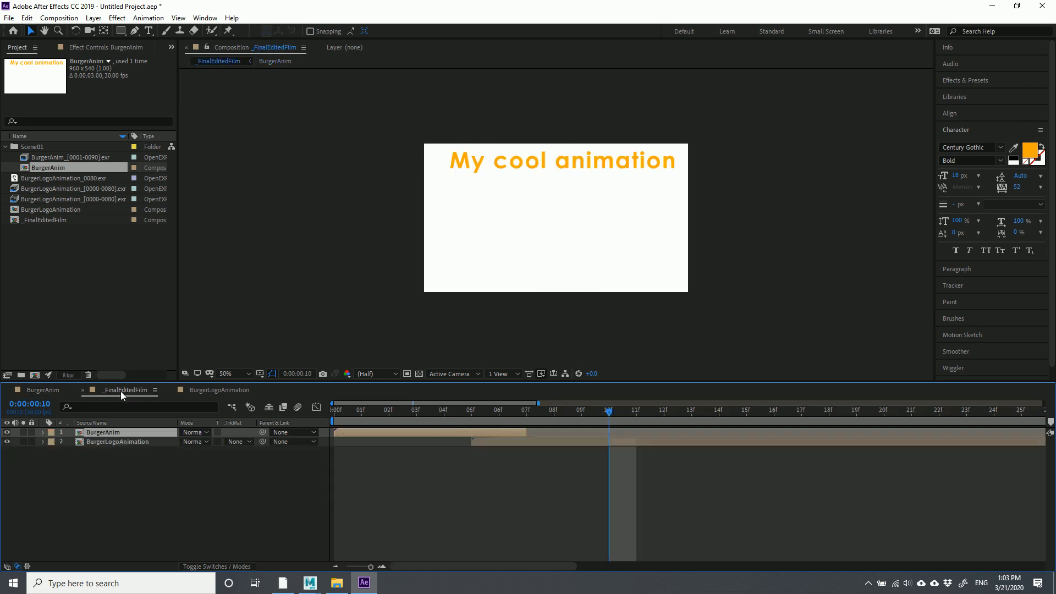
# Scrub to frame 8 and slide the BurgerLogoAnimation layer so its in-point sits at 08f
pyautogui.moveTo(335, 415); pyautogui.dragTo(500, 418)
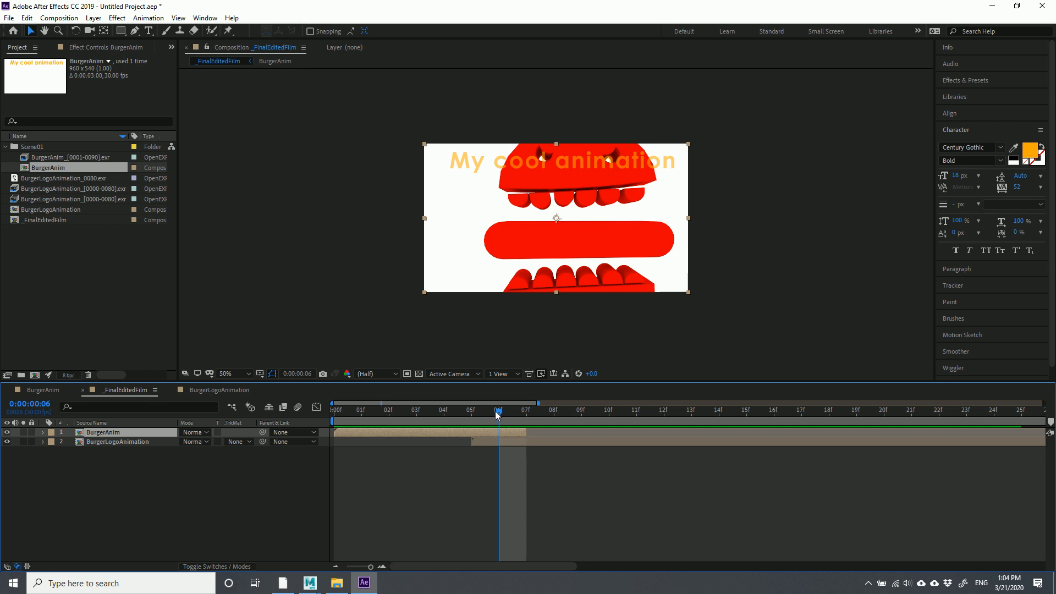
pyautogui.moveTo(501, 412); pyautogui.dragTo(570, 434)
pyautogui.moveTo(497, 416); pyautogui.dragTo(548, 420)
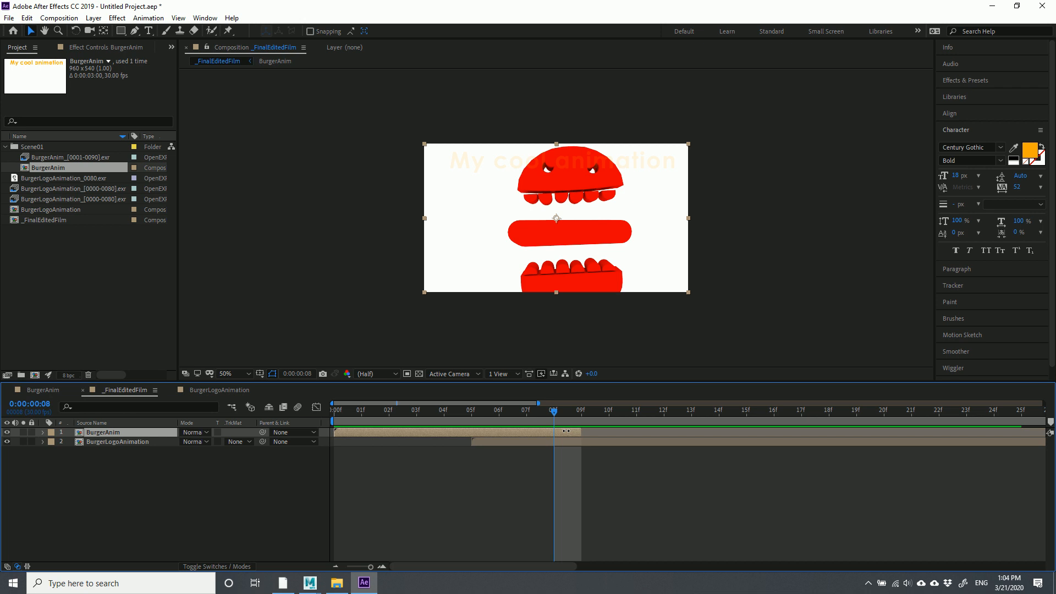
pyautogui.moveTo(484, 442); pyautogui.dragTo(586, 444)
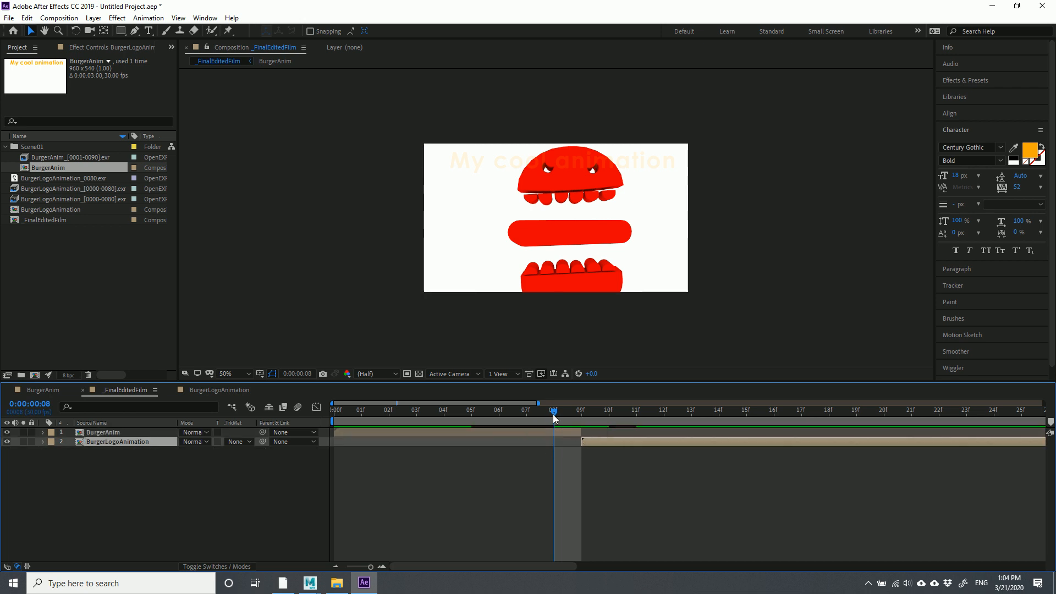
pyautogui.moveTo(522, 411); pyautogui.dragTo(471, 411)
pyautogui.moveTo(599, 445)
pyautogui.mouseDown()
pyautogui.moveTo(540, 446)
pyautogui.moveTo(636, 432)
pyautogui.moveTo(616, 444)
pyautogui.mouseUp()
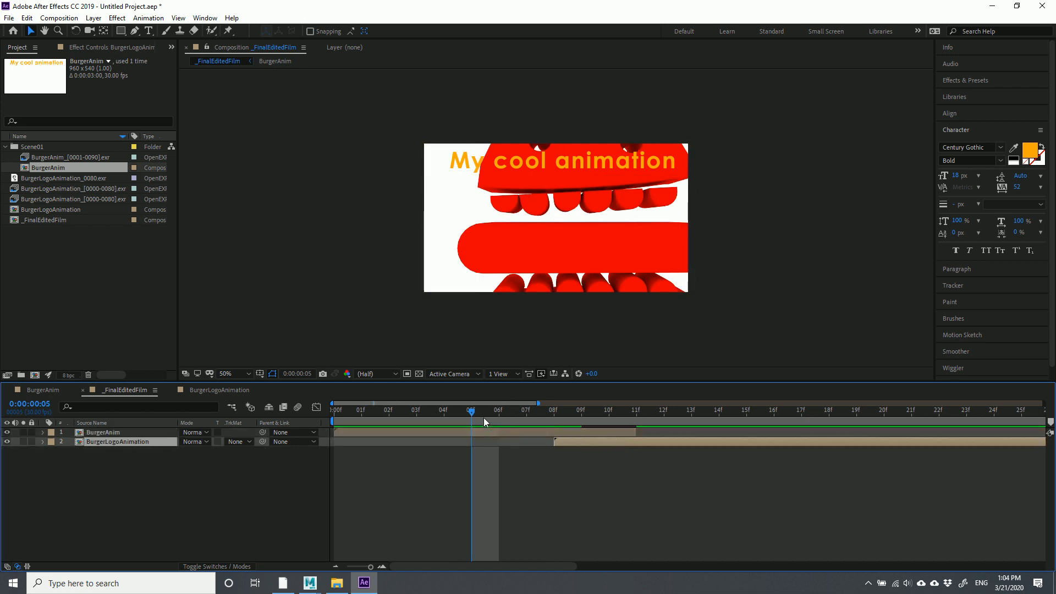
pyautogui.click(555, 420)
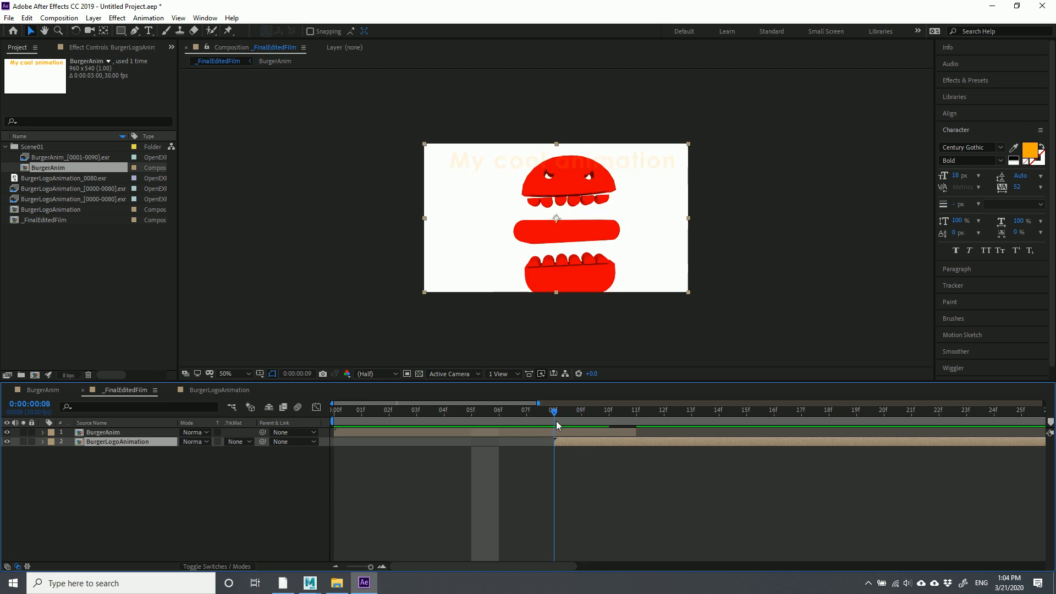
# Expand BurgerAnim's Transform properties and set an Opacity keyframe at frame 8
pyautogui.click(127, 432)
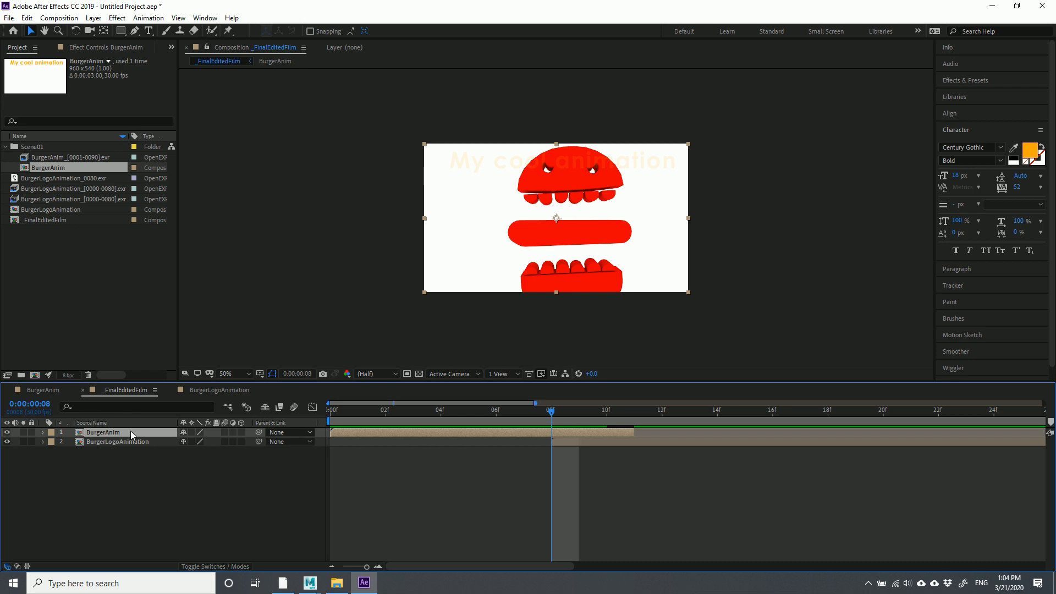
pyautogui.click(44, 433)
pyautogui.click(52, 443)
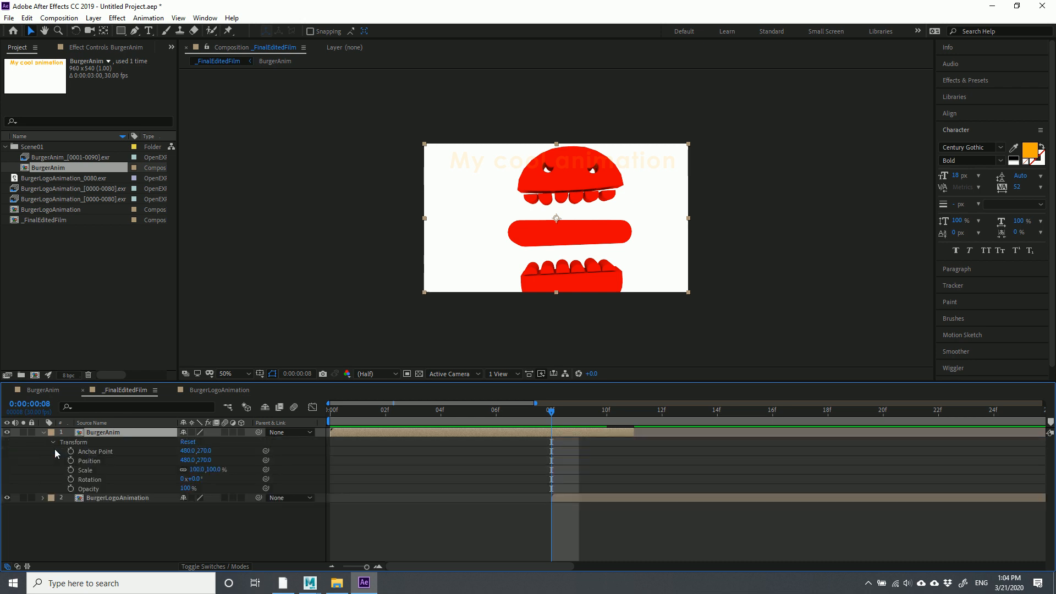
pyautogui.click(71, 489)
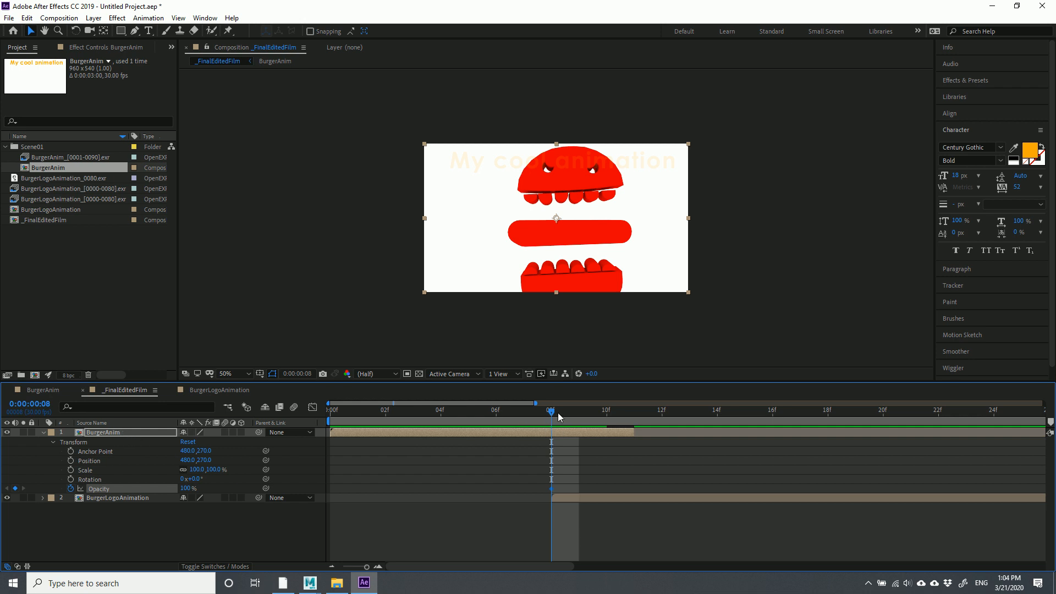
# At frame 10, drop BurgerAnim's opacity to 0%, then zoom the timeline out to review the fade
pyautogui.moveTo(554, 411); pyautogui.dragTo(608, 417)
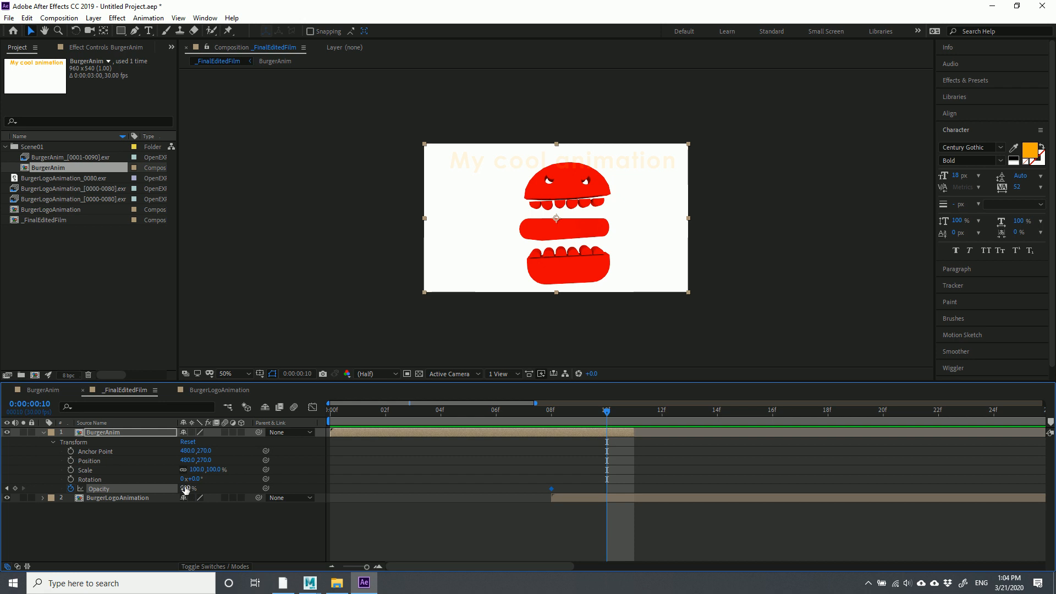
pyautogui.moveTo(187, 489); pyautogui.dragTo(28, 478)
pyautogui.moveTo(183, 489); pyautogui.dragTo(47, 483)
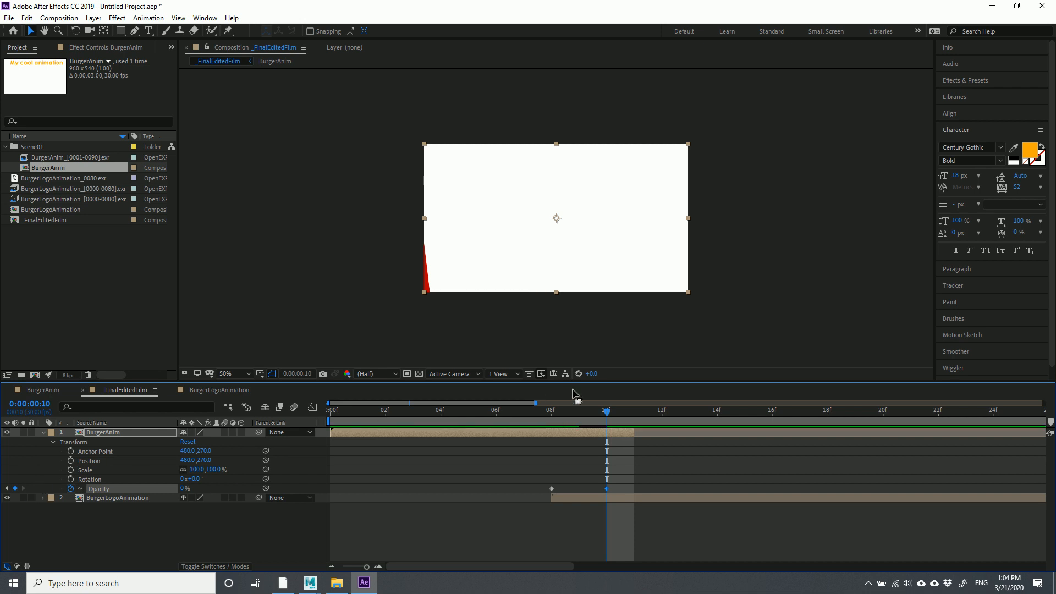
pyautogui.moveTo(604, 411); pyautogui.dragTo(981, 483)
pyautogui.moveTo(367, 567); pyautogui.dragTo(272, 567)
pyautogui.moveTo(367, 566); pyautogui.dragTo(341, 567)
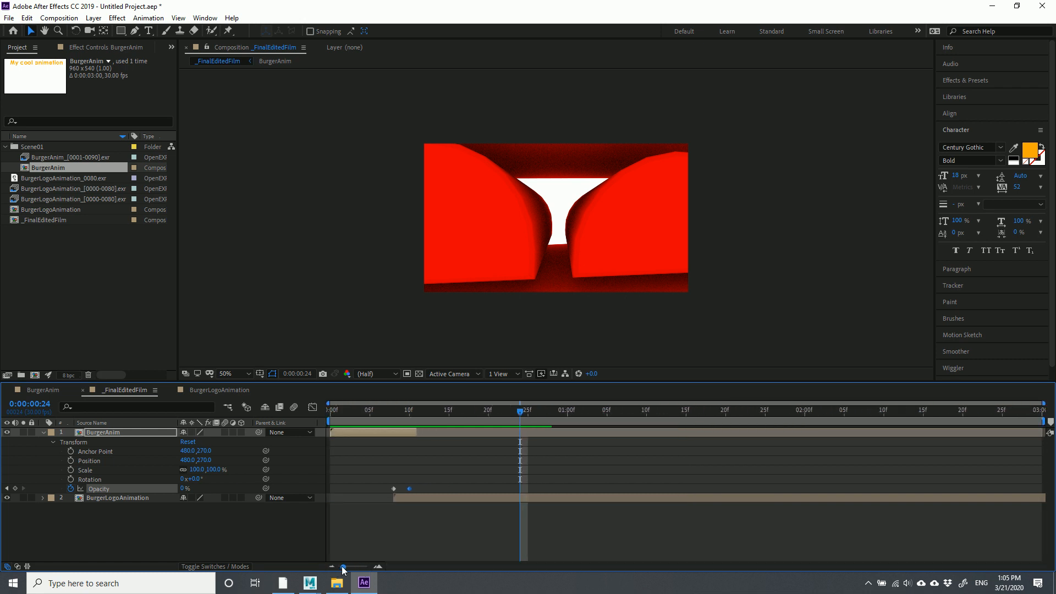
pyautogui.moveTo(518, 415); pyautogui.dragTo(1050, 446)
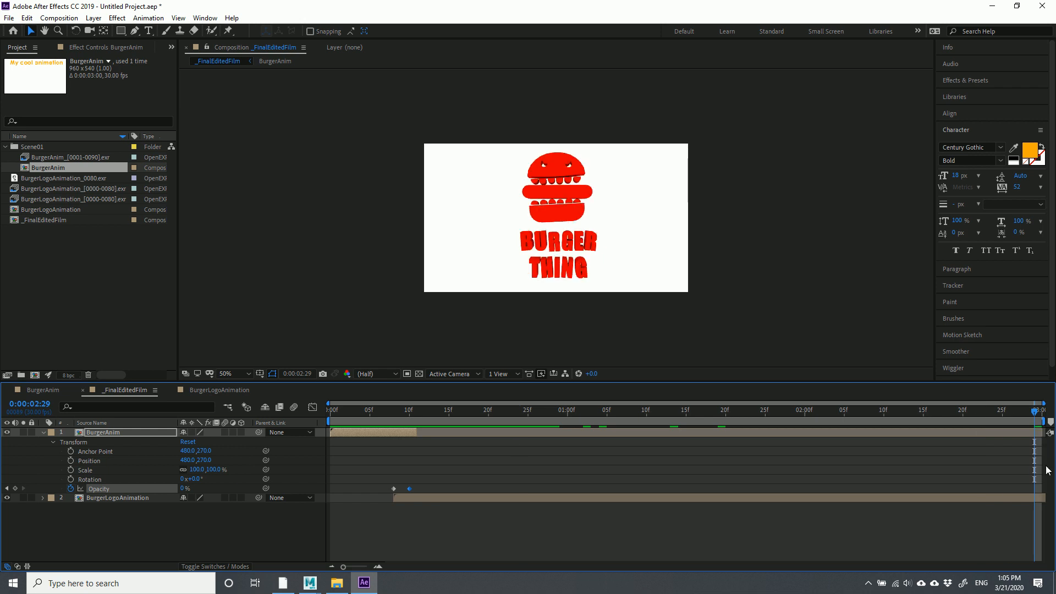
# Change the composition duration from 3 seconds to 0:00:06:00 in Composition Settings
pyautogui.click(61, 19)
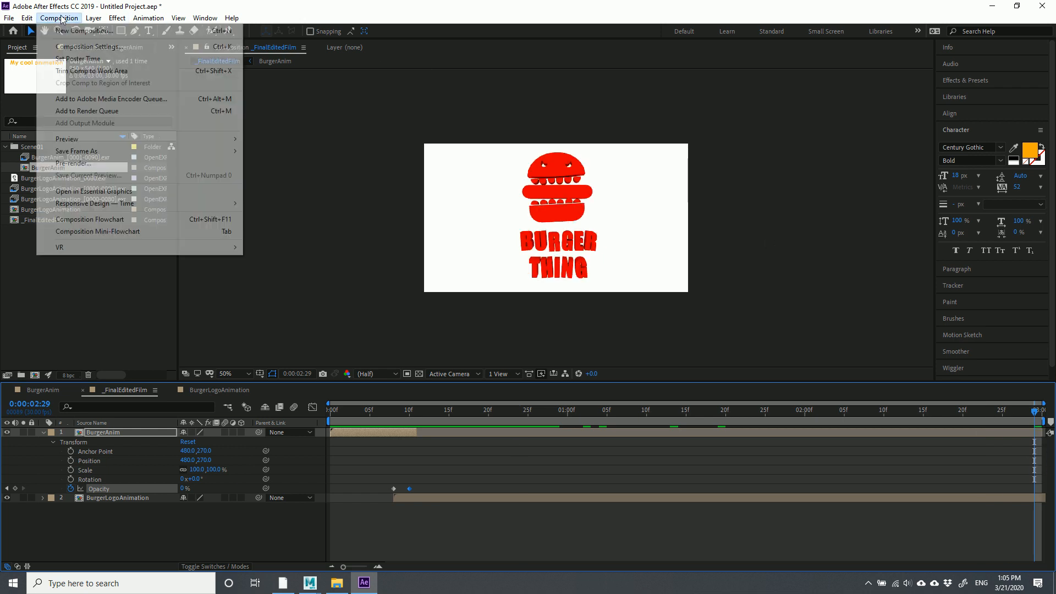
pyautogui.click(77, 47)
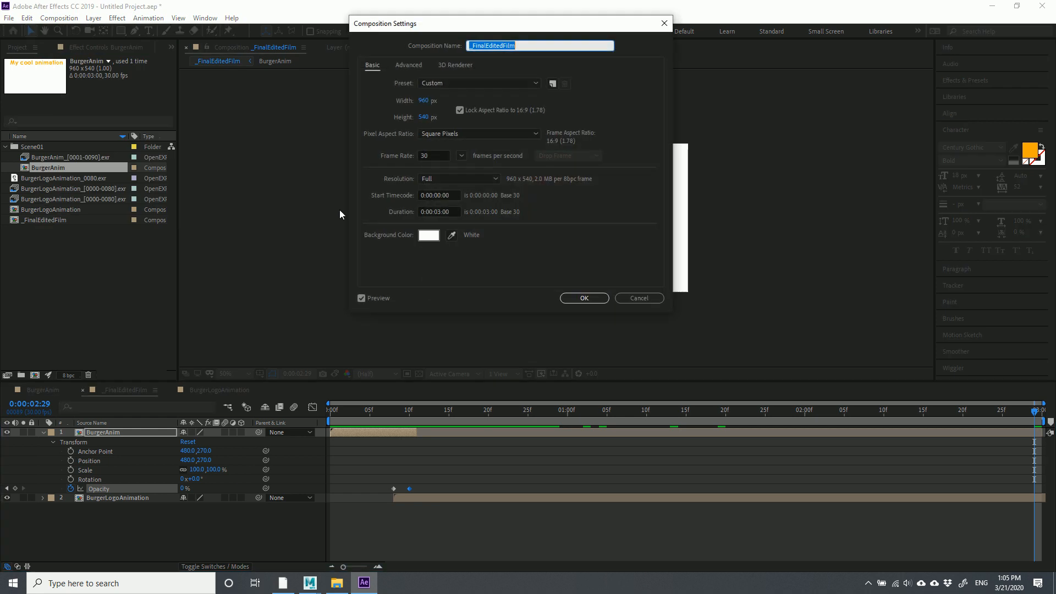
pyautogui.doubleClick(441, 212)
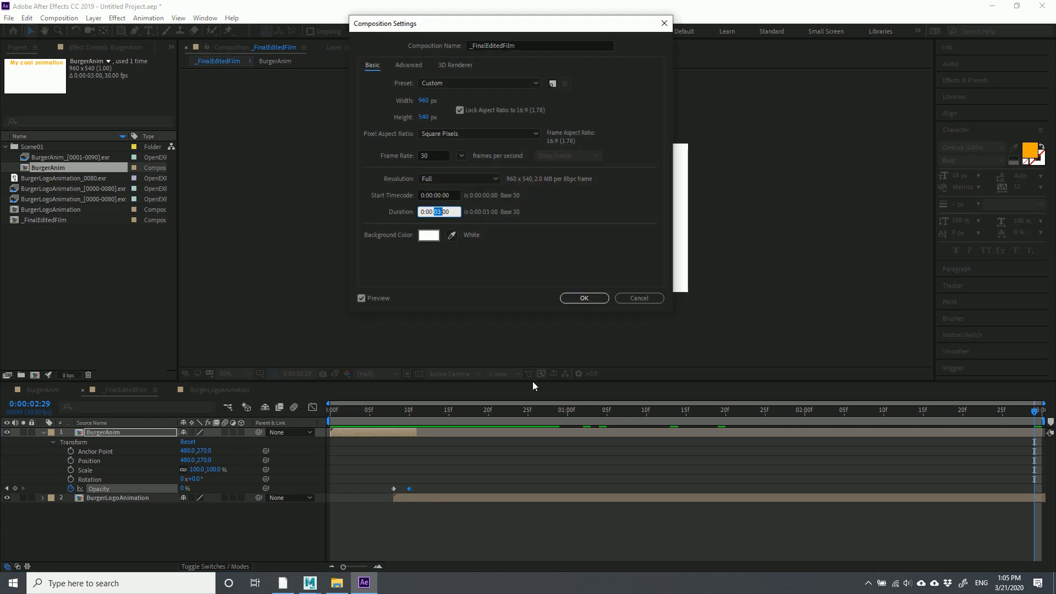
pyautogui.write('2000')
pyautogui.hotkey('ctrl', 'z')
pyautogui.write('06')
pyautogui.click(584, 298)
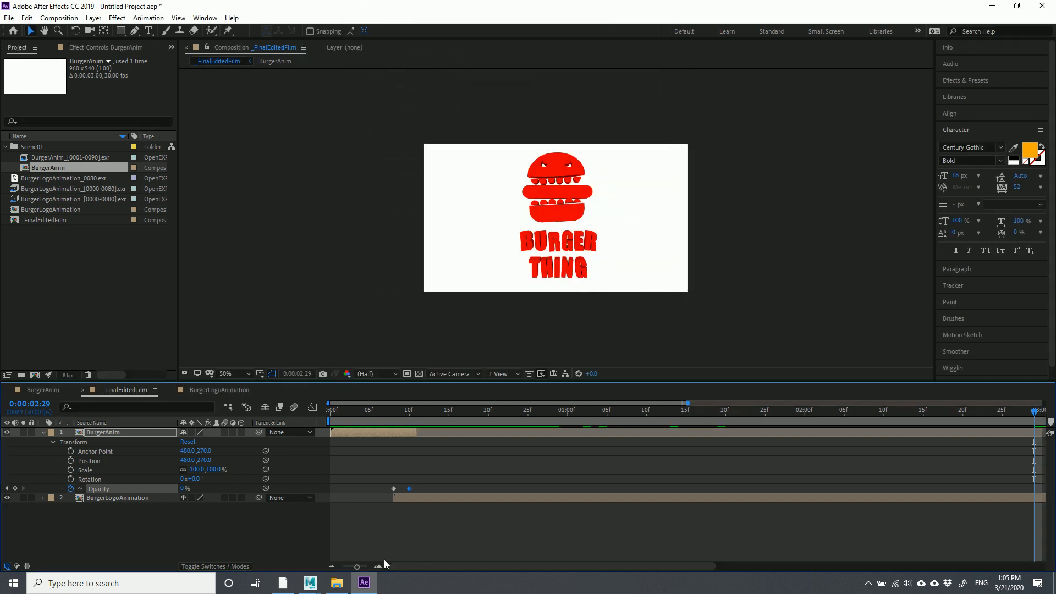
# Zoom the timeline out to show all 6 seconds and park the playhead at 0:00:03:14
pyautogui.moveTo(357, 568); pyautogui.dragTo(322, 574)
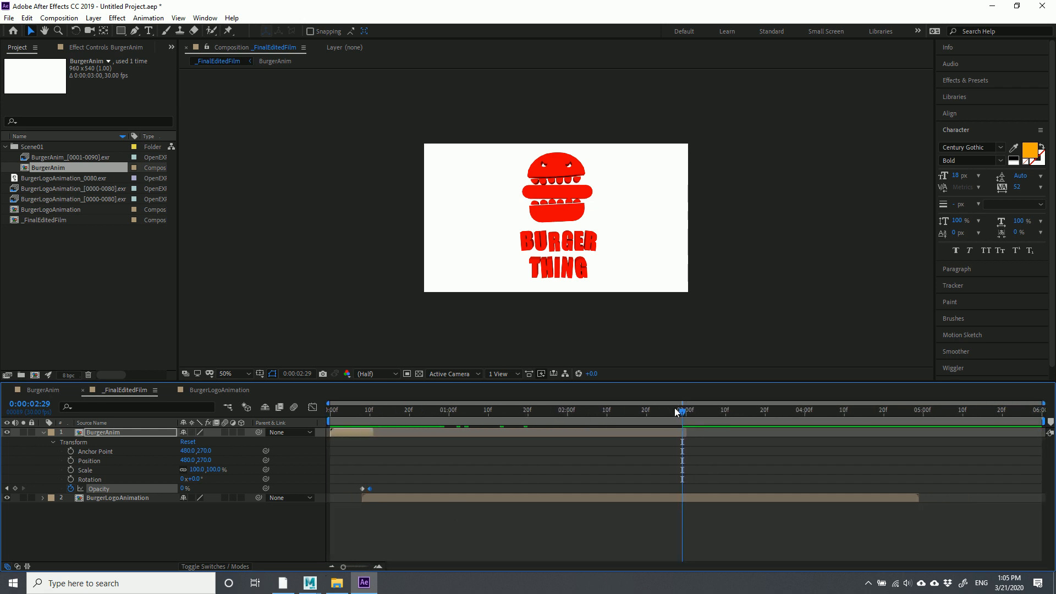
pyautogui.moveTo(682, 412); pyautogui.dragTo(745, 422)
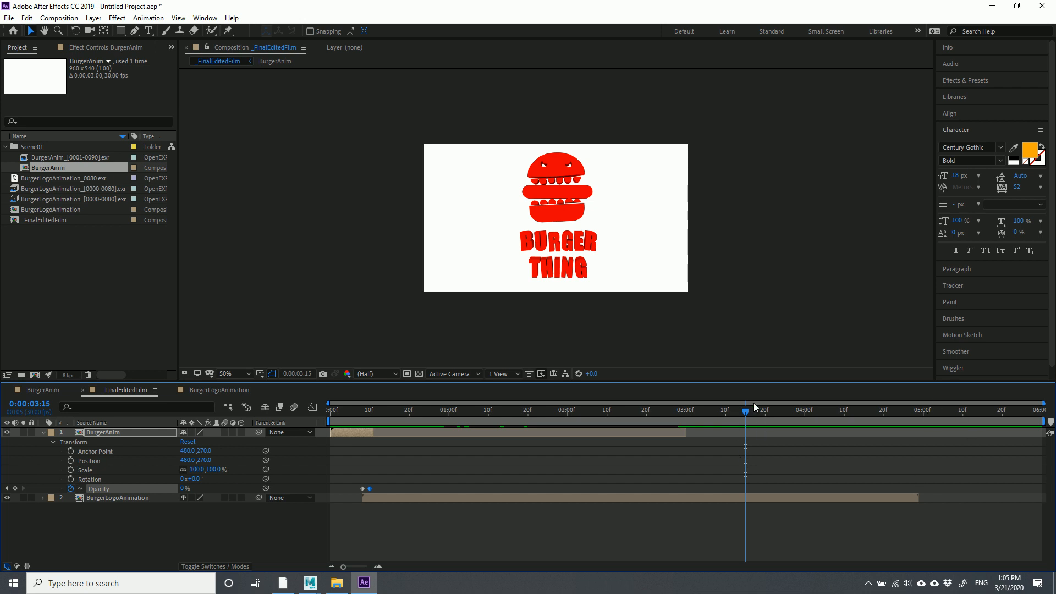
pyautogui.moveTo(735, 416); pyautogui.dragTo(742, 420)
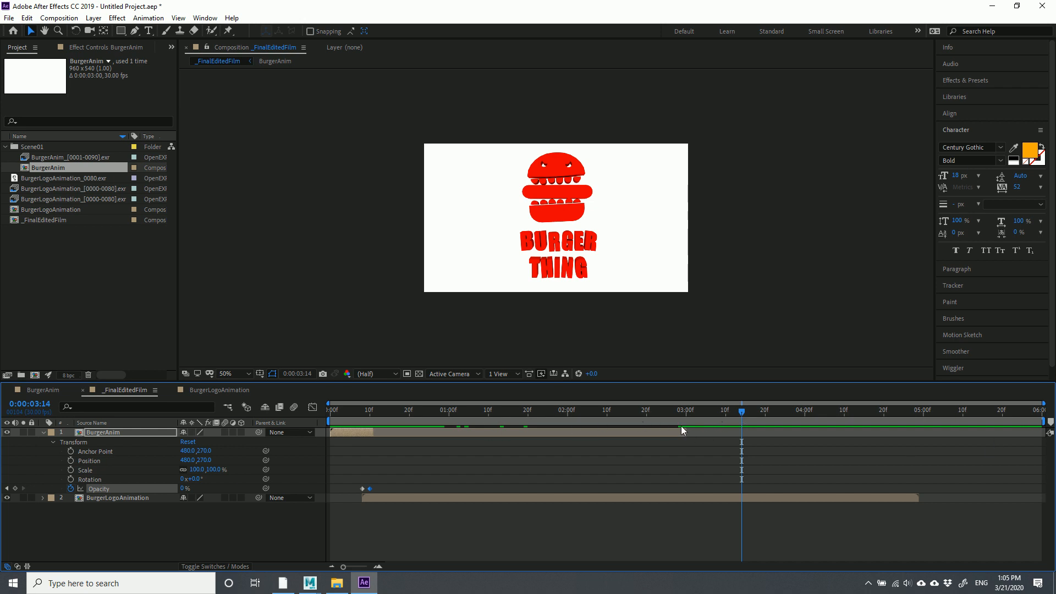
pyautogui.click(52, 19)
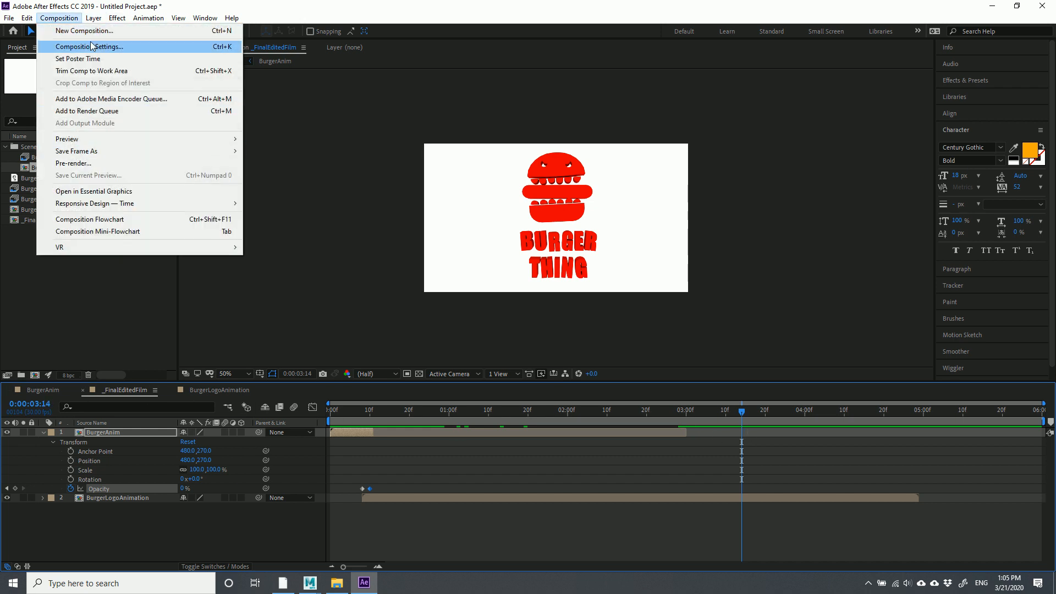
pyautogui.click(92, 46)
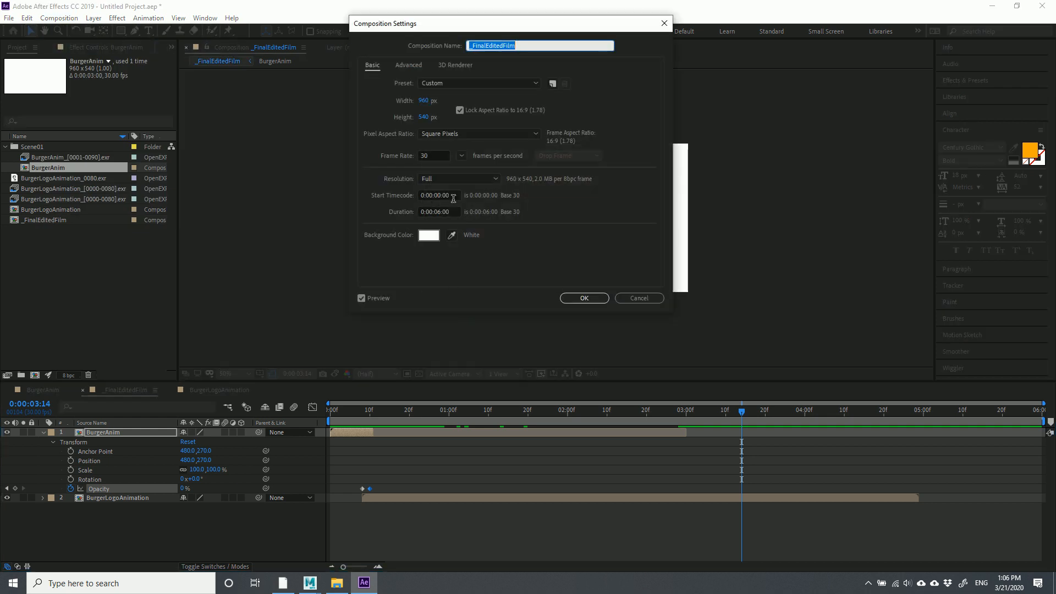
pyautogui.click(638, 299)
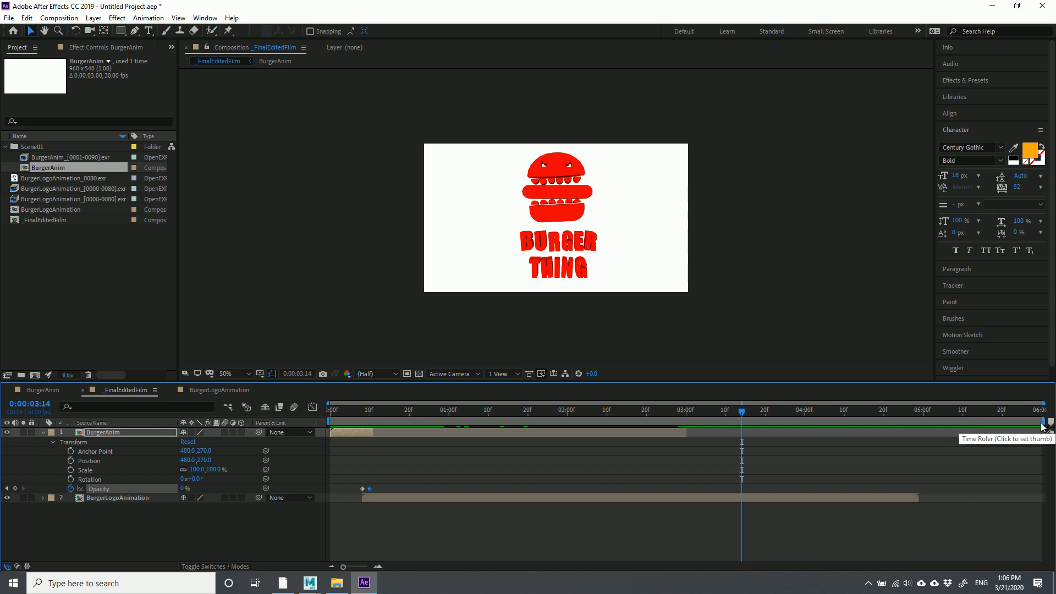
# Drag the work area end to about 3:14 and apply Trim Comp to Work Area
pyautogui.moveTo(1044, 421)
pyautogui.mouseDown()
pyautogui.moveTo(1031, 435)
pyautogui.moveTo(939, 455)
pyautogui.moveTo(959, 456)
pyautogui.moveTo(745, 461)
pyautogui.mouseUp()
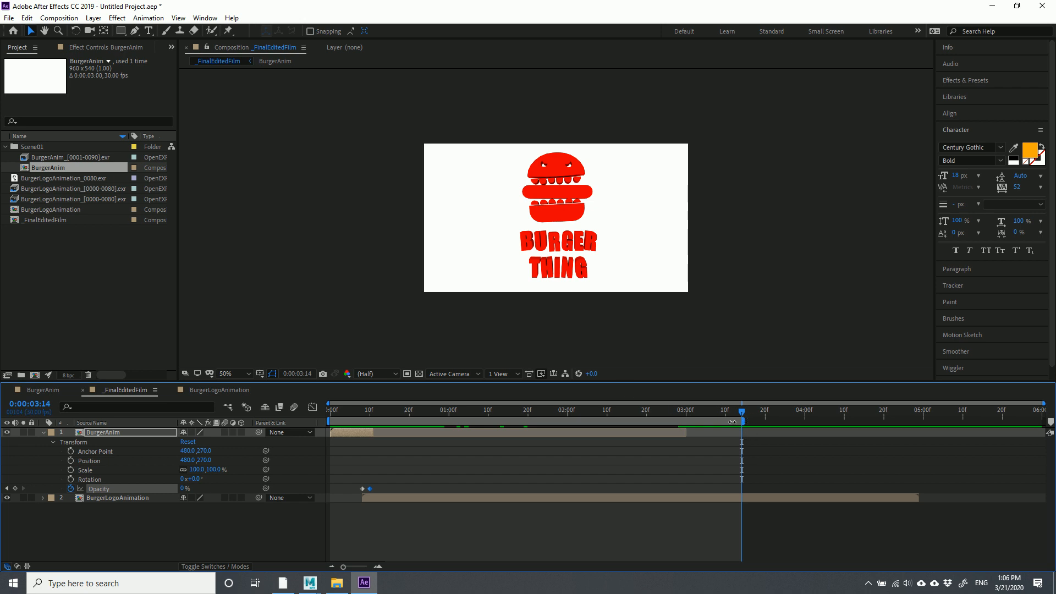
pyautogui.moveTo(741, 413); pyautogui.dragTo(581, 412)
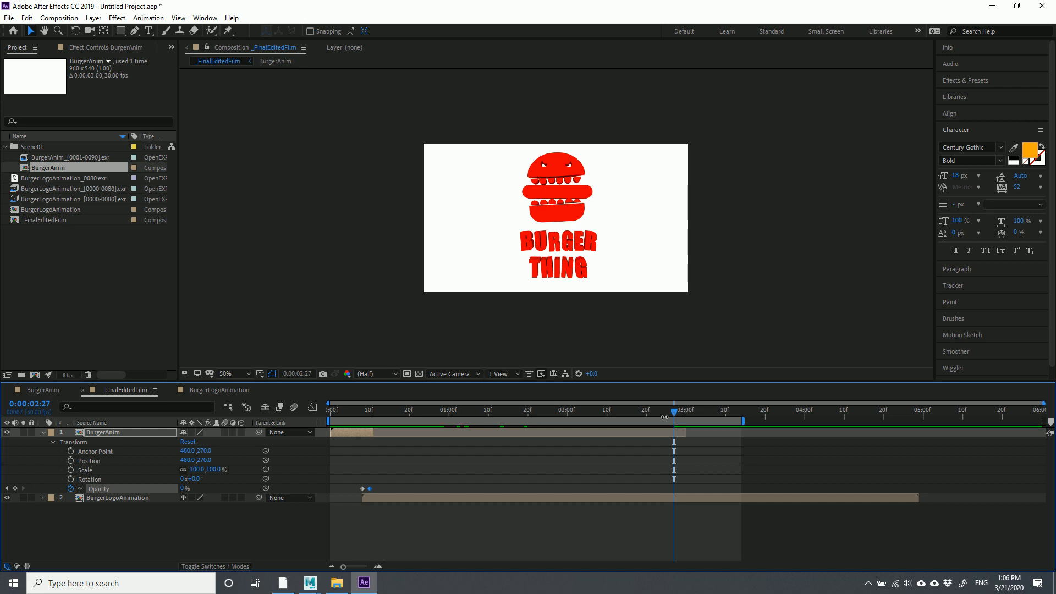
pyautogui.moveTo(672, 413); pyautogui.dragTo(481, 413)
pyautogui.click(60, 20)
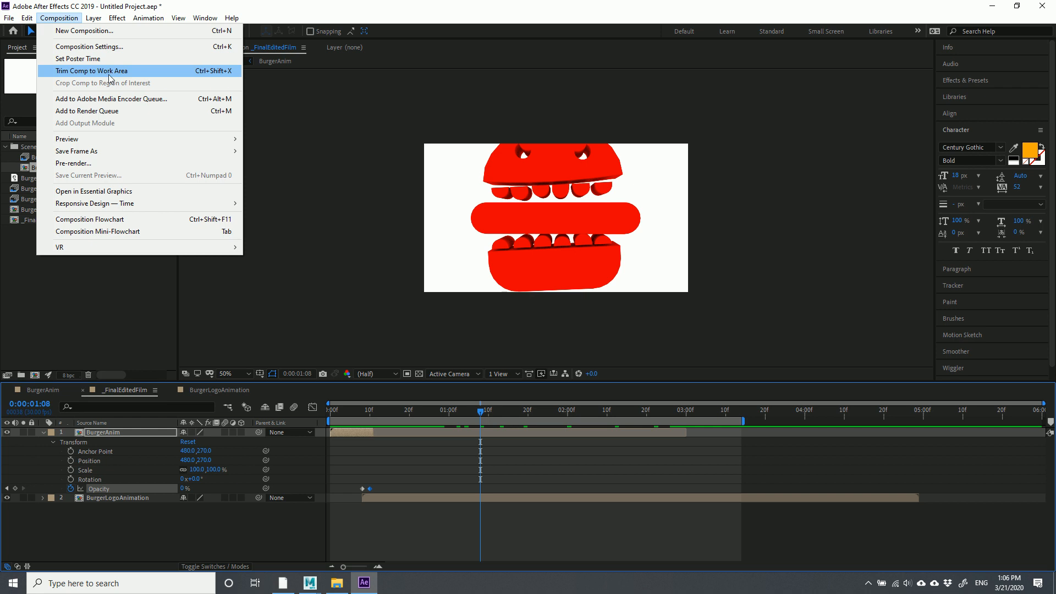
pyautogui.click(204, 71)
pyautogui.moveTo(1006, 424); pyautogui.dragTo(1043, 457)
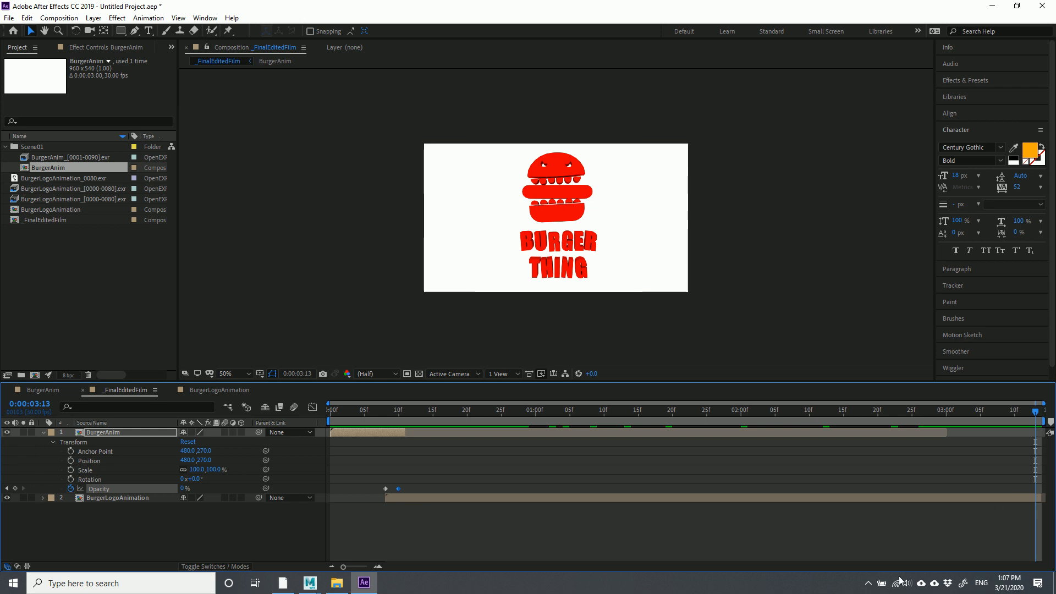
# Briefly open Windows search and the Composition menu, then expand the taskbar's hidden tray icons
pyautogui.click(138, 582)
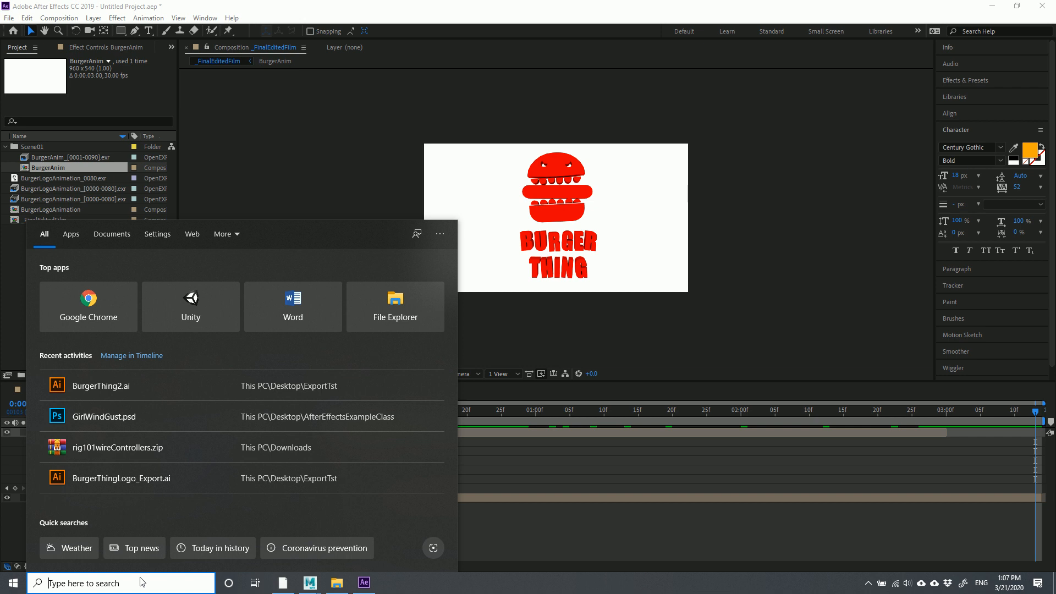
pyautogui.click(230, 11)
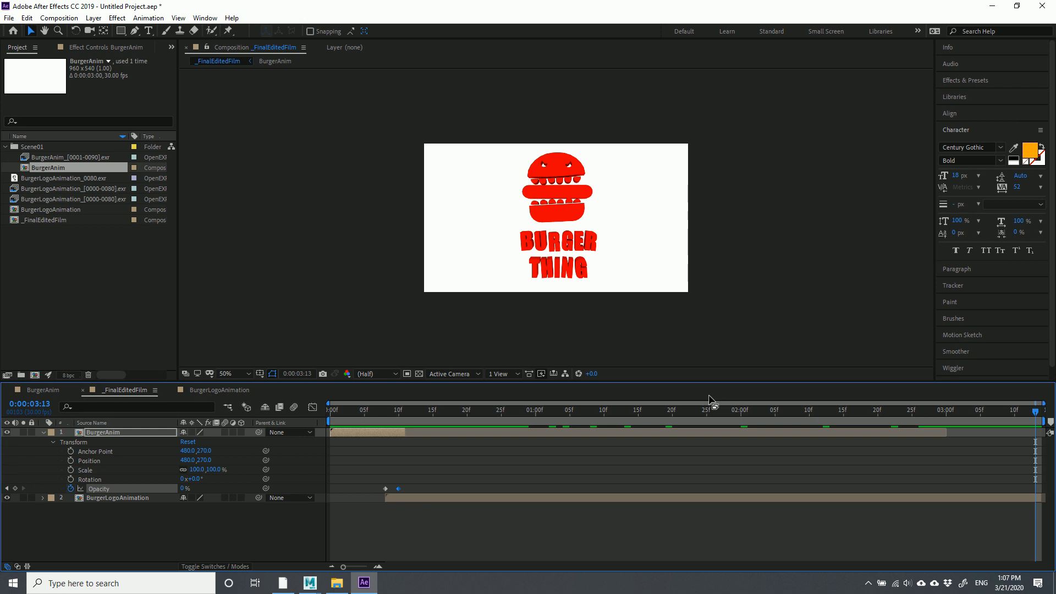
pyautogui.click(57, 20)
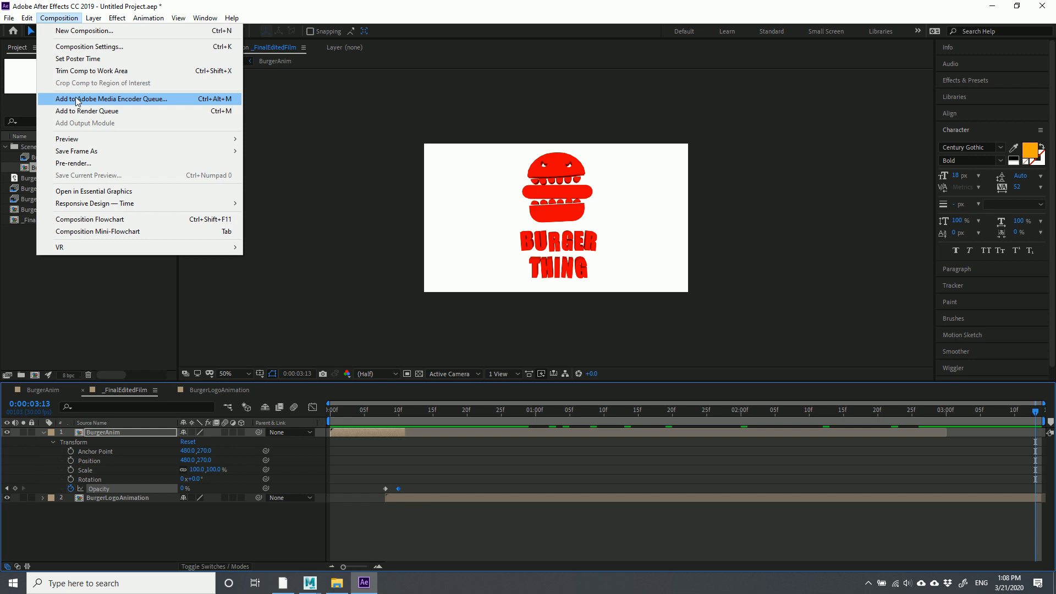
pyautogui.click(868, 583)
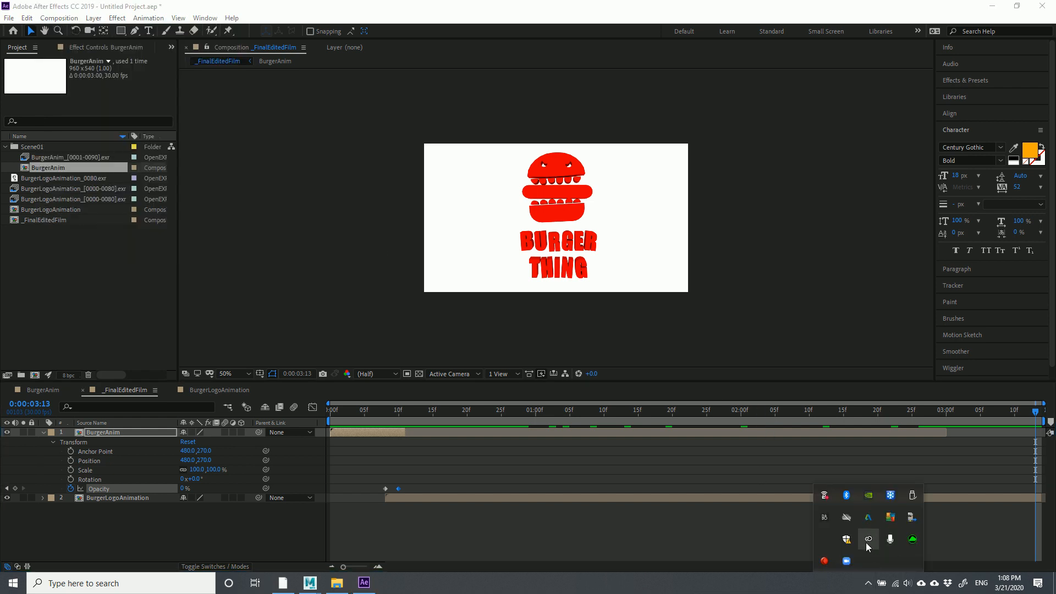
# Open Creative Cloud from the tray, scroll to confirm Media Encoder is installed, then close it
pyautogui.click(869, 540)
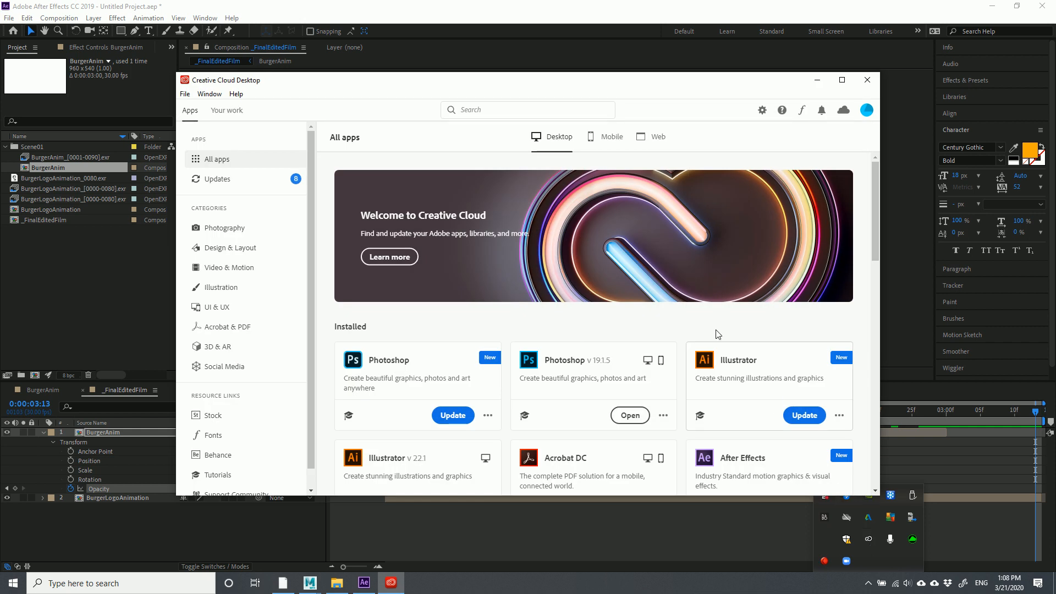
pyautogui.scroll(-3, 465, 329)
pyautogui.scroll(-1, 465, 329)
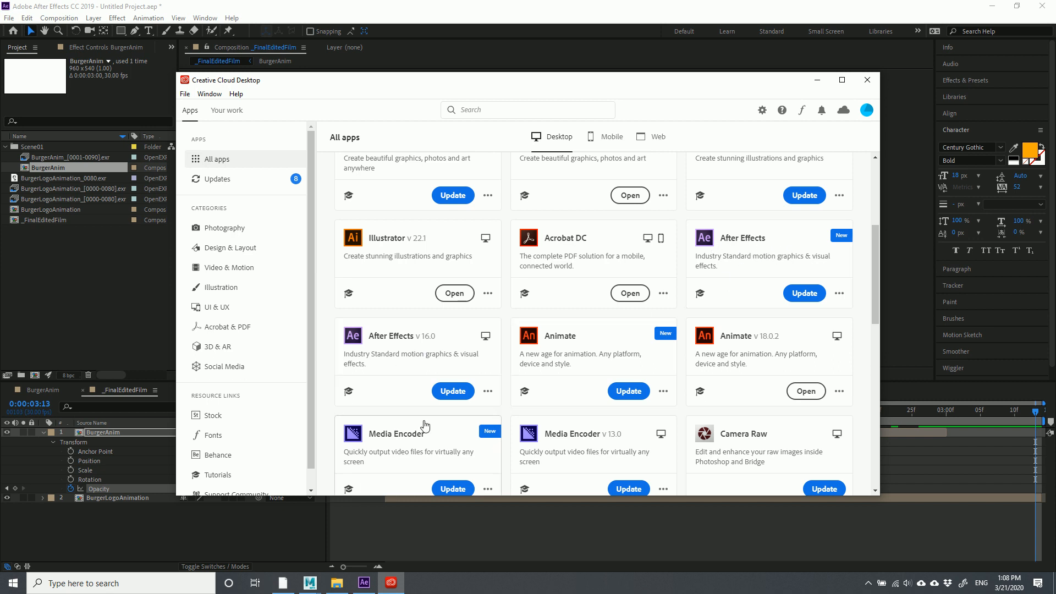
pyautogui.scroll(-1, 419, 454)
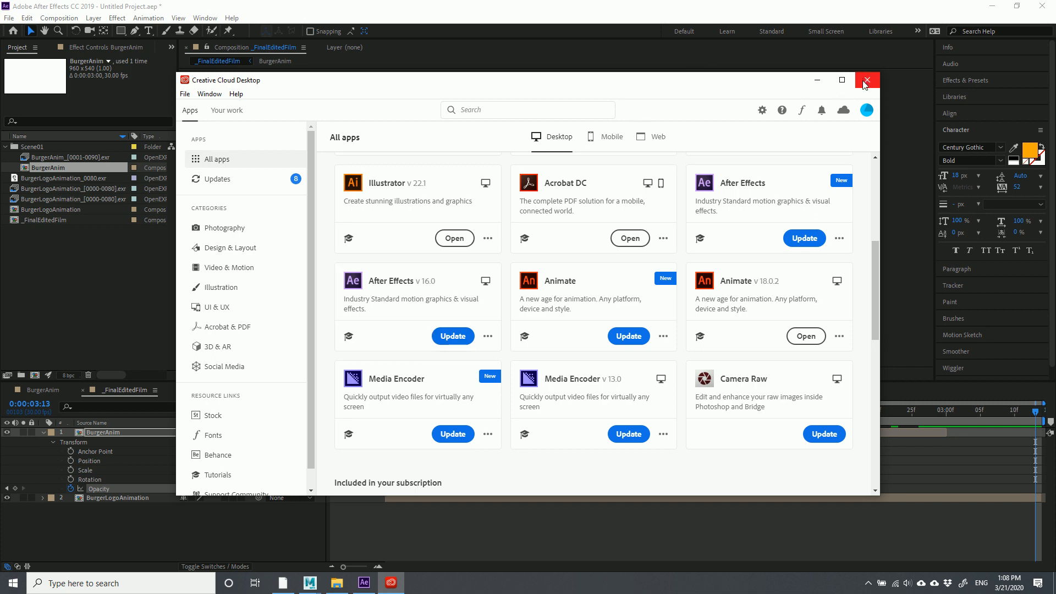
pyautogui.scroll(5, 802, 315)
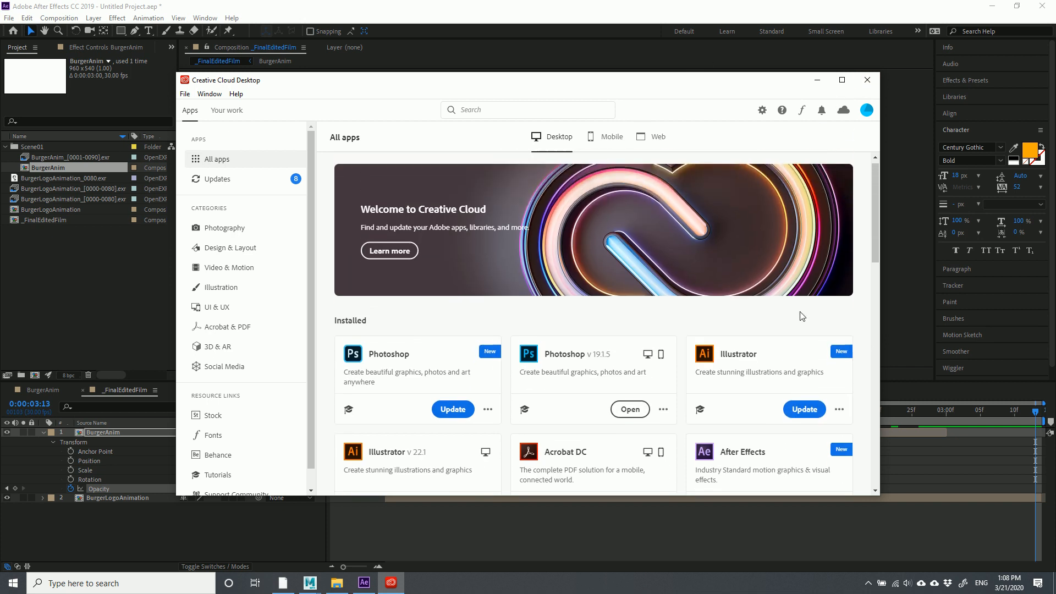
pyautogui.click(867, 80)
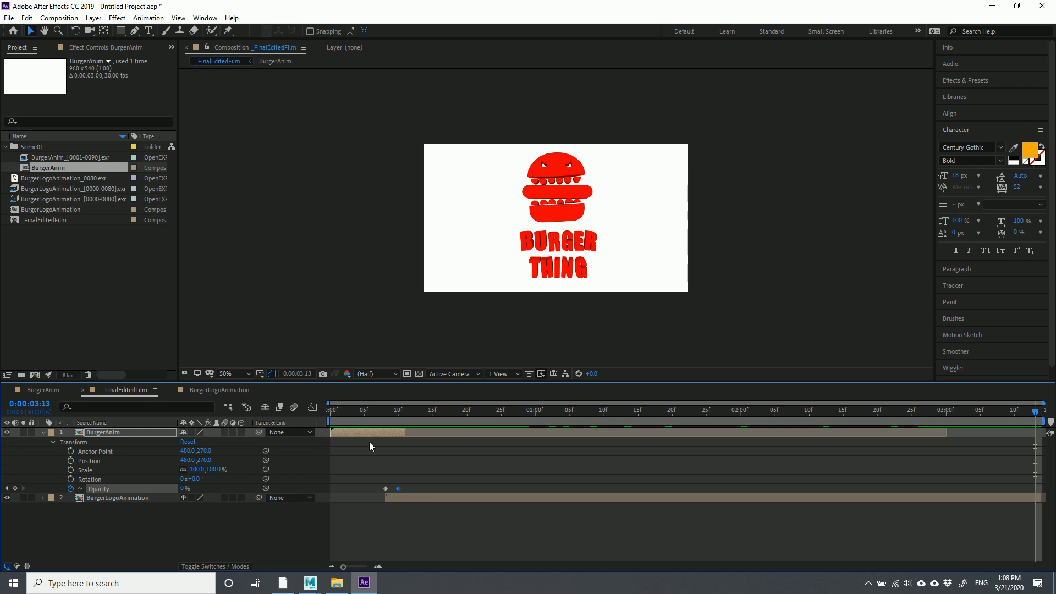
# Move the playhead to 2:26 and add _FinalEditedFilm to the Adobe Media Encoder Queue
pyautogui.moveTo(988, 418); pyautogui.dragTo(1035, 421)
pyautogui.click(58, 18)
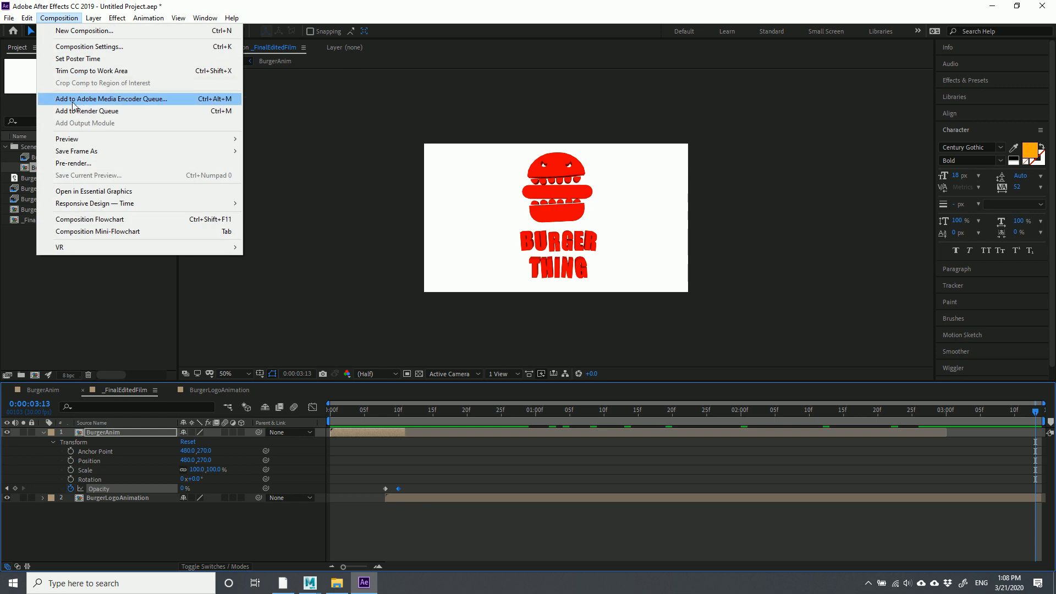
pyautogui.click(220, 98)
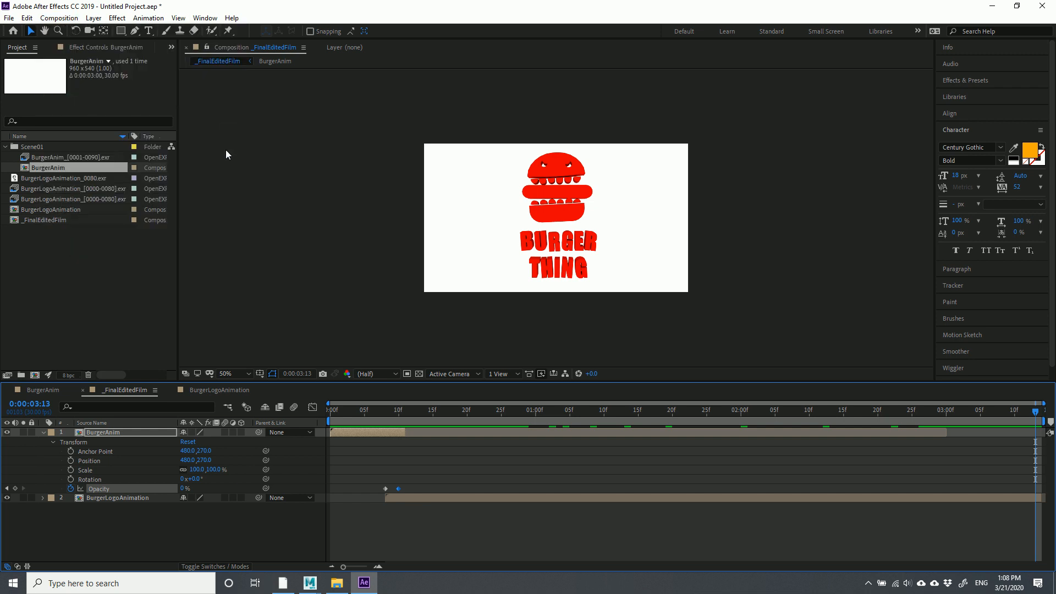